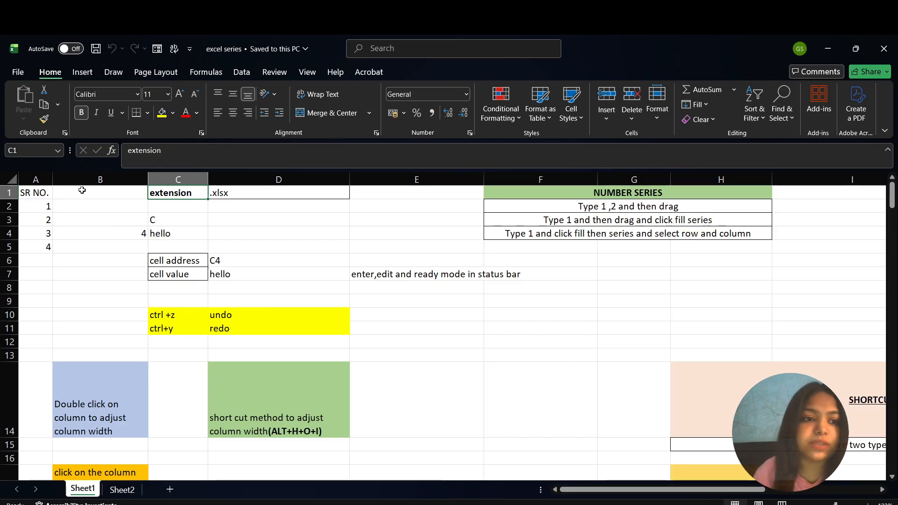
- Examine the cell address and cell value notes against cell C4 and its neighbouring cells
left_click(167, 219)
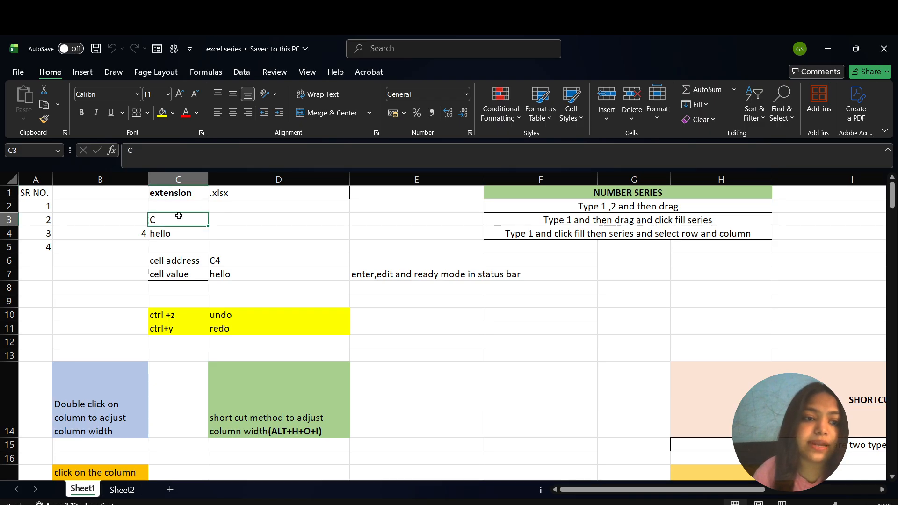
left_click(138, 234)
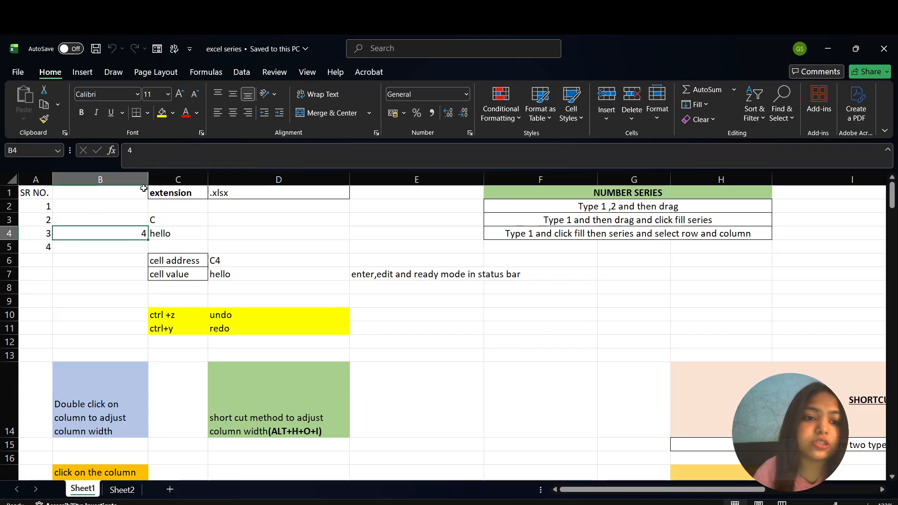
left_click(187, 264)
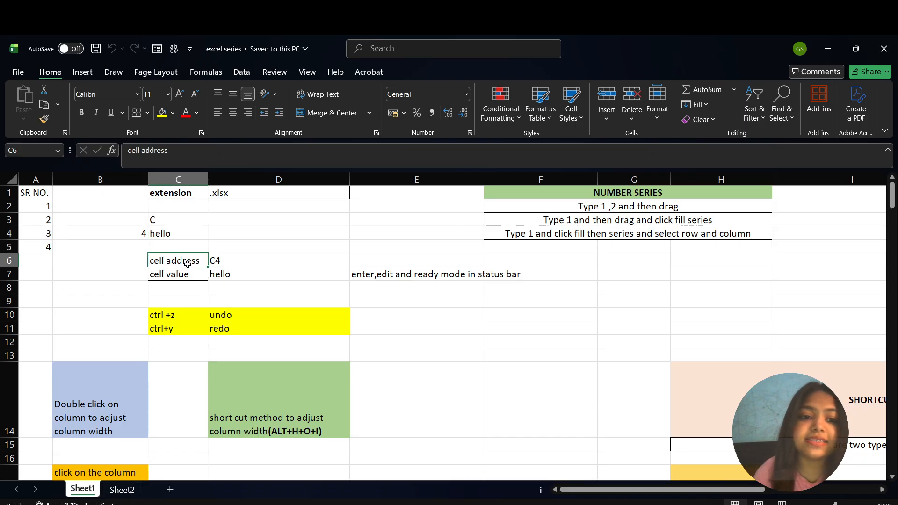
left_click(233, 261)
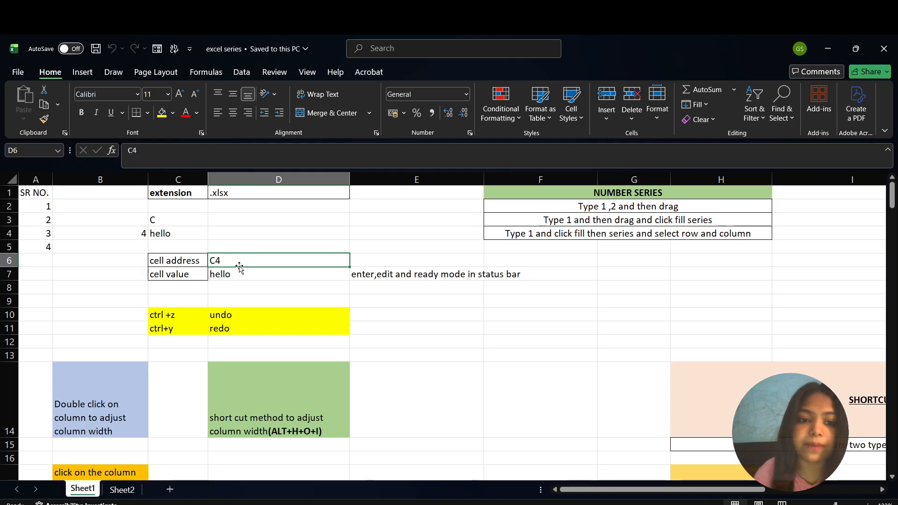
left_click(249, 284)
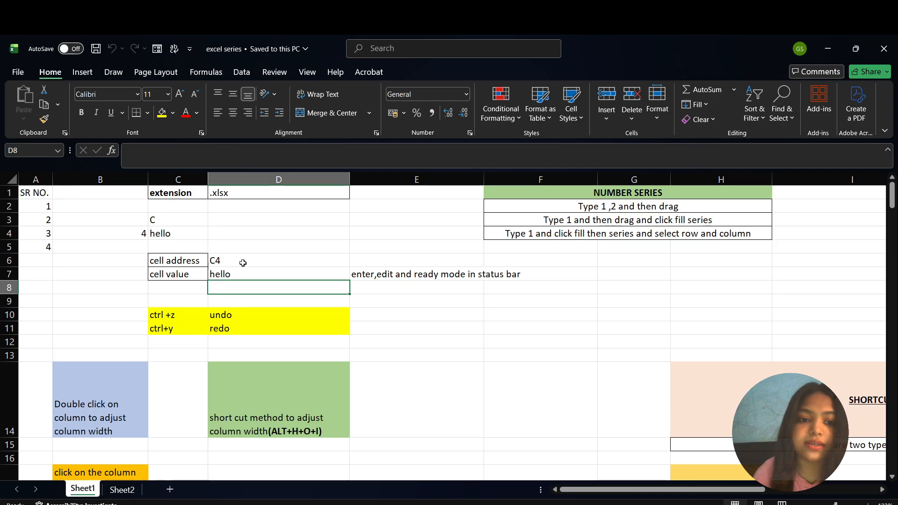
left_click(242, 263)
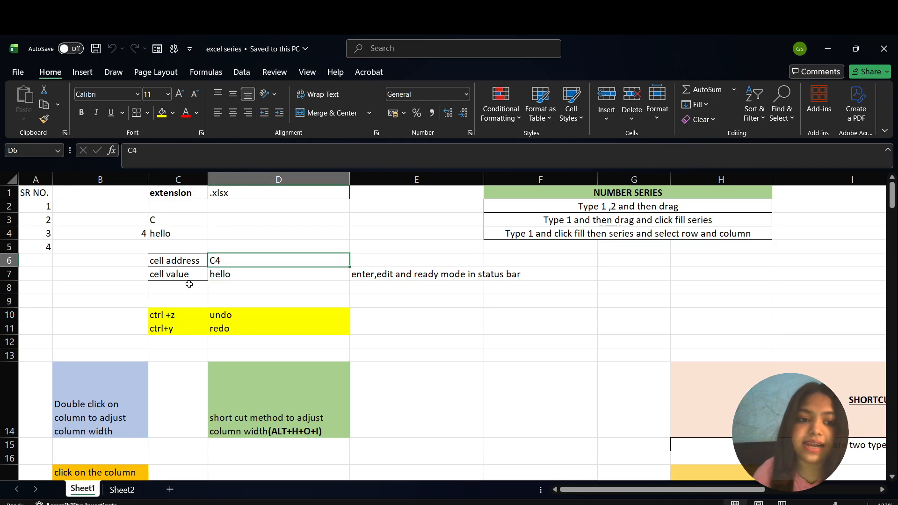
left_click(170, 234)
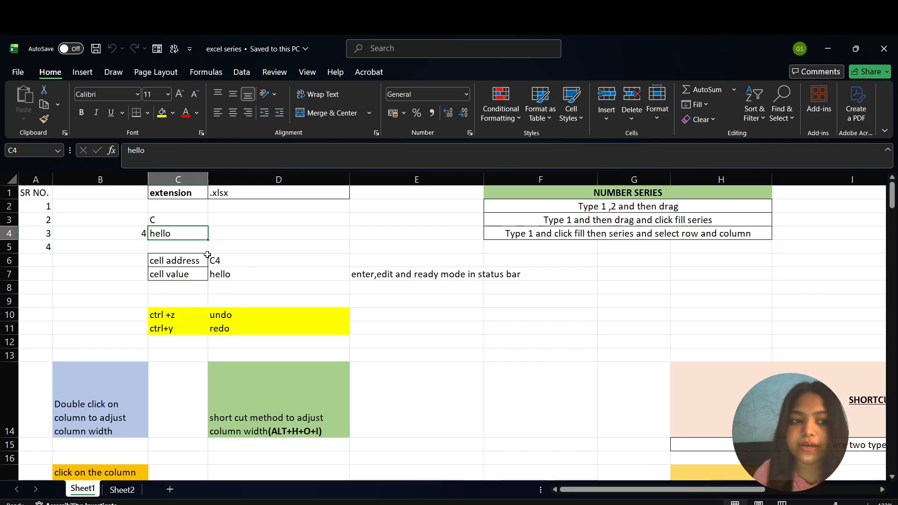
scroll(207, 255, "right", 1)
scroll(207, 254, "left", 2)
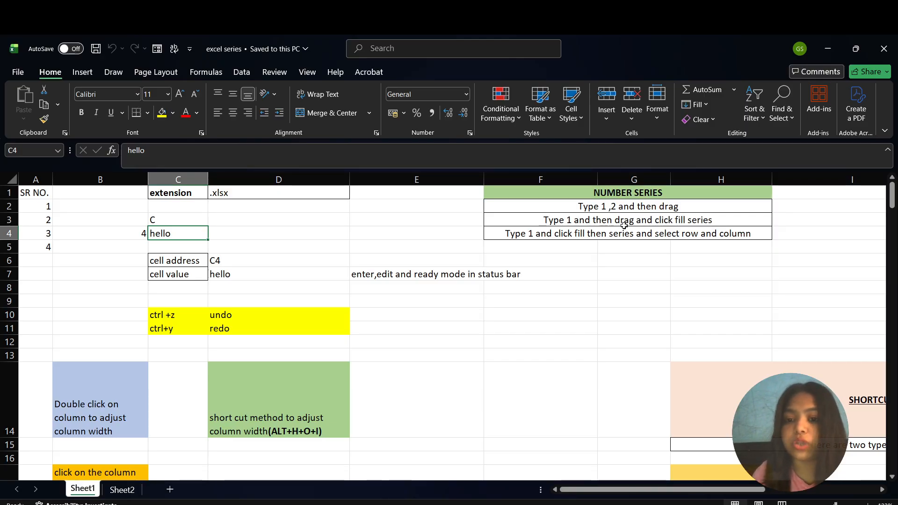
- Enter 1 in cell G6 and 2 in cell G7 below the NUMBER SERIES notes
left_click(591, 210)
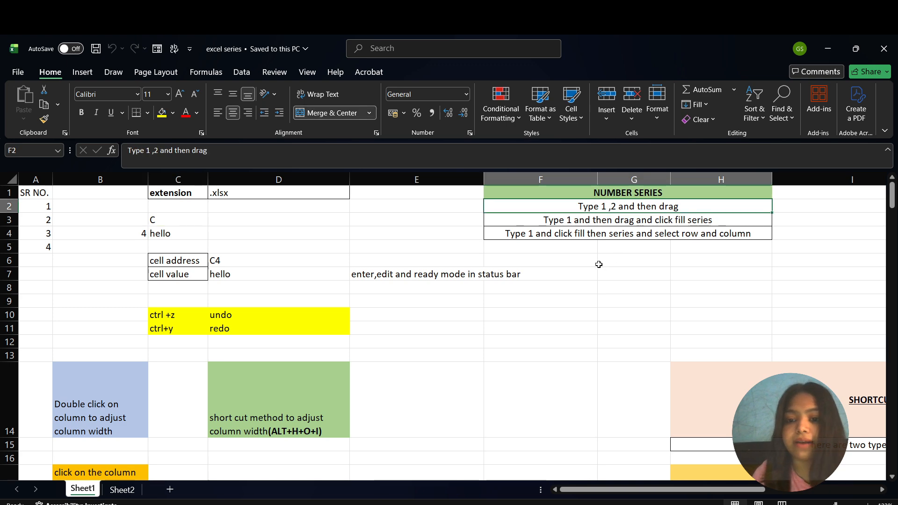
left_click(615, 265)
type("1")
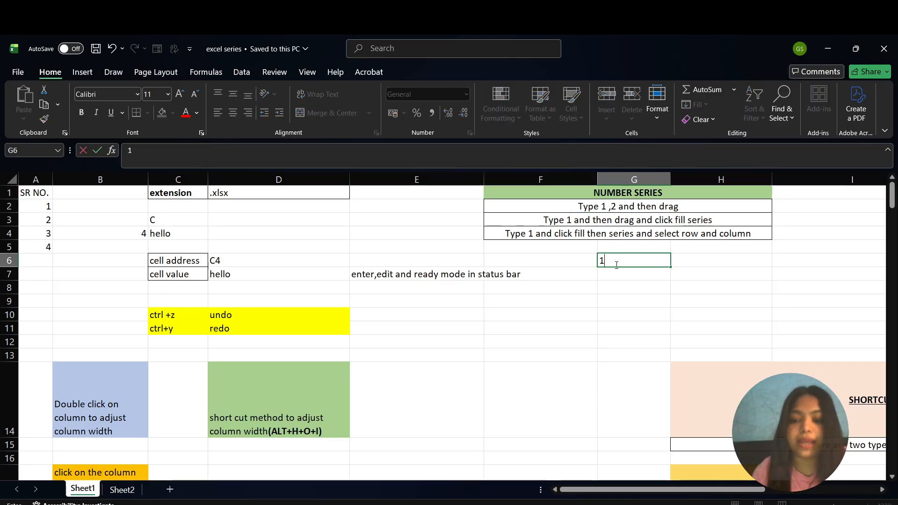
key("Return")
type("2")
key("Return")
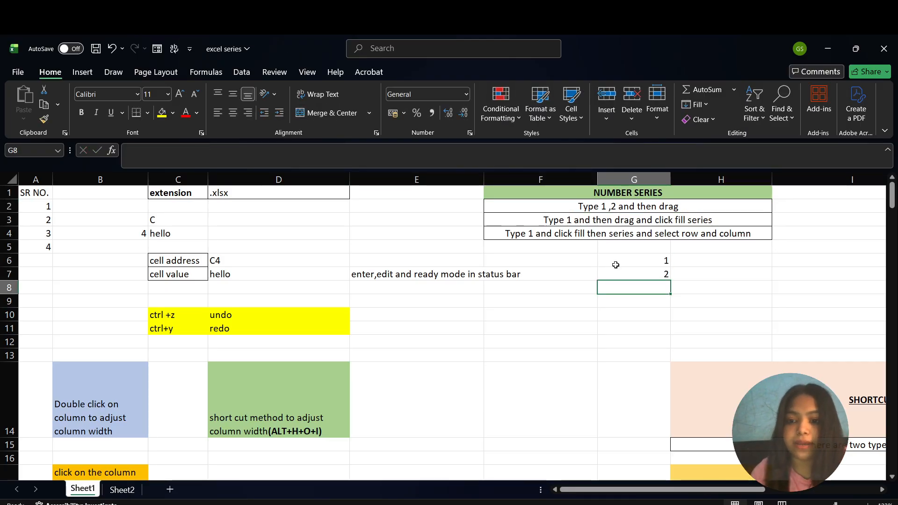
- Extend the number pattern in G6:G7 down column G through row 11 with AutoFill
key("Up")
key("Up")
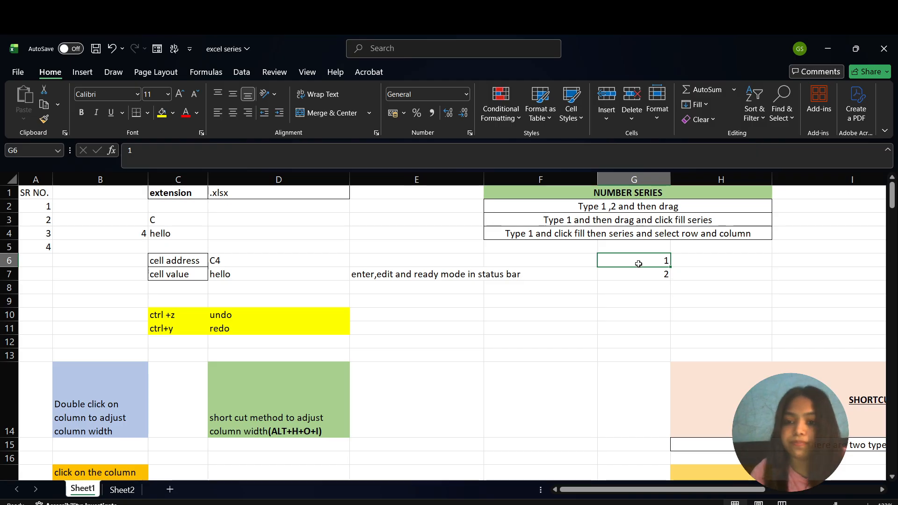
left_click_drag(644, 266, 645, 275)
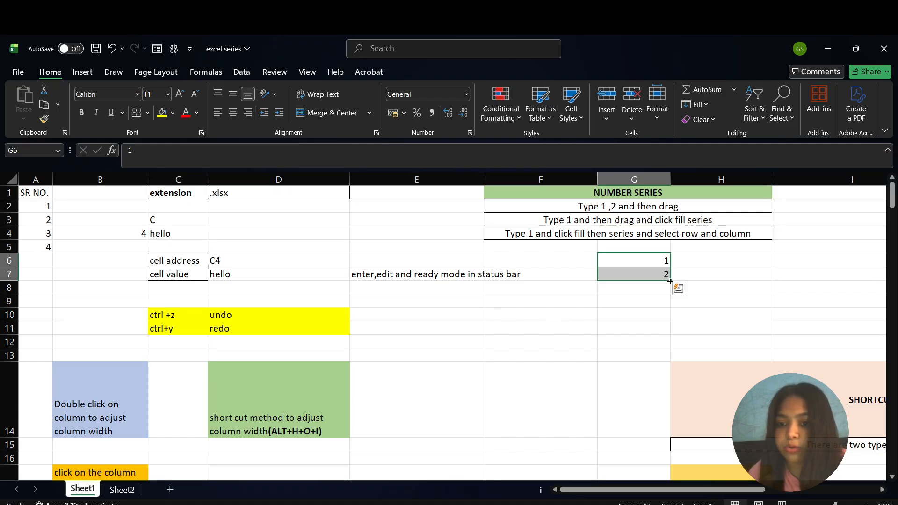
left_click_drag(670, 281, 669, 333)
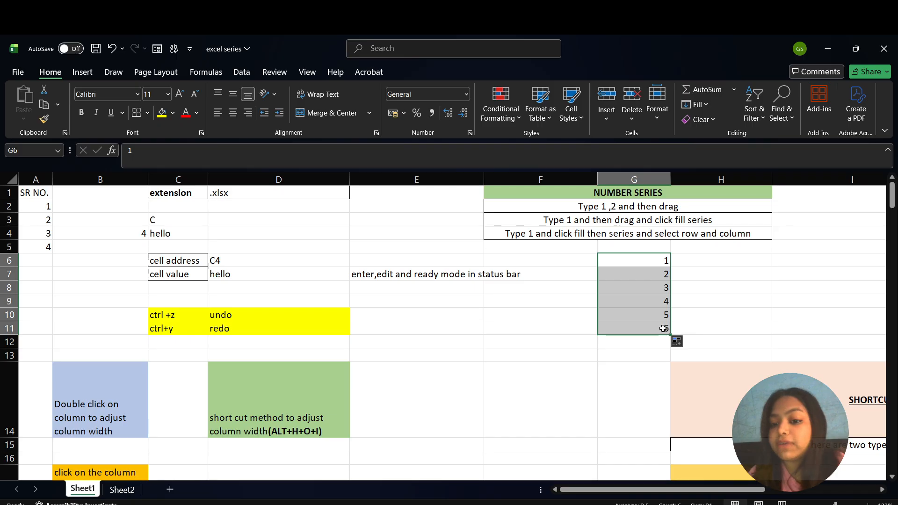
- Enter 1 in cell H6 and autofill it down to H10 with the Fill Series option
left_click(703, 262)
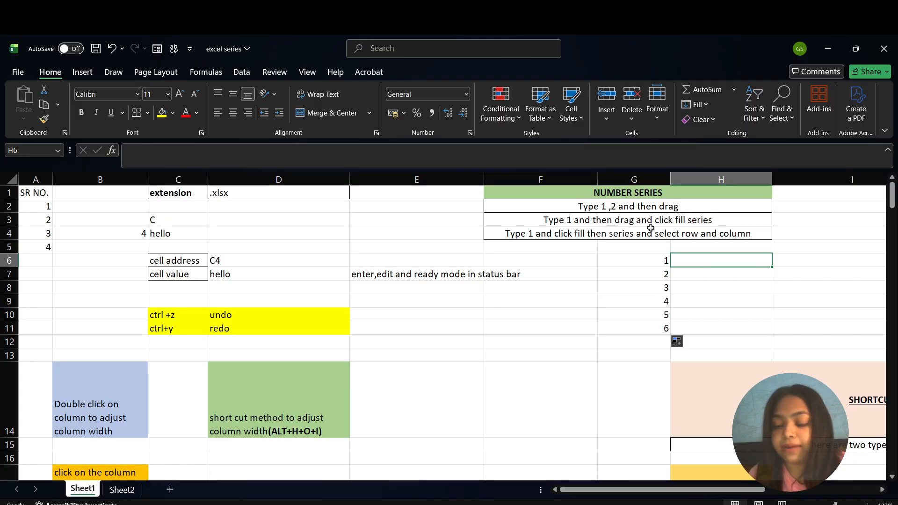
type("1")
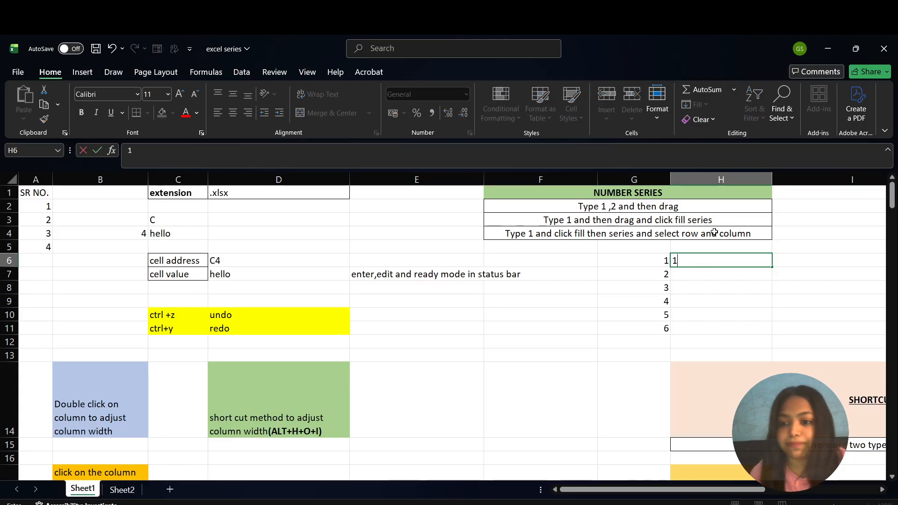
left_click(771, 270)
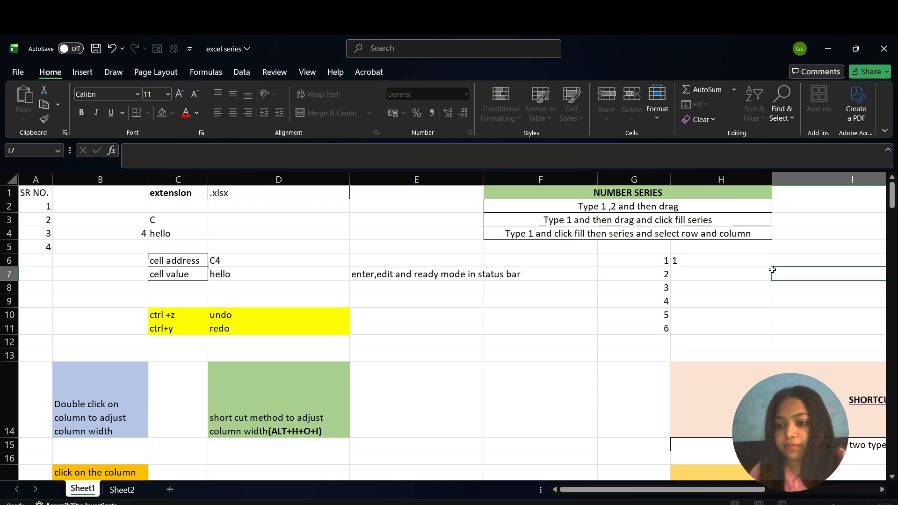
left_click(748, 263)
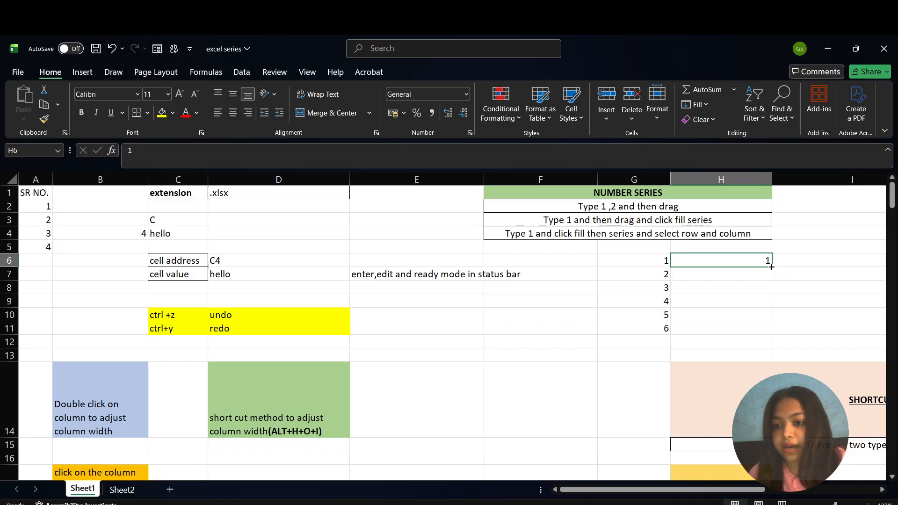
left_click_drag(771, 267, 772, 317)
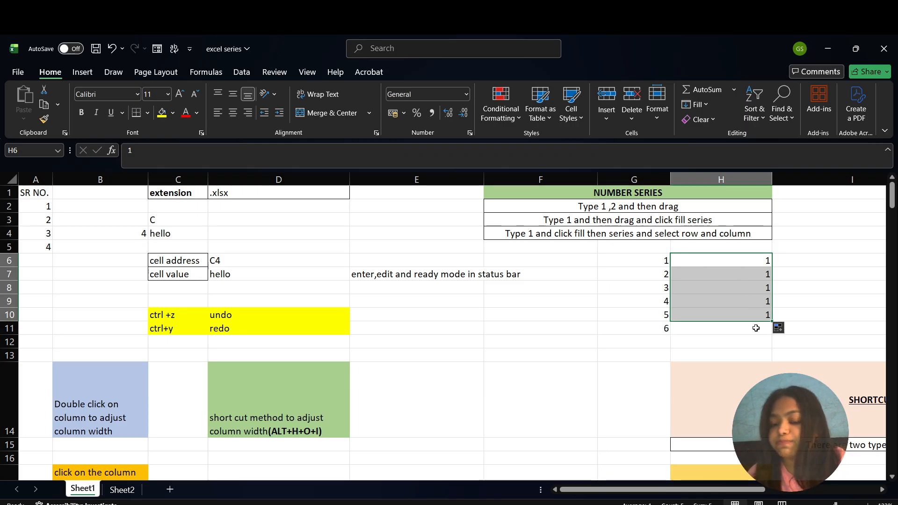
left_click(779, 330)
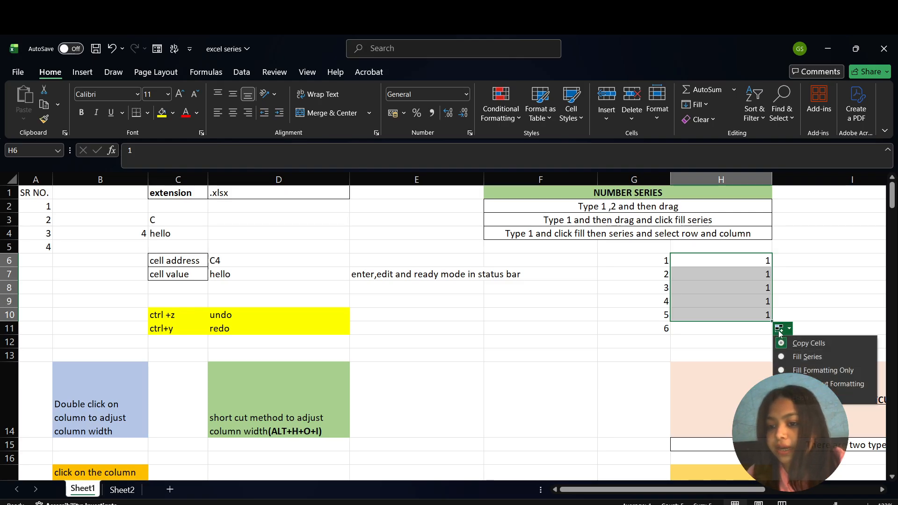
left_click(781, 357)
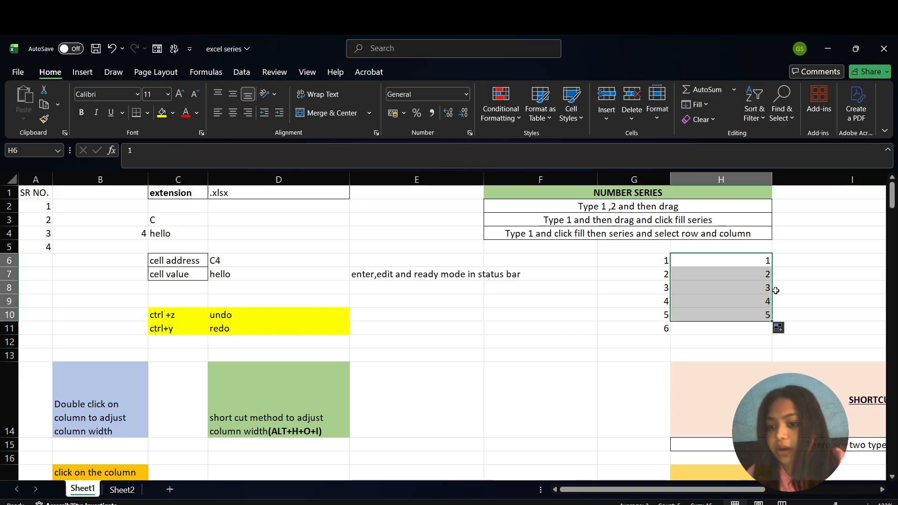
- Enter 1 in cell I6 and reselect that cell as the start of a series
scroll(775, 304, "right", 5)
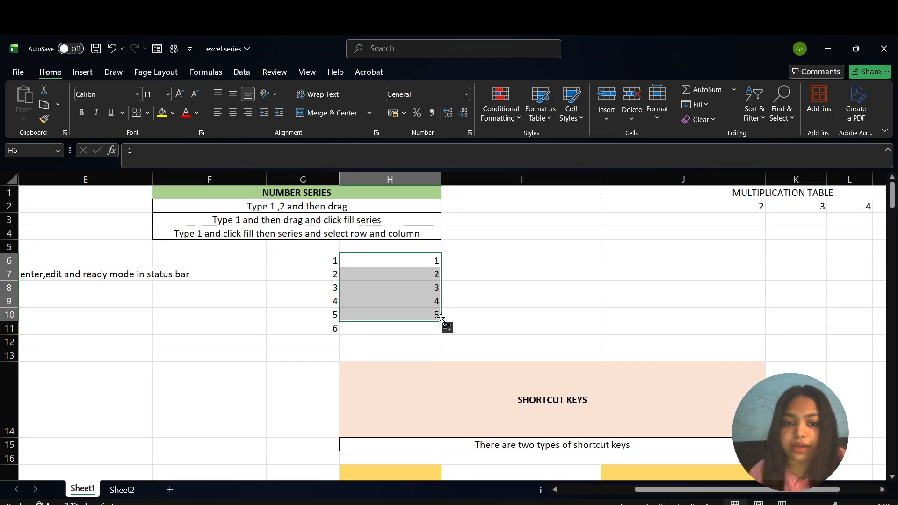
left_click(480, 264)
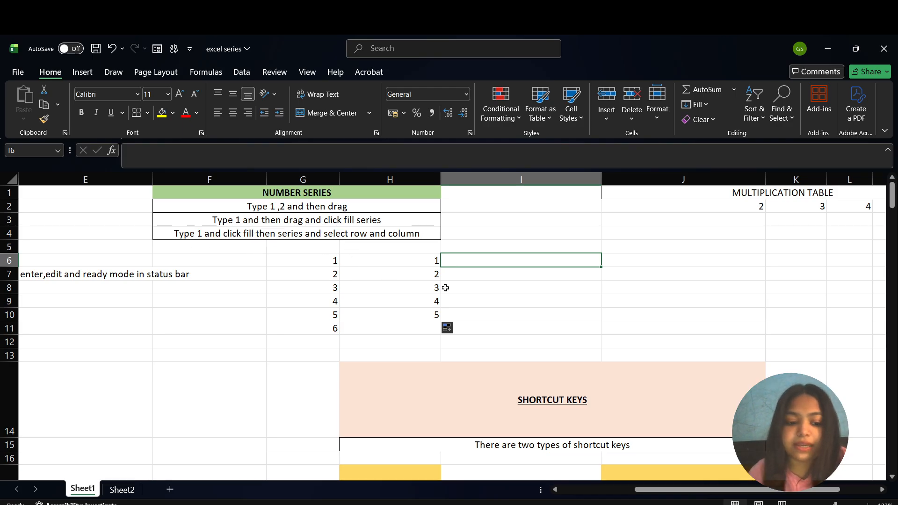
type("1")
key("Return")
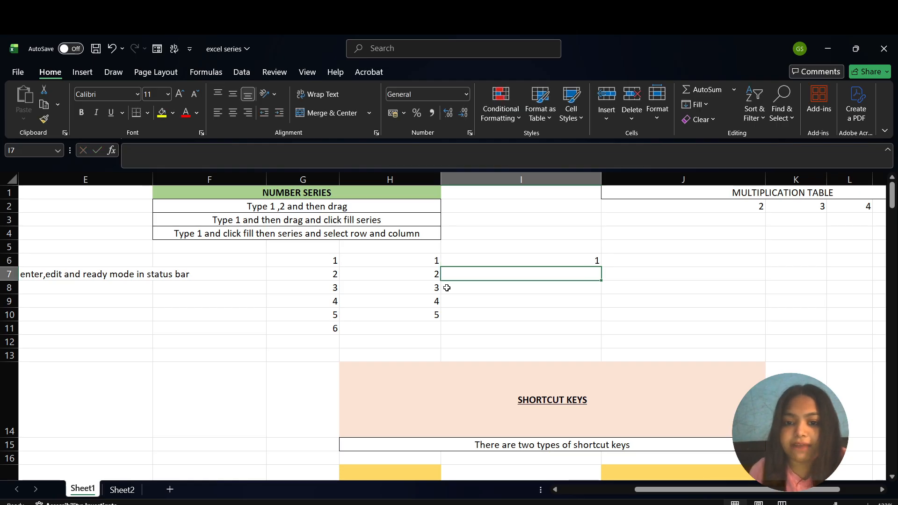
key("Up")
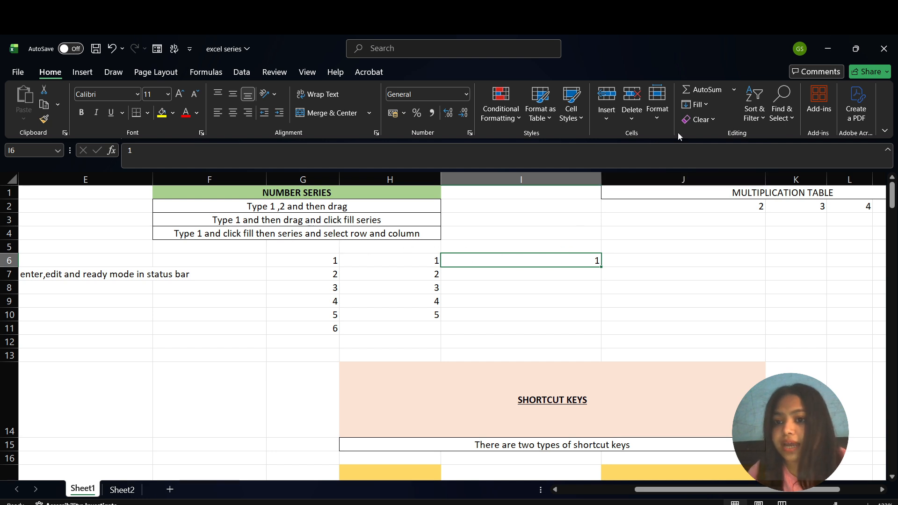
- Fill a linear series in columns from I6 with step value 1 and stop value 5
left_click(705, 106)
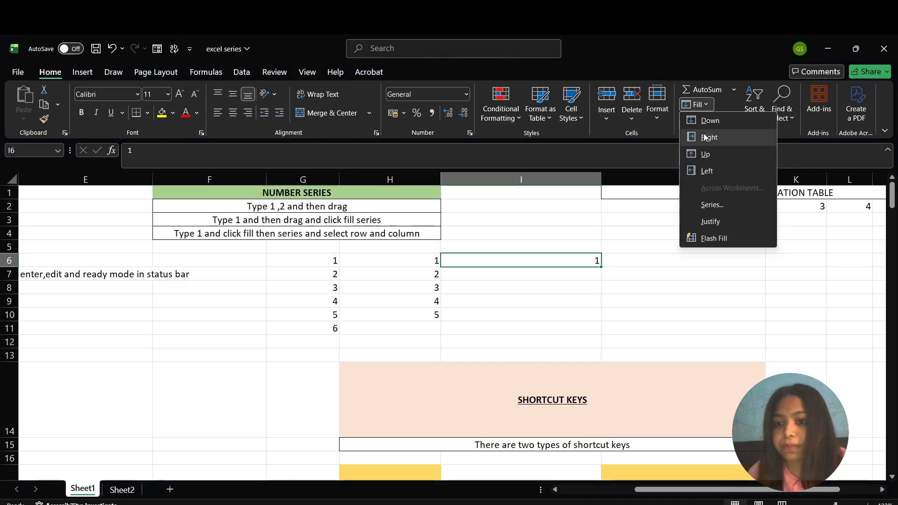
left_click(704, 205)
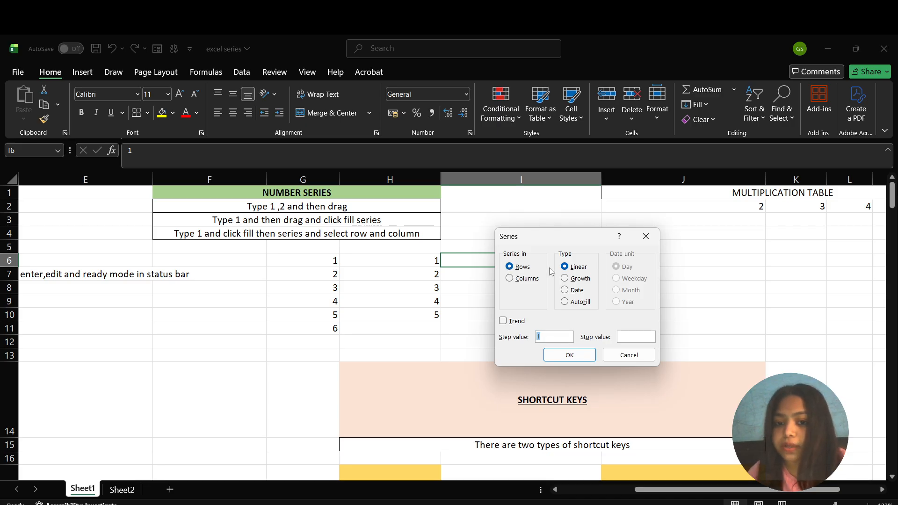
left_click(510, 280)
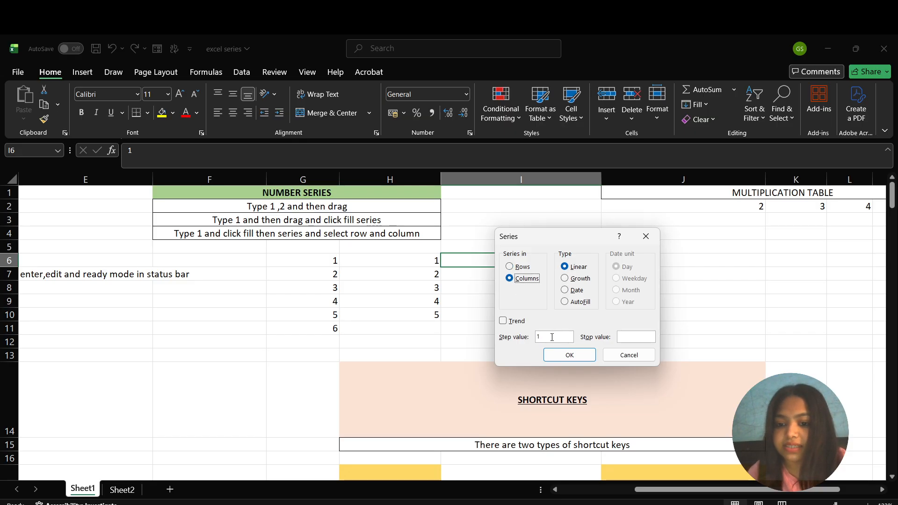
left_click(629, 336)
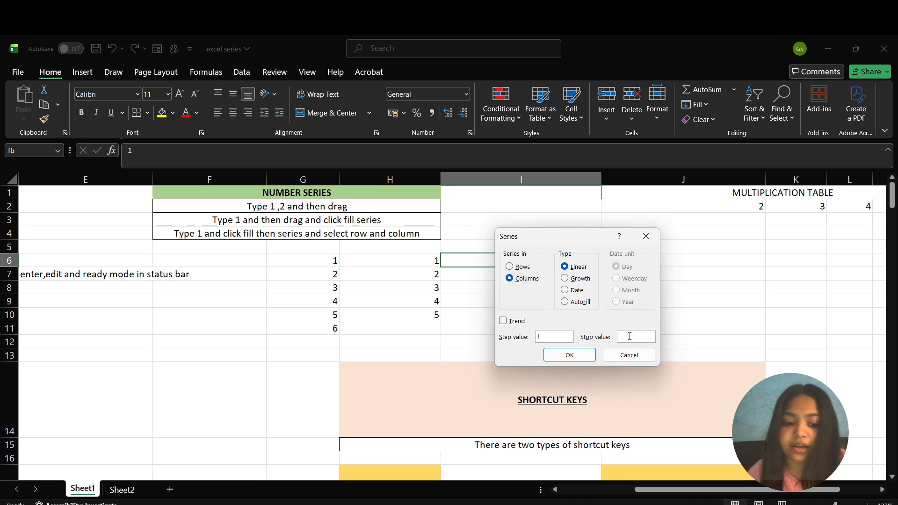
type("5")
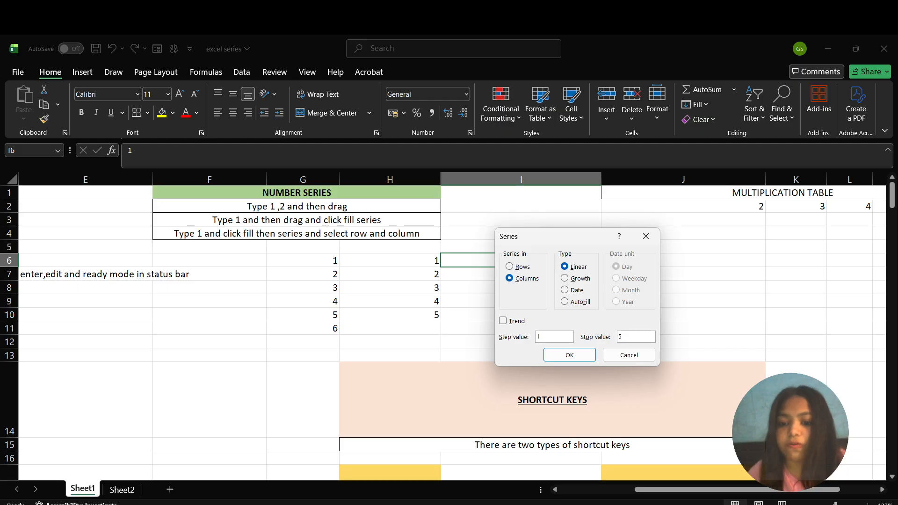
left_click(583, 356)
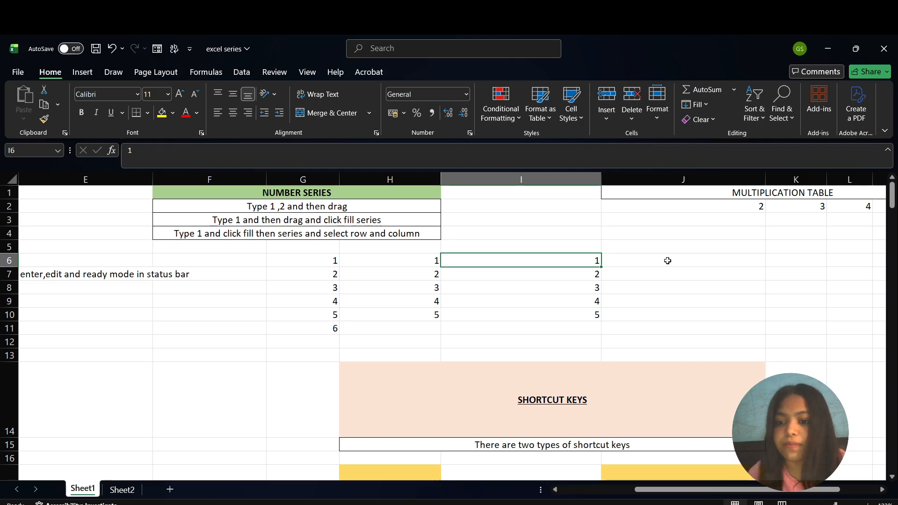
- Clear the practice number series from the range G6:I11
scroll(667, 260, "right", 1)
scroll(667, 261, "left", 4)
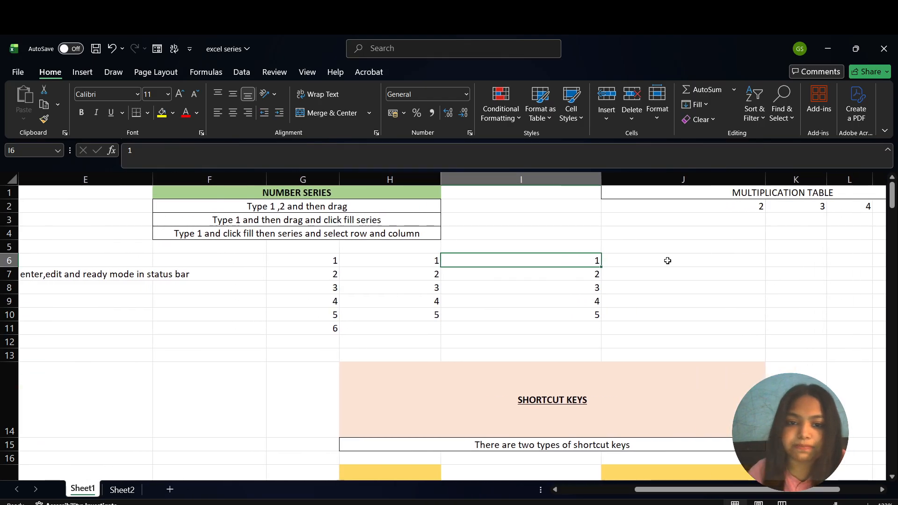
scroll(667, 261, "left", 4)
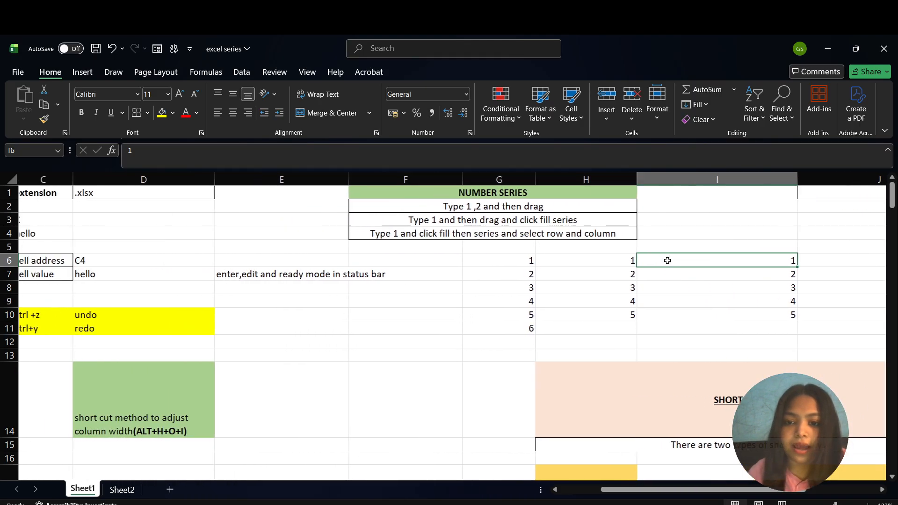
left_click(517, 262)
left_click_drag(517, 263, 691, 329)
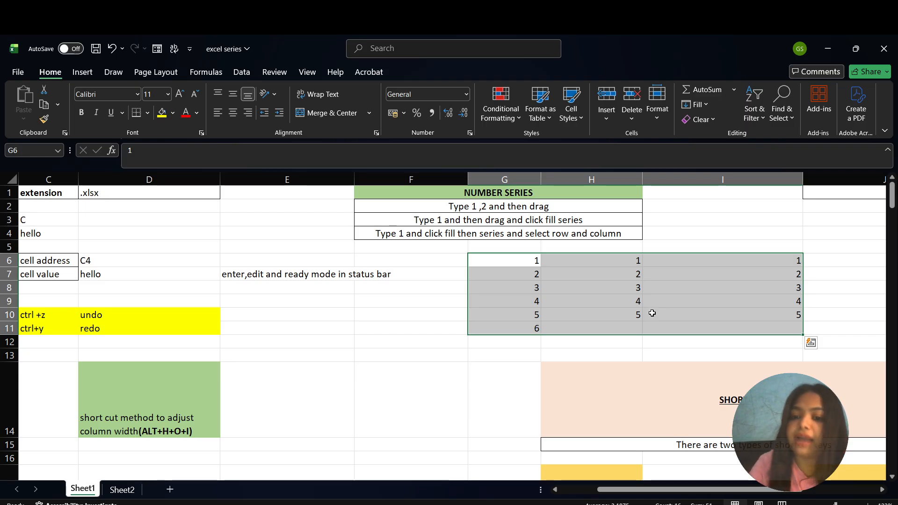
key("Delete")
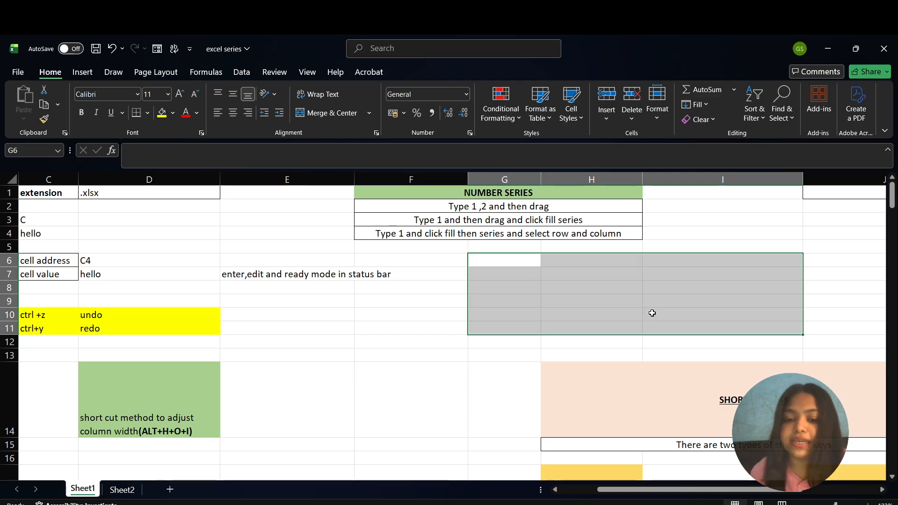
- Enter 4 in cell J3 and autofill the J2:J3 pattern down to J11 for the table of 2
left_click(405, 303)
scroll(403, 302, "right", 1)
scroll(404, 302, "right", 3)
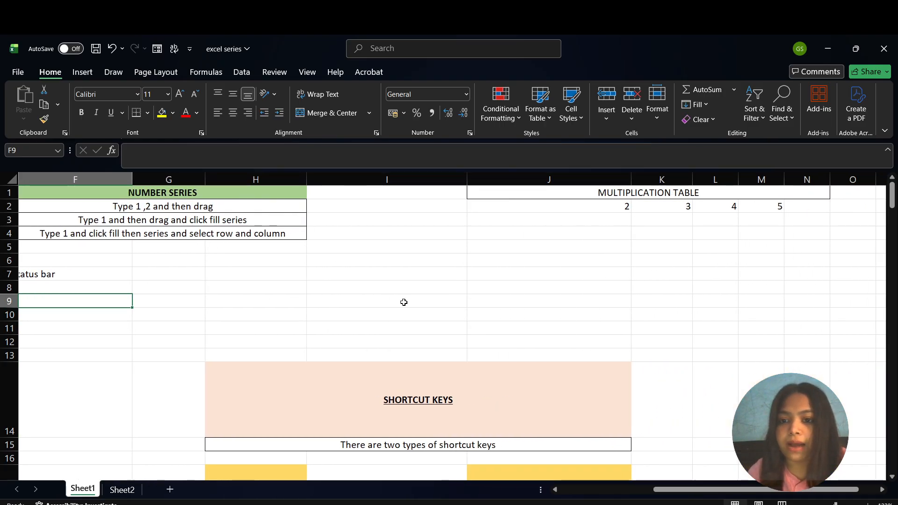
left_click(616, 208)
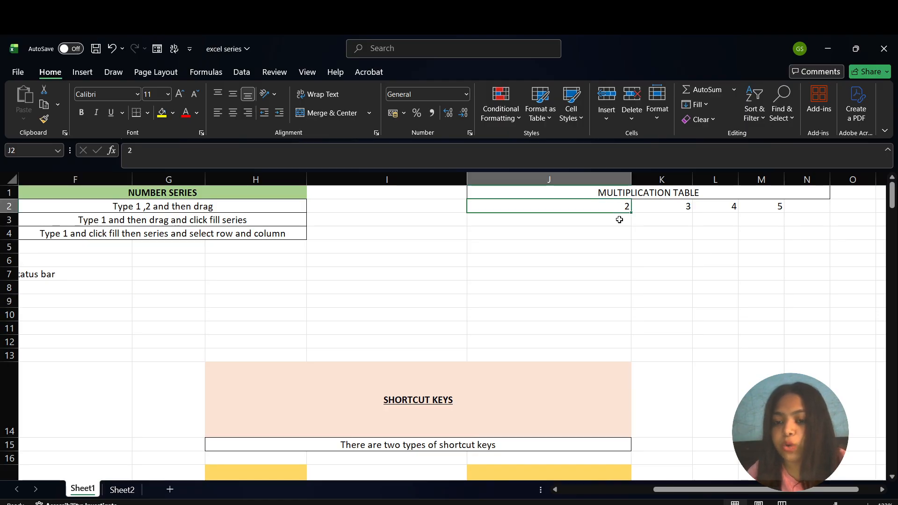
left_click(621, 219)
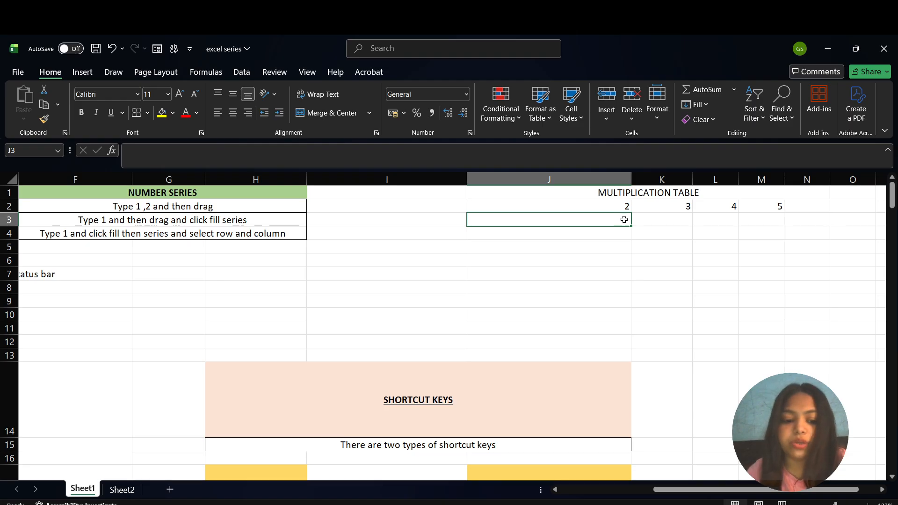
type("4")
left_click(617, 206)
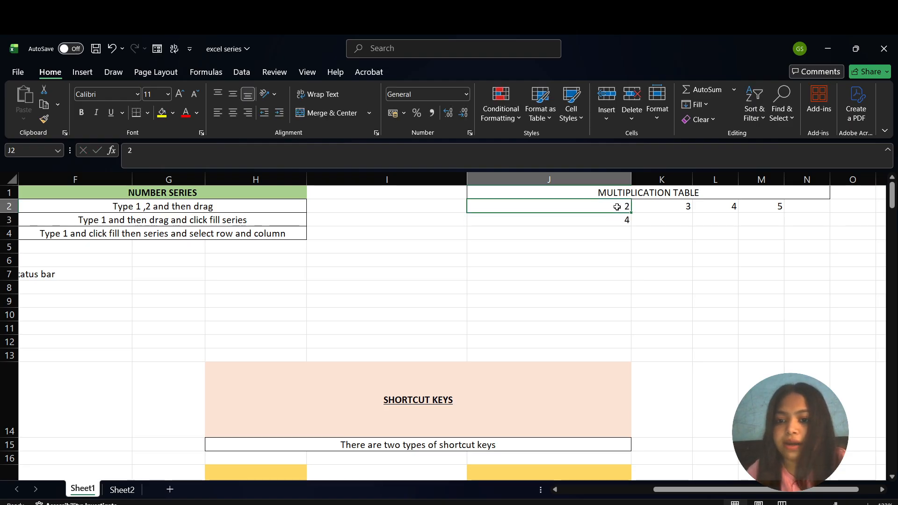
left_click_drag(617, 206, 617, 218)
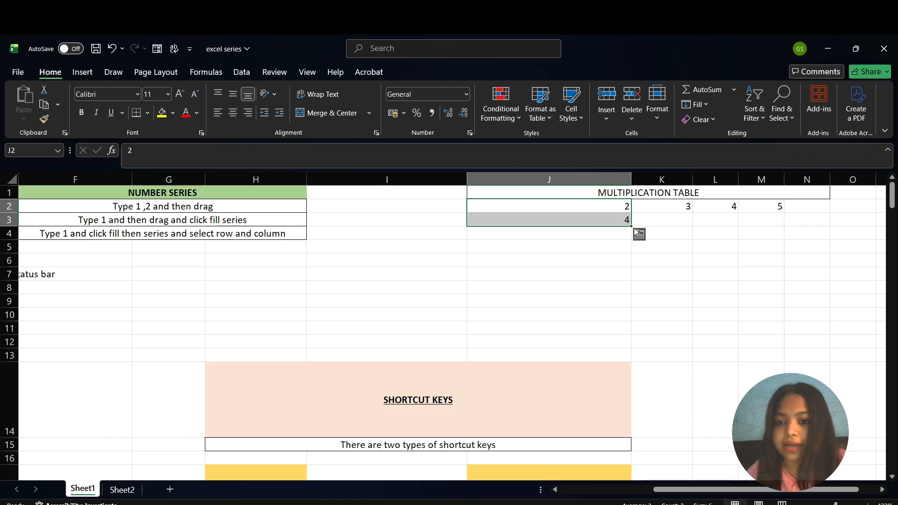
left_click_drag(631, 227, 631, 276)
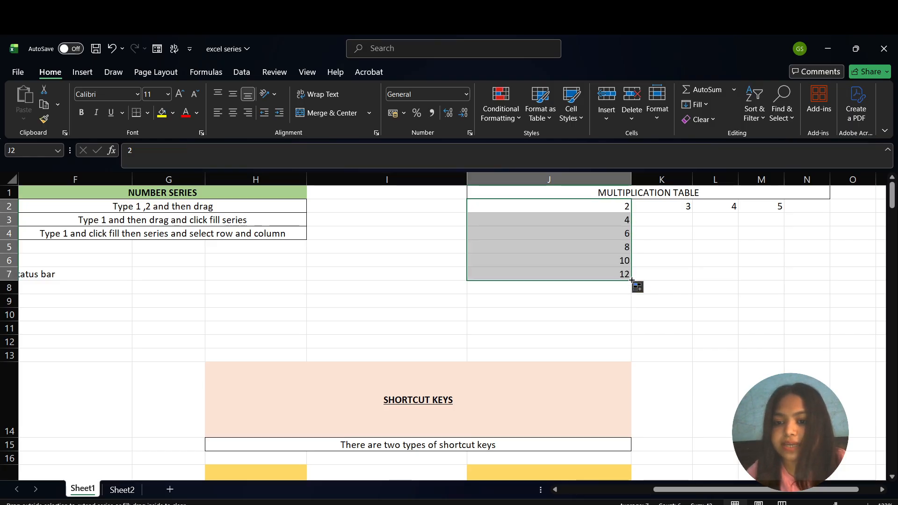
left_click_drag(632, 280, 631, 330)
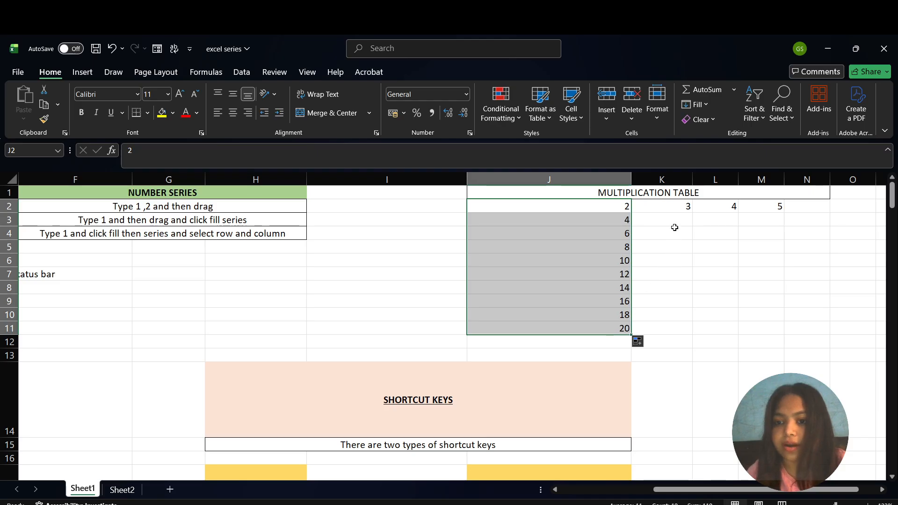
- Enter 6 in cell K3 and autofill the K2:K3 pattern down to K11 for the table of 3
left_click(674, 211)
left_click(683, 223)
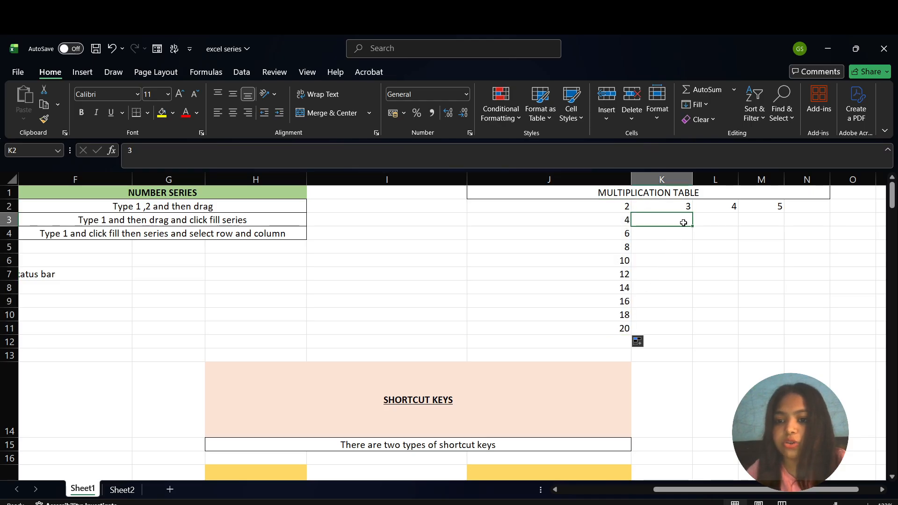
type("6")
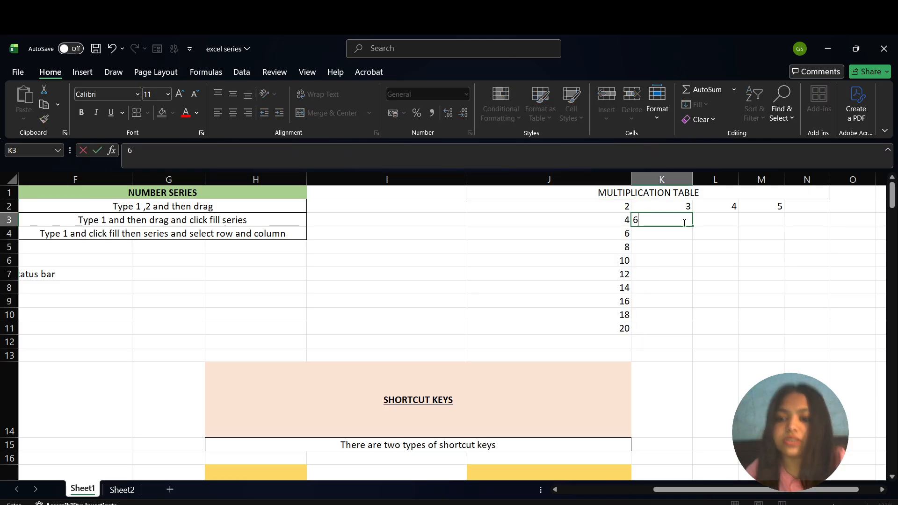
left_click(668, 206)
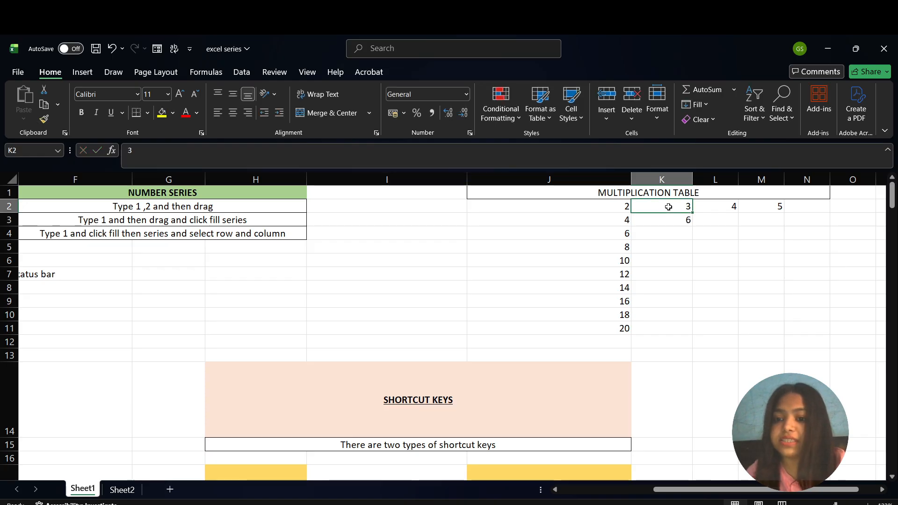
left_click_drag(668, 207, 694, 330)
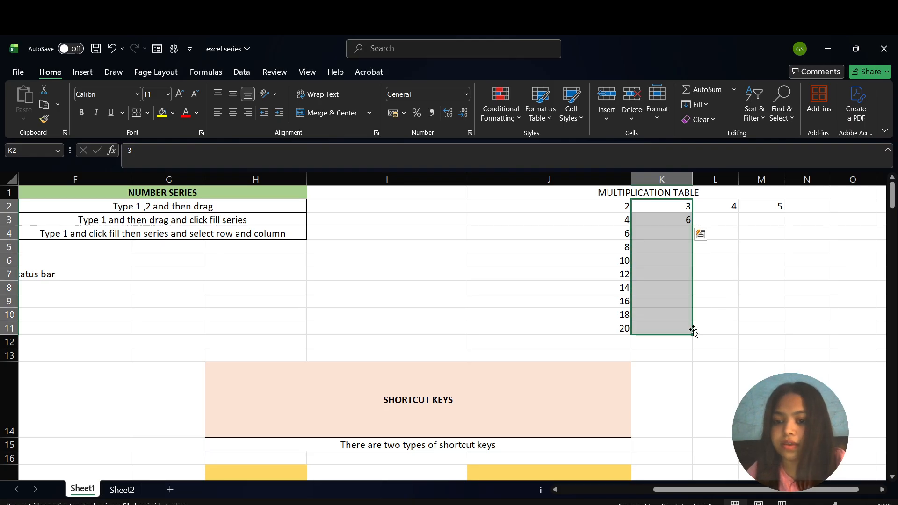
- Autofill the two completed columns J2:K11 across to column M to produce the tables of 4 and 5
left_click(609, 211)
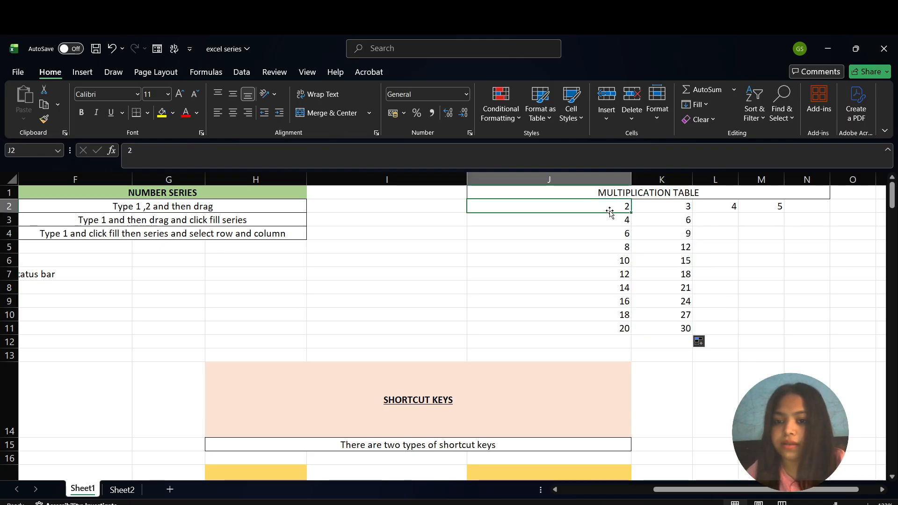
left_click_drag(615, 206, 668, 327)
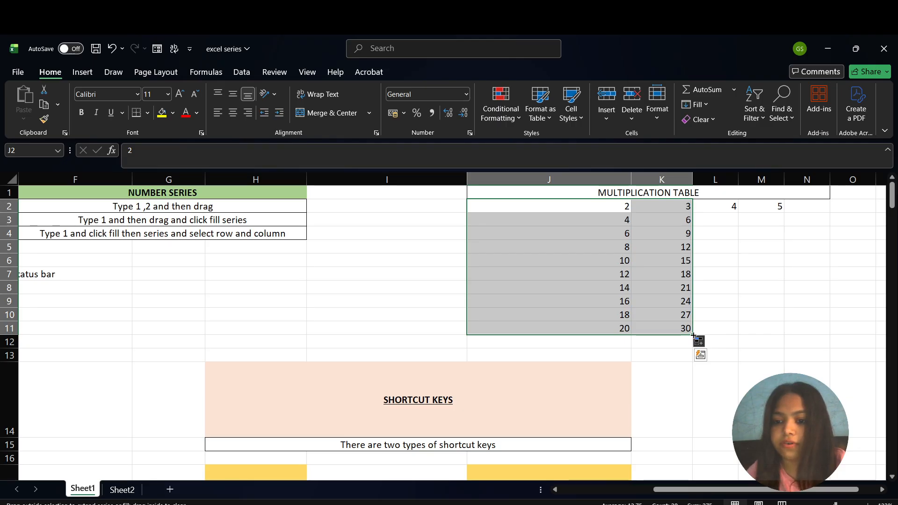
left_click_drag(693, 335, 764, 338)
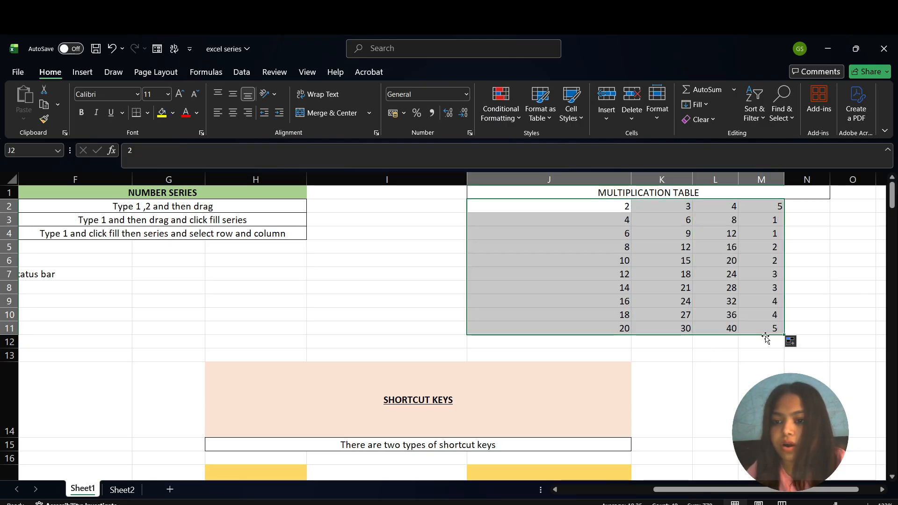
left_click(690, 361)
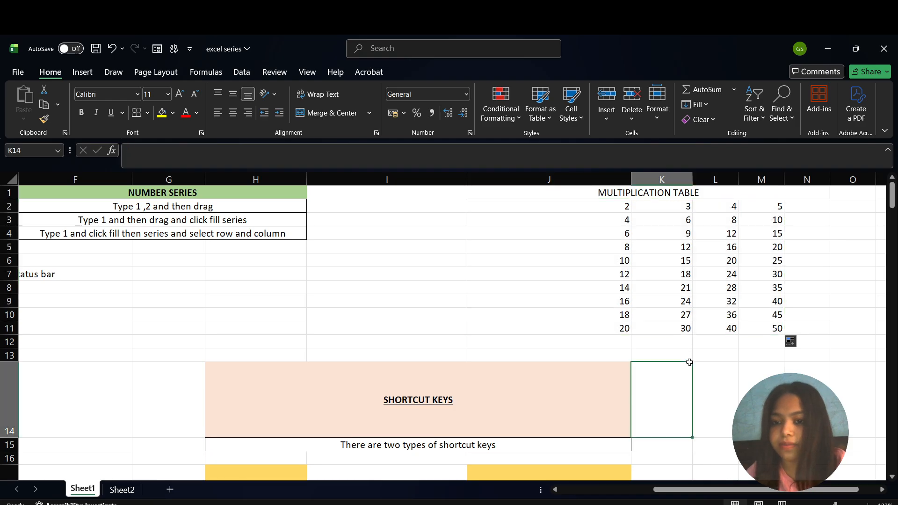
- Format the MULTIPLICATION TABLE heading as bold and italic with a double underline
scroll(621, 261, "right", 2)
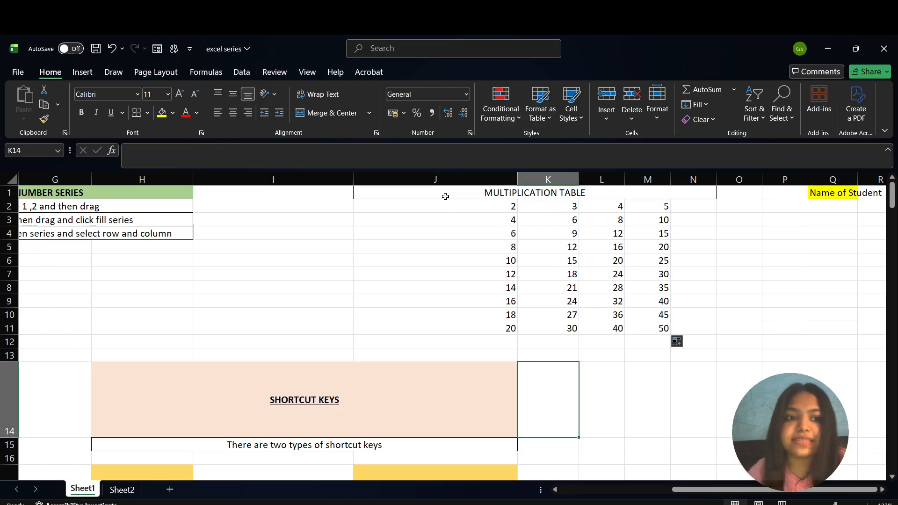
left_click(459, 193)
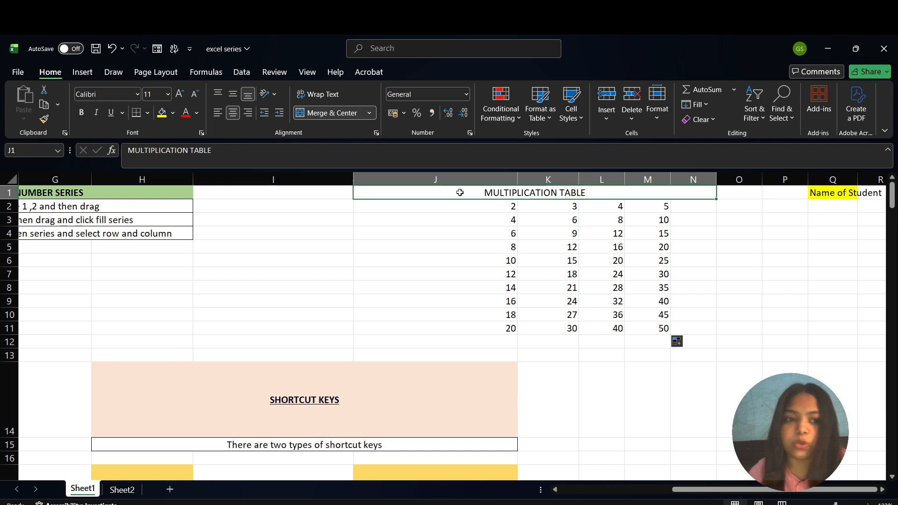
left_click(81, 113)
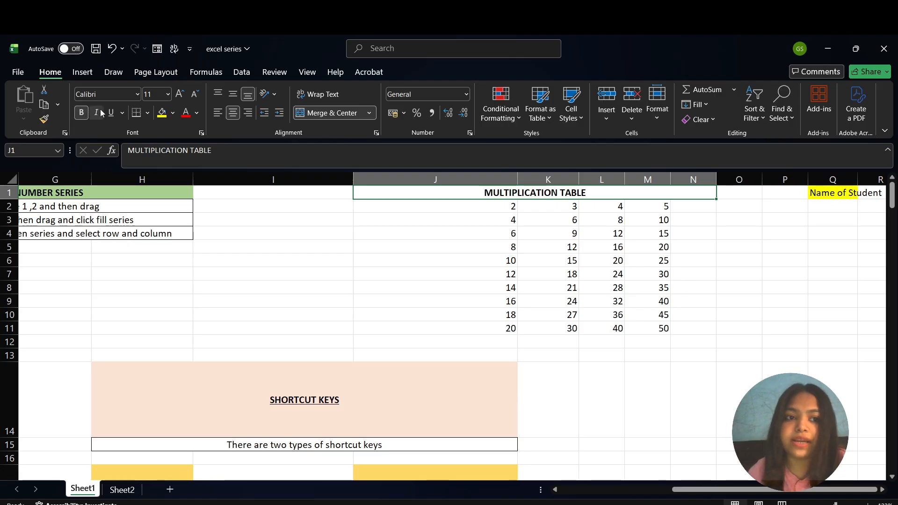
left_click(101, 113)
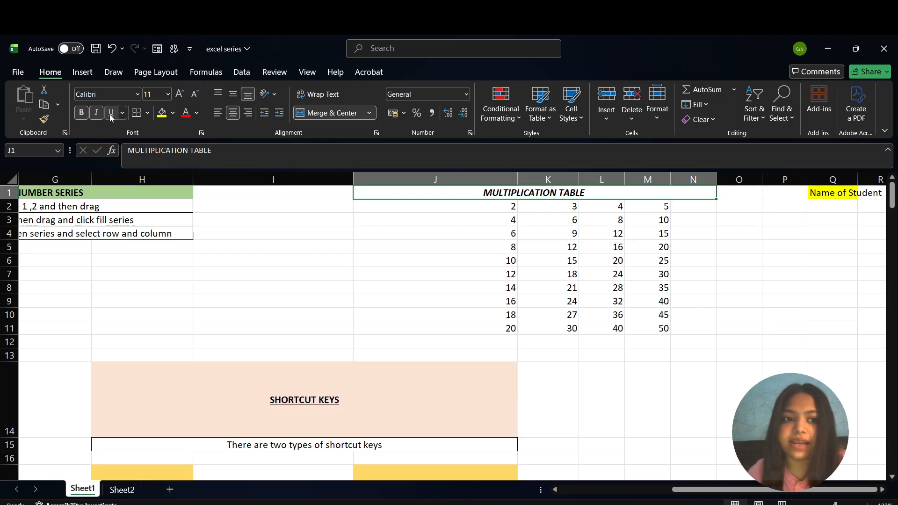
left_click(111, 113)
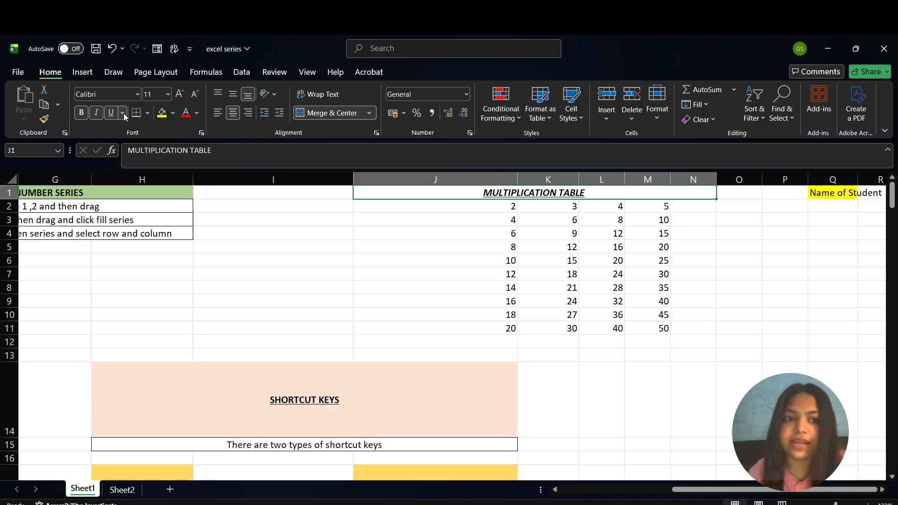
left_click(123, 113)
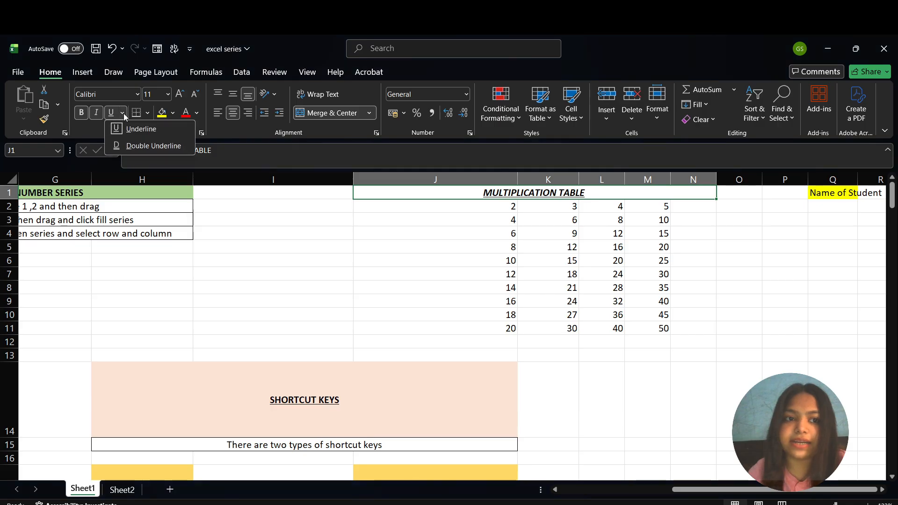
left_click(123, 146)
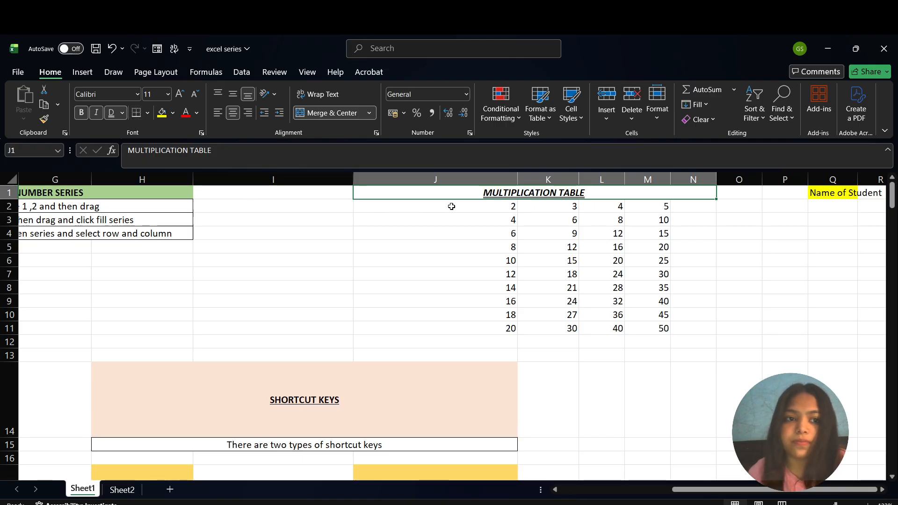
- Try the Calibri Light and Bodoni MT Black fonts on the MULTIPLICATION TABLE heading
left_click(136, 95)
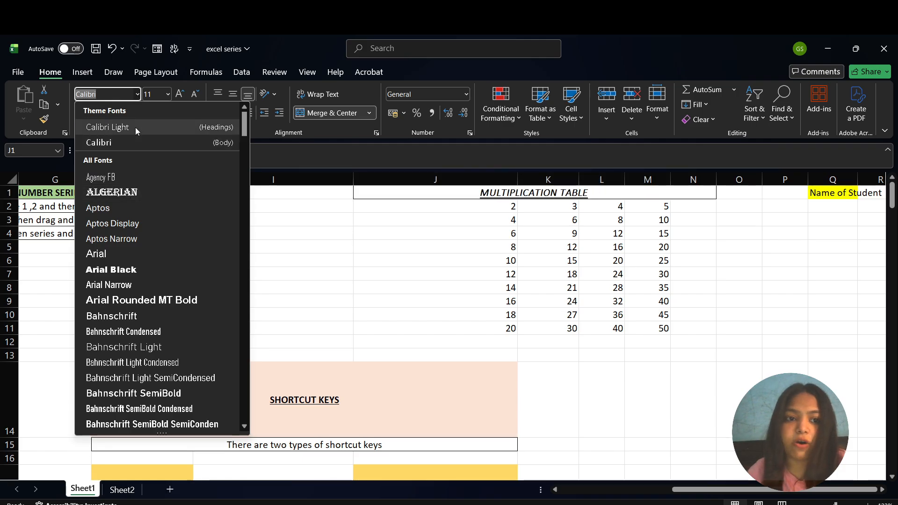
left_click(135, 127)
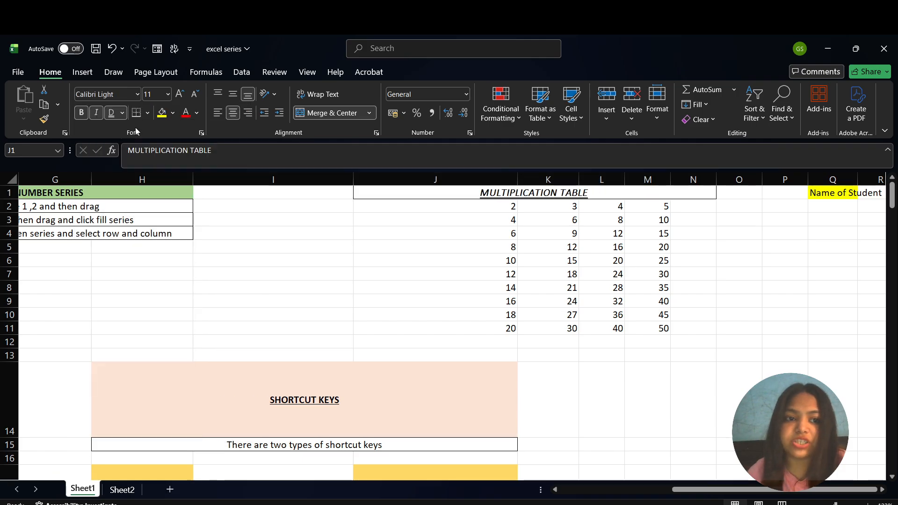
left_click(138, 94)
left_click(172, 254)
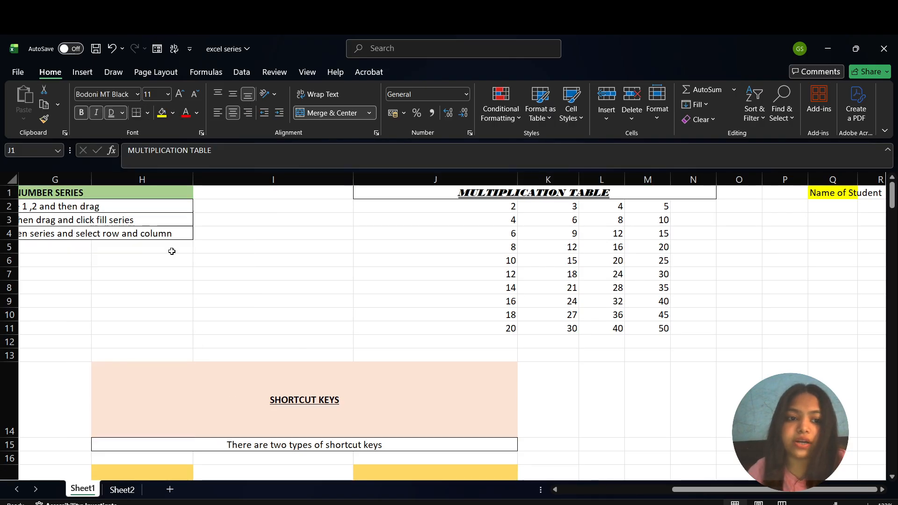
- Set the MULTIPLICATION TABLE heading to the Baskerville Old Face font at size 16
left_click(137, 94)
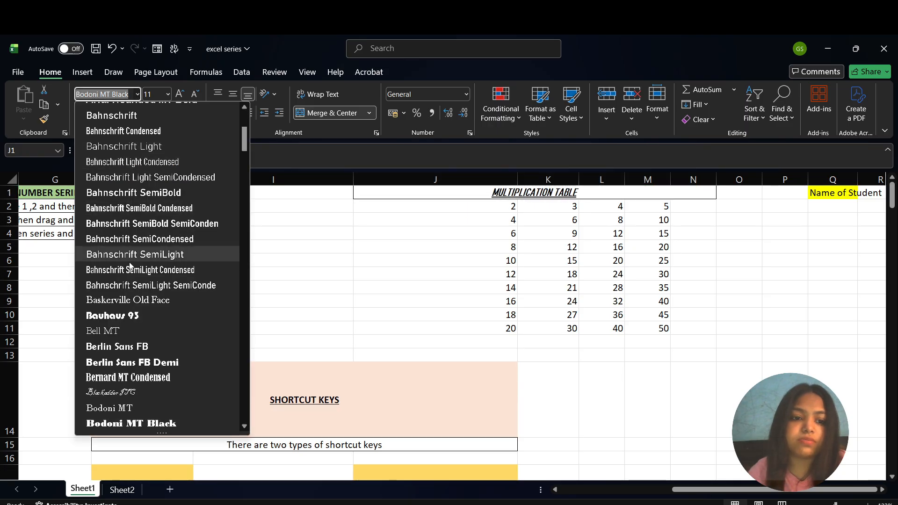
left_click(135, 297)
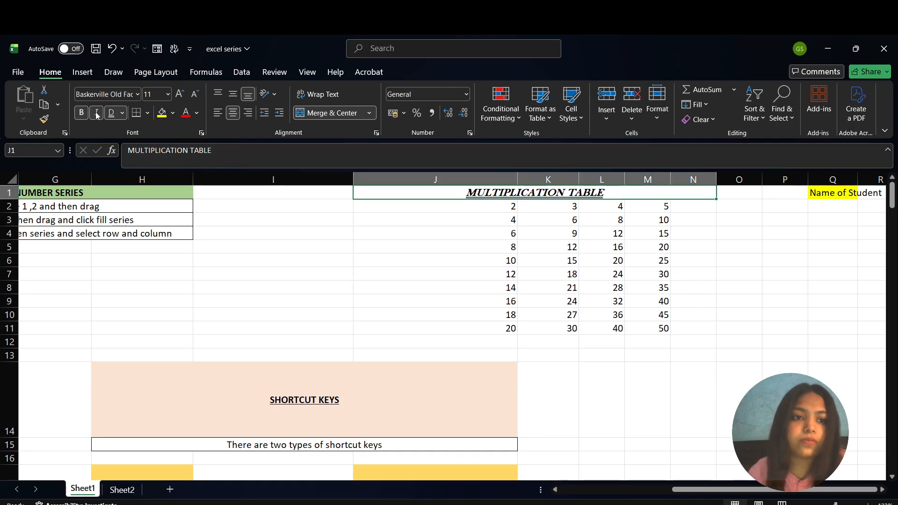
left_click(167, 97)
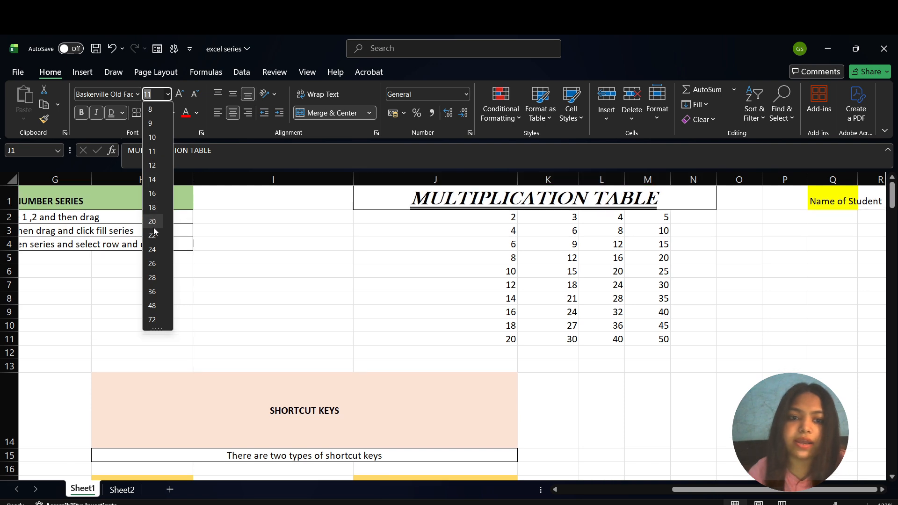
left_click(154, 197)
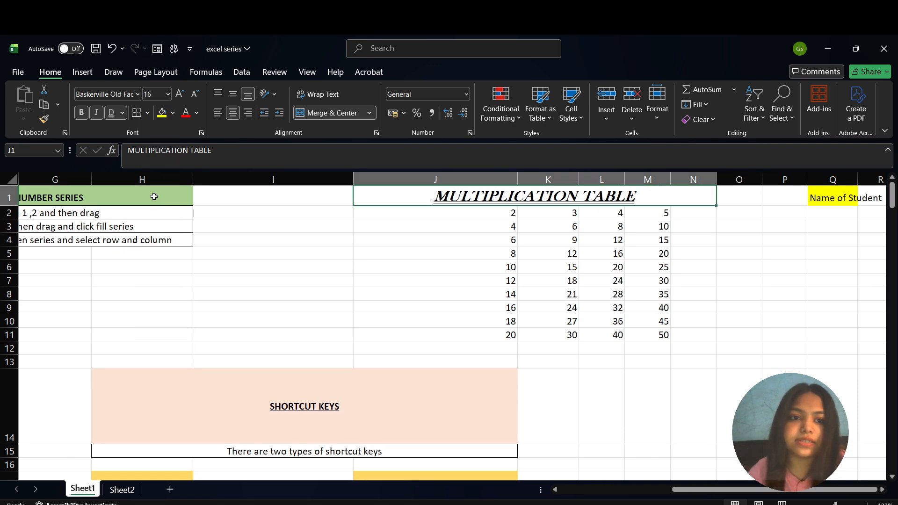
- Apply a bottom border to the whole multiplication table range J1:N11
left_click(466, 233)
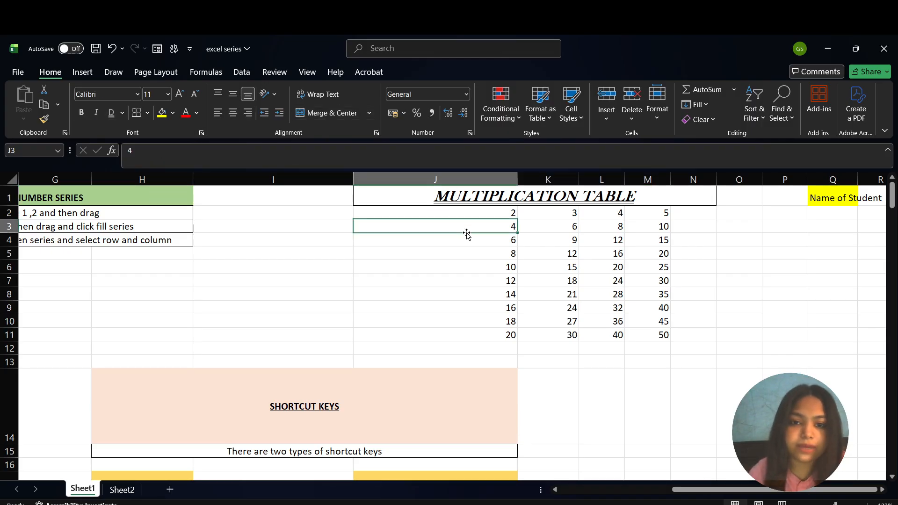
key("ctrl+a")
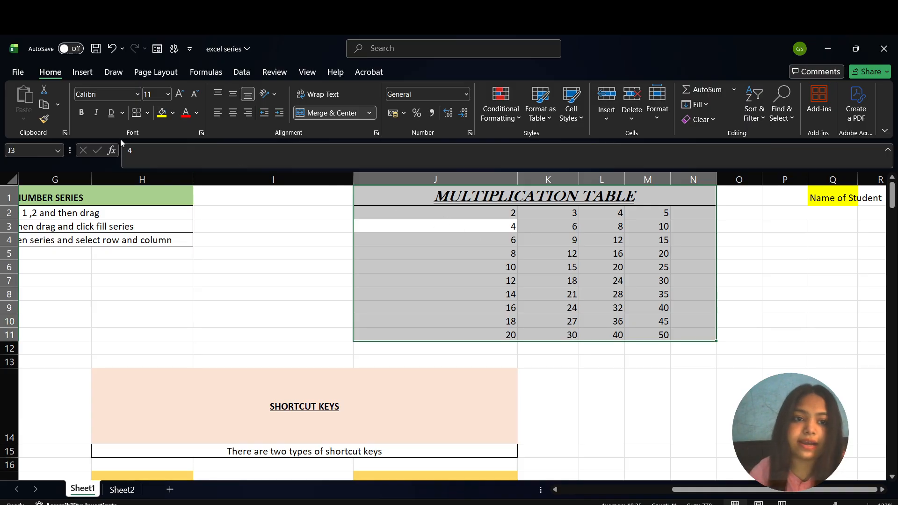
left_click(147, 114)
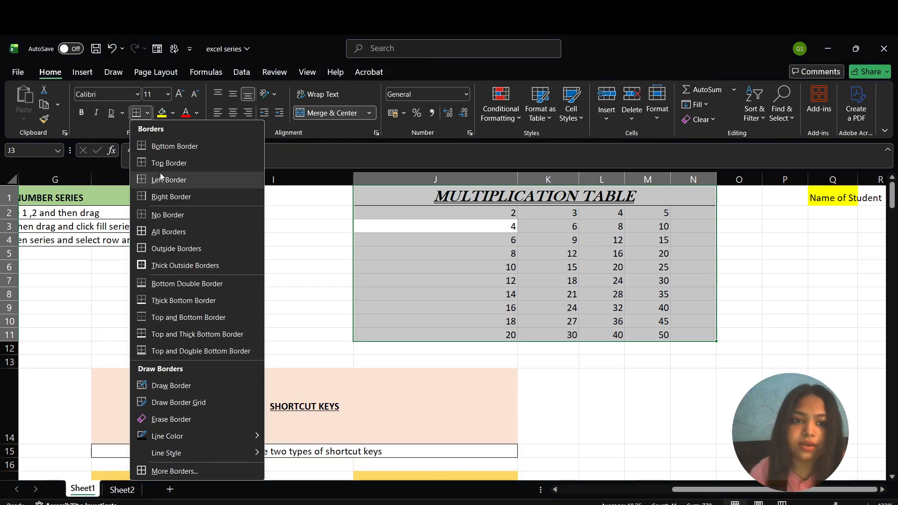
left_click(168, 146)
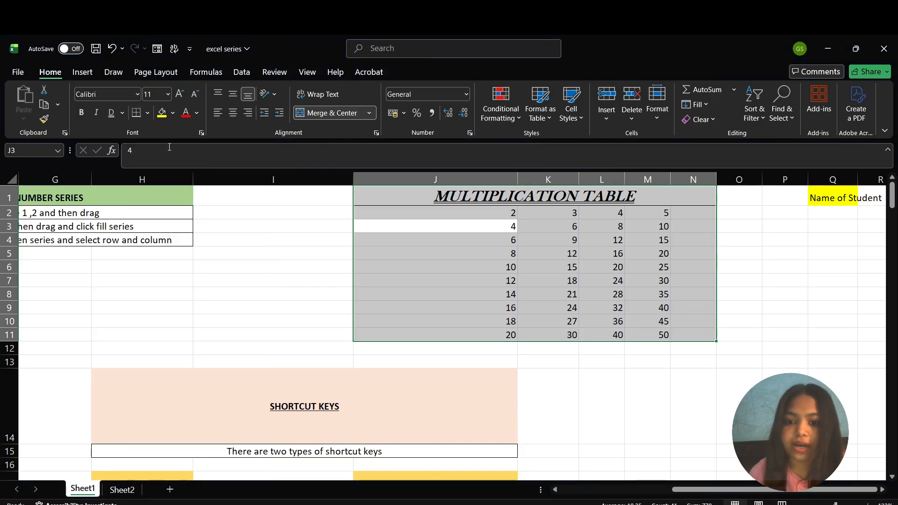
left_click(383, 278)
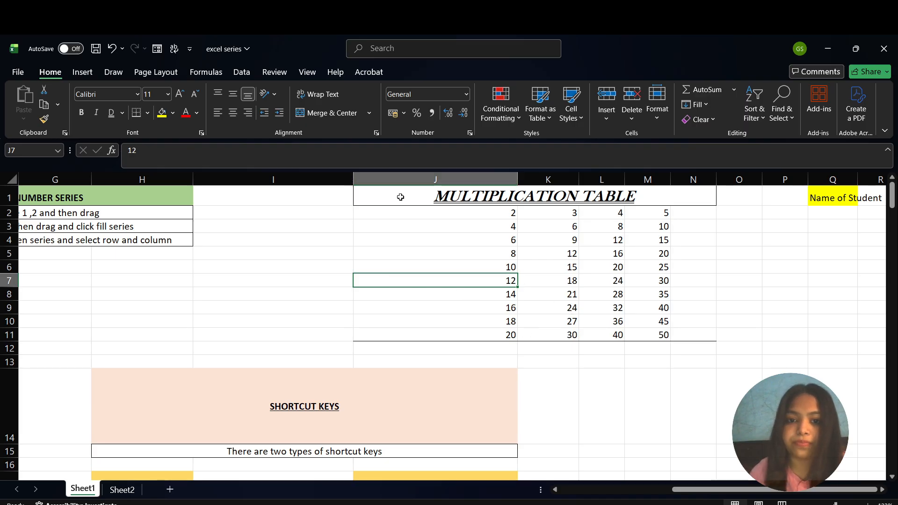
- Apply a top border to the whole multiplication table range J1:N11
left_click_drag(401, 194, 527, 335)
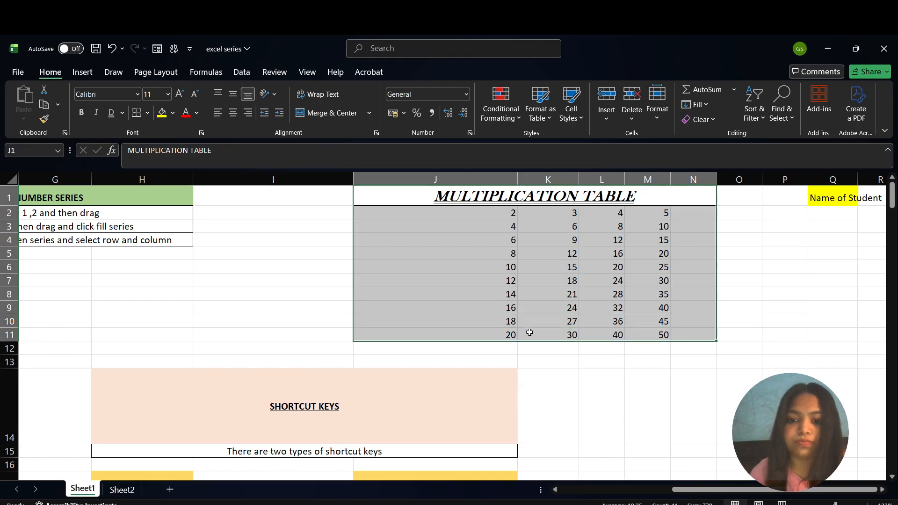
left_click(147, 113)
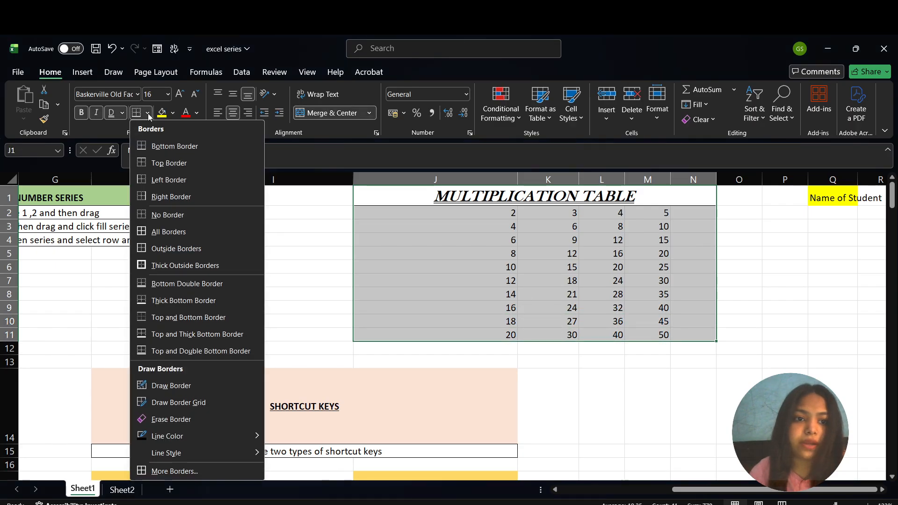
left_click(170, 163)
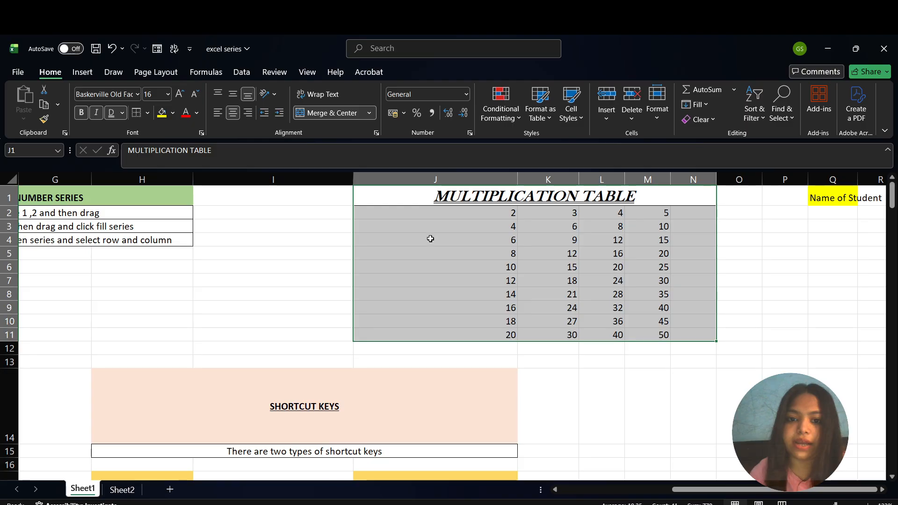
left_click(277, 280)
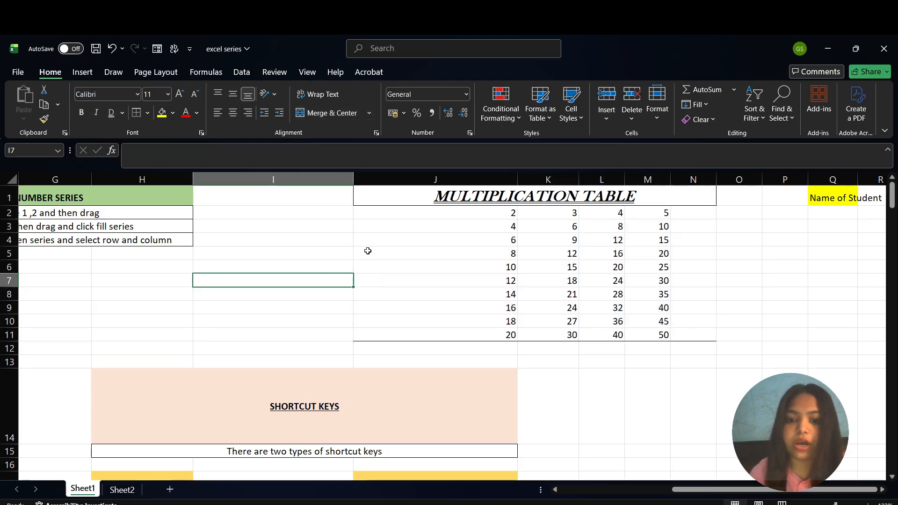
- Apply all borders to every cell of the multiplication table, J1:N11
left_click(427, 199)
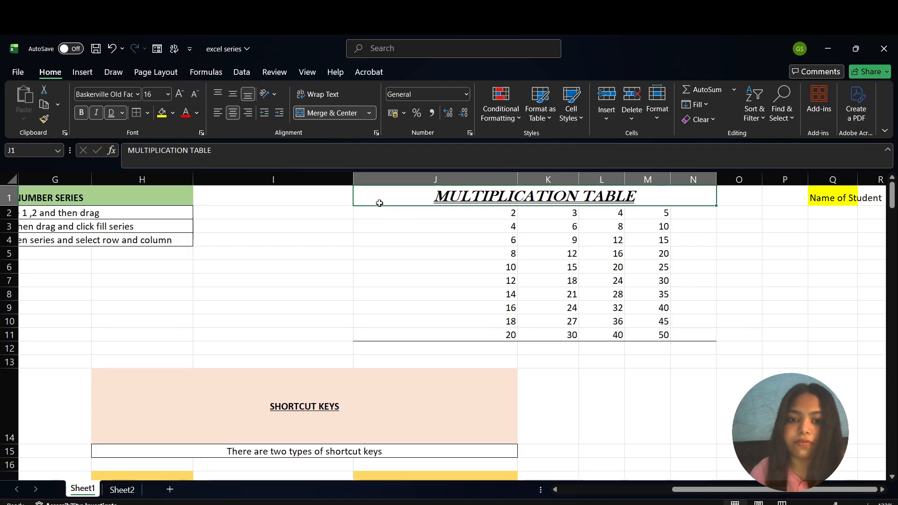
left_click_drag(392, 194, 438, 333)
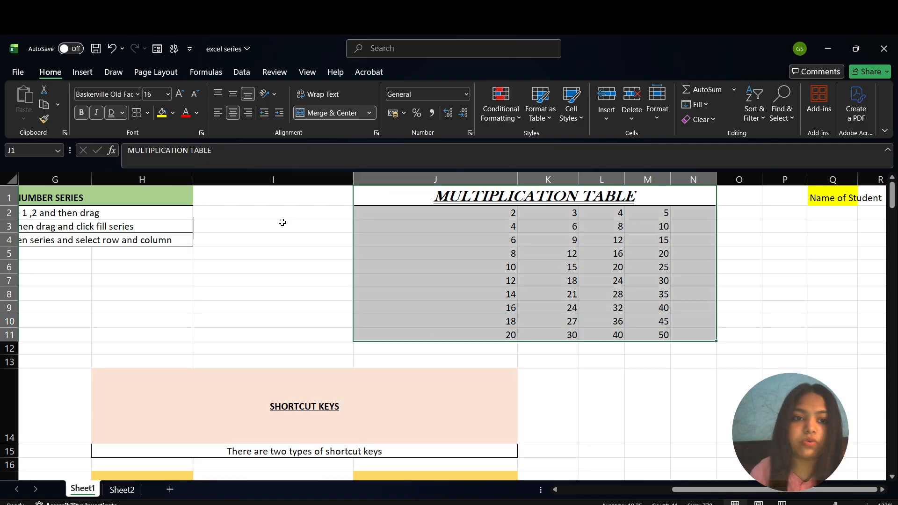
left_click(148, 113)
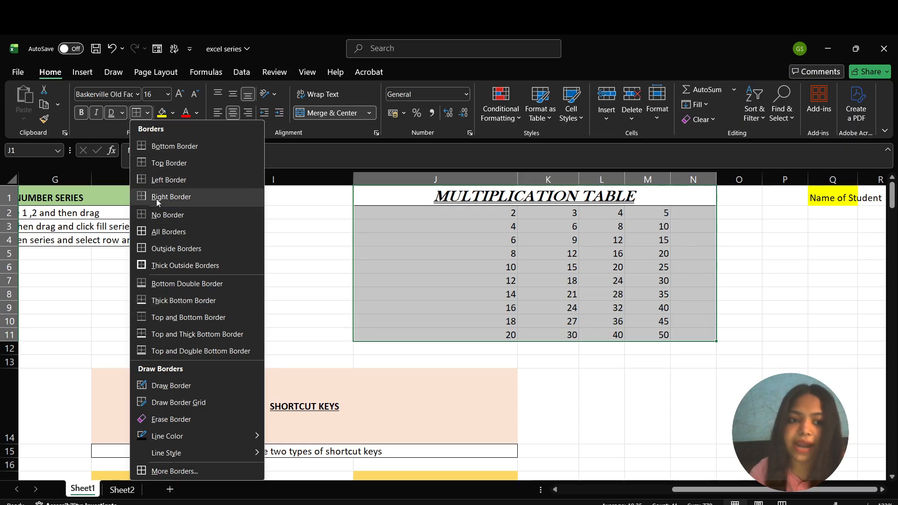
left_click(156, 233)
left_click(325, 322)
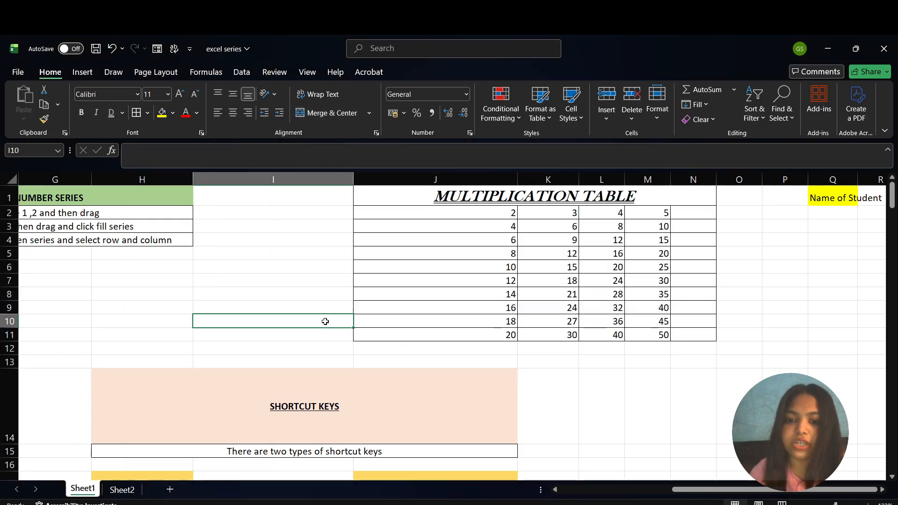
left_click(388, 198)
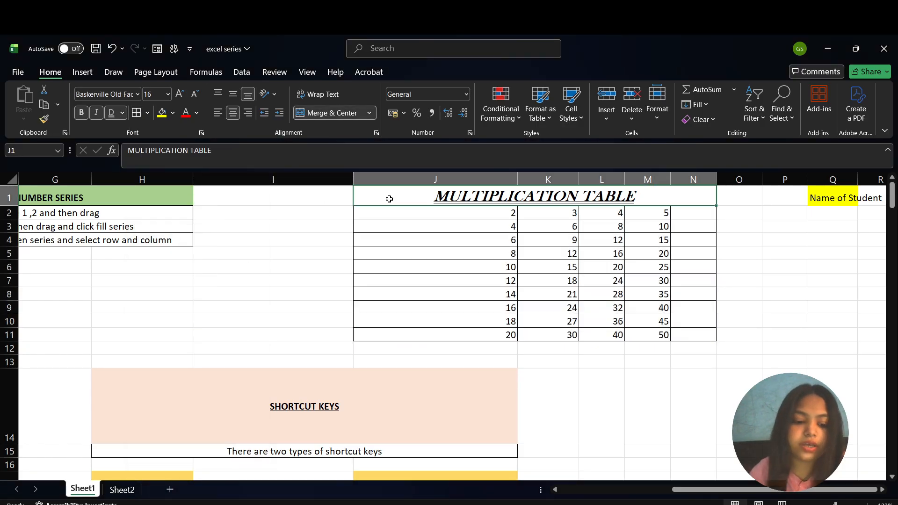
key("ctrl+a")
left_click(147, 113)
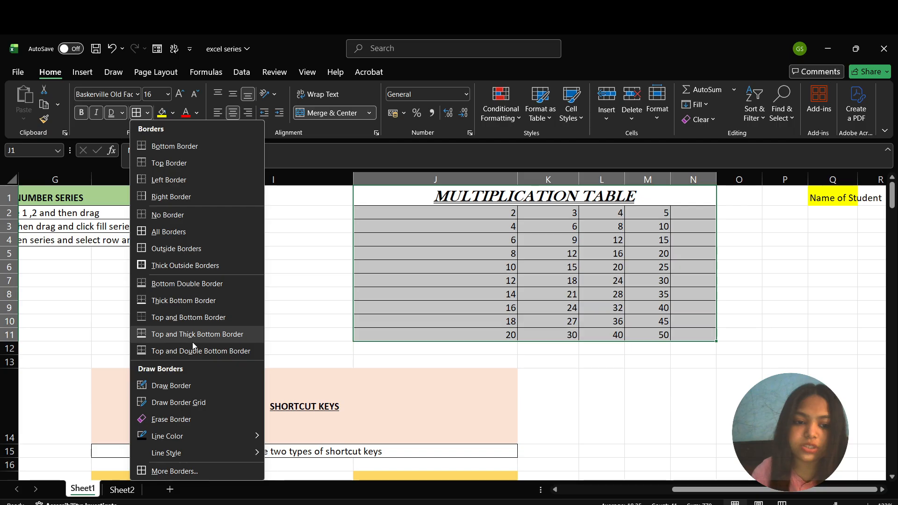
left_click(286, 286)
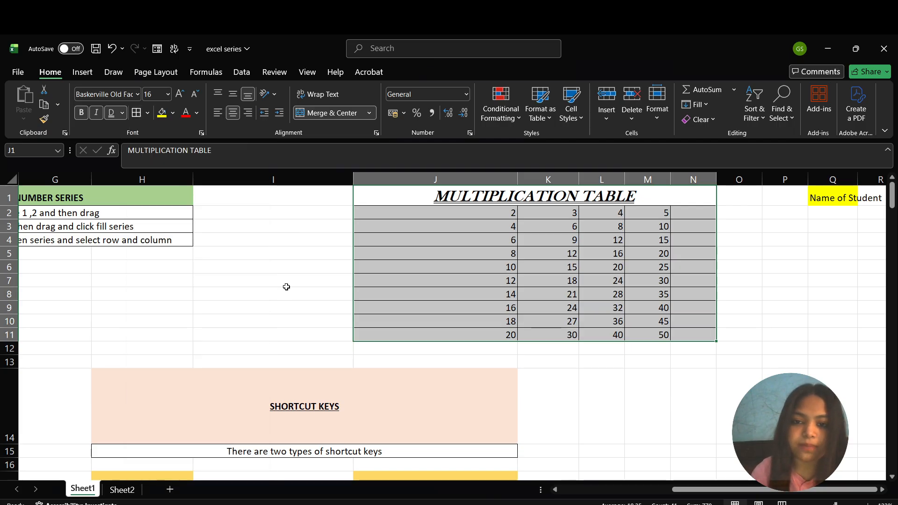
left_click(554, 288)
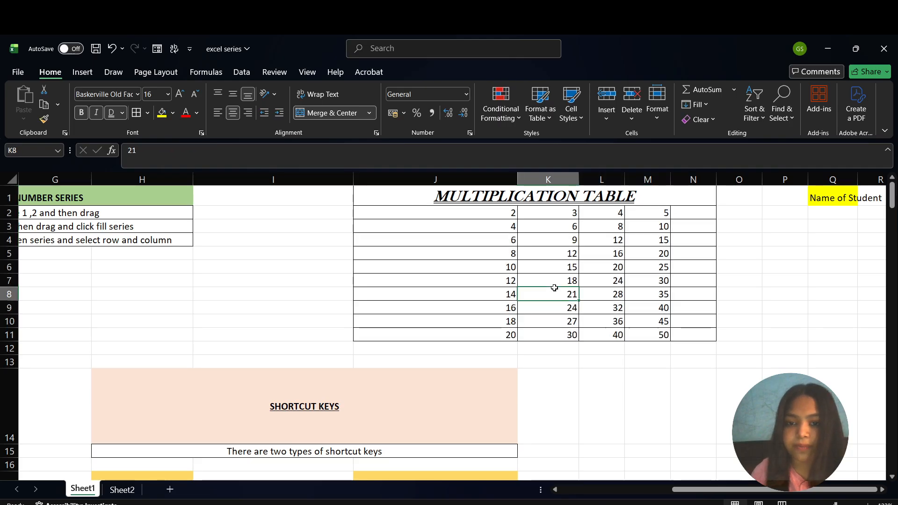
- Decrease the font size of the whole multiplication table, including its heading, to 10
left_click(411, 201)
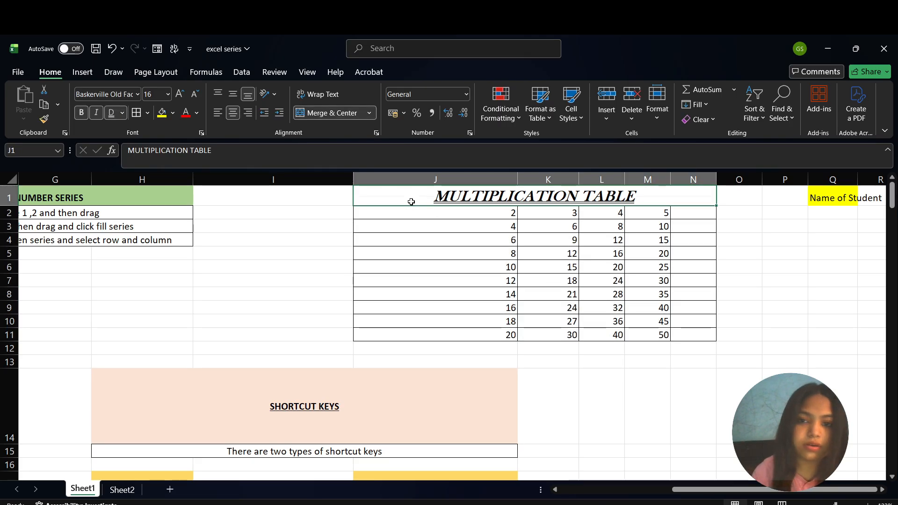
left_click(439, 253)
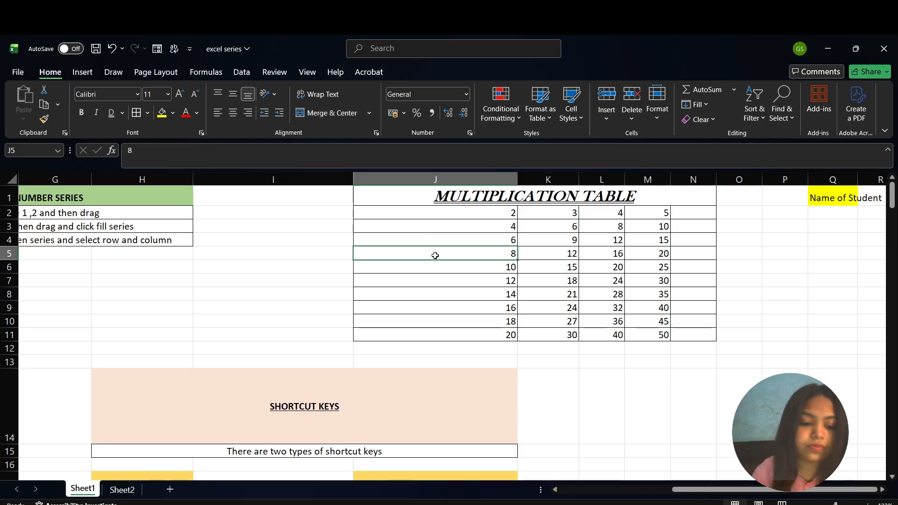
key("ctrl+a")
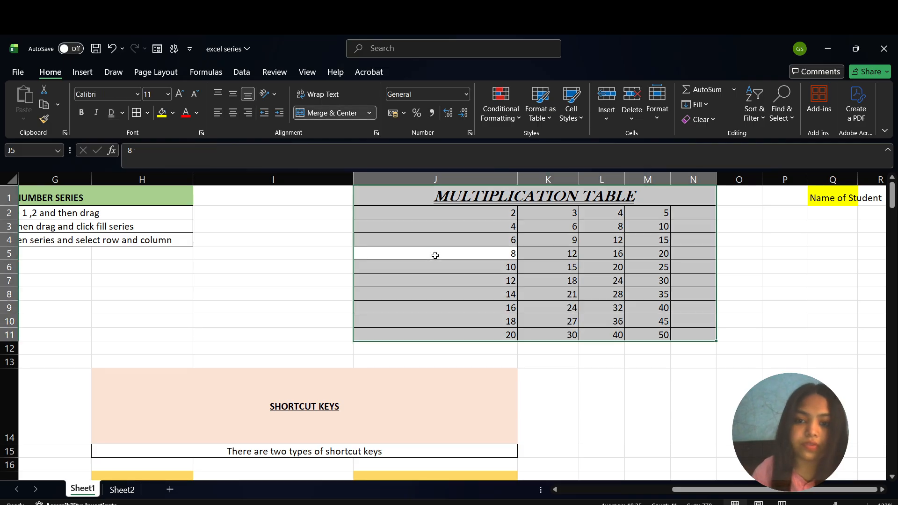
left_click(196, 95)
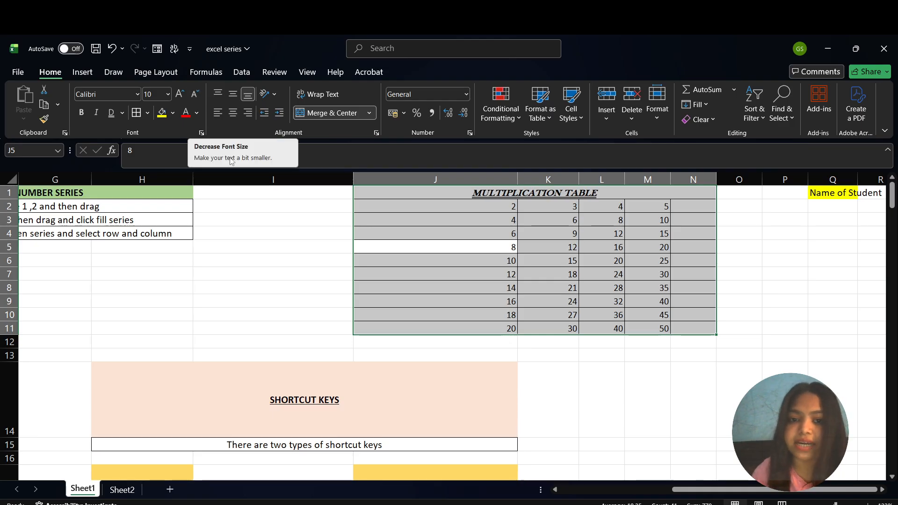
left_click(294, 232)
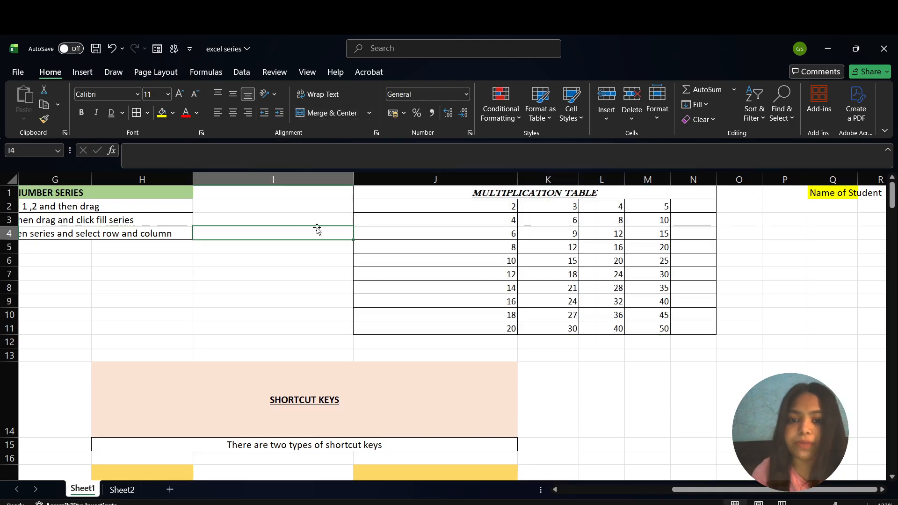
- Fill the MULTIPLICATION TABLE heading cell with a dark blue theme color
left_click(197, 113)
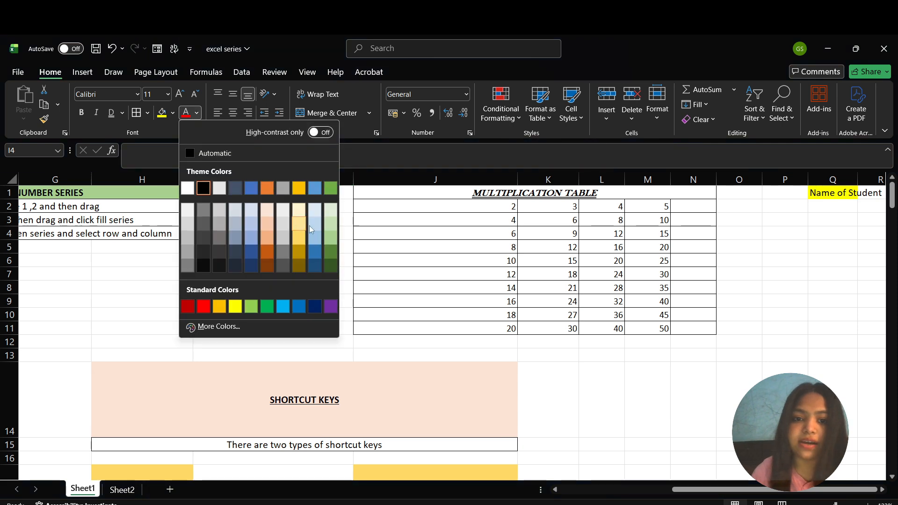
left_click(448, 193)
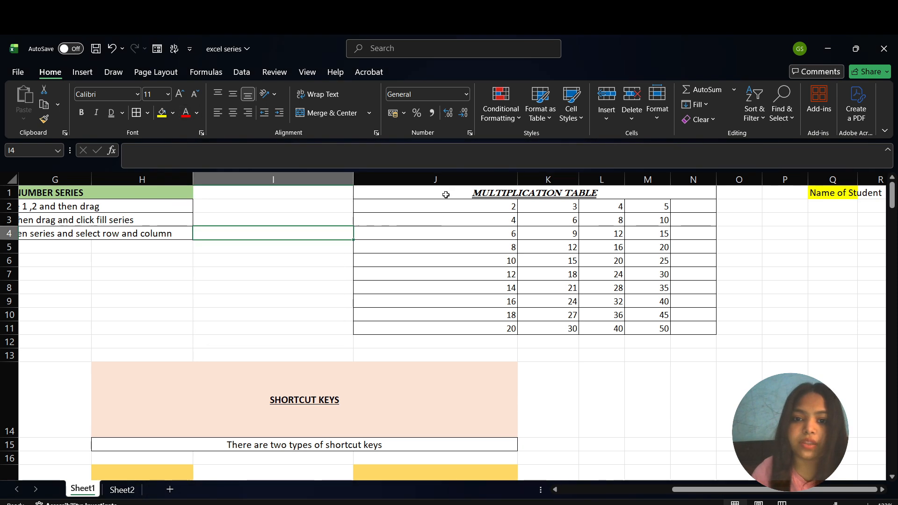
left_click(444, 193)
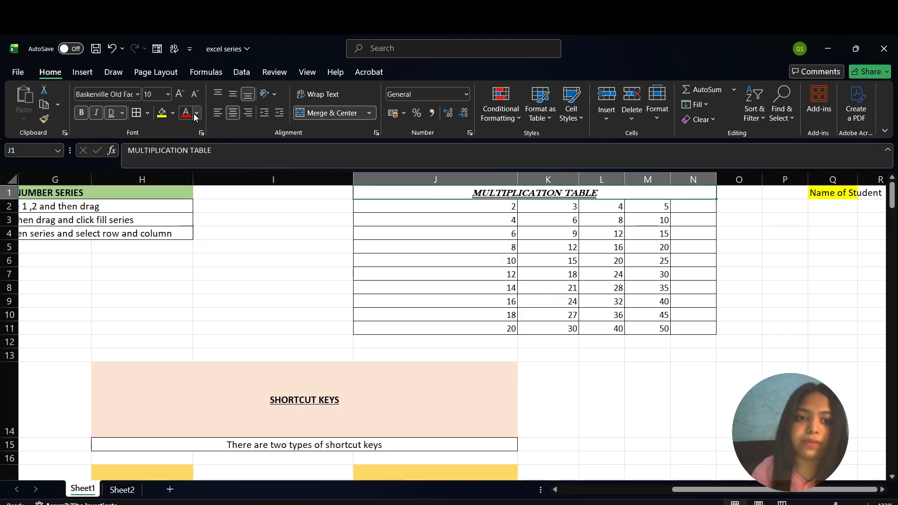
left_click(172, 114)
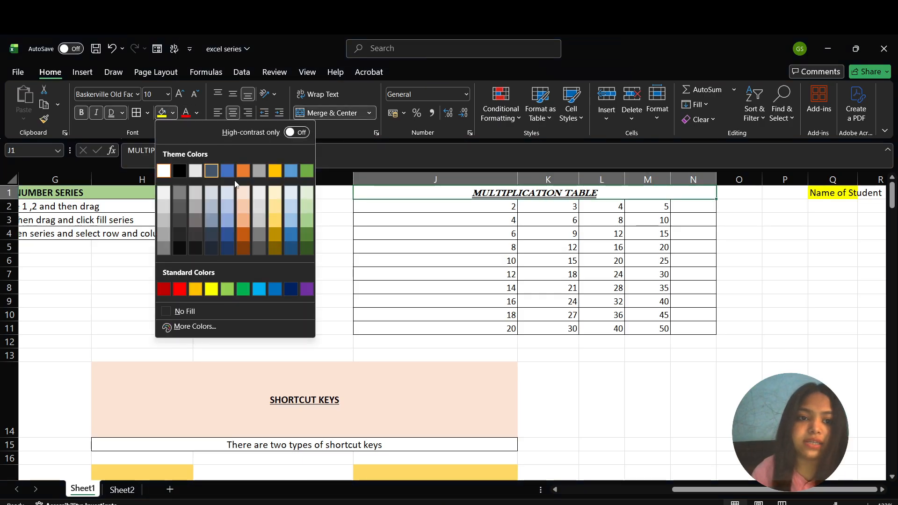
left_click(228, 239)
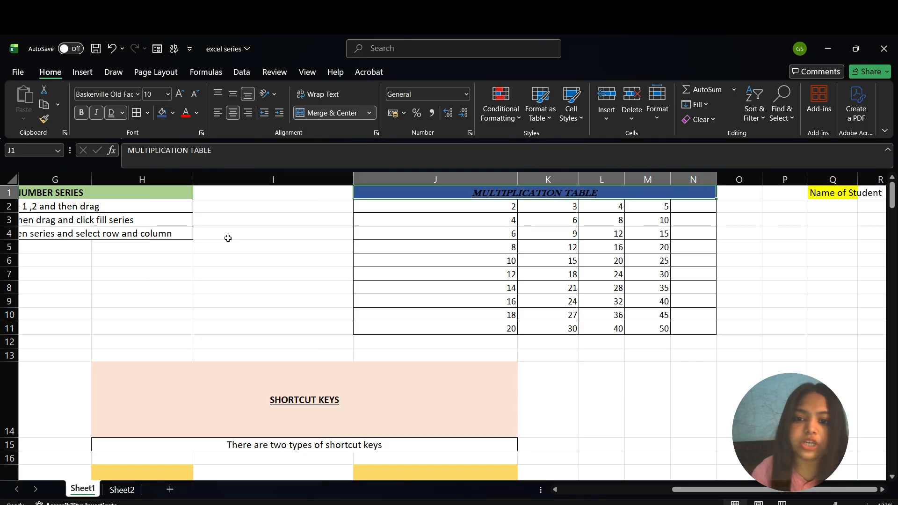
- Set the fill of the MULTIPLICATION TABLE heading to the near-black theme color
left_click(172, 113)
left_click(195, 248)
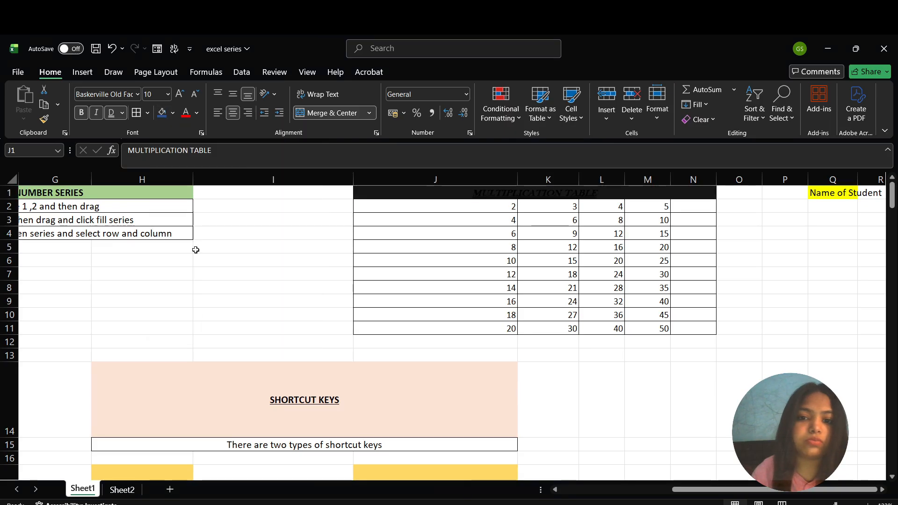
left_click(196, 247)
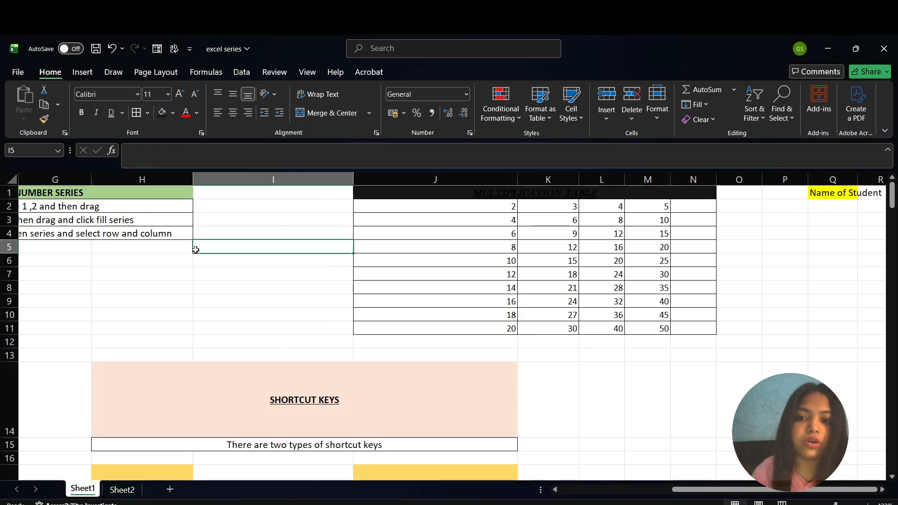
- Set the font color of the MULTIPLICATION TABLE heading to white
left_click(197, 113)
left_click(189, 186)
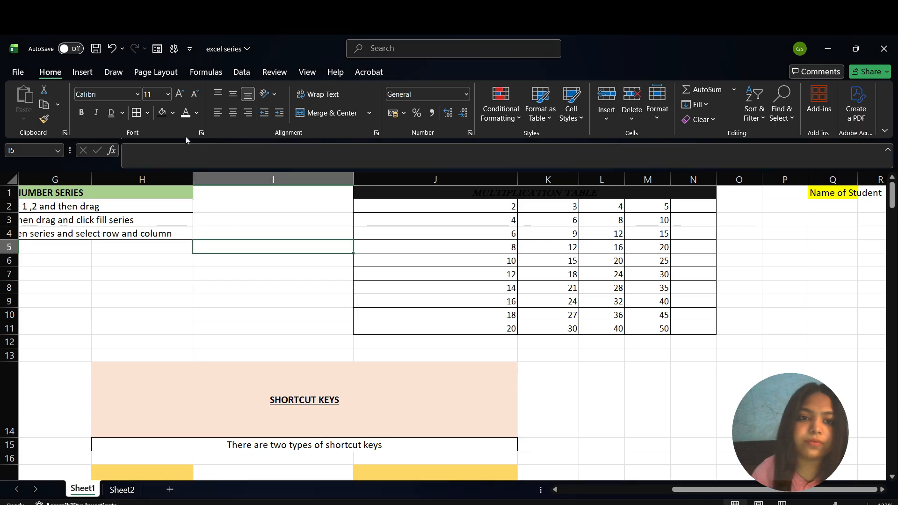
left_click(399, 193)
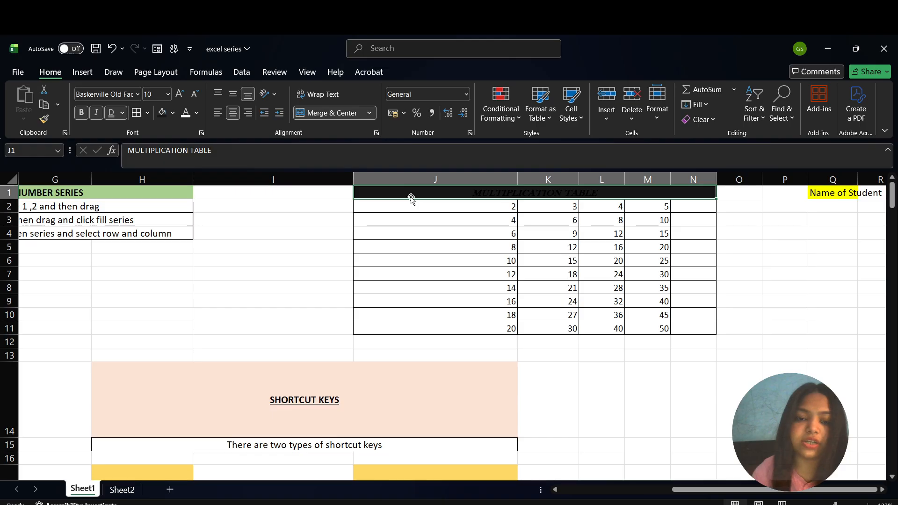
left_click(197, 113)
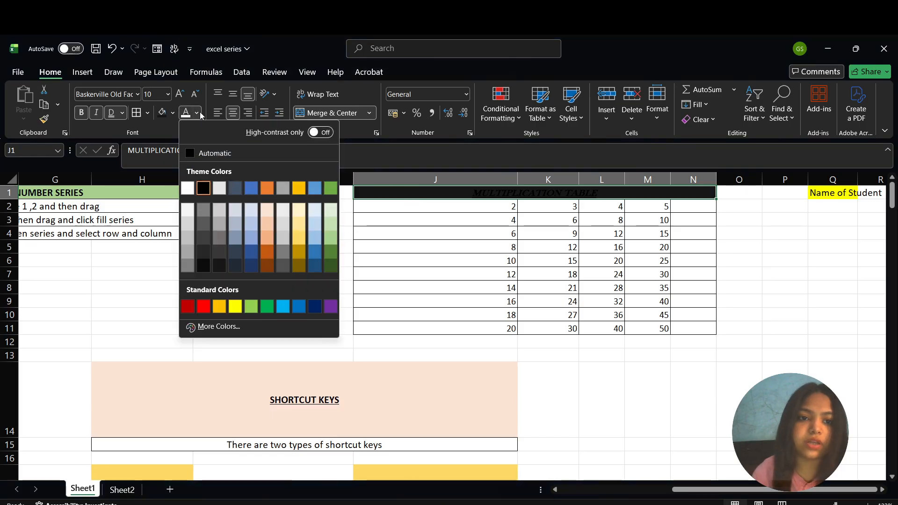
left_click(192, 189)
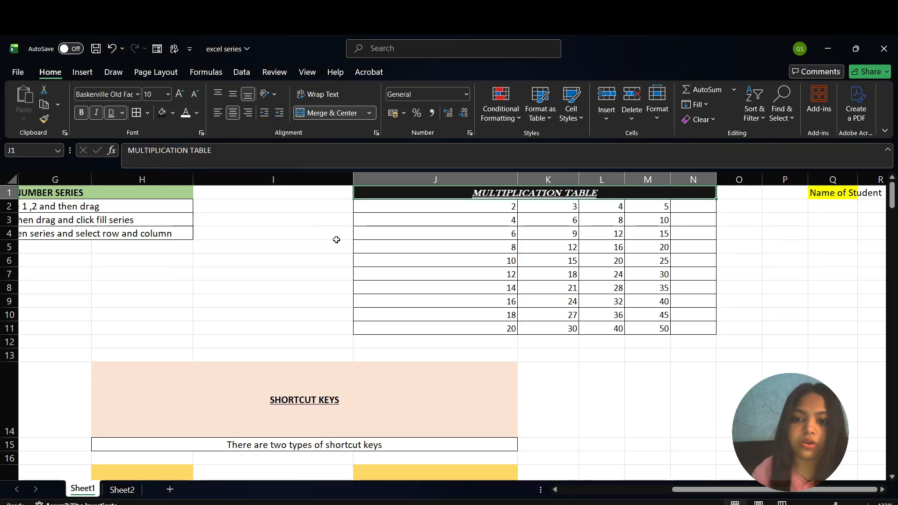
- Set the font size of the MULTIPLICATION TABLE heading to 20
left_click(168, 95)
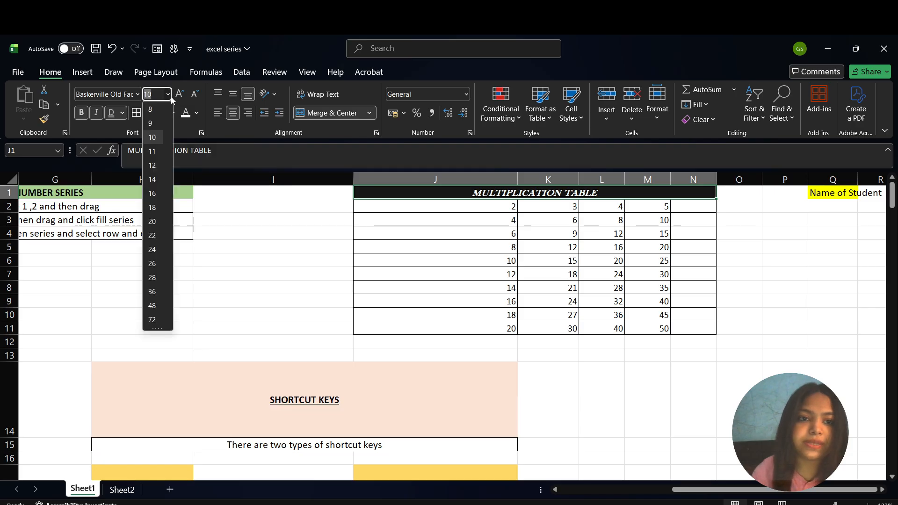
left_click(153, 221)
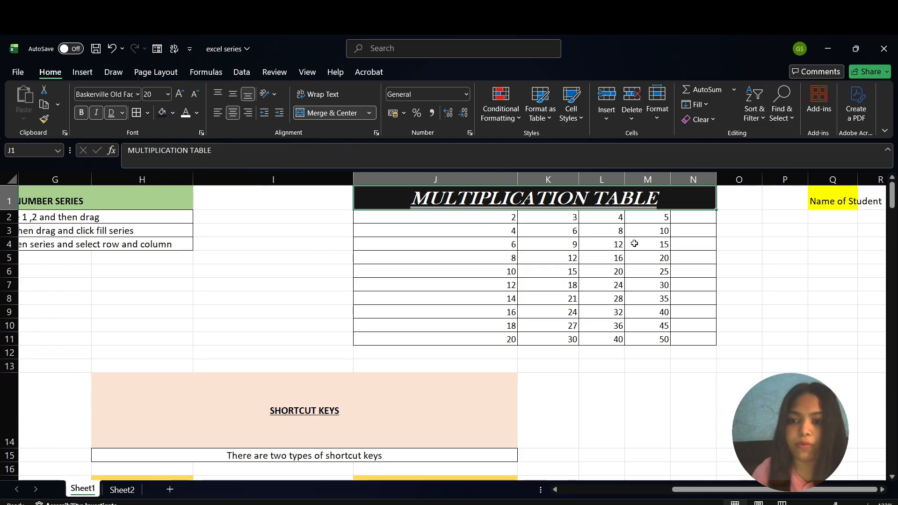
left_click(745, 242)
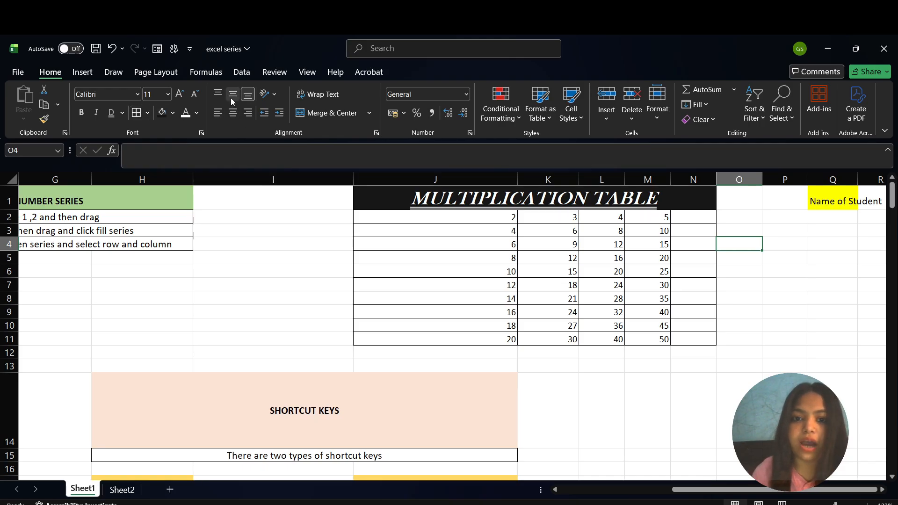
- Top-align the MULTIPLICATION TABLE heading and try left and right alignment before centering it horizontally
left_click(381, 197)
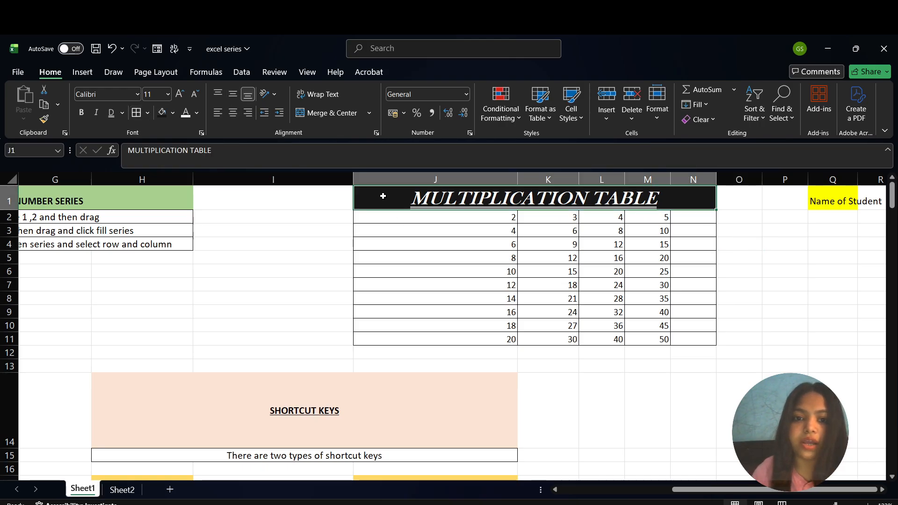
left_click(217, 96)
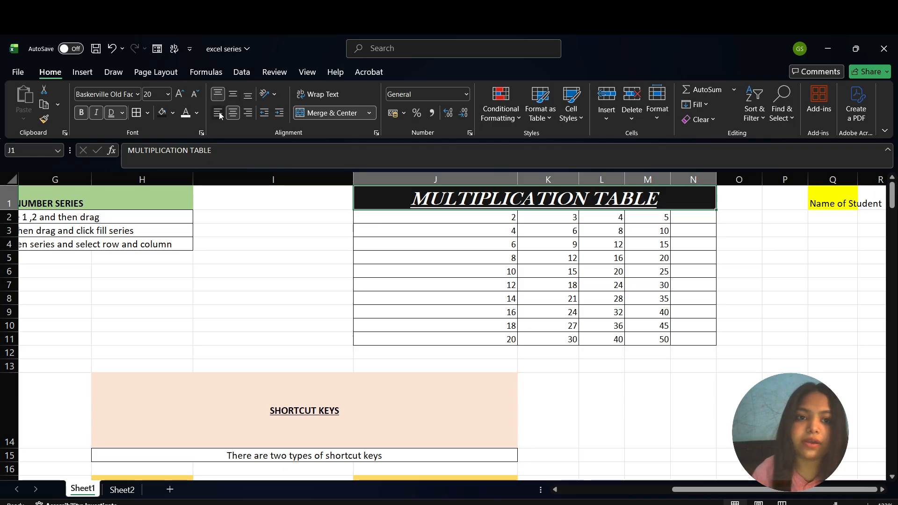
left_click(219, 113)
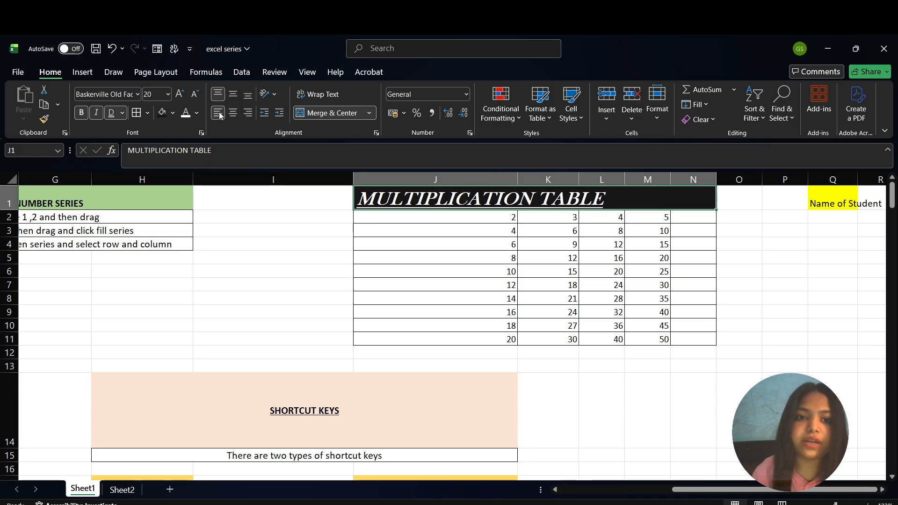
left_click(249, 113)
left_click(233, 113)
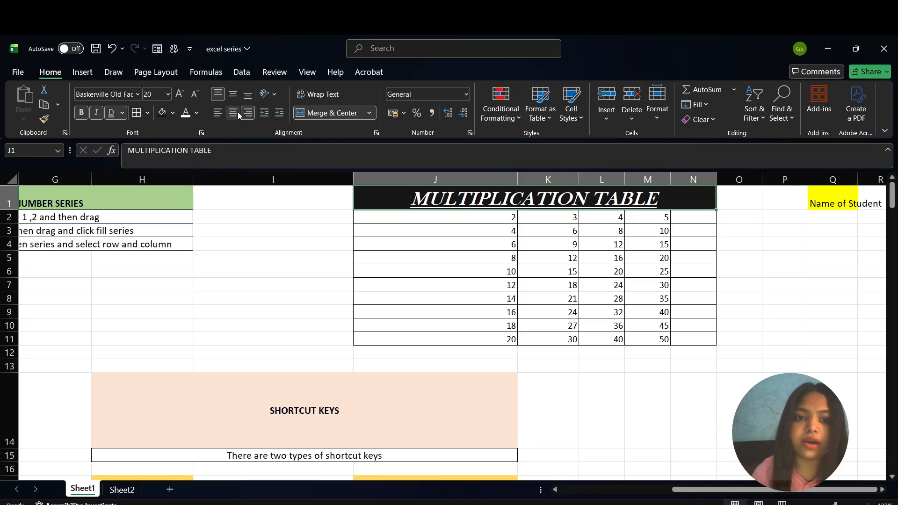
- Middle-align the MULTIPLICATION TABLE heading vertically in its merged cell
left_click(232, 92)
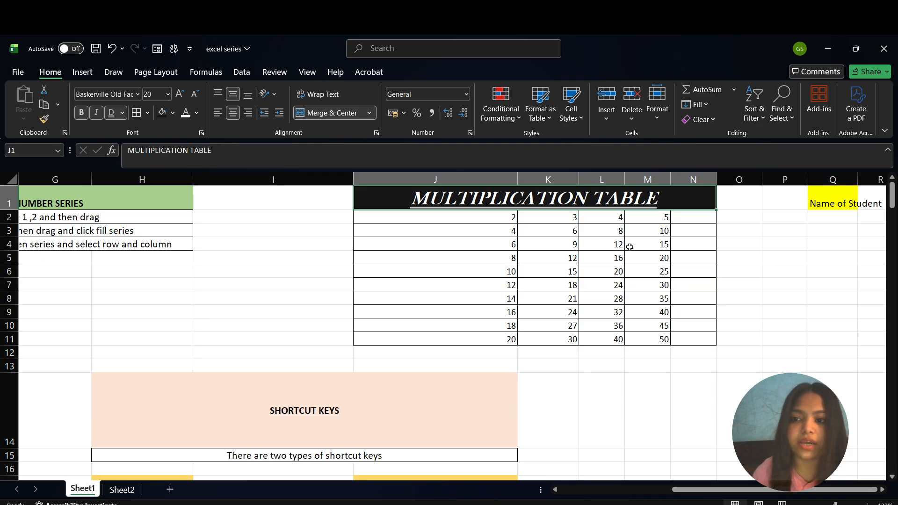
- Copy the Name of Student cell Q1 into Q6 and wrap the text in Q6
scroll(631, 245, "right", 3)
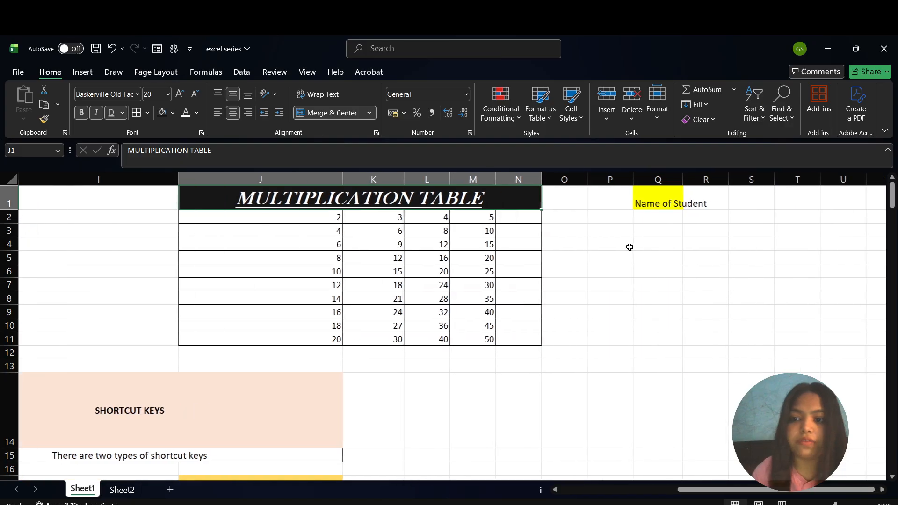
left_click(659, 258)
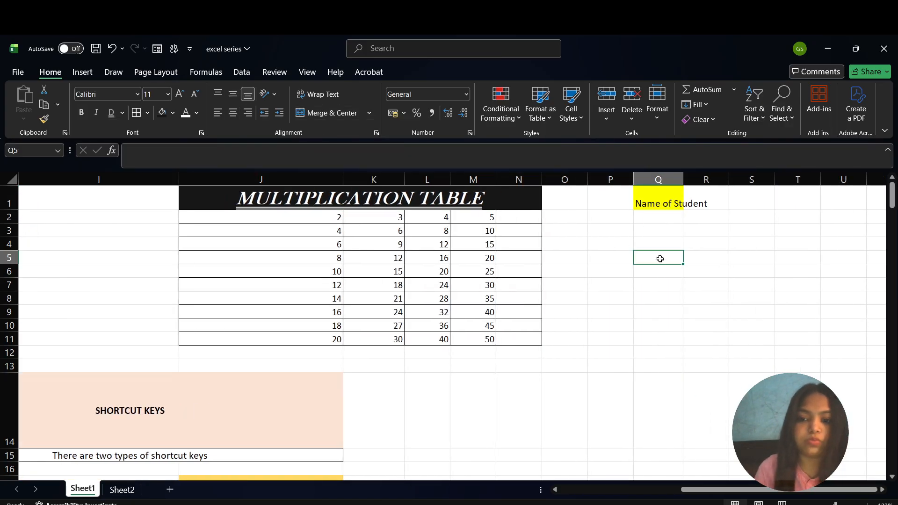
left_click(656, 205)
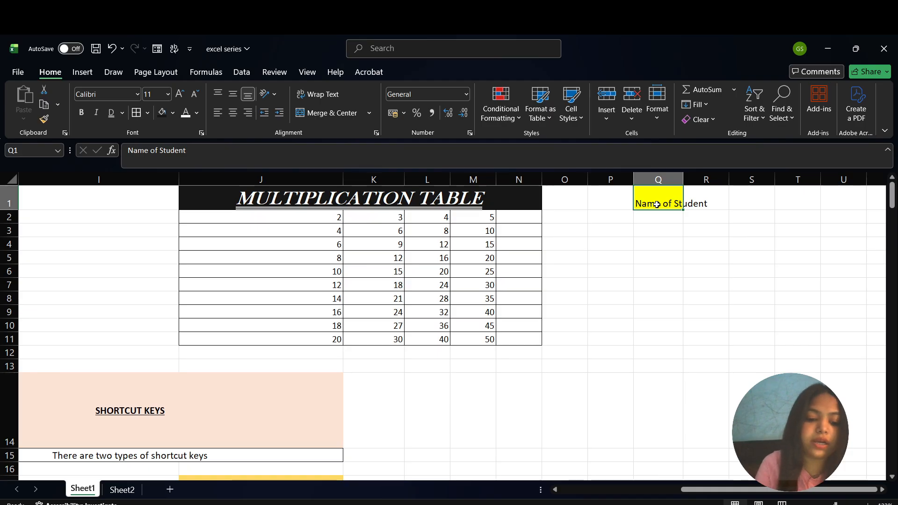
key("ctrl+c")
left_click(664, 267)
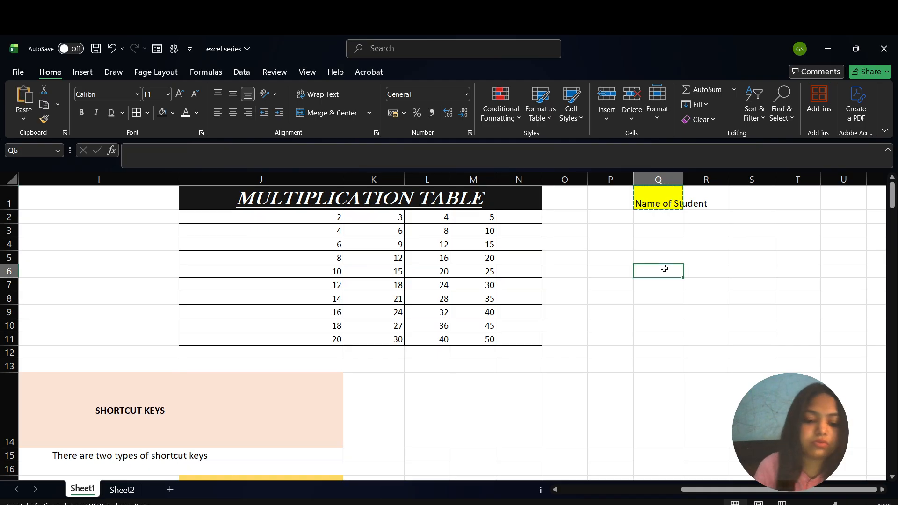
key("ctrl+v")
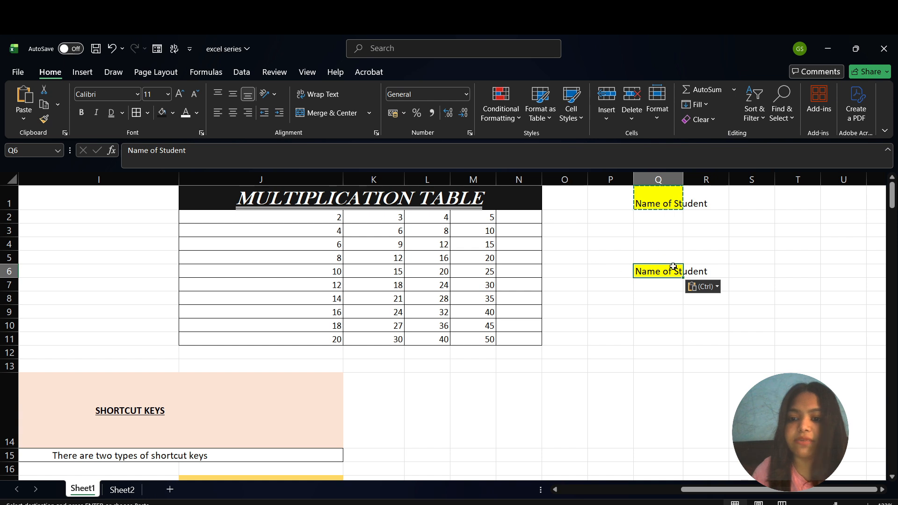
left_click(318, 96)
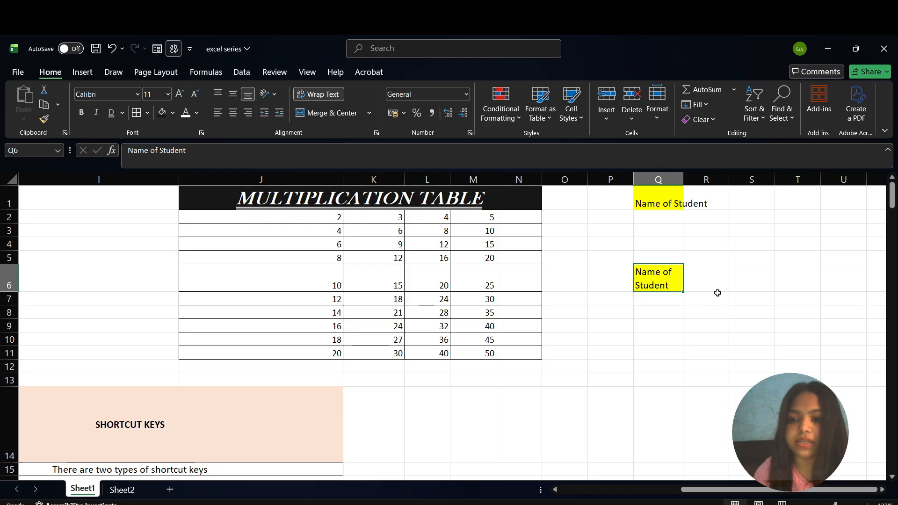
- Merge and center cells T6:W6 and enter "no.of students" in the merged cell
scroll(727, 286, "right", 3)
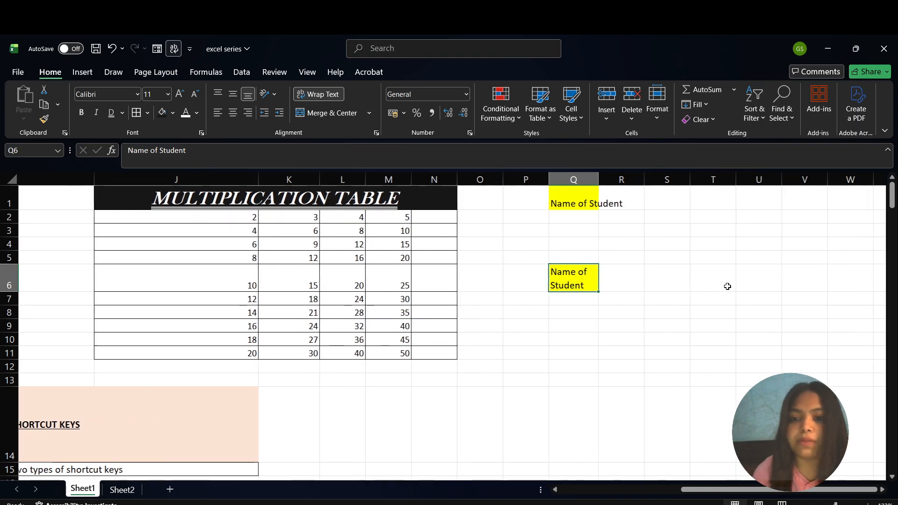
left_click(633, 285)
left_click_drag(633, 285, 756, 284)
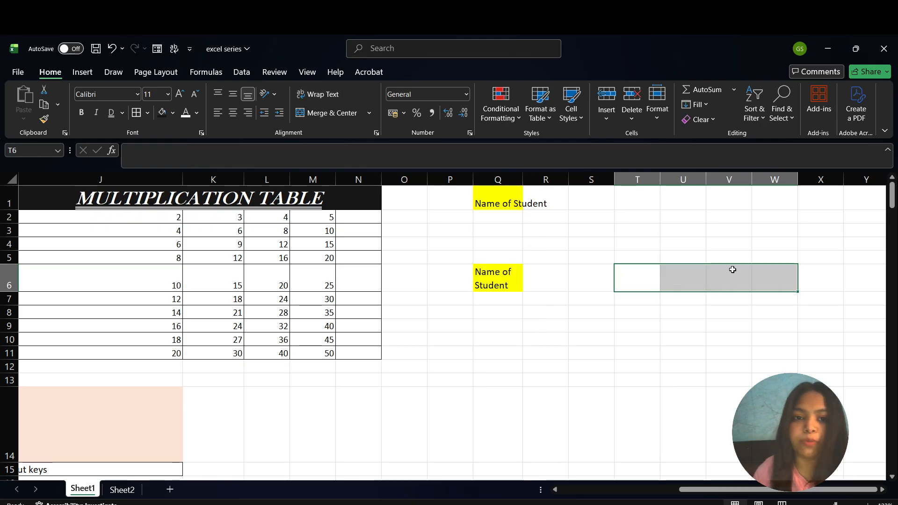
left_click(350, 114)
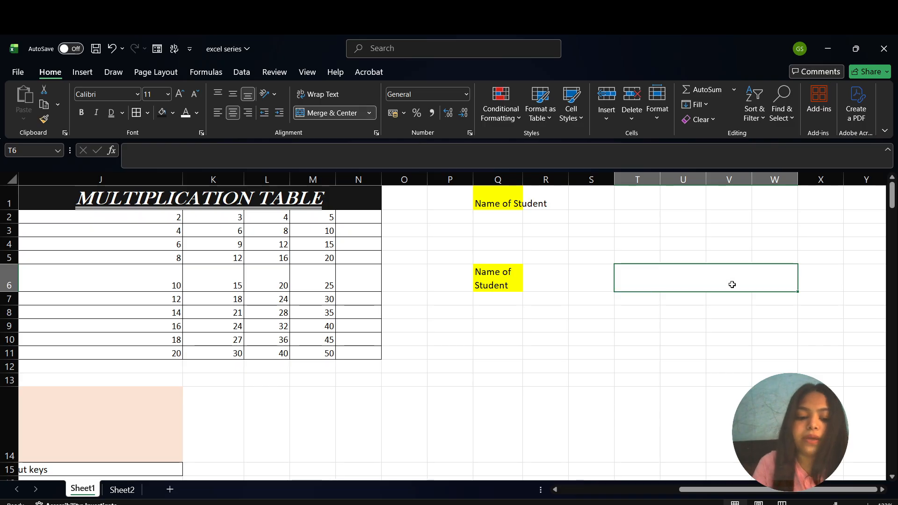
type("no")
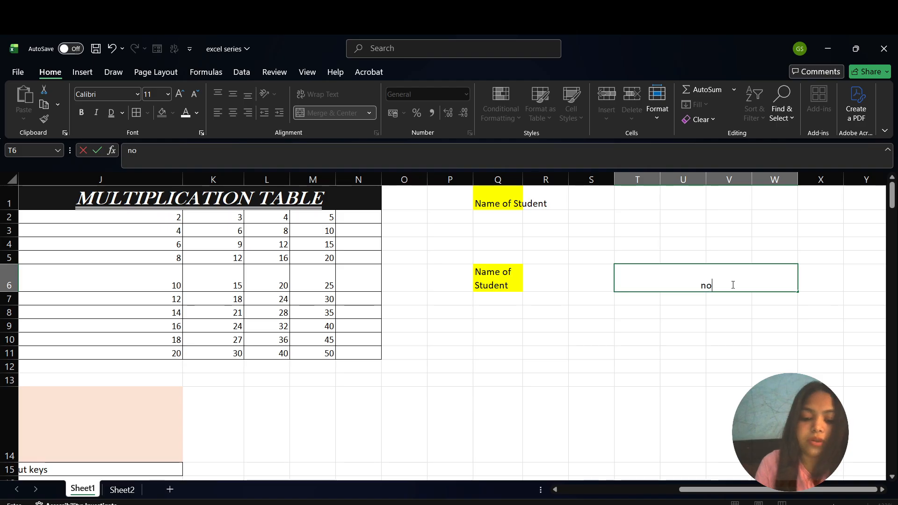
type(".of students")
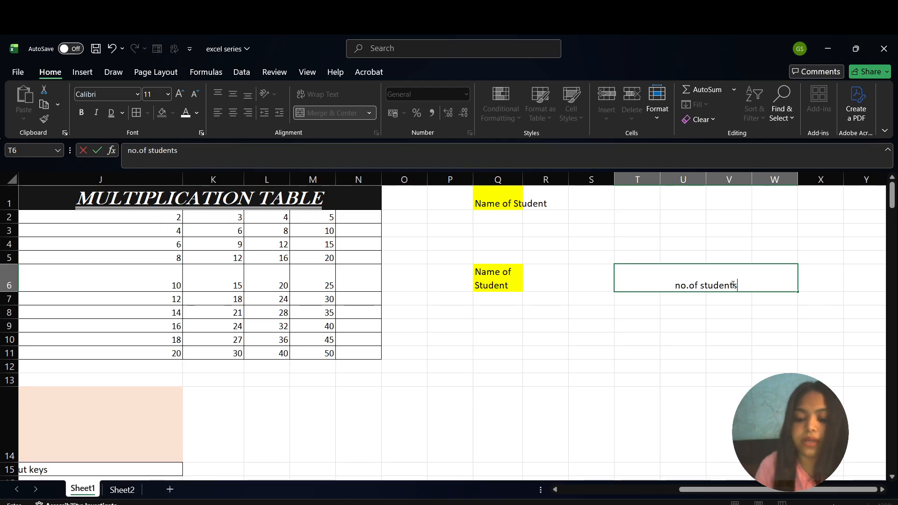
key("Return")
- Middle-align the "no.of students" text and make it bold and double-underlined
left_click(747, 282)
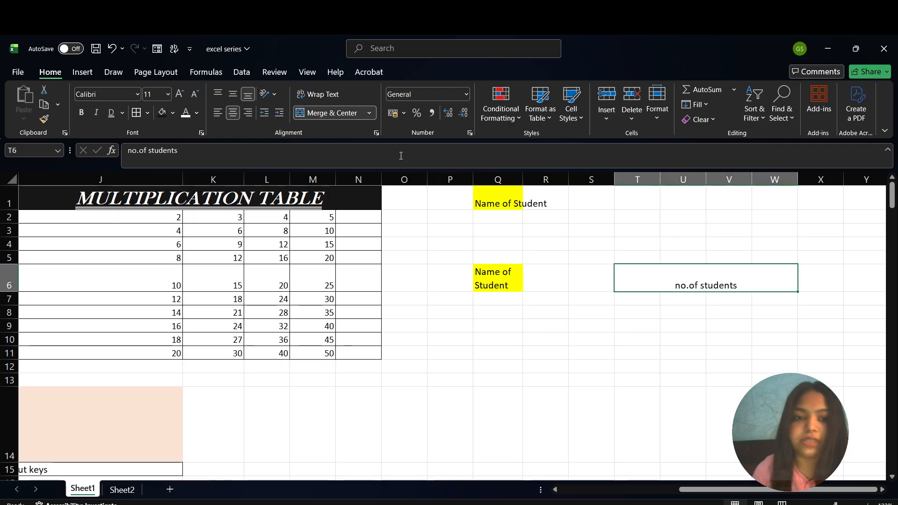
left_click(230, 95)
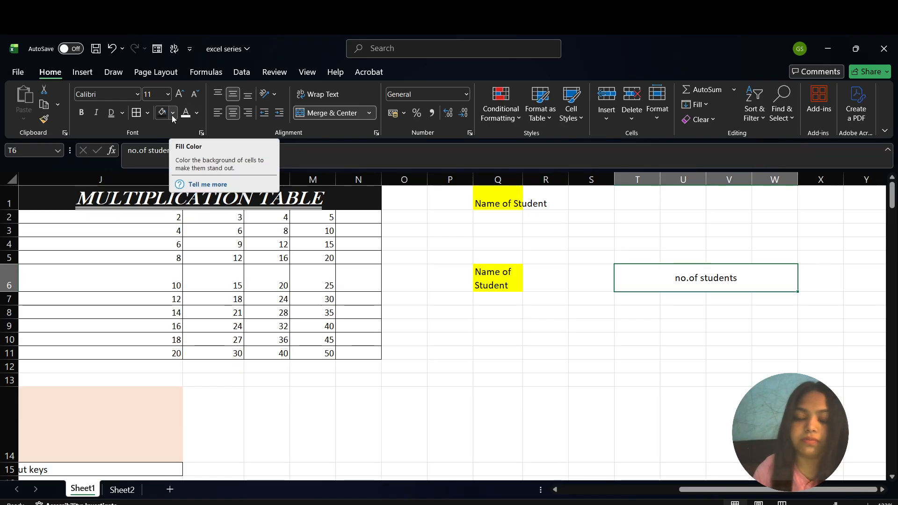
left_click(82, 112)
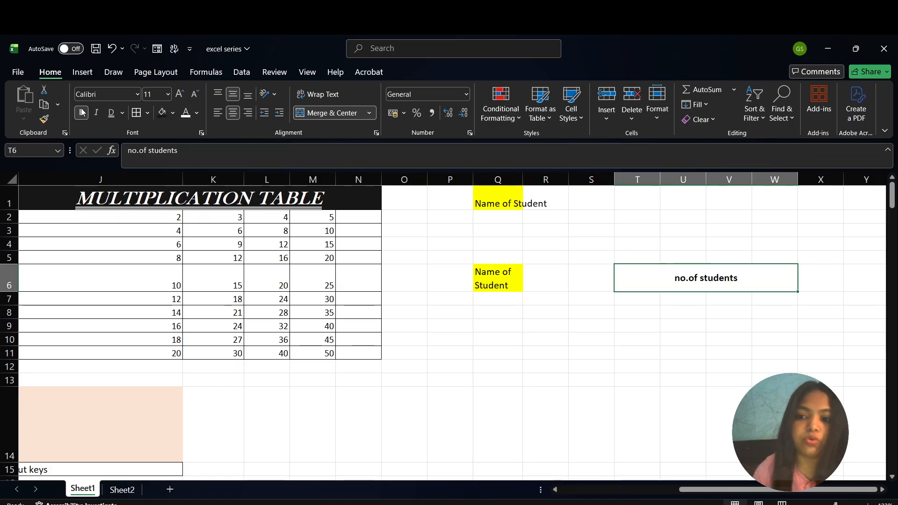
left_click(111, 112)
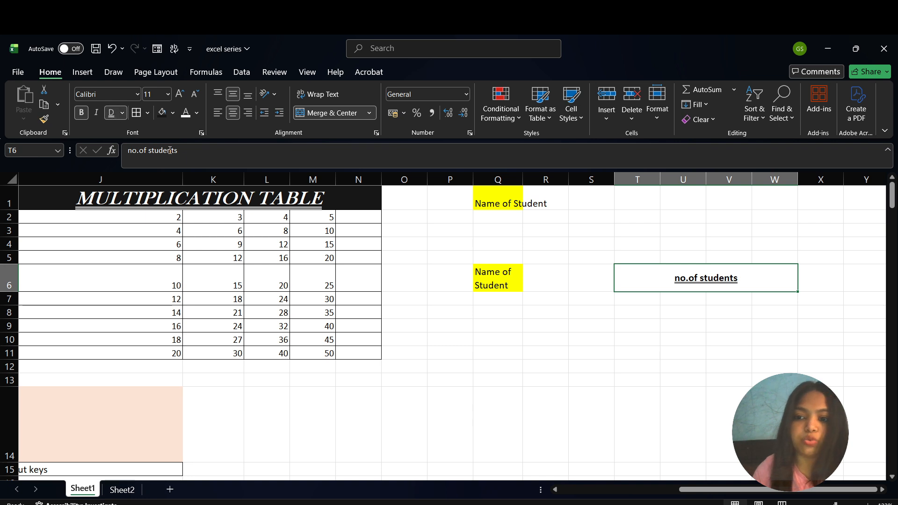
left_click(610, 323)
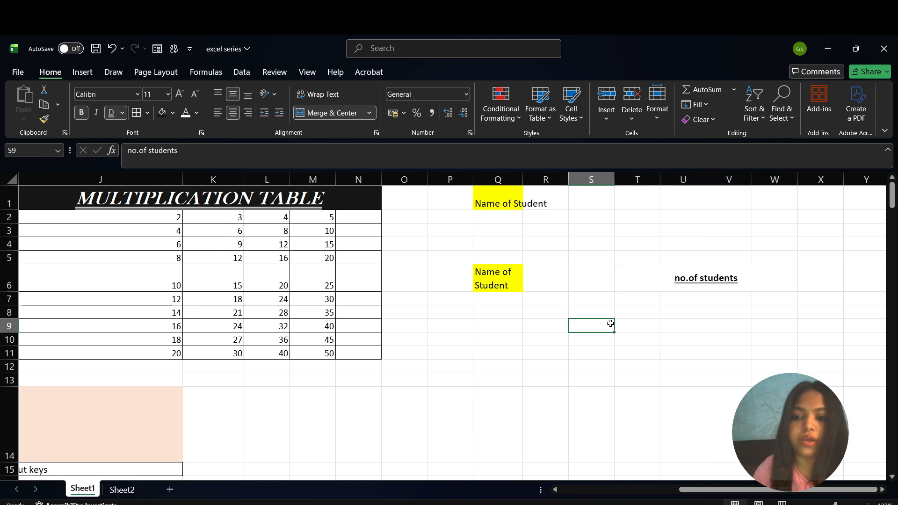
- Apply all borders to the merged "no.of students" cell
left_click(654, 276)
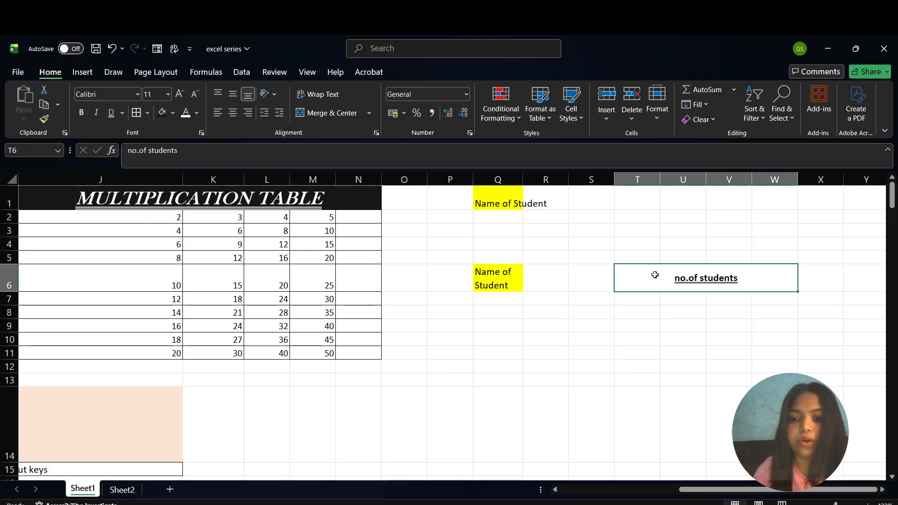
left_click(148, 115)
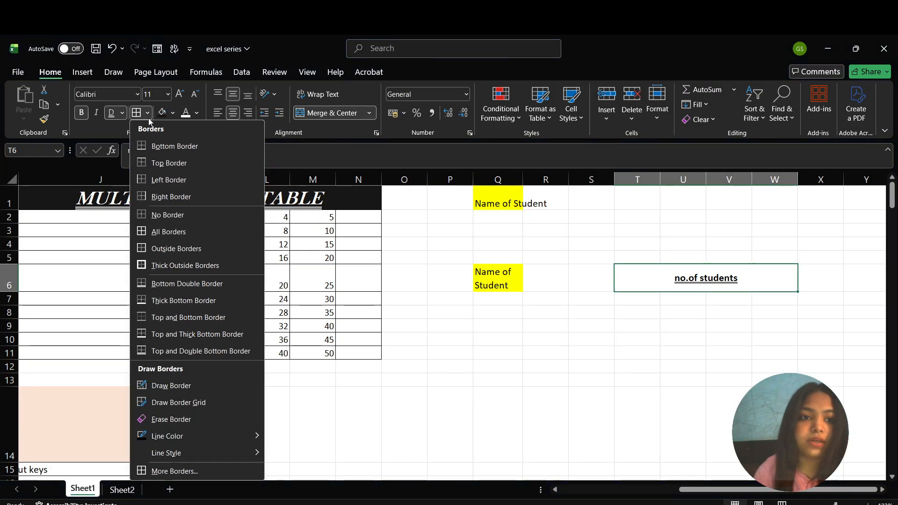
left_click(157, 232)
left_click(564, 341)
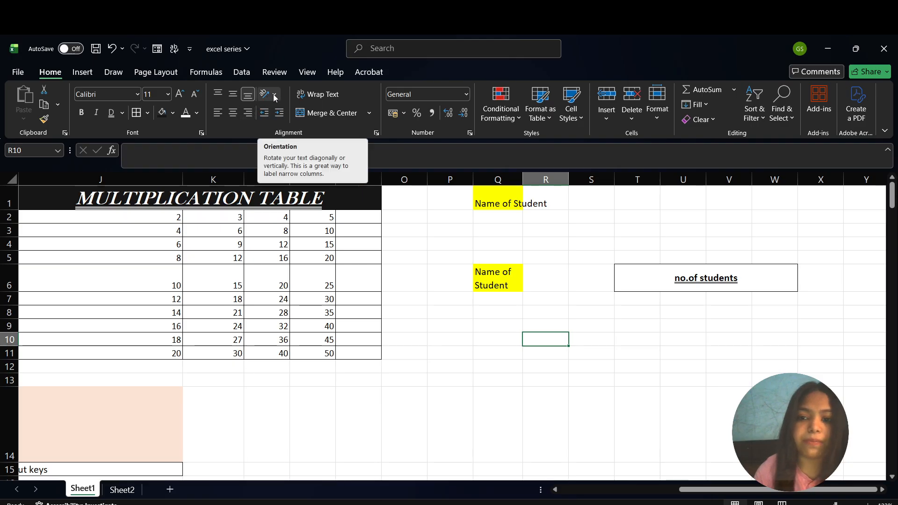
- Try the Angle Counterclockwise, Angle Clockwise, Vertical Text and Rotate Text Up orientations on the "no.of students" cell
left_click(683, 272)
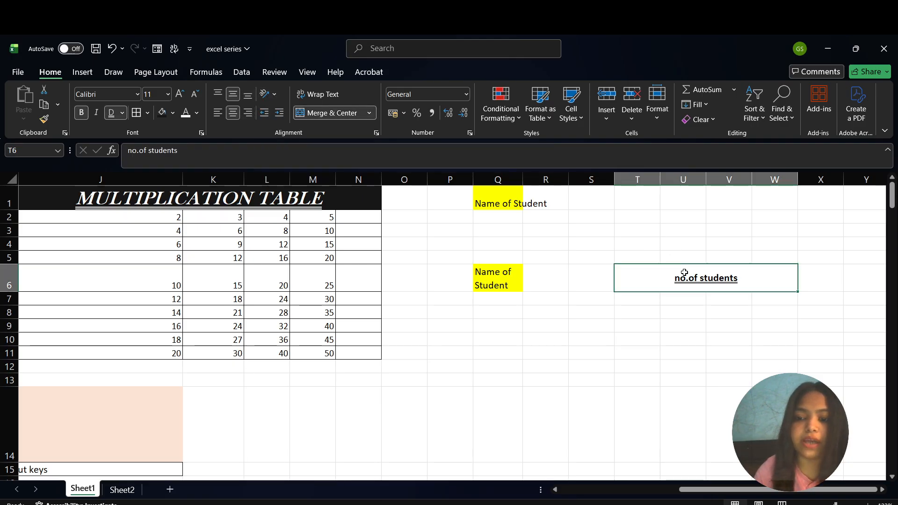
left_click(273, 94)
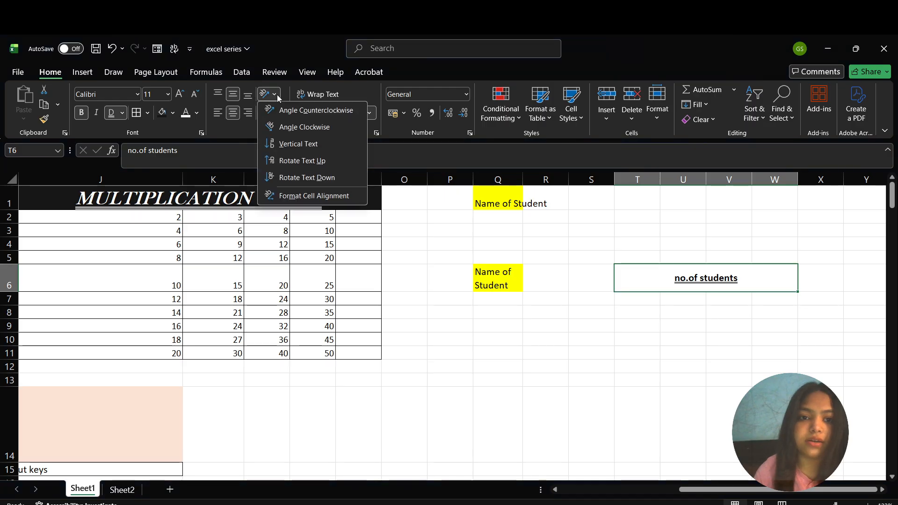
left_click(297, 110)
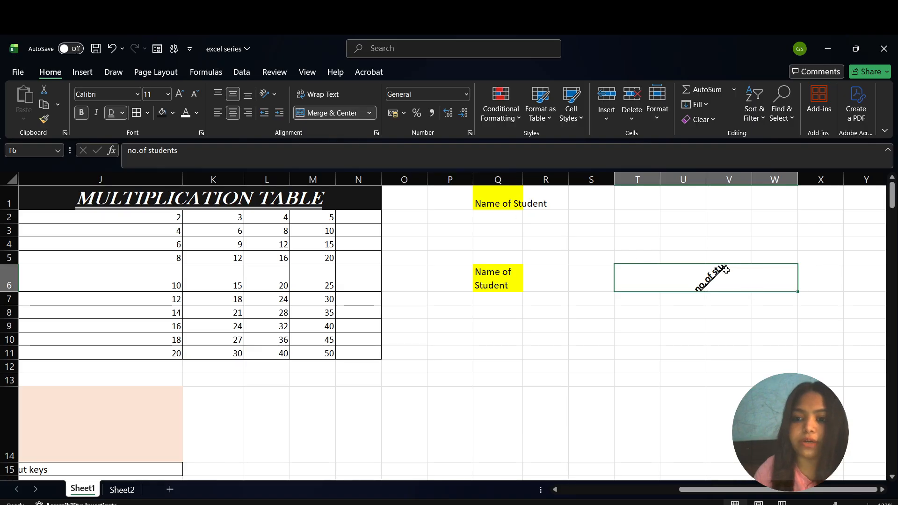
left_click(275, 95)
left_click(283, 125)
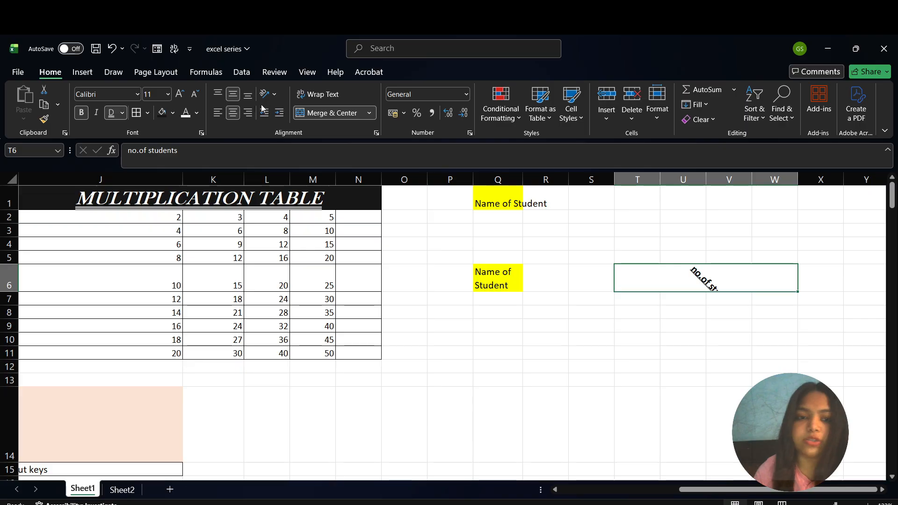
left_click(275, 96)
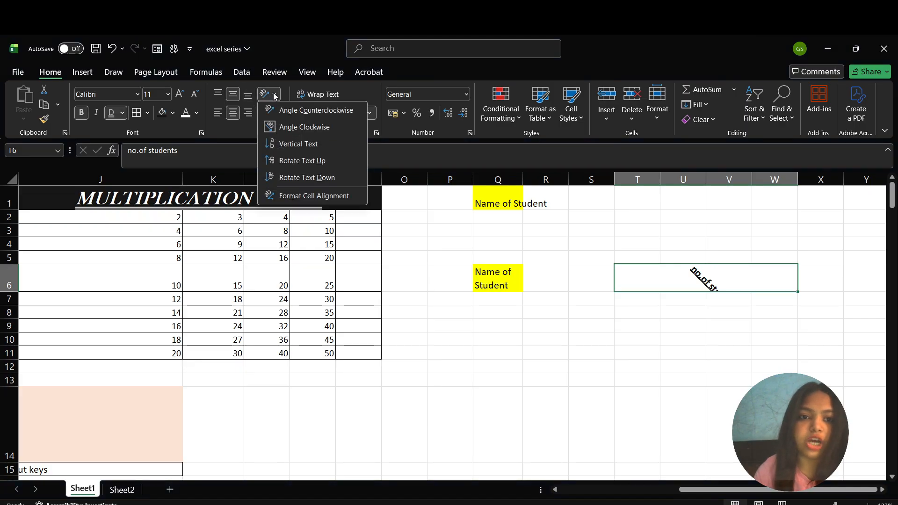
left_click(288, 145)
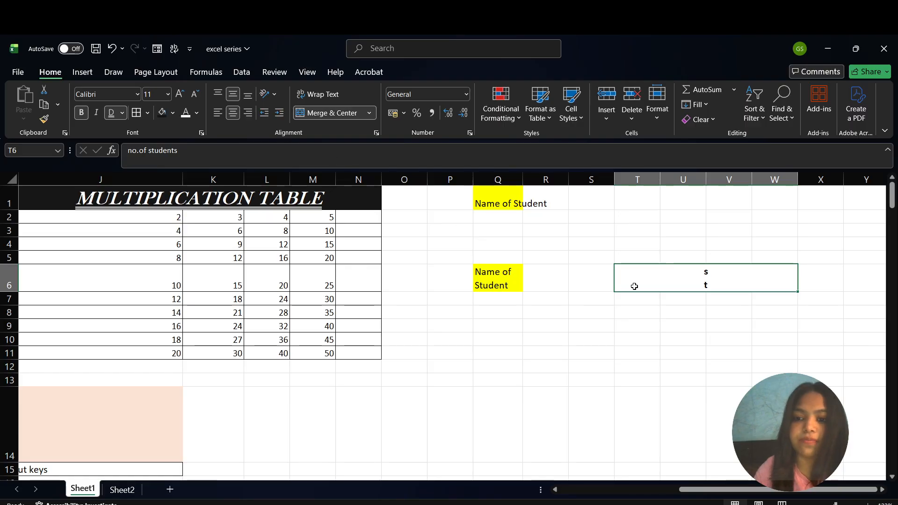
left_click(275, 96)
left_click(288, 162)
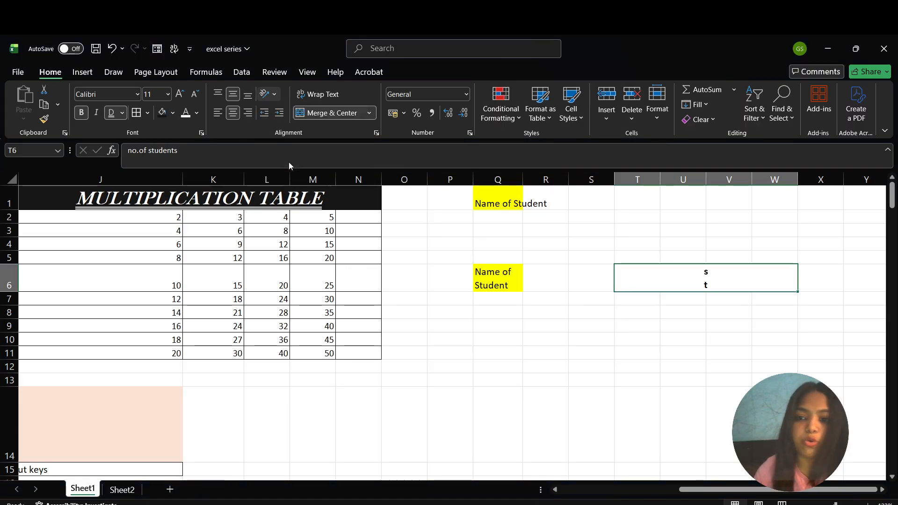
- Open the cell alignment settings for "no.of students", review the font, border and fill options, and close them without changes
left_click(273, 96)
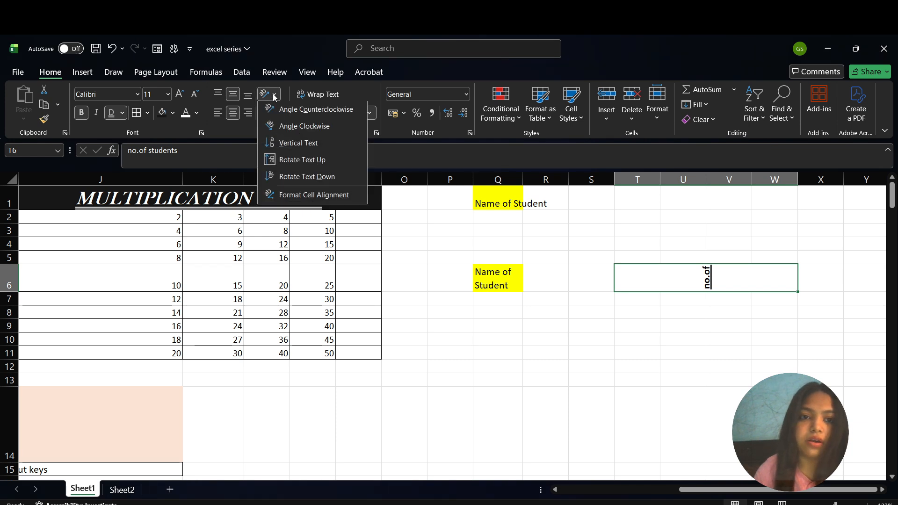
left_click(286, 195)
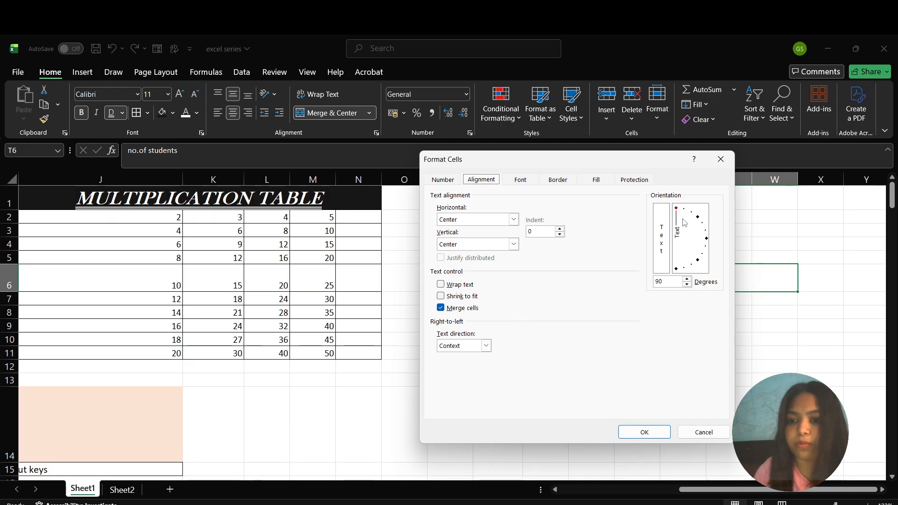
left_click(522, 184)
left_click(557, 183)
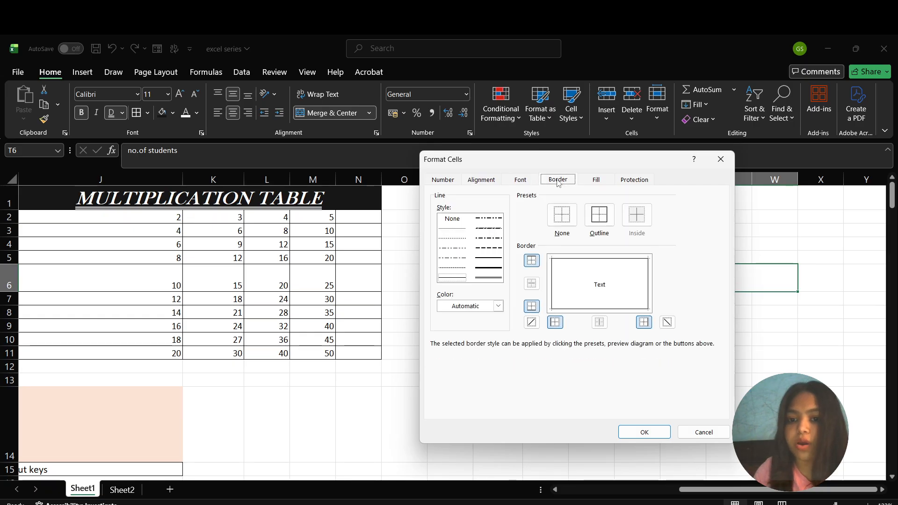
left_click(605, 184)
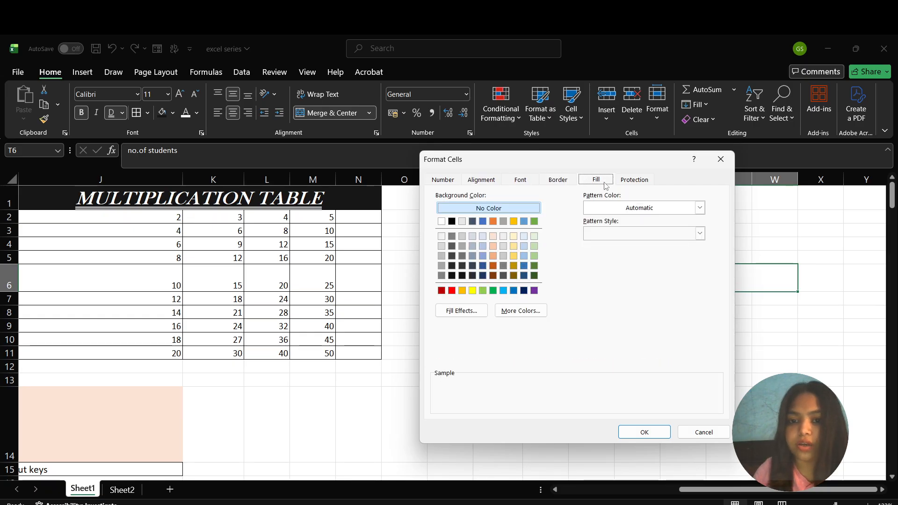
left_click(720, 159)
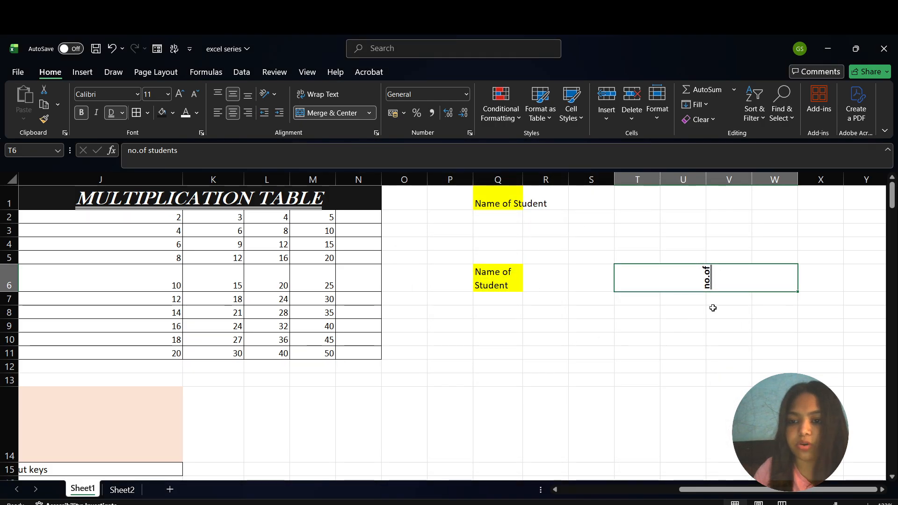
- Undo the text orientation changes and the border on the "no.of students" cell
key("ctrl+z")
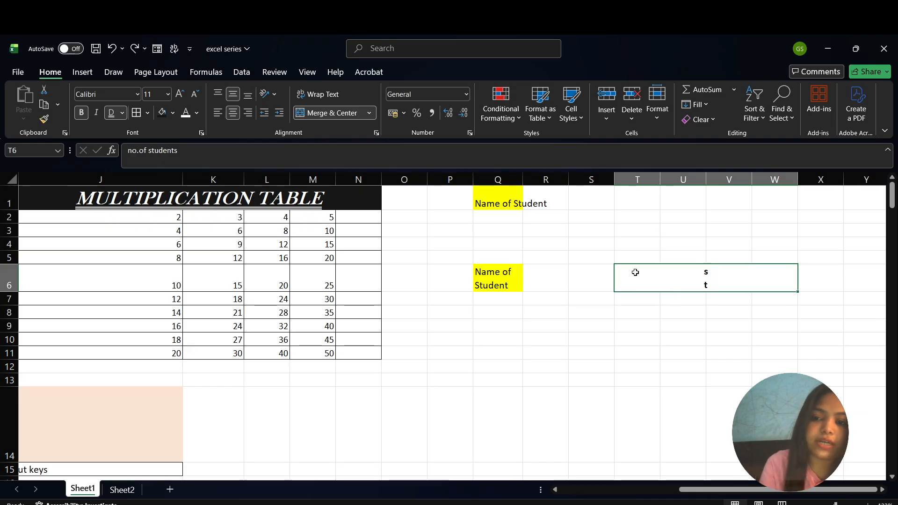
key("ctrl+z")
key("ctrl+z")
key("ctrl+z")
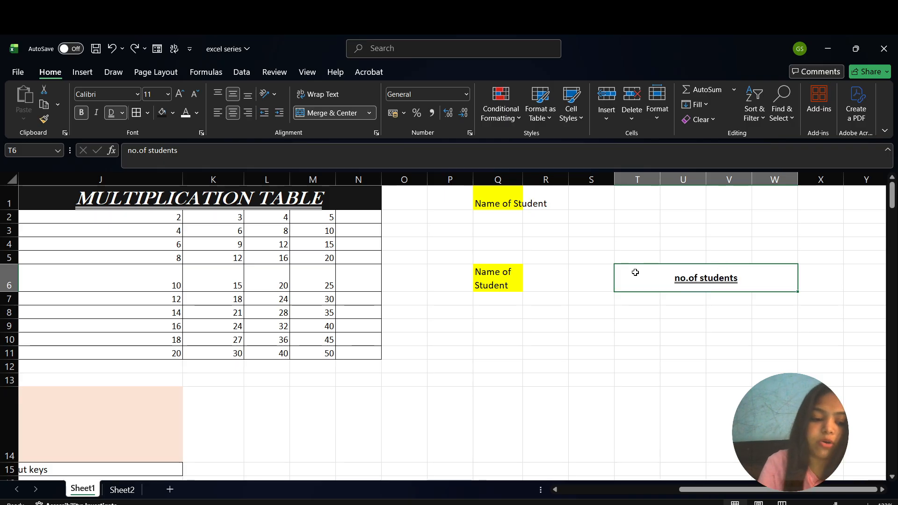
left_click(629, 348)
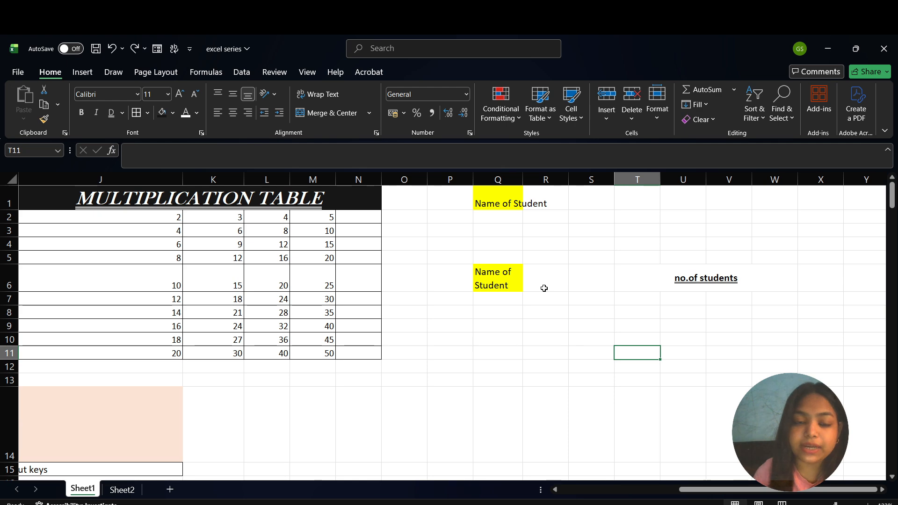
- Look across the sheet's notes from the student cells to the serial number column and back
scroll(541, 288, "left", 5)
scroll(543, 287, "left", 5)
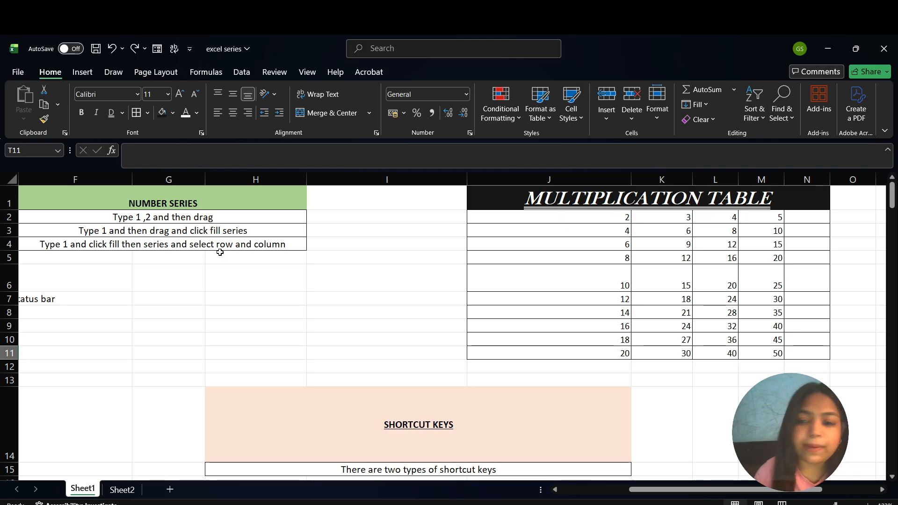
scroll(220, 252, "left", 6)
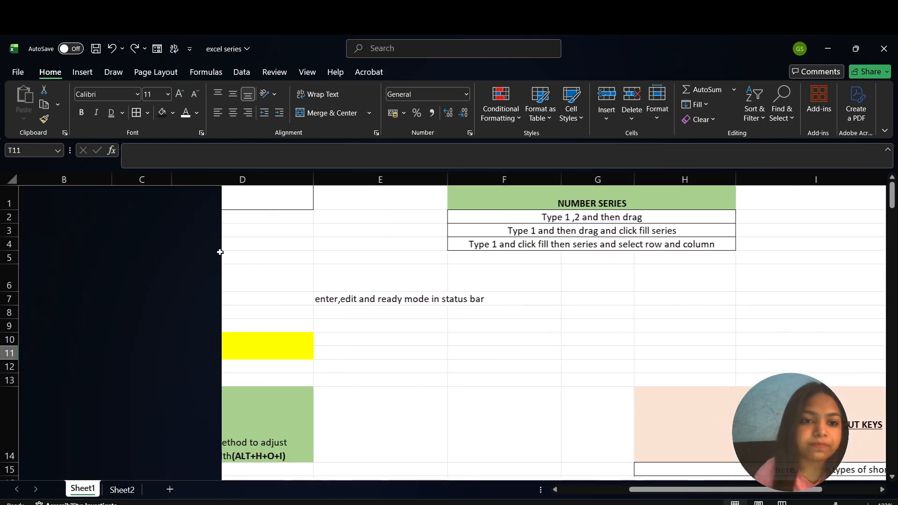
scroll(220, 252, "left", 3)
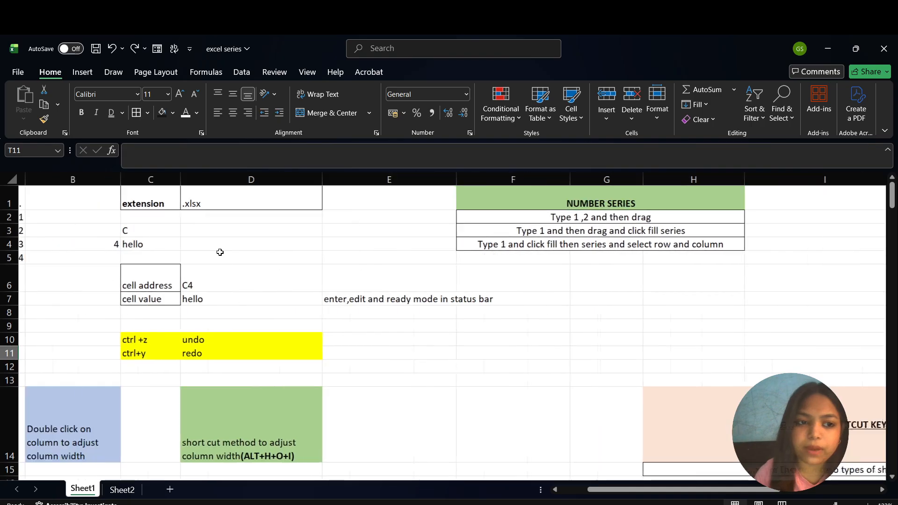
scroll(219, 252, "left", 1)
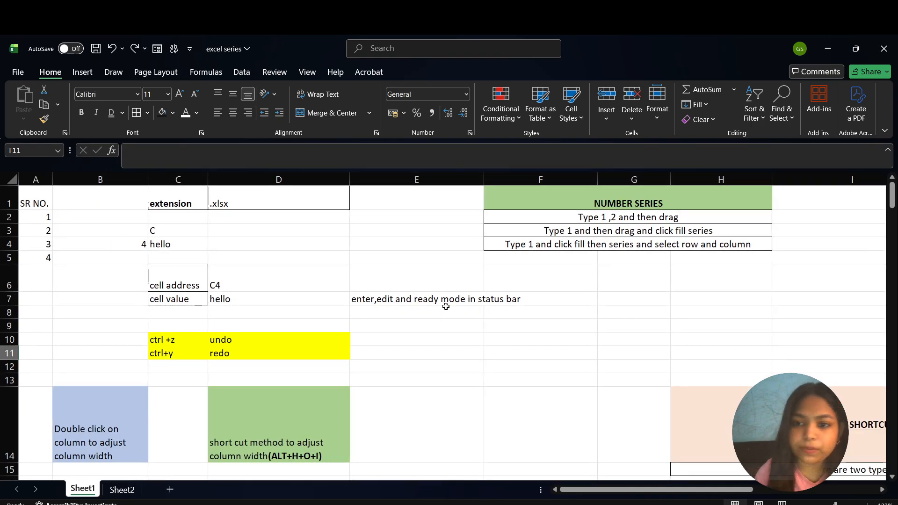
scroll(594, 245, "right", 6)
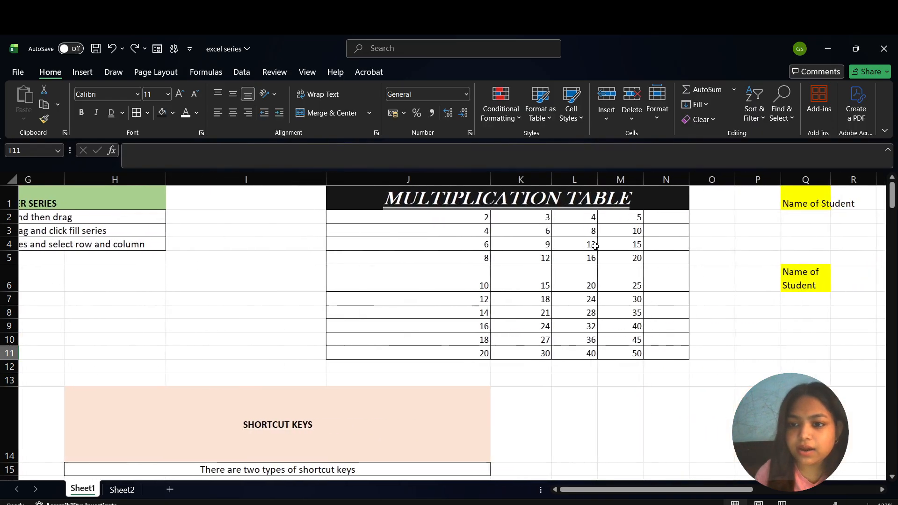
scroll(594, 245, "right", 4)
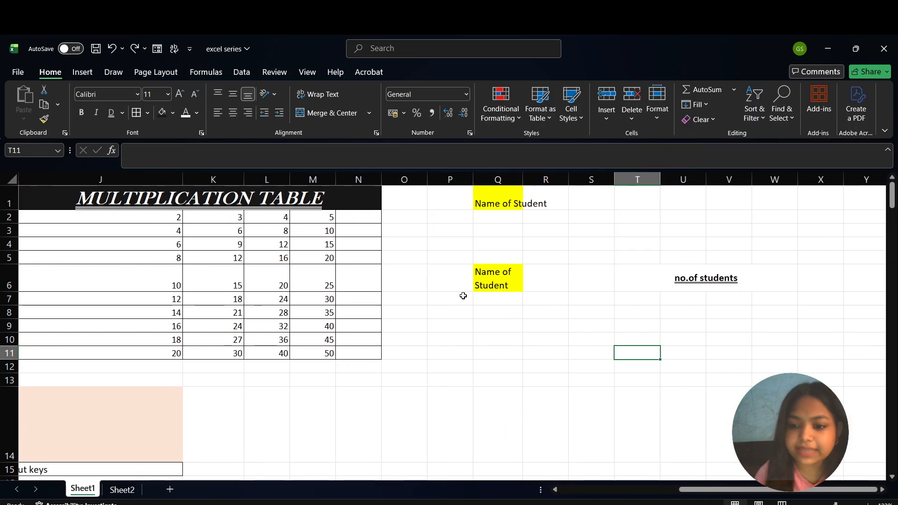
- AutoFit column Q to the "Name of Student" text, narrow it manually, and AutoFit it again
left_click(508, 204)
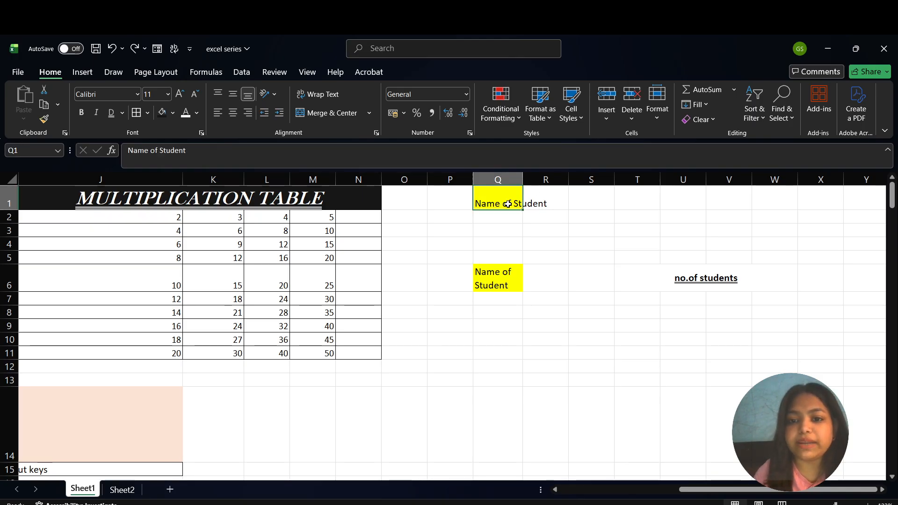
double_click(521, 179)
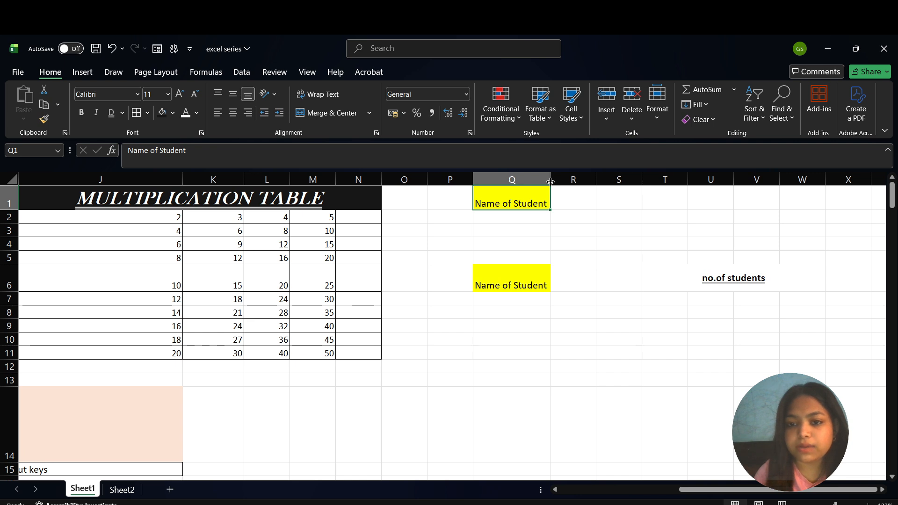
left_click_drag(550, 181, 516, 189)
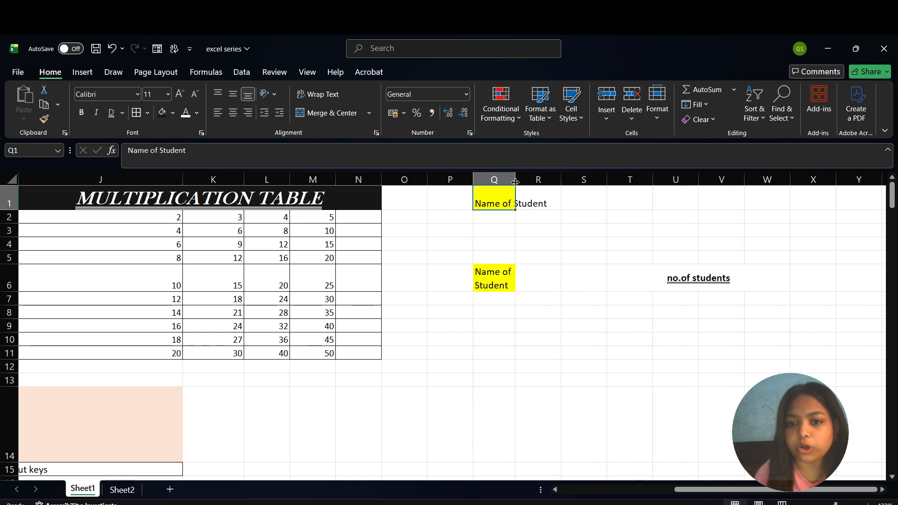
double_click(515, 182)
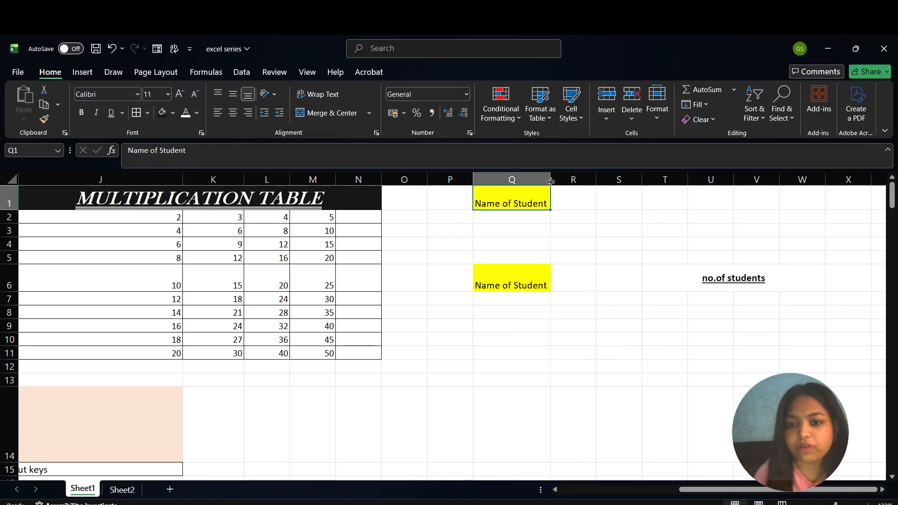
mouse_move(551, 181)
left_mouse_down()
mouse_move(495, 192)
mouse_move(554, 200)
mouse_move(513, 206)
mouse_move(511, 182)
mouse_move(550, 183)
left_mouse_up()
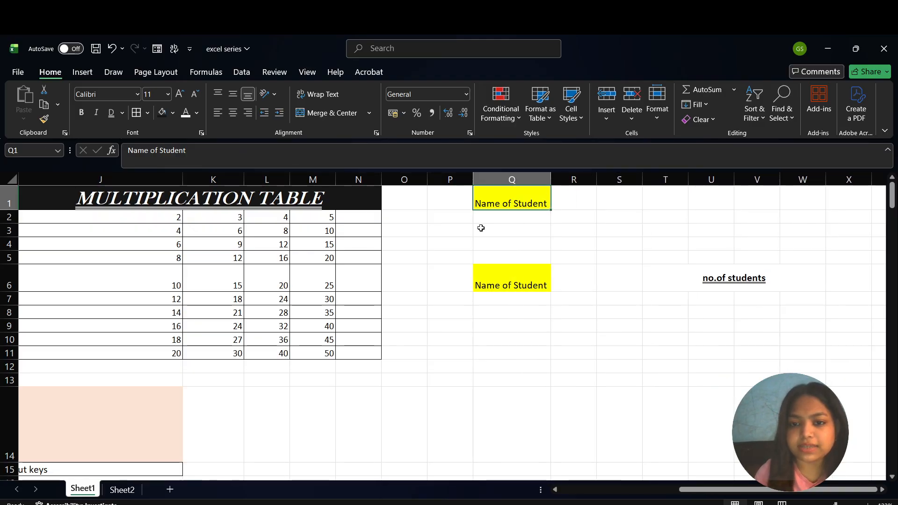
- Enter the sample text "ghh" in cell F9, below the note about enter, edit and ready modes
scroll(473, 228, "left", 5)
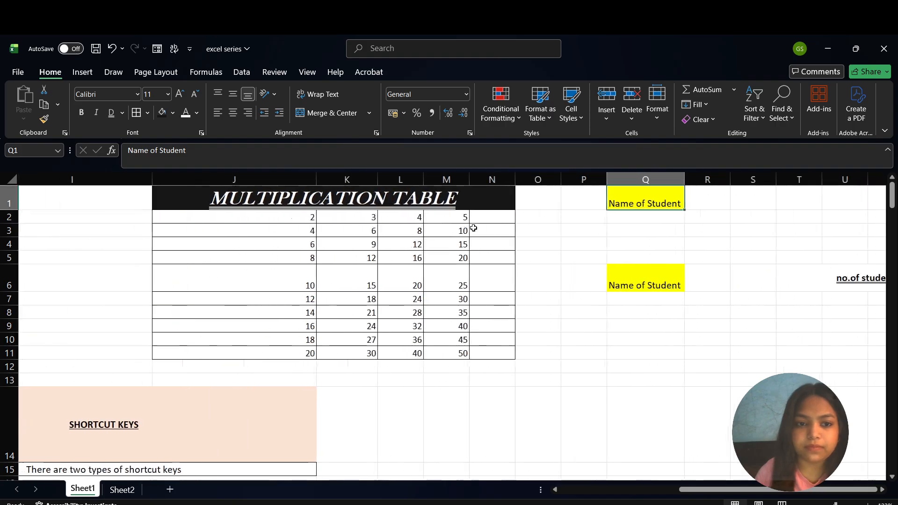
scroll(473, 228, "left", 4)
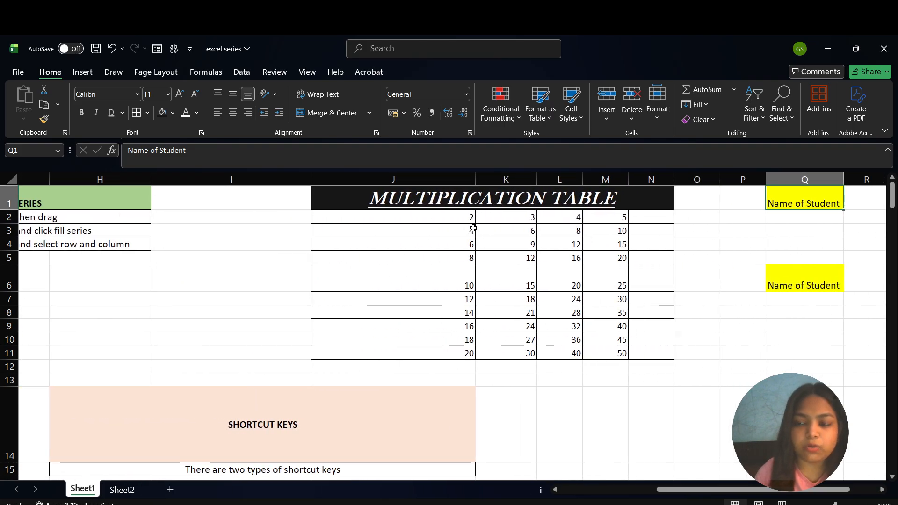
scroll(473, 227, "left", 5)
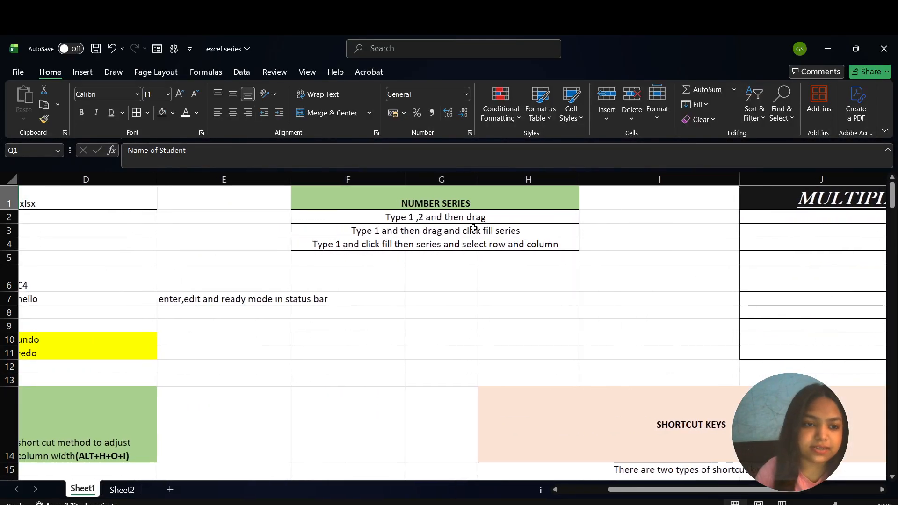
scroll(473, 228, "left", 1)
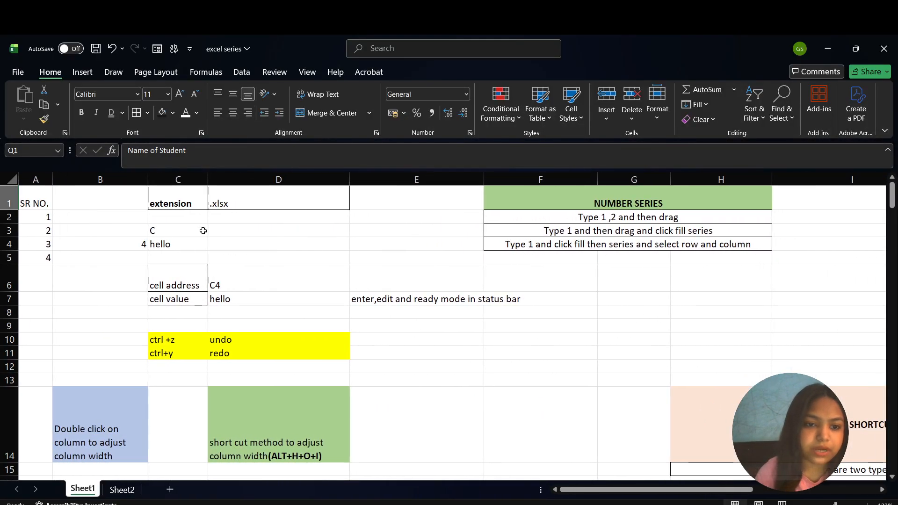
scroll(203, 311, "down", 2)
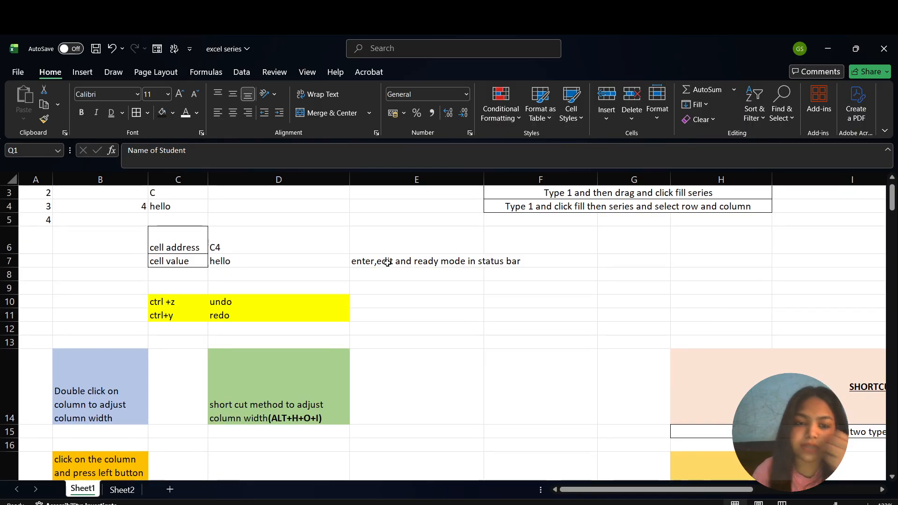
left_click(407, 262)
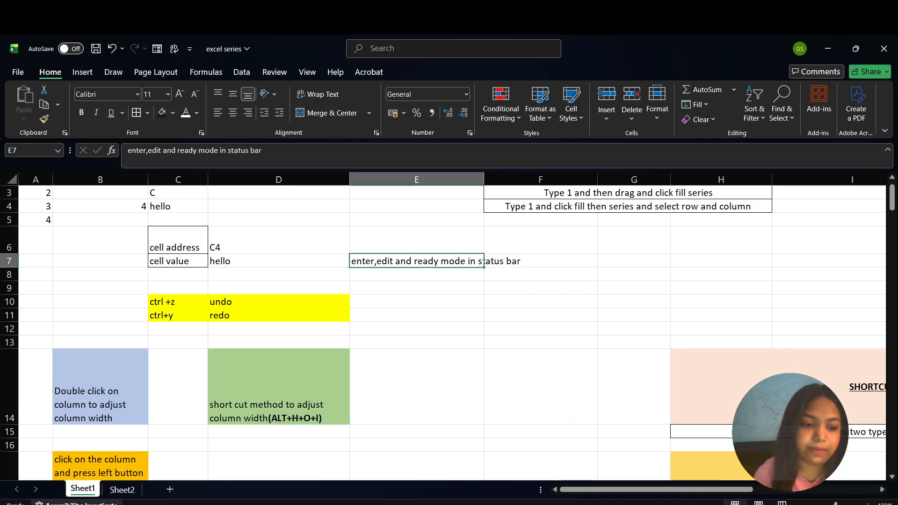
left_click(508, 290)
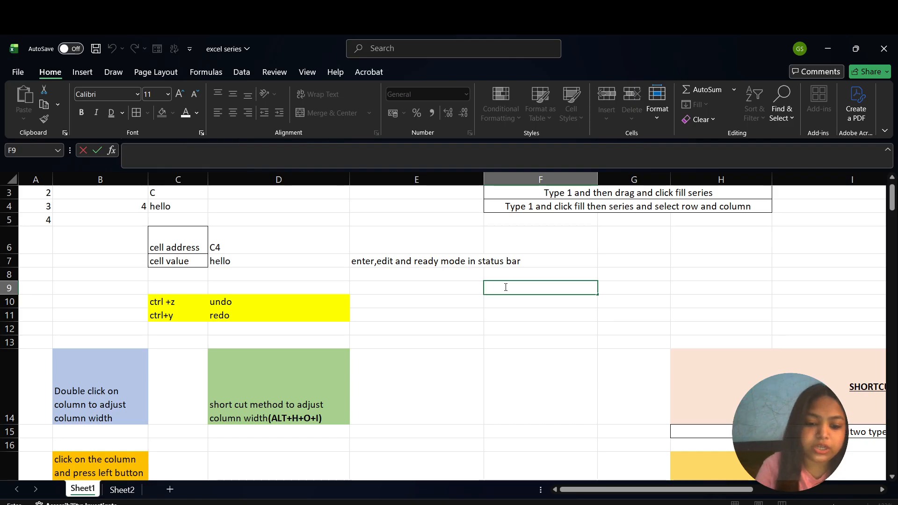
type("ghh")
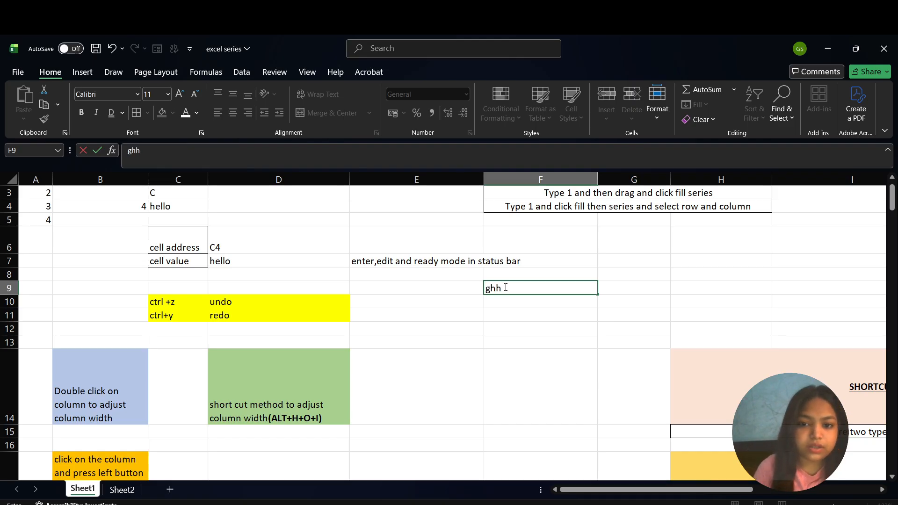
left_click(523, 327)
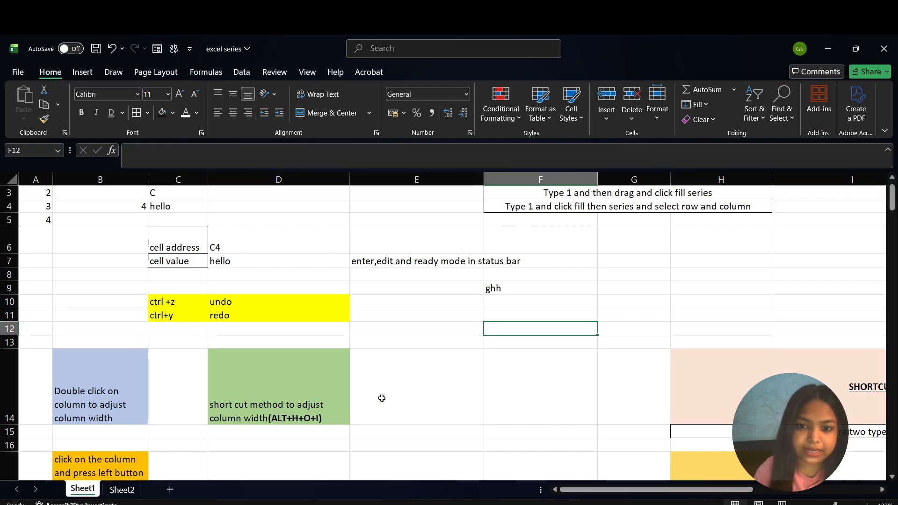
- Enter the sample texts "ghhbshkk" in cell F12 and "hhjjkjdwdsf" in cell F13
type("g")
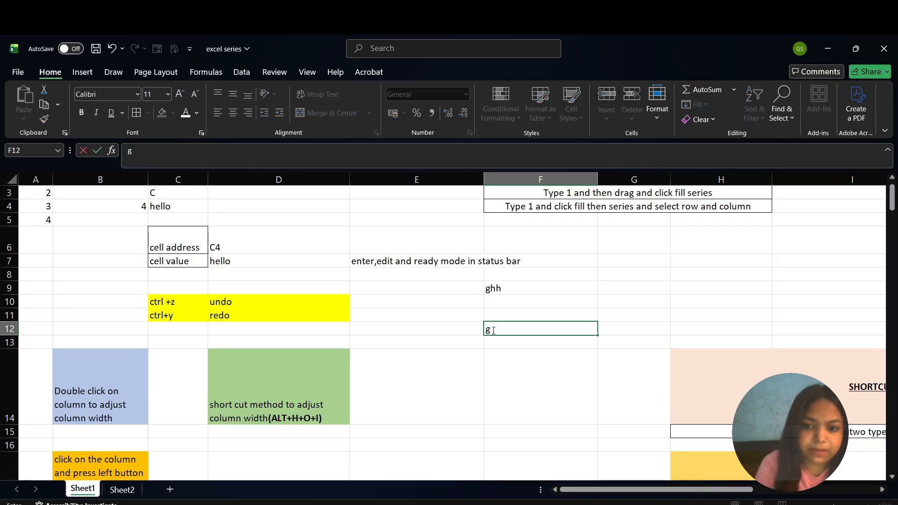
type("hhbshkk")
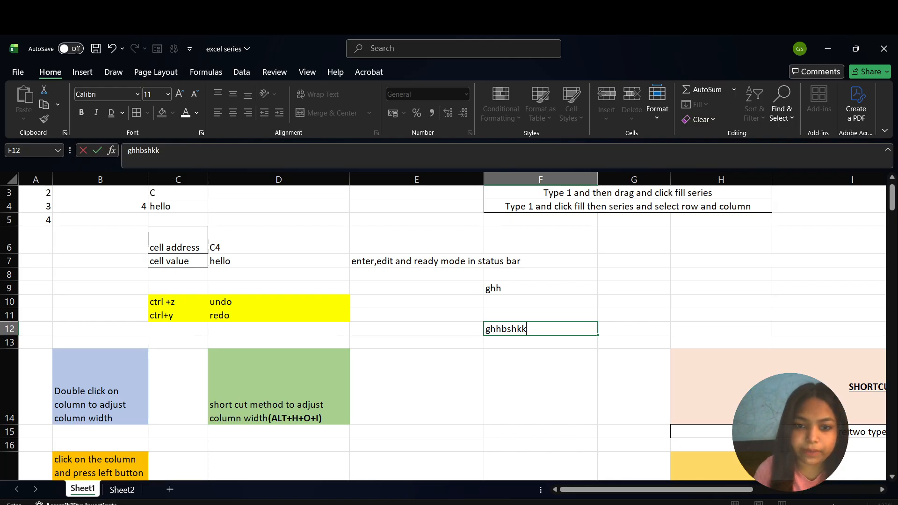
key("Return")
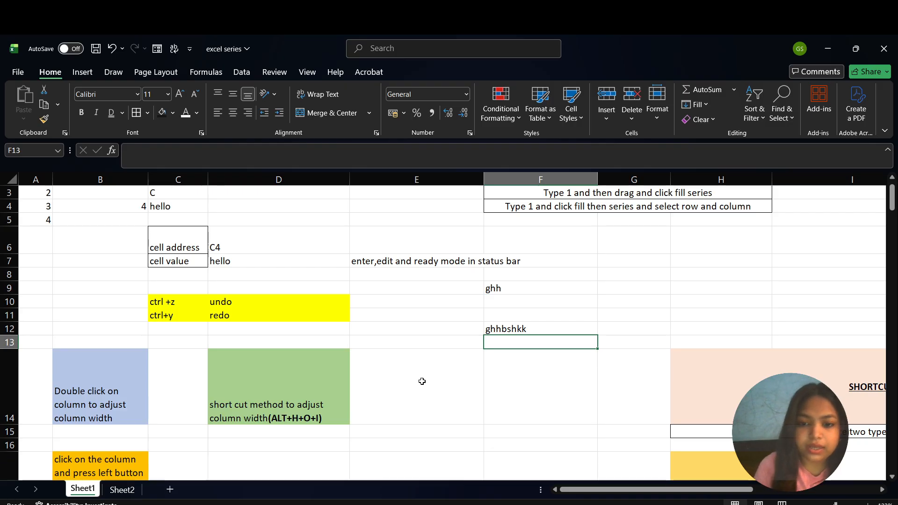
type("hhjjkj")
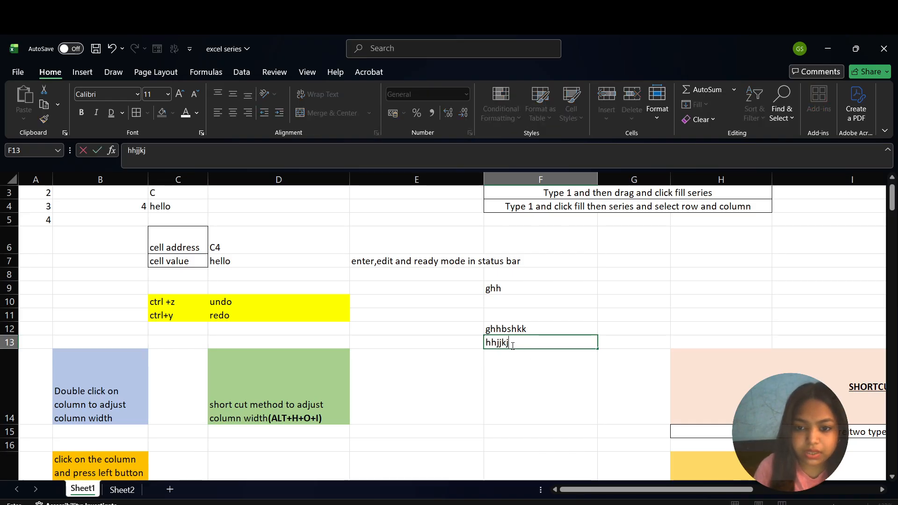
type("dwdsf")
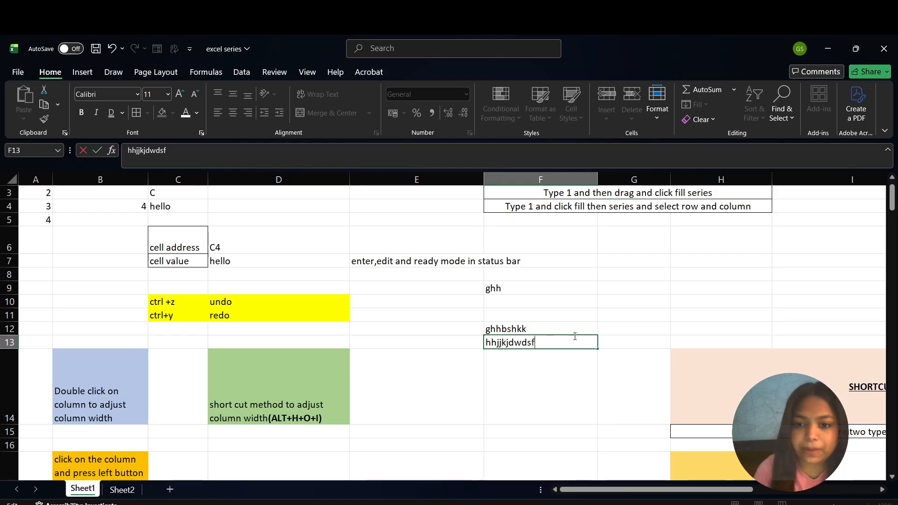
left_click(533, 360)
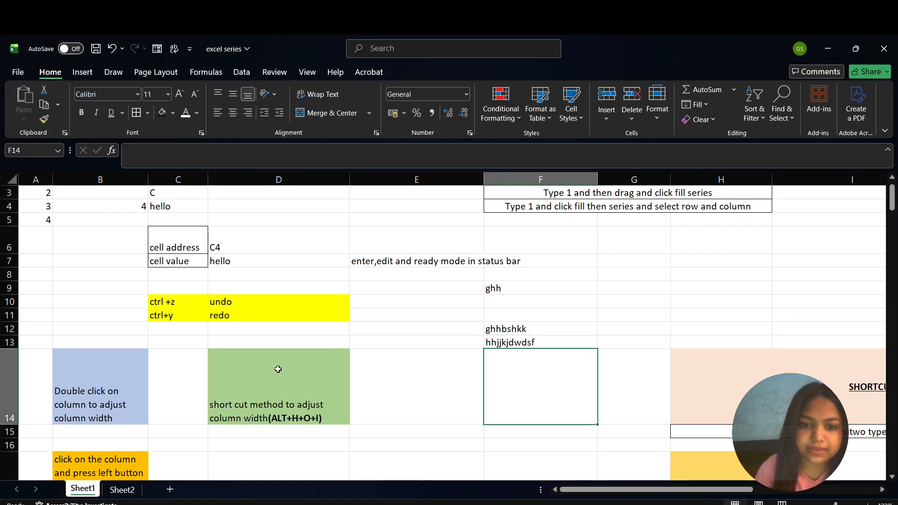
- Clear the sample texts from cells F9 to F13
left_click(364, 262)
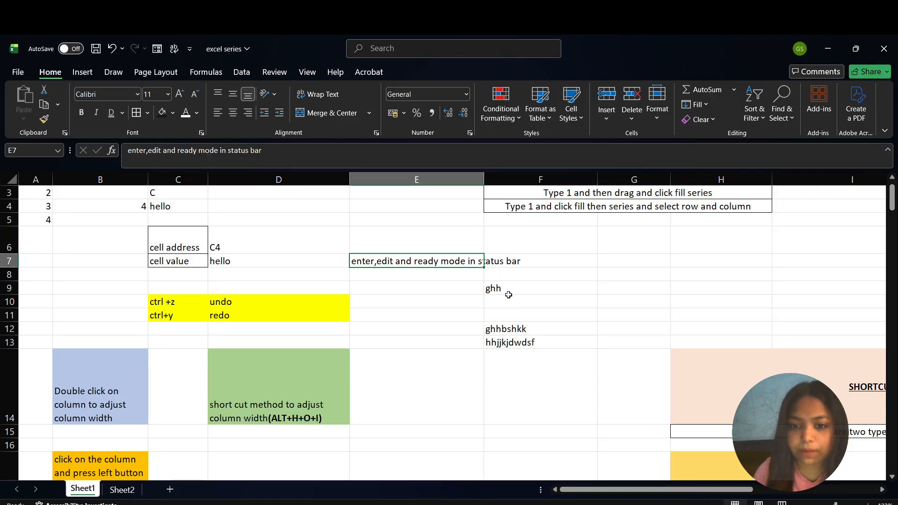
left_click_drag(515, 290, 521, 341)
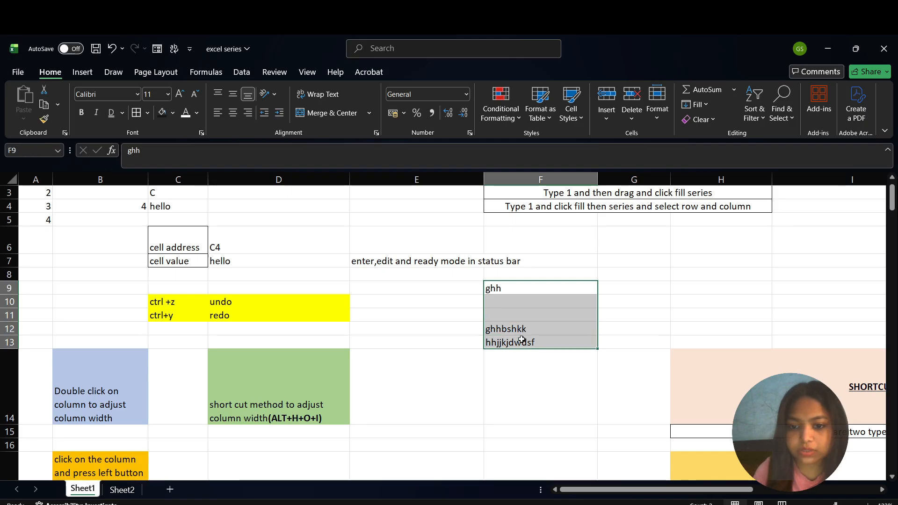
key("Delete")
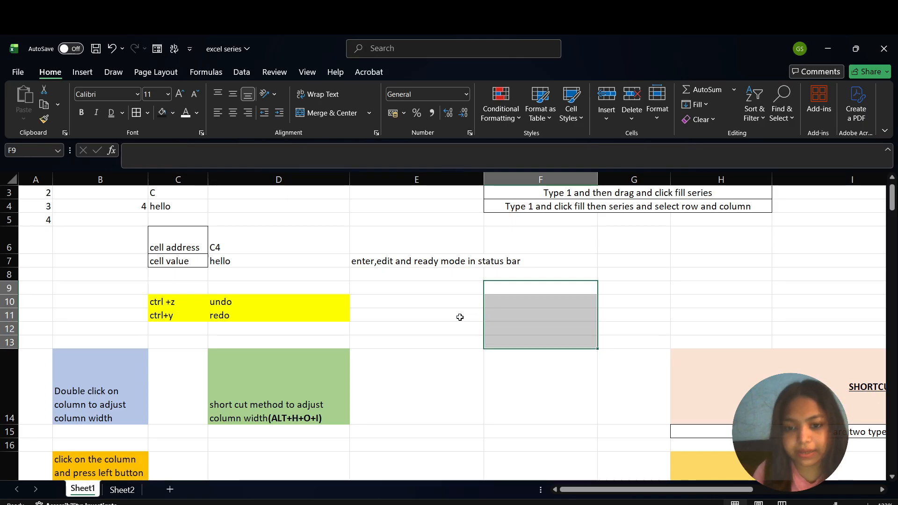
left_click(460, 317)
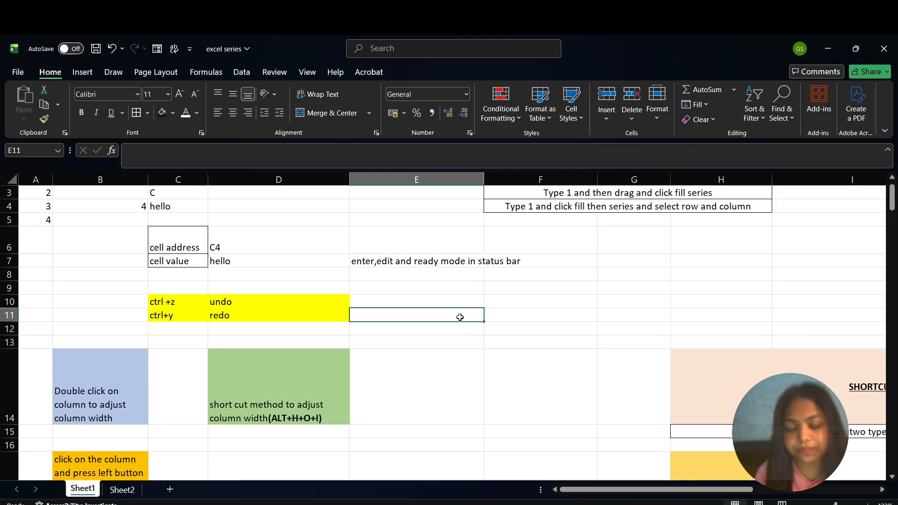
- Enter the sample text "ghhh" in cell E9 and undo that entry
left_click(519, 289)
double_click(521, 290)
left_click(420, 293)
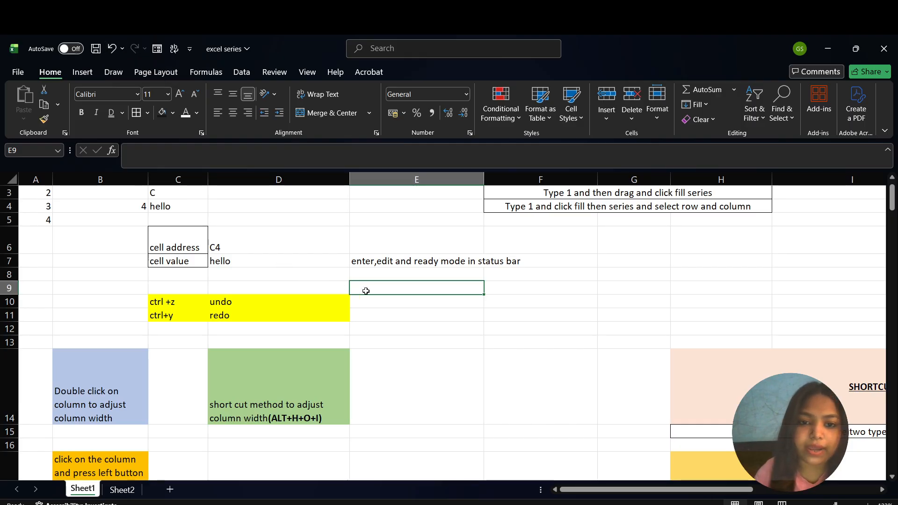
type("ghhh")
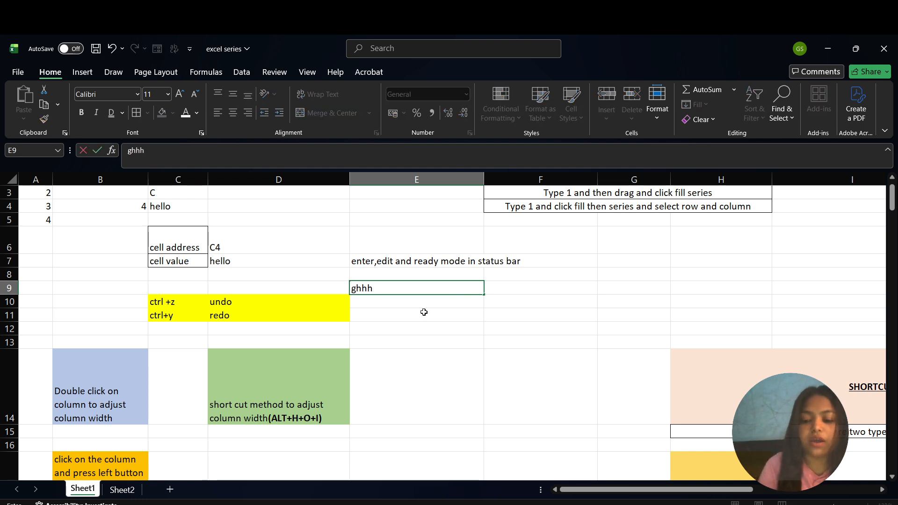
key("Return")
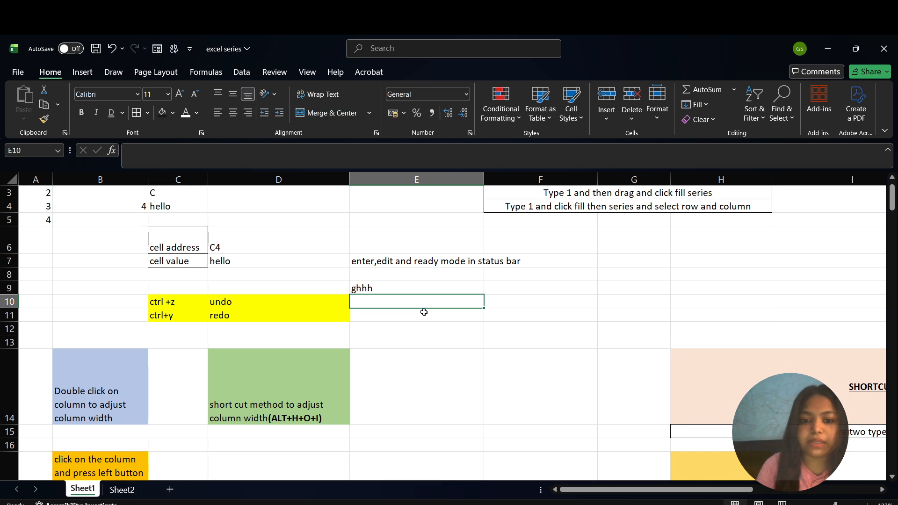
key("Up")
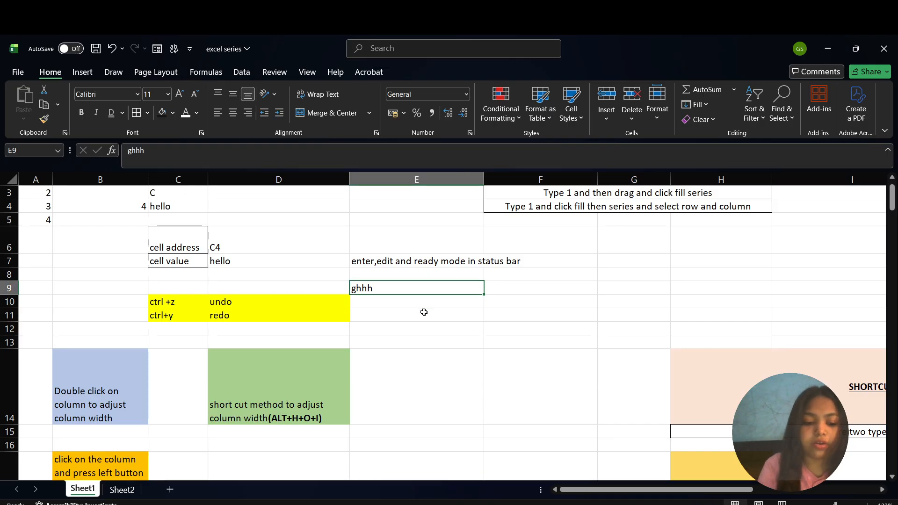
key("ctrl+z")
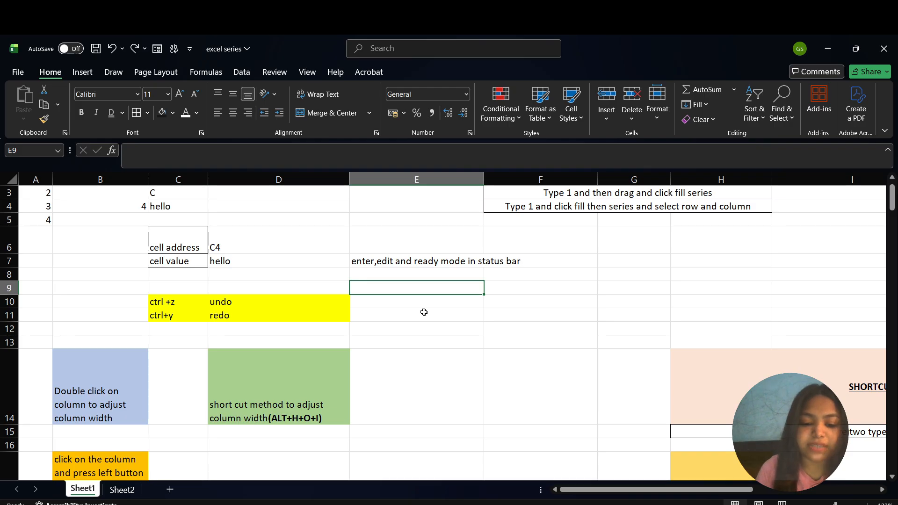
- Redo the sample text entry in cell E9 and undo it again
key("ctrl+y")
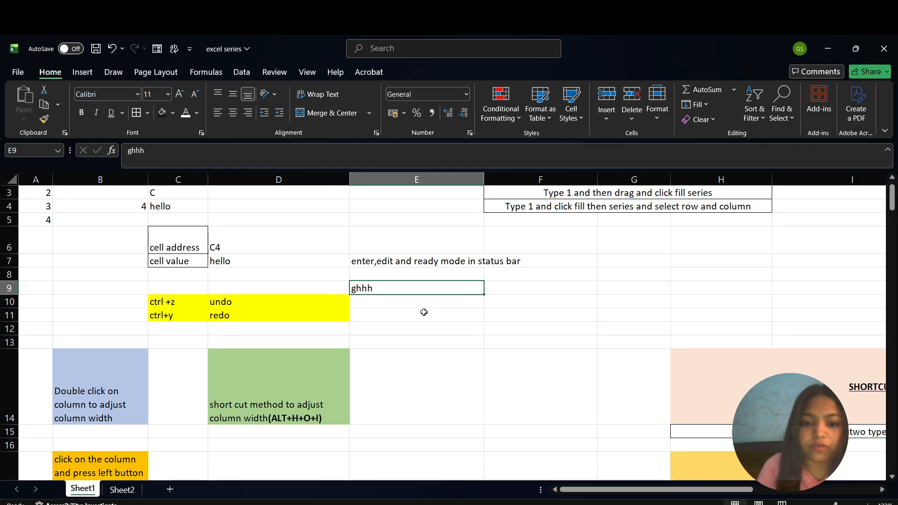
left_click(387, 317)
left_click(408, 288)
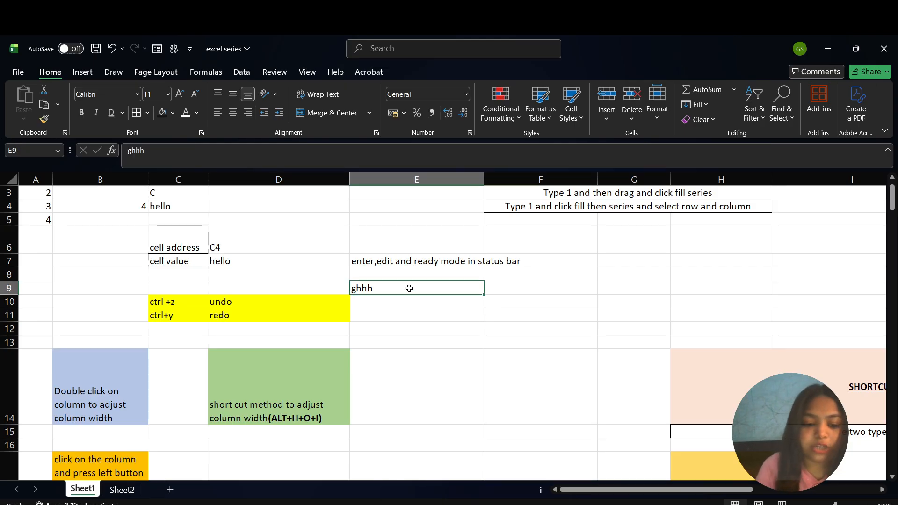
key("ctrl+z")
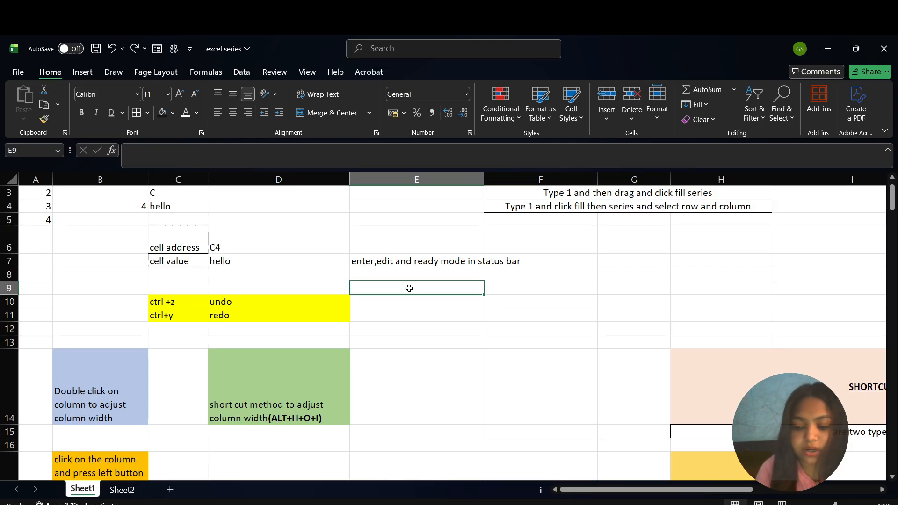
key("Return")
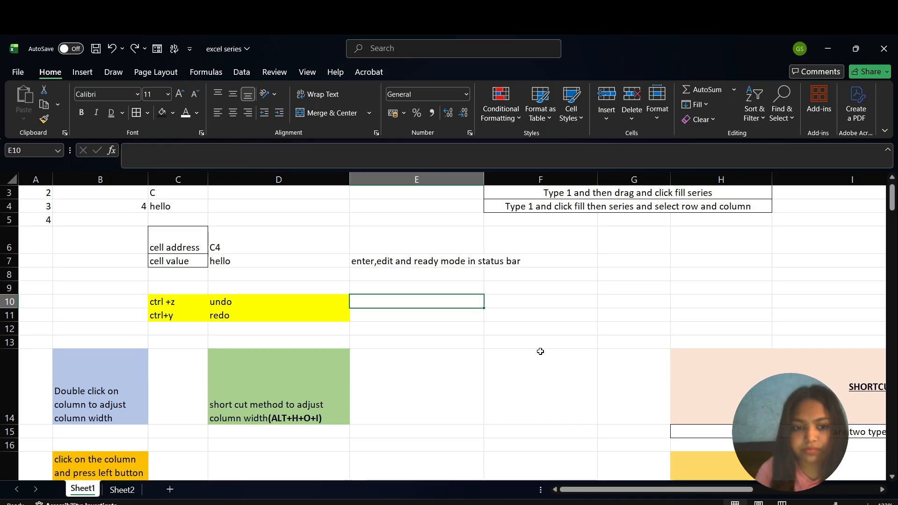
- Narrow column C slightly to fit its contents, as described in the column-width note in cell B14
scroll(327, 385, "down", 1)
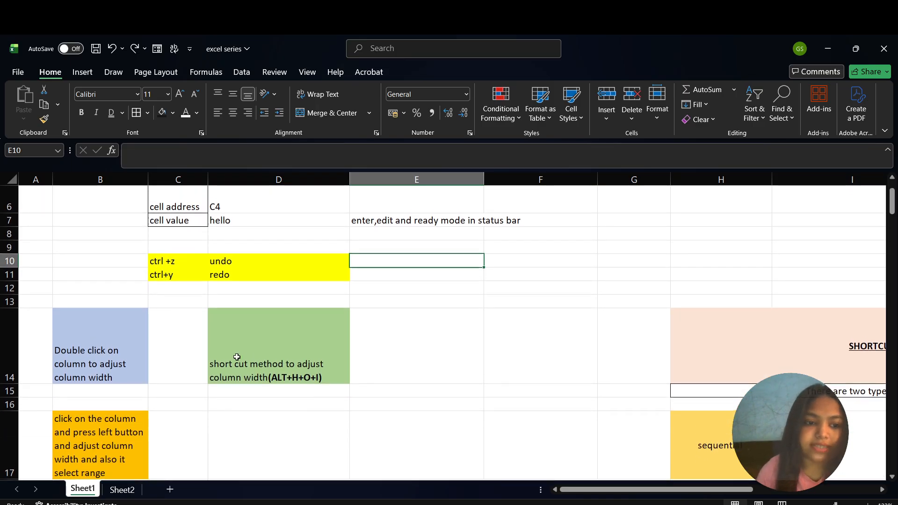
left_click(97, 365)
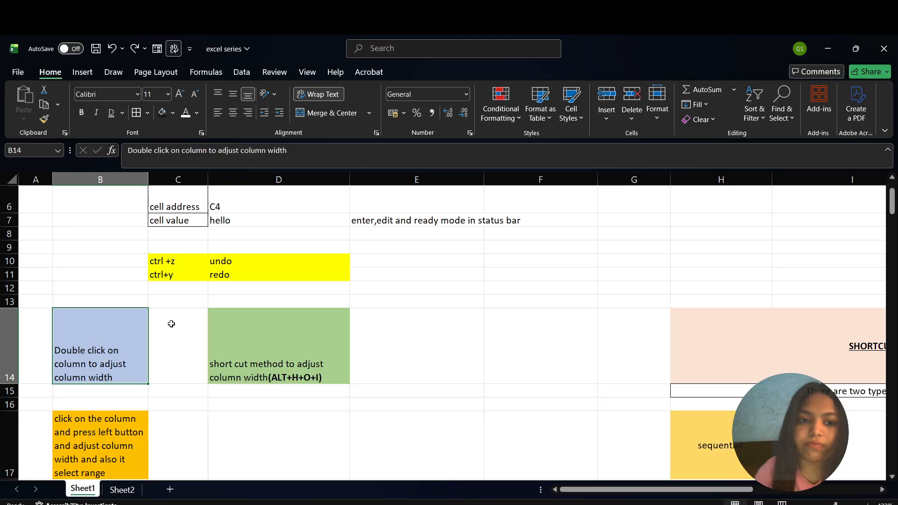
mouse_move(207, 180)
left_mouse_down()
mouse_move(197, 181)
mouse_move(218, 184)
mouse_move(182, 182)
mouse_move(204, 188)
left_mouse_up()
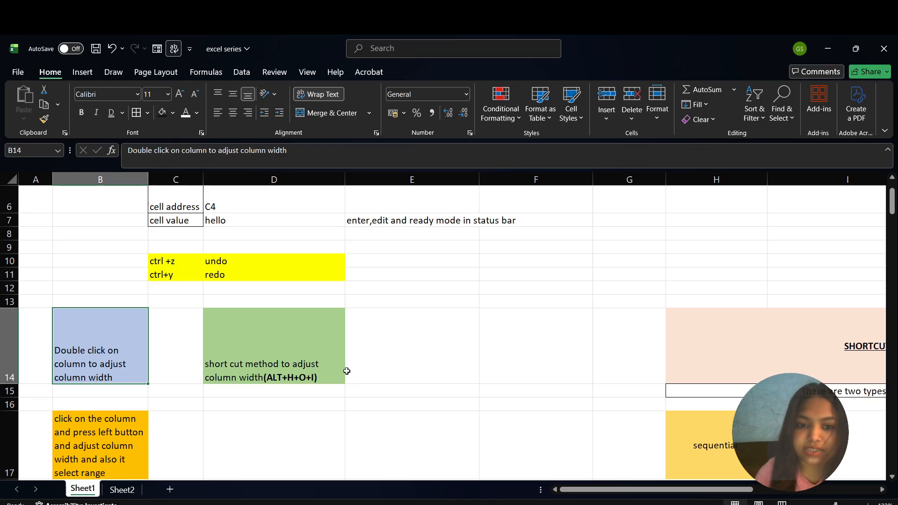
- Apply AutoFit Column Width to the multiplication table in J1:N11 and undo the width change
scroll(346, 371, "up", 2)
scroll(346, 371, "down", 2)
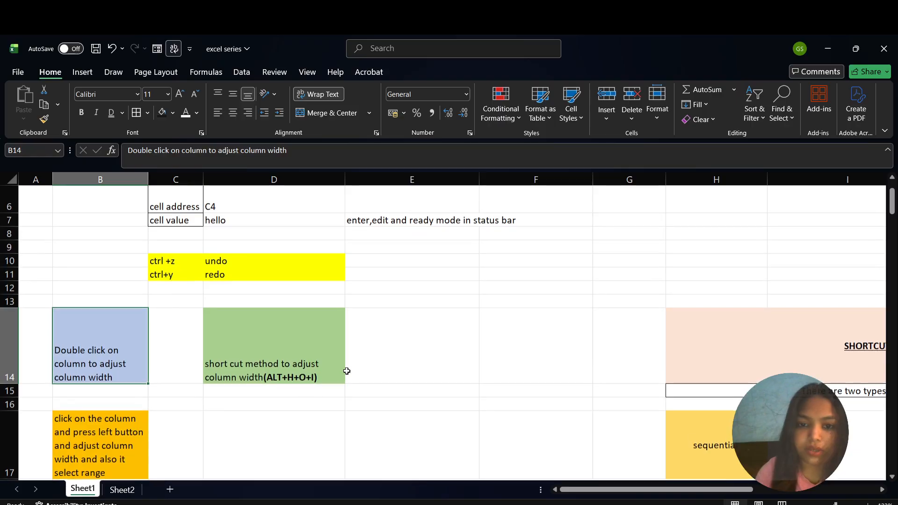
scroll(443, 286, "right", 7)
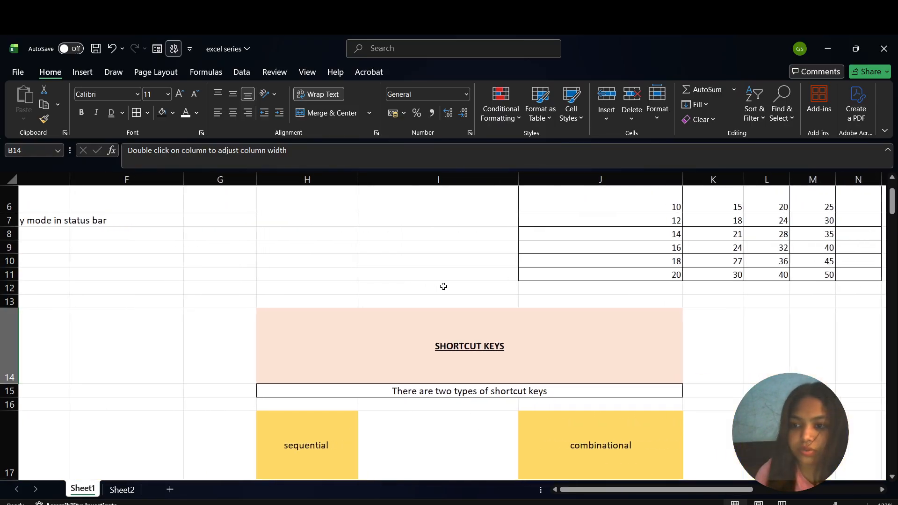
scroll(444, 286, "up", 2)
scroll(444, 286, "left", 1)
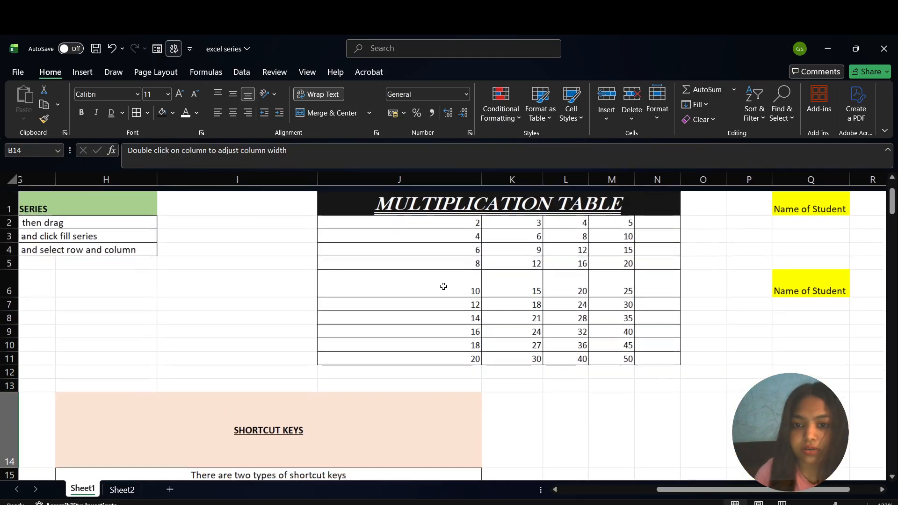
left_click(435, 203)
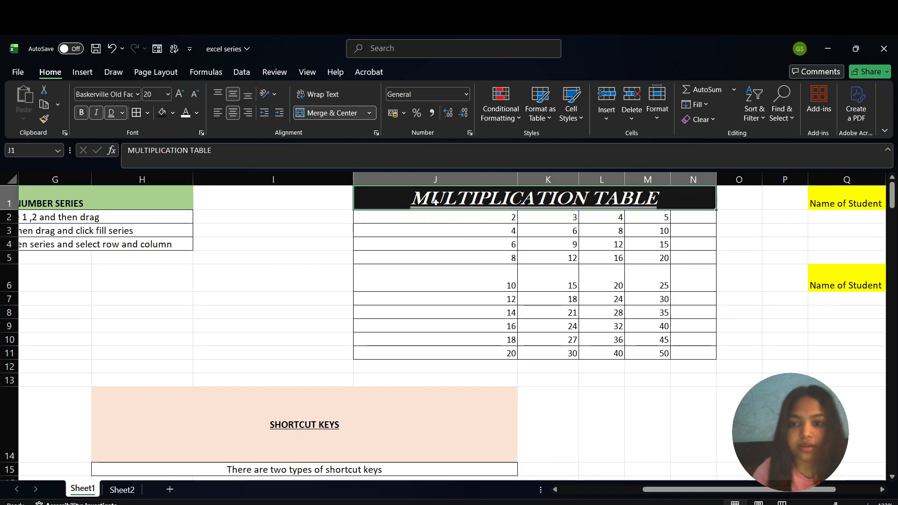
left_click_drag(435, 203, 692, 353)
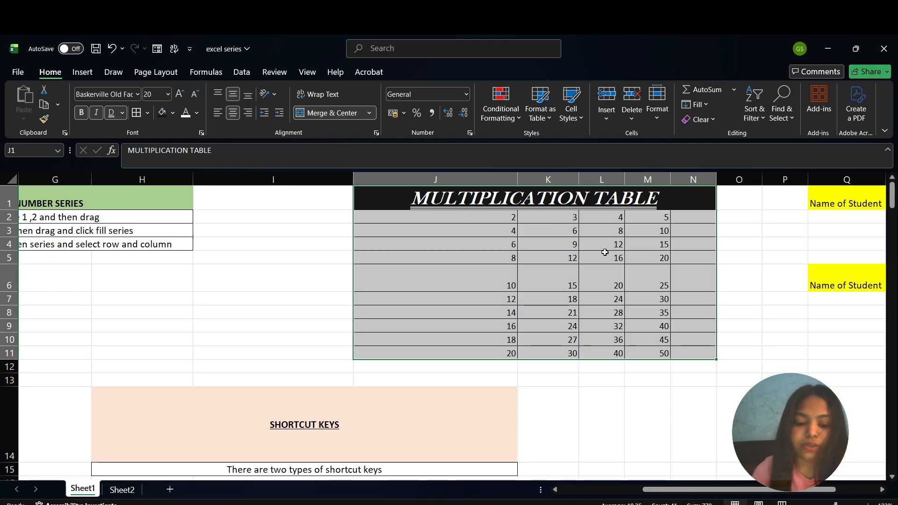
key("alt")
key("Escape")
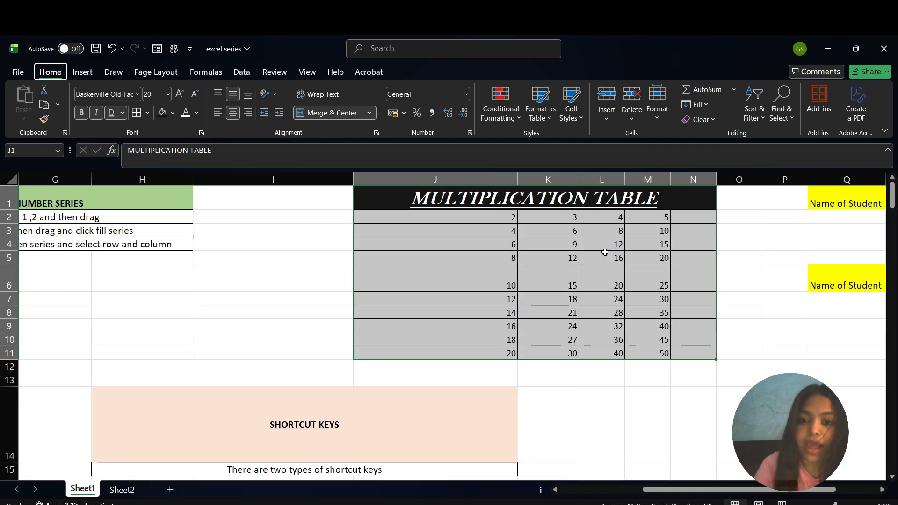
key("alt")
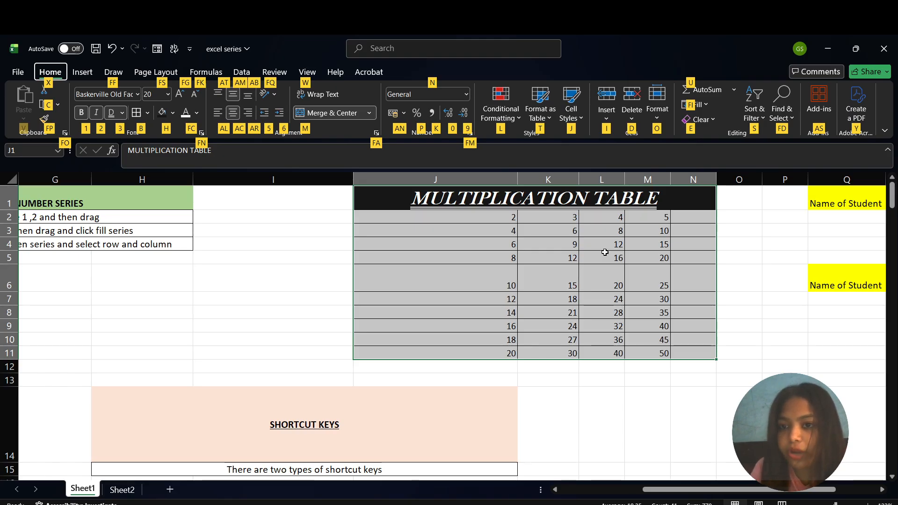
key("o")
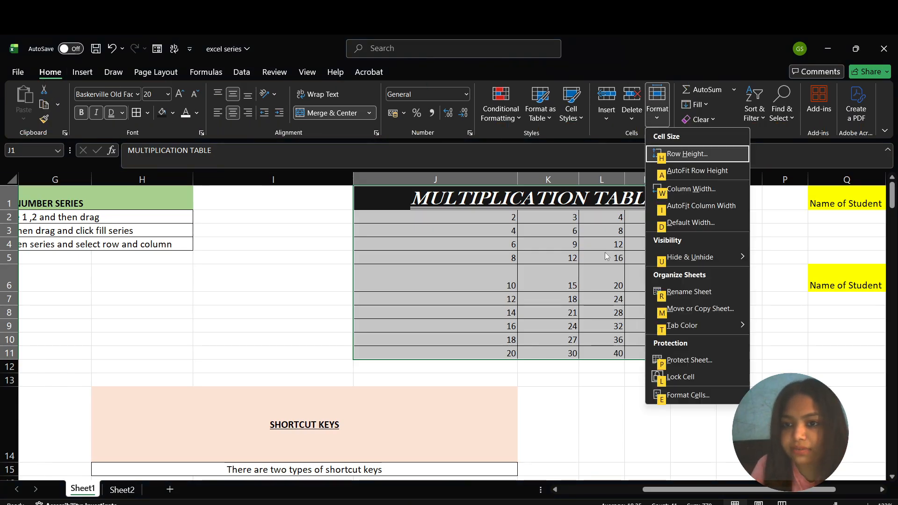
left_click(672, 207)
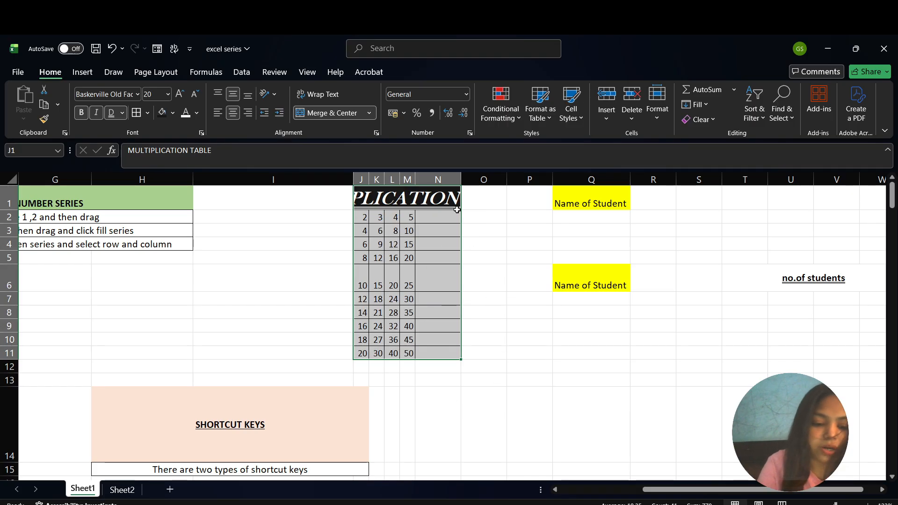
key("ctrl+z")
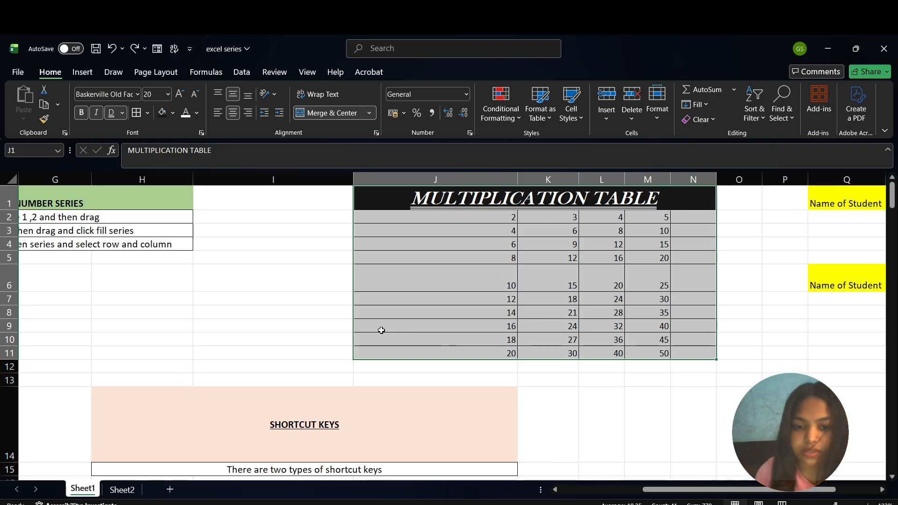
left_click(283, 314)
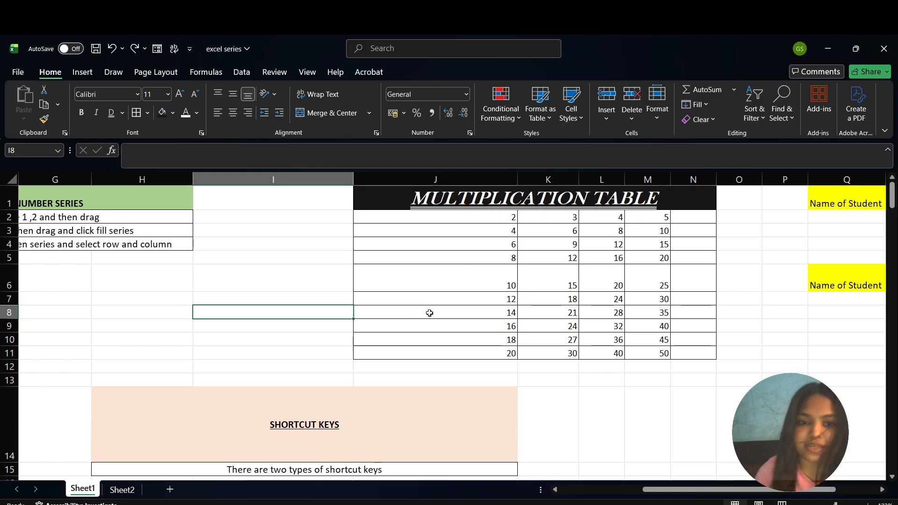
- Enter the sample text "ghhjj" in cell H8 and the number 345 in cell H9, and compare their alignment
scroll(216, 300, "left", 2)
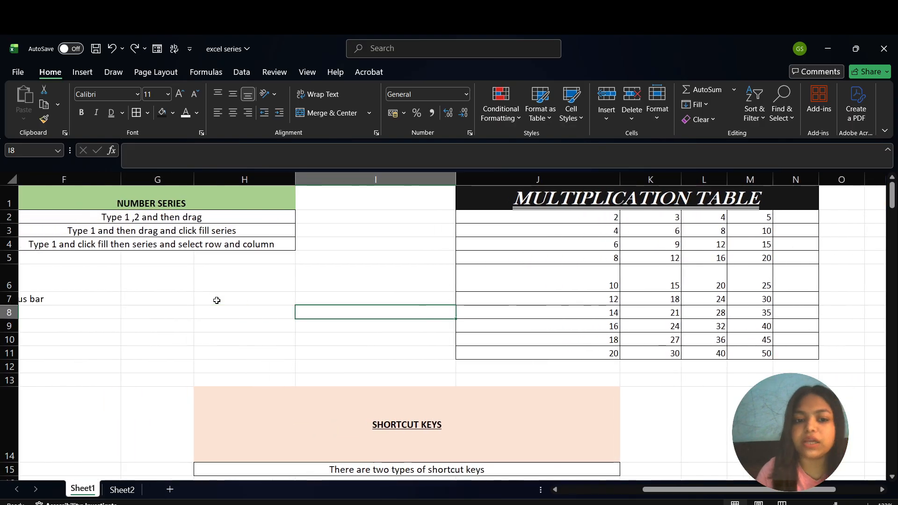
left_click(249, 314)
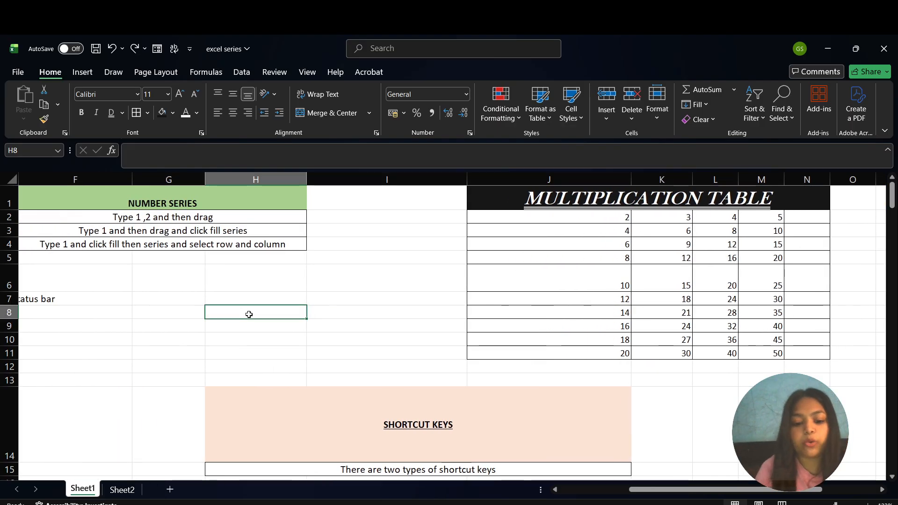
type("ghhjj")
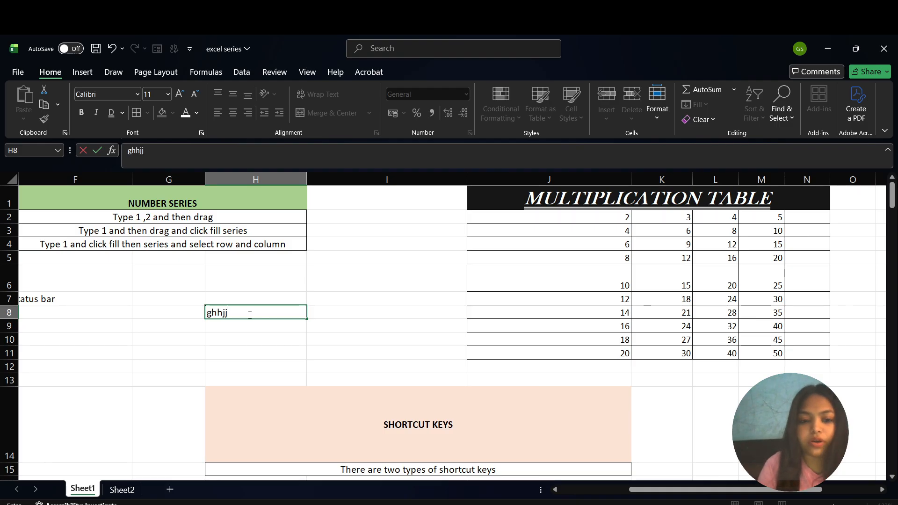
key("Return")
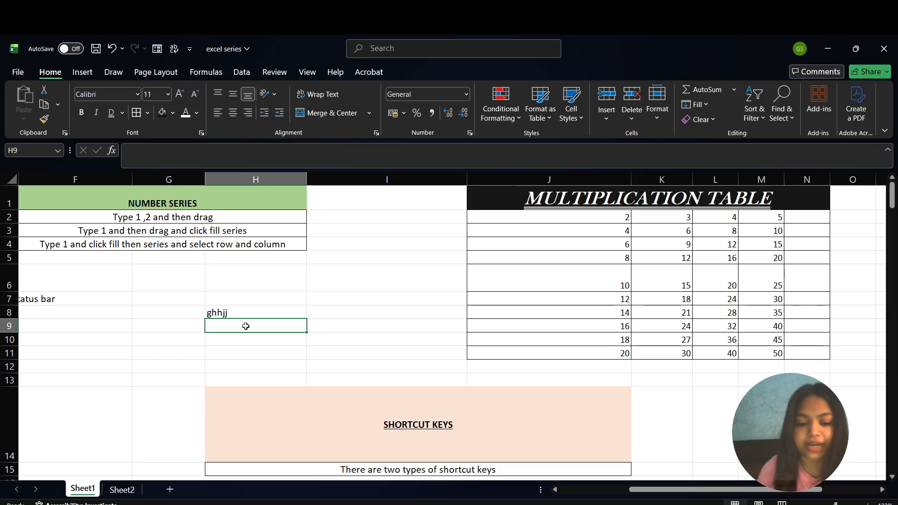
type("345")
key("Return")
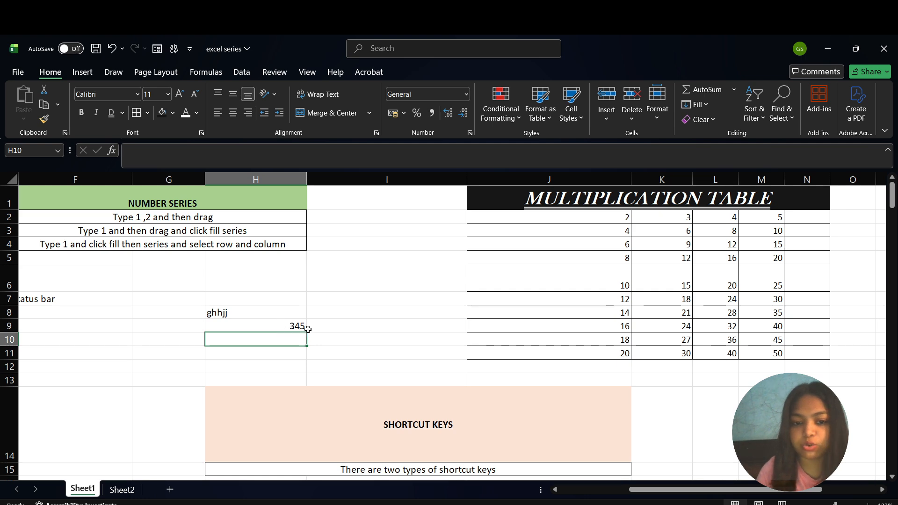
left_click(292, 326)
left_click(258, 312)
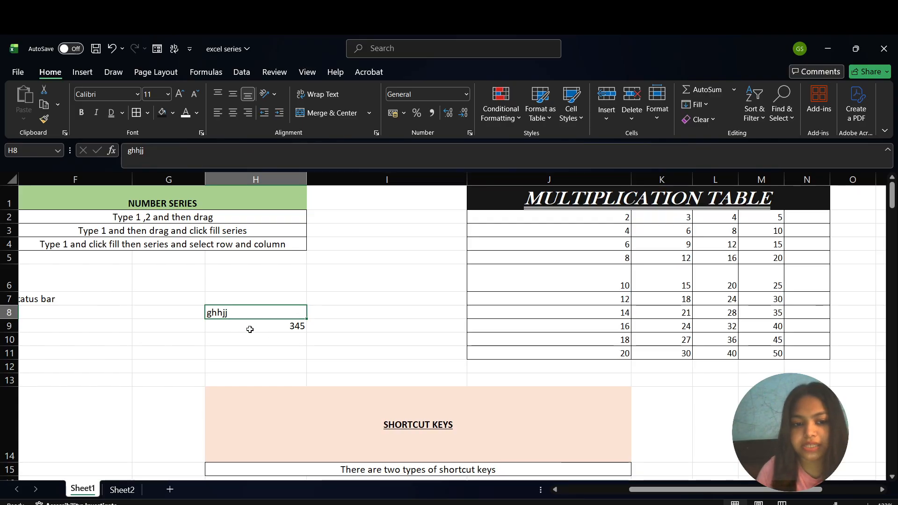
left_click(279, 327)
left_click(259, 311)
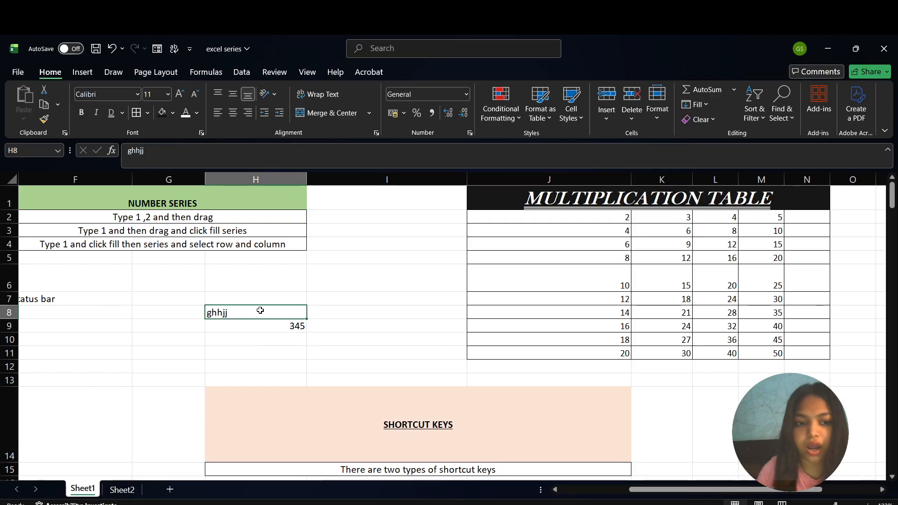
- Select the whole of column D and narrow it manually so the shortcut note in D14 wraps onto three lines
scroll(260, 310, "left", 5)
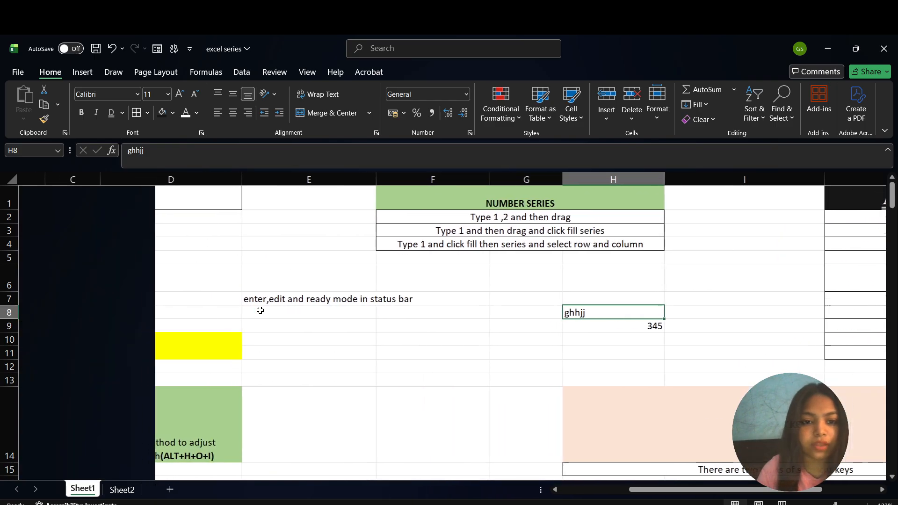
scroll(260, 310, "down", 2)
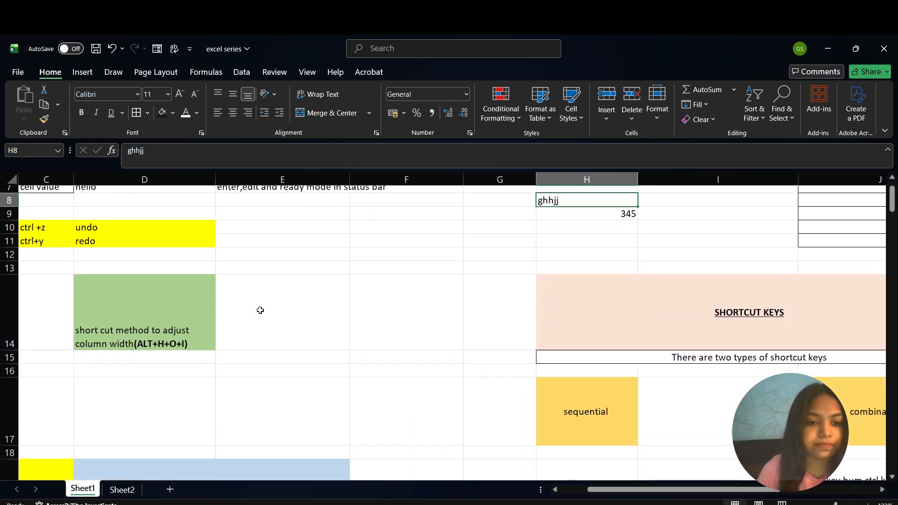
scroll(260, 310, "left", 3)
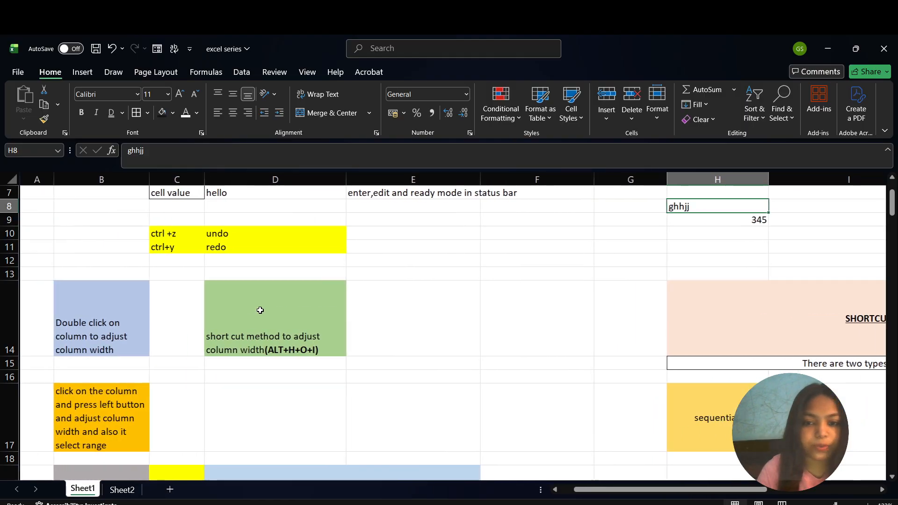
scroll(260, 310, "down", 2)
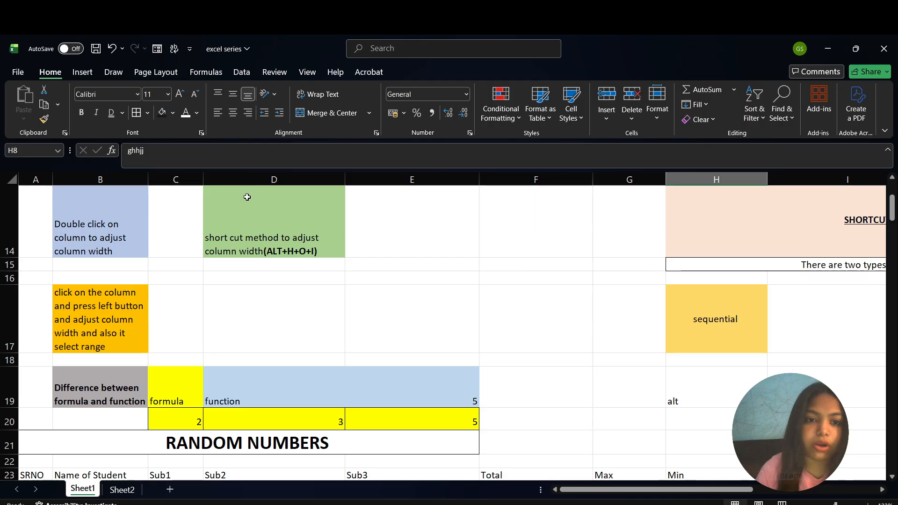
left_click(246, 176)
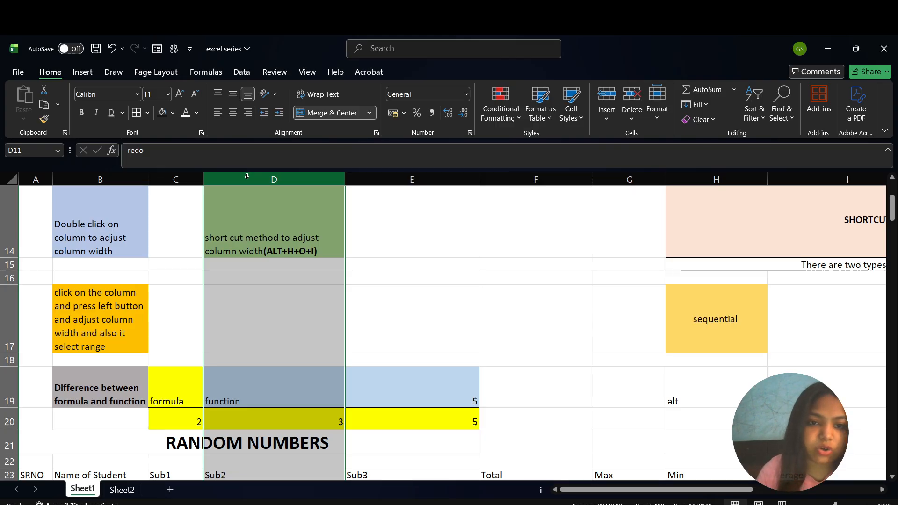
left_click_drag(347, 182, 313, 193)
scroll(318, 196, "up", 1)
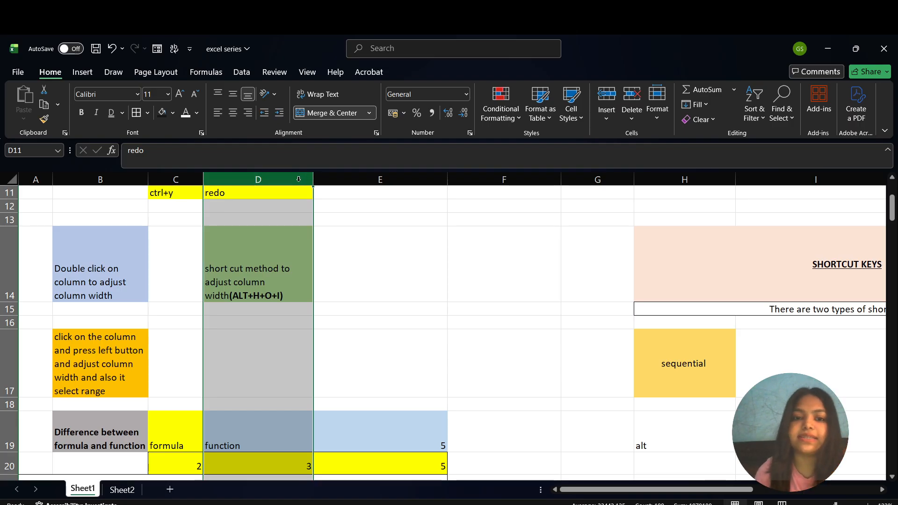
left_click(375, 220)
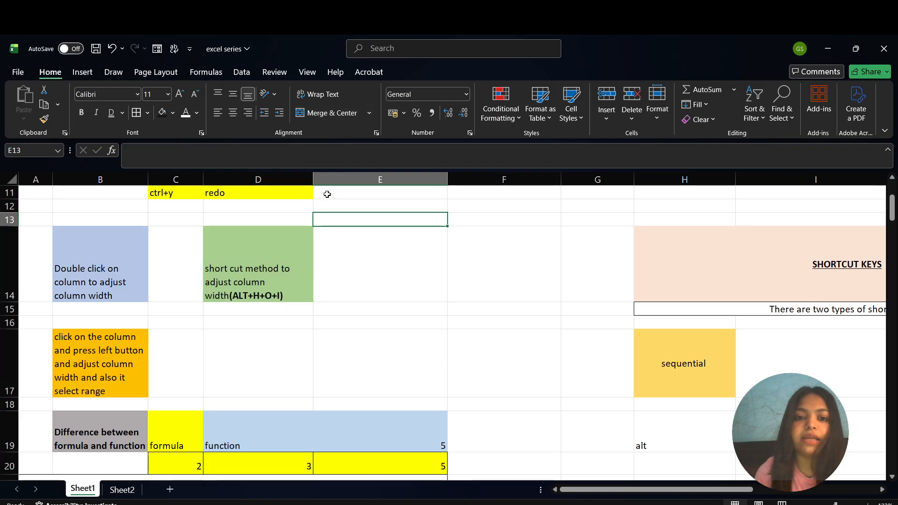
- Select columns D and E as a range, followed by column E alone and column D alone
left_click(285, 178)
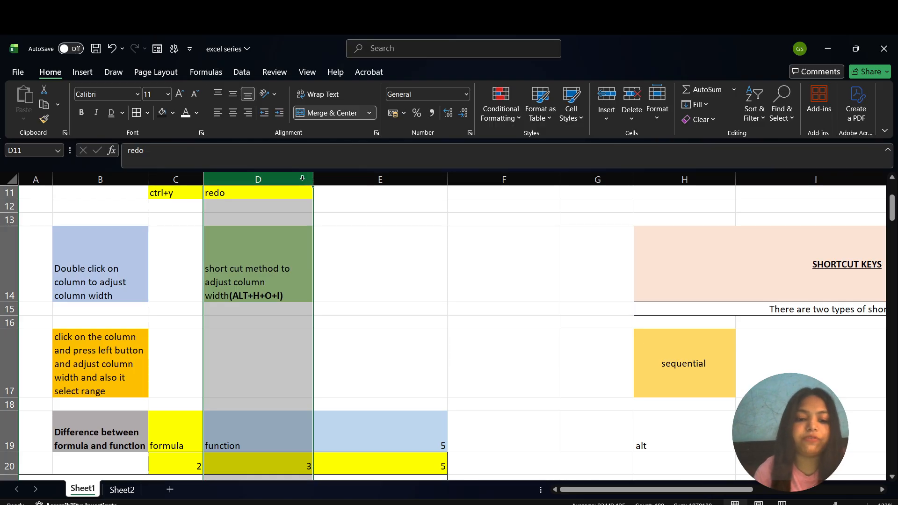
left_click_drag(302, 178, 330, 176)
left_click(351, 178)
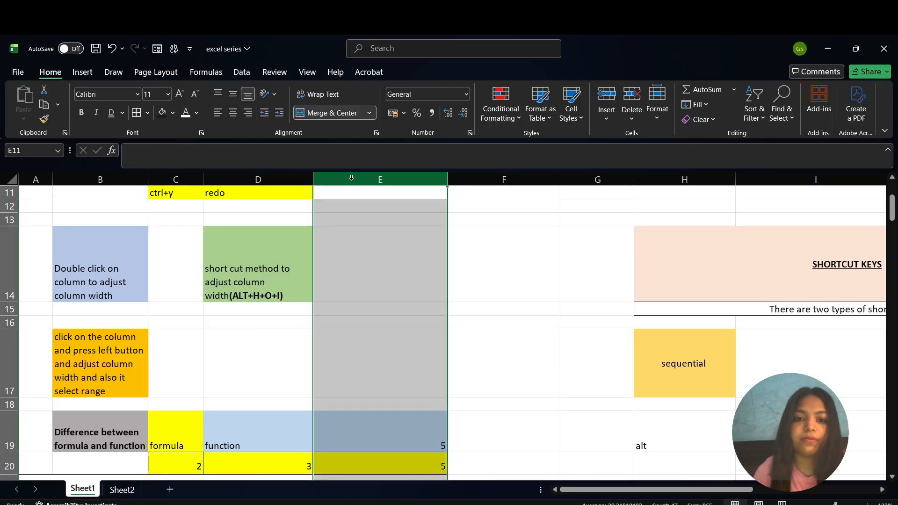
left_click(284, 178)
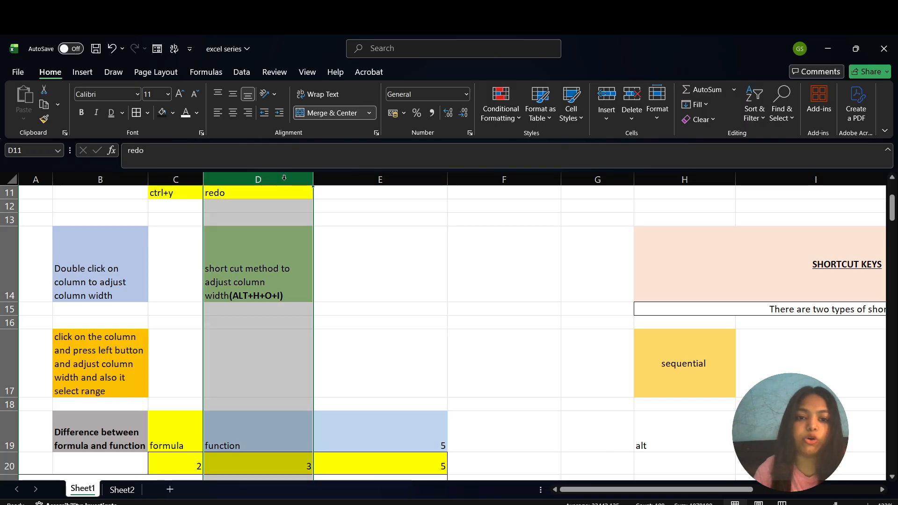
- Select the whole of columns D, E, F and G together, and clear the selection by selecting cell C16
left_click_drag(284, 177, 337, 177)
left_click(359, 178, "ctrl")
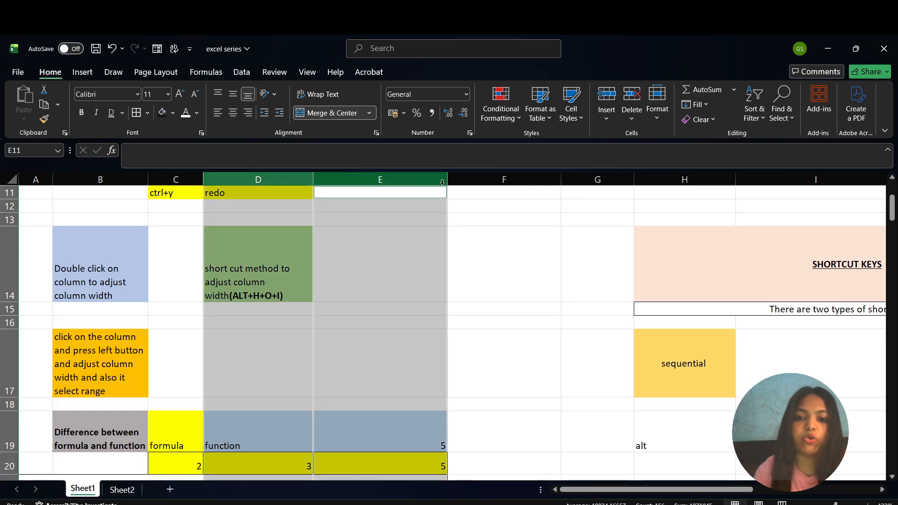
left_click(468, 181, "ctrl")
left_click(598, 180, "ctrl")
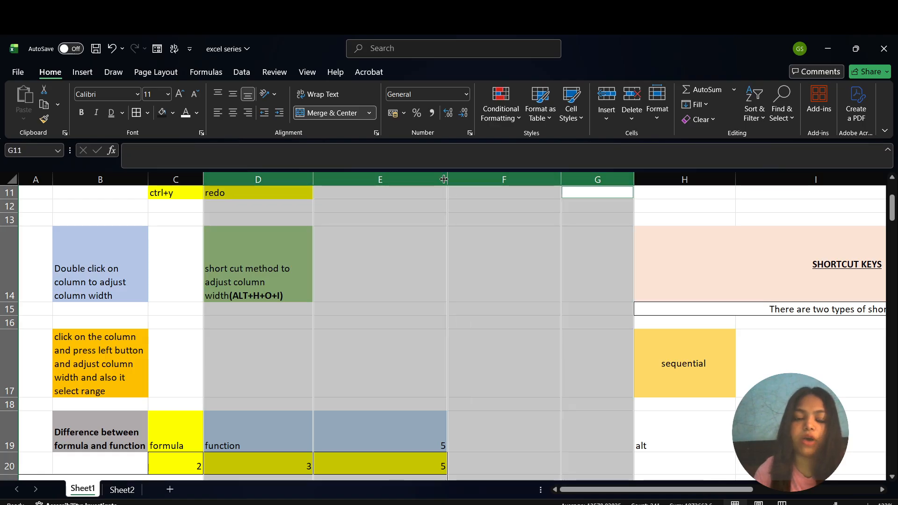
left_click(170, 327)
- Inspect the contents of cells C20, D20 and E20 in the formula and function comparison
scroll(171, 329, "down", 2)
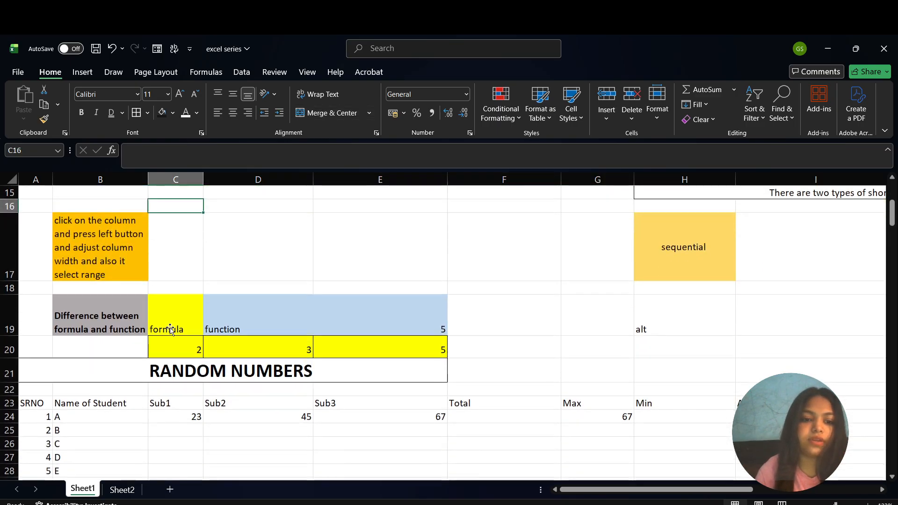
scroll(170, 329, "up", 1)
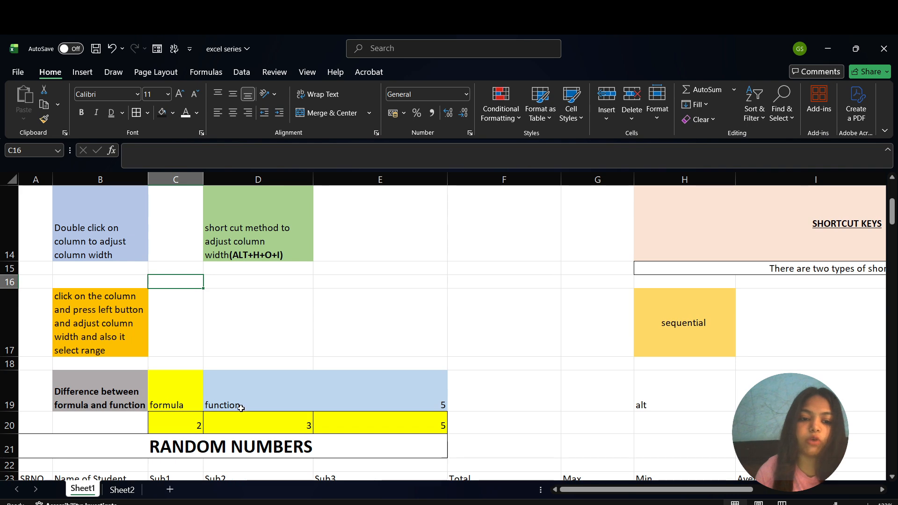
left_click(183, 426)
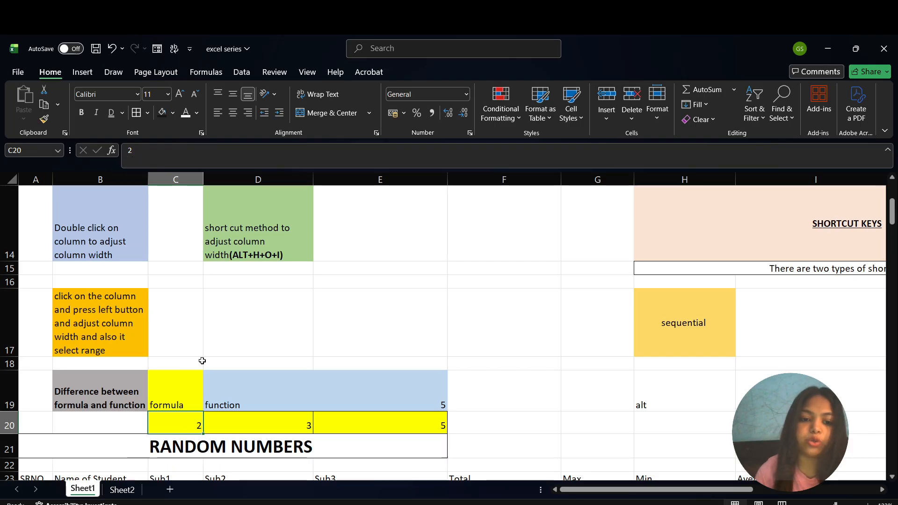
left_click(253, 421)
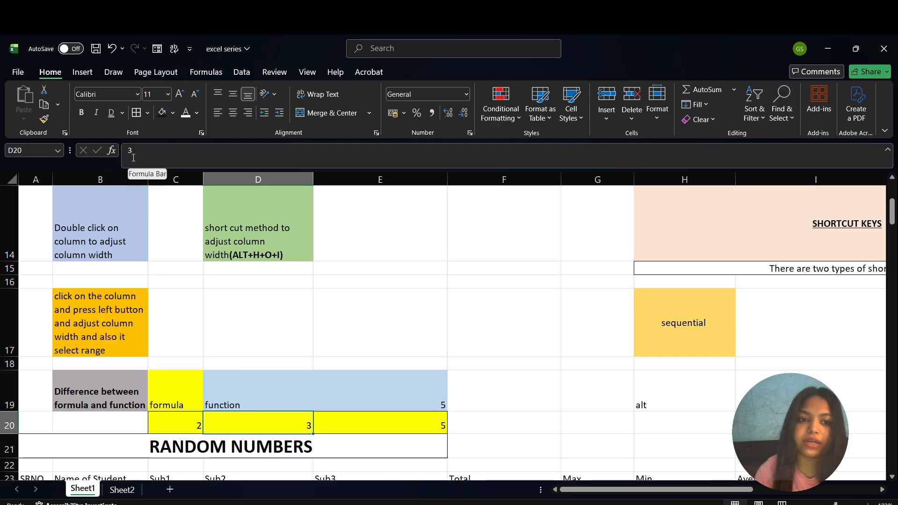
left_click(414, 423)
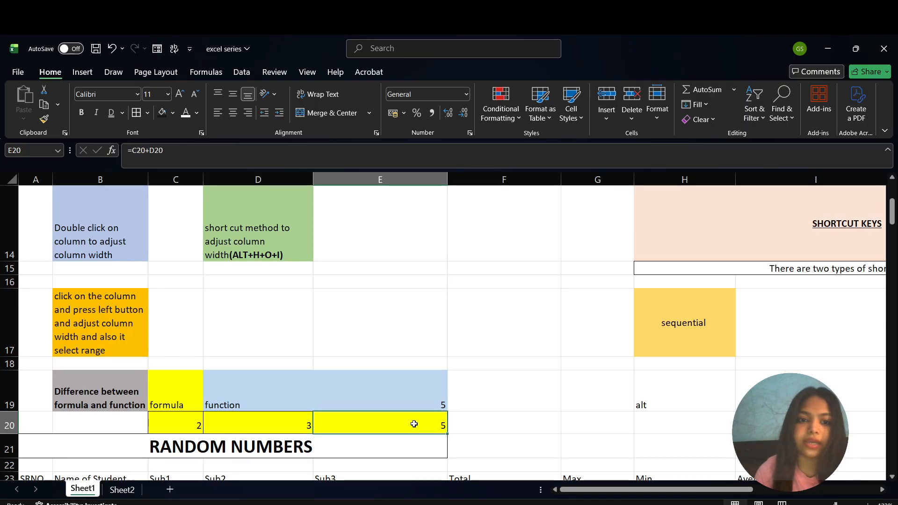
- Clear the formula in E20 and rebuild it as =C20+D20 using cell references
double_click(414, 423)
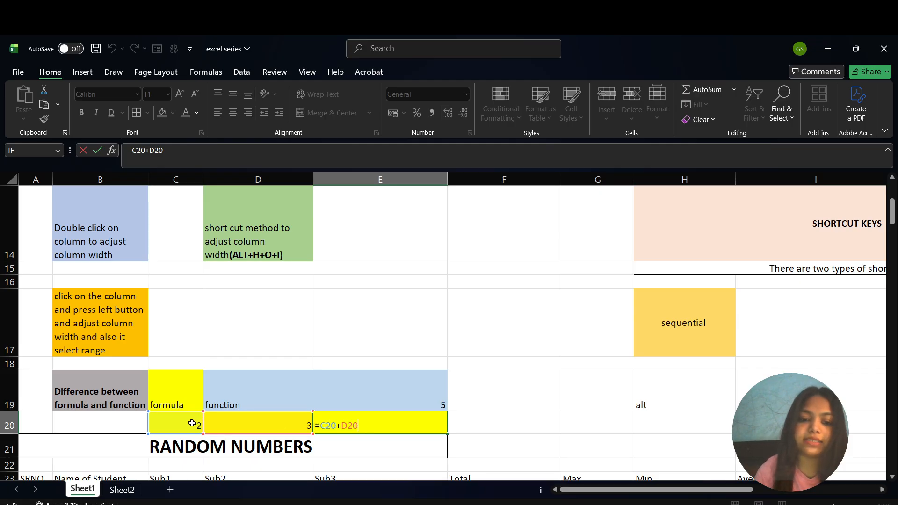
key("BackSpace")
key("BackSpace")
key("BackSpace")
key("BackSpace")
key("BackSpace")
key("BackSpace")
key("BackSpace")
key("BackSpace")
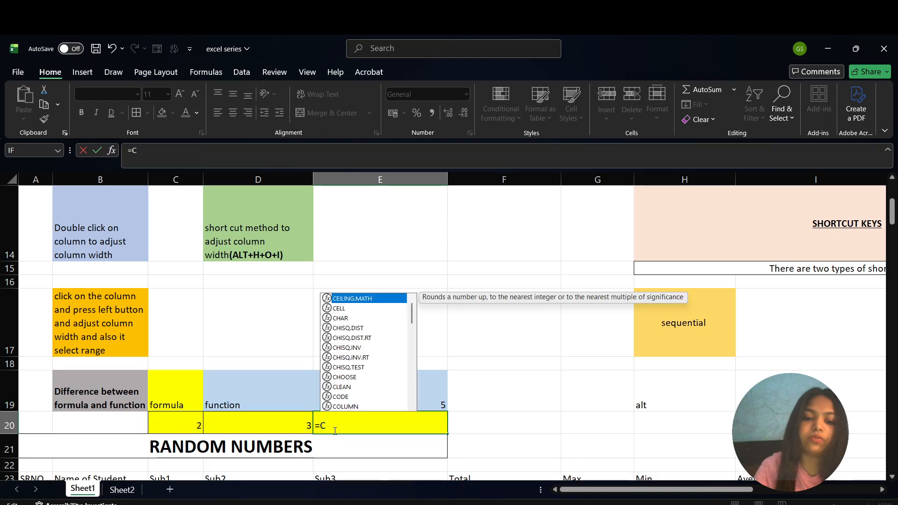
type("=")
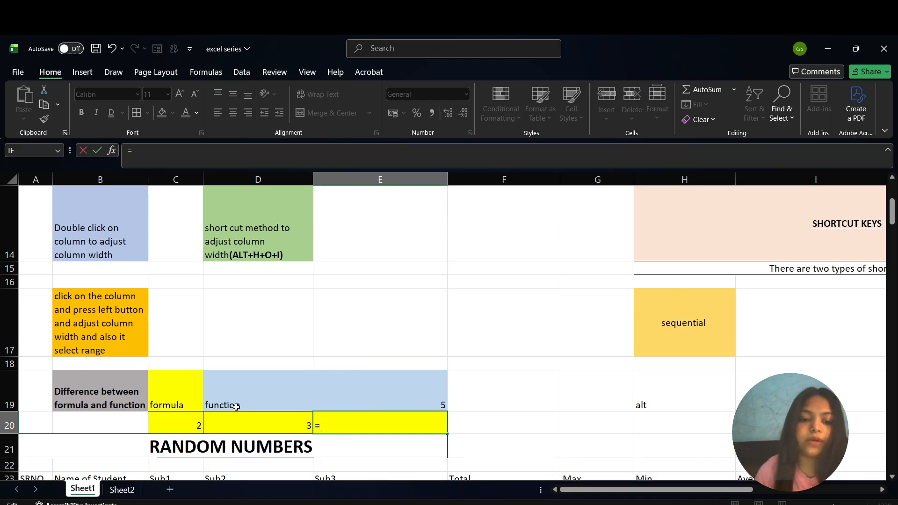
left_click(191, 426)
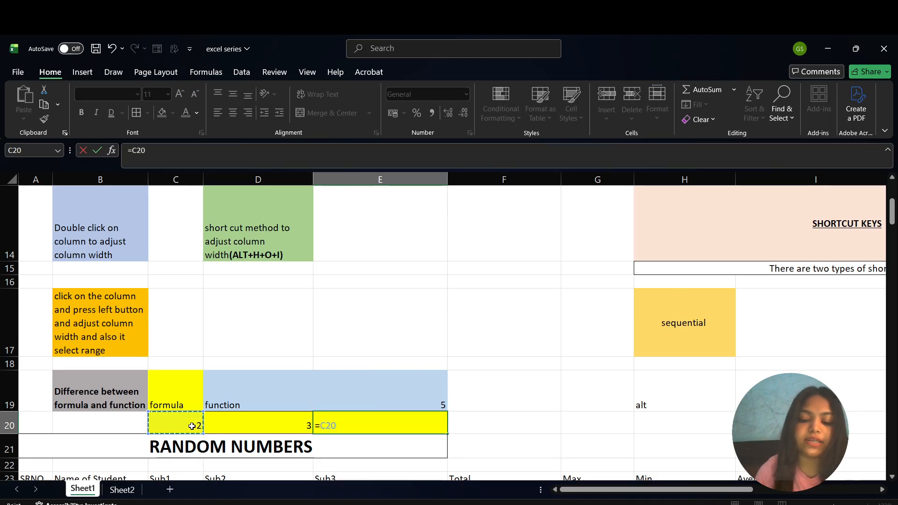
type("+")
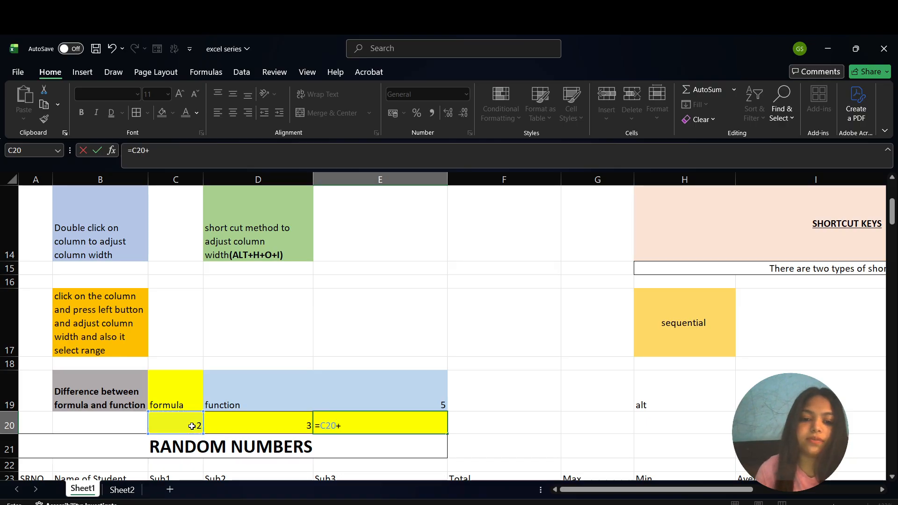
key("Left")
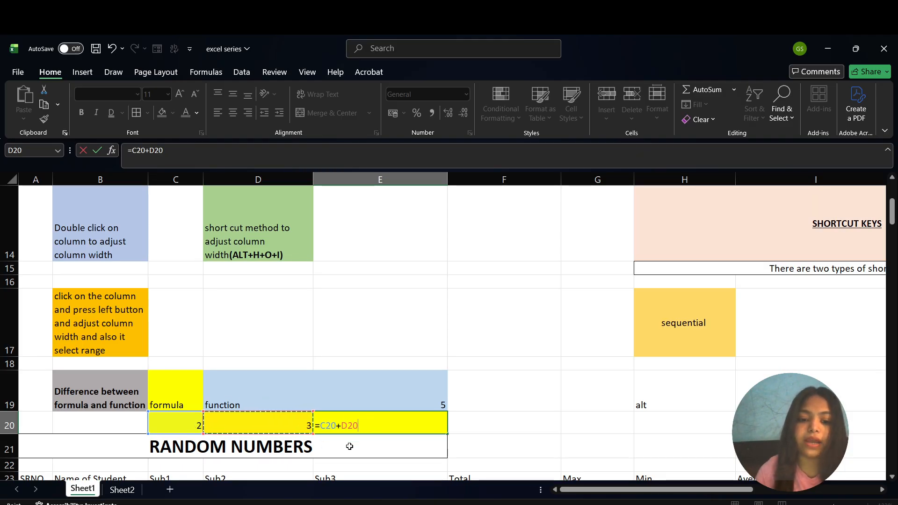
key("Return")
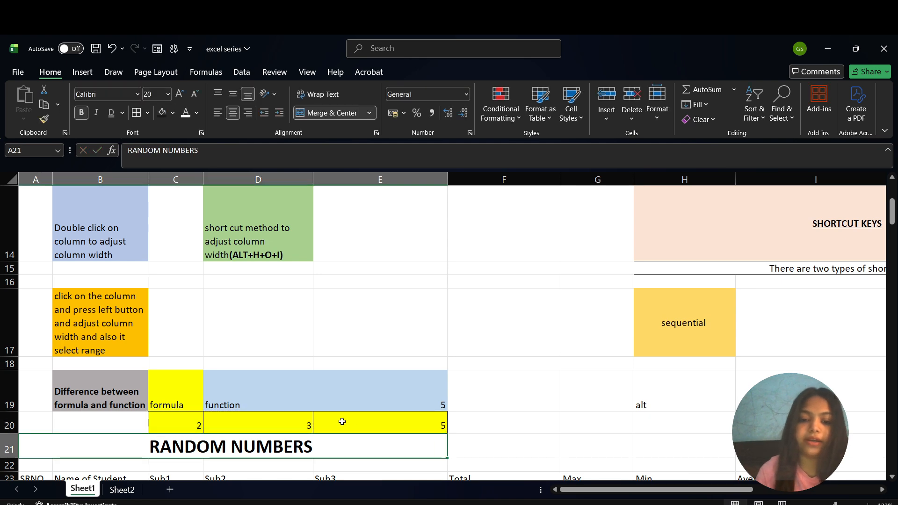
- Examine the formula in E20, the function in E19 and the label in D19
left_click(366, 422)
double_click(366, 422)
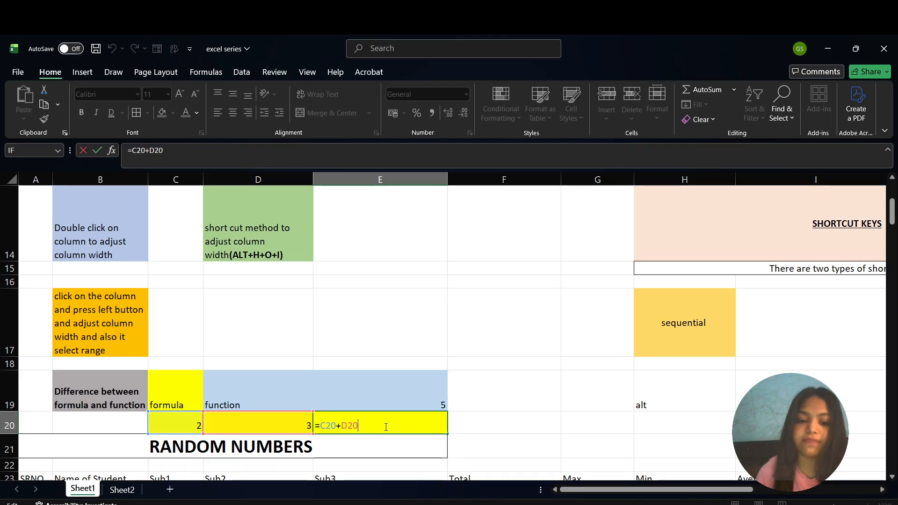
left_click(347, 394)
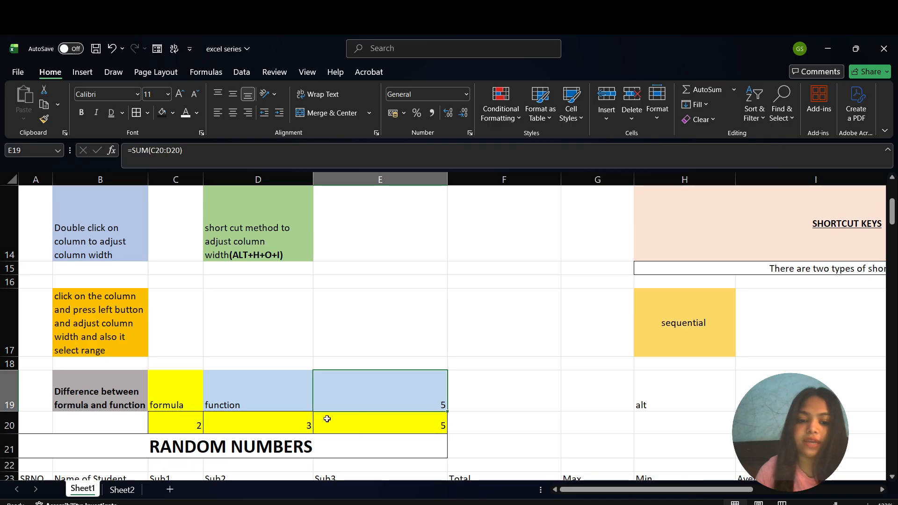
left_click(247, 398)
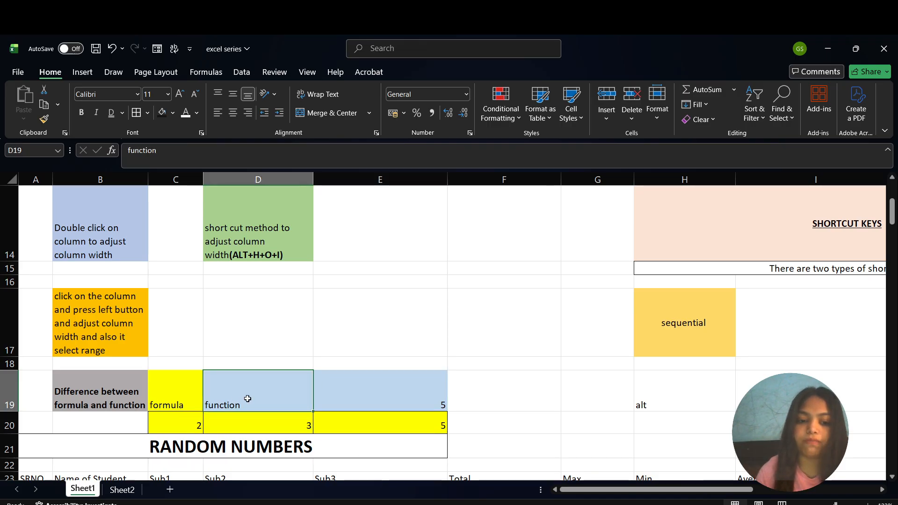
- Clear cell E19 and rebuild its function as =SUM(C20:D20)
left_click(353, 394)
double_click(353, 395)
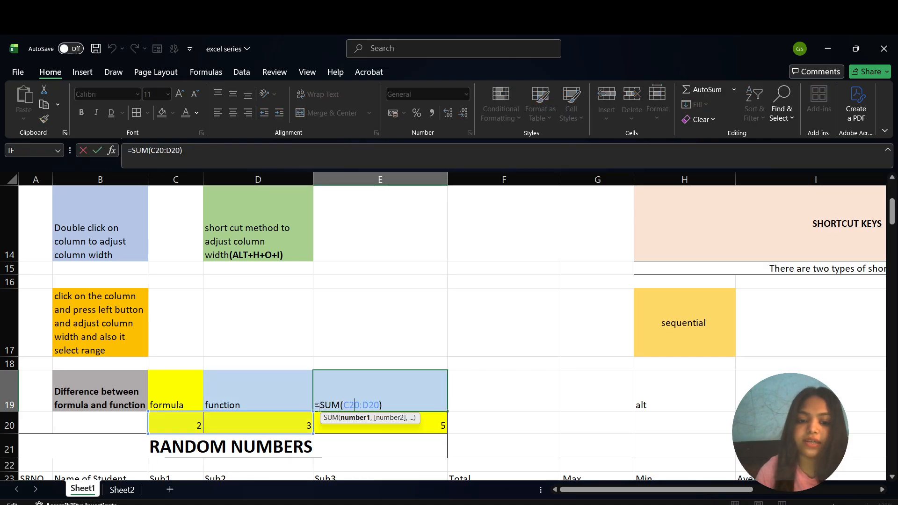
key("BackSpace")
key("BackSpace")
key("BackSpace")
key("BackSpace")
key("BackSpace")
key("BackSpace")
key("BackSpace")
key("BackSpace")
key("BackSpace")
key("BackSpace")
key("BackSpace")
key("BackSpace")
key("BackSpace")
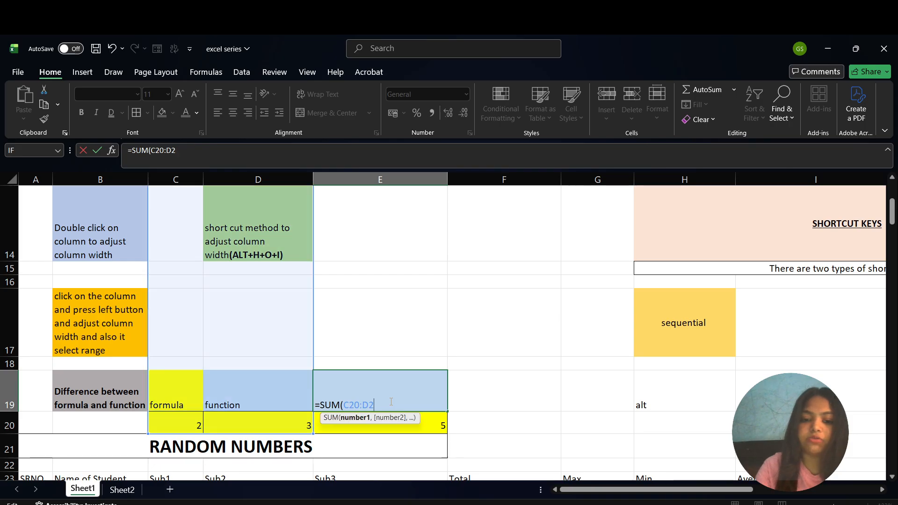
type("=sum")
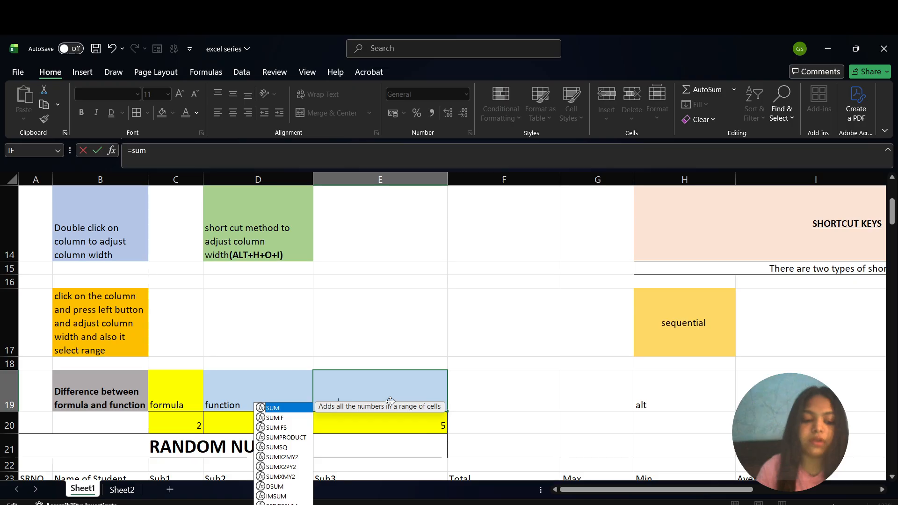
key("Tab")
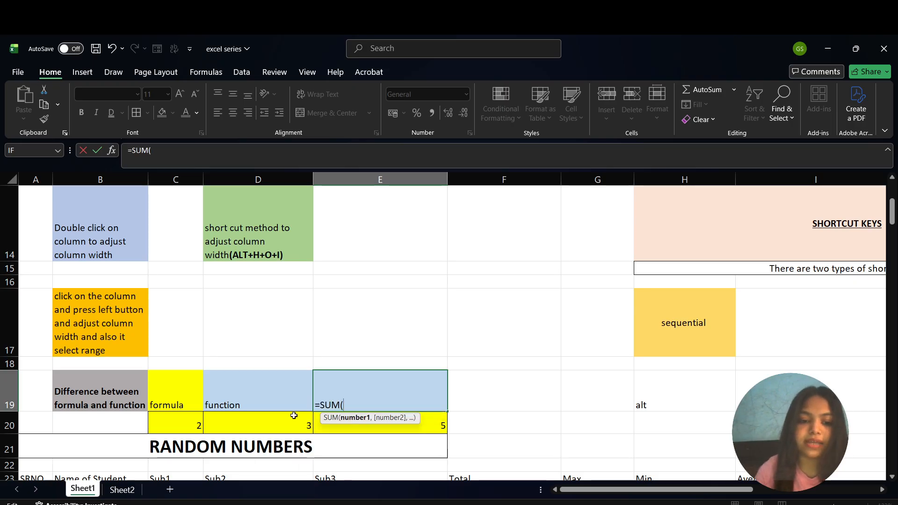
left_click(189, 426)
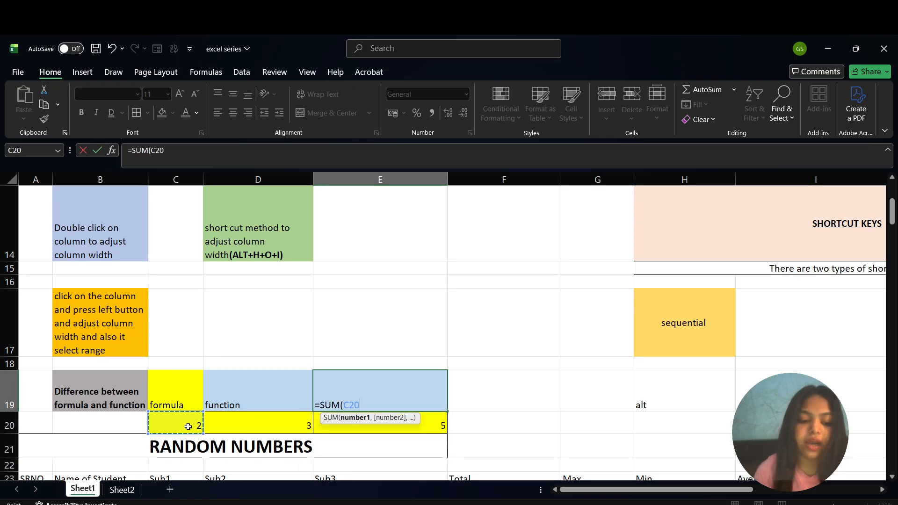
key("shift+Right")
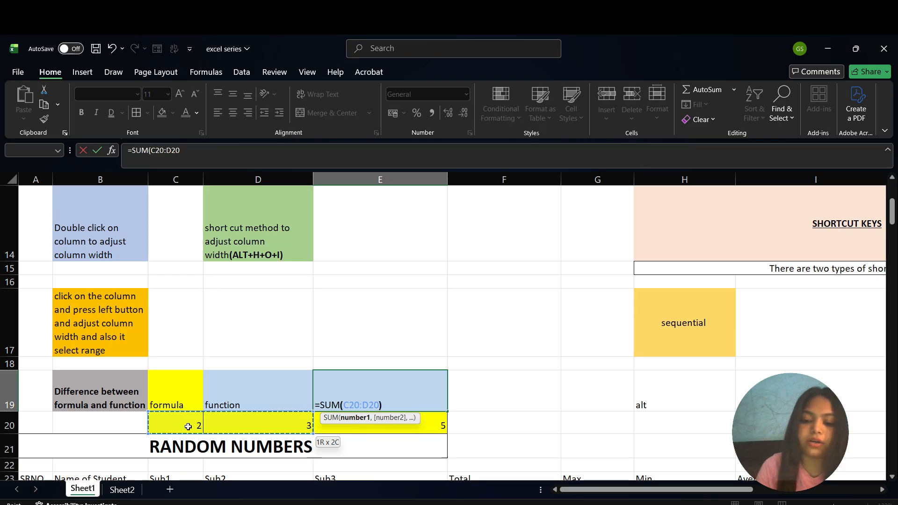
key("Return")
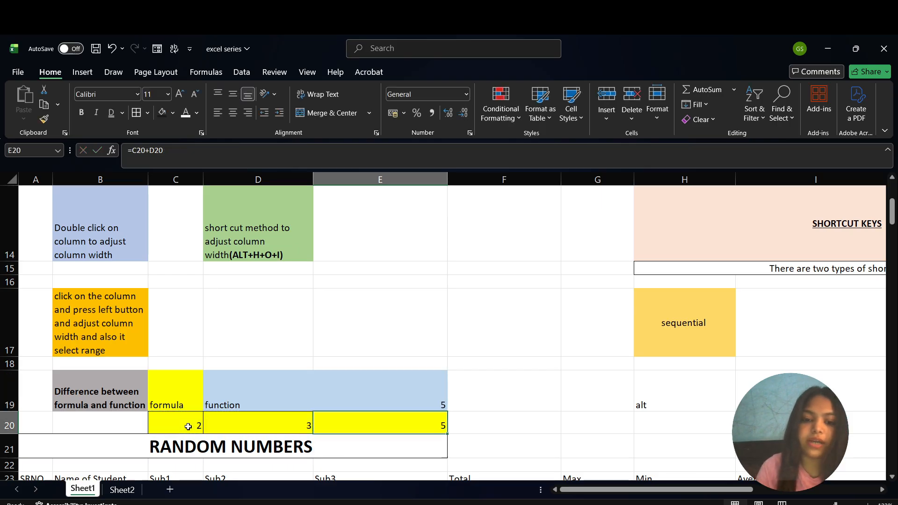
- Compare the SUM function in E19 with the addition formula in E20 by opening each cell for editing and closing it unchanged
left_click(394, 404)
left_click(400, 431)
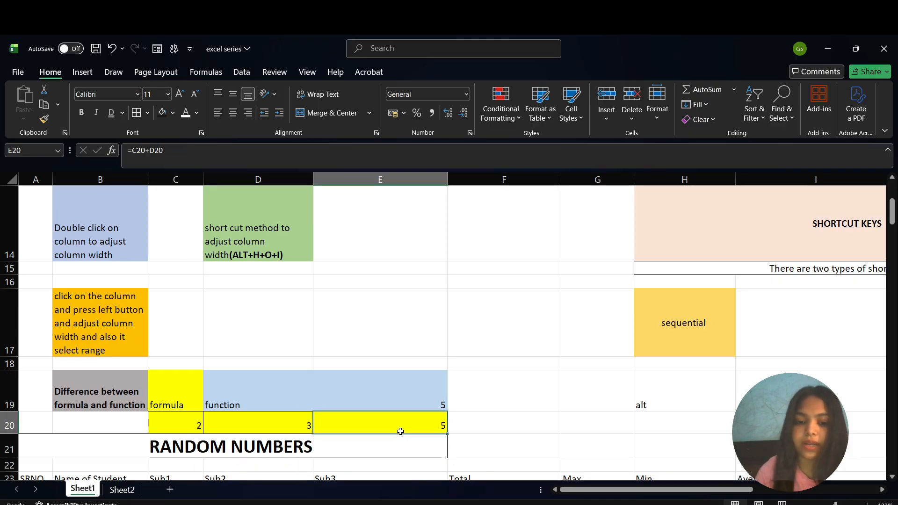
double_click(416, 401)
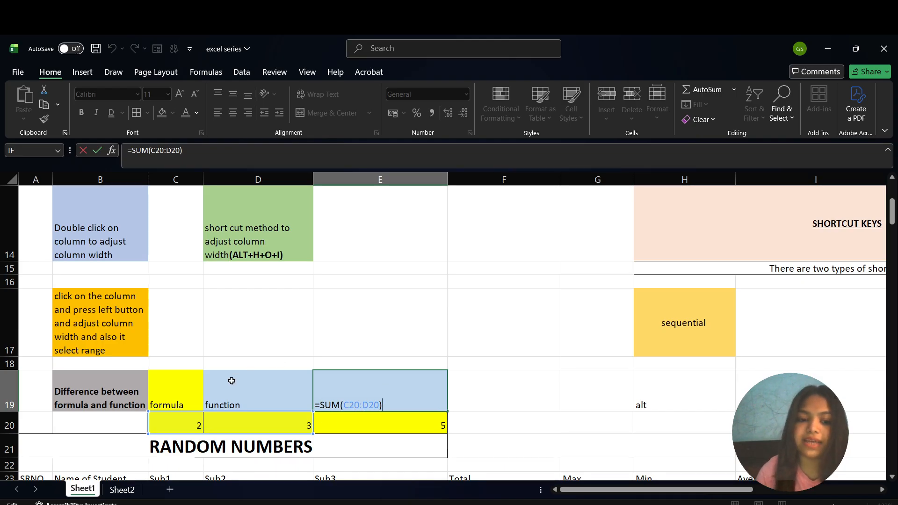
key("Return")
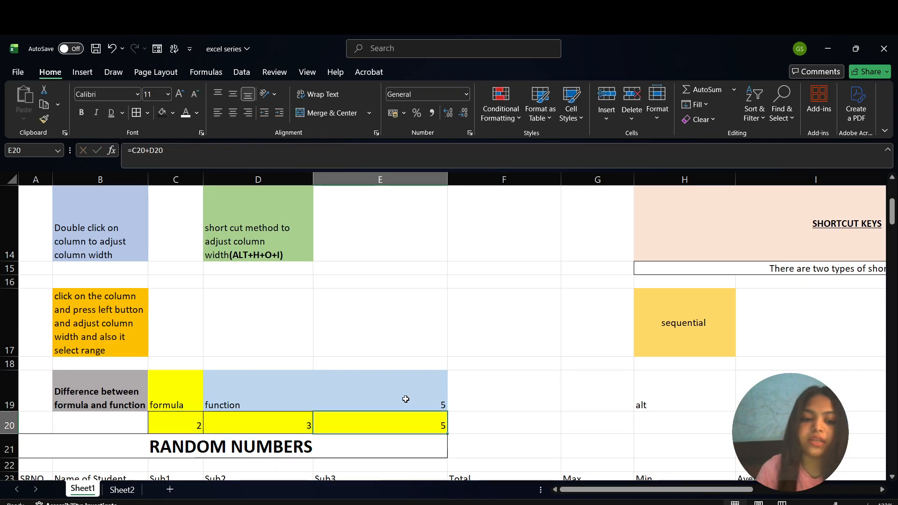
double_click(378, 421)
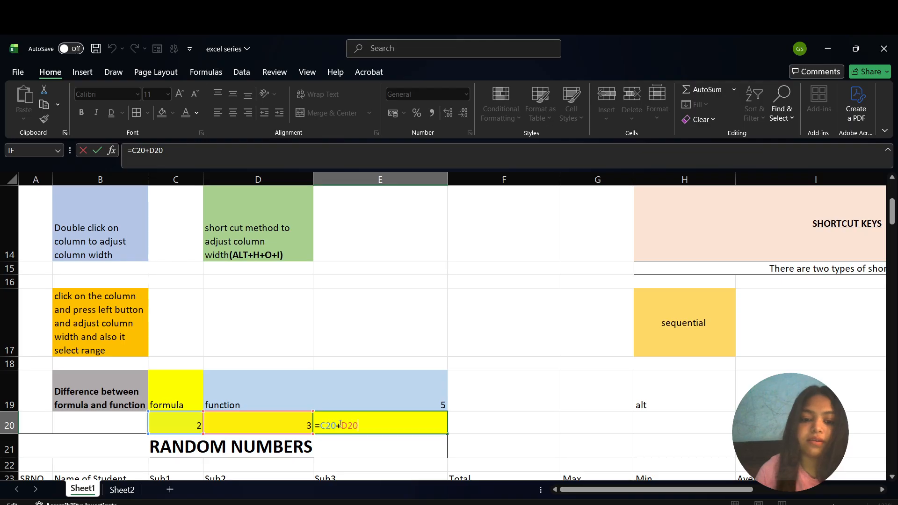
scroll(381, 353, "up", 4)
scroll(382, 354, "up", 2)
scroll(382, 354, "down", 2)
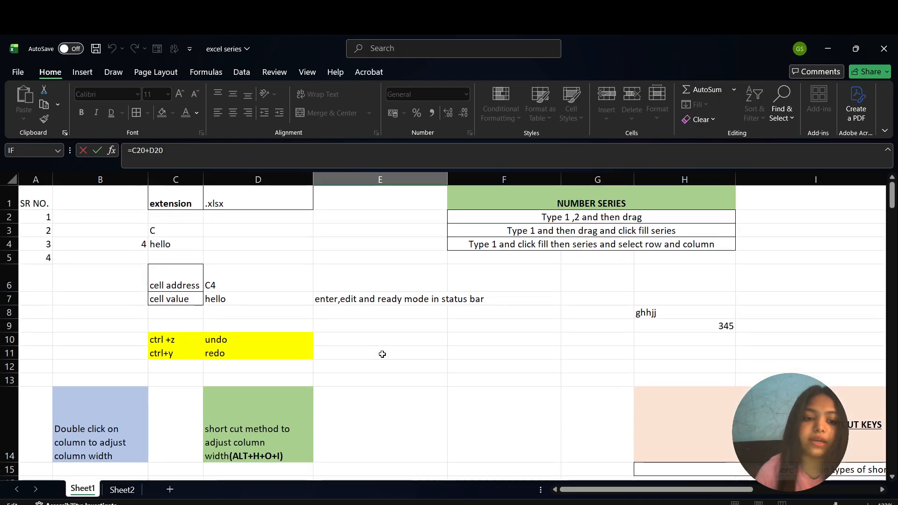
scroll(382, 354, "down", 4)
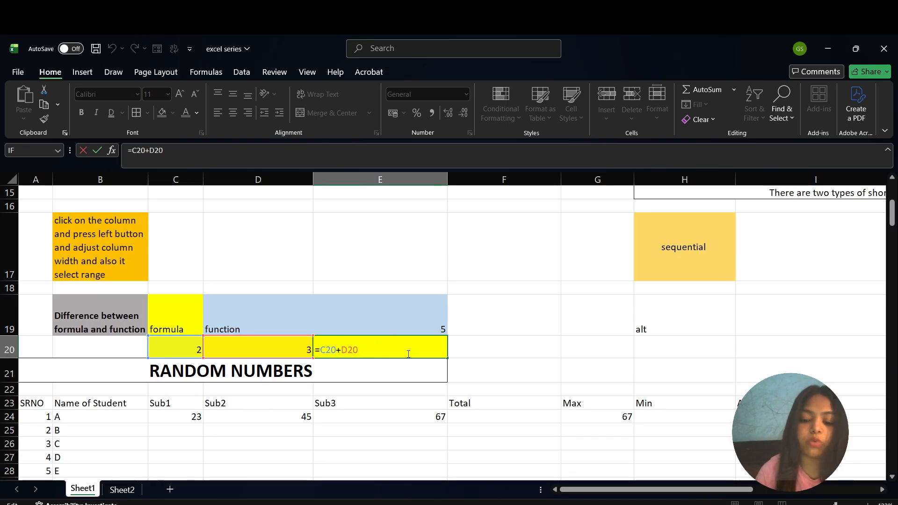
key("Return")
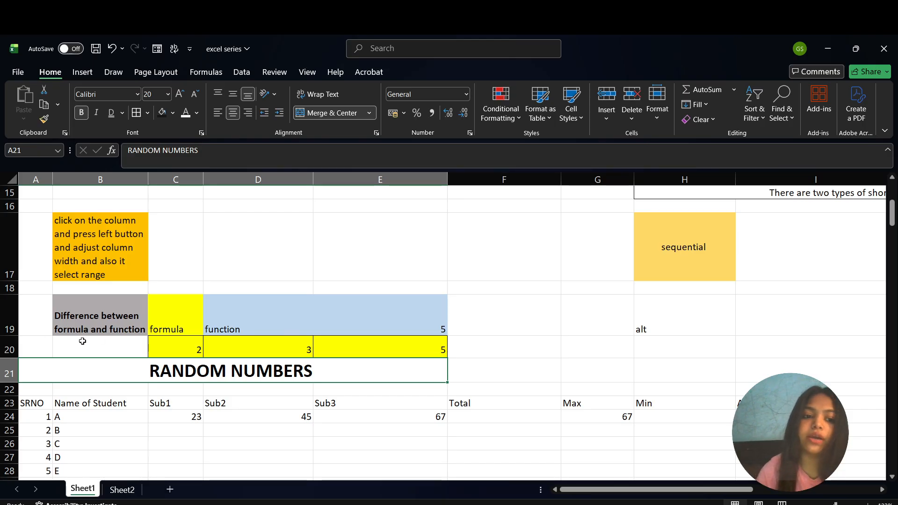
scroll(196, 337, "up", 5)
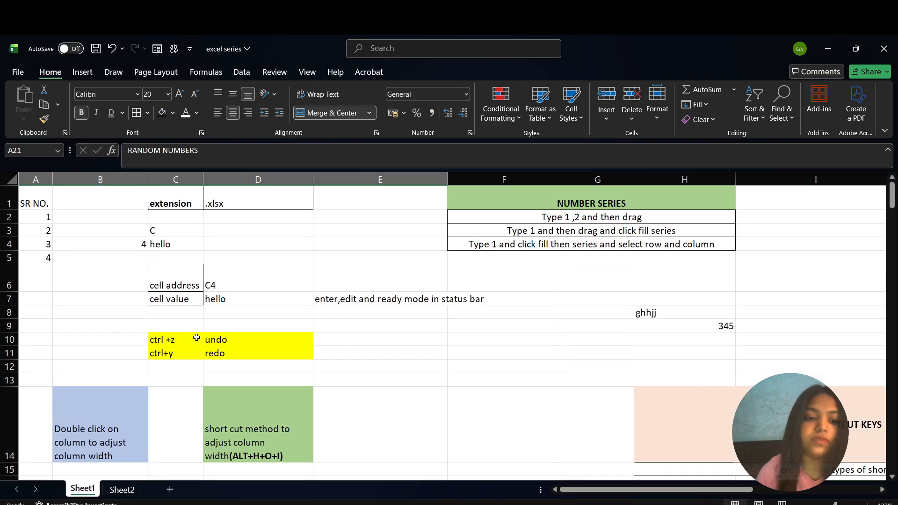
scroll(196, 337, "down", 5)
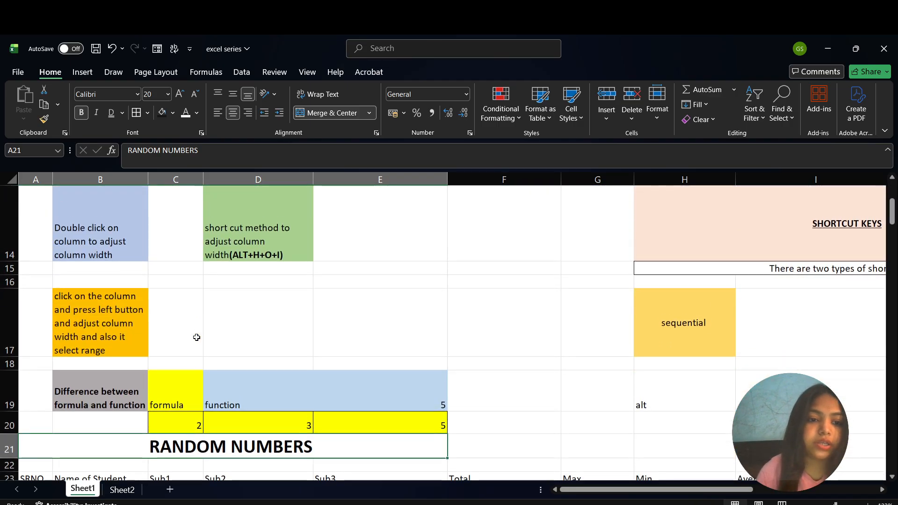
scroll(197, 337, "up", 5)
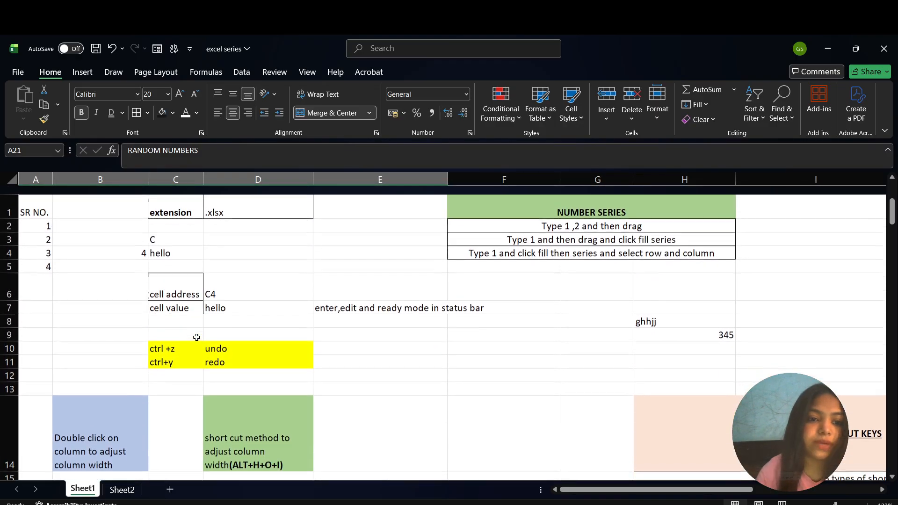
scroll(196, 337, "down", 2)
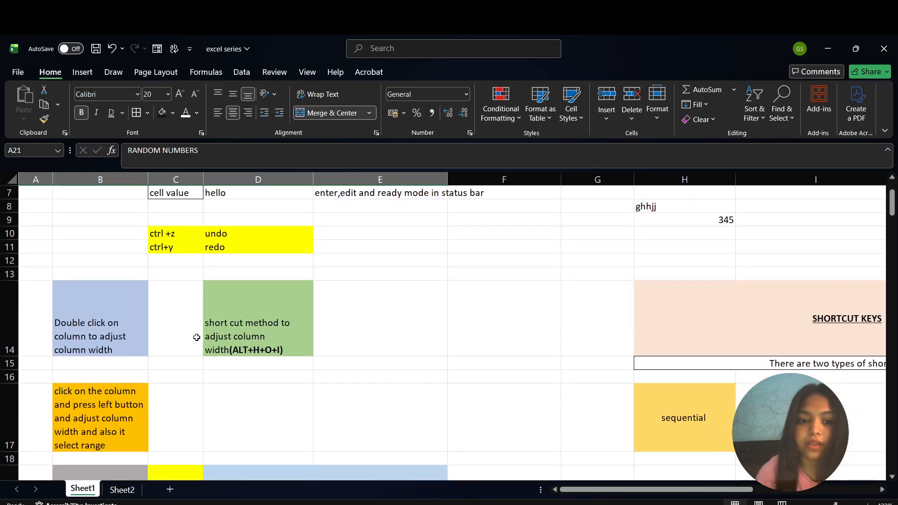
- Find the SHORTCUT KEYS section and examine its sequential and combinational headings in row 17
scroll(196, 337, "down", 3)
scroll(196, 337, "right", 3)
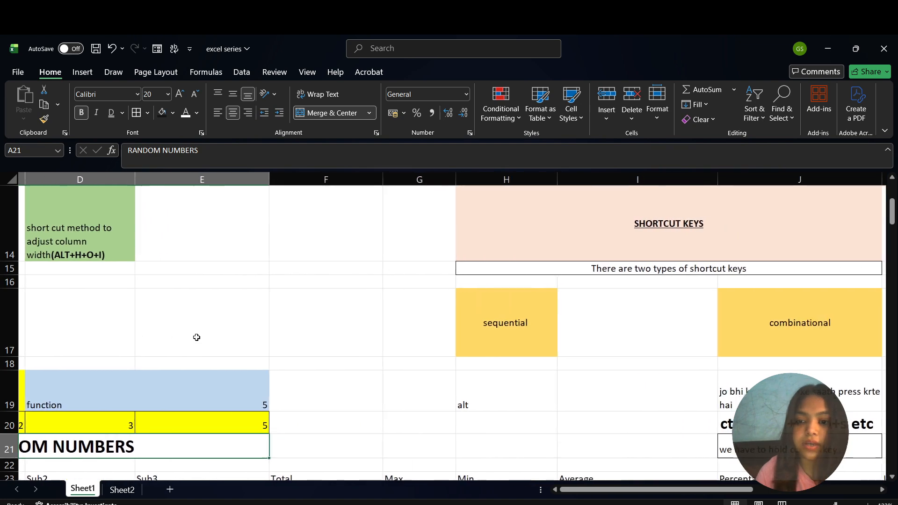
scroll(197, 338, "right", 2)
scroll(196, 337, "up", 3)
scroll(196, 337, "left", 1)
scroll(196, 337, "right", 3)
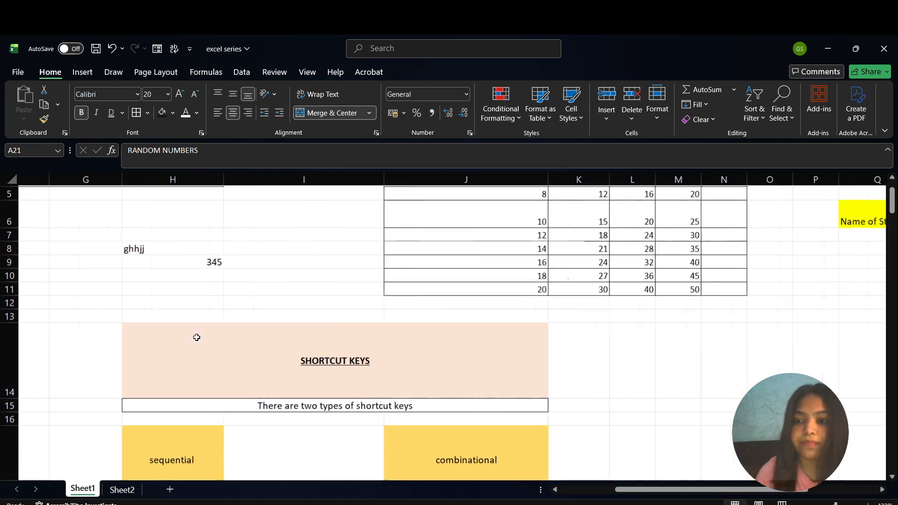
scroll(196, 337, "right", 4)
scroll(197, 337, "up", 2)
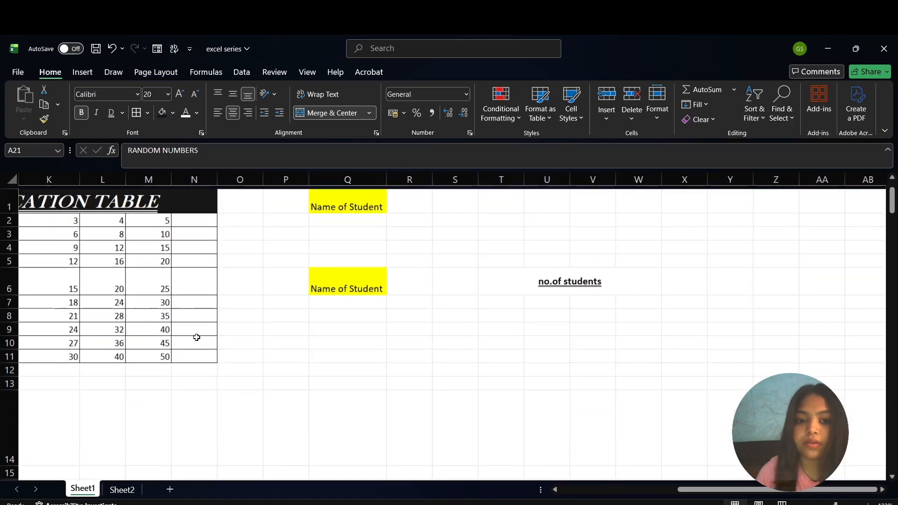
scroll(197, 337, "down", 3)
scroll(197, 337, "left", 2)
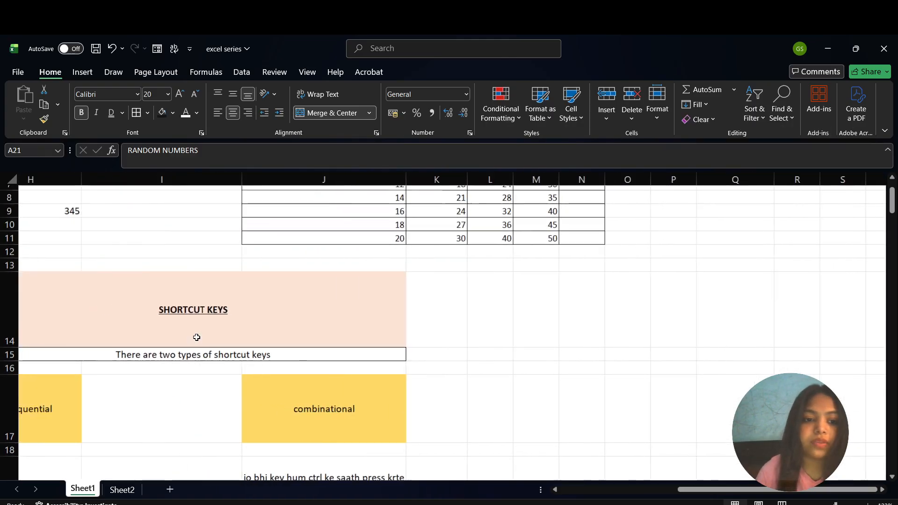
scroll(197, 337, "left", 1)
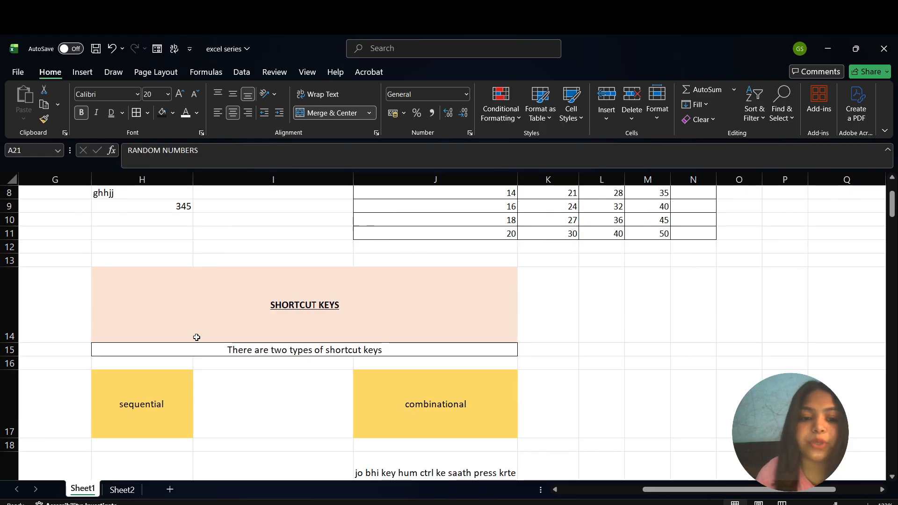
scroll(374, 357, "down", 2)
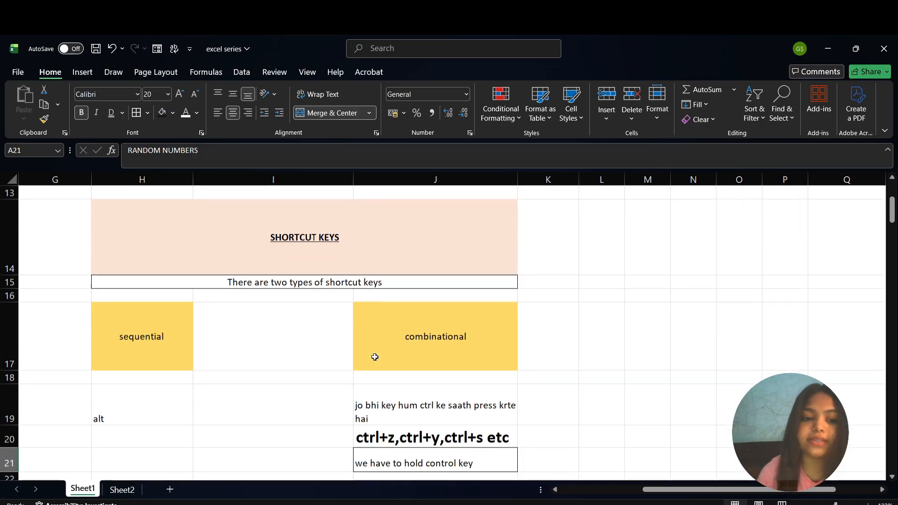
left_click(159, 320)
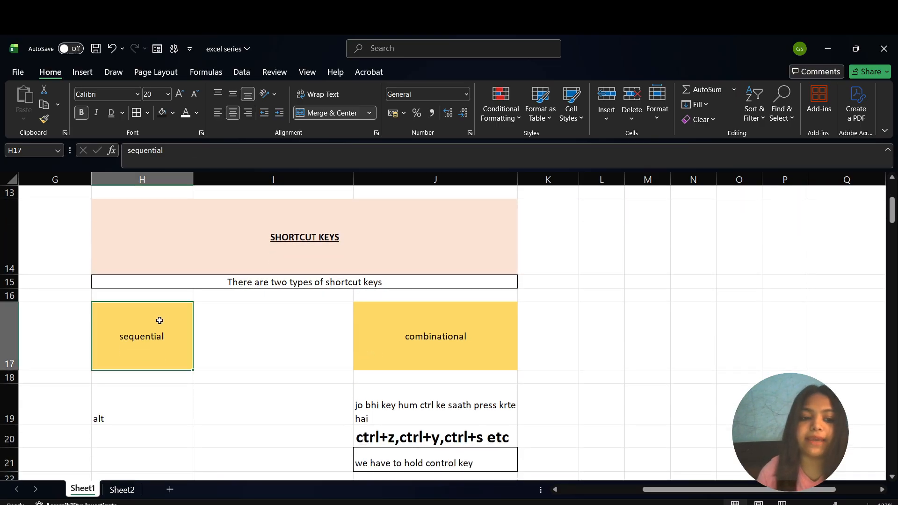
left_click(423, 325)
- Examine the combinational shortcut notes in column J, including the example shortcuts in J20
scroll(425, 320, "down", 2)
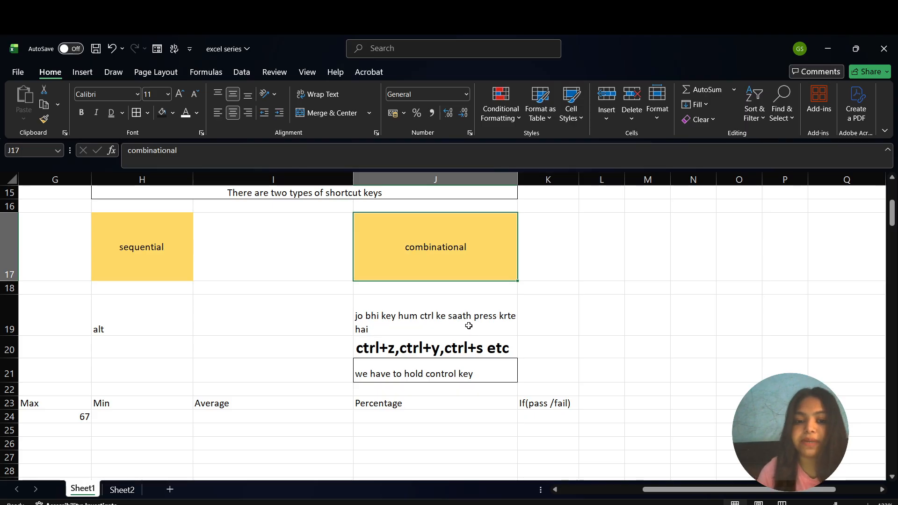
scroll(476, 324, "down", 1)
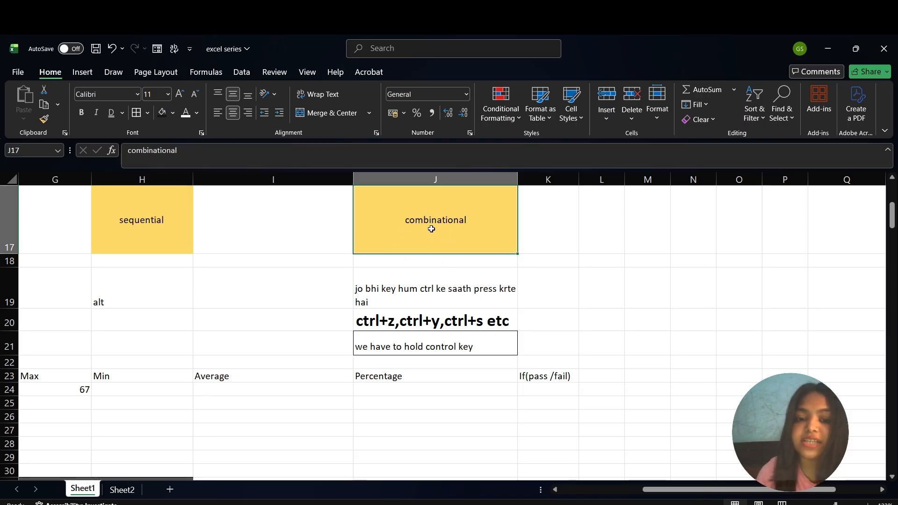
left_click(382, 324)
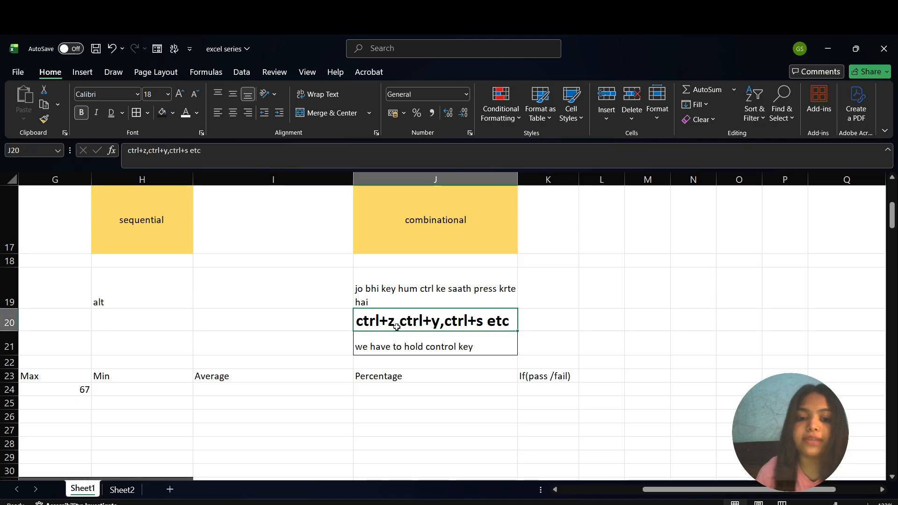
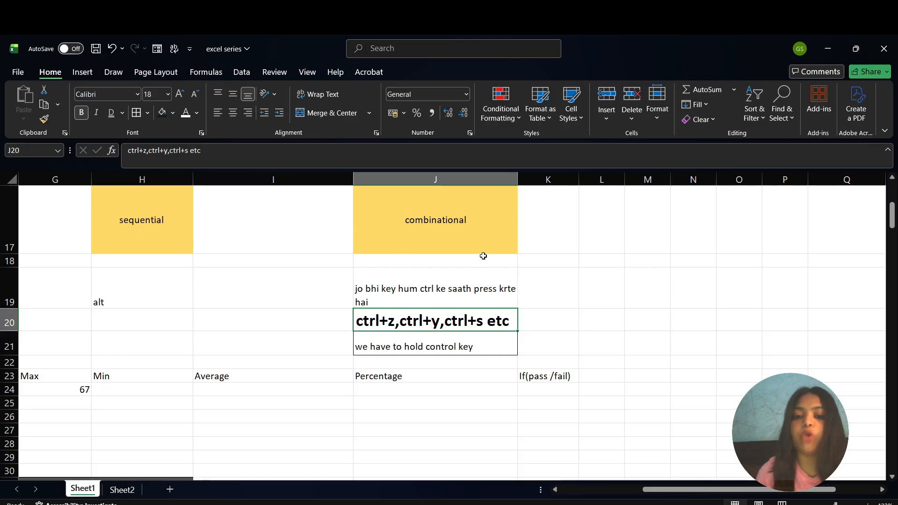
scroll(493, 322, "up", 1)
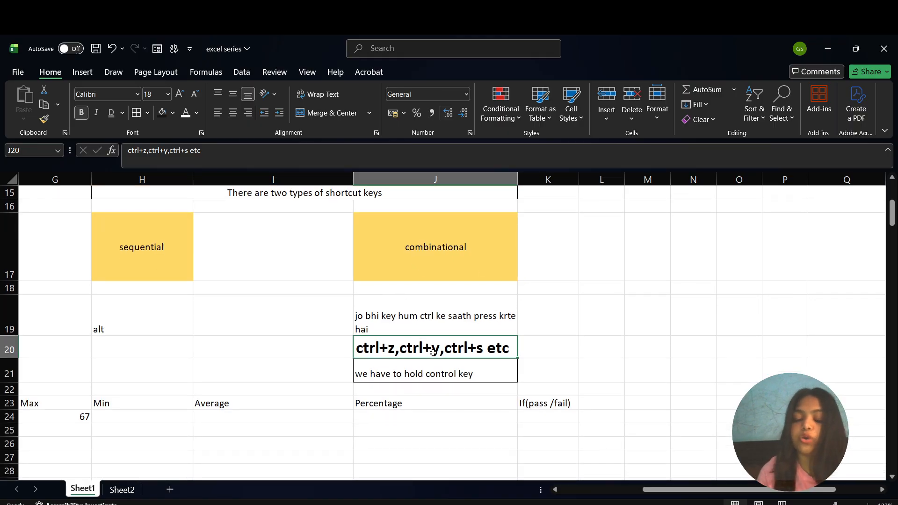
scroll(320, 338, "left", 2)
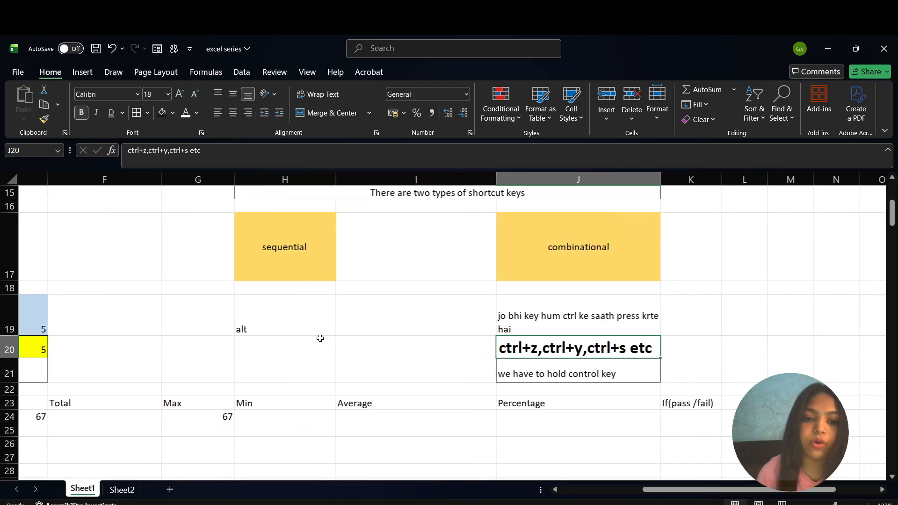
scroll(320, 338, "right", 1)
- Display the command key tips with the sequential example in H19 selected, and dismiss them
left_click(247, 325)
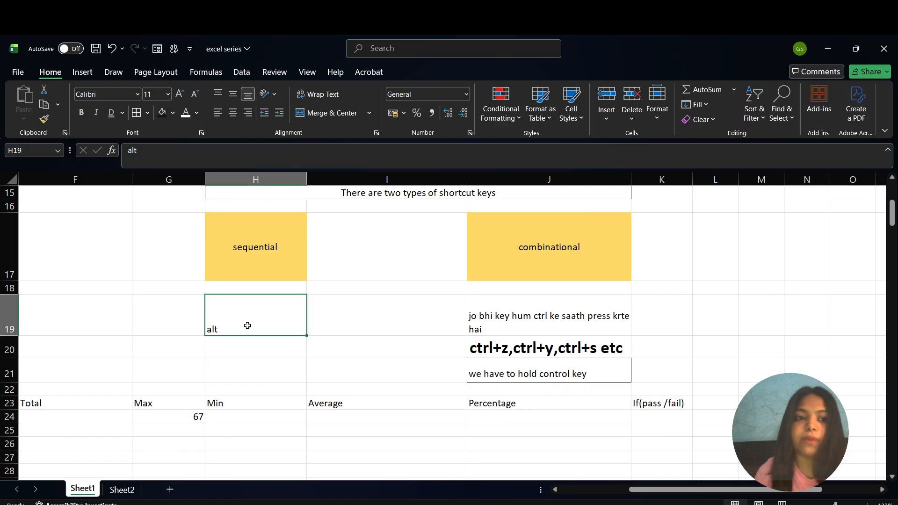
key("alt")
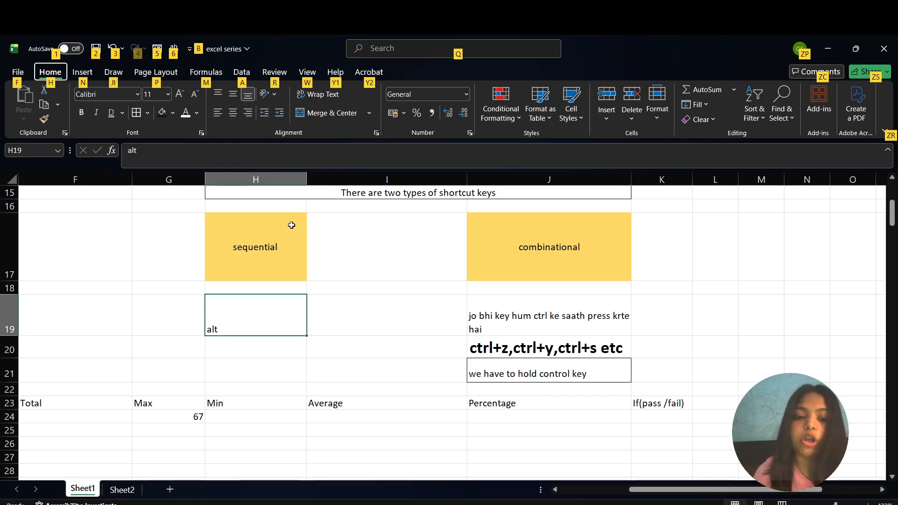
key("Escape")
left_click(173, 311)
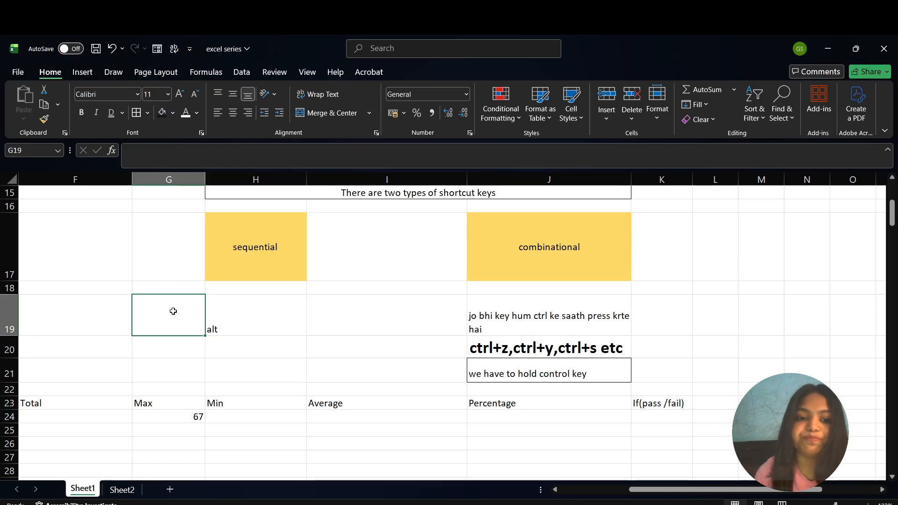
- Make the word alt in cell H19 bold using the sequential command key tips
left_click(238, 319)
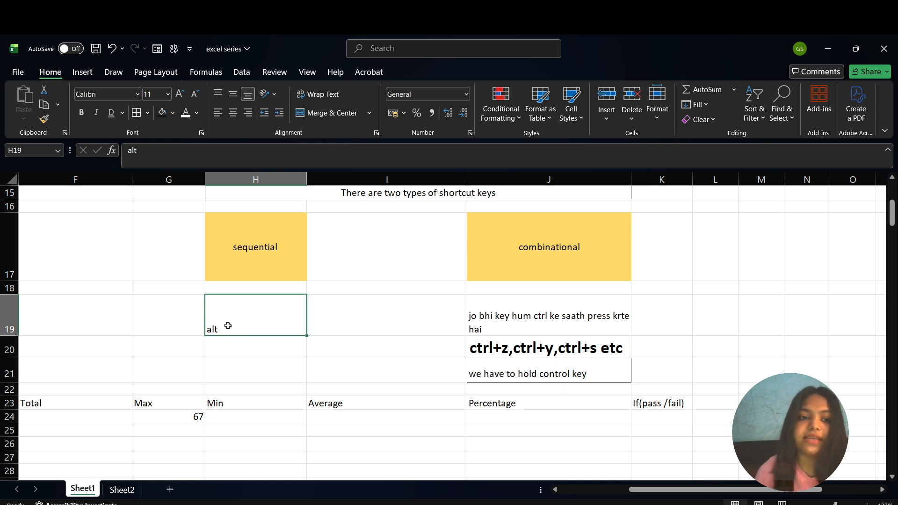
key("alt")
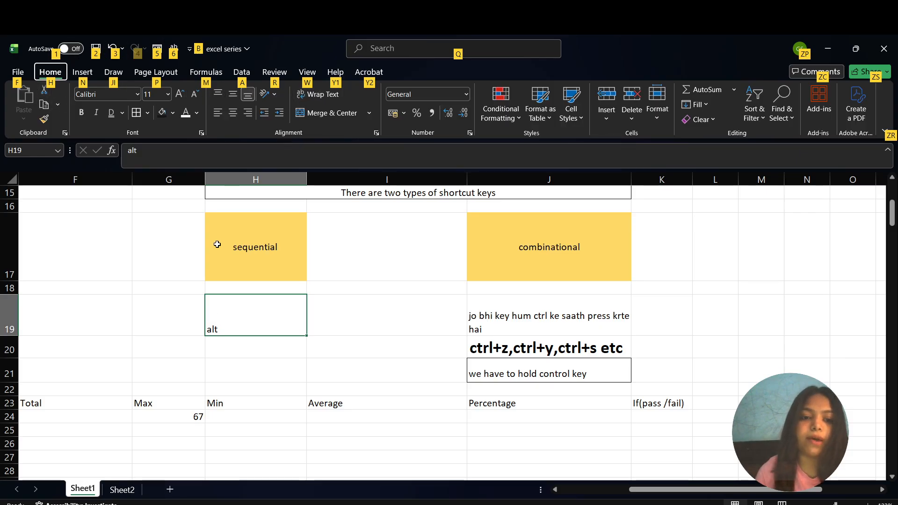
key("alt")
key("alt+h")
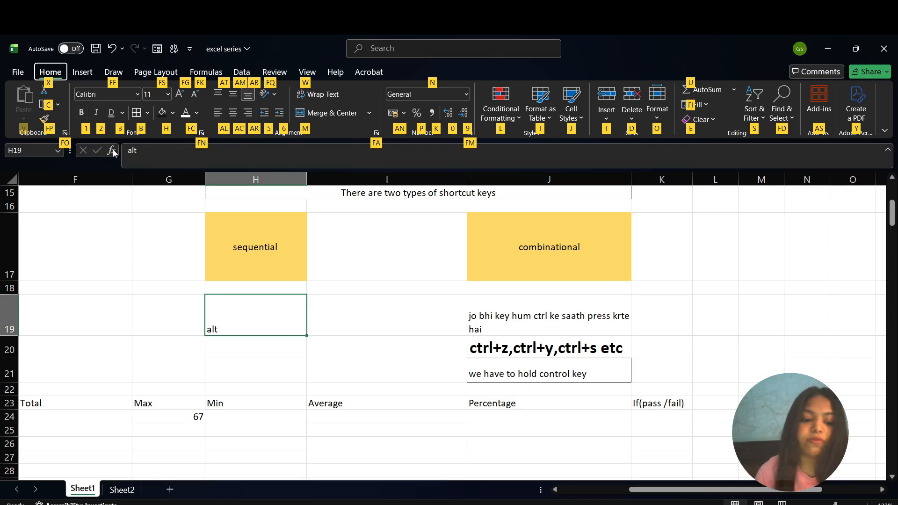
key("1")
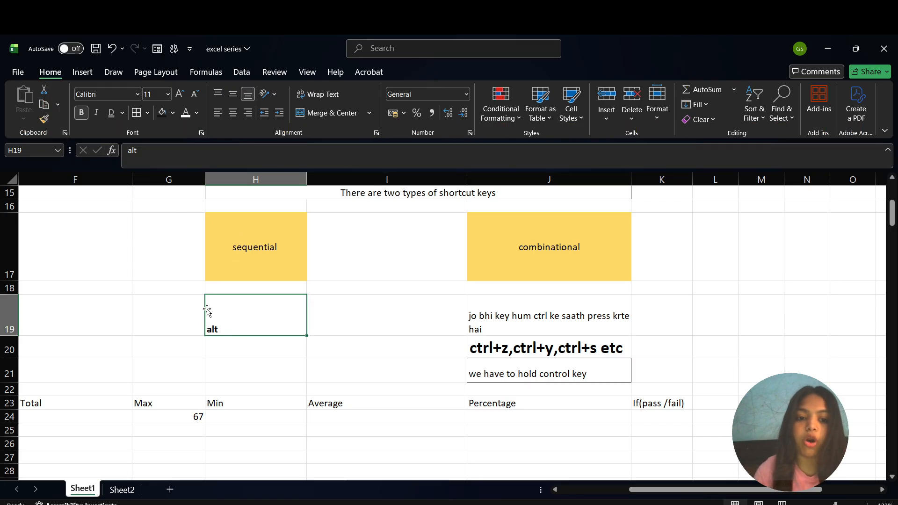
- Review the bold formatting of H19 against its neighbouring cells
left_click(239, 342)
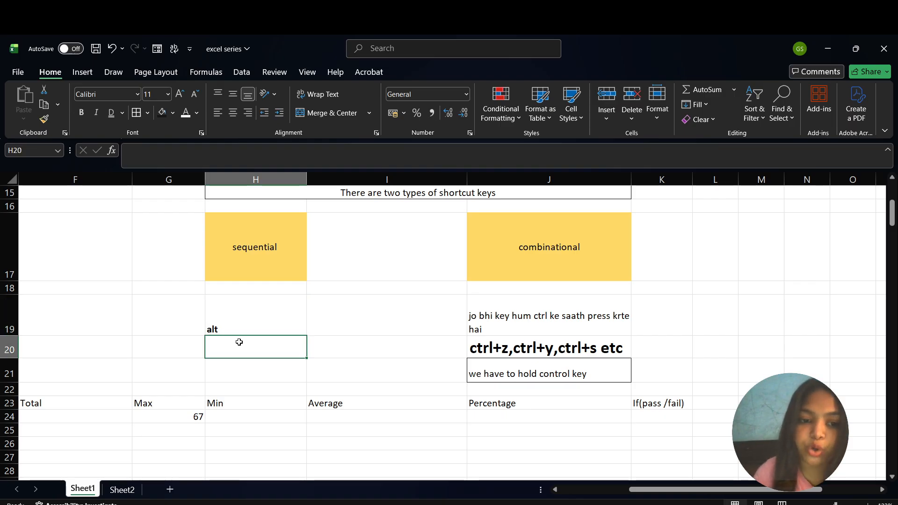
left_click(249, 325)
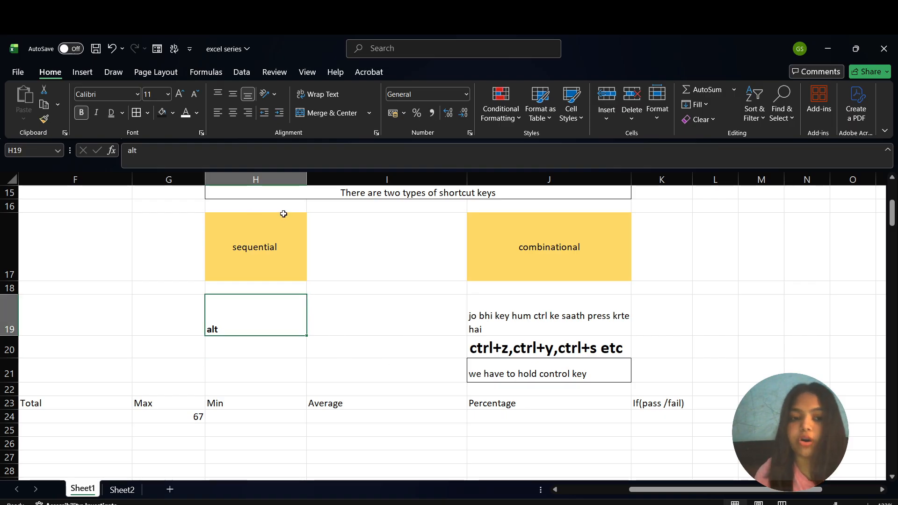
scroll(384, 264, "up", 1)
scroll(384, 265, "down", 1)
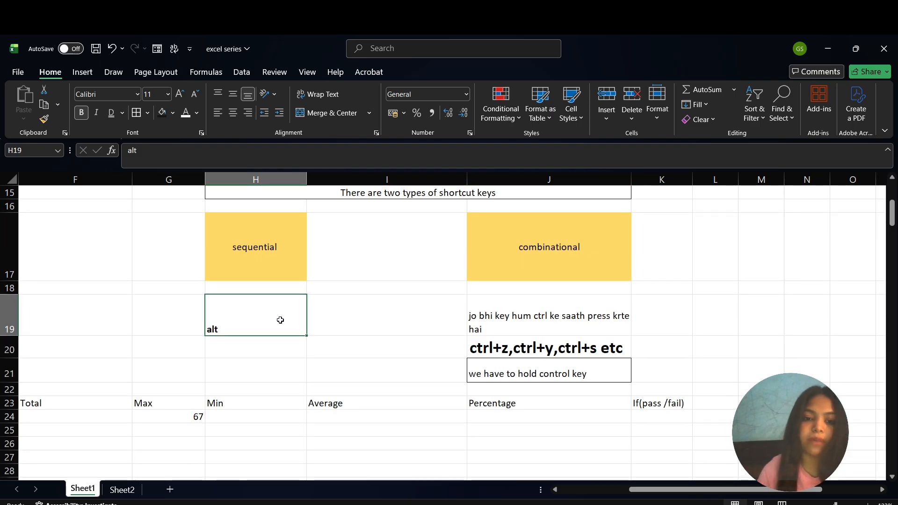
left_click(330, 313)
left_click(257, 322)
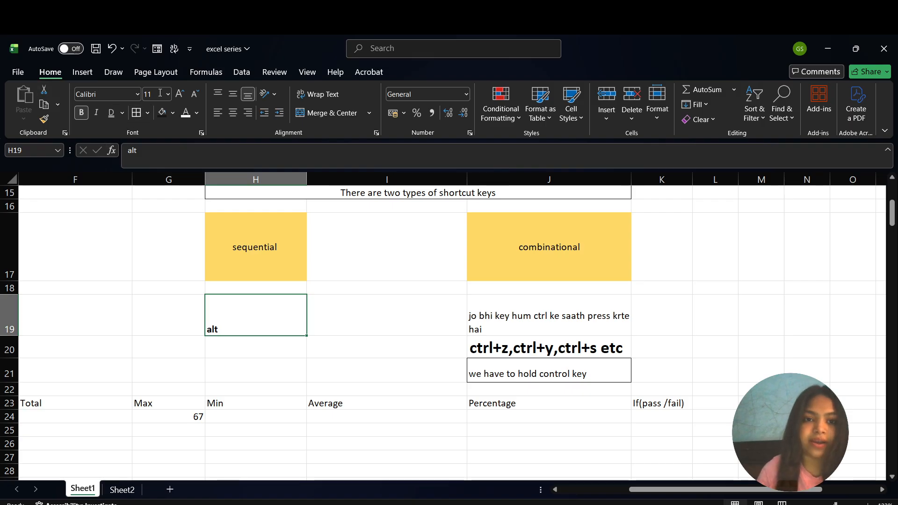
left_click(184, 329)
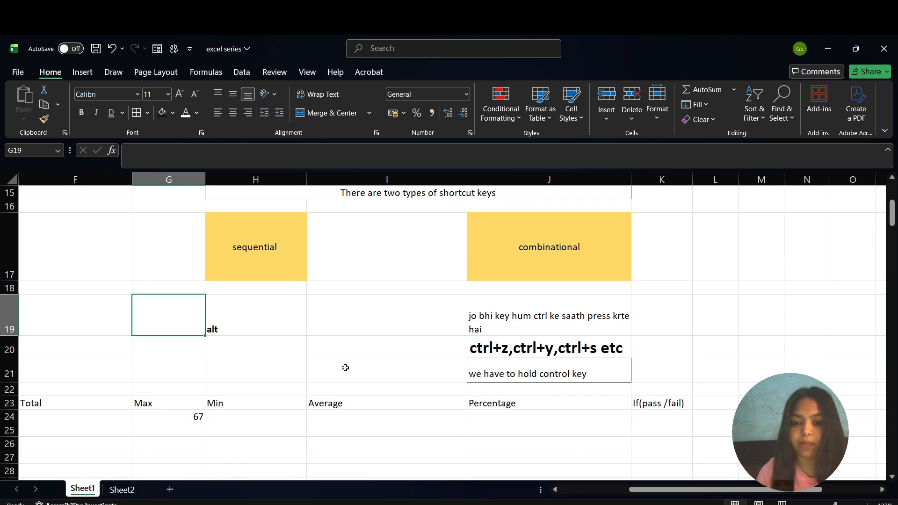
- Clear the Sub1, Sub2 and Sub3 marks of student A in C24:E24 of the RANDOM NUMBERS table
scroll(489, 361, "left", 5)
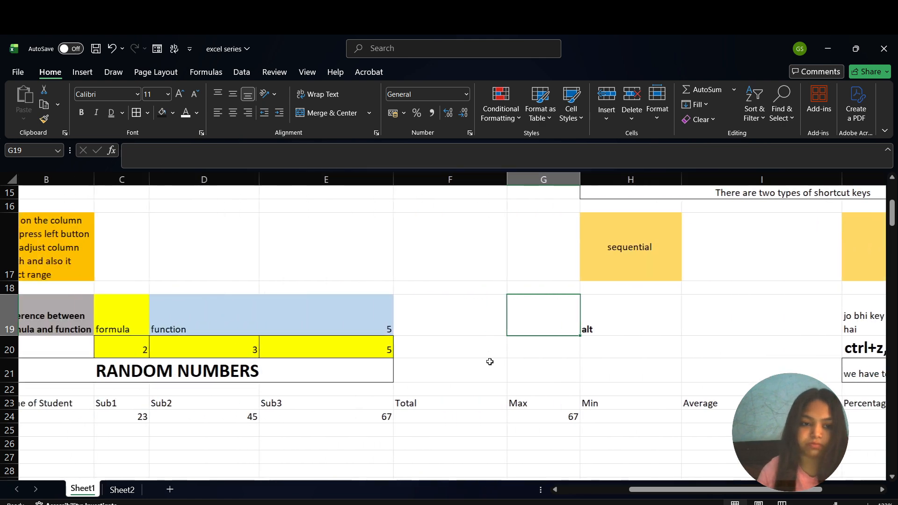
scroll(490, 361, "down", 2)
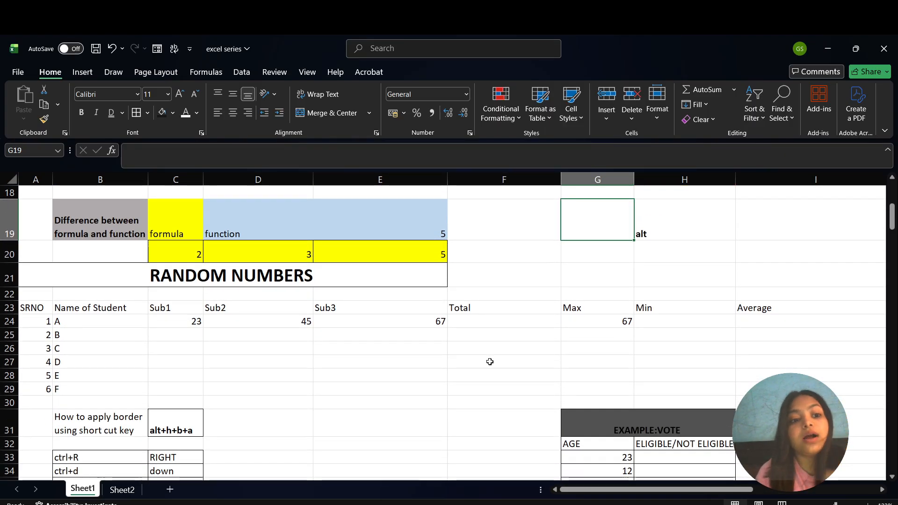
scroll(489, 362, "down", 1)
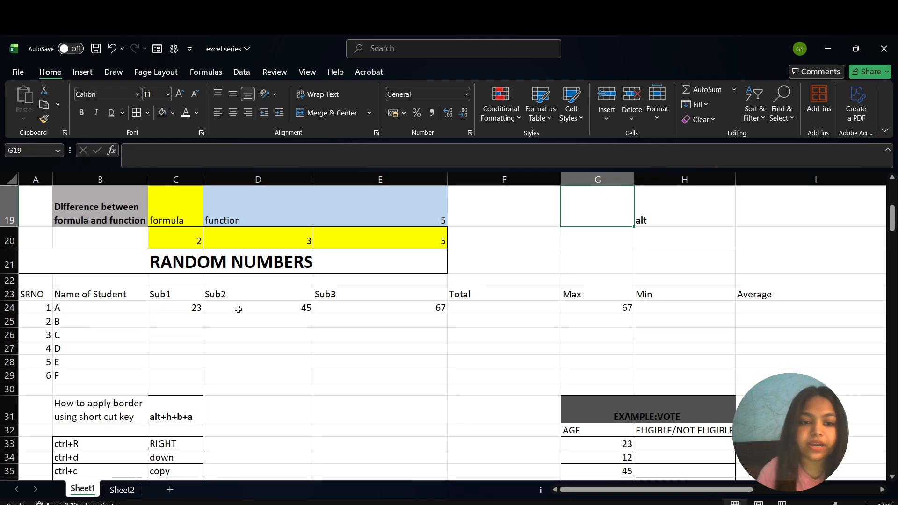
left_click(175, 311)
key("F2")
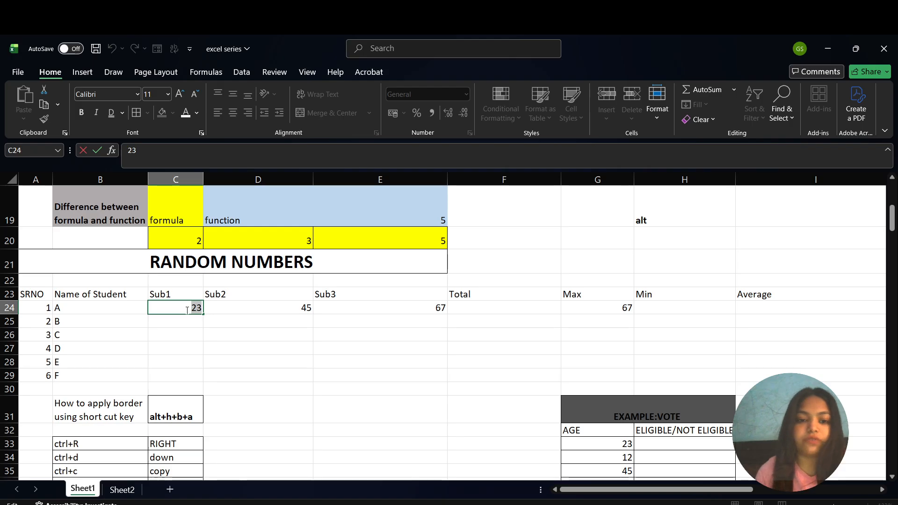
left_click(238, 337)
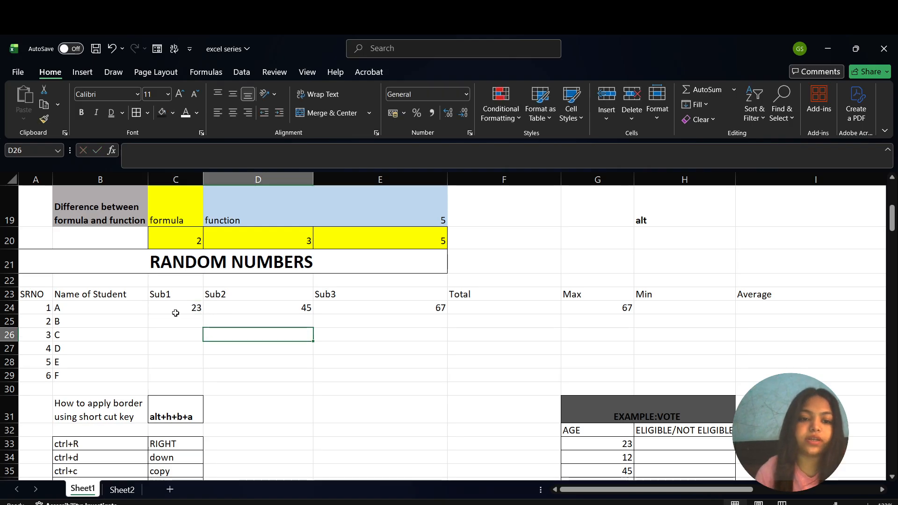
left_click(178, 311)
key("shift+Right")
key("shift+Right")
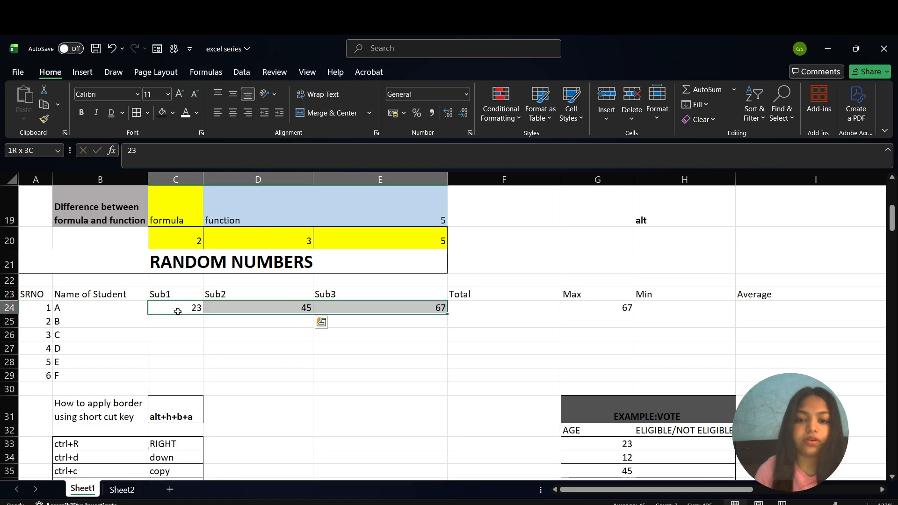
key("Delete")
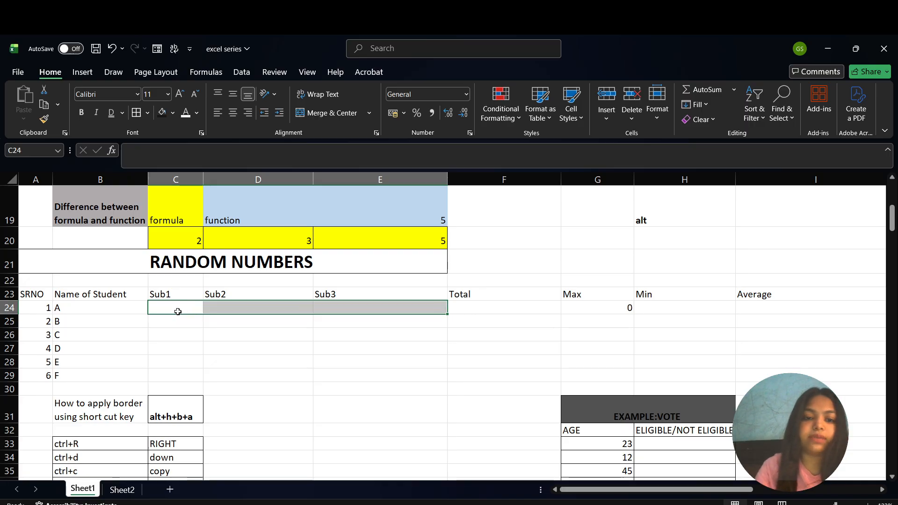
left_click(194, 331)
- Enter =RANDBETWEEN(10,99) in cell C24 as student A's Sub1 mark
left_click(173, 306)
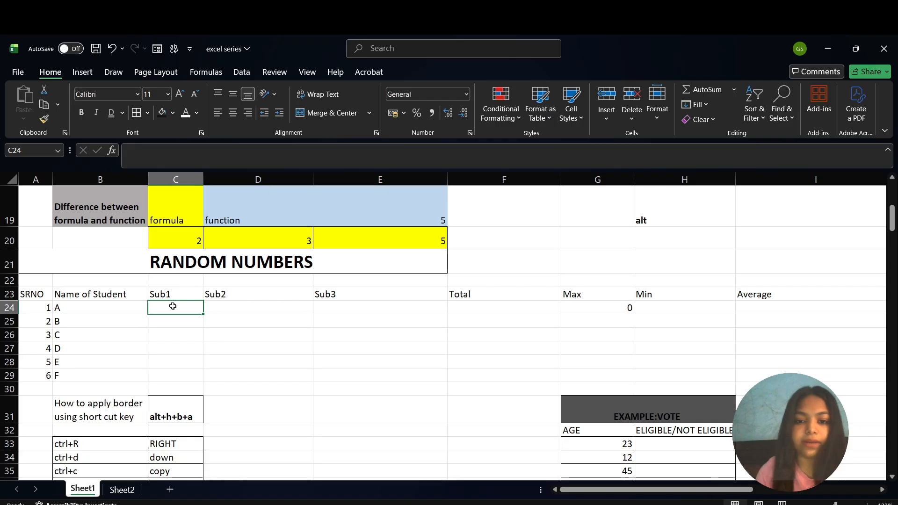
type("=rand")
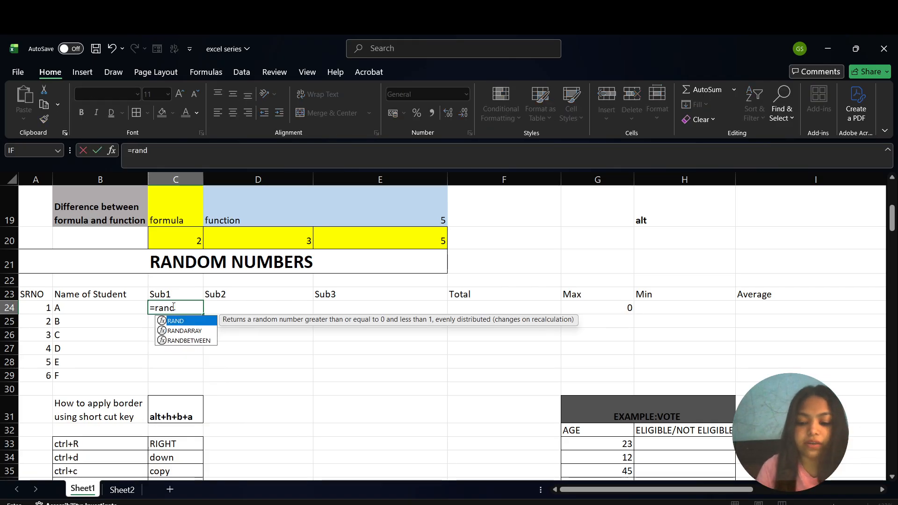
key("Down")
key("Down")
key("Tab")
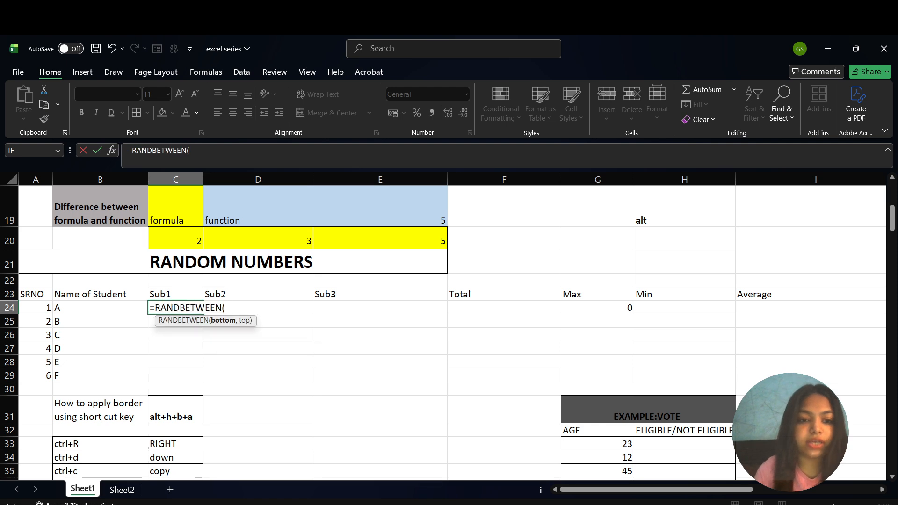
type("10")
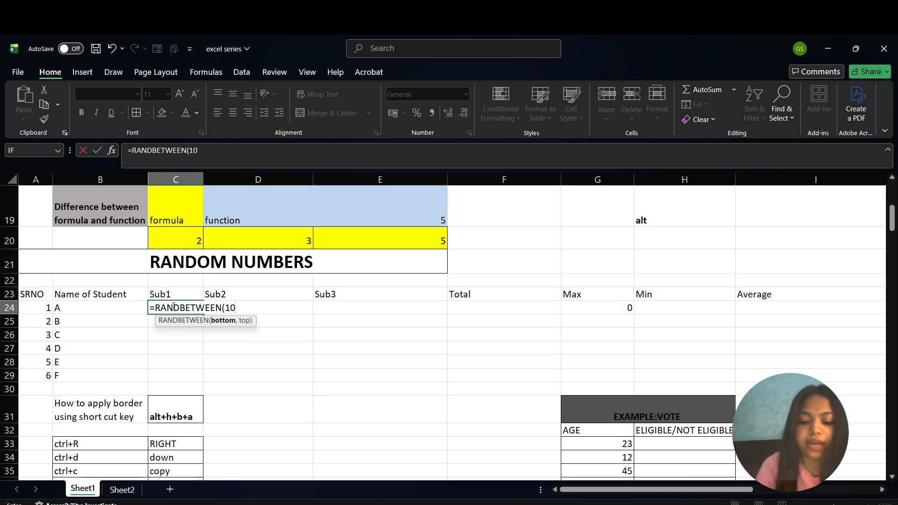
type(",")
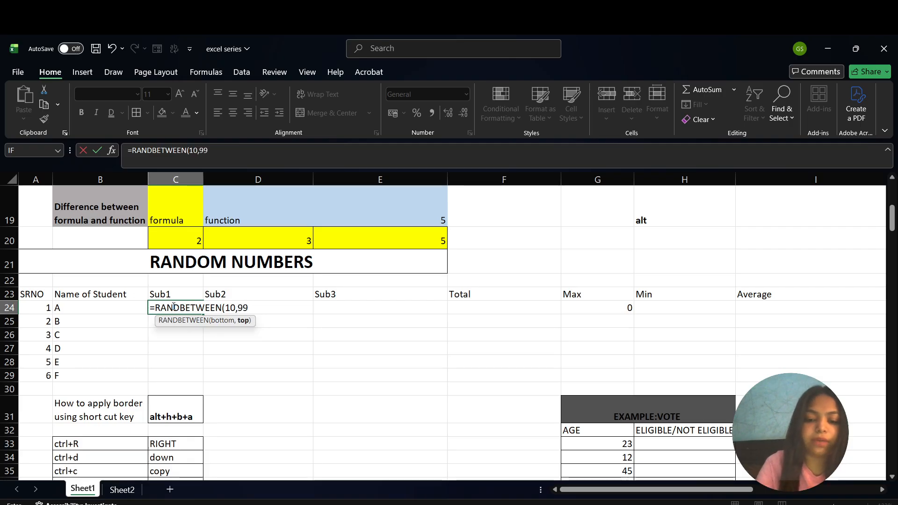
type("99")
key("Return")
- Fill the RANDBETWEEN formula from C24 down and across the Sub1, Sub2 and Sub3 columns to cover C24:E29
left_click(172, 306)
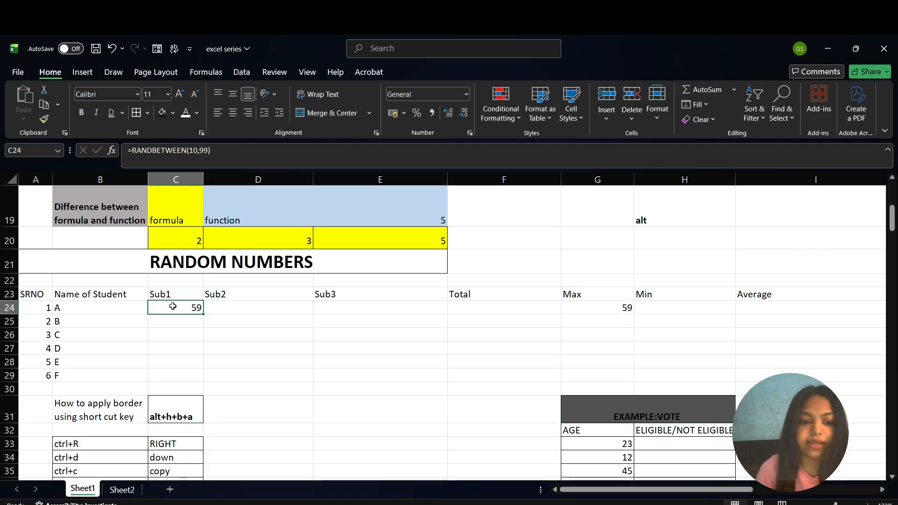
key("shift+Down")
key("shift+Down")
key("shift+Down")
key("shift+Down")
key("shift+Down")
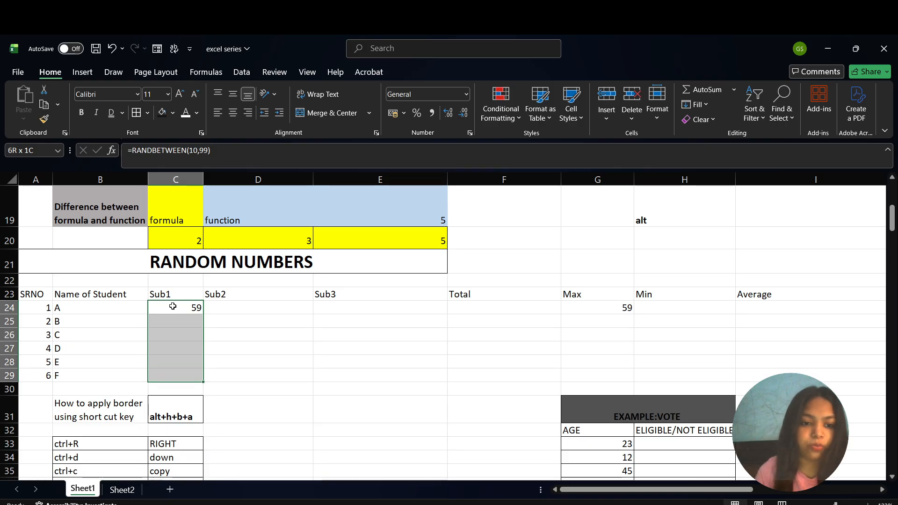
key("shift+Right")
key("shift+Right")
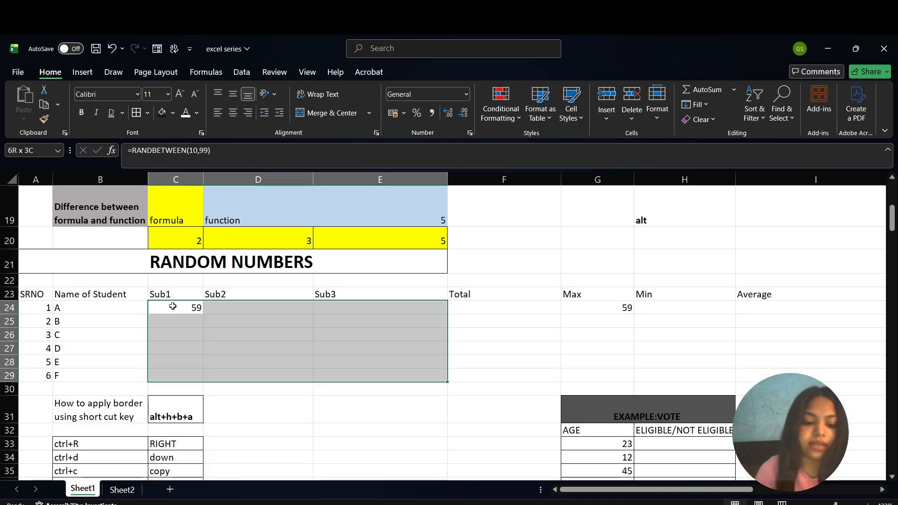
key("ctrl+d")
key("ctrl+r")
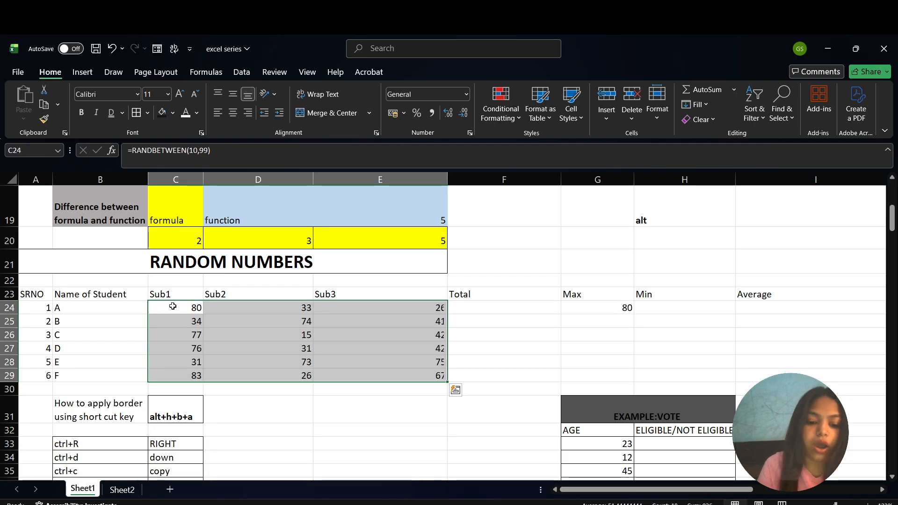
- Replace the random number formulas in C24:E29 with fixed values by copying the range and pasting values only over it
key("ctrl+c")
key("ctrl+v")
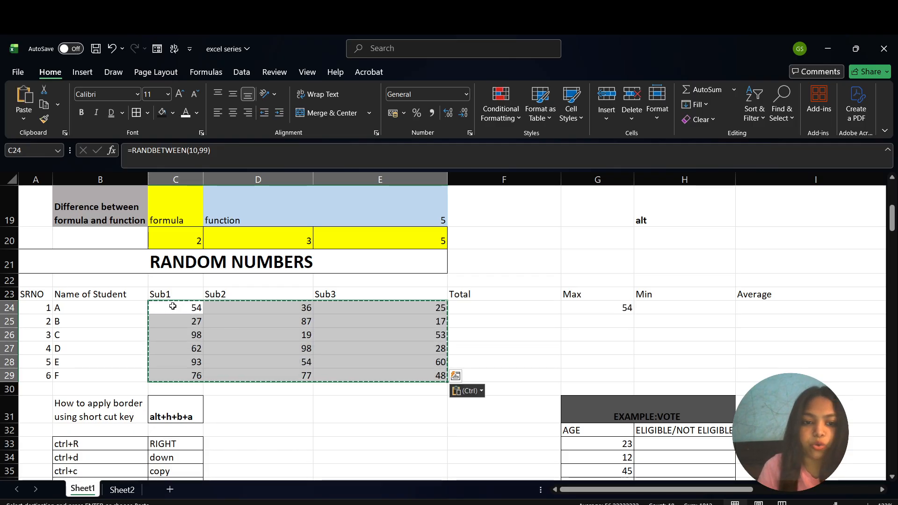
left_click(24, 118)
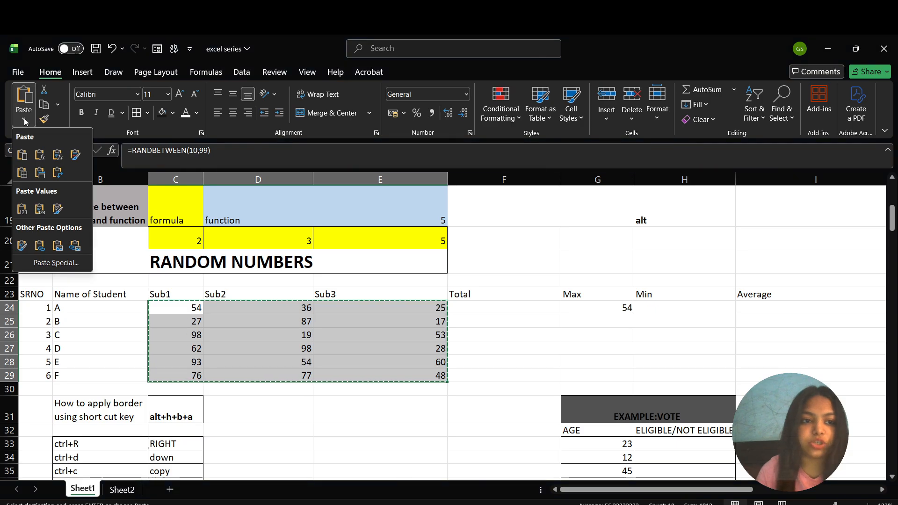
left_click(22, 208)
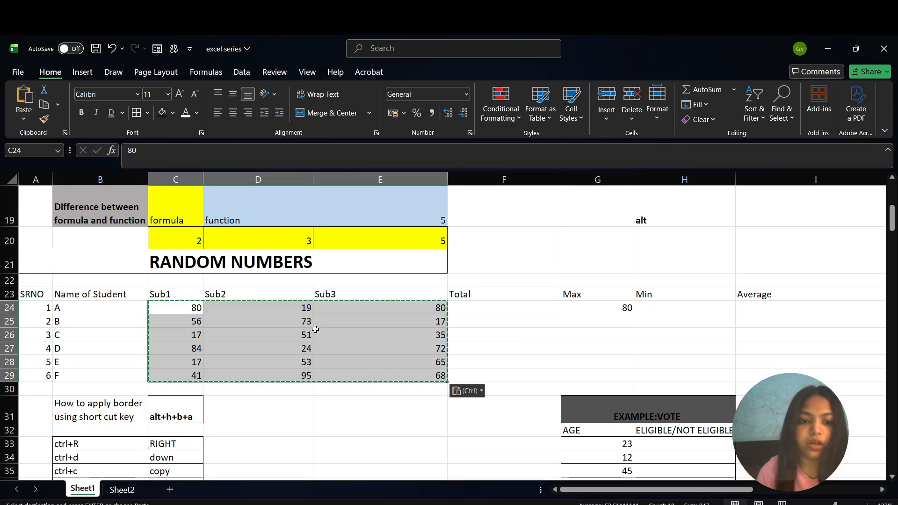
key("Escape")
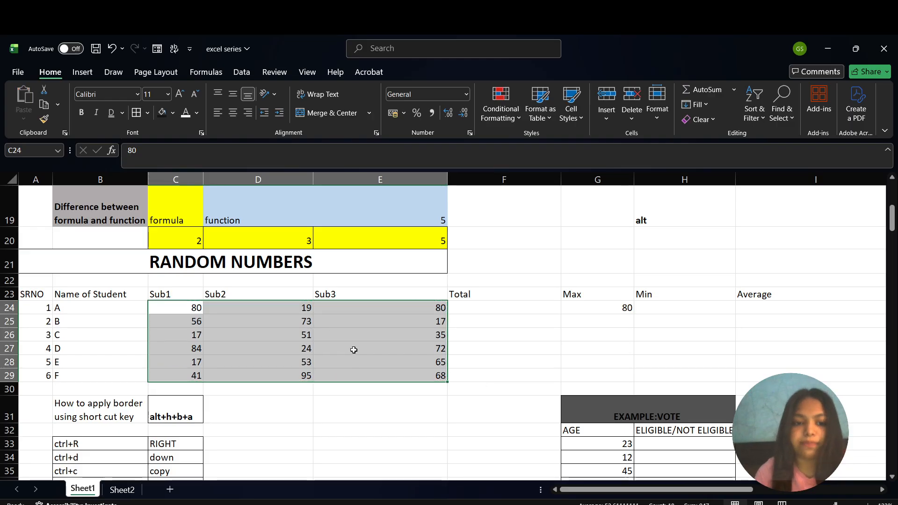
left_click(309, 406)
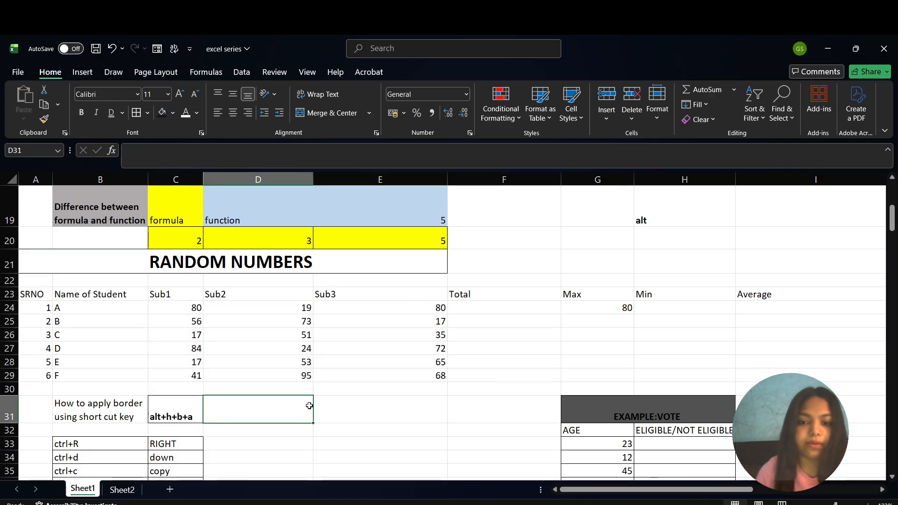
- Apply All Borders to the whole student marks table, A23:K29
double_click(36, 300)
left_click(113, 347)
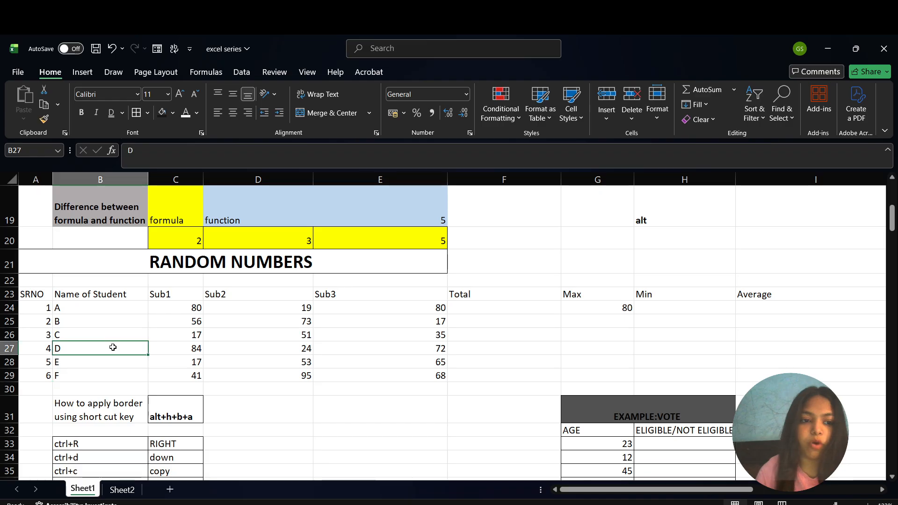
left_click(46, 312)
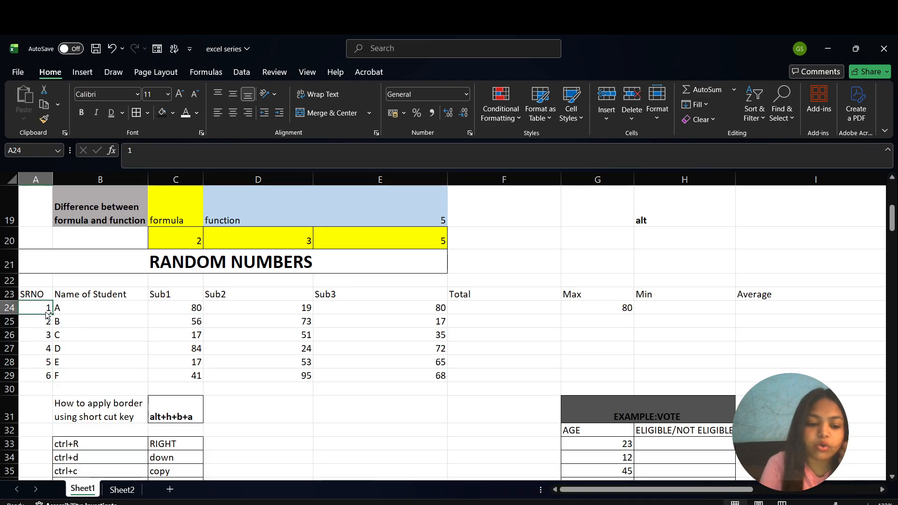
key("ctrl+a")
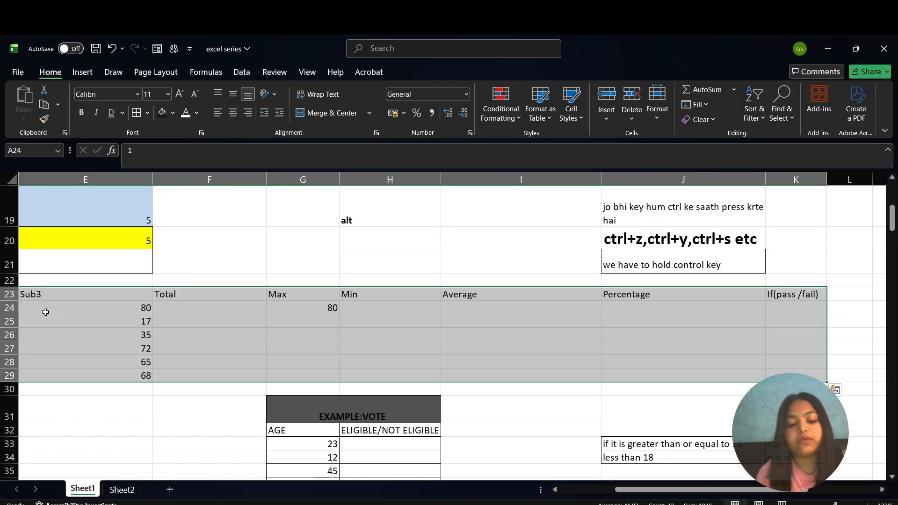
key("alt")
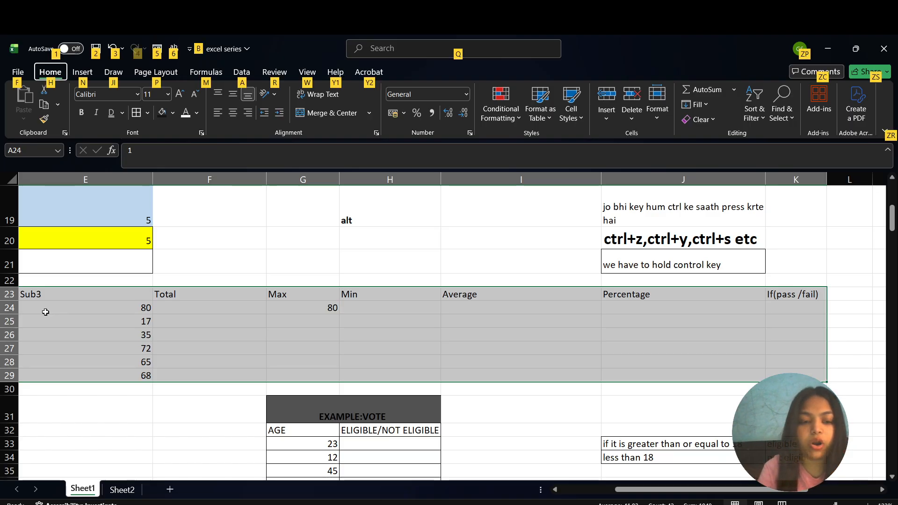
key("h")
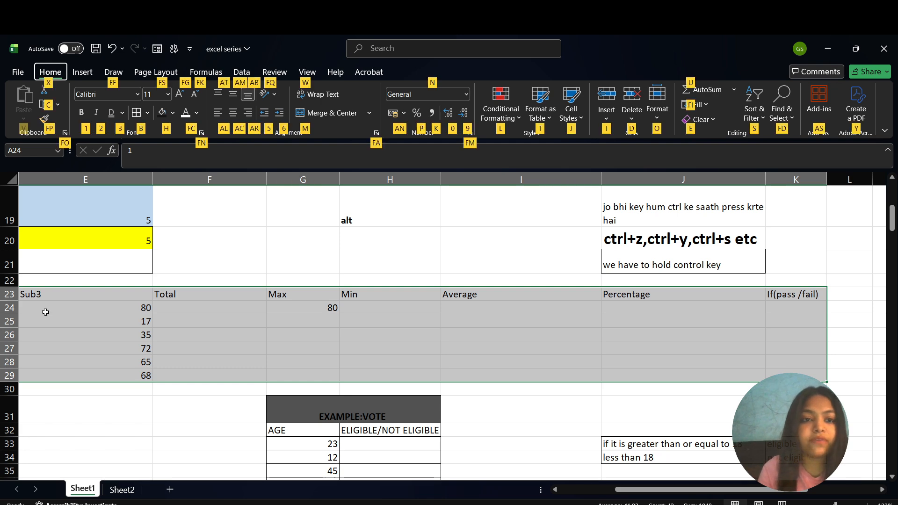
key("b")
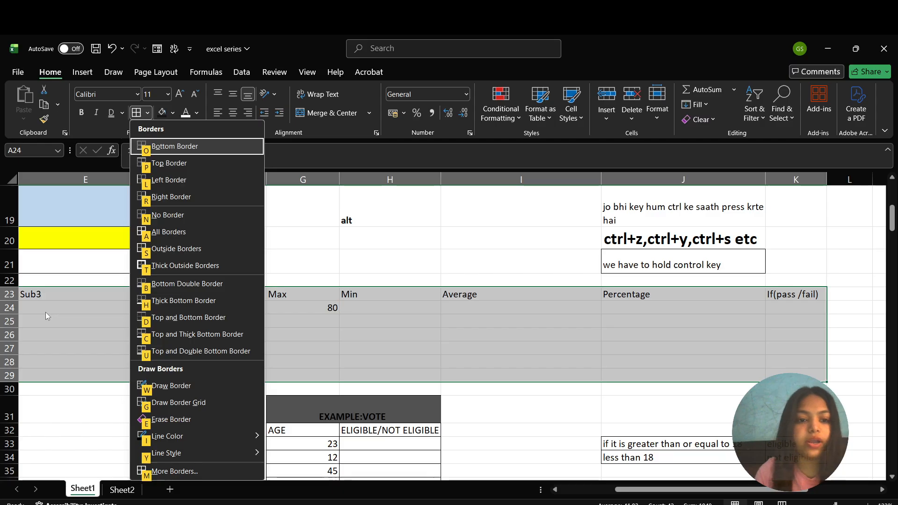
key("a")
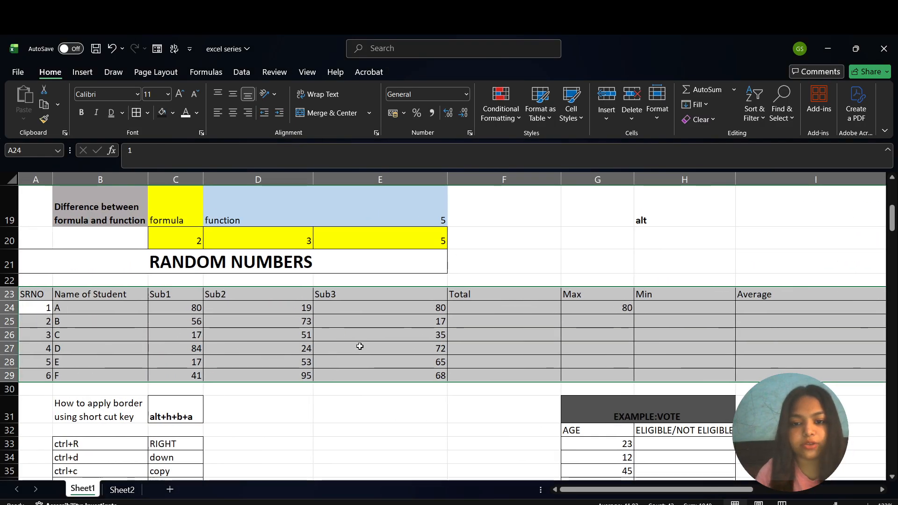
left_click(521, 345)
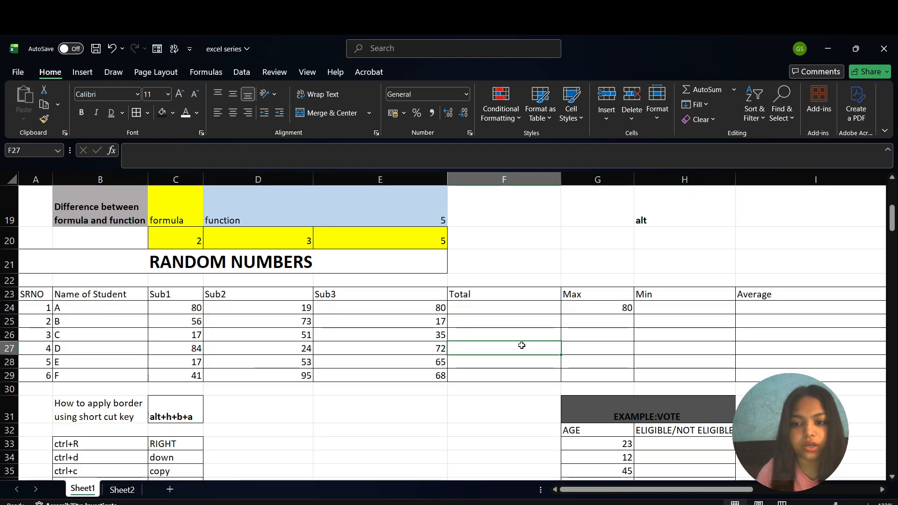
- Make the table's header row bold from SRNO to If(pass /fail), A23:K23
left_click(34, 295)
key("shift+Right")
key("shift+Right")
key("shift+Right")
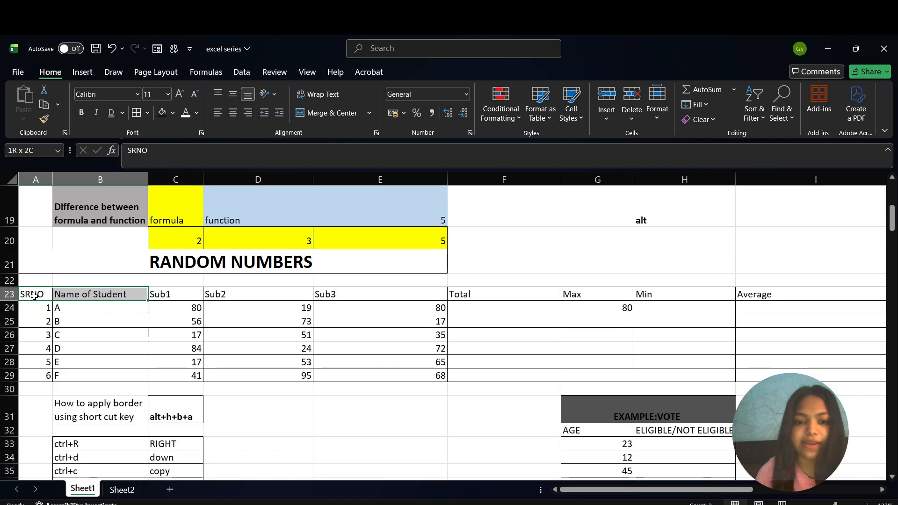
key("shift+Right")
key("shift+Right")
key("shift+Right")
key("shift+Right")
key("shift+Right")
key("shift+Right")
key("shift+Right")
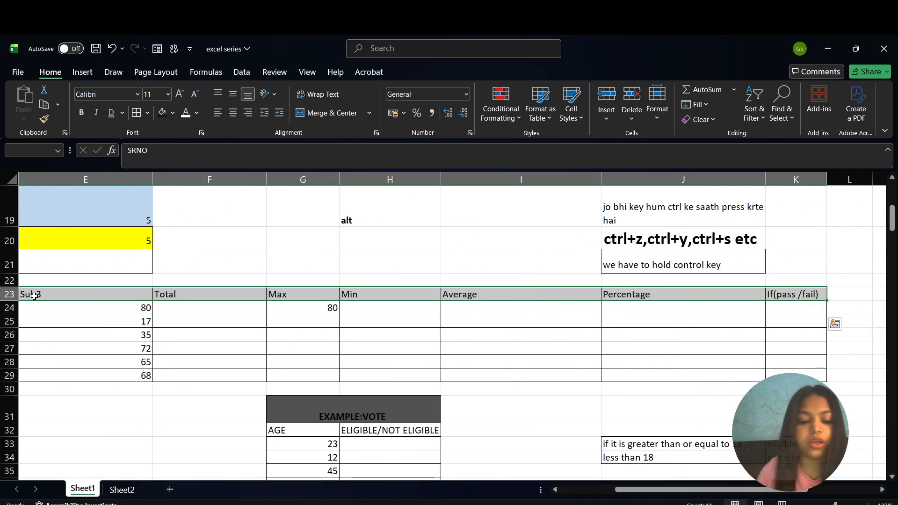
key("alt")
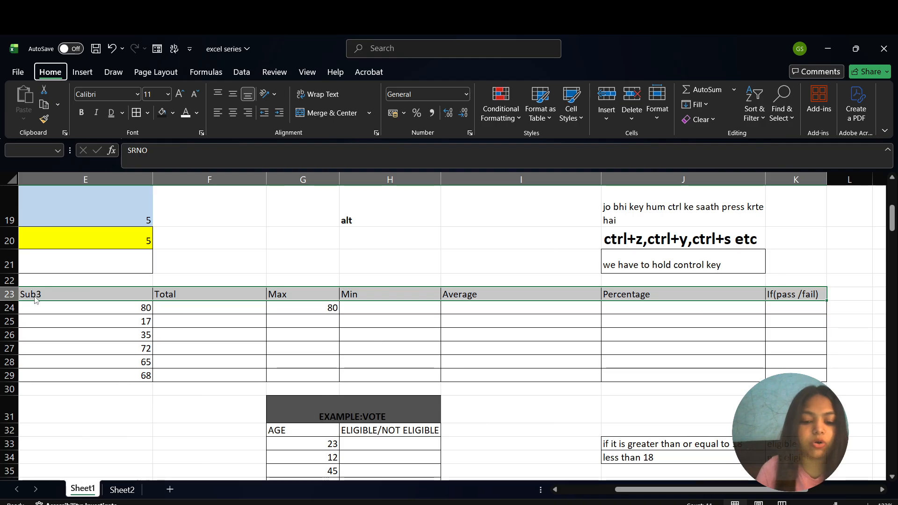
key("h")
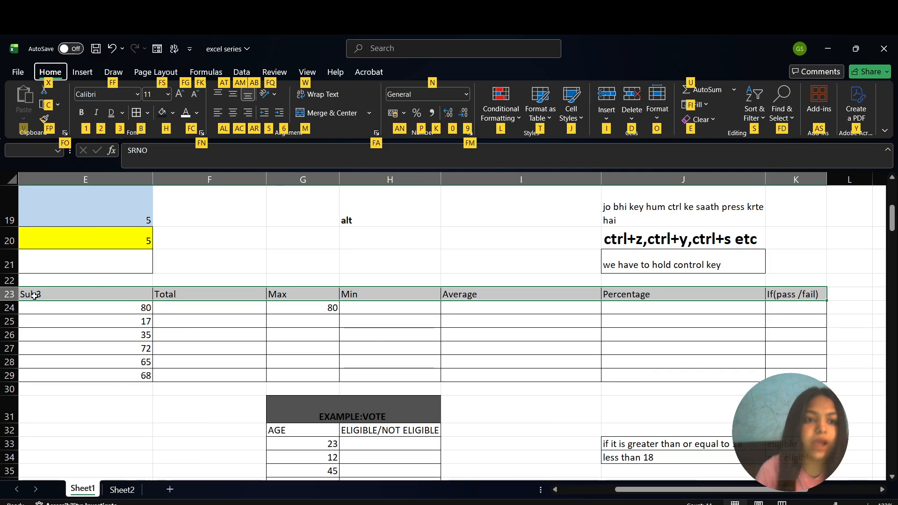
key("1")
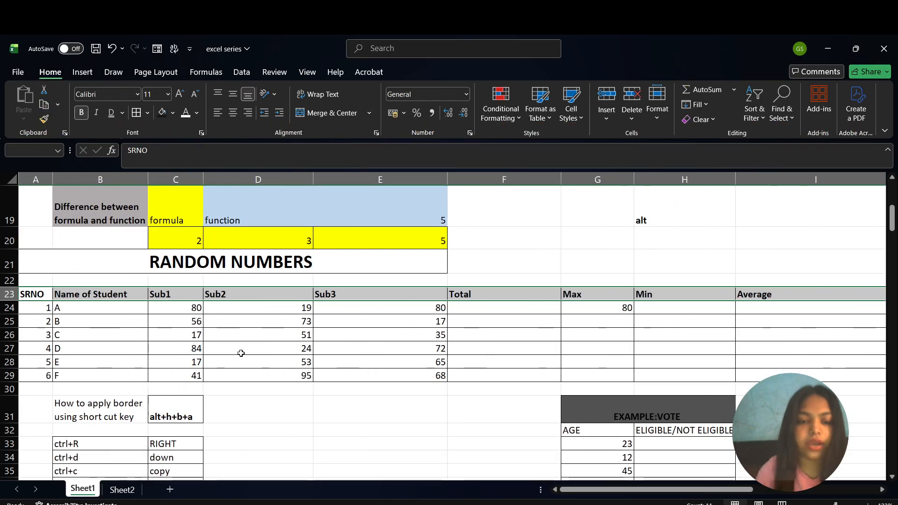
- Calculate student A's Total in F24 with =SUM(C24:E24), keeping the cell selected
scroll(436, 339, "right", 6)
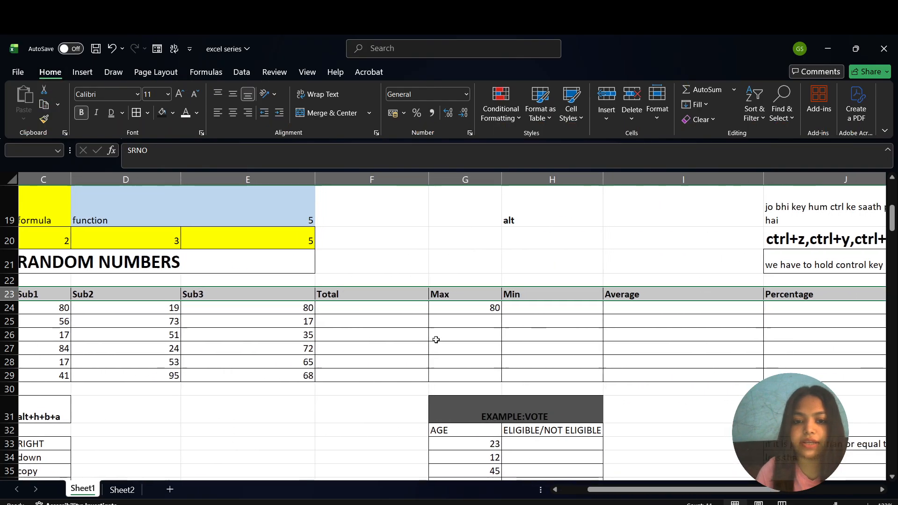
scroll(436, 339, "left", 3)
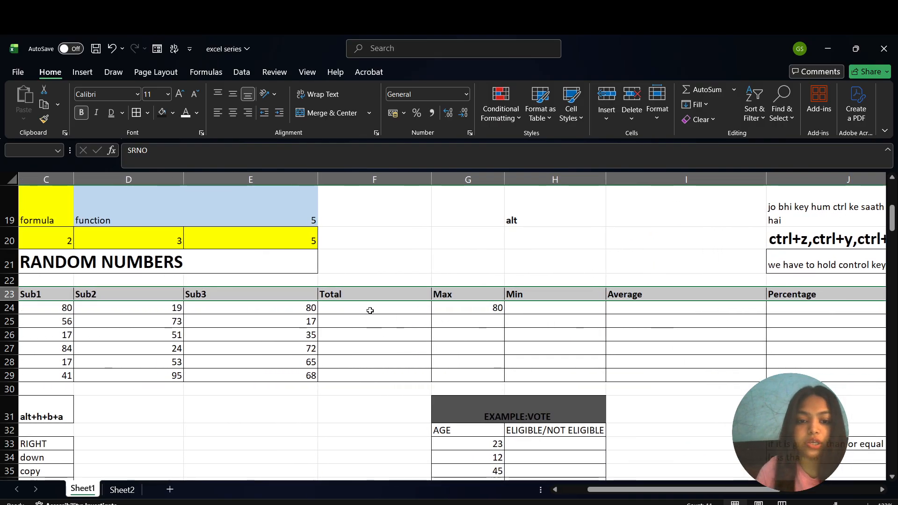
left_click(370, 311)
scroll(370, 310, "left", 2)
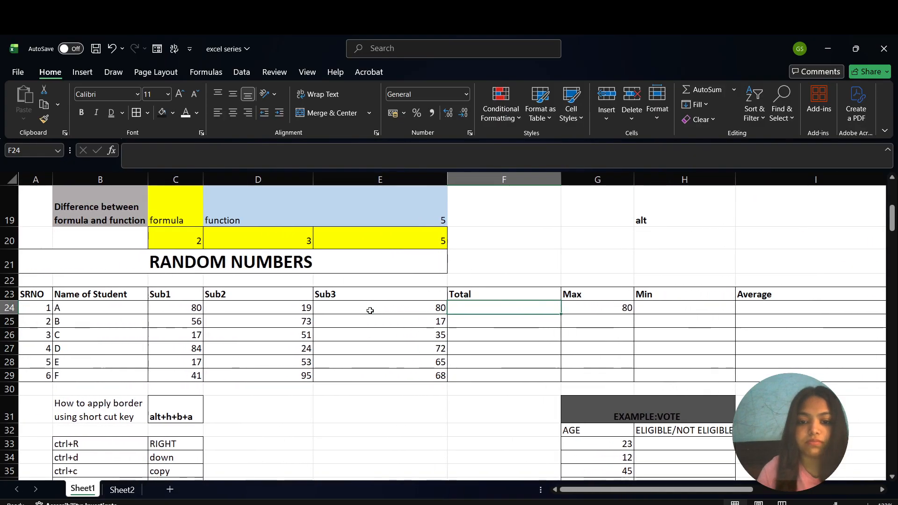
type("=su")
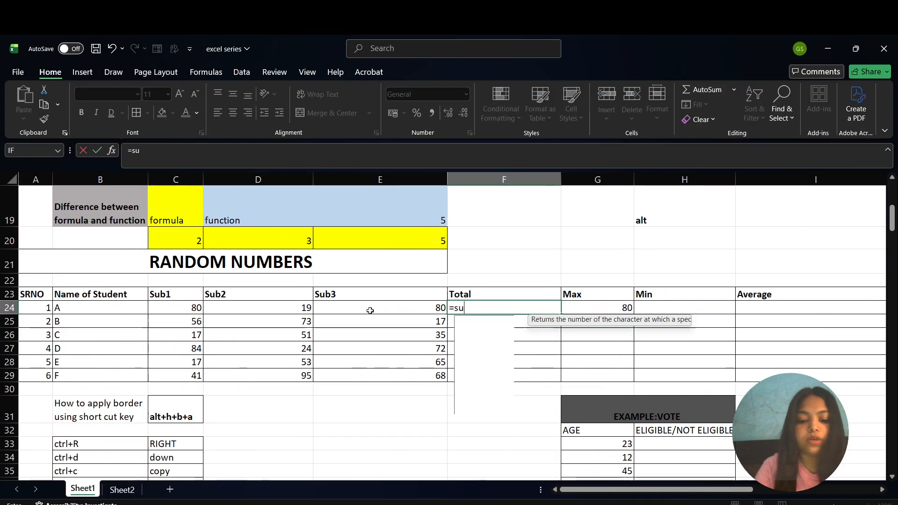
type("m")
key("Tab")
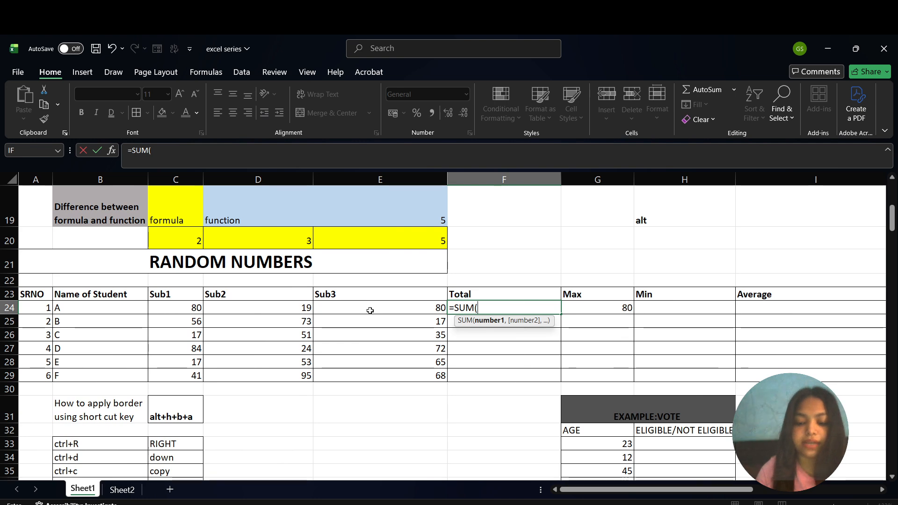
key("Left")
key("Left")
key("Left")
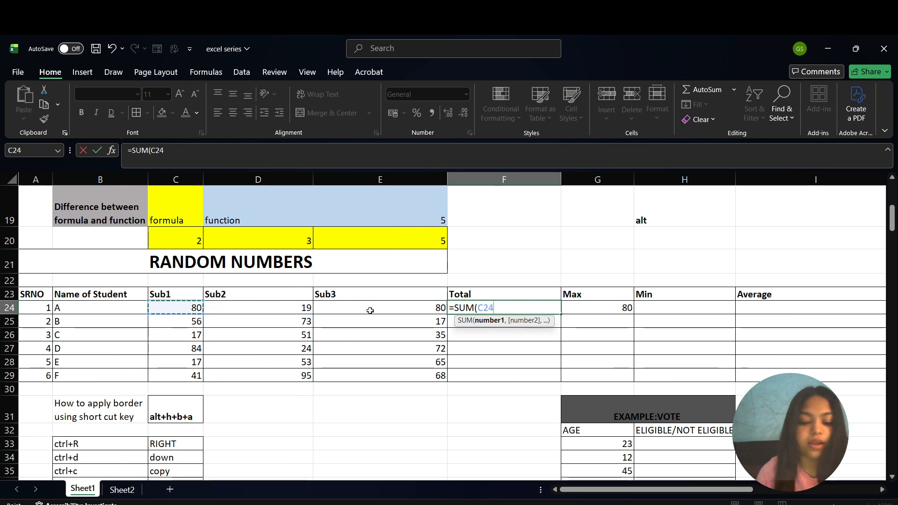
key("shift+Right")
key("shift+Right")
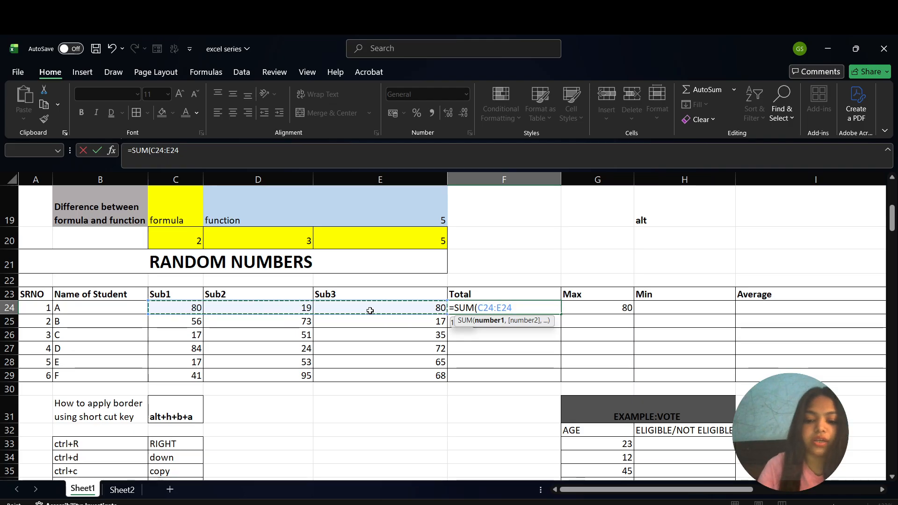
key("ctrl+Return")
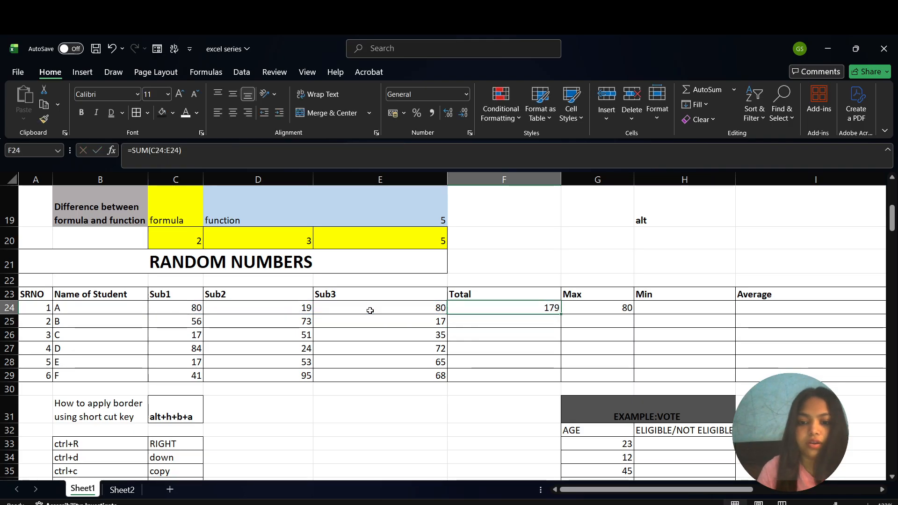
- Fill the Total formula from F24 down to F29 for the remaining students
key("shift+Down")
key("shift+Down")
key("shift+Down")
key("shift+Down")
key("shift+Down")
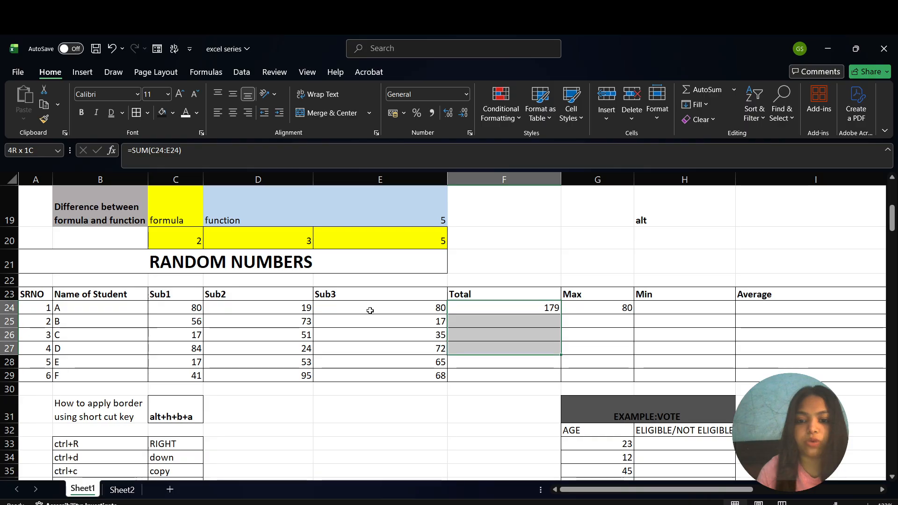
key("ctrl+d")
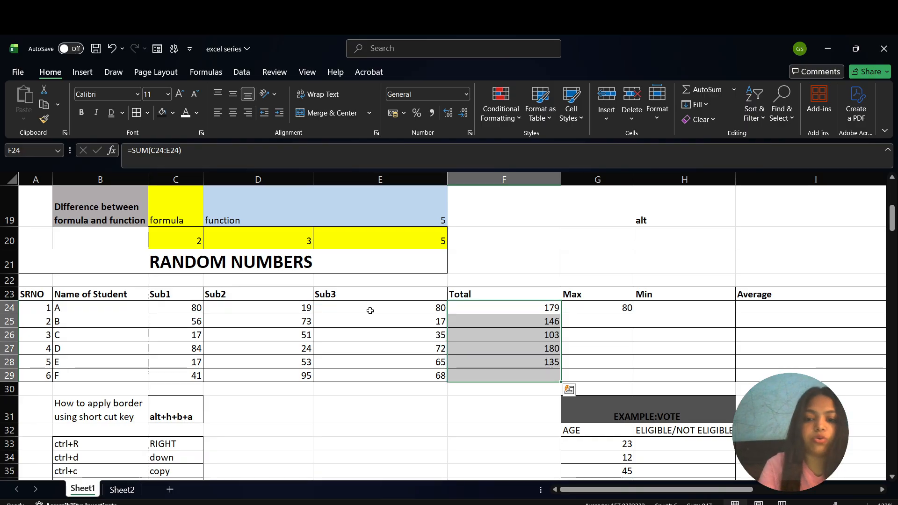
left_click(510, 416)
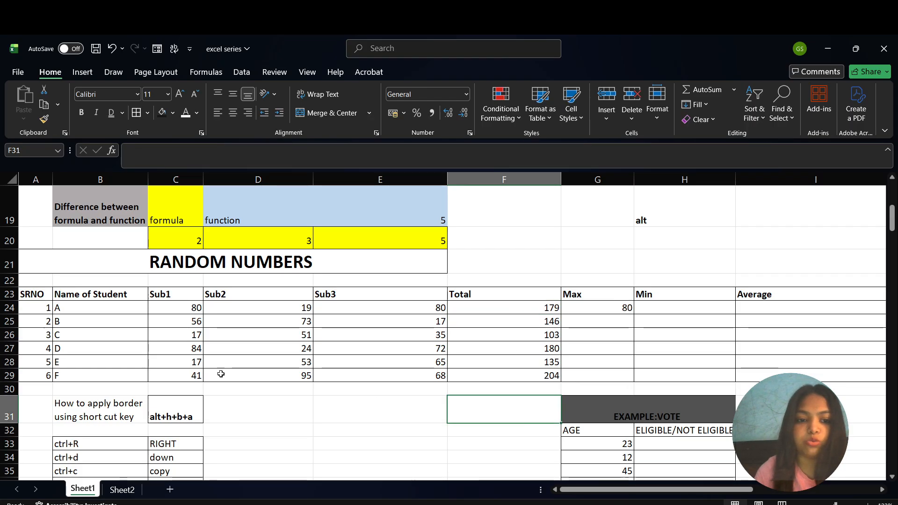
scroll(201, 369, "down", 1)
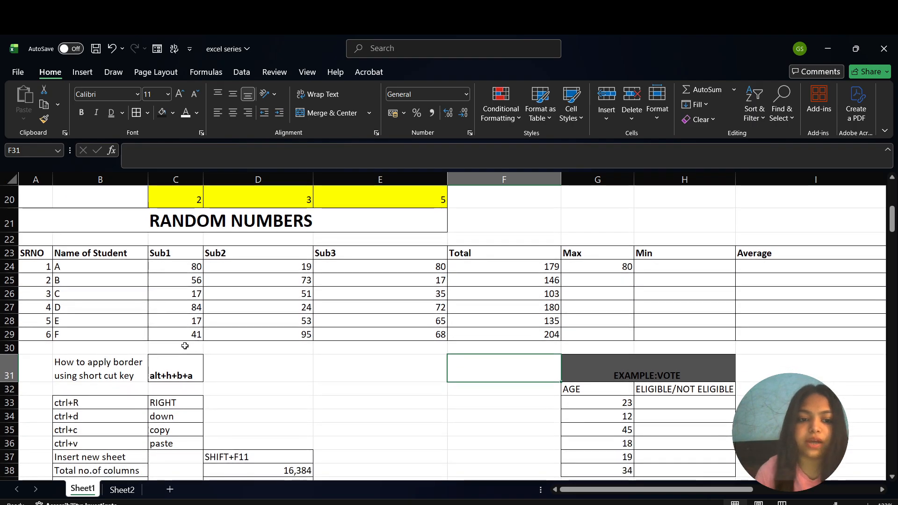
left_click(184, 345)
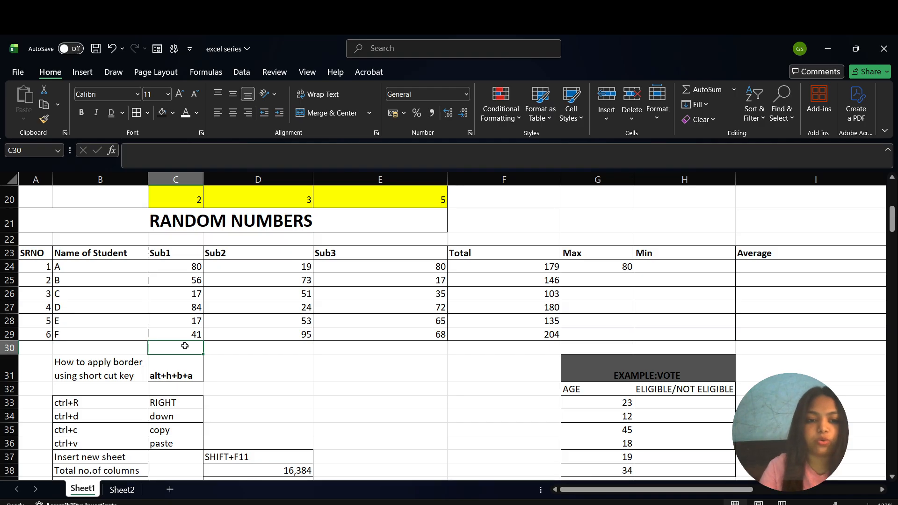
double_click(184, 345)
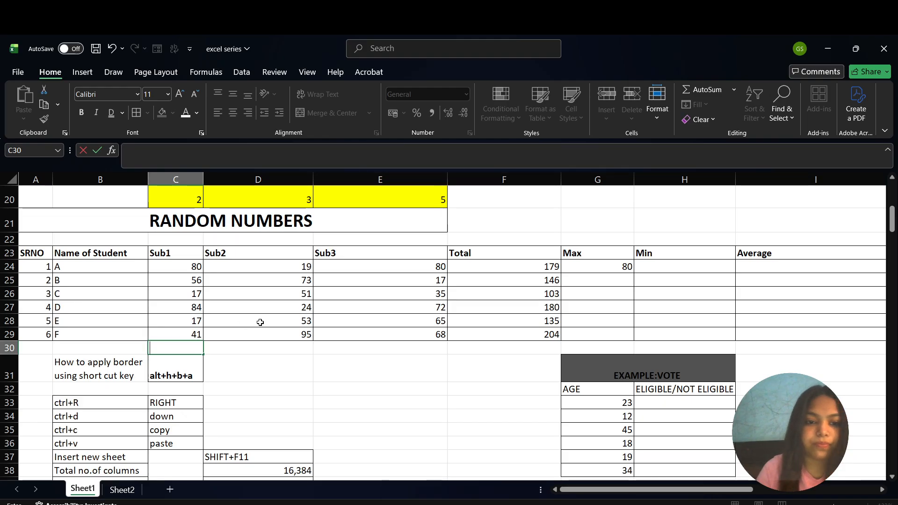
left_click(248, 349)
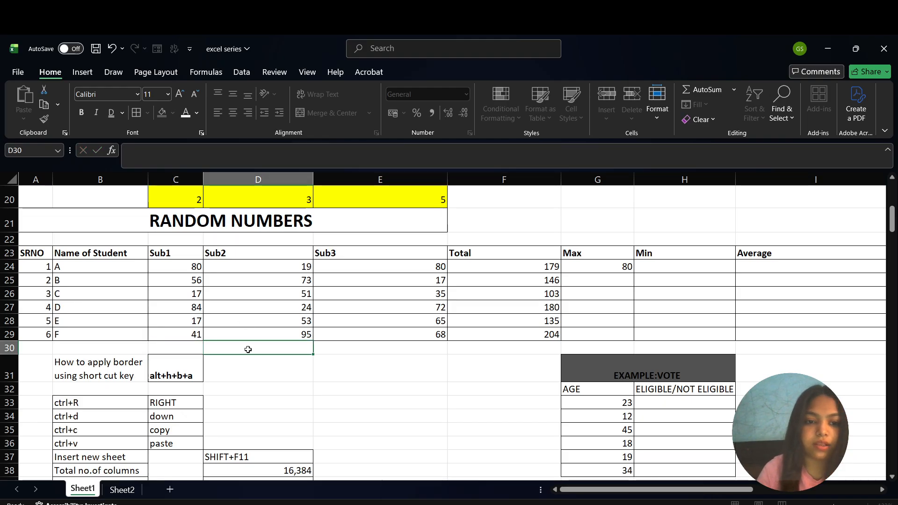
left_click(167, 347)
type("=")
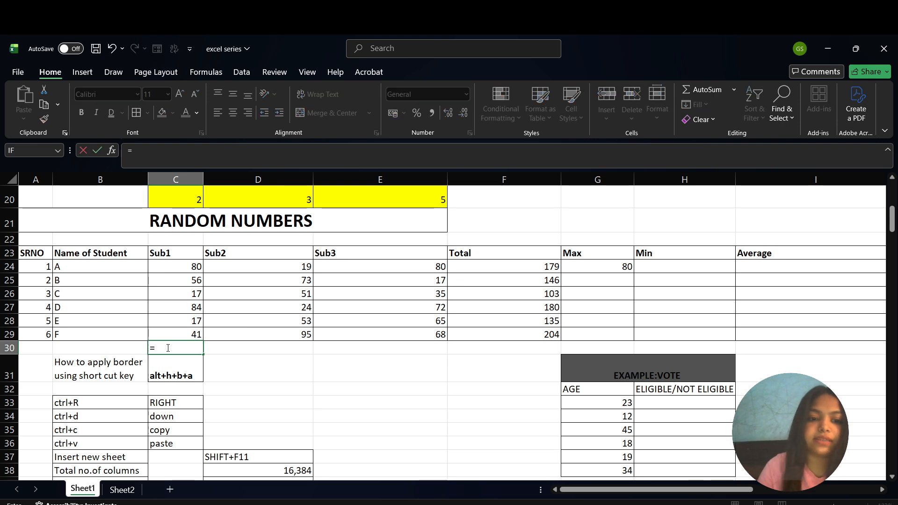
left_click(177, 264)
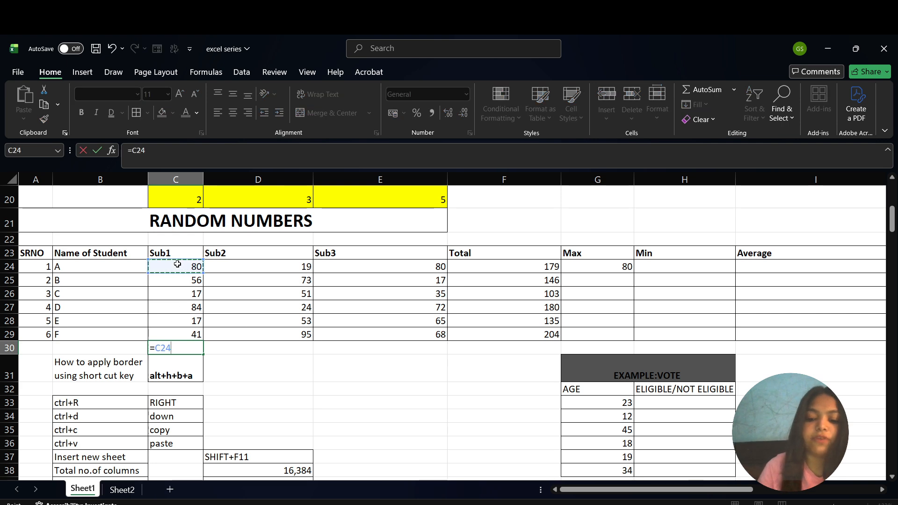
type("+")
key("Down")
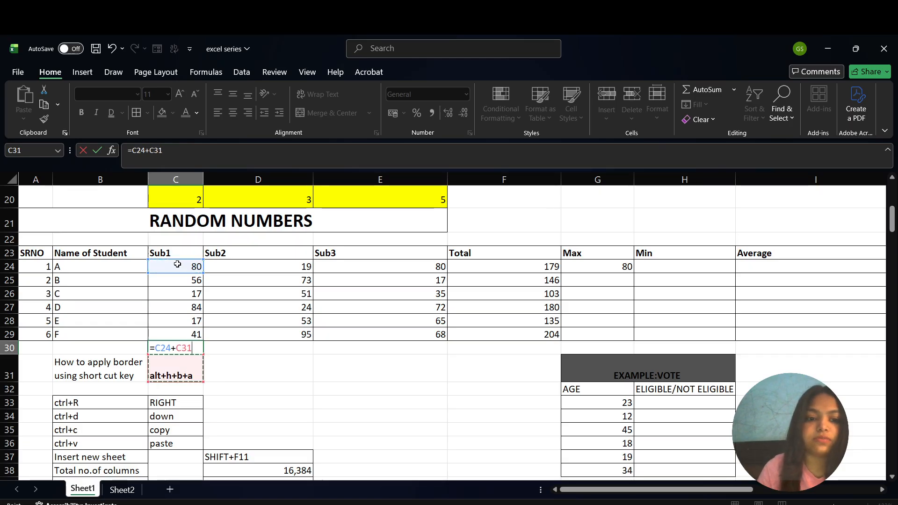
key("Up")
key("Up")
key("Up")
key("Up")
key("Up")
key("Up")
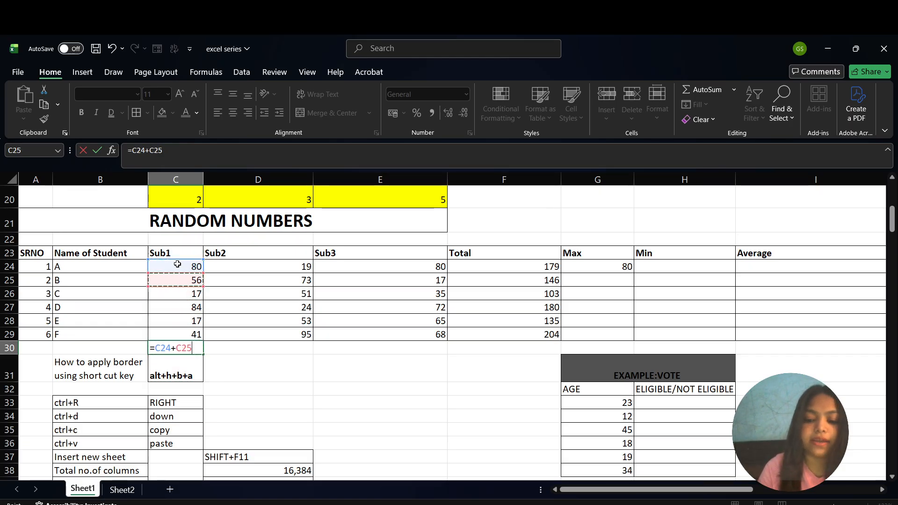
type("+")
key("BackSpace")
key("BackSpace")
key("BackSpace")
key("BackSpace")
key("BackSpace")
key("BackSpace")
key("BackSpace")
key("BackSpace")
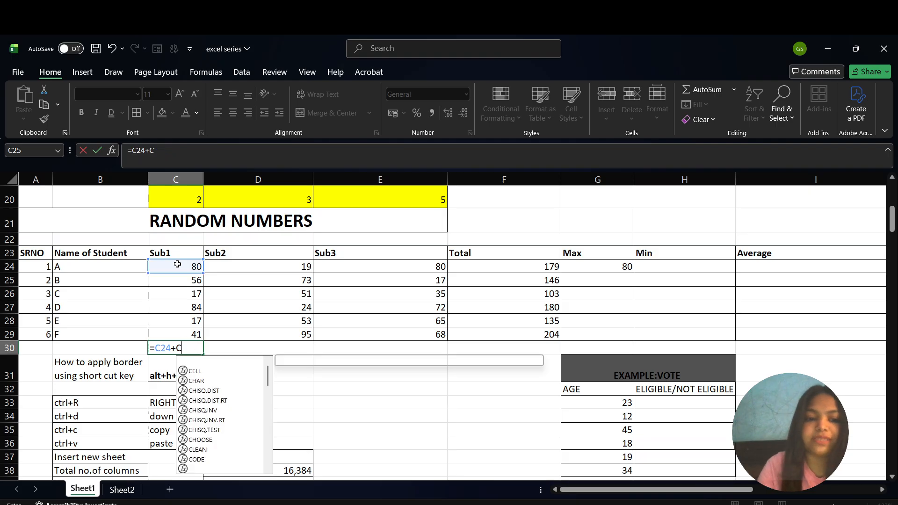
key("Escape")
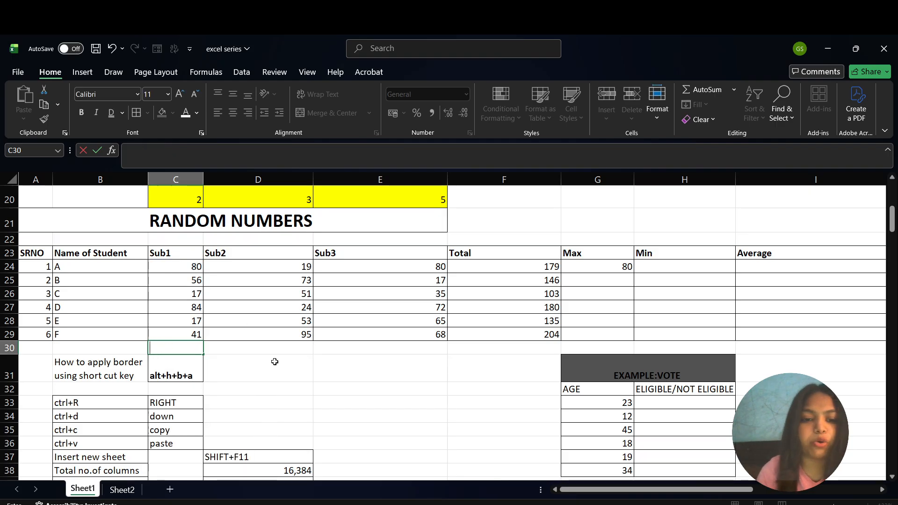
left_click(286, 351)
scroll(287, 352, "right", 2)
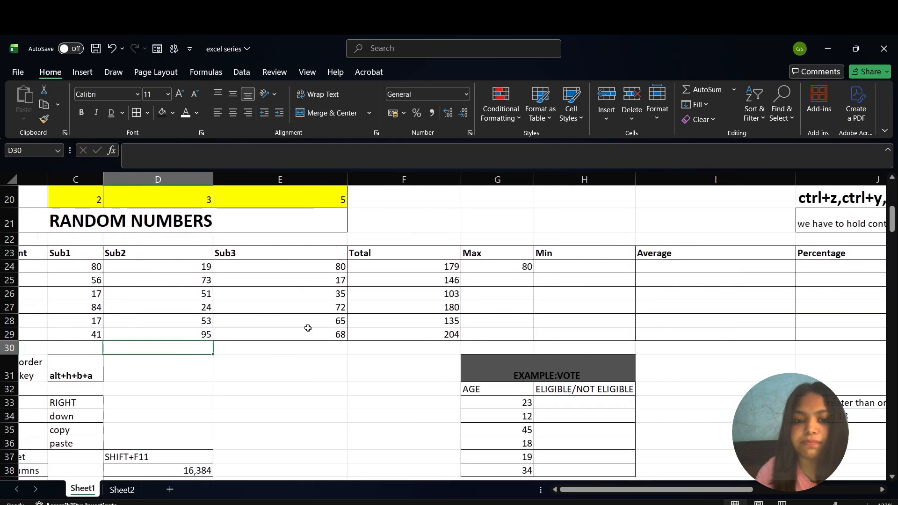
scroll(349, 301, "right", 1)
double_click(399, 270)
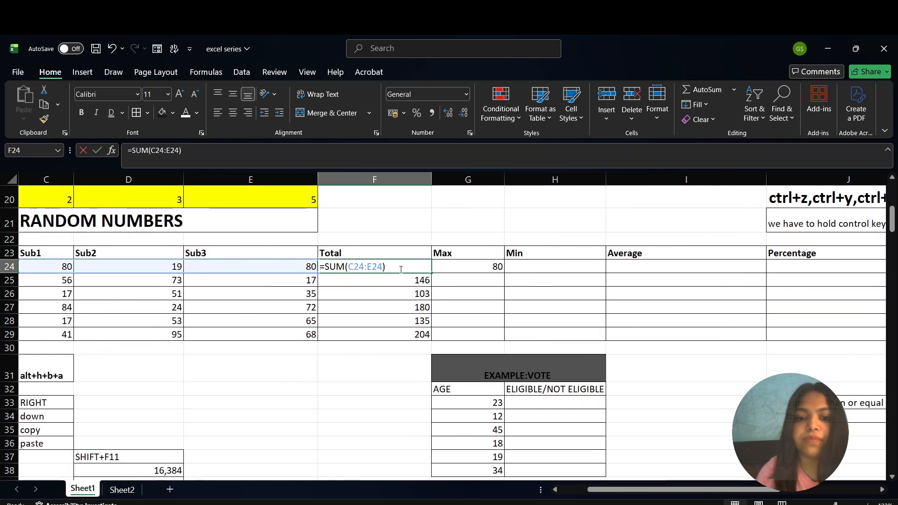
key("Escape")
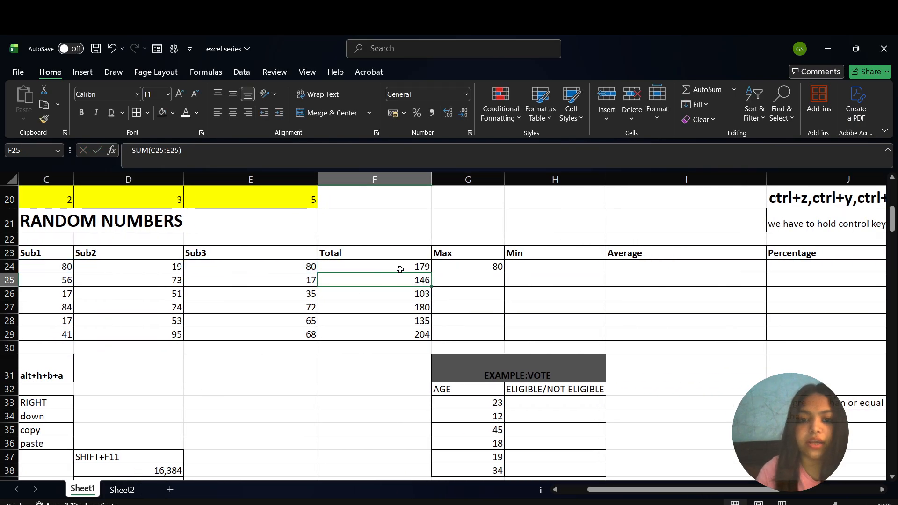
- Re-enter student A's Max in G24 as =MAX(C24:E24)
left_click(463, 265)
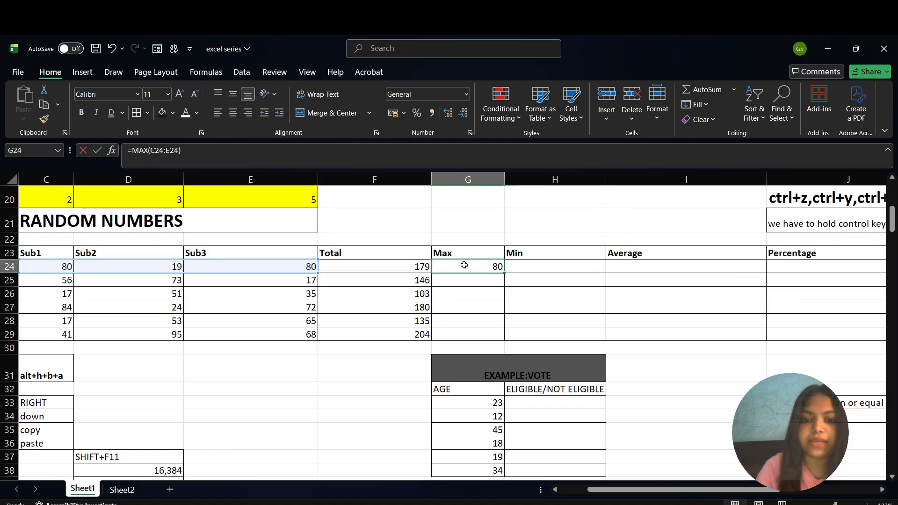
type("=max")
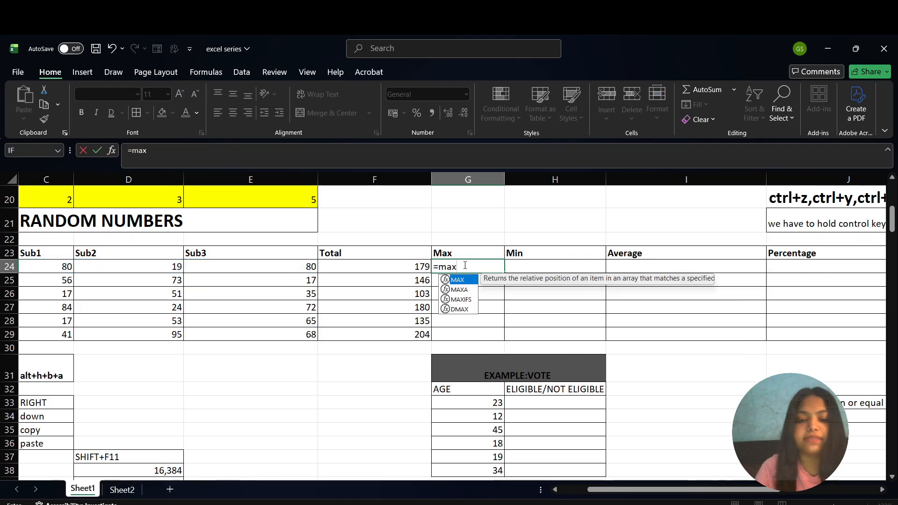
key("Down")
key("Tab")
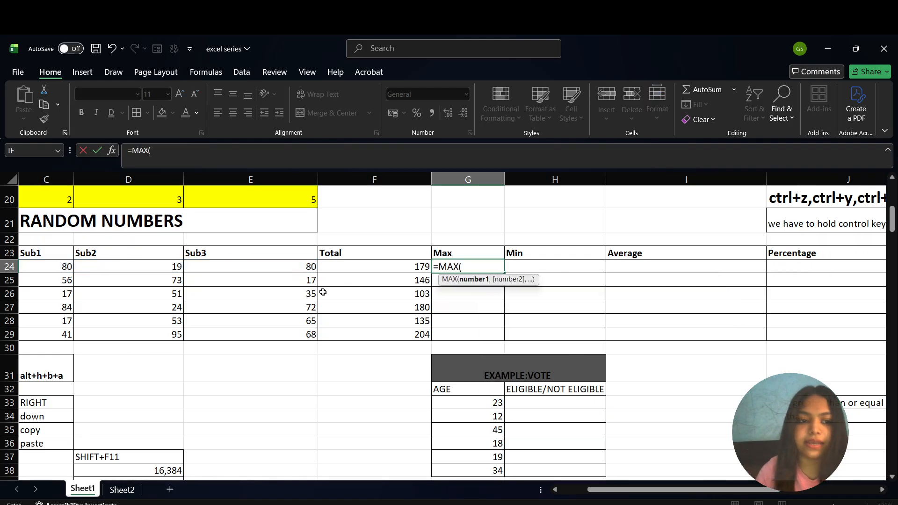
scroll(321, 290, "left", 5)
left_click(172, 266)
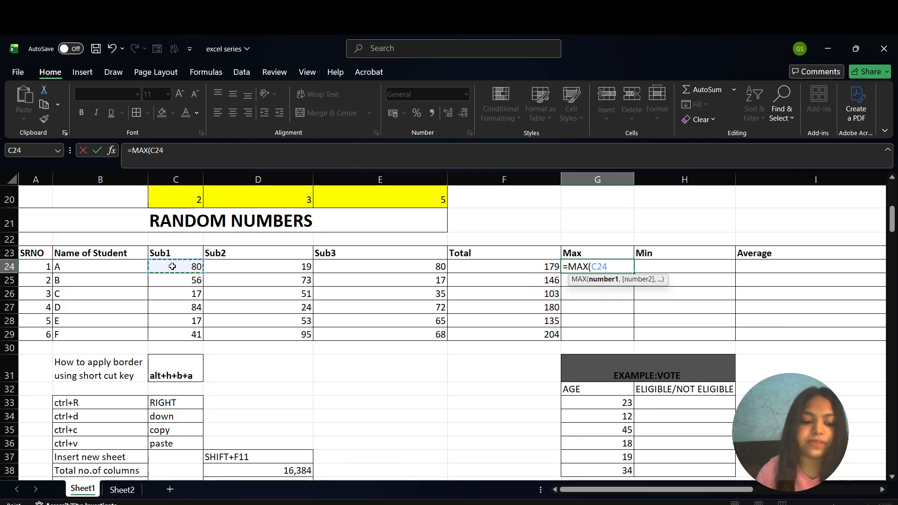
key("shift+Right")
key("shift+Right")
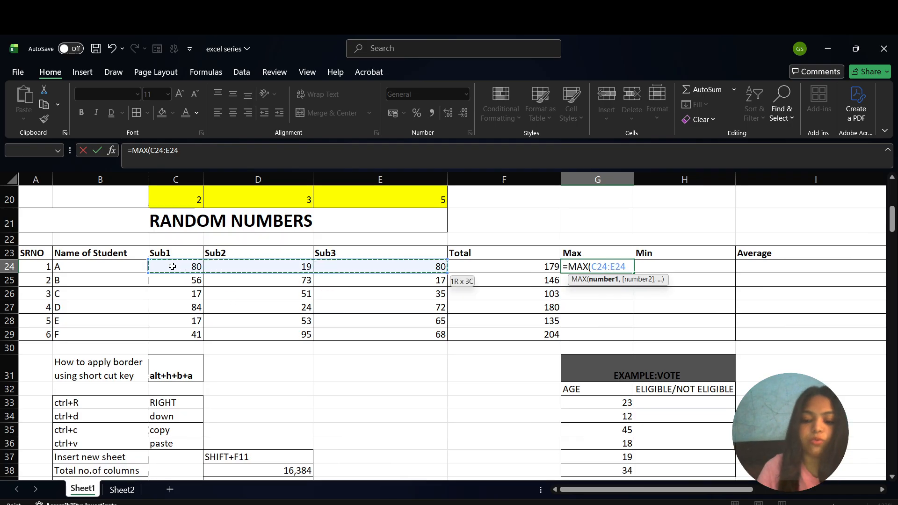
type(")")
key("Return")
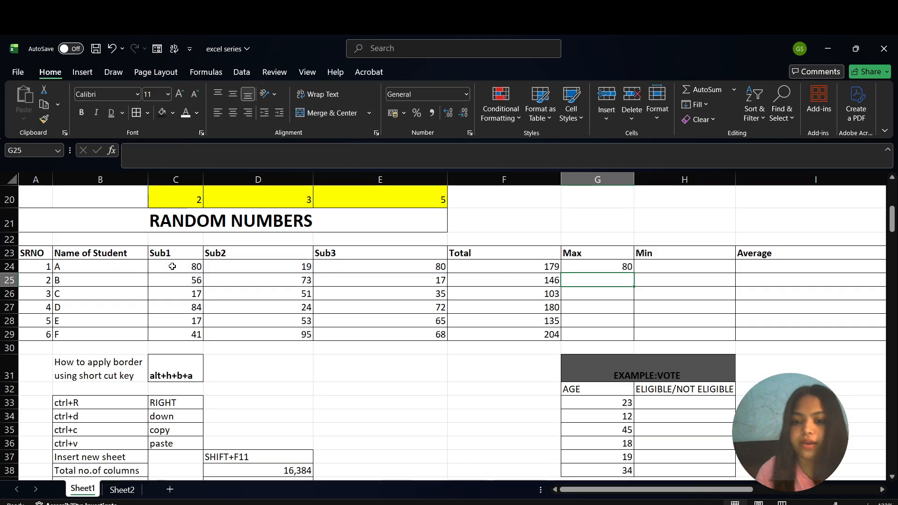
- Fill the Max formula from G24 down to G29 for the other students
key("Up")
key("shift+Down")
key("shift+Down")
key("shift+Down")
key("shift+Down")
key("shift+Down")
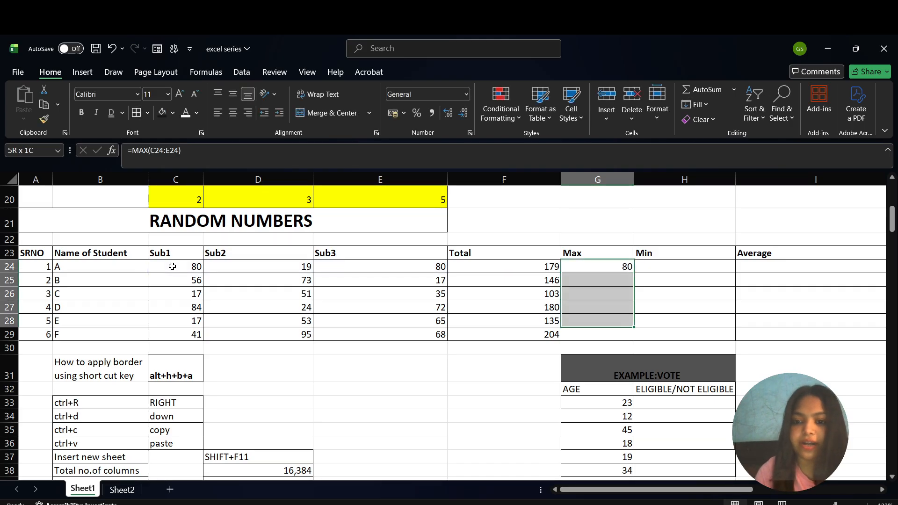
key("ctrl+d")
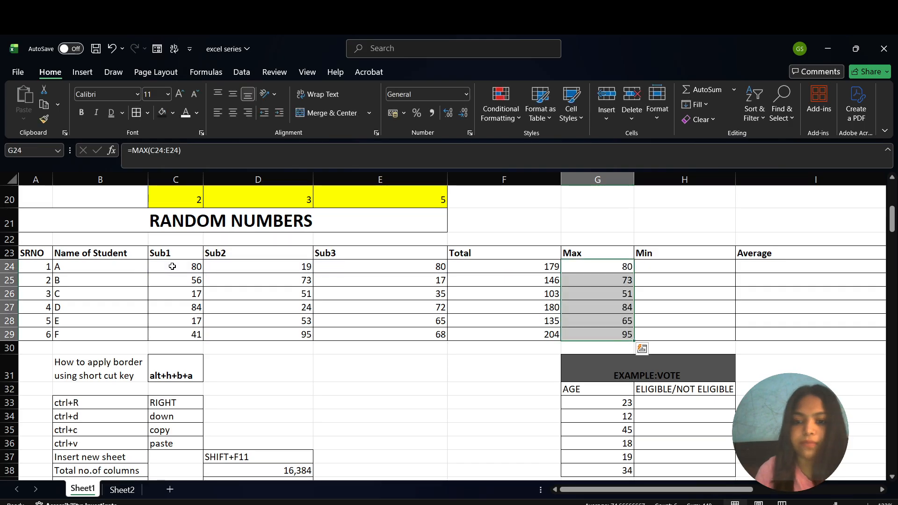
- Calculate student A's Min in H24 with =MIN(C24:E24)
scroll(173, 262, "right", 3)
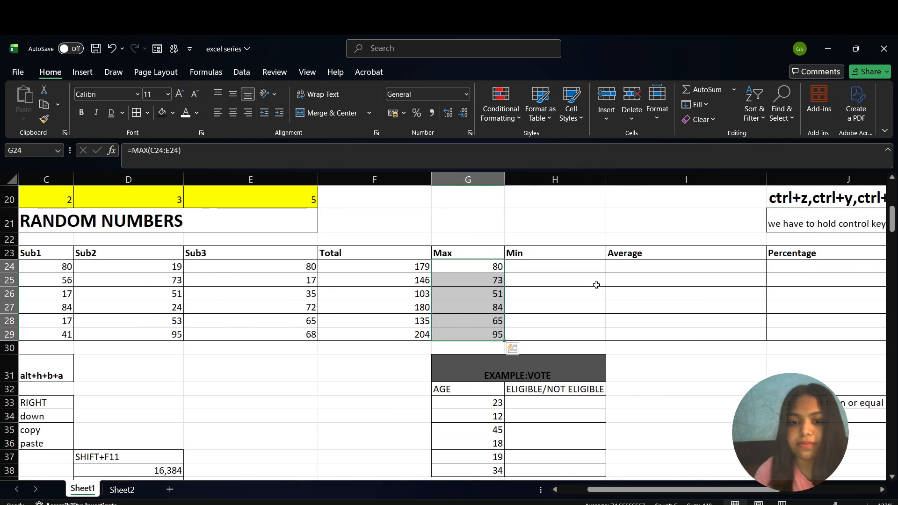
left_click(556, 272)
type("=min")
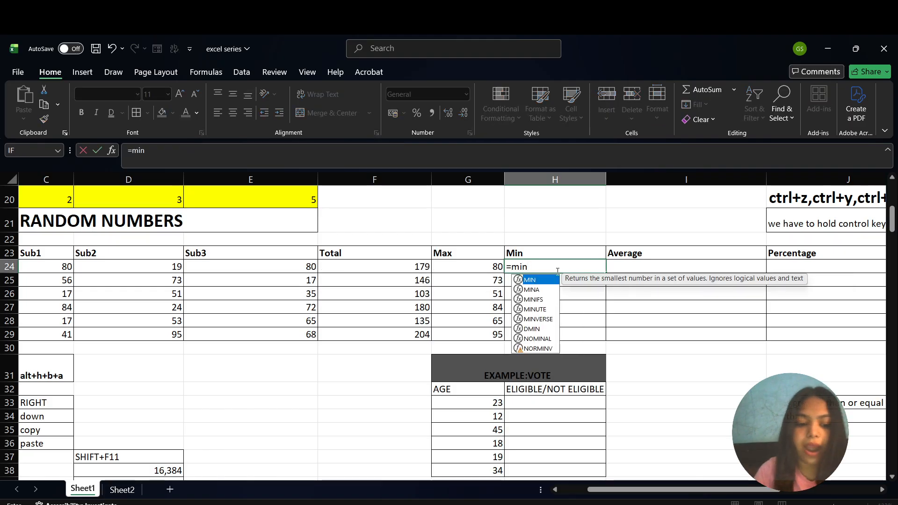
key("Tab")
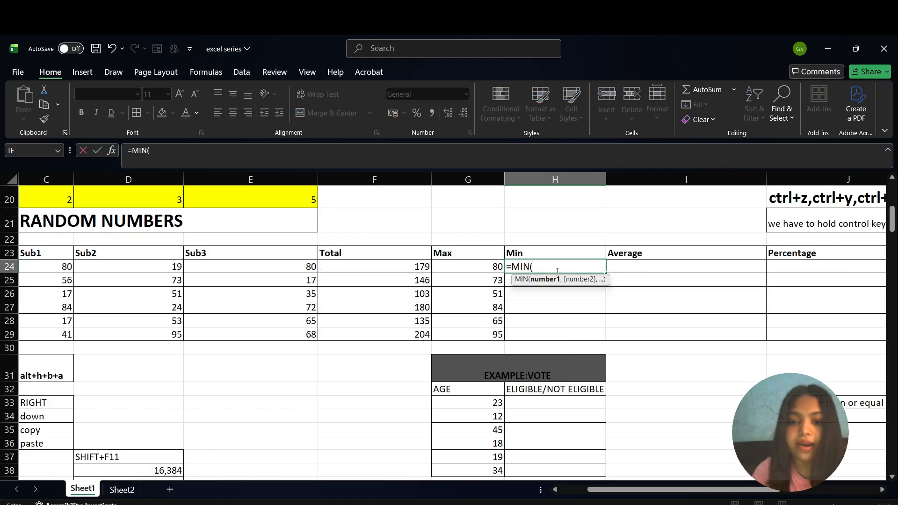
left_click(53, 265)
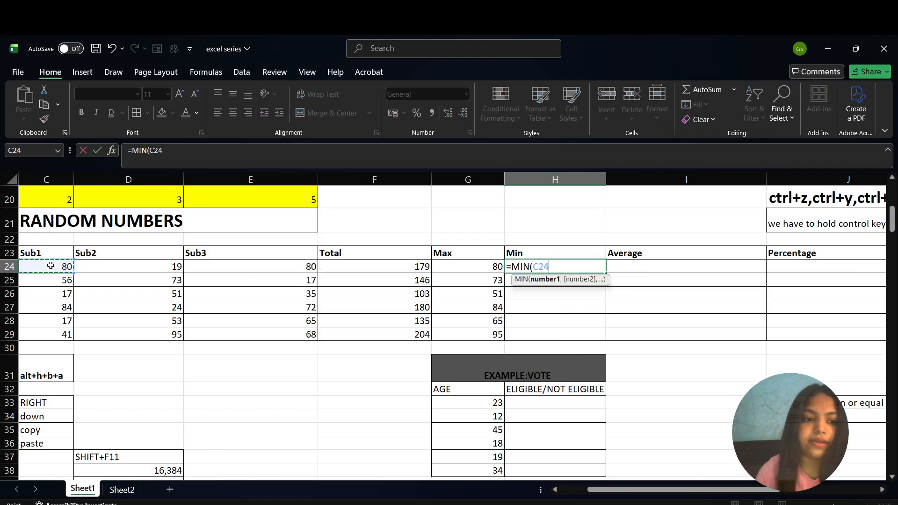
left_click_drag(50, 265, 306, 268)
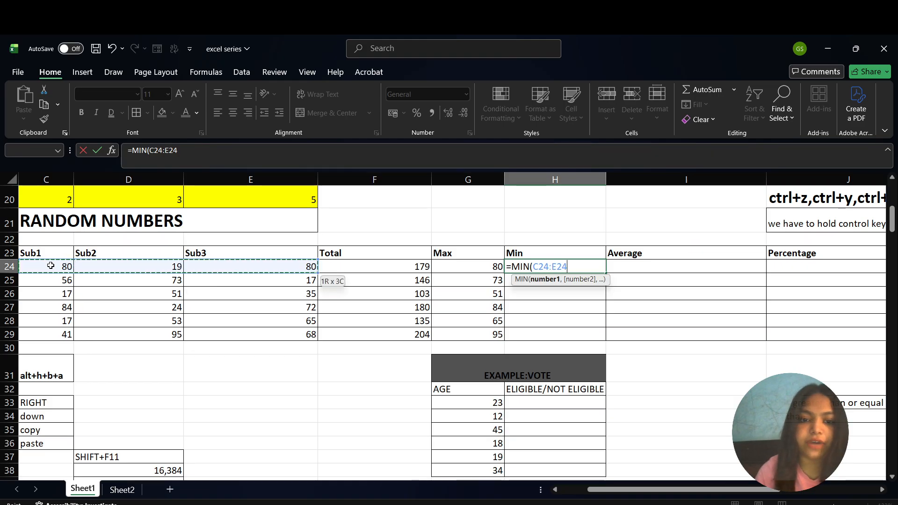
type(")")
key("Return")
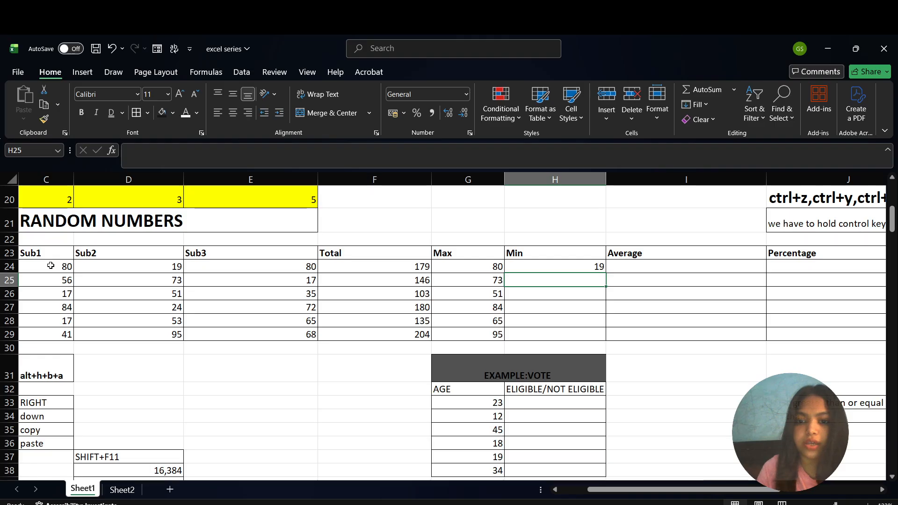
- Fill the Min formula from H24 down to H29 for the other students
key("Up")
key("shift+Down")
key("shift+Down")
key("shift+Down")
key("shift+Down")
key("shift+Down")
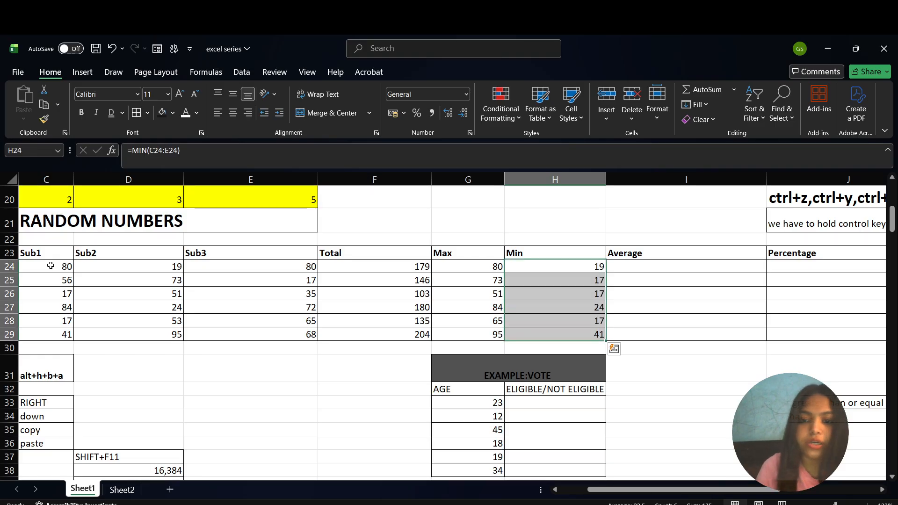
- Calculate student A's Average in I24 with the AVERAGE function over C24:E24
left_click(678, 265)
type("=av")
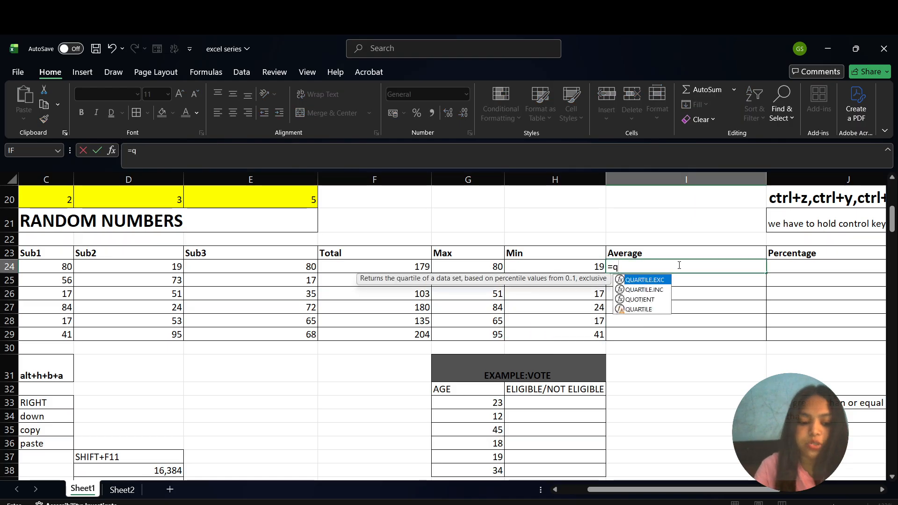
type("er")
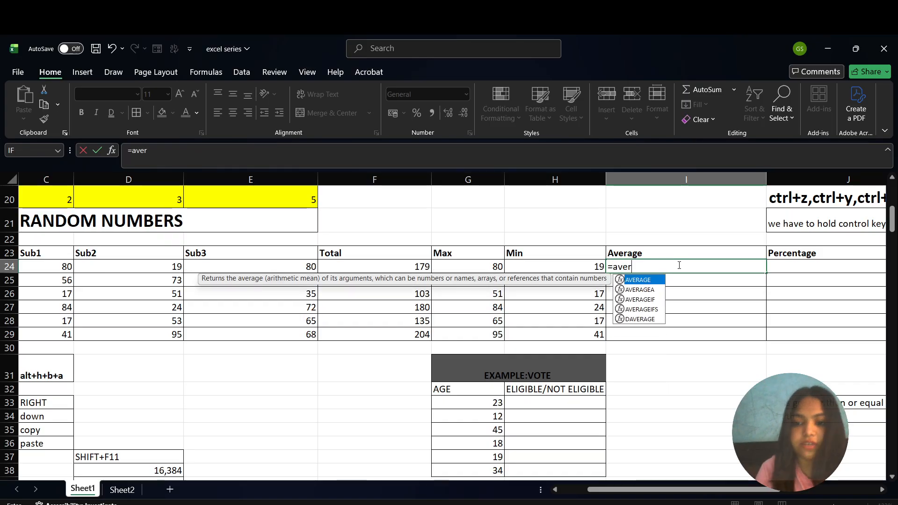
key("Tab")
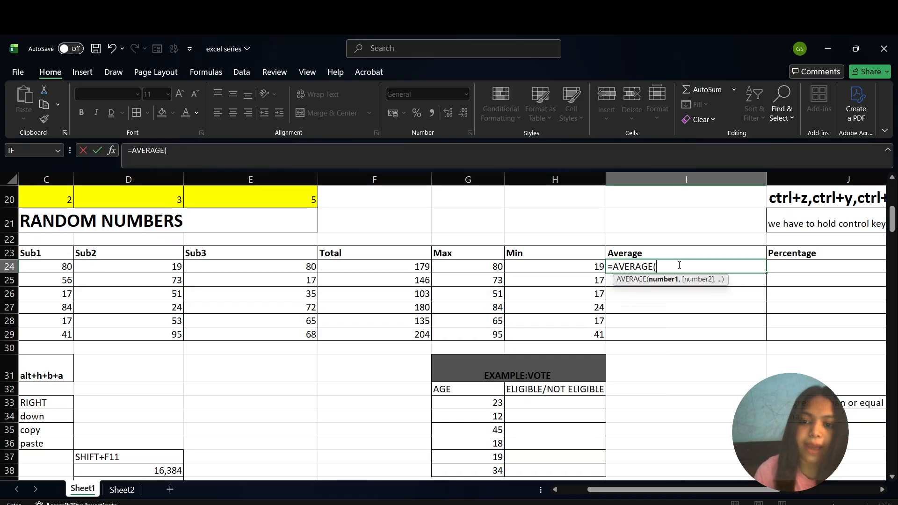
key("Left")
key("Left")
key("Left")
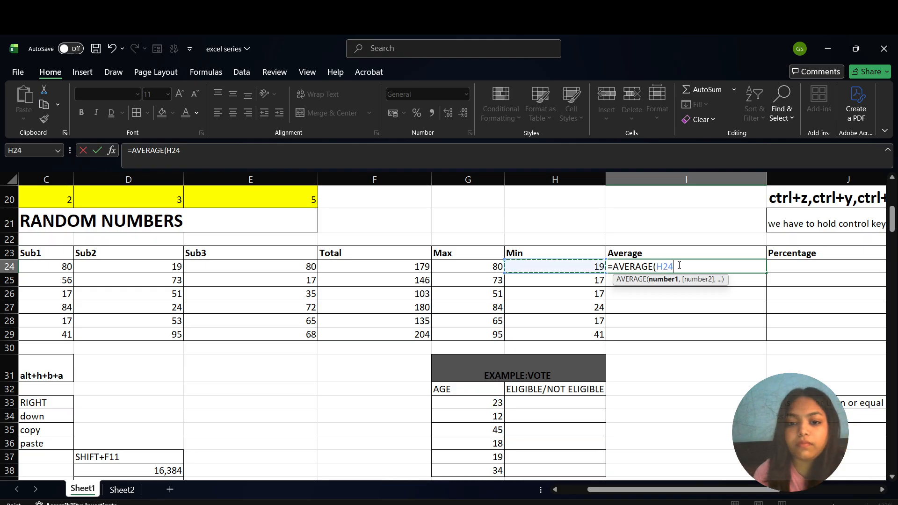
key("Left")
key("Left")
key("Left")
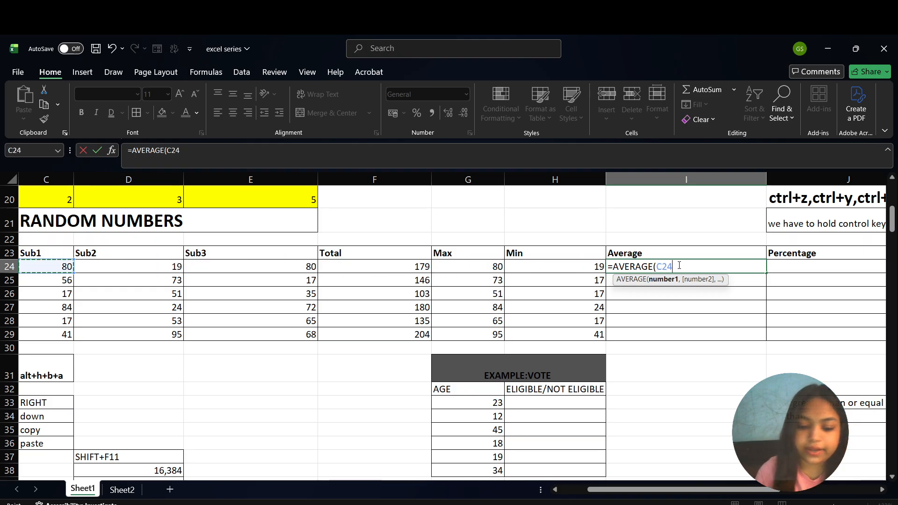
key("shift+Right")
key("shift+Right")
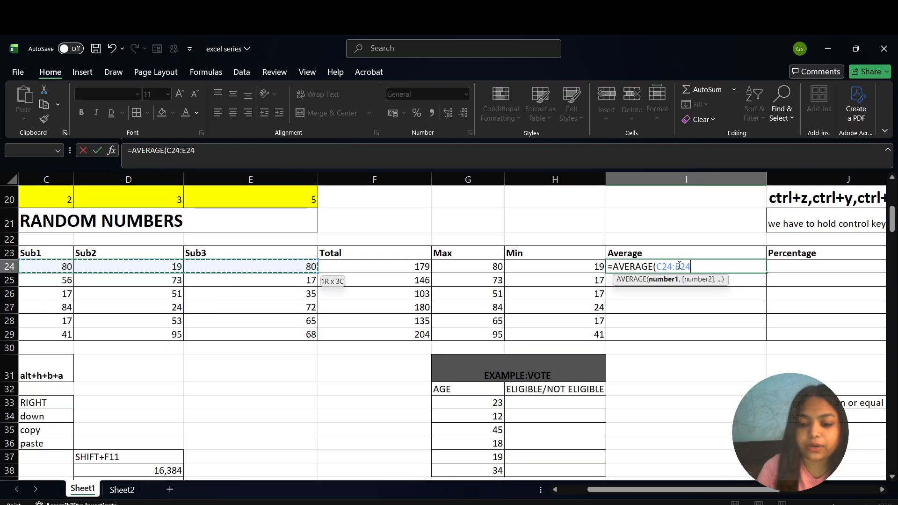
key("Return")
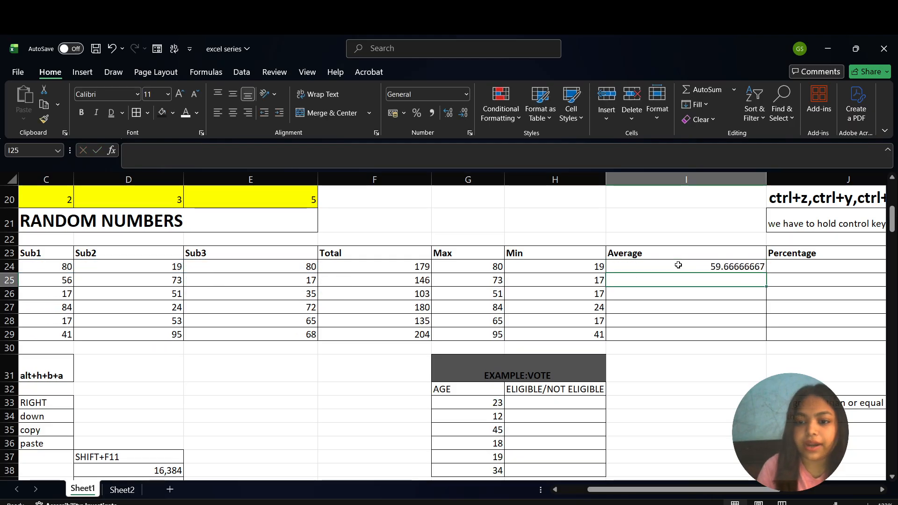
- Fill the AVERAGE formula in I24 down through I29 to complete the Average column
scroll(678, 265, "right", 4)
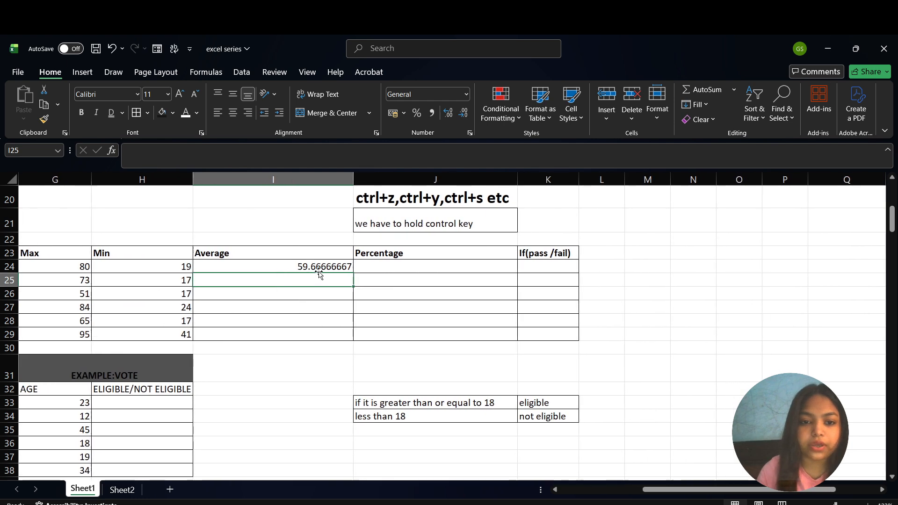
left_click(324, 268)
key("shift+Down")
key("shift+Down")
key("shift+Down")
key("shift+Down")
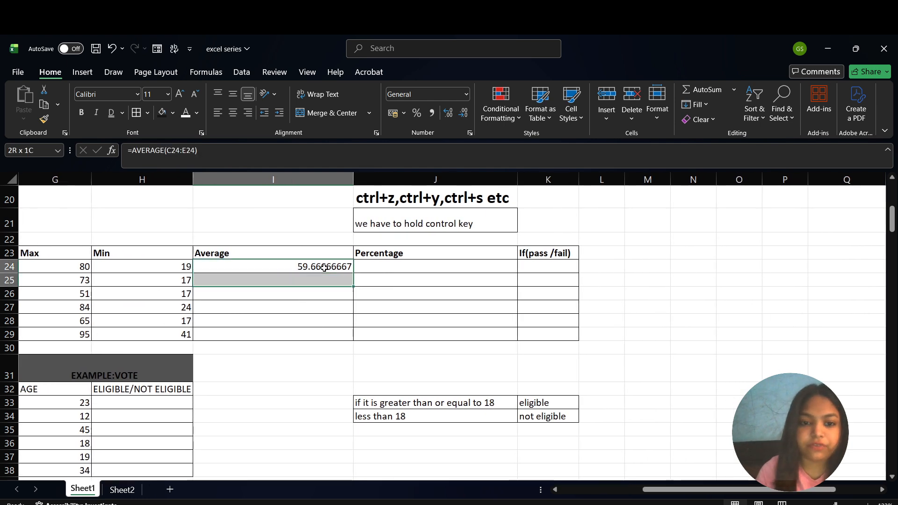
key("shift+Down")
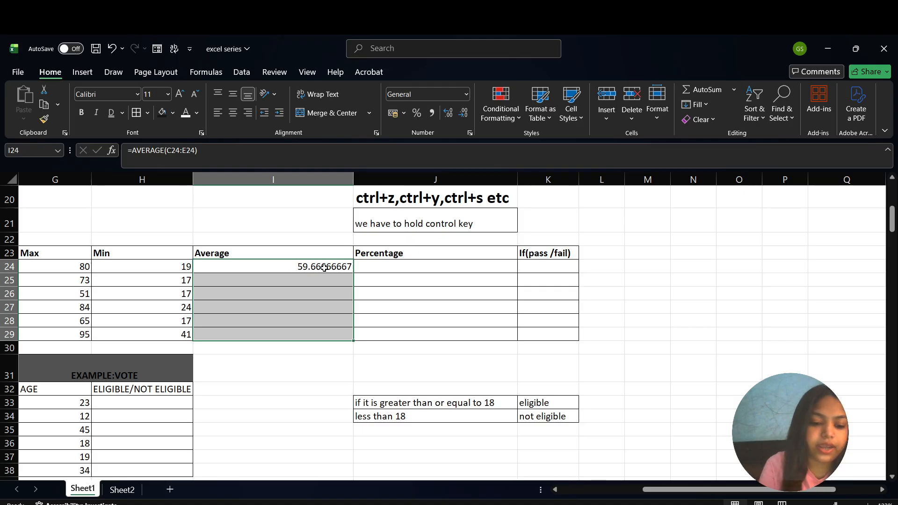
key("ctrl+d")
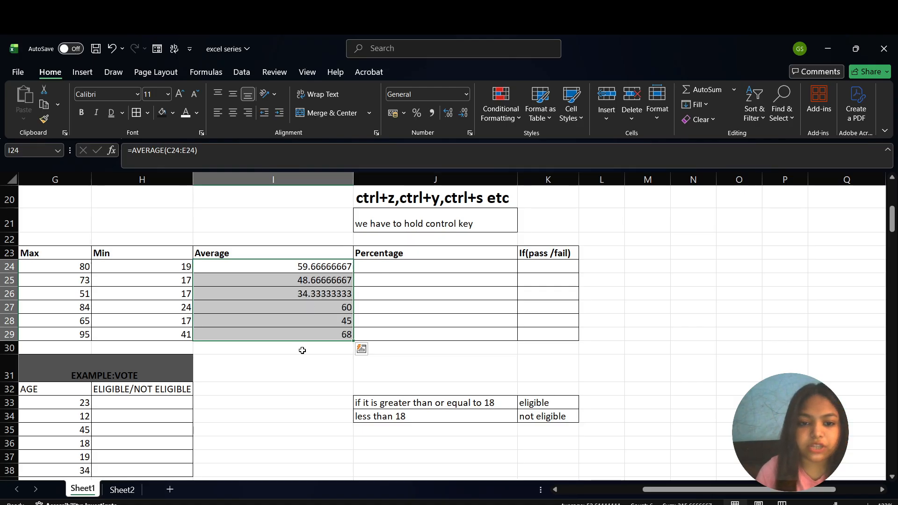
left_click(302, 357)
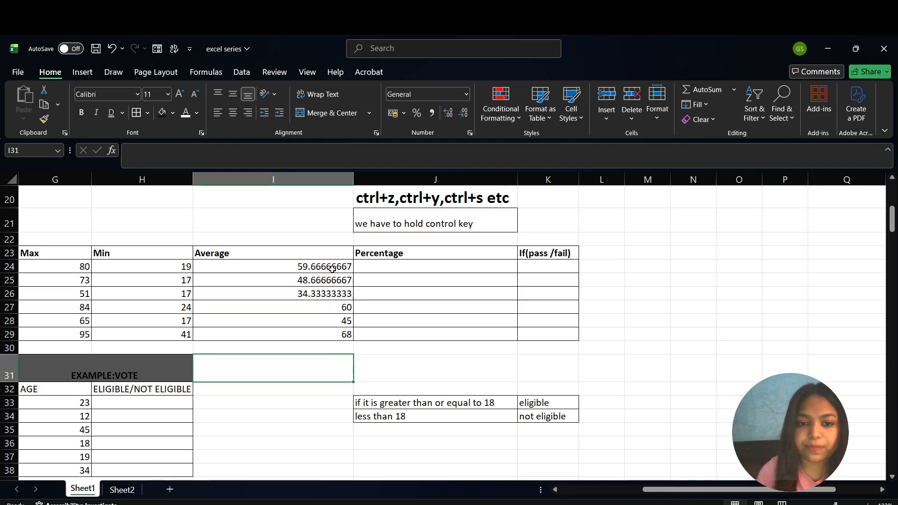
- Reduce the averages in I24:I29 to one decimal place
left_click(313, 268)
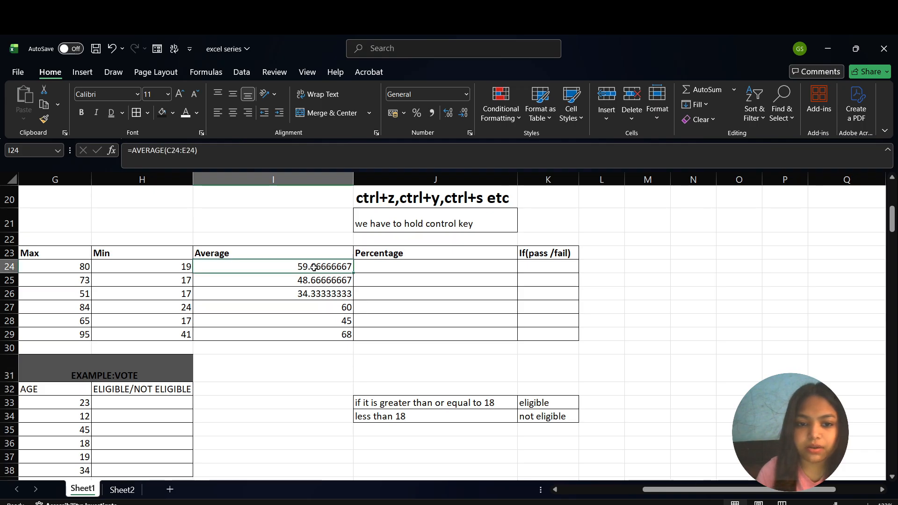
left_click_drag(315, 280, 315, 329)
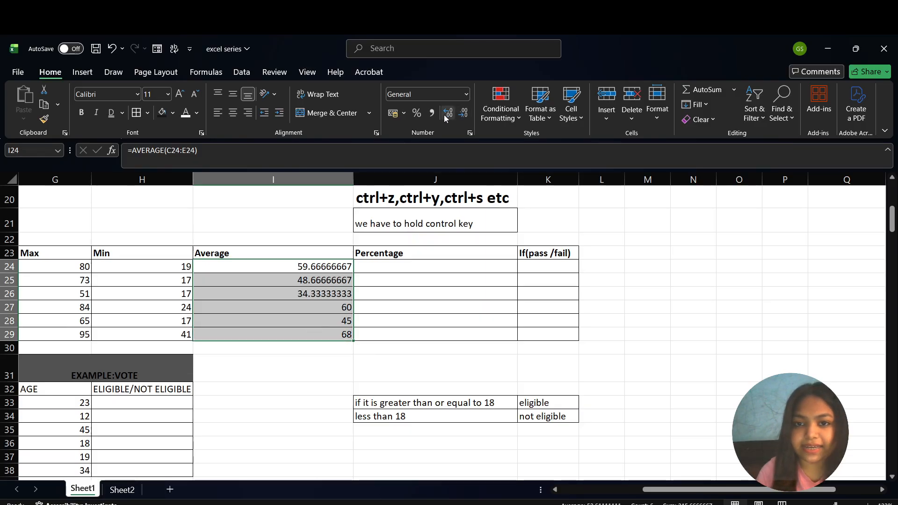
left_click(461, 115)
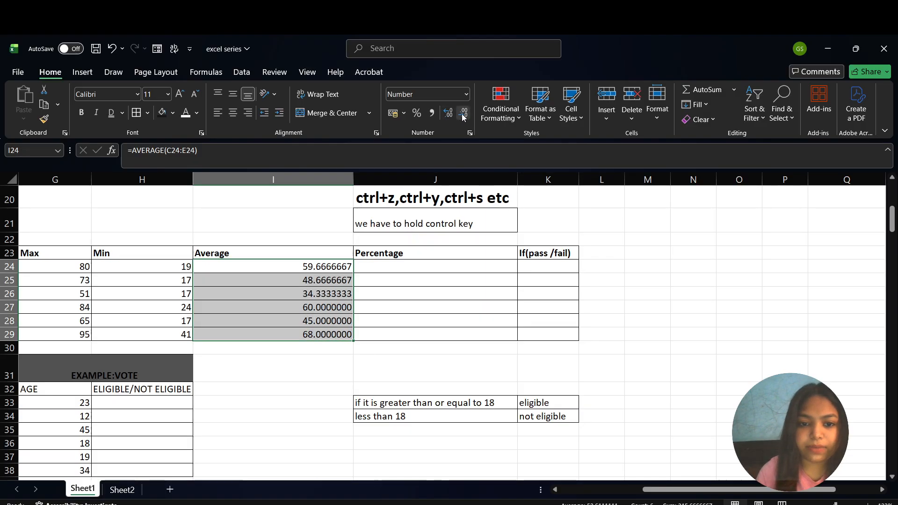
left_click(462, 115)
left_click(462, 115)
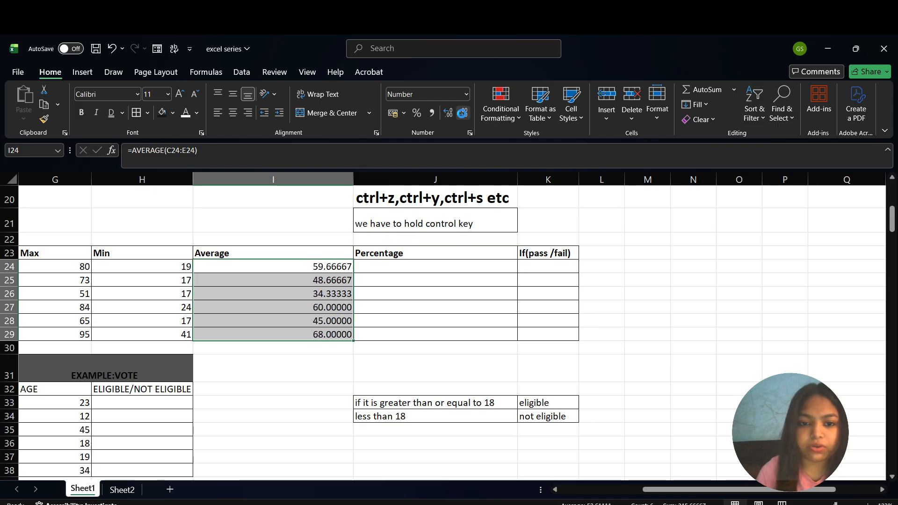
left_click(462, 115)
left_click(462, 114)
left_click(463, 116)
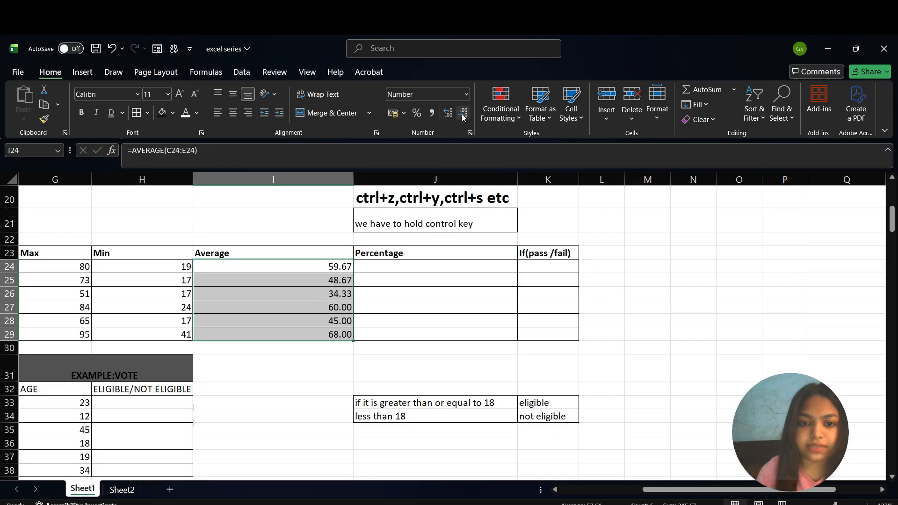
left_click(462, 116)
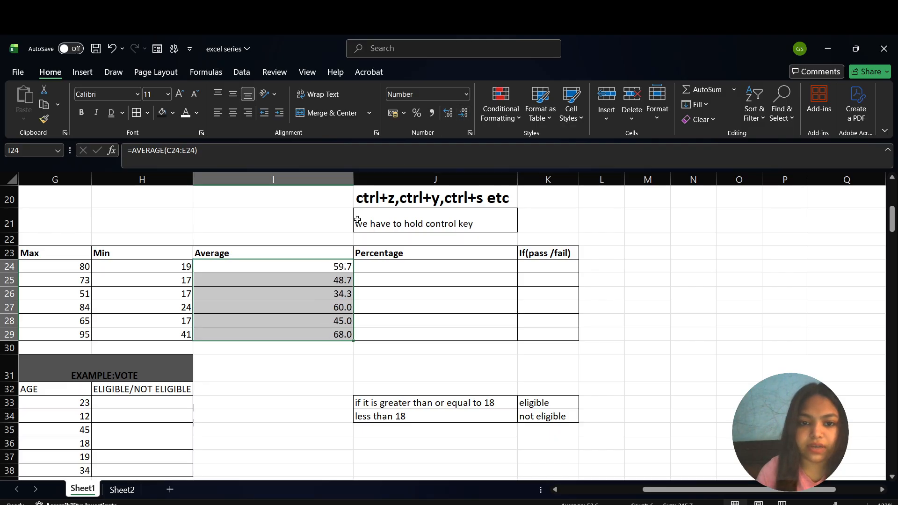
- Enter the percentage formula =F24/300*100 in cell J24, based on the first student's total
left_click(402, 269)
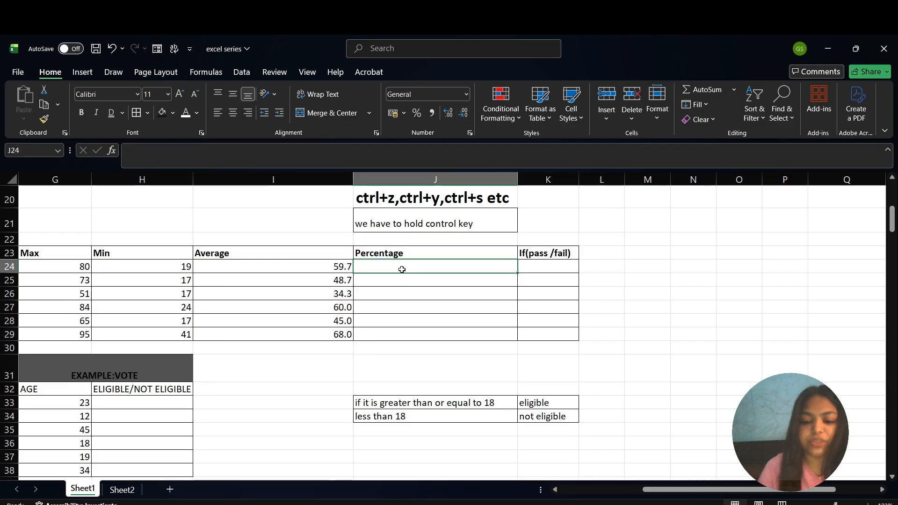
type("=")
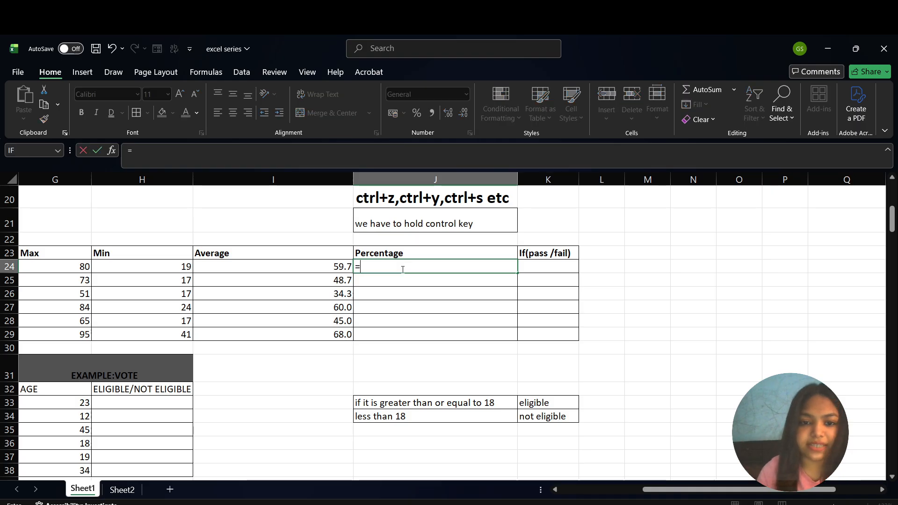
left_click(236, 269)
scroll(168, 266, "left", 2)
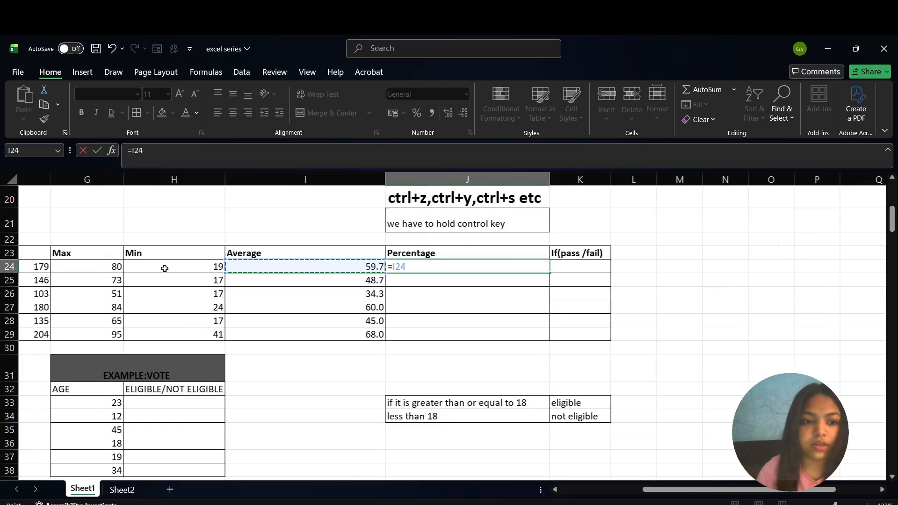
scroll(262, 264, "left", 2)
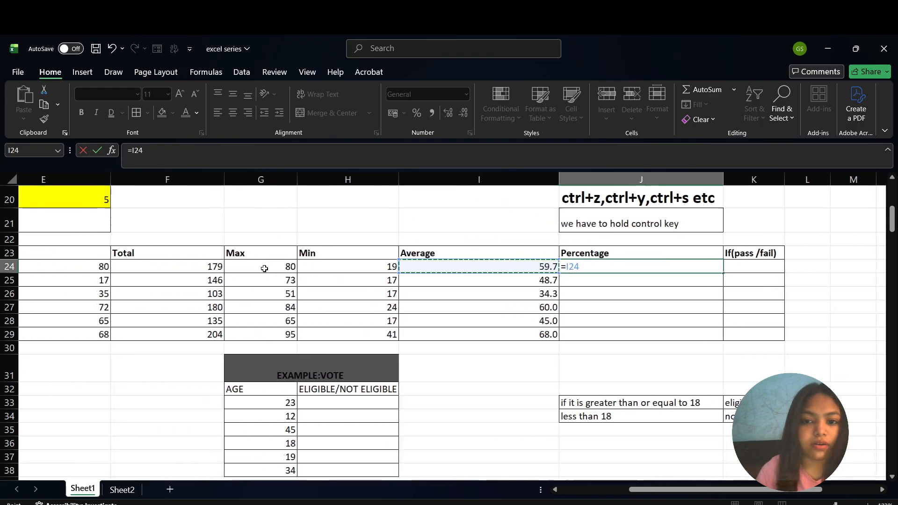
left_click(189, 267)
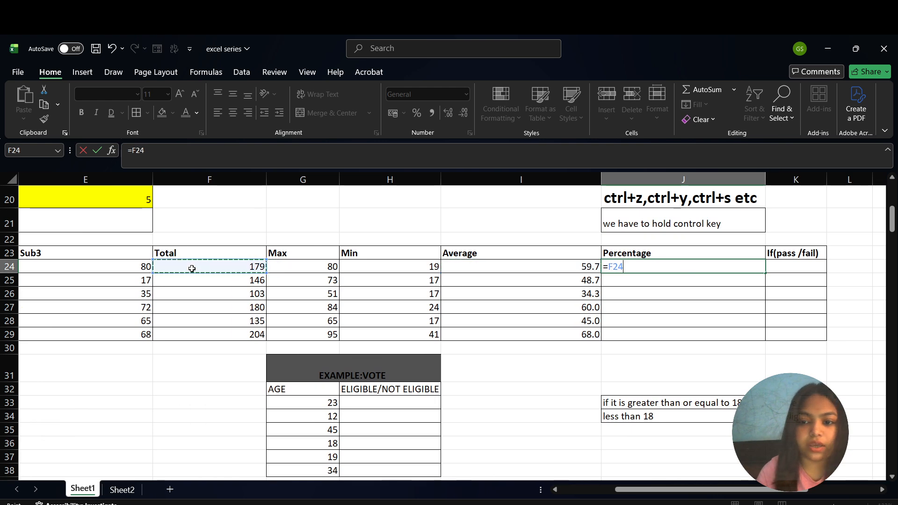
type("/")
scroll(191, 268, "left", 4)
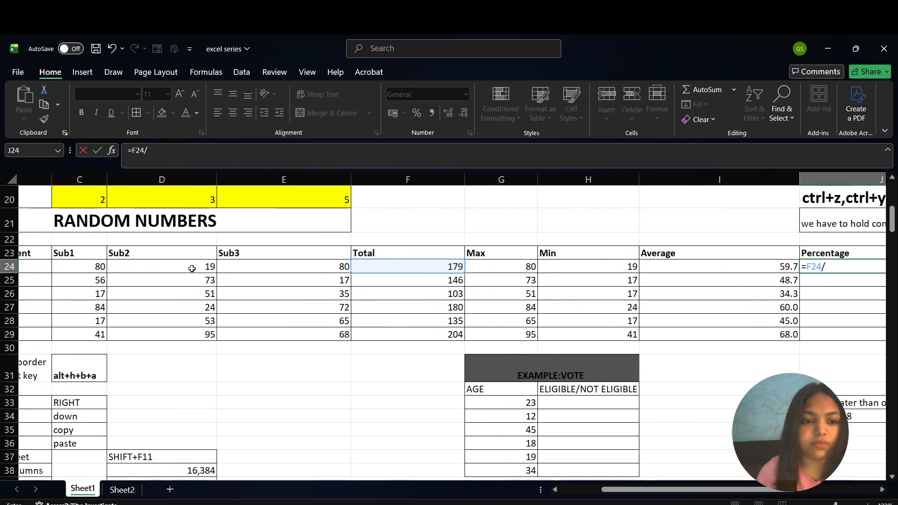
scroll(191, 268, "right", 5)
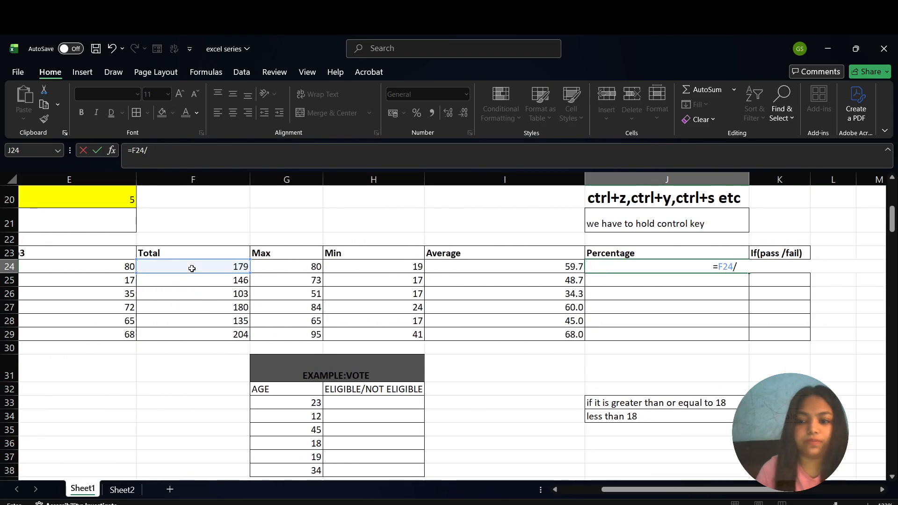
type("300*100")
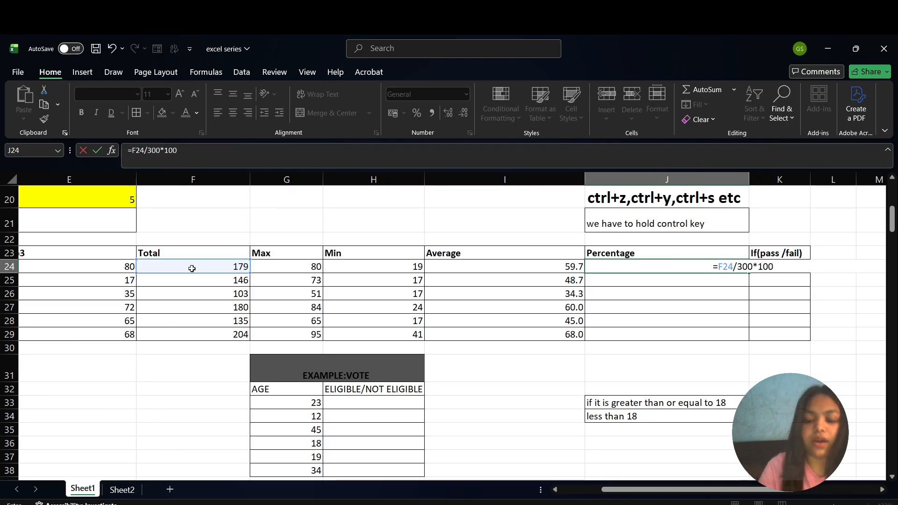
key("ctrl+Return")
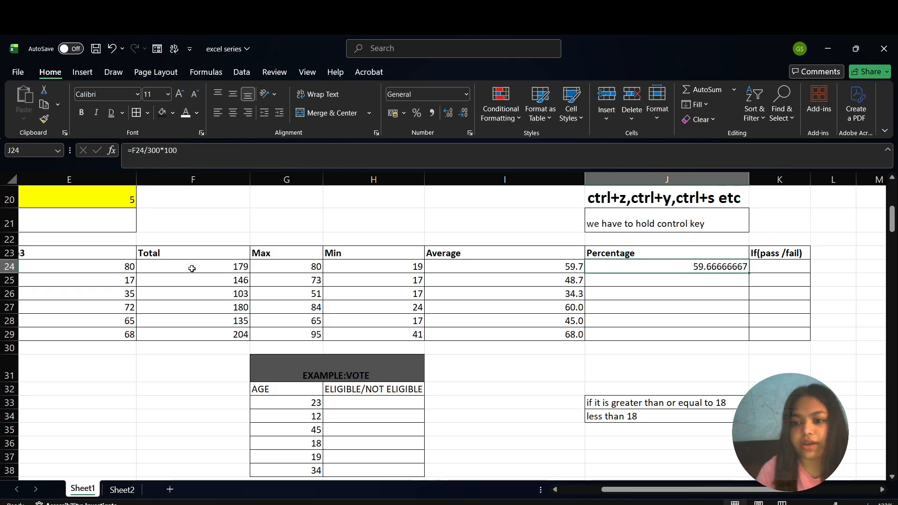
- Fill the percentage formula in J24 down through J29
key("shift+Down")
key("shift+Down")
key("shift+Down")
key("shift+Down")
key("shift+Down")
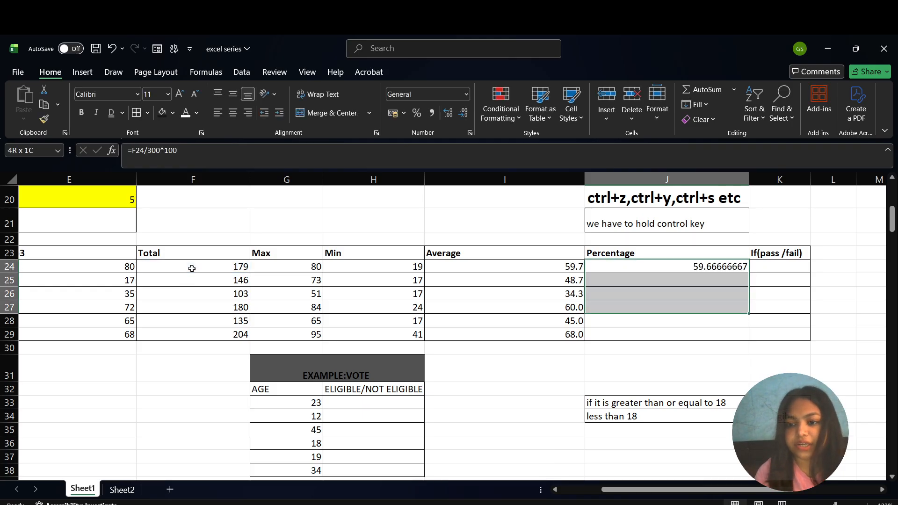
key("ctrl+d")
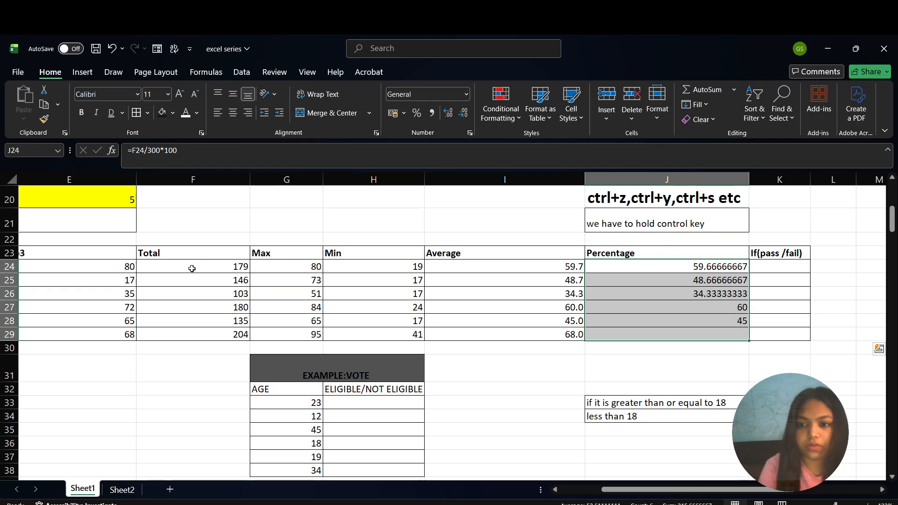
scroll(714, 321, "right", 2)
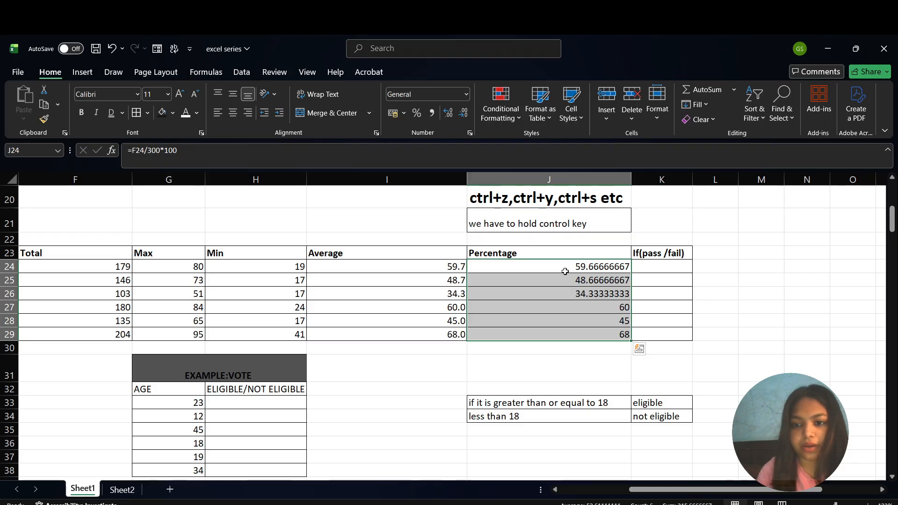
left_click(559, 363)
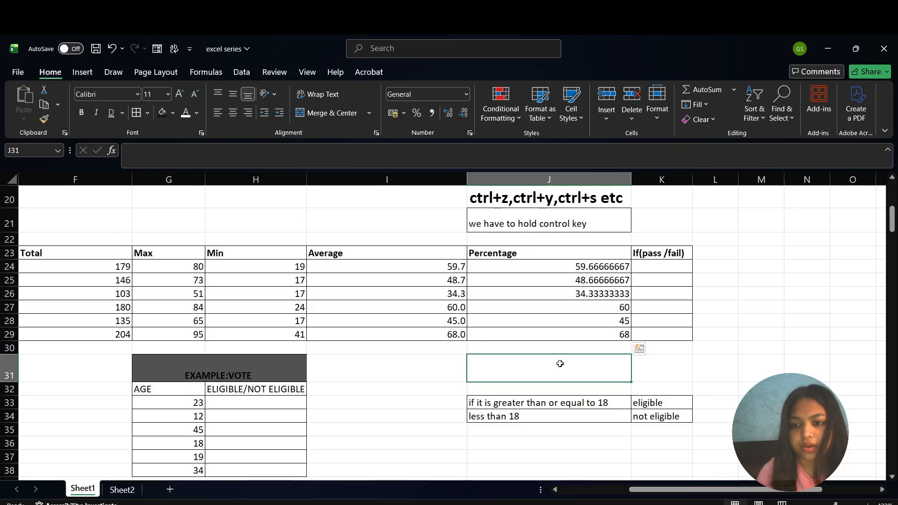
- Reduce the percentages in J24:J29 to one decimal place
left_click(654, 269)
left_click_drag(590, 270, 593, 332)
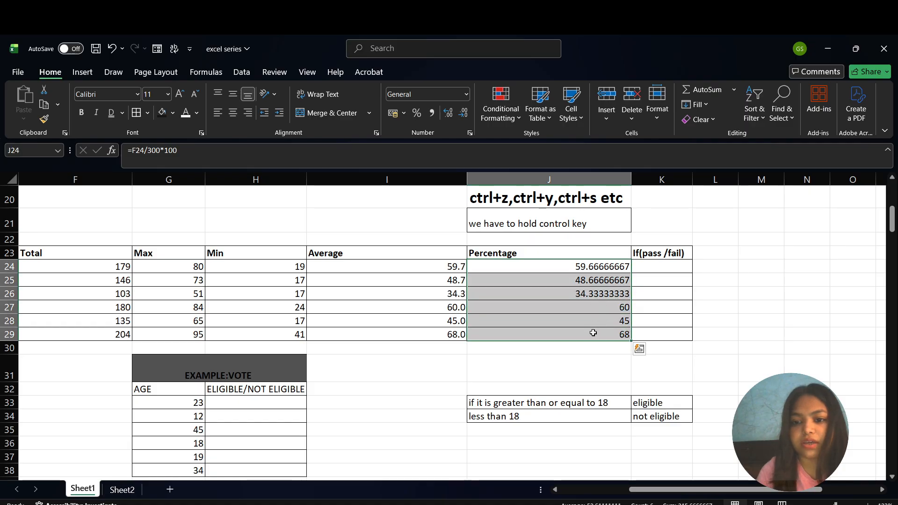
left_click(464, 115)
left_click(464, 114)
left_click(463, 115)
left_click(463, 115)
left_click(463, 115)
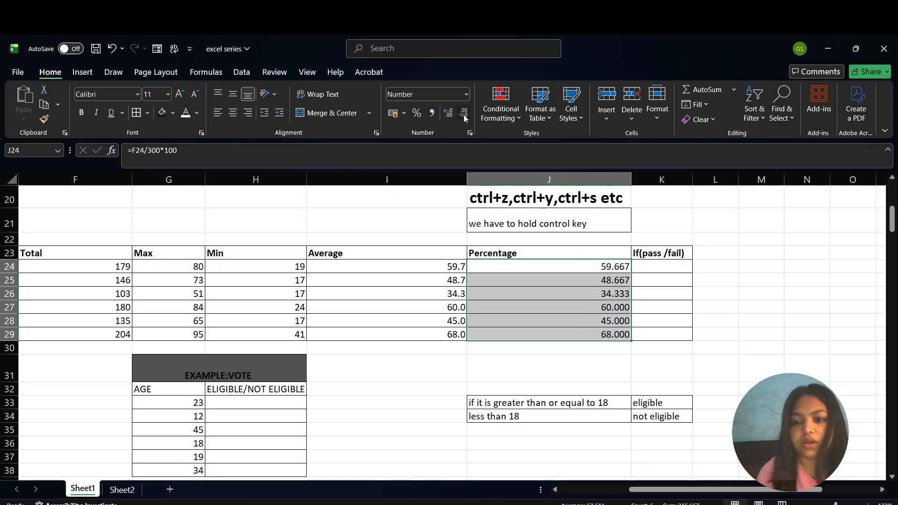
left_click(463, 115)
left_click(463, 115)
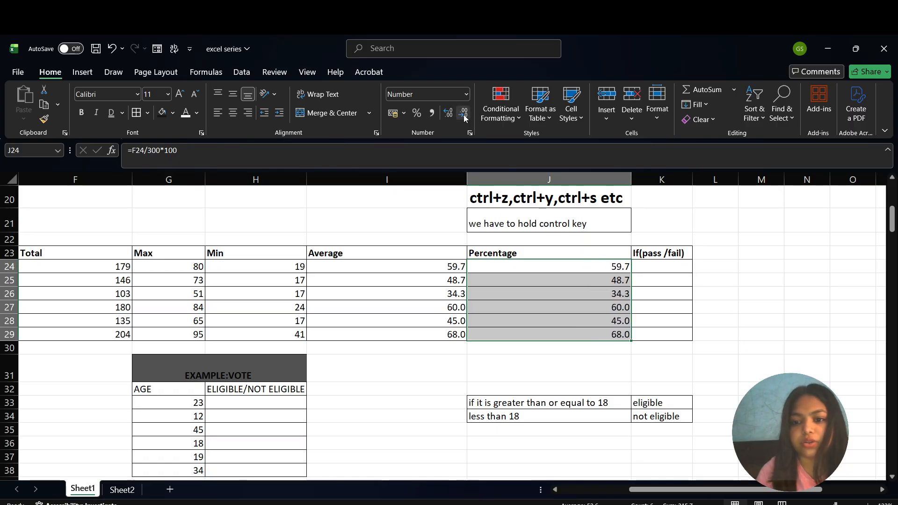
- Enter the pass/fail formula =IF(I24>=33,"pass","fail") in cell K24, testing the first student's average
left_click(659, 265)
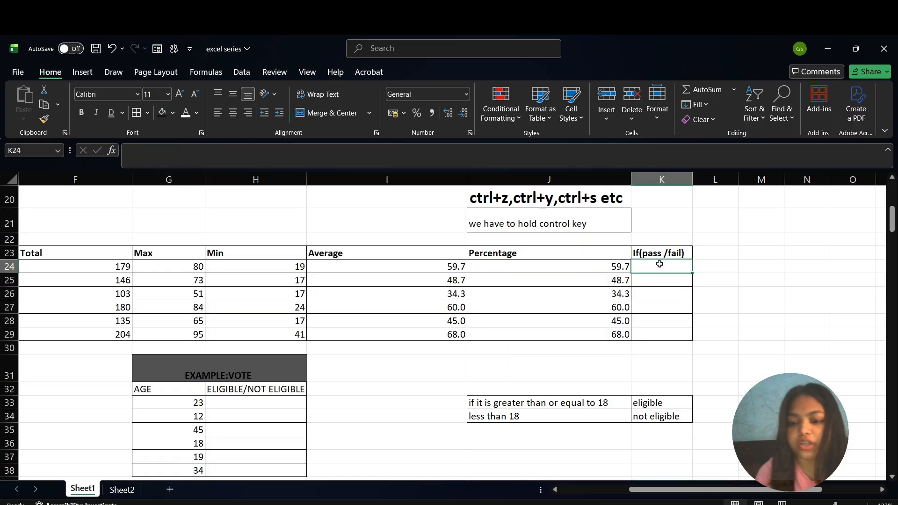
type("=")
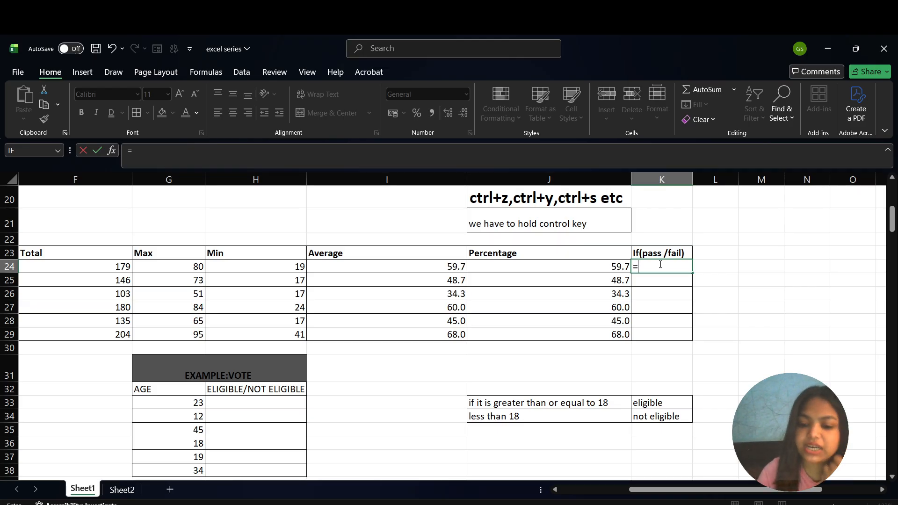
type("IF(")
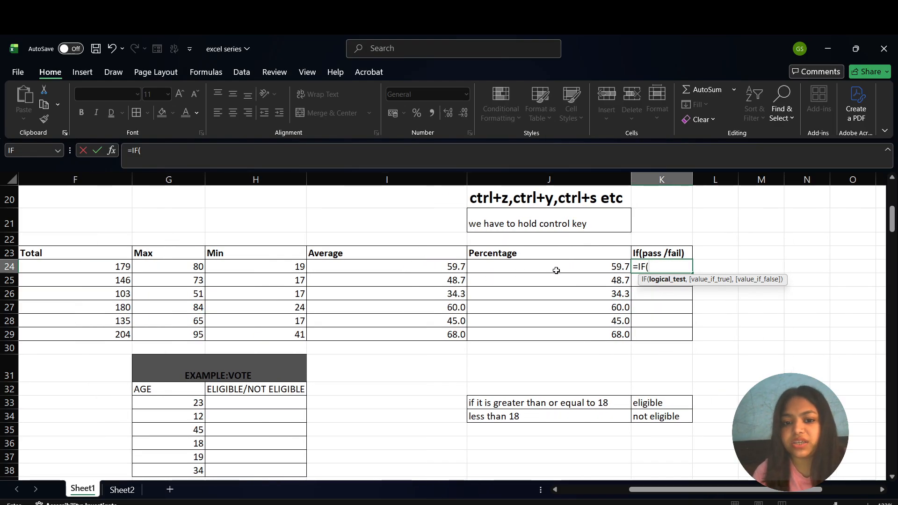
left_click(393, 272)
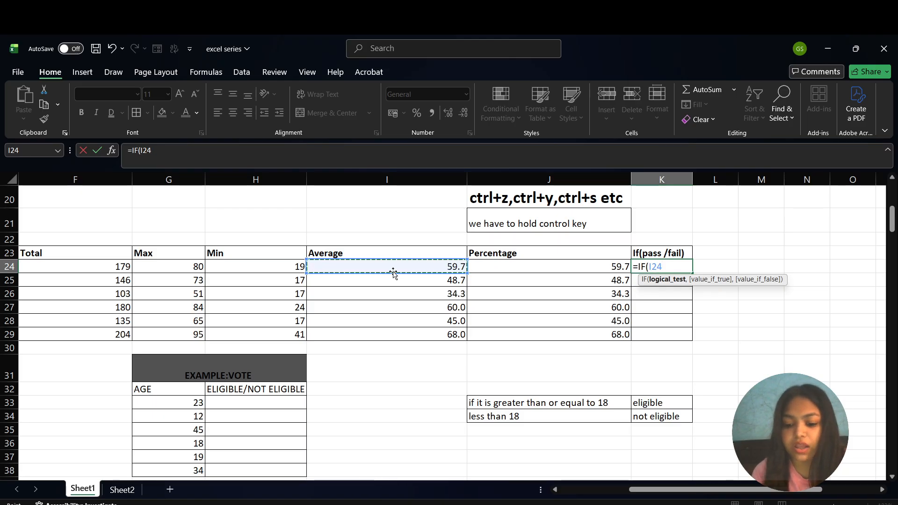
type("<")
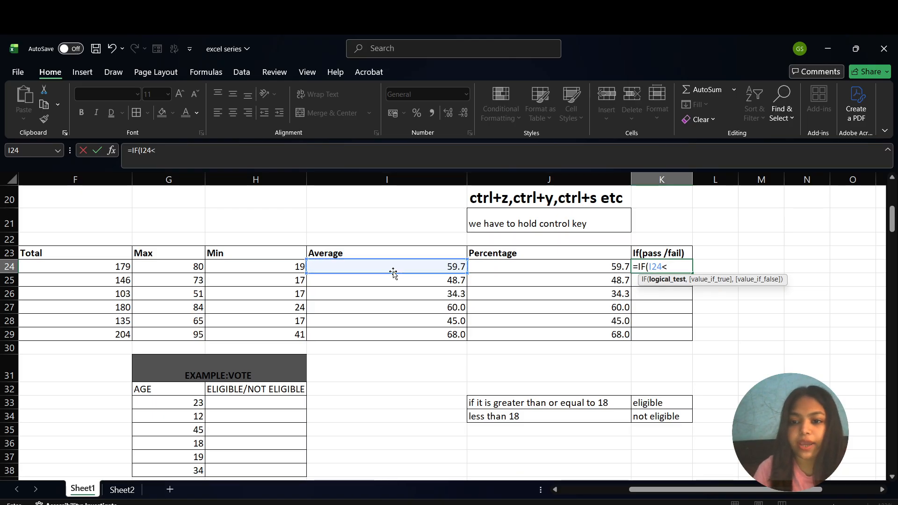
type(">")
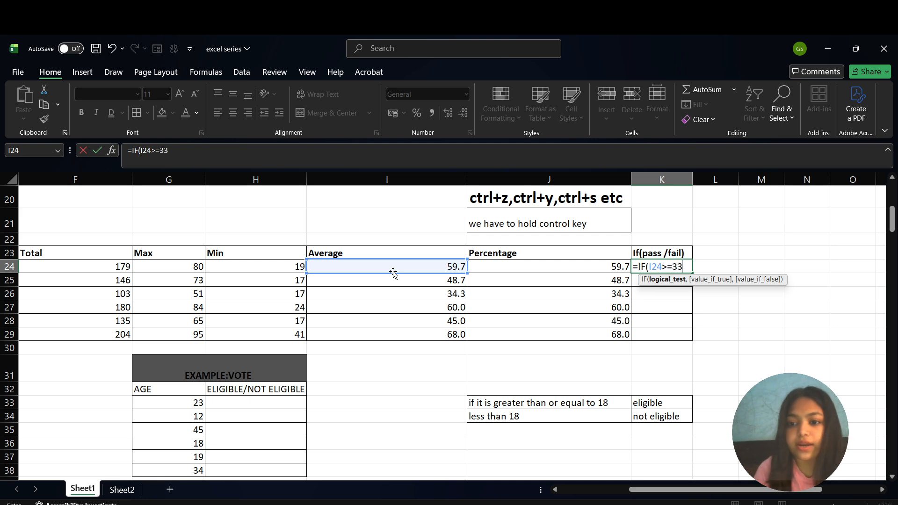
type("=33,")
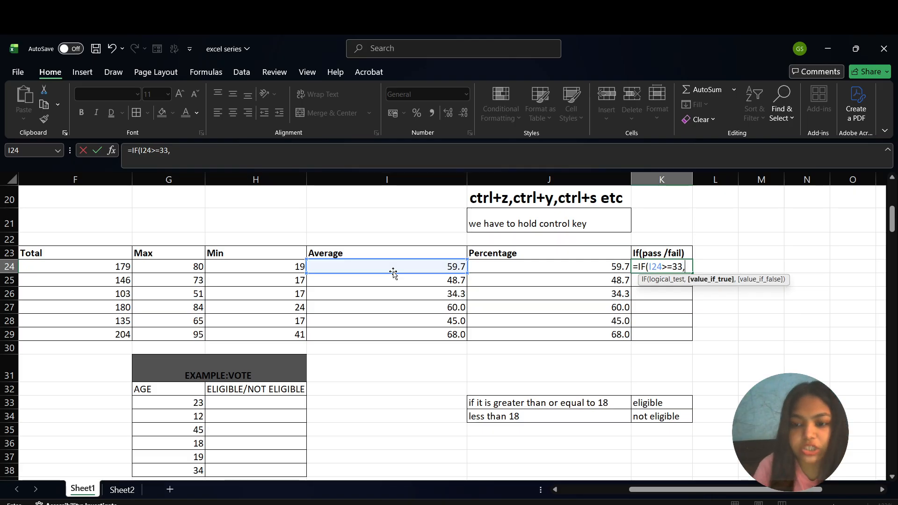
type("\"pass")
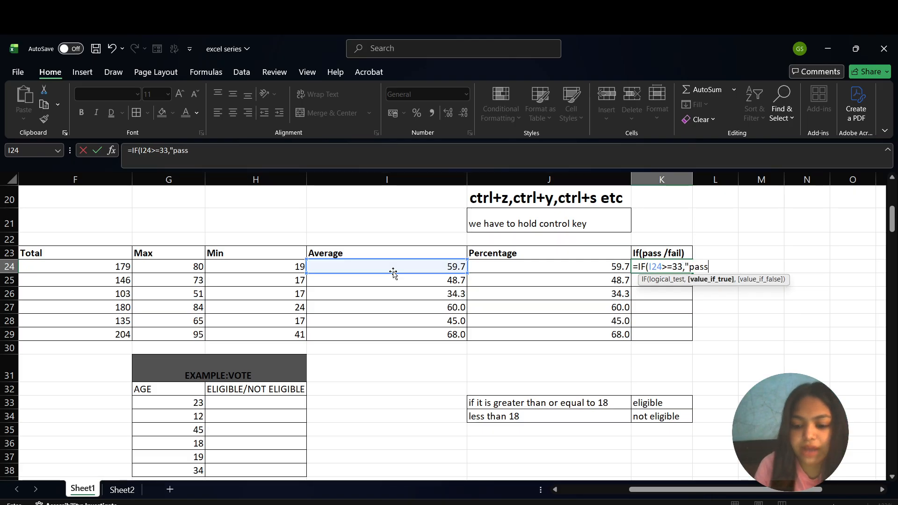
type("\",\"fail\"")
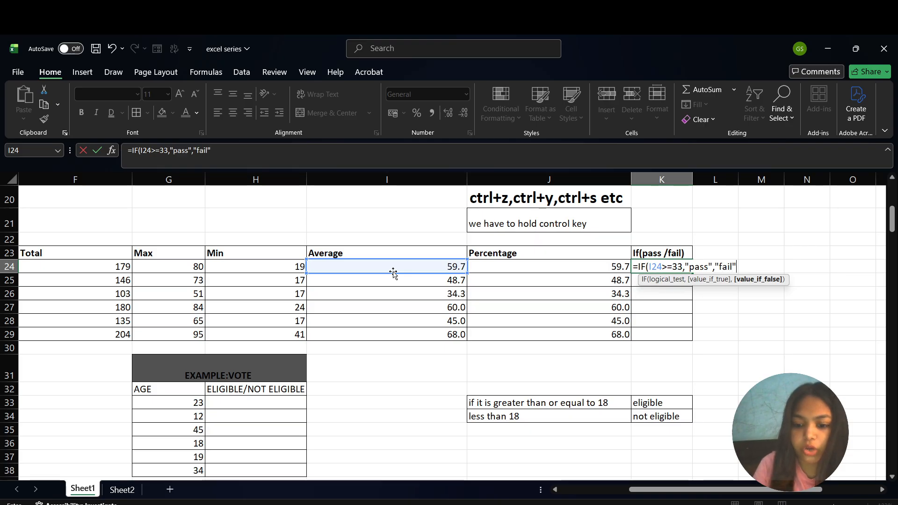
type(")")
key("Return")
- Fill the pass/fail formula in K24 down through K29
key("Up")
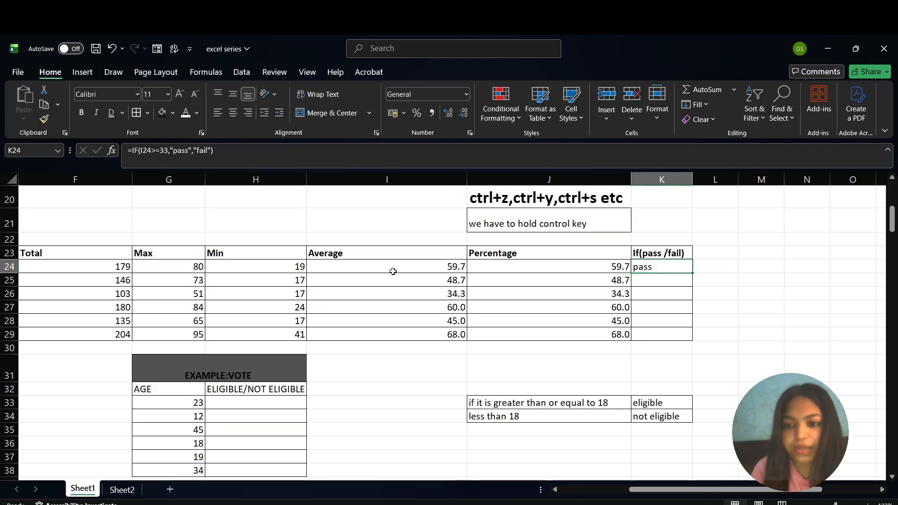
key("shift+Down")
key("shift+Down")
key("shift+Down")
key("shift+Down")
key("shift+Down")
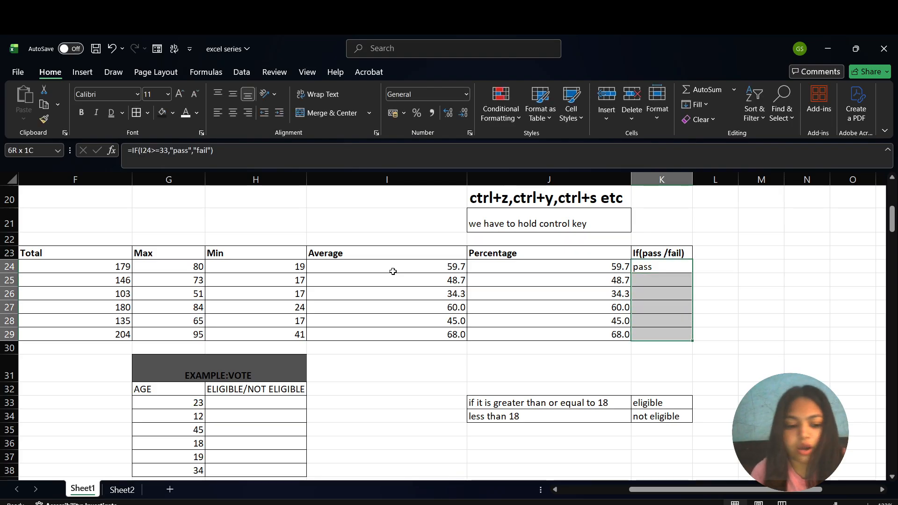
key("ctrl+d")
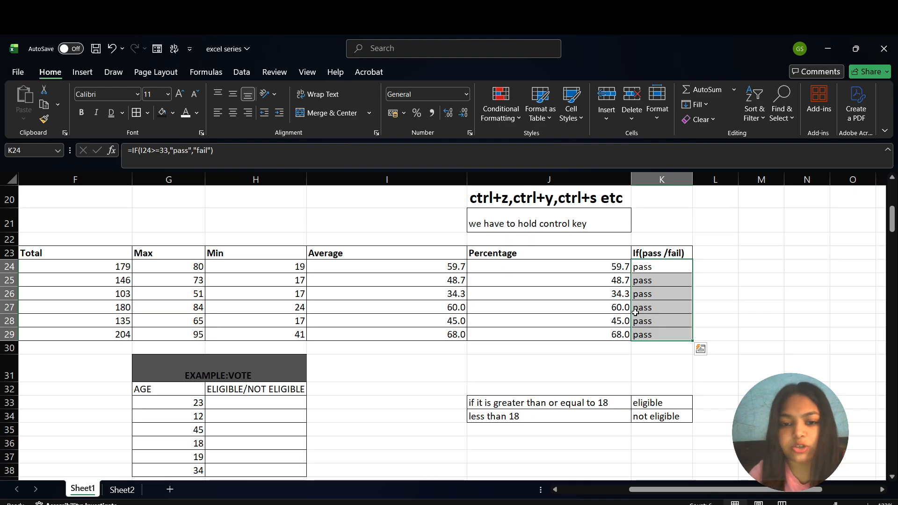
- Overwrite the Max formula in cell G27 with =D272
left_click(185, 313)
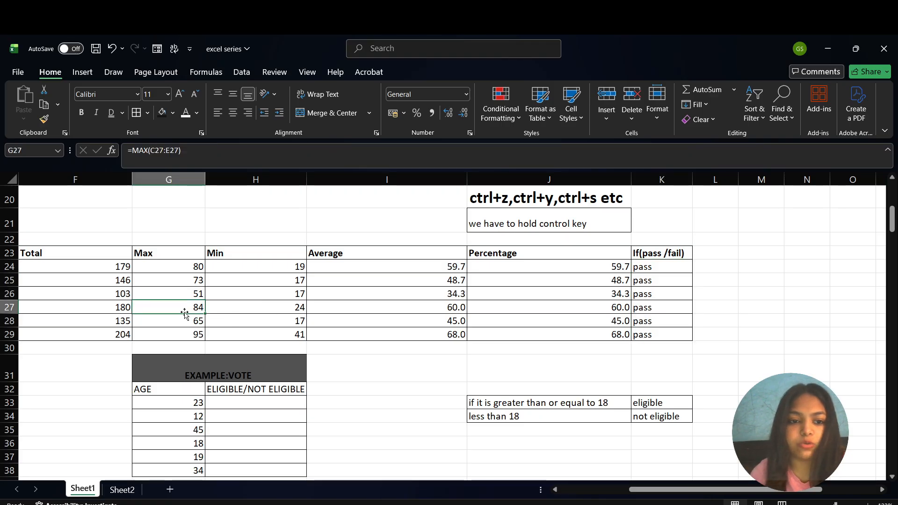
key("BackSpace")
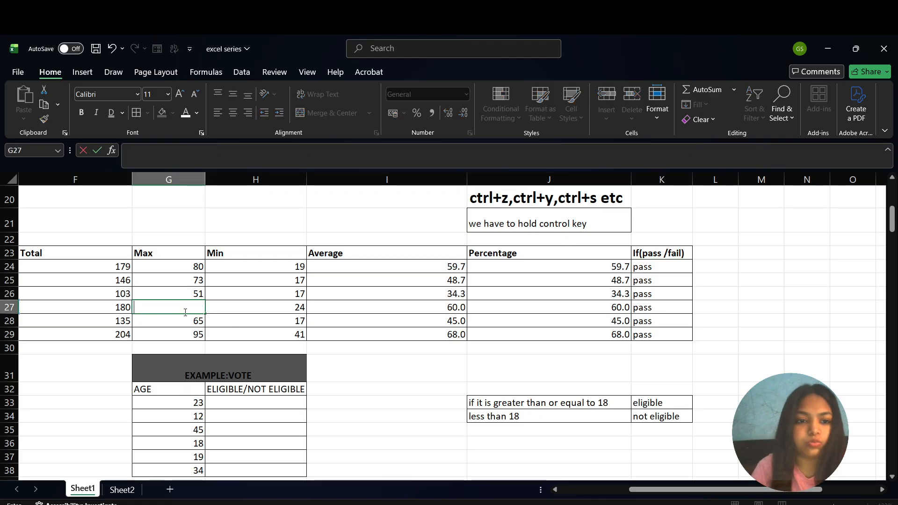
key("ctrl+z")
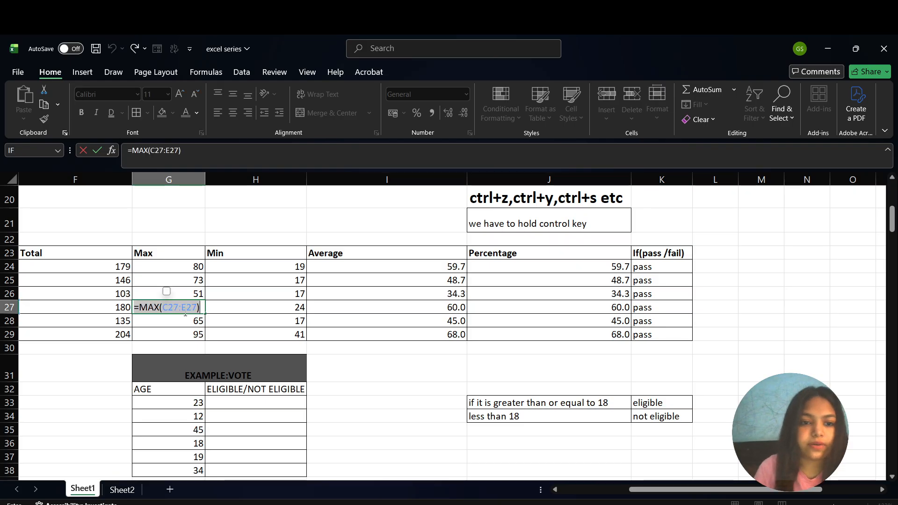
left_click(183, 236)
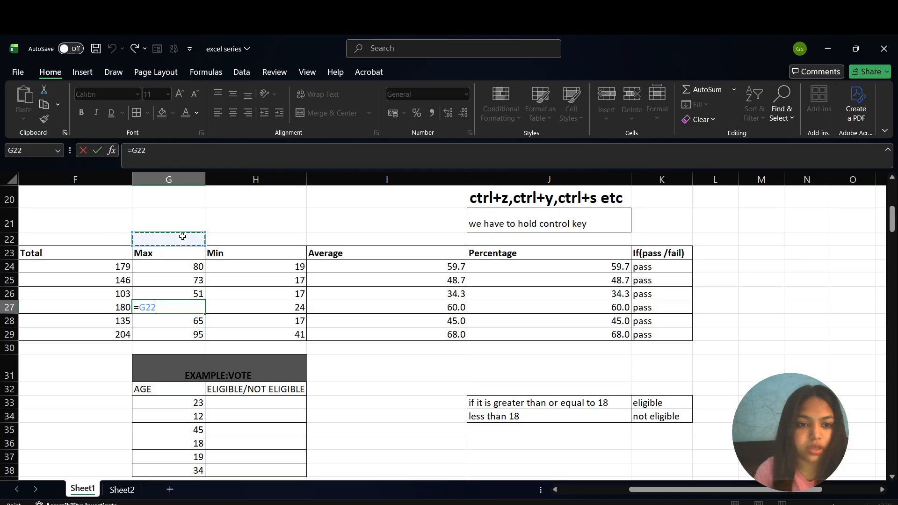
scroll(183, 236, "left", 5)
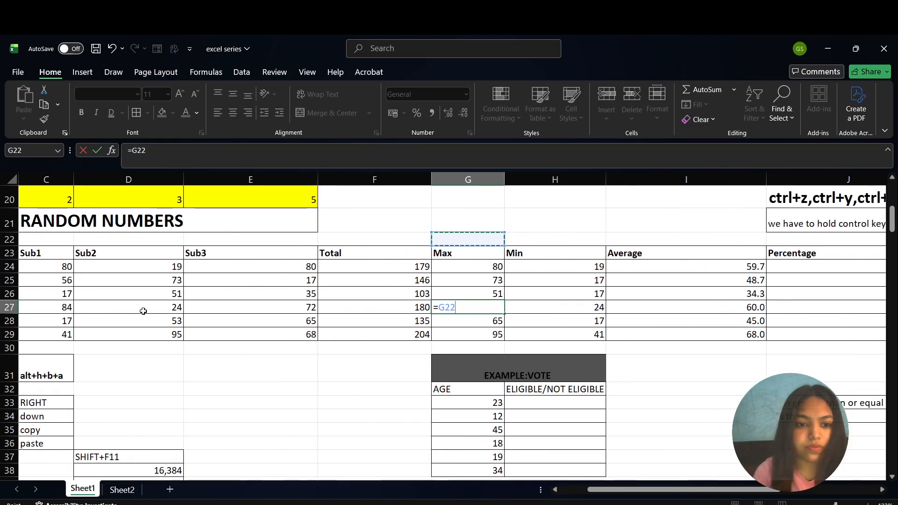
left_click(144, 313)
type("27")
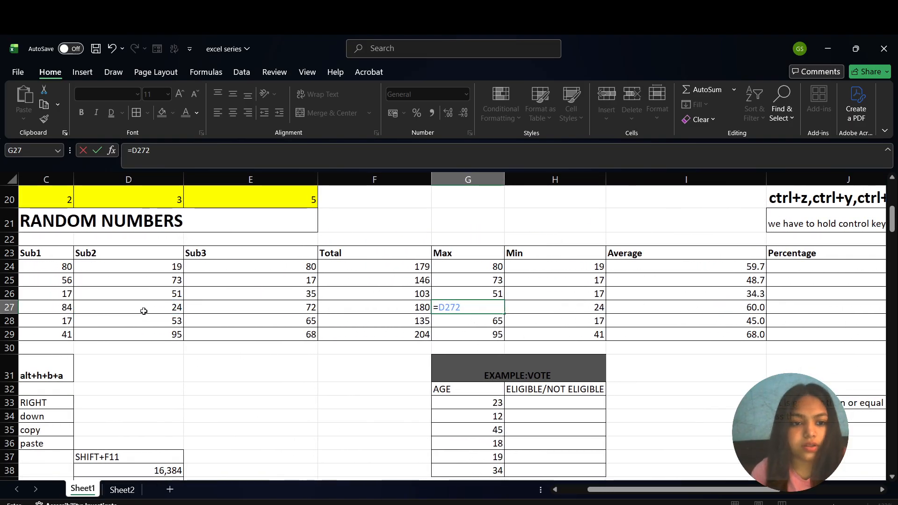
- Set the Sub2 mark in D27 to 12 and the Sub3 mark in E29 to 13
left_click(155, 305)
type("1")
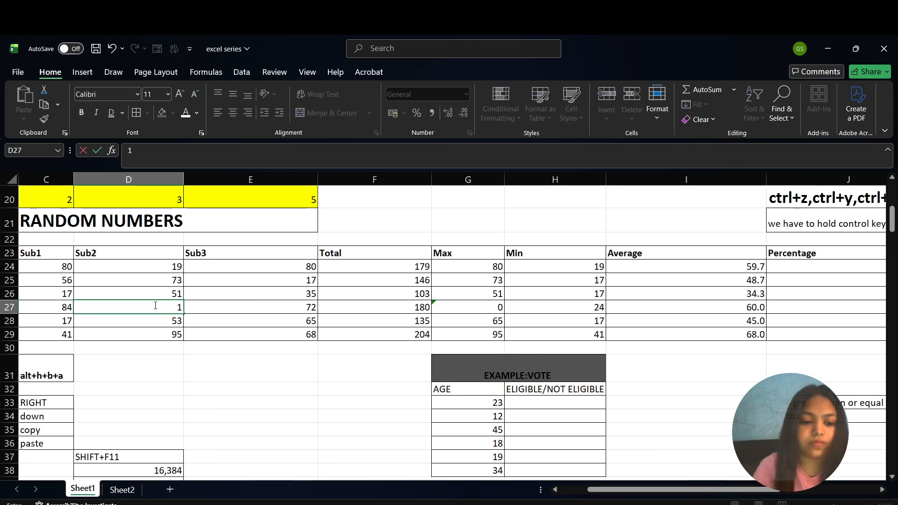
type("2")
left_click(262, 333)
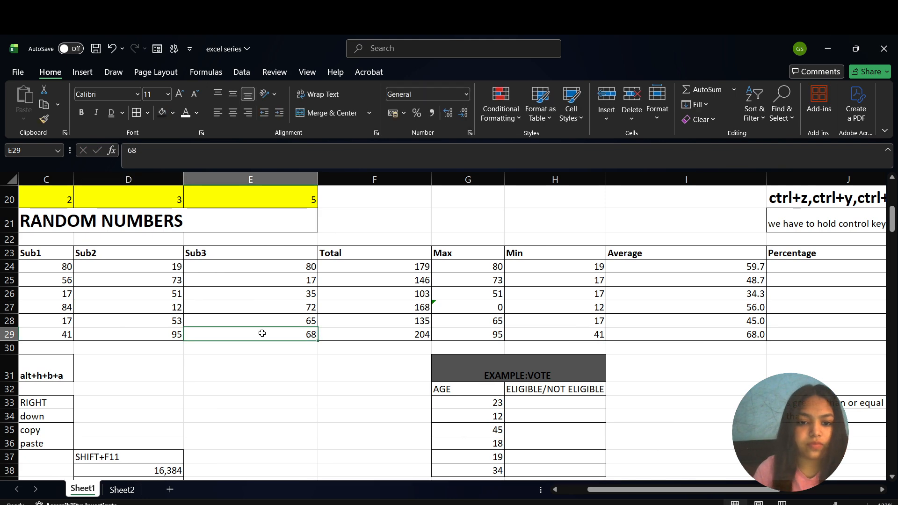
type("13")
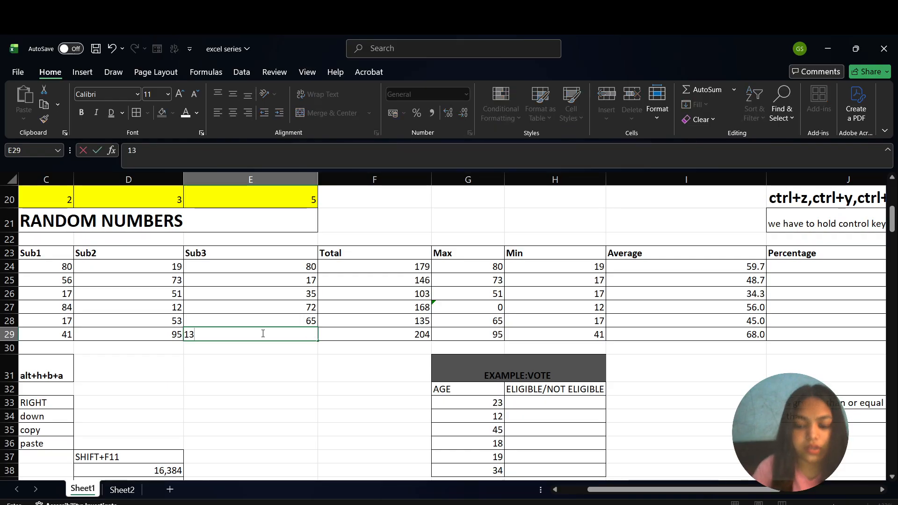
key("Return")
- Replace the Sub1 mark in cell C28 with 34
scroll(530, 377, "right", 5)
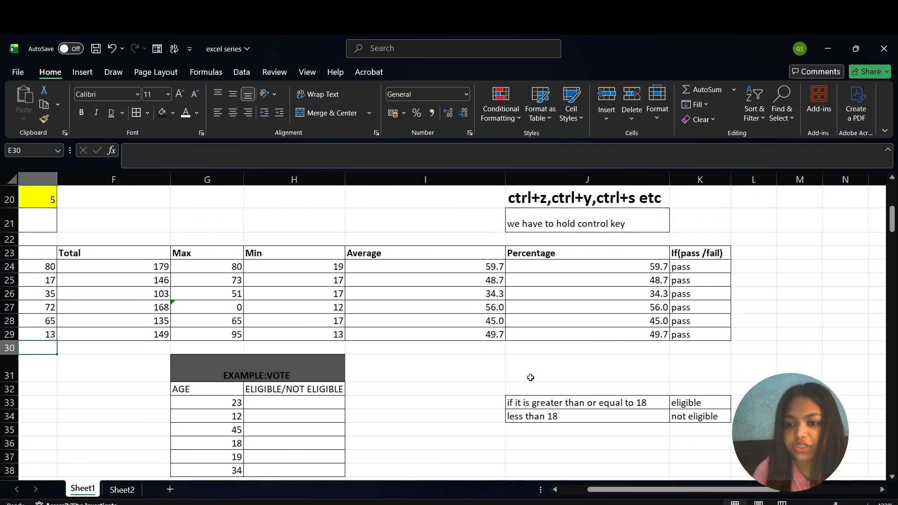
scroll(530, 376, "left", 4)
scroll(530, 377, "left", 3)
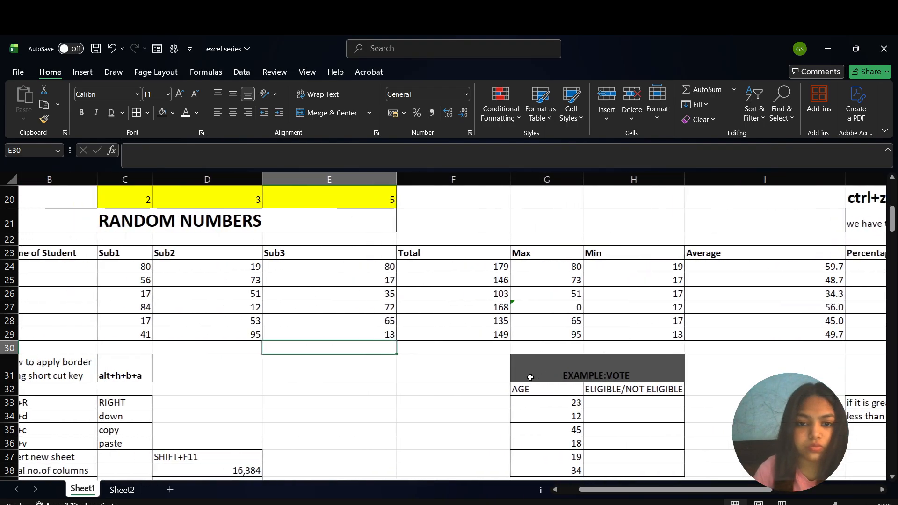
left_click(146, 324)
key("BackSpace")
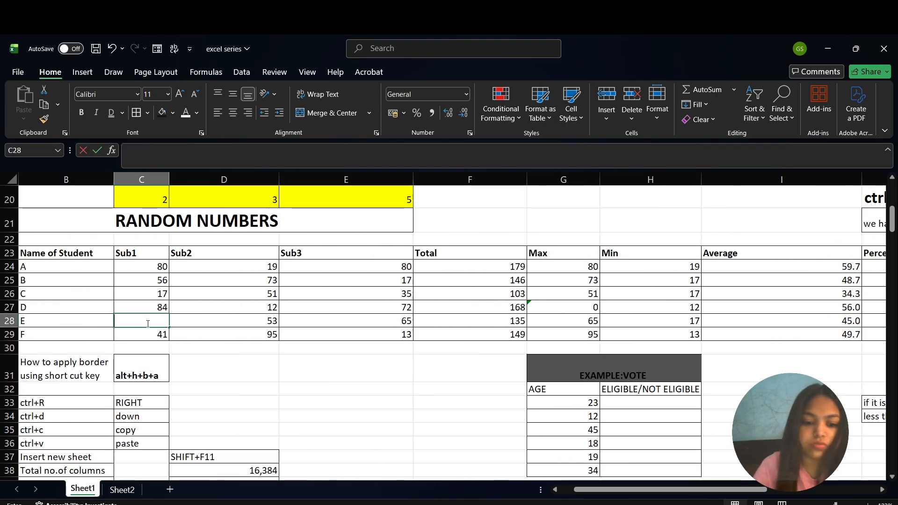
type("34")
key("Return")
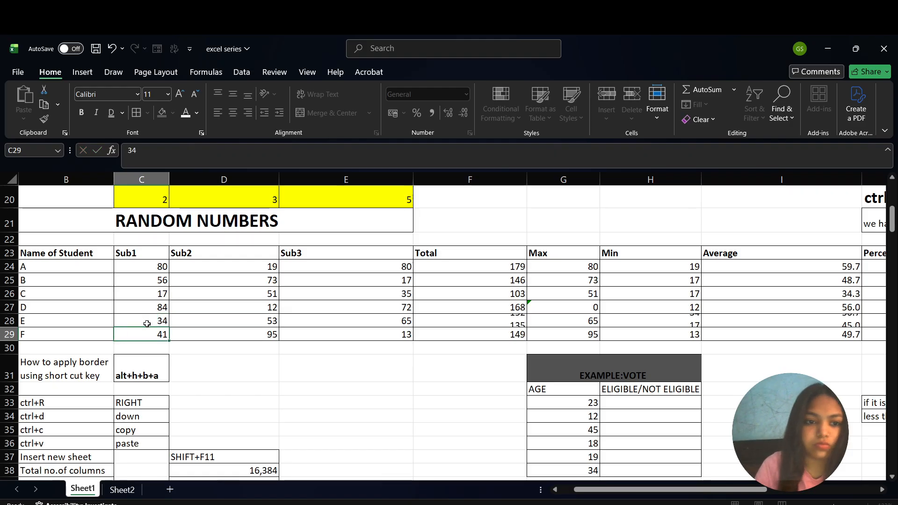
- Lower the marks in row 27 by setting Sub1 in C27 to 12 and Sub3 in E27 to 14
left_click(265, 311)
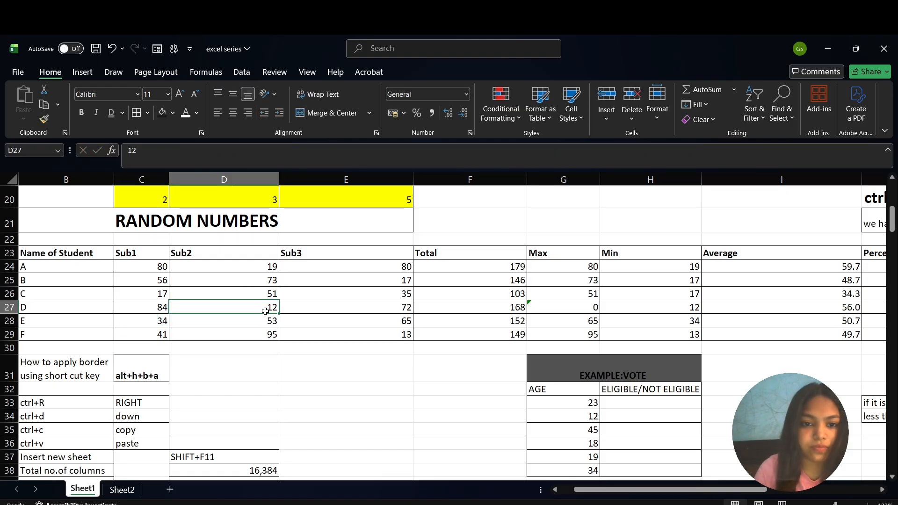
left_click(163, 309)
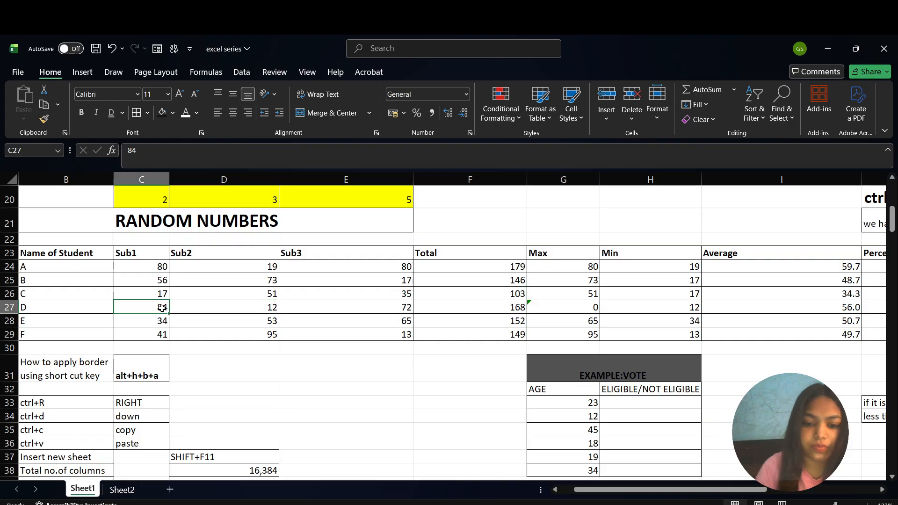
key("BackSpace")
type("12")
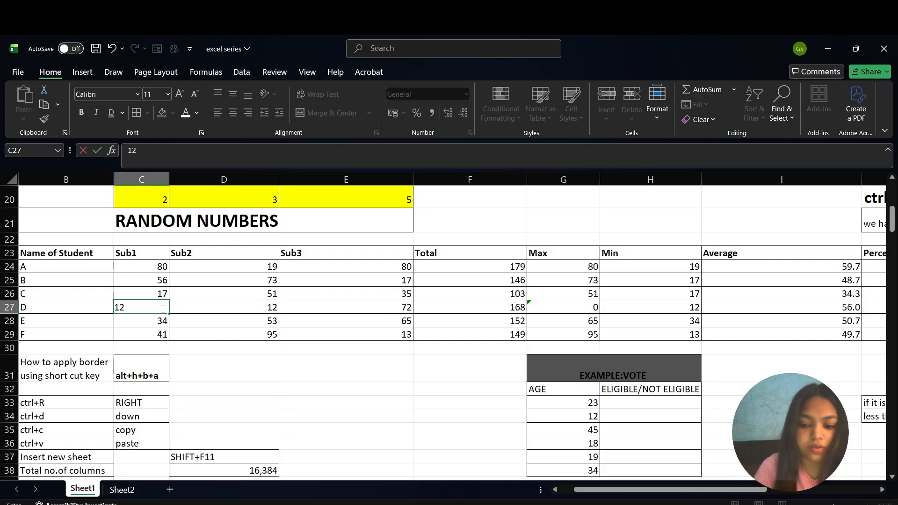
key("Return")
key("Up")
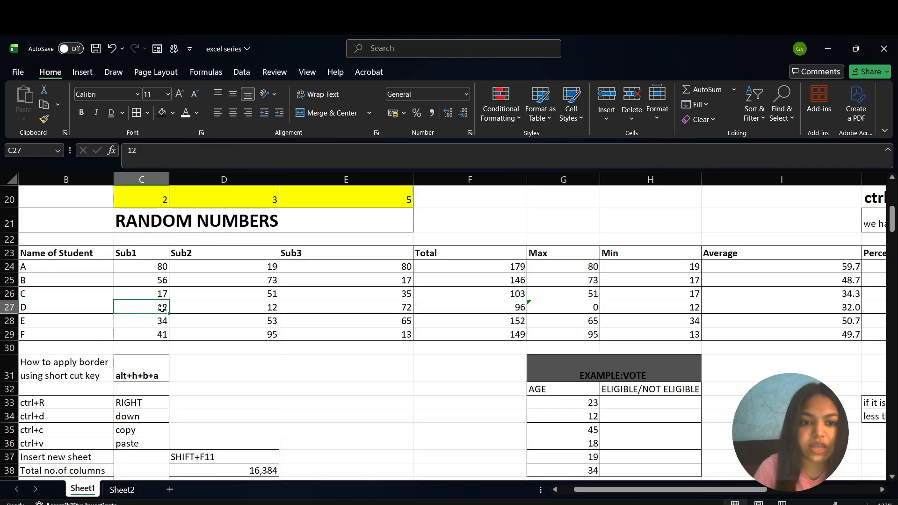
key("Right")
key("Right")
key("BackSpace")
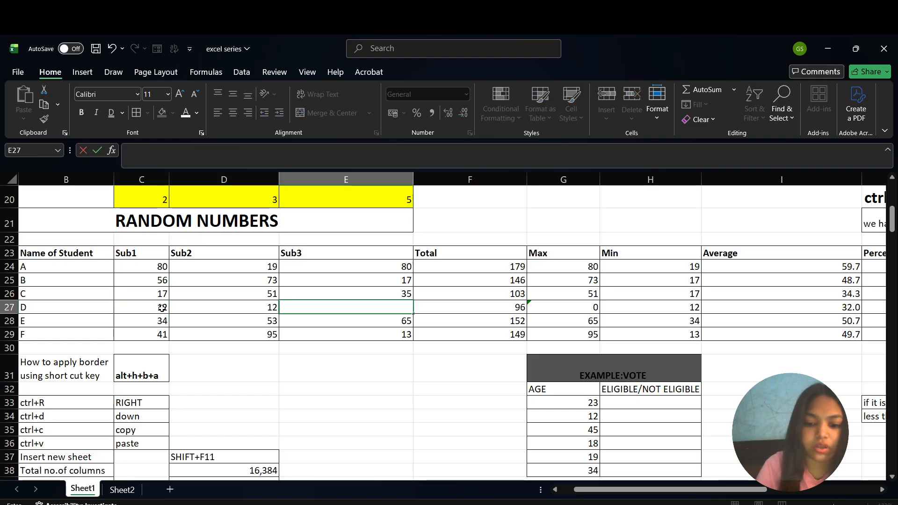
type("14")
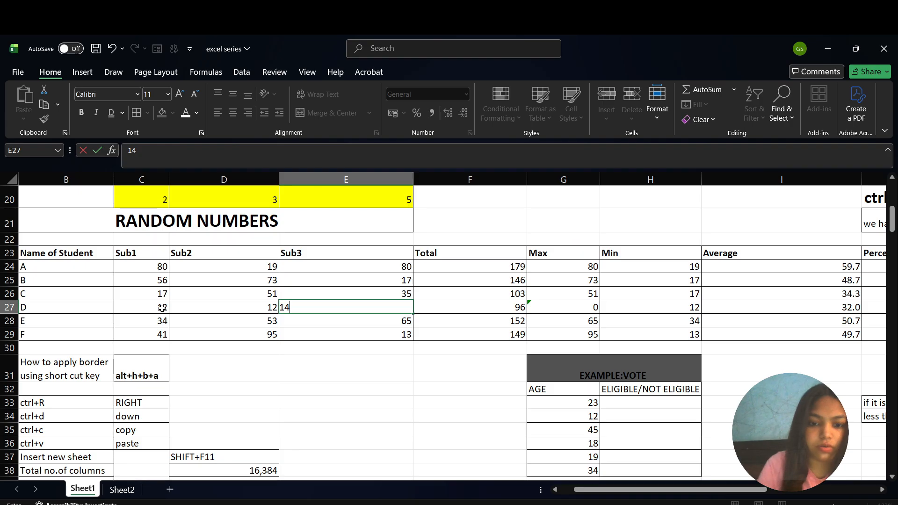
key("Return")
scroll(161, 307, "right", 10)
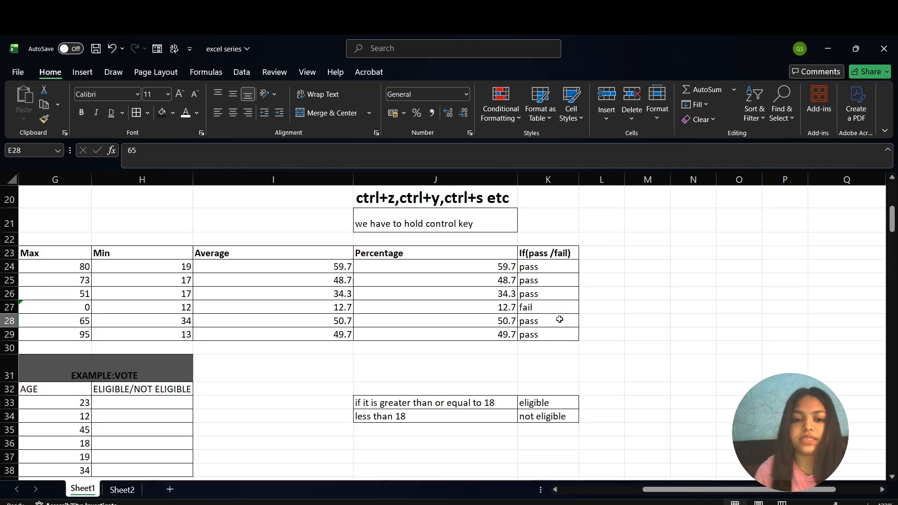
scroll(559, 319, "left", 5)
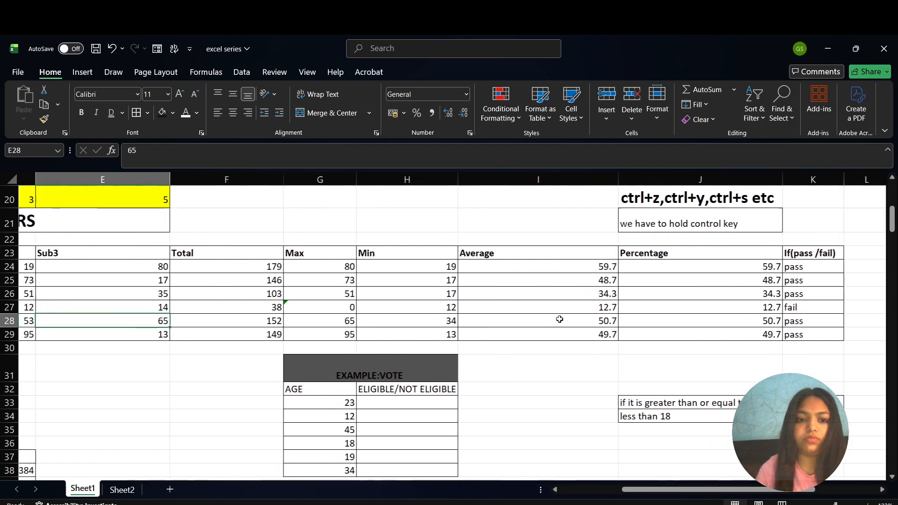
scroll(559, 319, "left", 3)
scroll(559, 319, "right", 3)
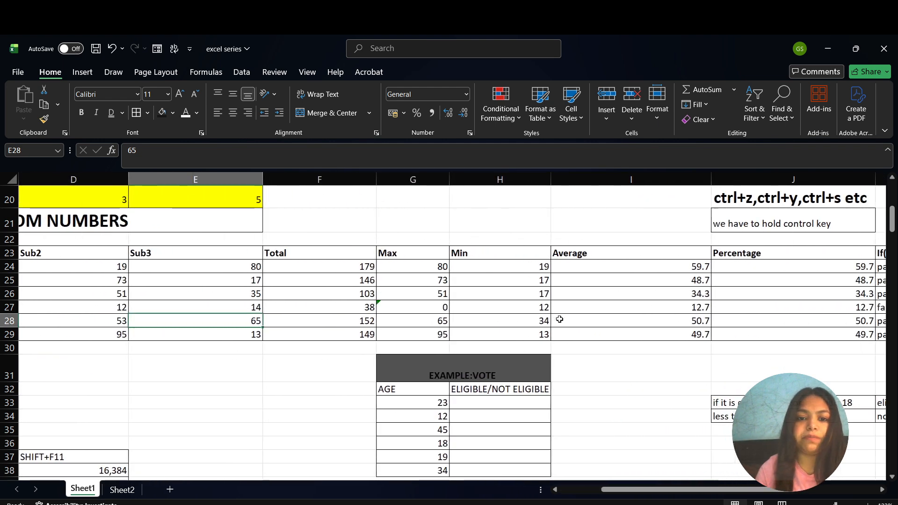
scroll(559, 319, "right", 1)
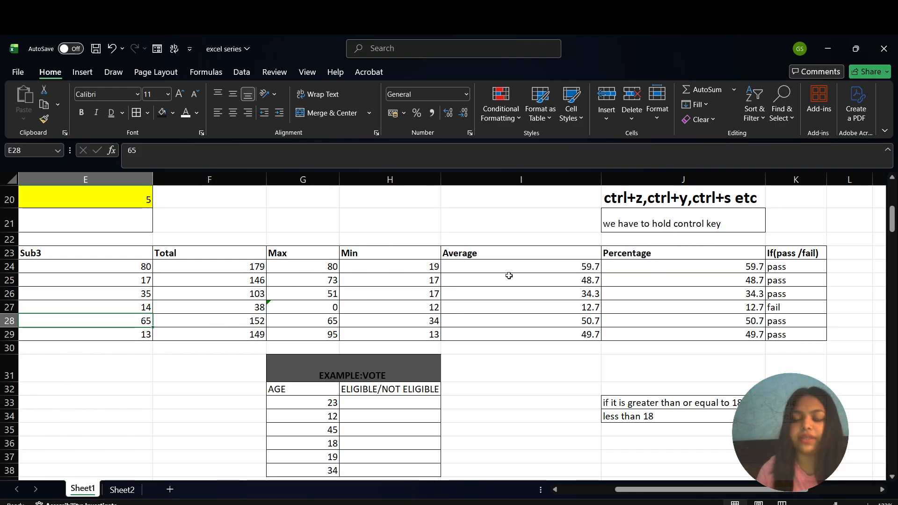
- Review the pass/fail column and the shortcut reference rows for ctrl+R, ctrl+d, ctrl+c and ctrl+v in B33:C36
scroll(553, 283, "right", 3)
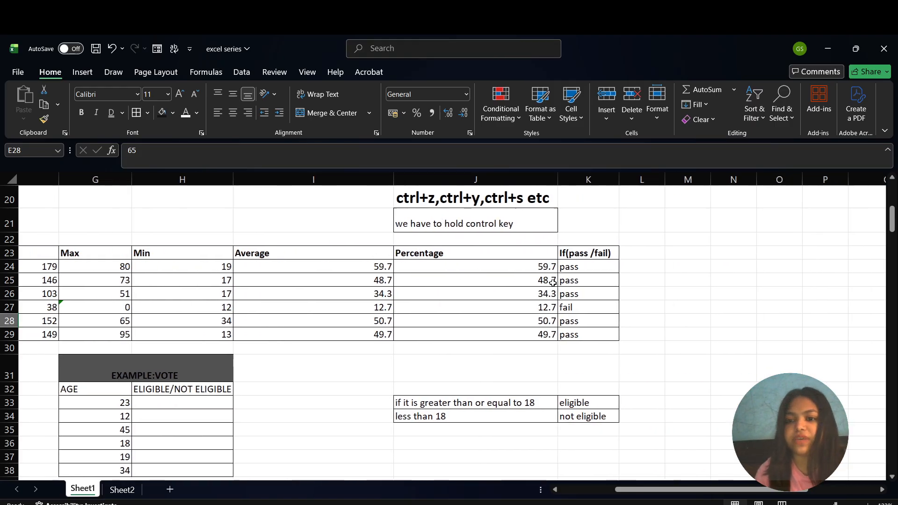
scroll(553, 282, "left", 5)
scroll(553, 283, "left", 3)
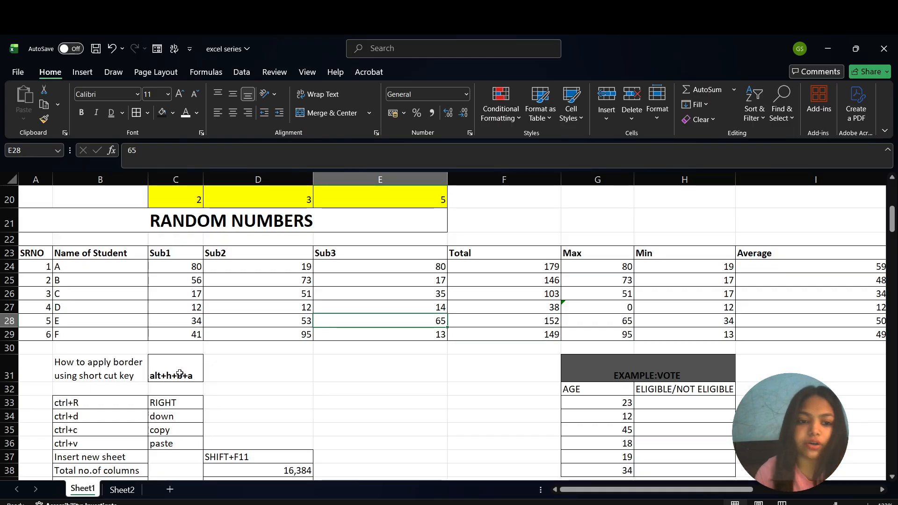
scroll(183, 372, "down", 1)
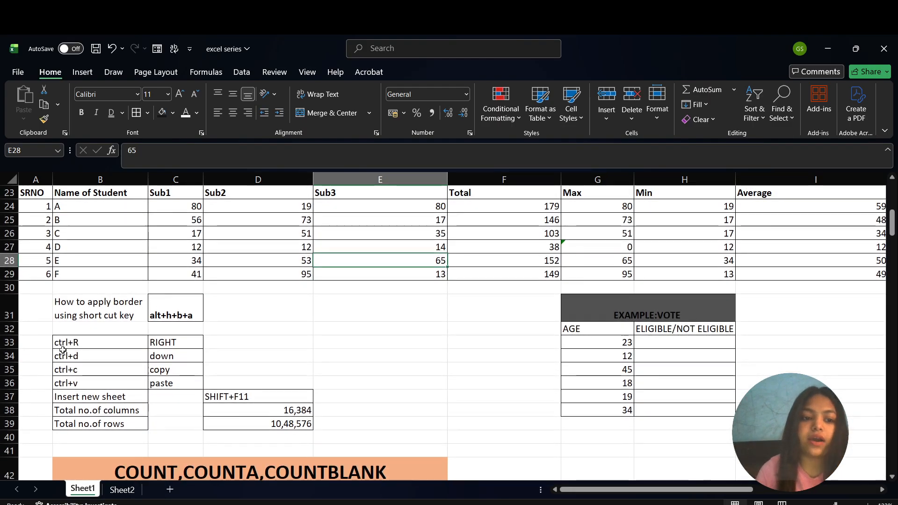
left_click(89, 345)
left_click(166, 344)
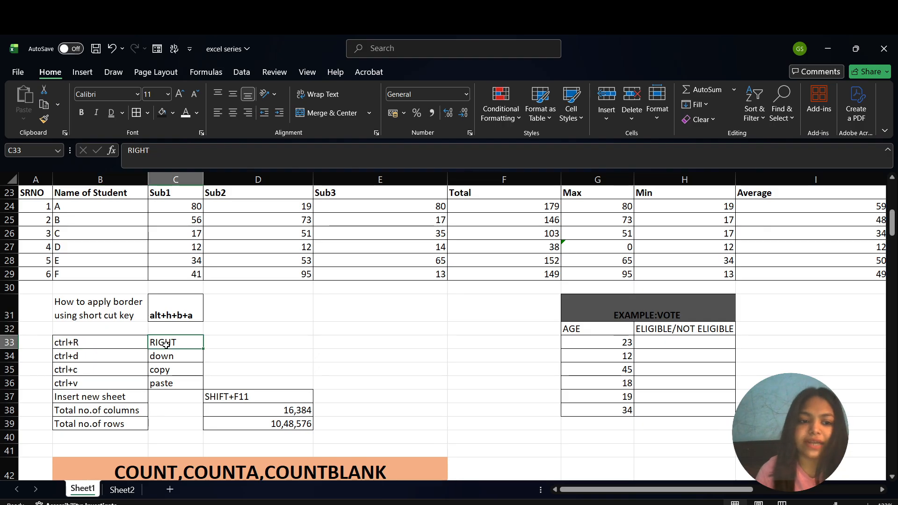
left_click(101, 358)
left_click(161, 360)
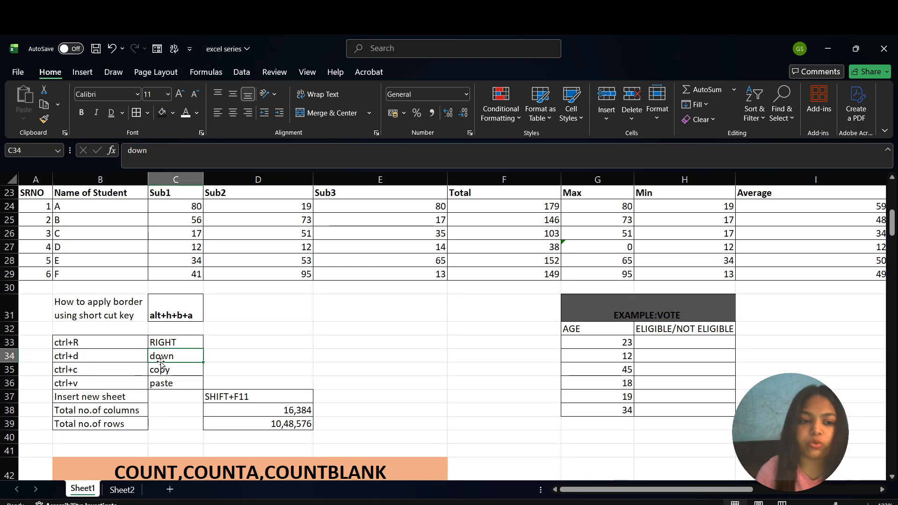
left_click(105, 372)
left_click(168, 371)
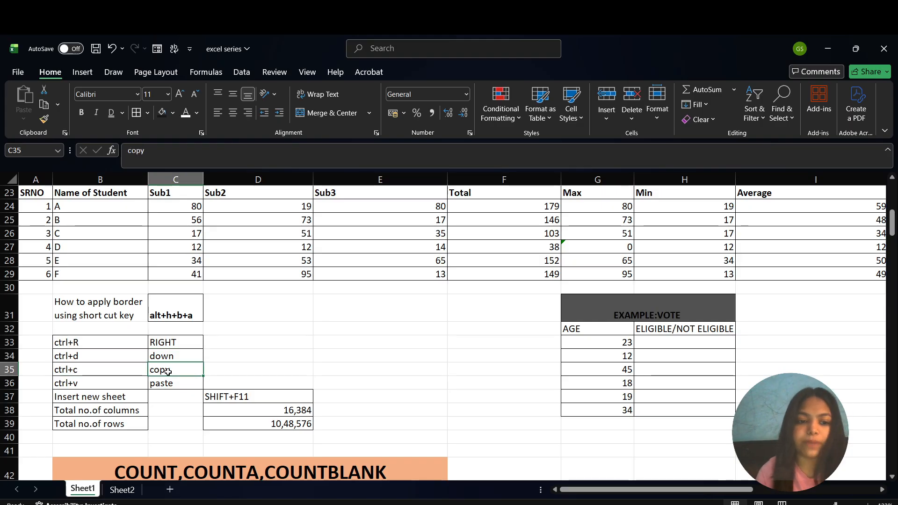
left_click(119, 386)
left_click(159, 384)
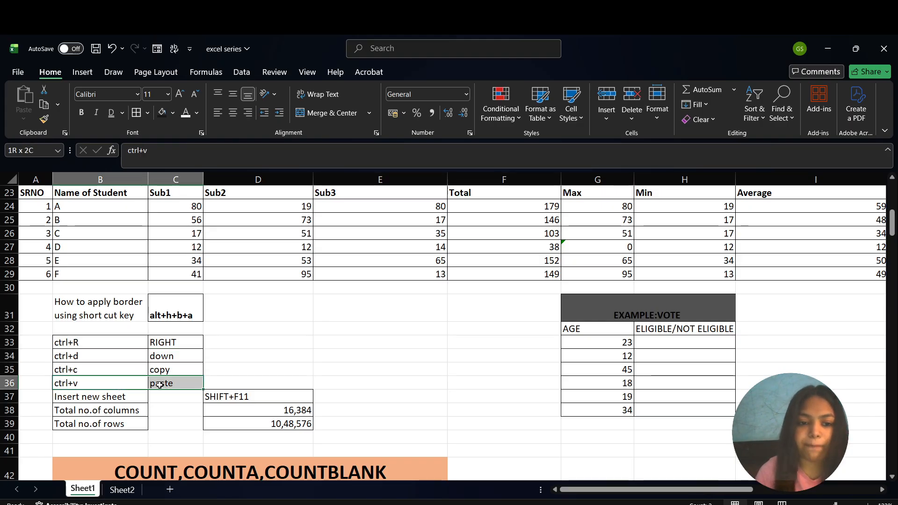
- Insert two new blank worksheets ahead of Sheet1, check Sheet3, and return to the notes on Sheet1
left_click(97, 405)
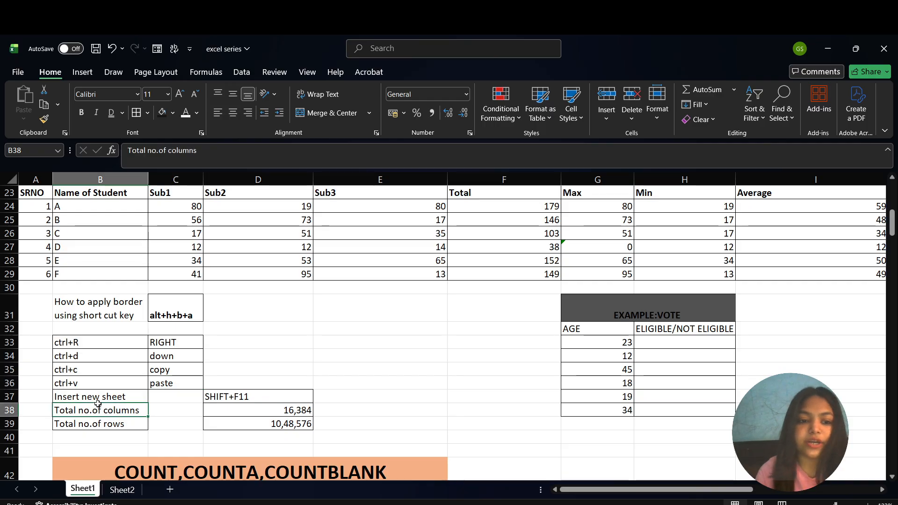
left_click(124, 396)
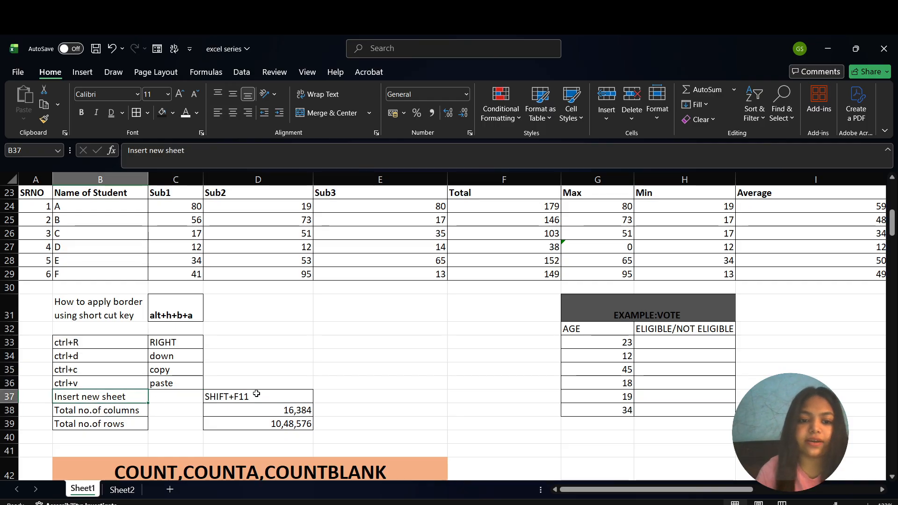
left_click(252, 397)
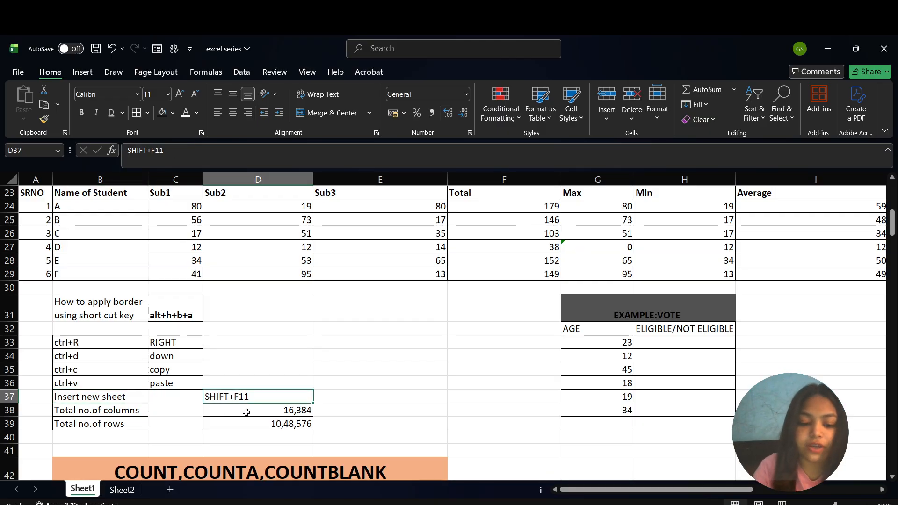
key("fn+Escape")
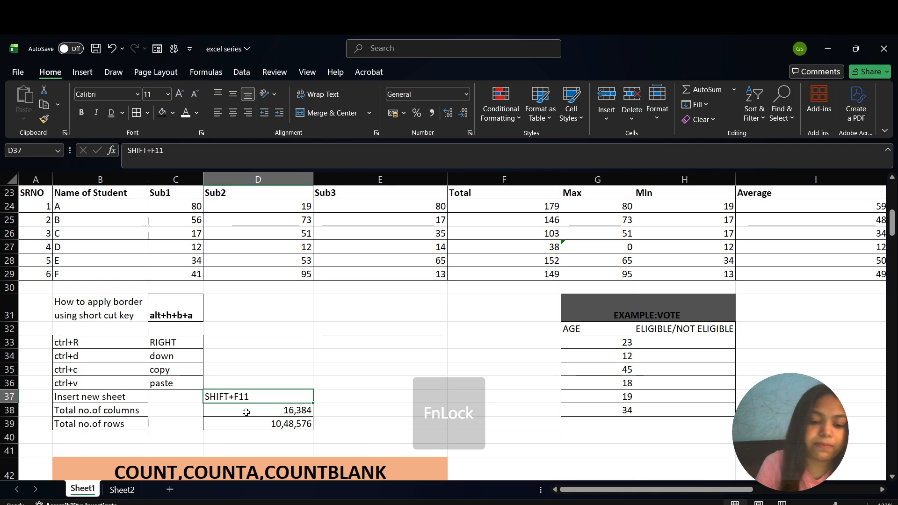
key("shift+F11")
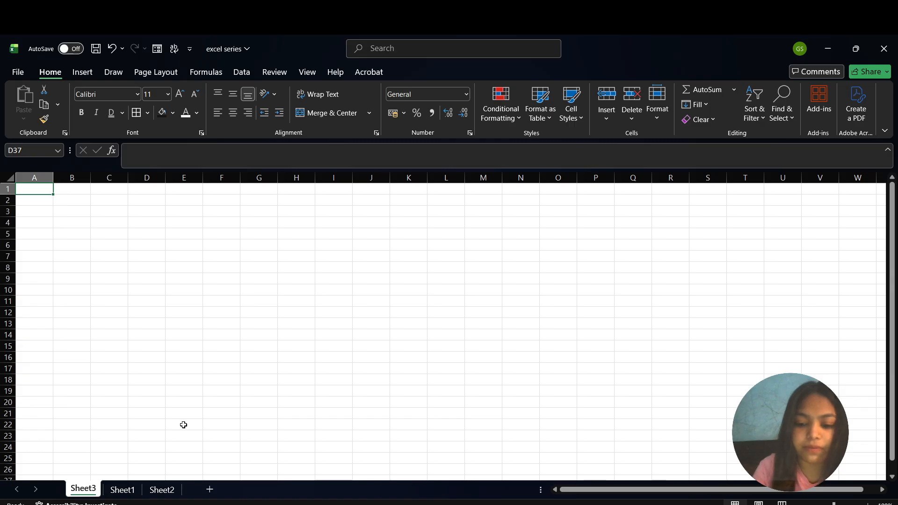
key("shift+F11")
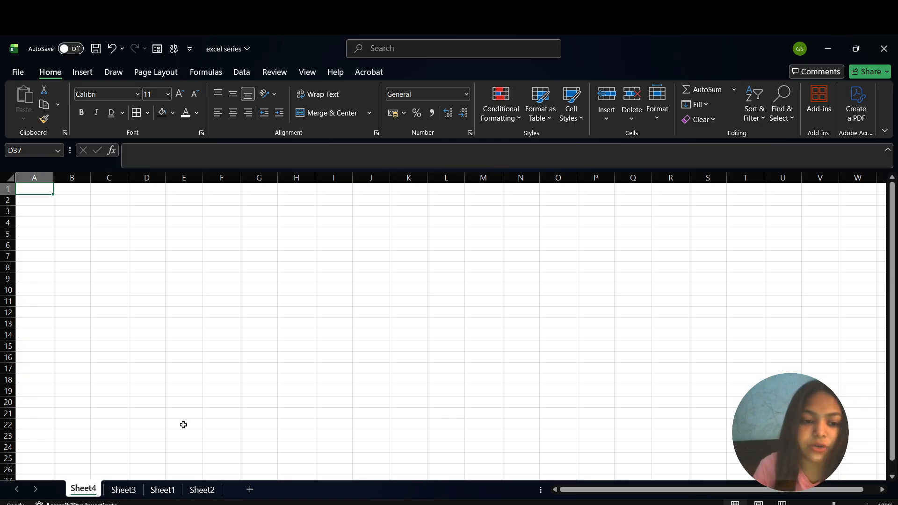
left_click(124, 490)
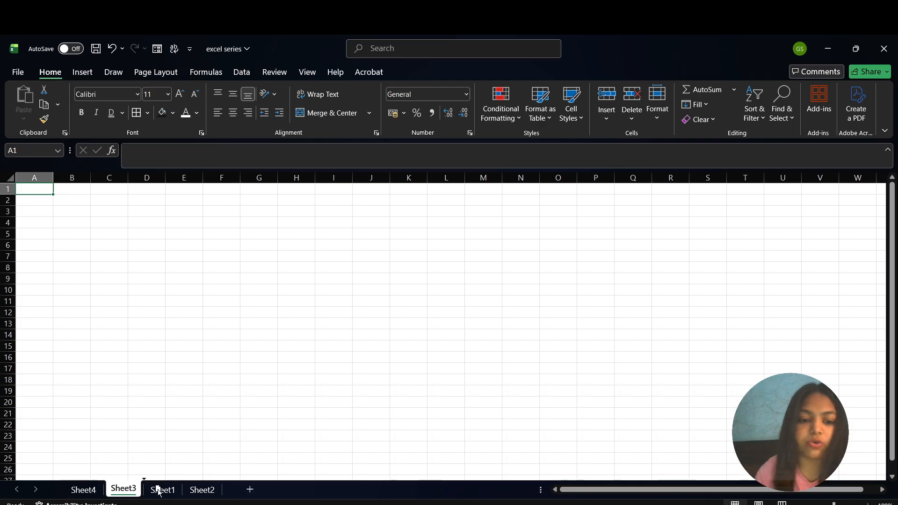
left_click(164, 491)
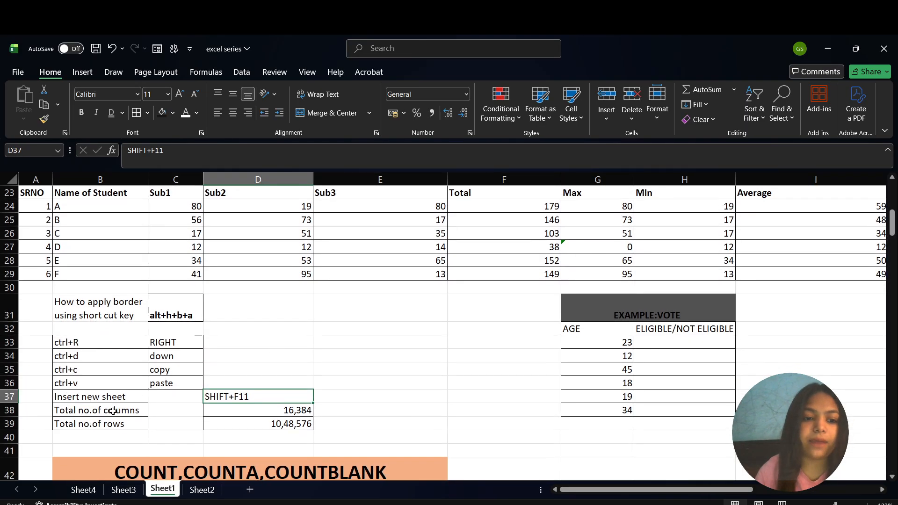
- Examine the notes on the total number of columns and rows in rows 38 and 39
left_click(131, 412)
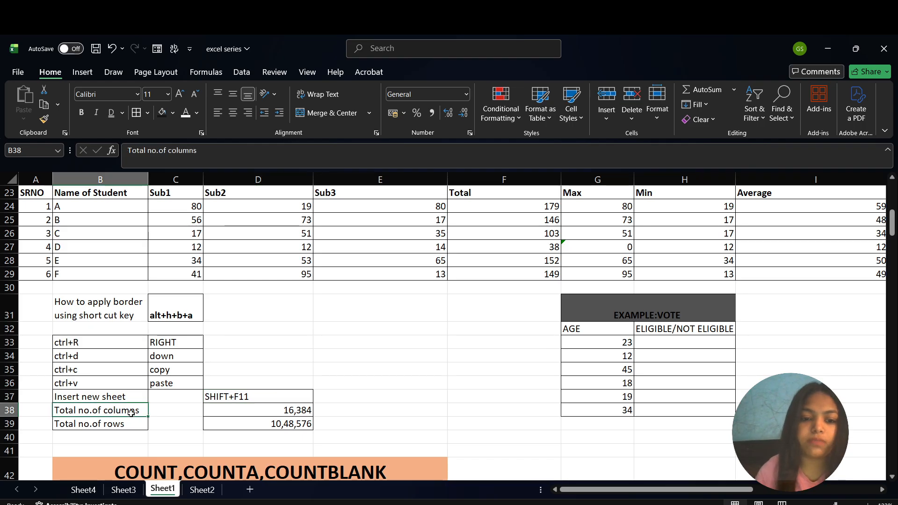
left_click(242, 413)
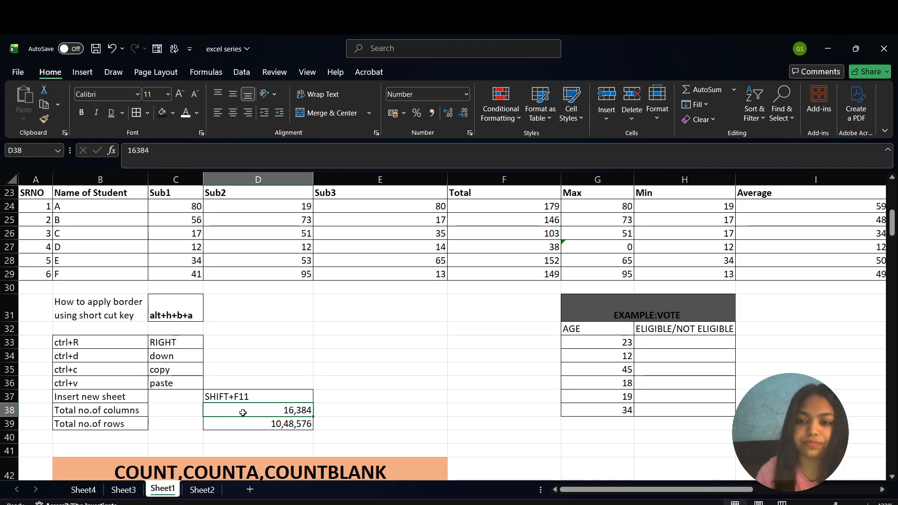
key("shift+Right")
key("Left")
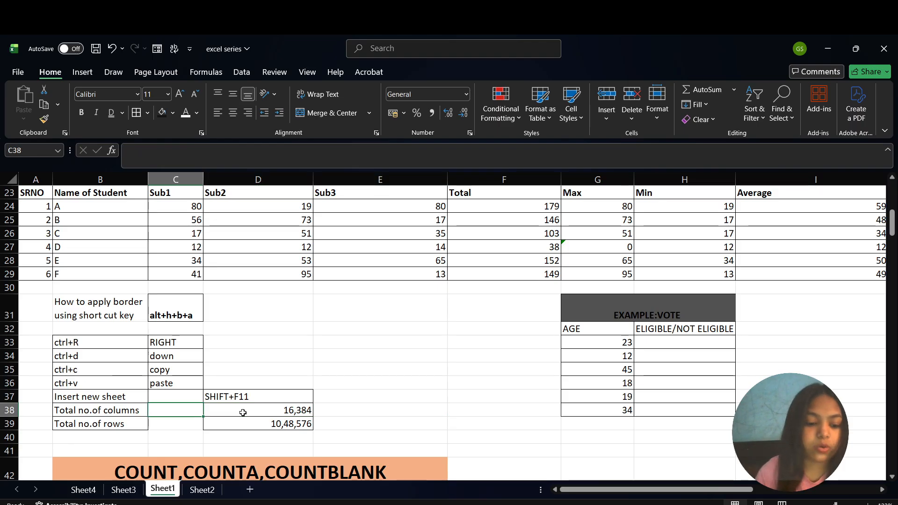
left_click(242, 413)
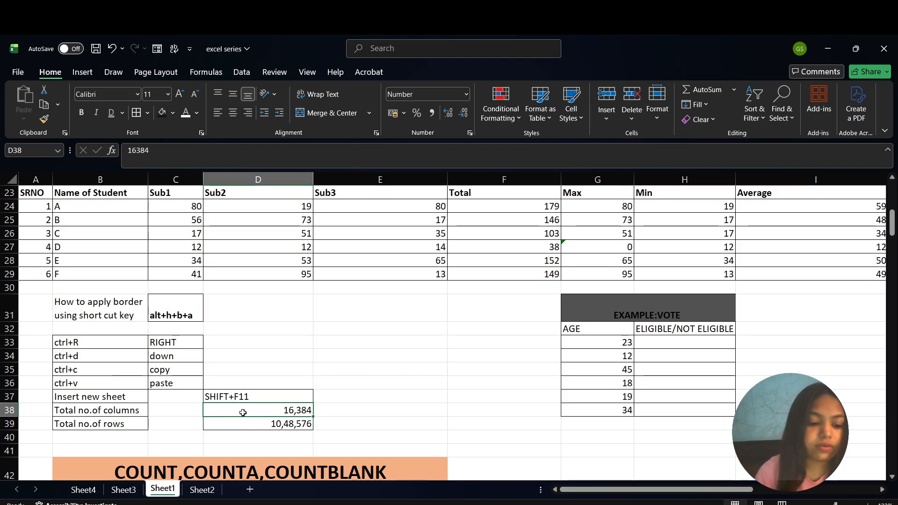
key("fn+Escape")
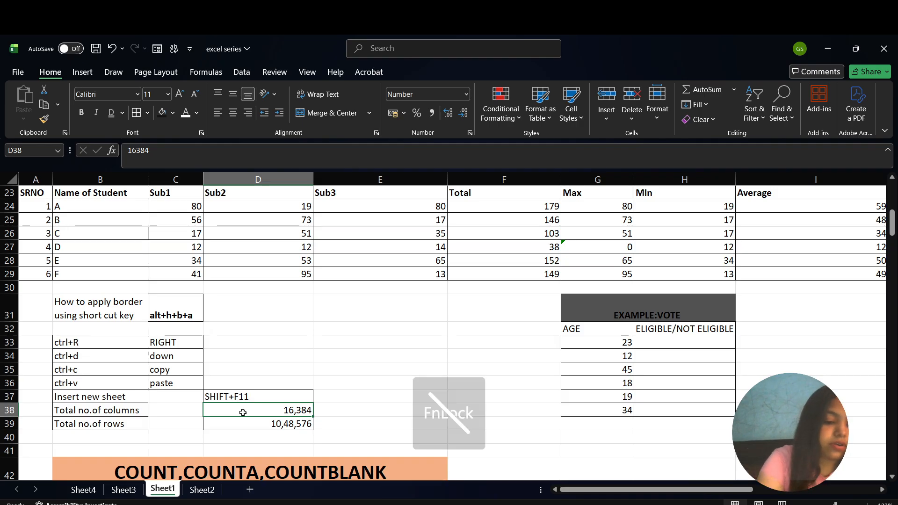
left_click(325, 363)
key("Right")
key("Right")
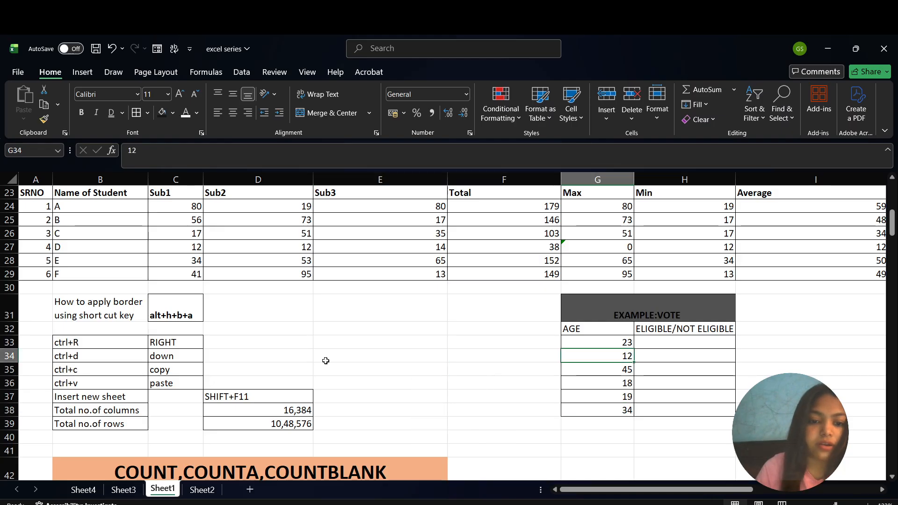
left_click(265, 414)
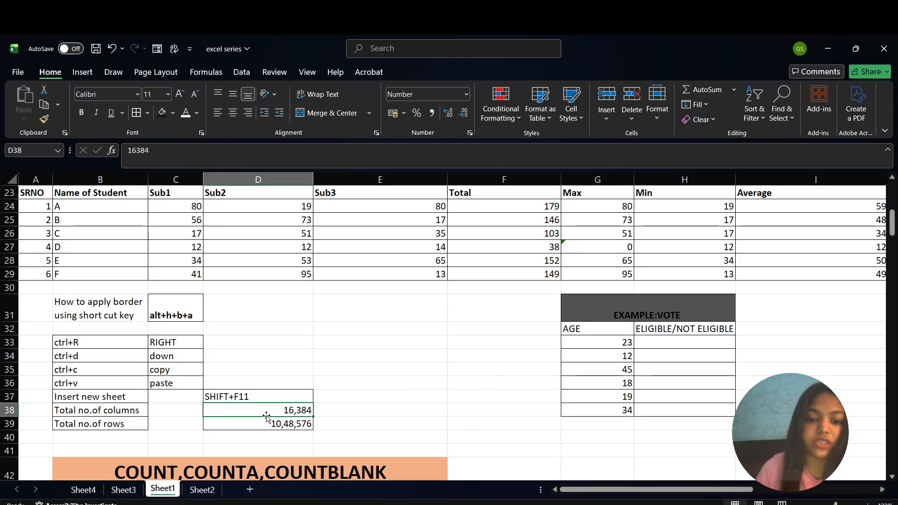
left_click(115, 425)
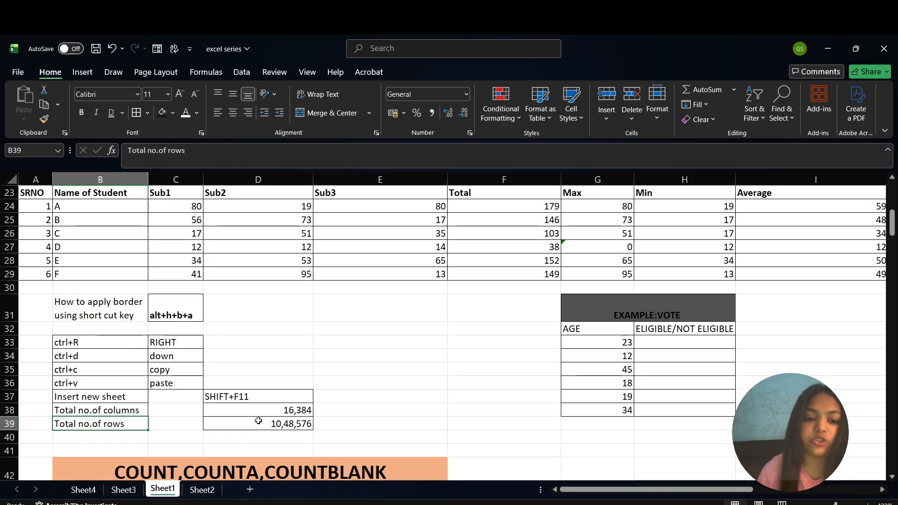
scroll(130, 323, "up", 7)
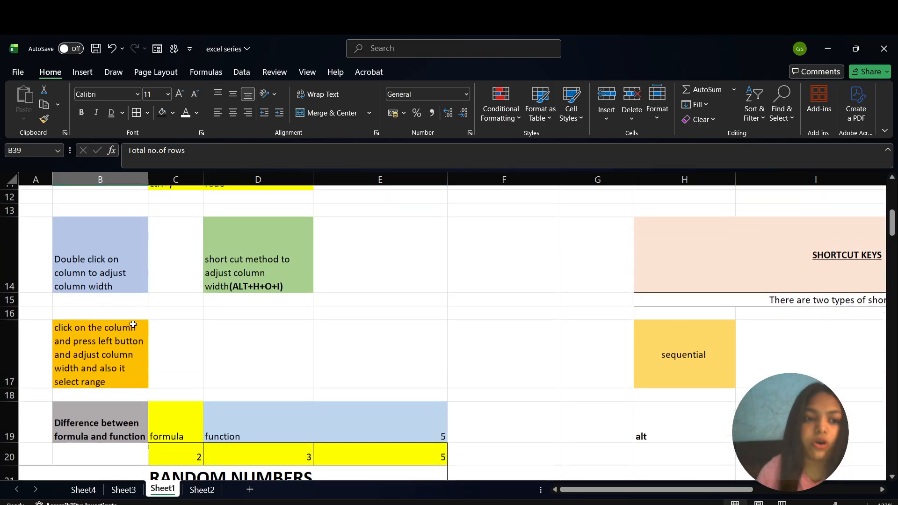
left_click(86, 203)
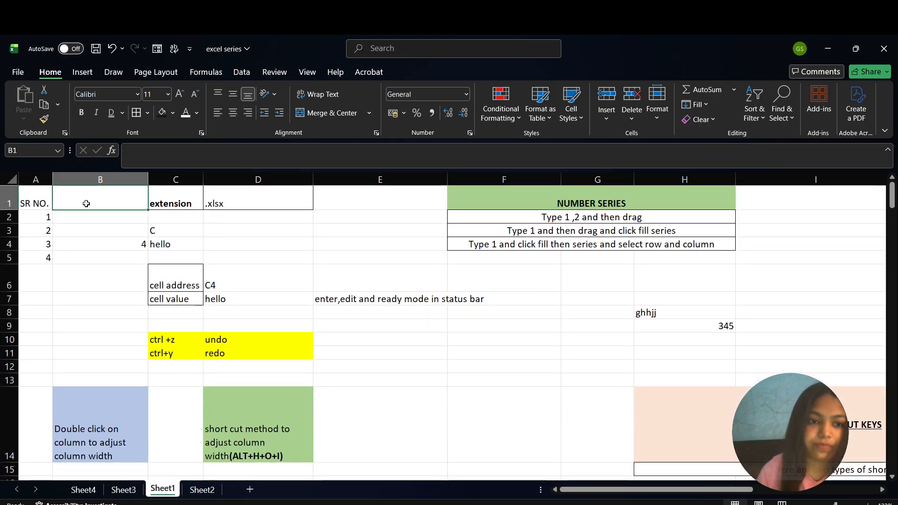
key("Down")
key("Down")
key("Down")
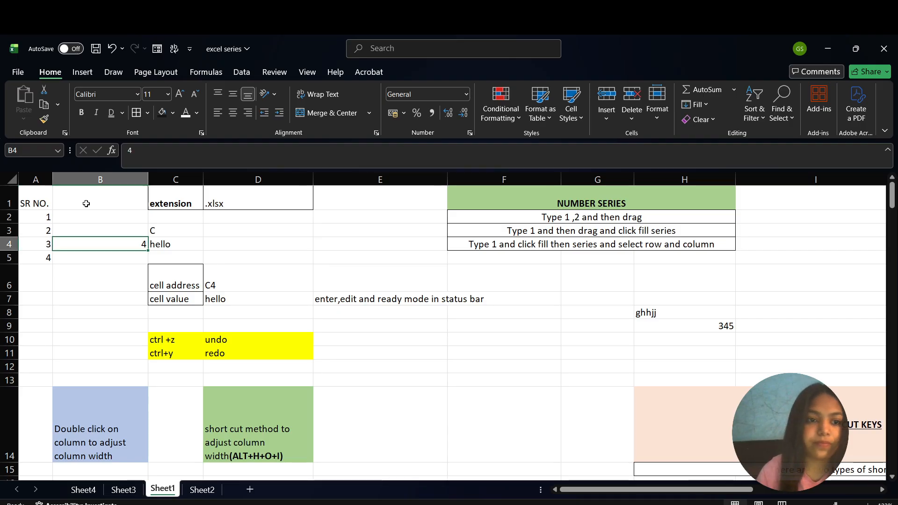
key("Up")
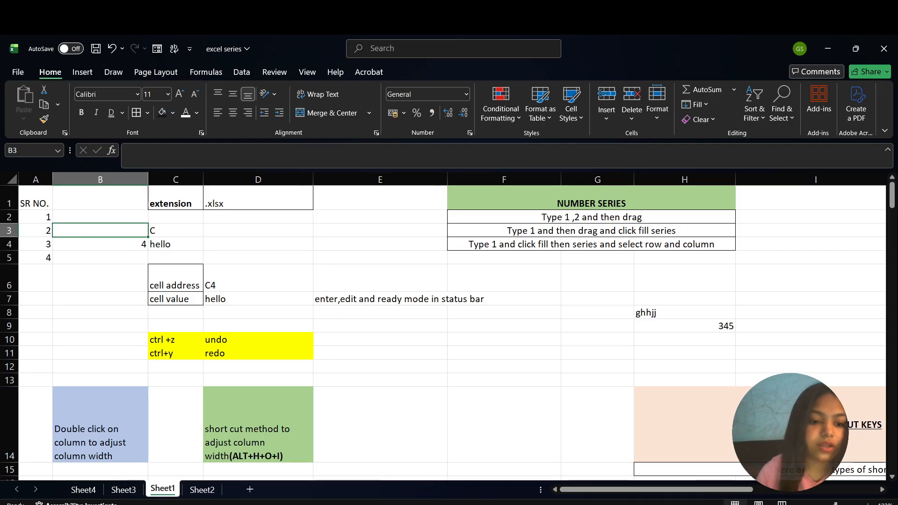
- On the blank Sheet3, jump from A1 to the last row and back, and to the last column and back
left_click(124, 490)
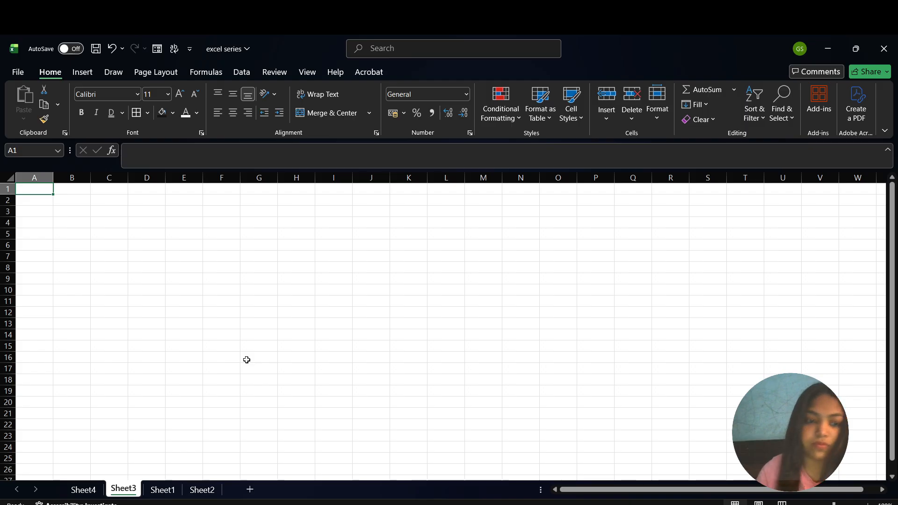
key("ctrl+Down")
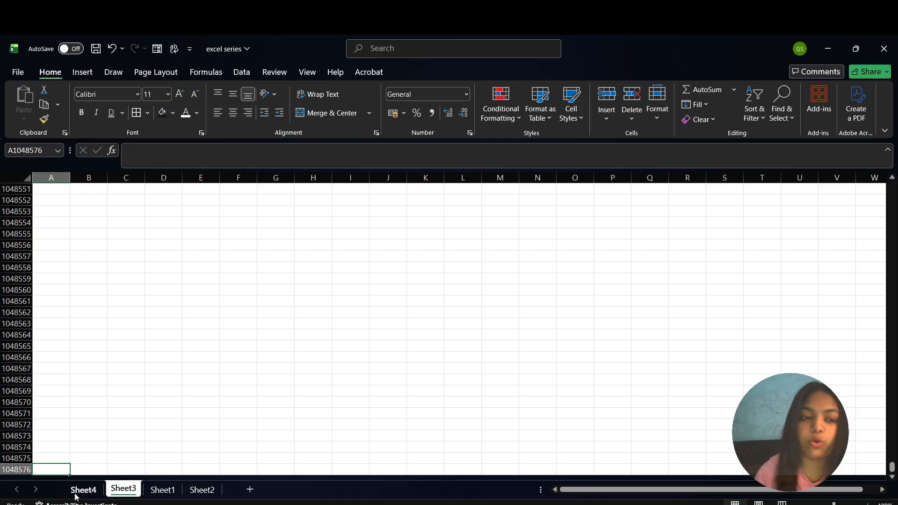
key("ctrl+Up")
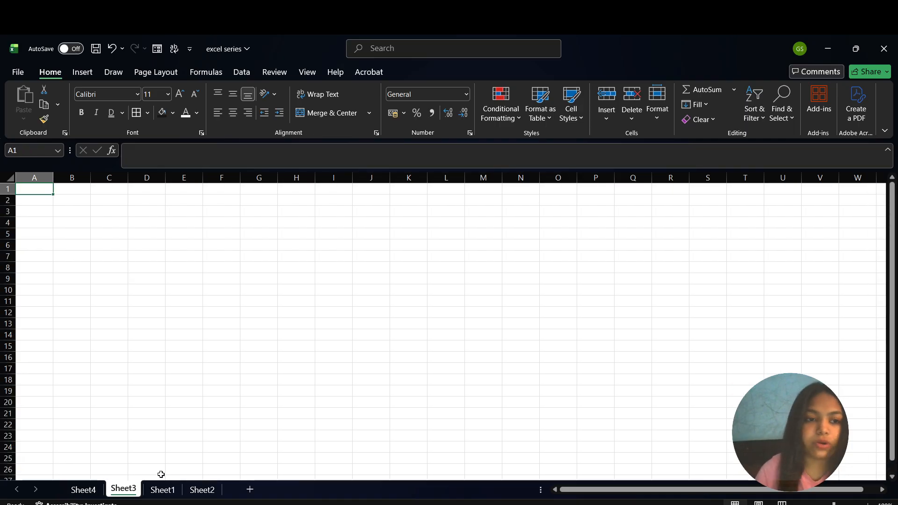
key("ctrl+Right")
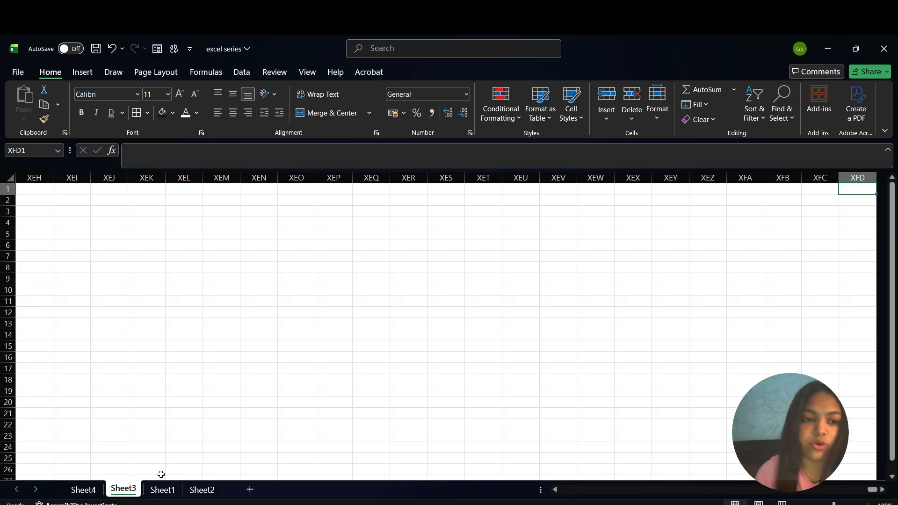
key("ctrl+Left")
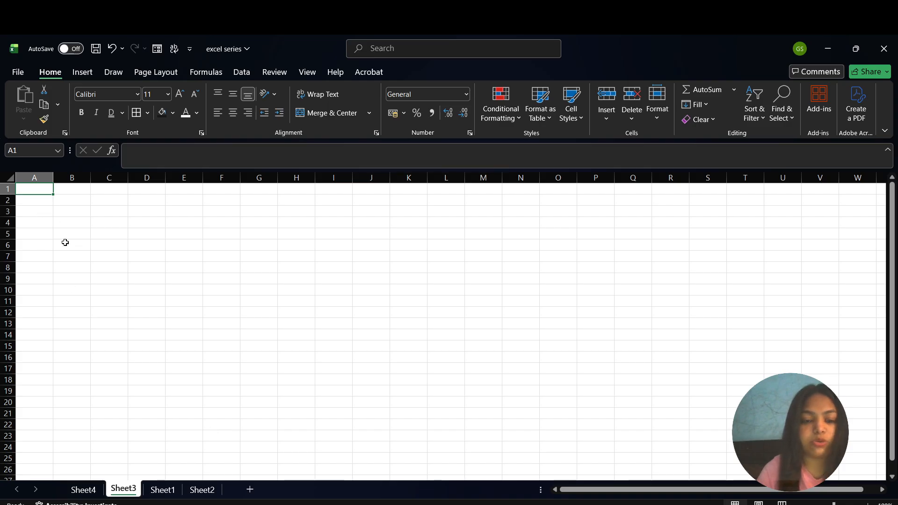
- Return to Sheet1 and bring the area around the COUNT,COUNTA,COUNTBLANK heading into view
left_click(172, 489)
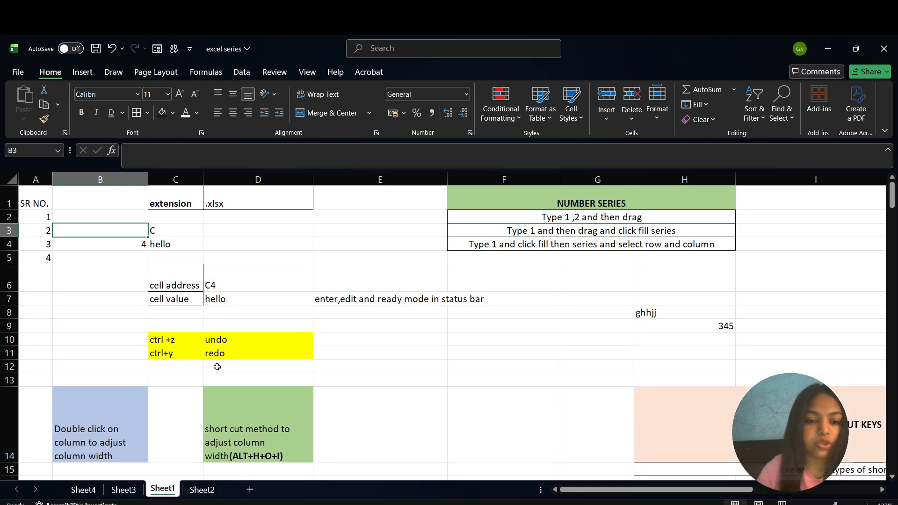
scroll(341, 366, "down", 5)
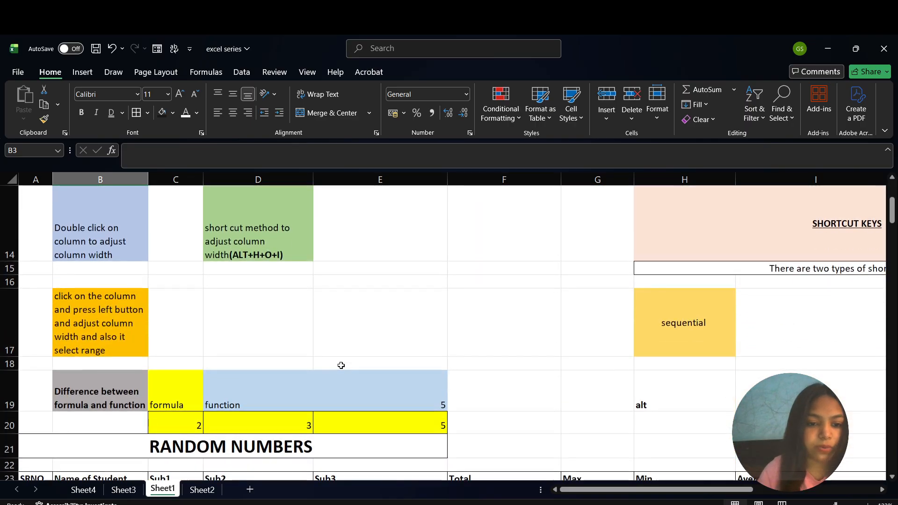
scroll(341, 365, "down", 3)
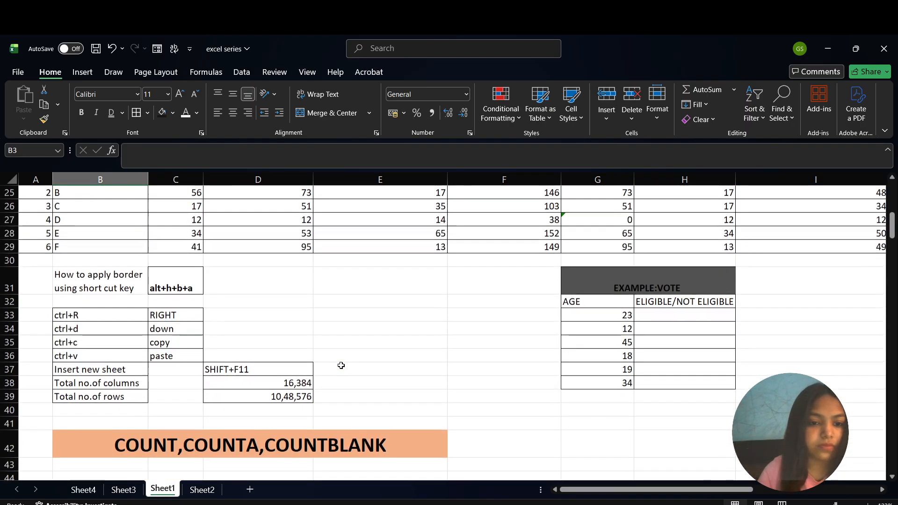
- Colour the Sheet1 worksheet tab with the standard red
scroll(276, 374, "right", 3)
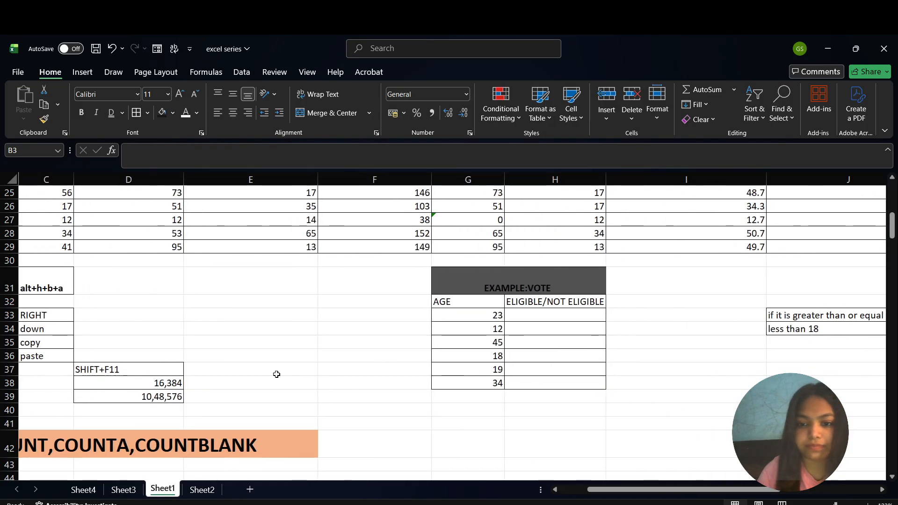
scroll(276, 374, "left", 1)
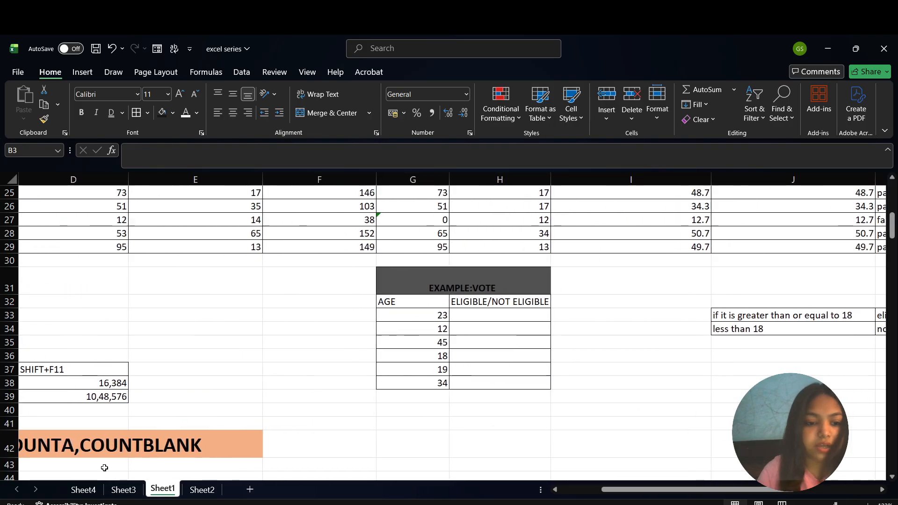
right_click(163, 492)
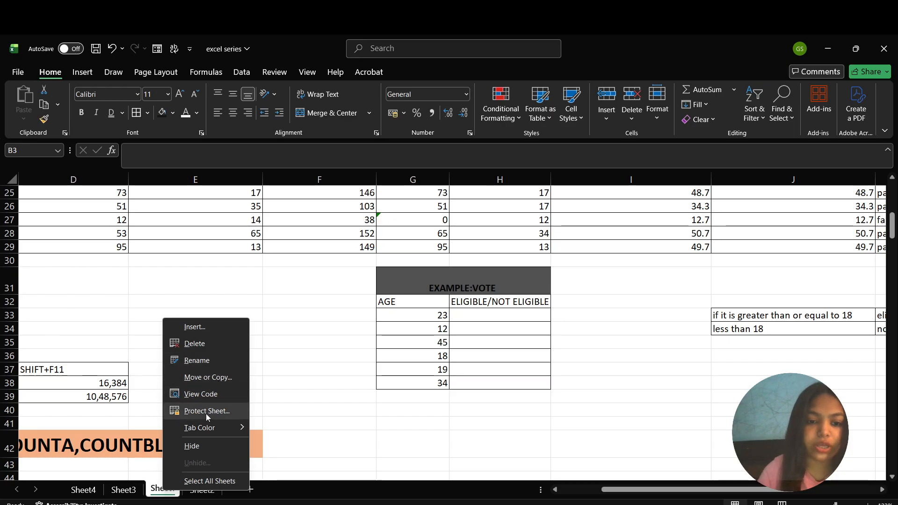
mouse_move(212, 431)
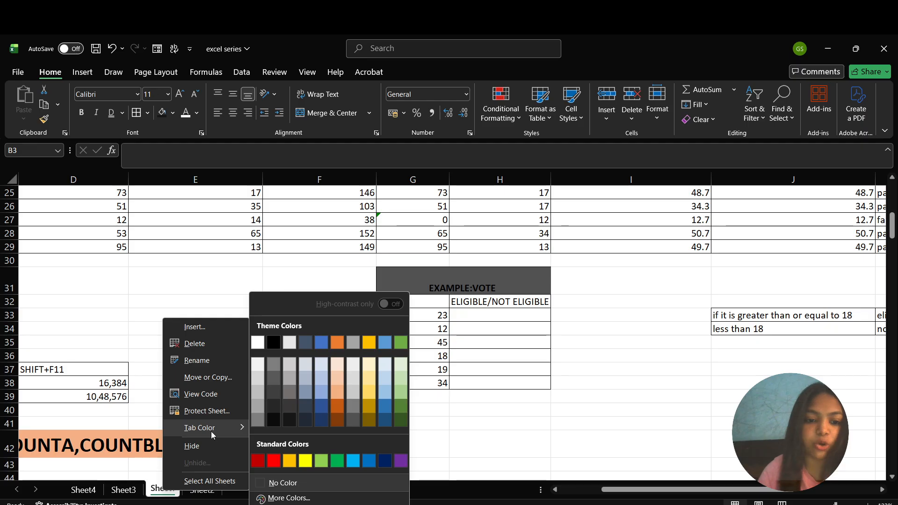
left_click(278, 461)
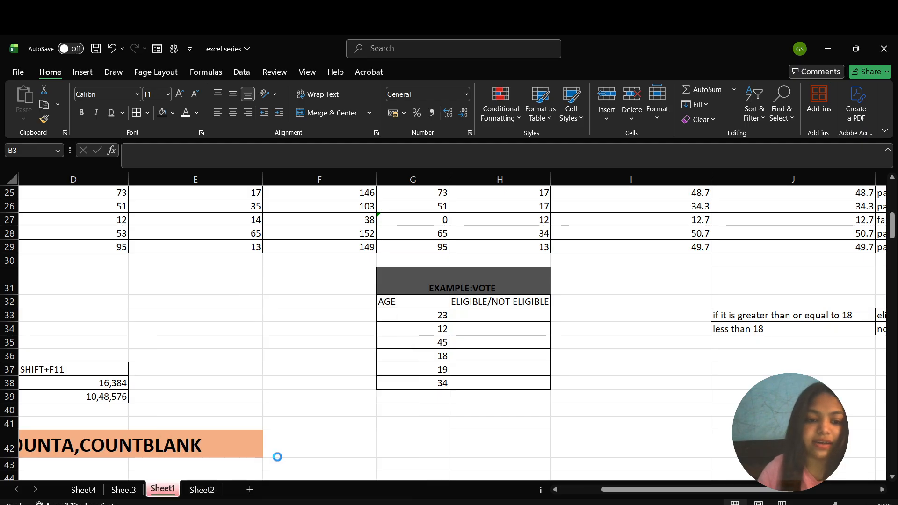
- Rename the Sheet1 worksheet to "basic"
right_click(163, 489)
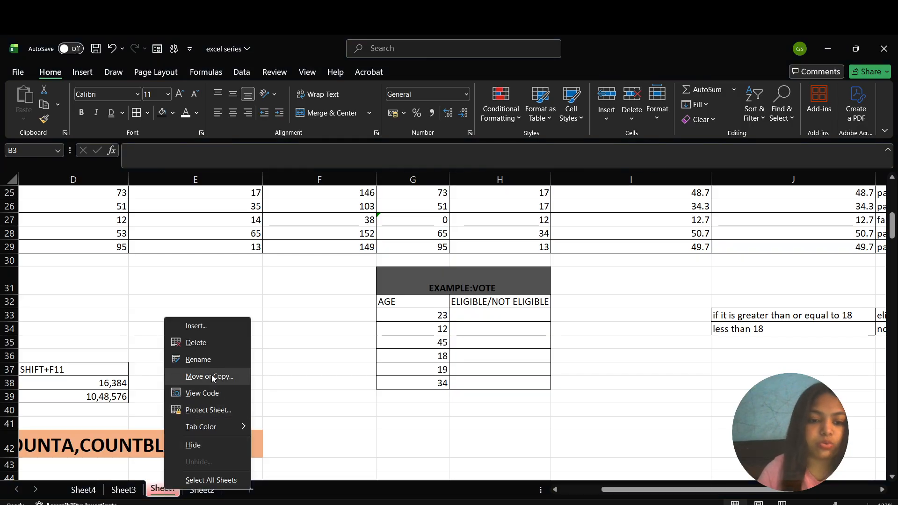
left_click(206, 363)
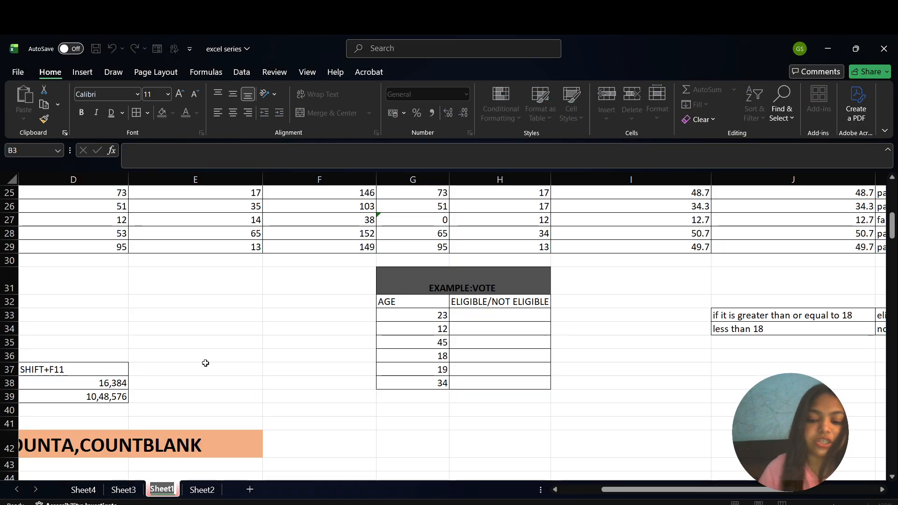
key("BackSpace")
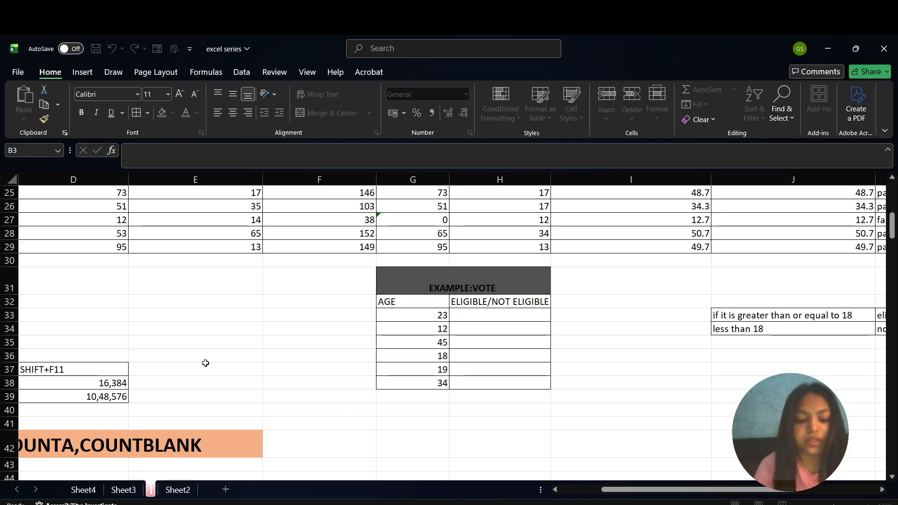
type("basic")
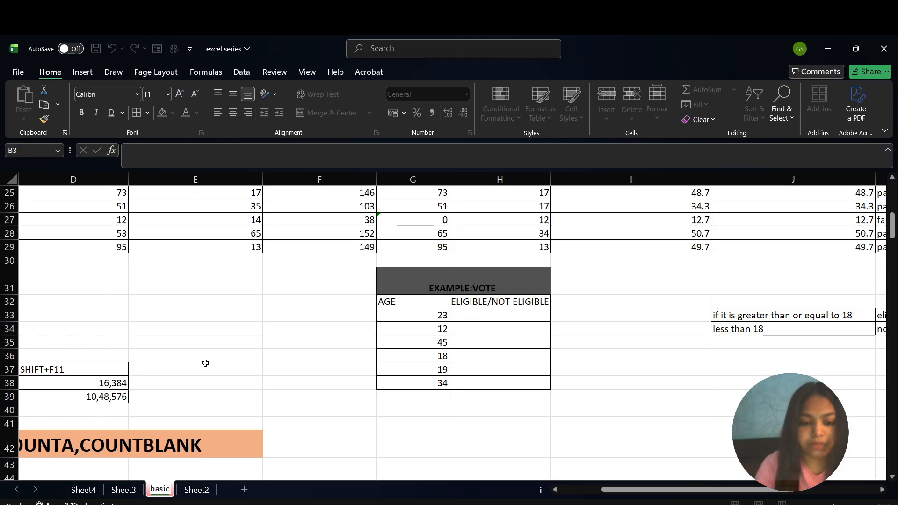
key("Return")
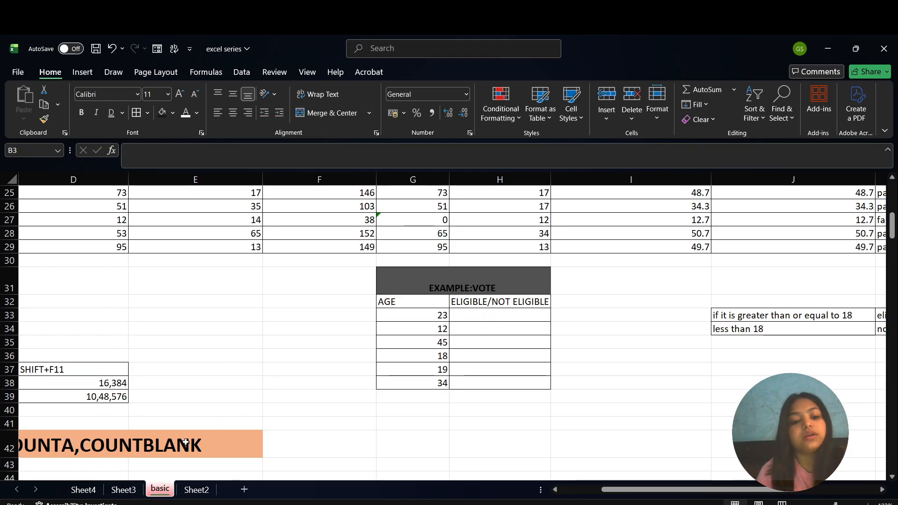
- Examine the EXAMPLE:VOTE table from G31 and the age conditions for eligibility in J33:K34
scroll(187, 444, "left", 3)
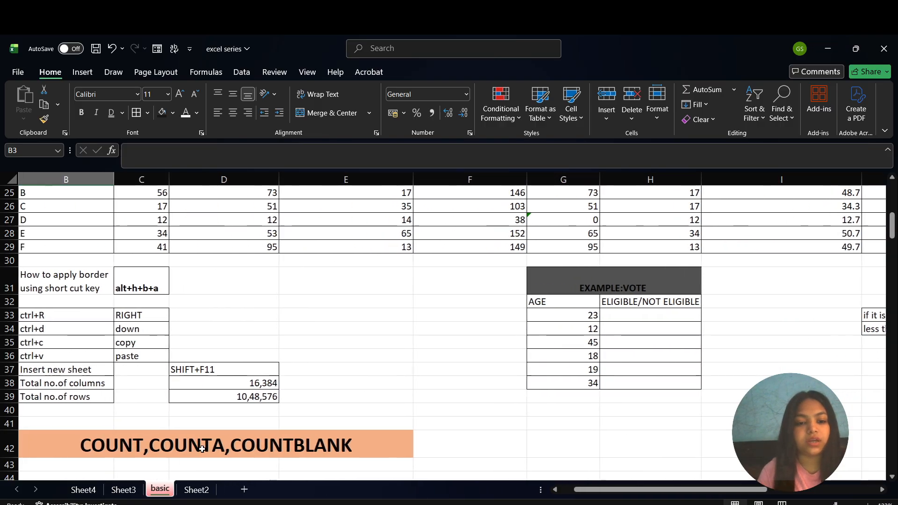
scroll(202, 448, "right", 5)
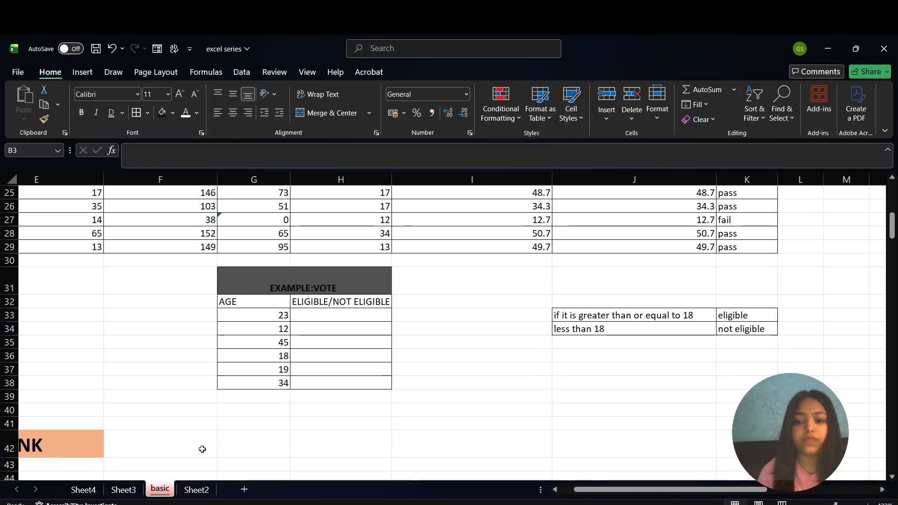
scroll(202, 449, "right", 2)
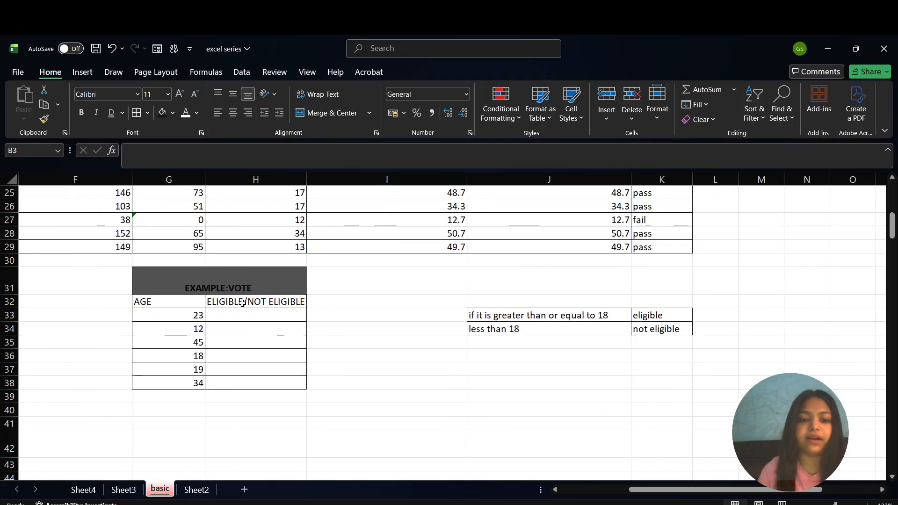
scroll(271, 302, "up", 1)
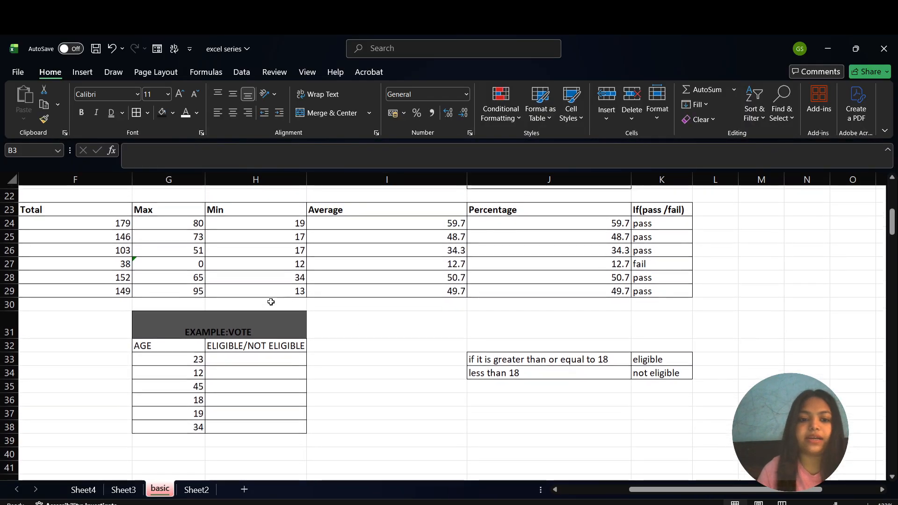
scroll(271, 302, "down", 1)
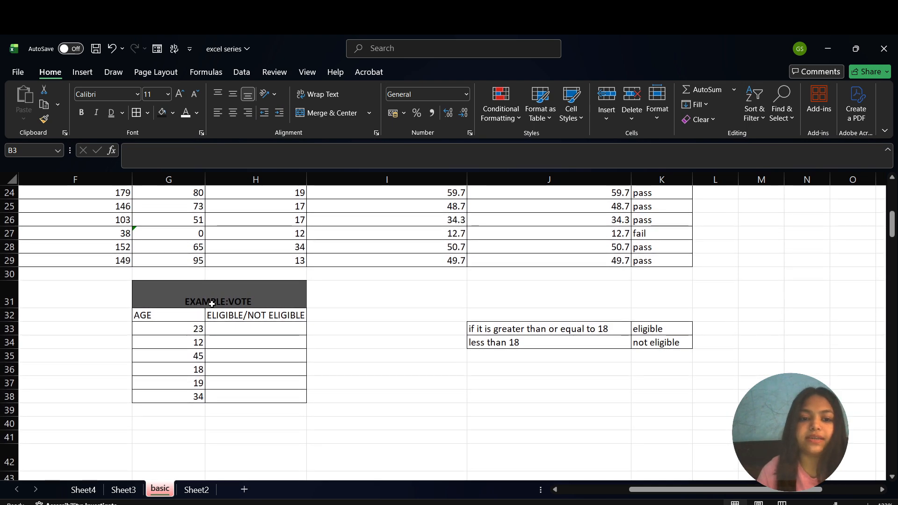
left_click(178, 317)
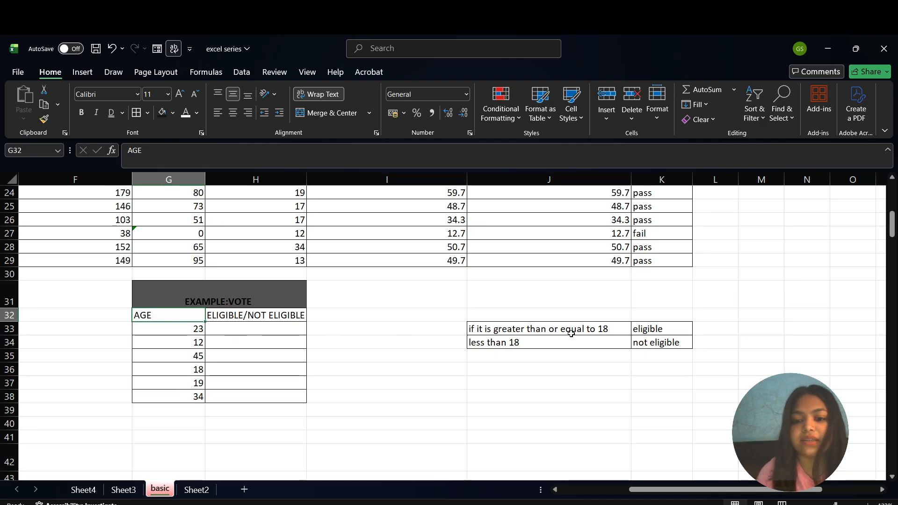
scroll(568, 332, "right", 1)
scroll(571, 333, "right", 2)
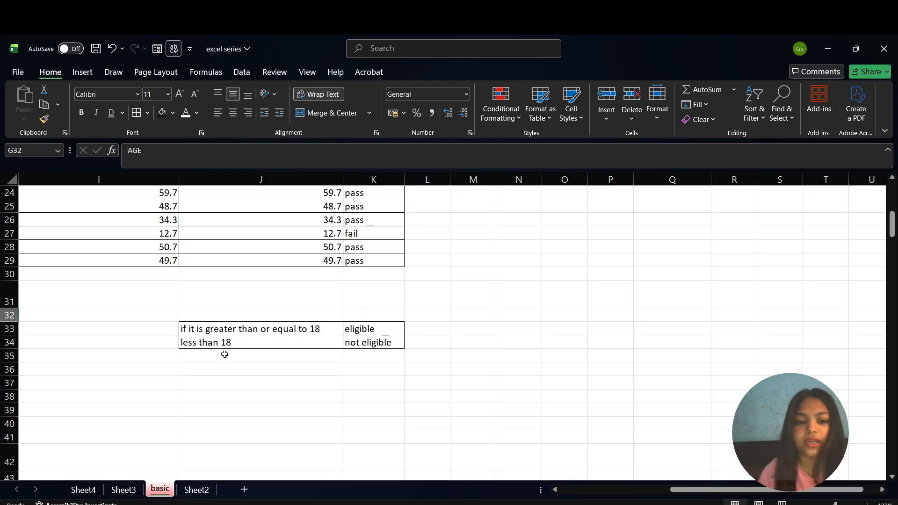
scroll(338, 361, "left", 3)
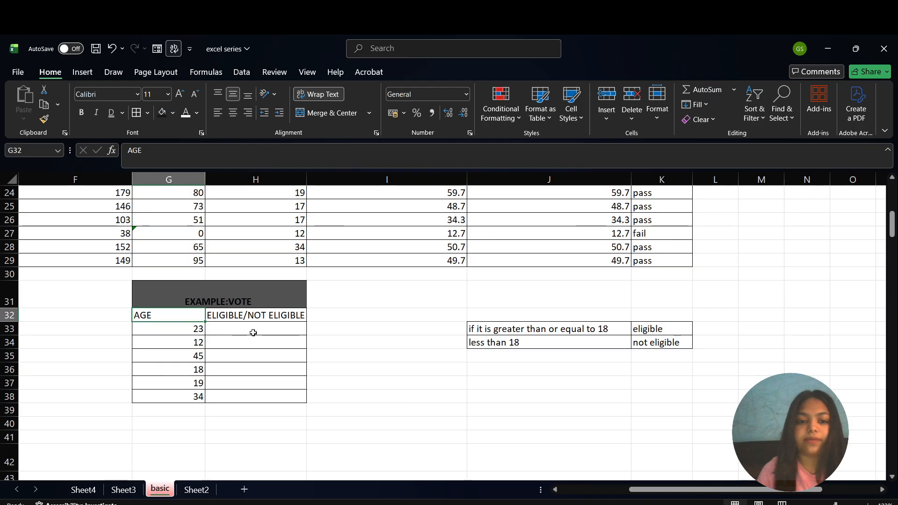
- Enter =IF(G33>=18,"eligible","not eligible") in H33 of the voting table, accepting the suggested formula correction
left_click(243, 332)
type("=IF(")
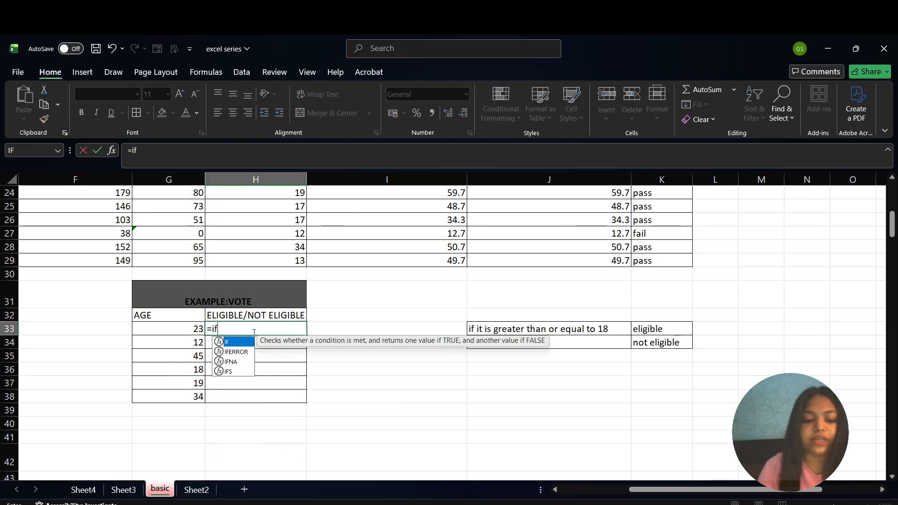
left_click(186, 327)
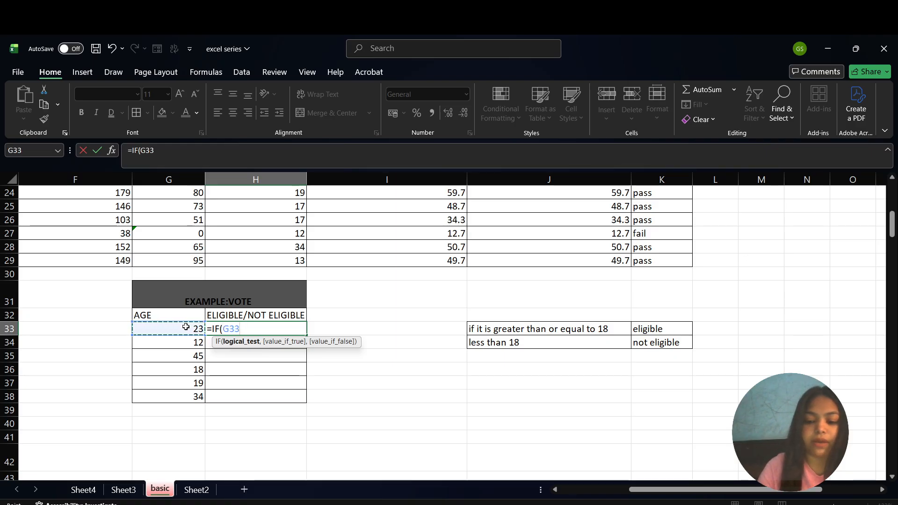
type(">=18,")
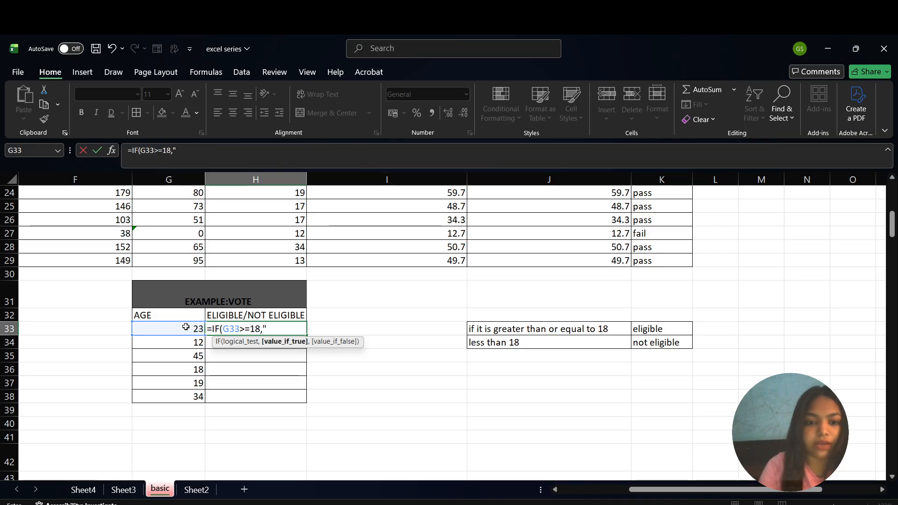
type("\"eligi")
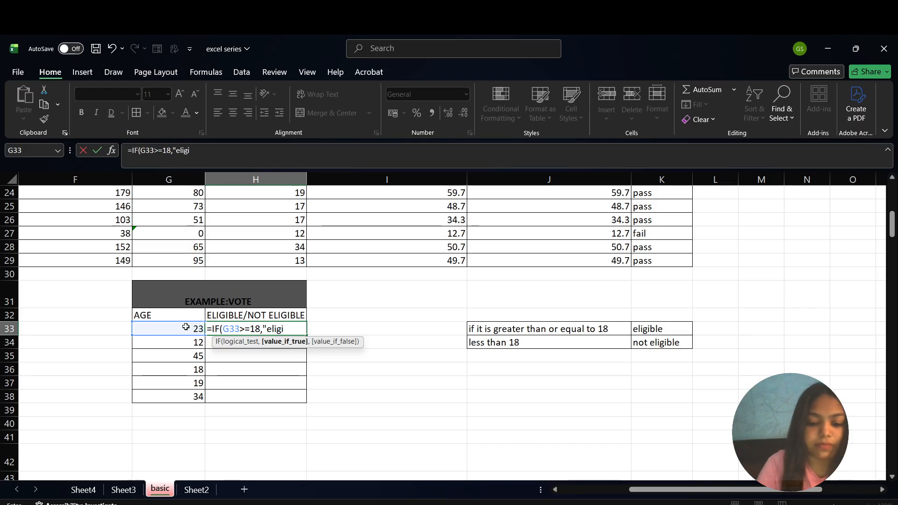
type("ble\",\"not eligible")
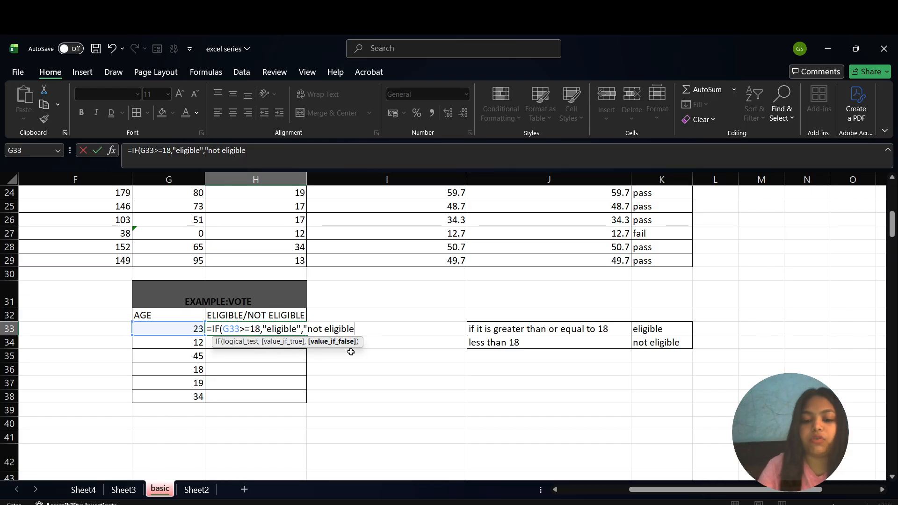
key("Return")
key("Return")
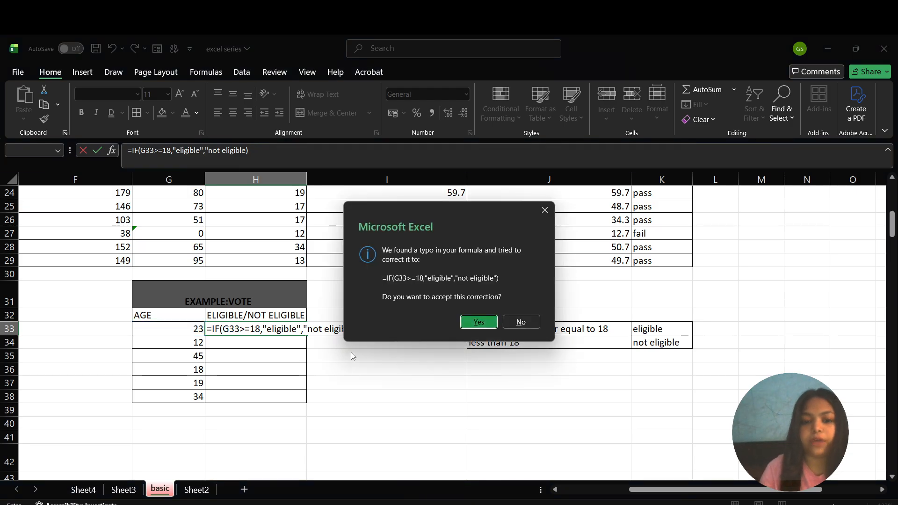
- Fill the eligibility formula from H33 down through H38 and check the results against the ages
key("Up")
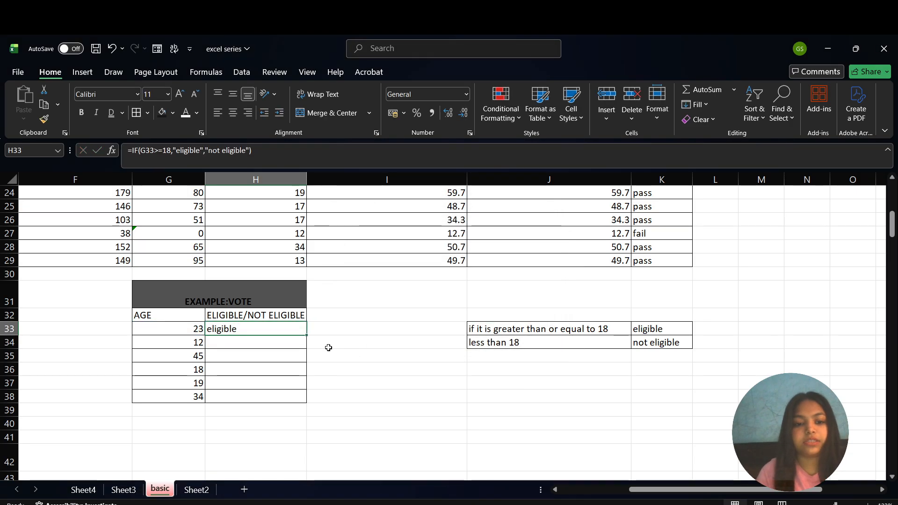
key("shift+Down")
key("shift+Down")
key("shift+Down")
key("shift+Down")
key("shift+Down")
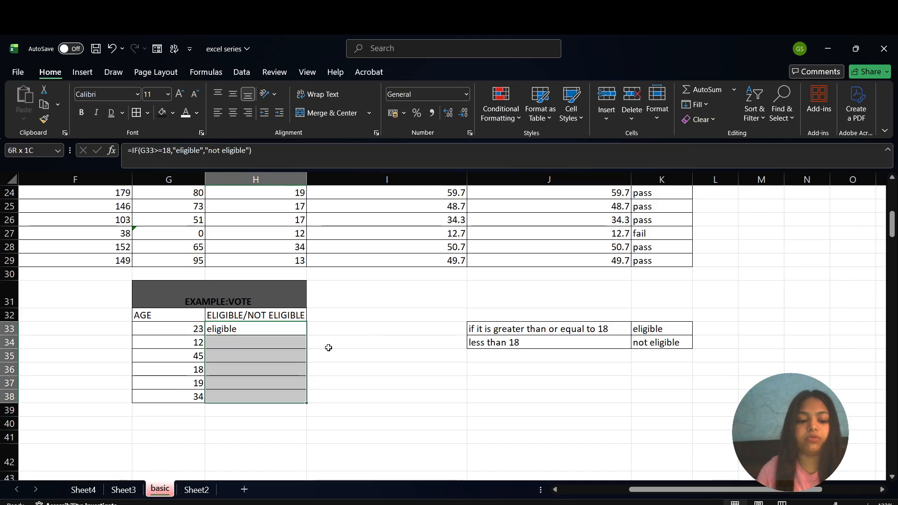
key("ctrl+d")
scroll(328, 347, "left", 3)
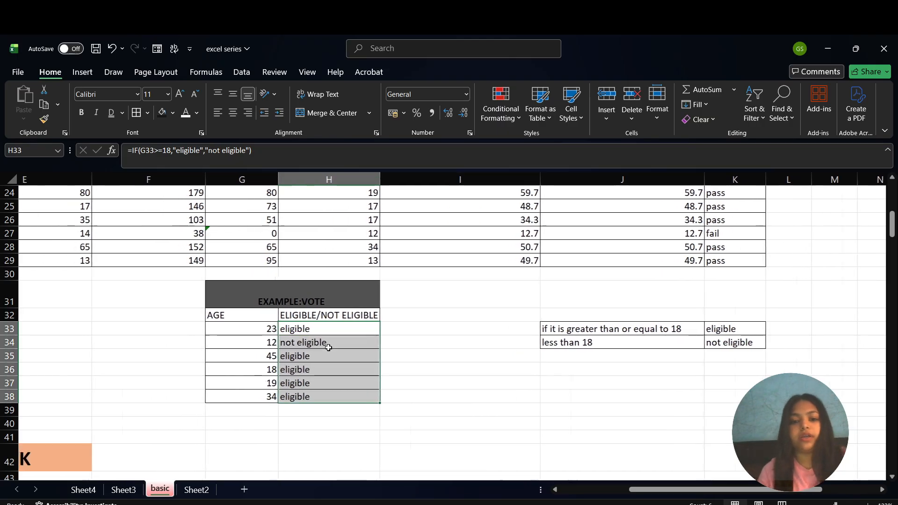
scroll(328, 348, "right", 2)
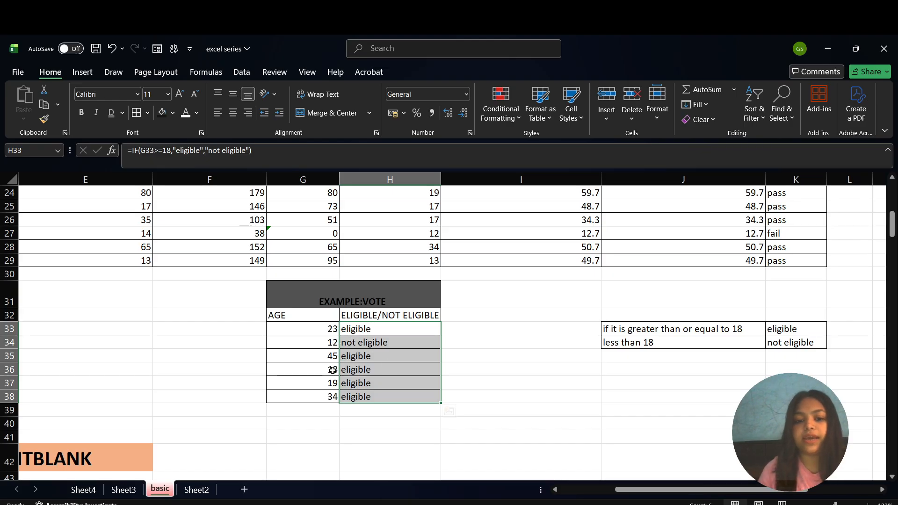
left_click(294, 435)
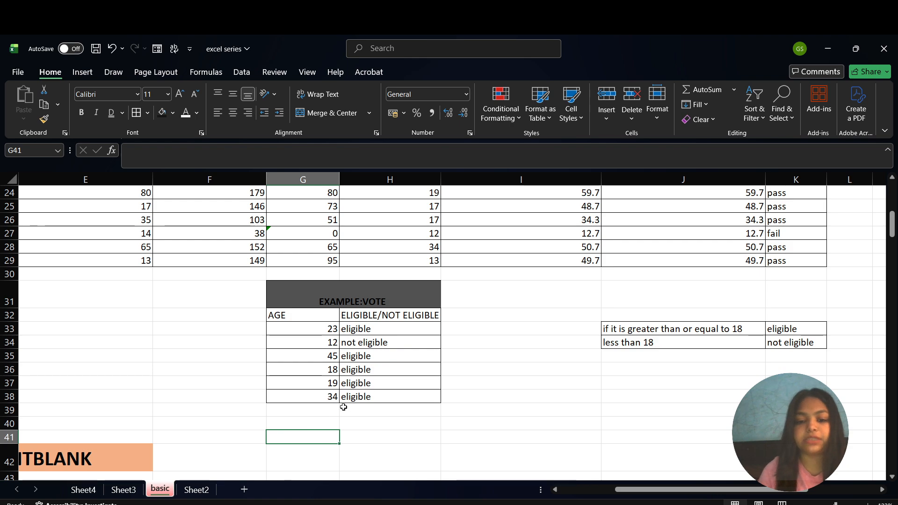
- Enter =COUNT(B45:B55) in D46, under the count heading of the COUNT,COUNTA,COUNTBLANK section
scroll(343, 406, "left", 5)
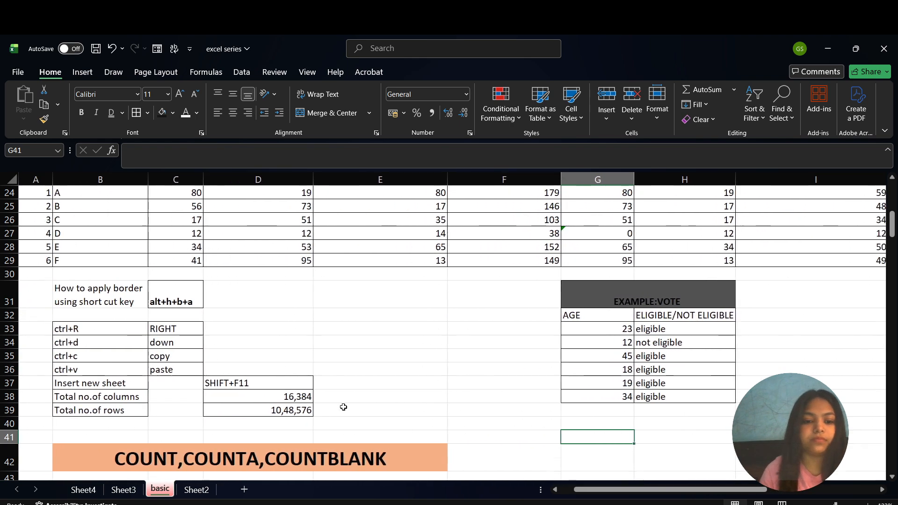
scroll(343, 407, "down", 3)
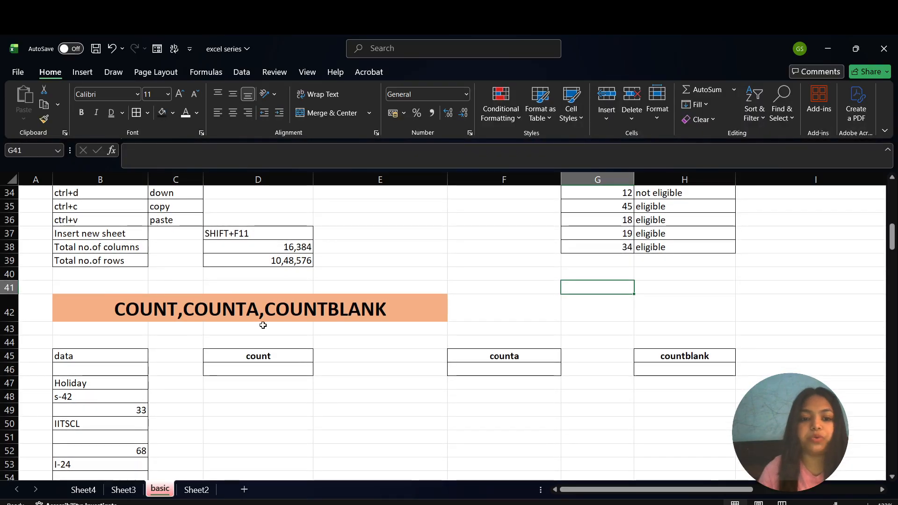
scroll(388, 323, "down", 2)
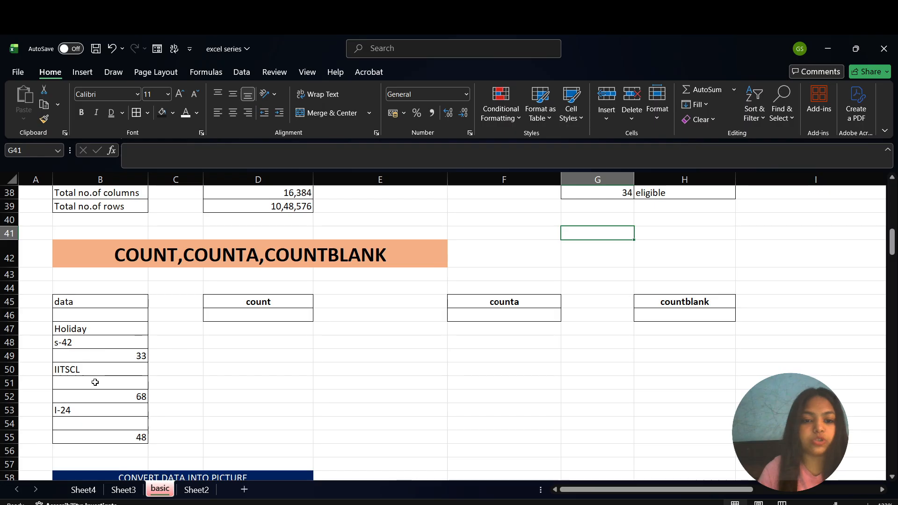
left_click(239, 316)
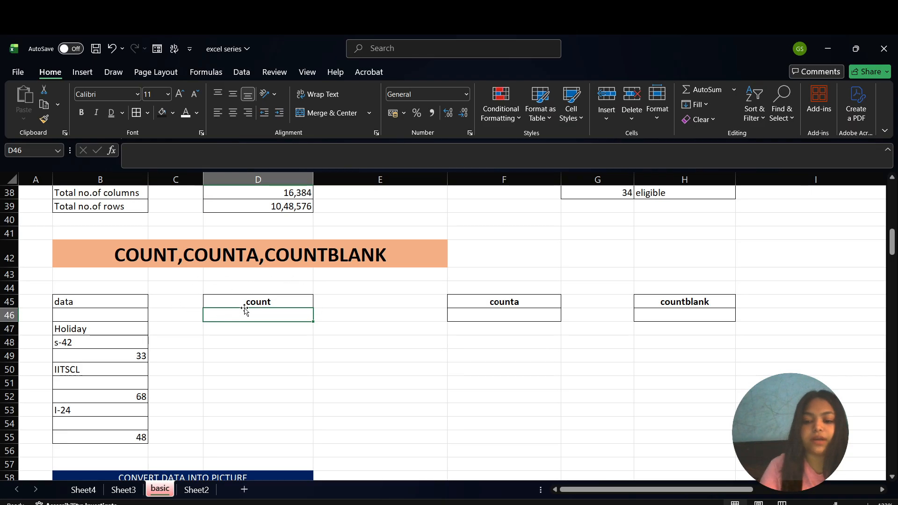
type("=count")
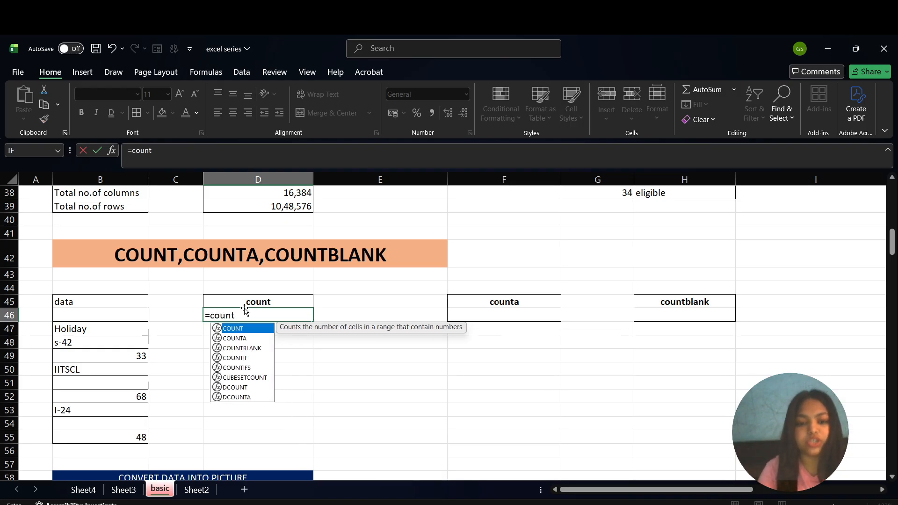
key("Tab")
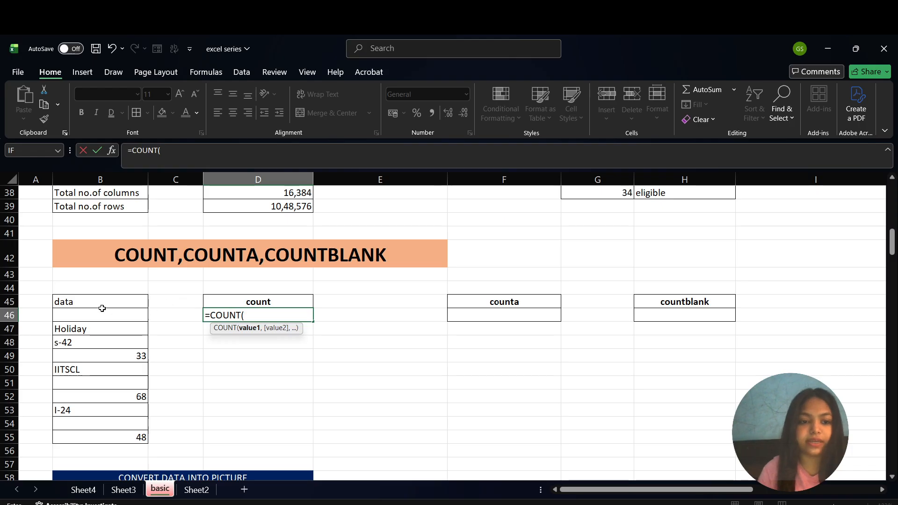
left_click_drag(108, 302, 141, 371)
key("shift+Down")
key("shift+Down")
key("shift+Down")
key("shift+Down")
key("shift+Down")
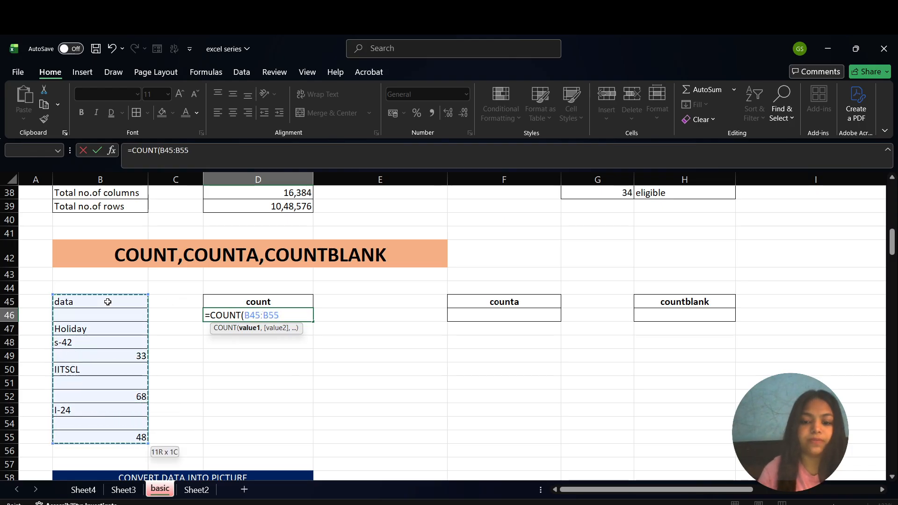
key("Return")
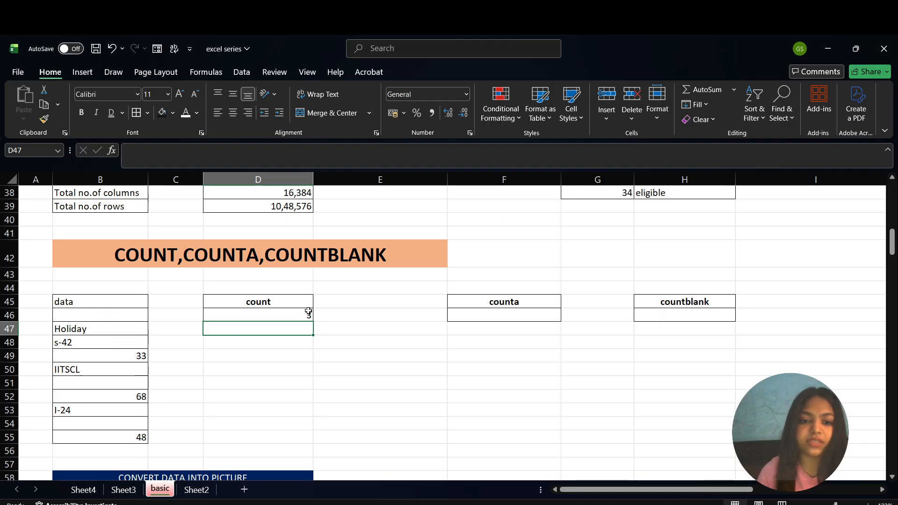
- Enter =COUNTA(B45:B55) in F46, under the counta heading
left_click(485, 313)
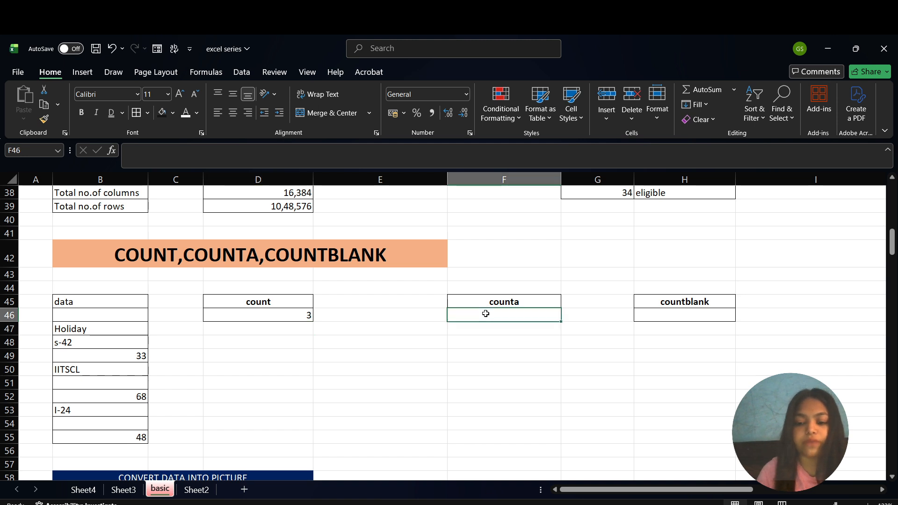
type("=")
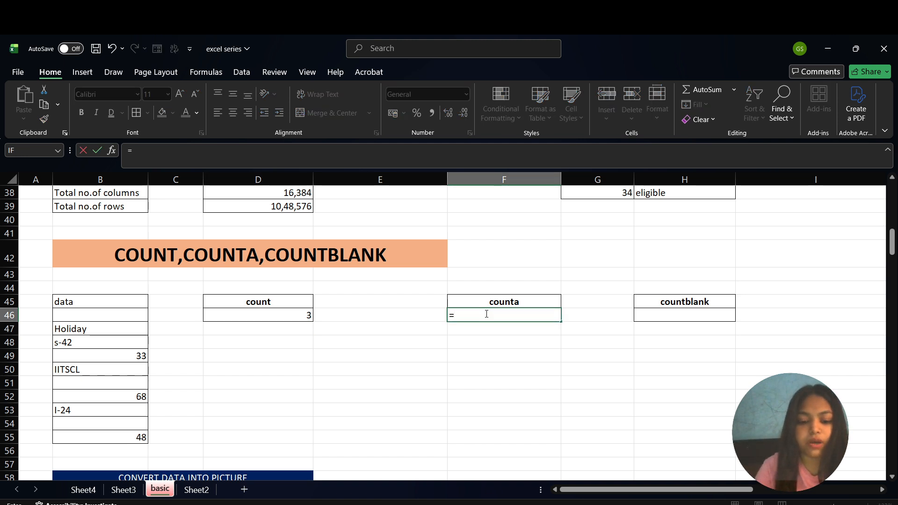
type("count")
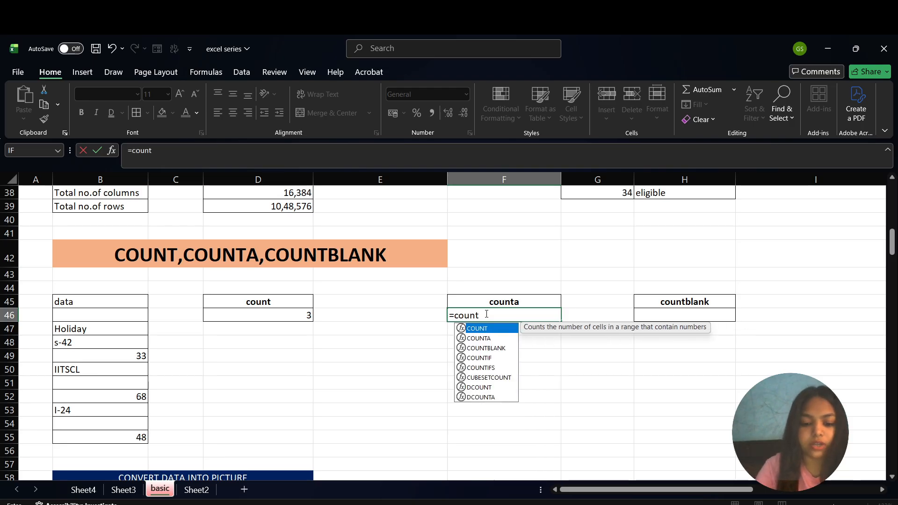
type("a")
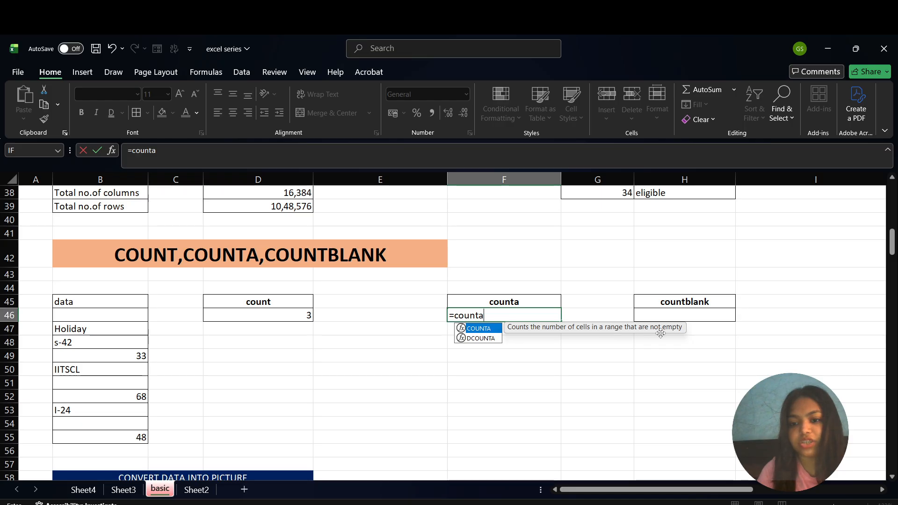
key("Tab")
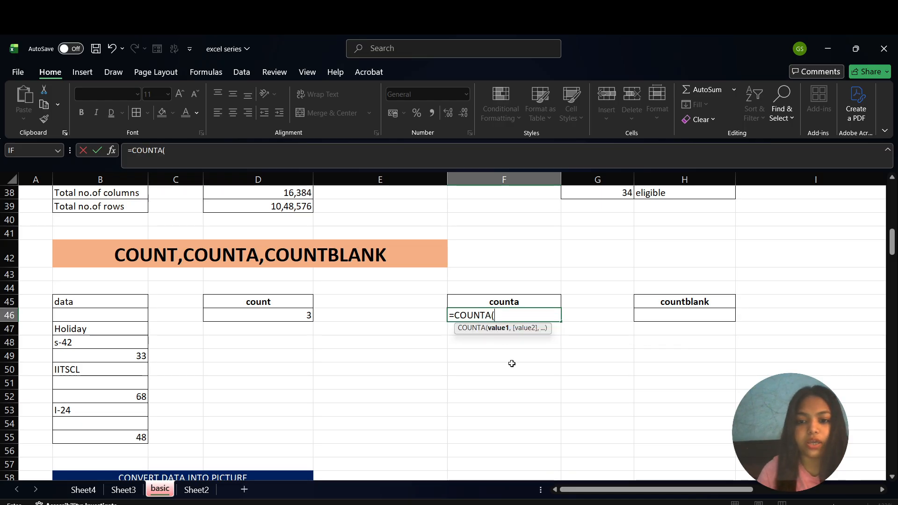
left_click(112, 303)
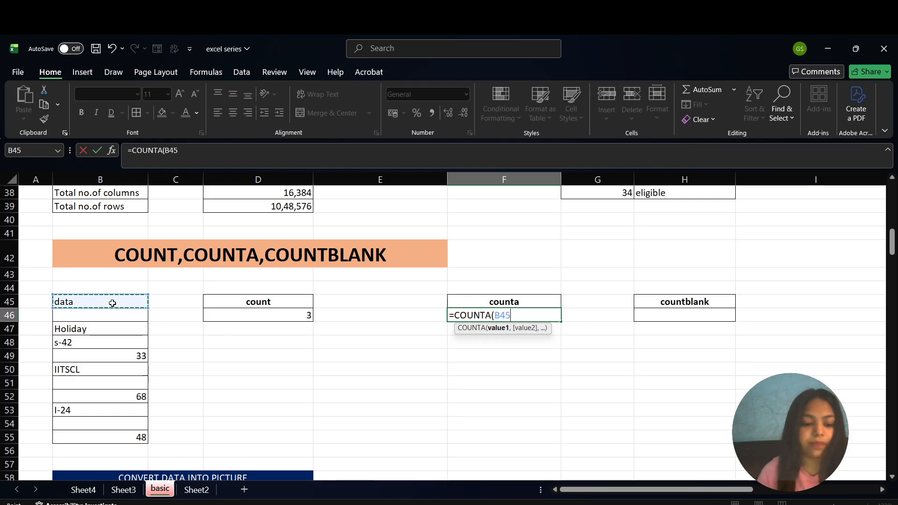
key("shift+Down")
key("shift+Down")
key("shift+Down")
key("shift+Down")
key("shift+Down")
key("shift+Down")
key("shift+Down")
key("shift+Down")
key("shift+Down")
key("shift+Down")
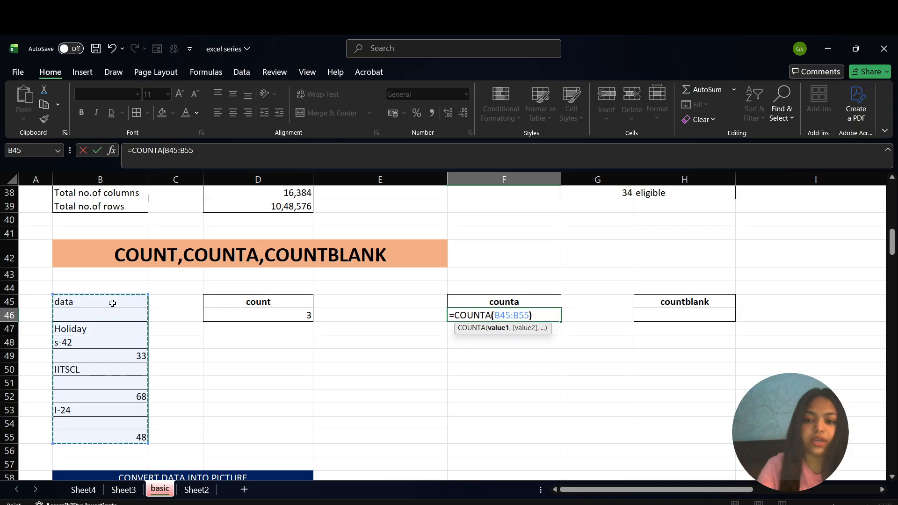
type(")")
key("Return")
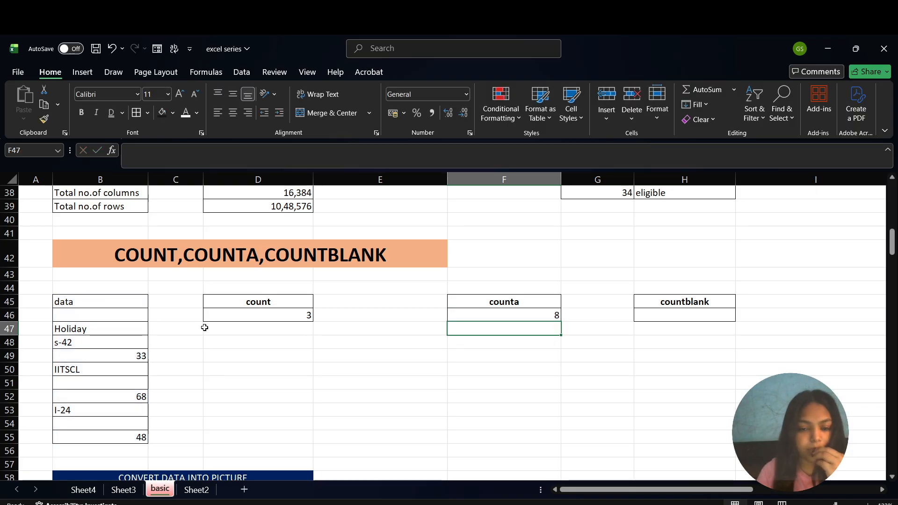
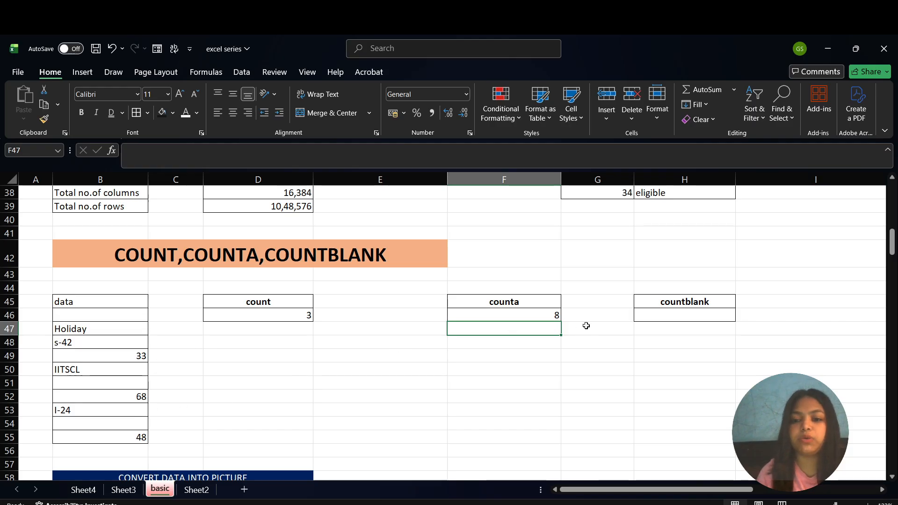
- Enter =COUNTBLANK(B45:B55) in H46, under the countblank heading
left_click(692, 314)
type("=")
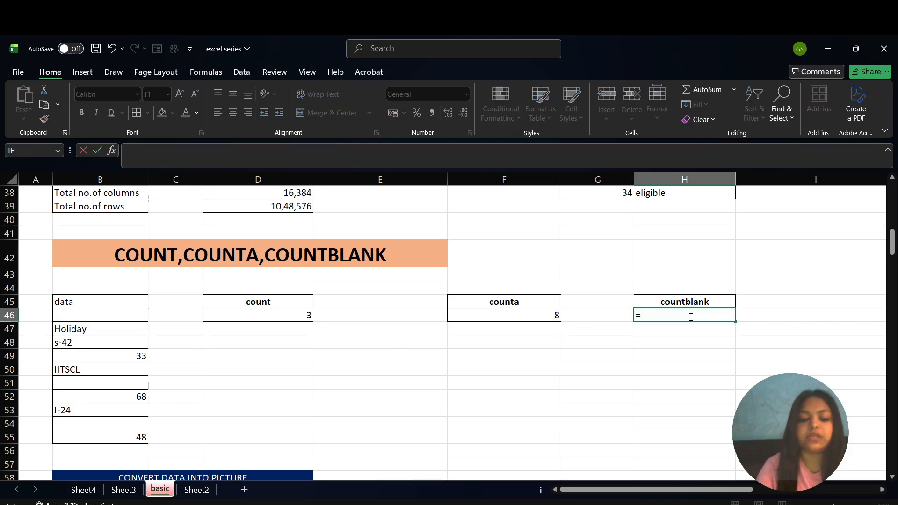
type("countbl")
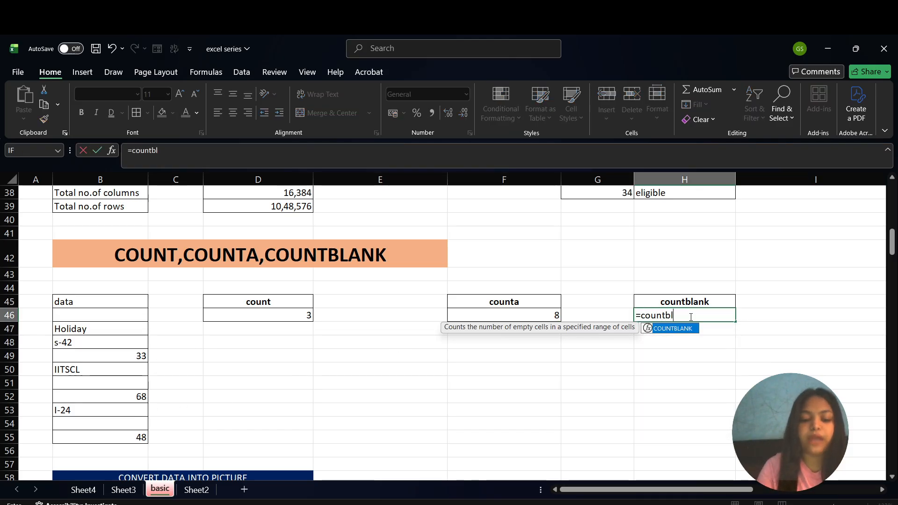
type("ank")
key("Tab")
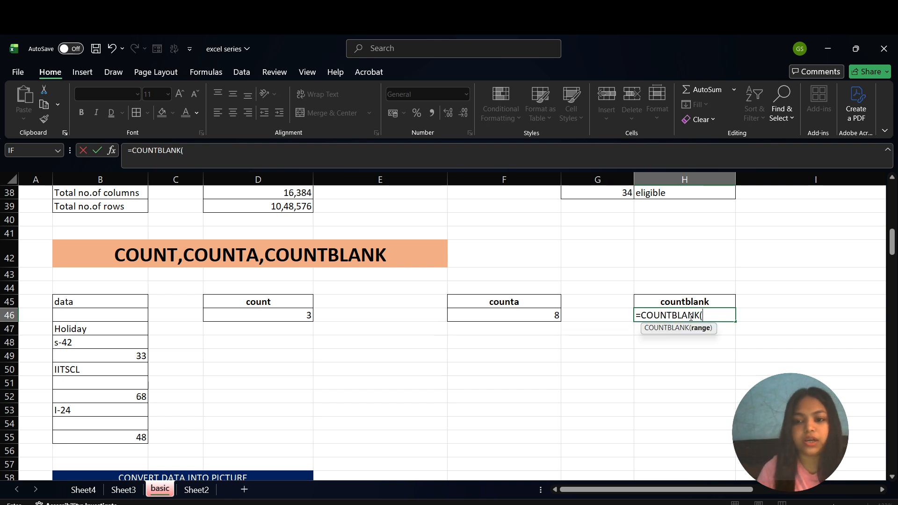
left_click(68, 301)
key("shift+Down")
key("shift+Down")
key("shift+Down")
key("shift+Down")
key("shift+Down")
key("shift+Down")
key("shift+Down")
key("shift+Down")
key("shift+Down")
key("shift+Down")
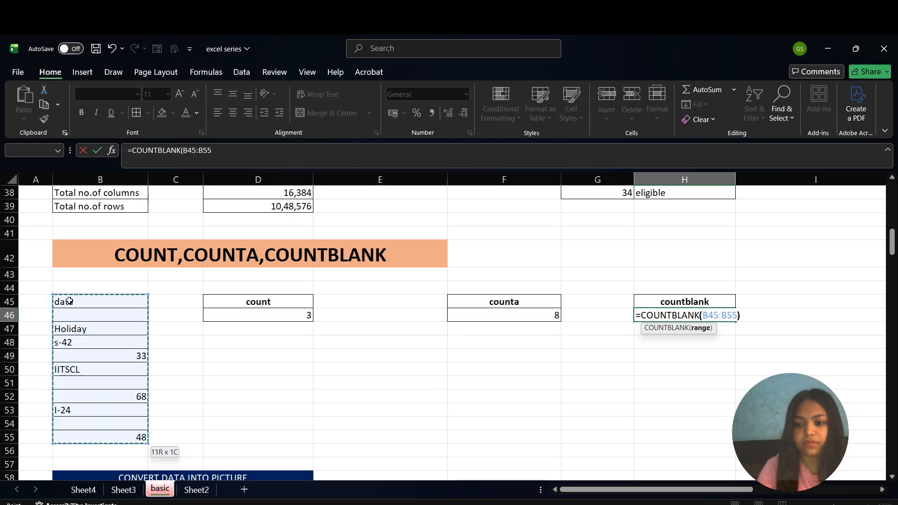
key("Return")
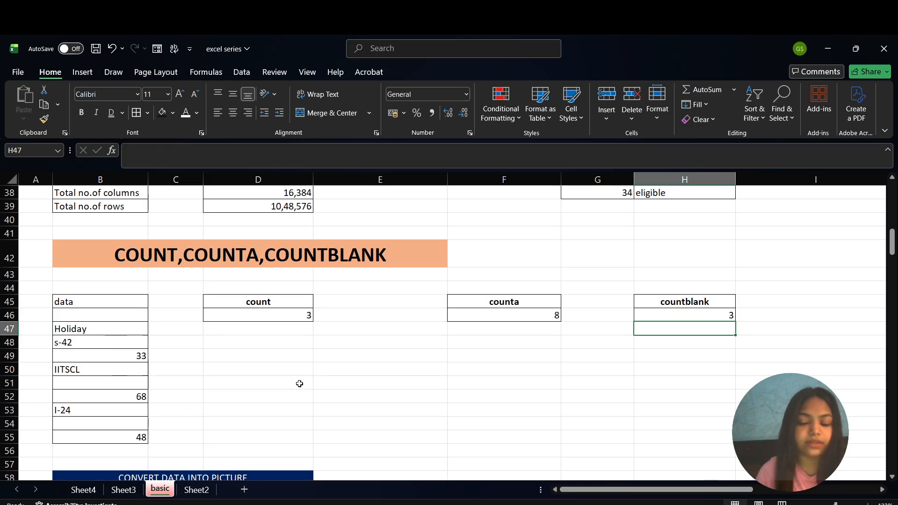
- Paste the B60:D68 sales table as a linked picture and place it beside the original, across columns E to G
scroll(580, 335, "down", 5)
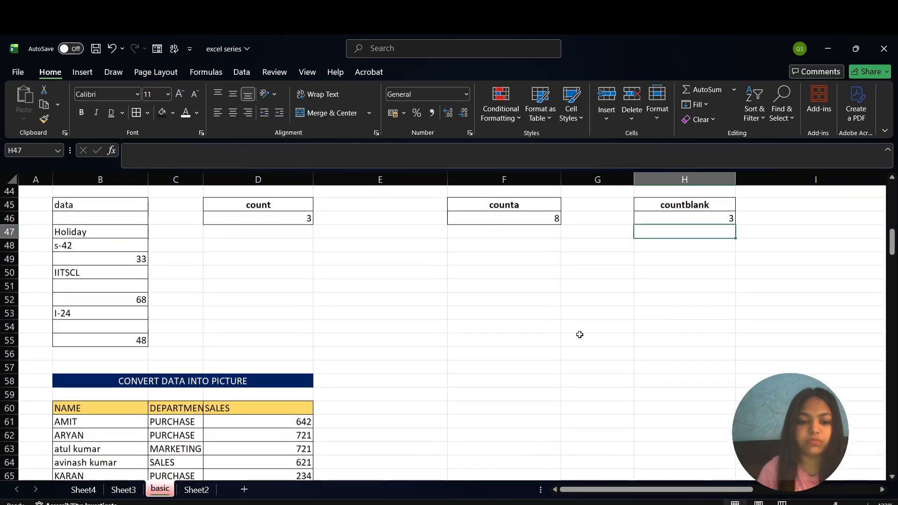
scroll(580, 335, "down", 2)
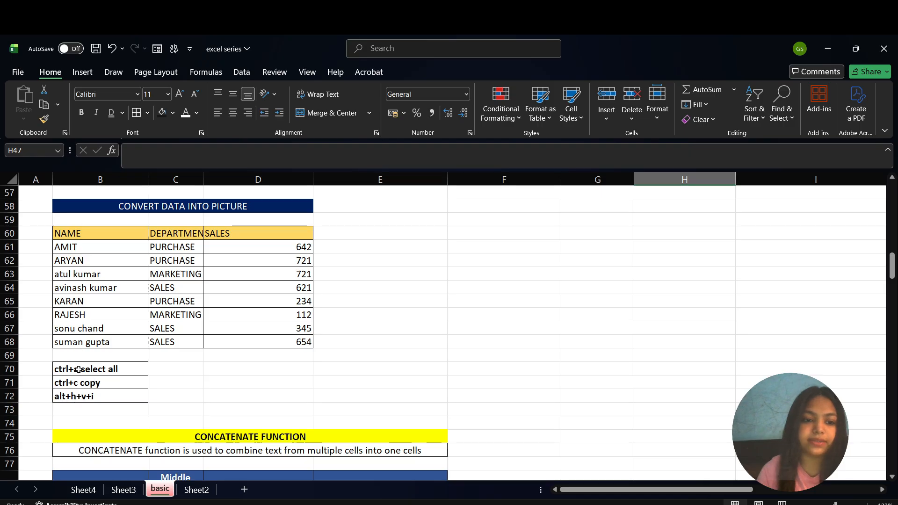
left_click(111, 272)
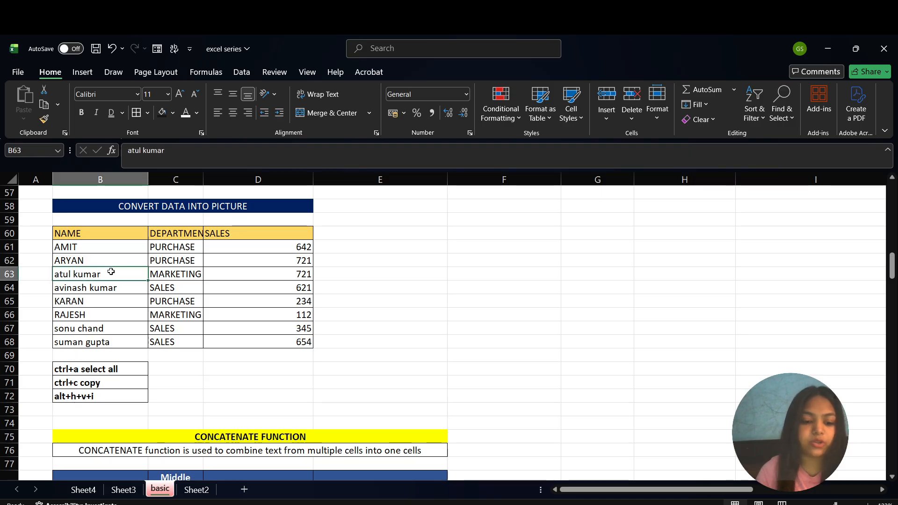
key("ctrl+a")
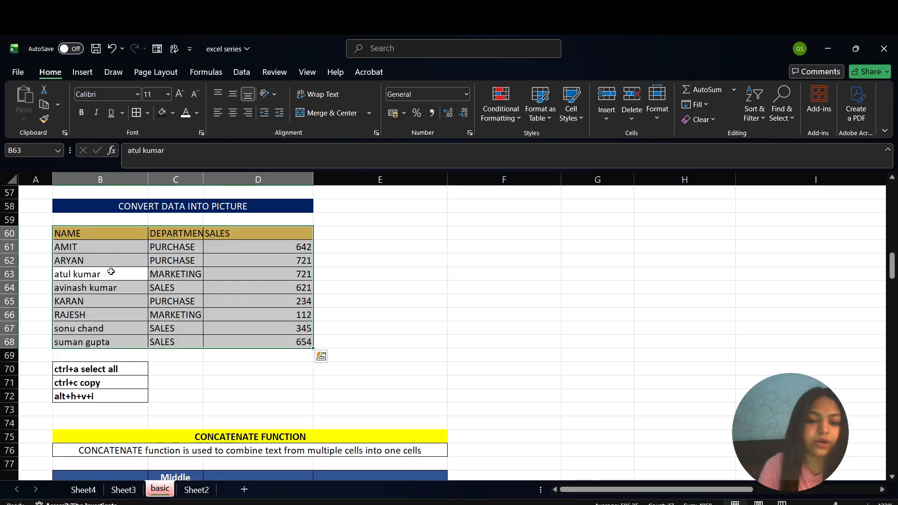
key("ctrl+c")
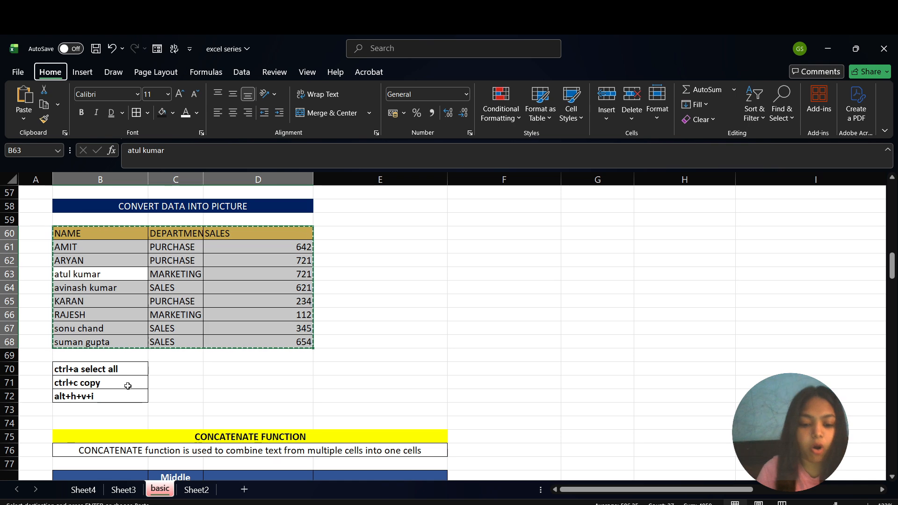
key("alt")
key("h")
key("v")
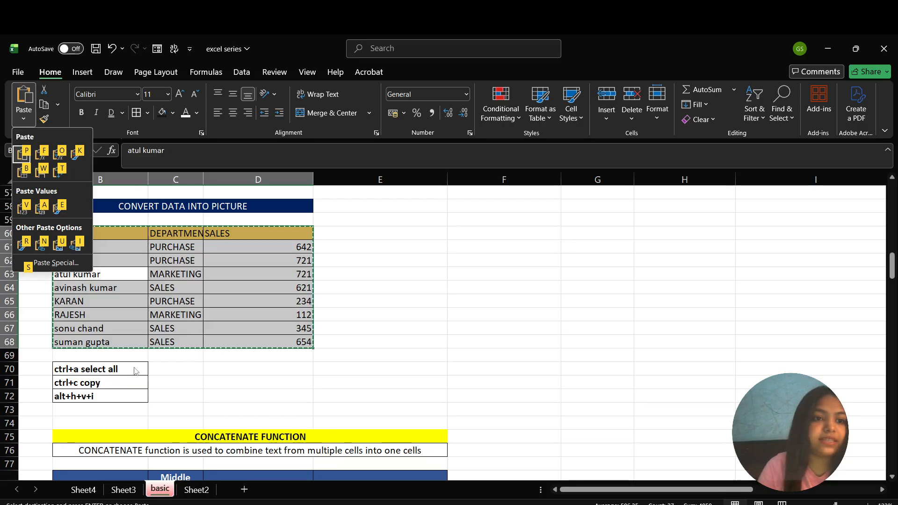
left_click(78, 251)
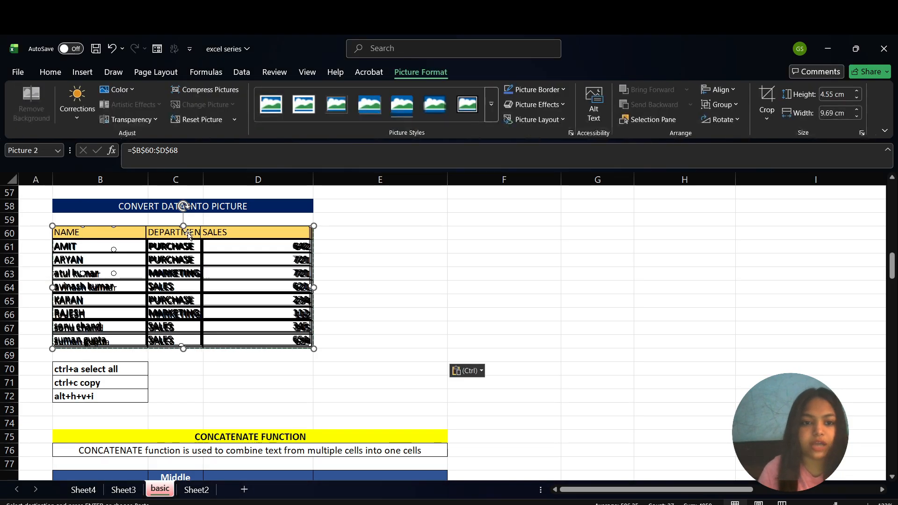
left_click_drag(187, 233, 474, 242)
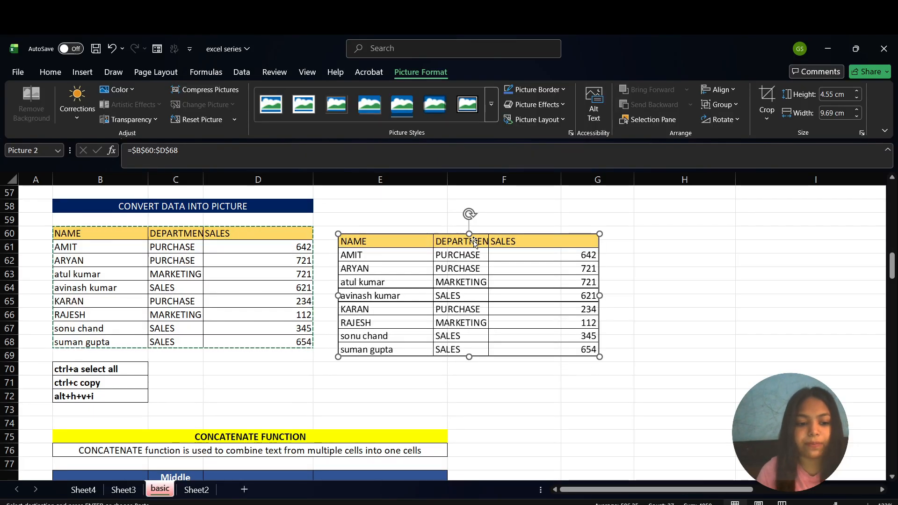
key("Escape")
- Examine the CONCATENATE FUNCTION section from row 75, including its name columns and the combined-name example in row 79
scroll(611, 316, "right", 5)
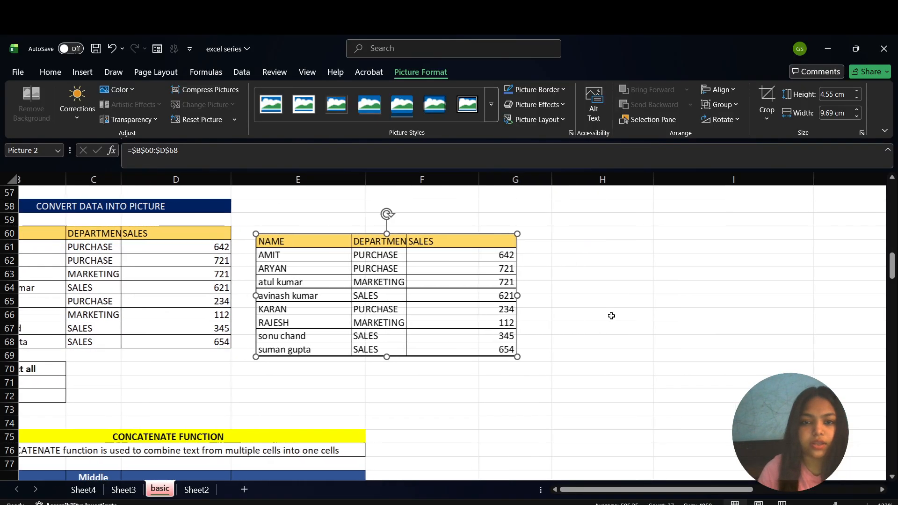
scroll(611, 316, "left", 5)
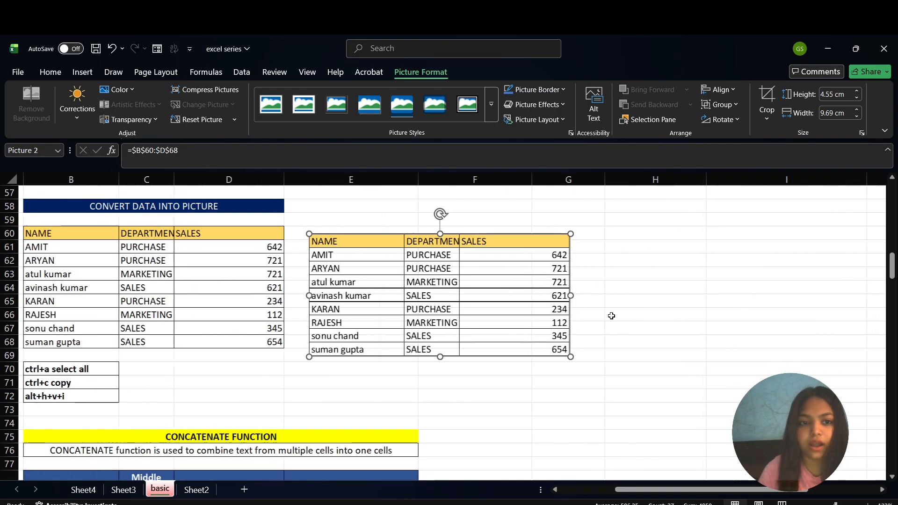
scroll(611, 316, "up", 7)
scroll(611, 316, "down", 10)
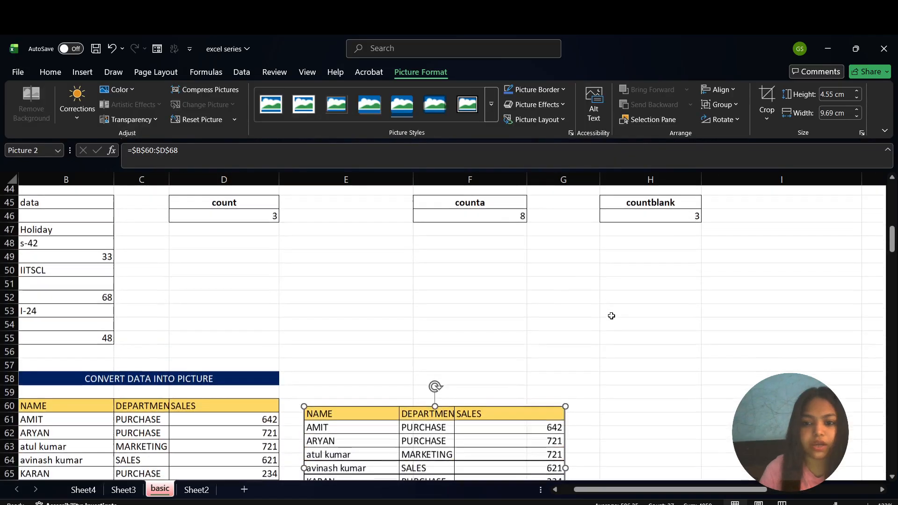
scroll(611, 316, "left", 1)
scroll(611, 316, "down", 2)
scroll(611, 316, "right", 1)
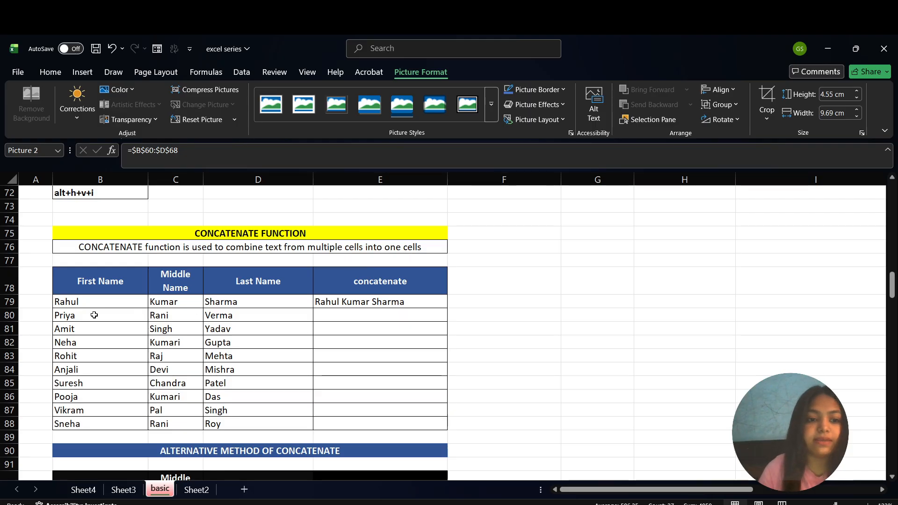
left_click(117, 305)
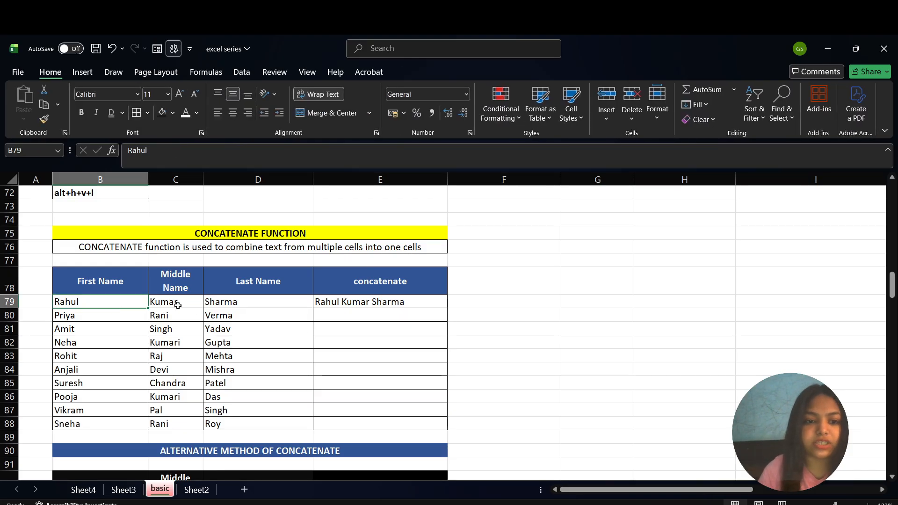
- Erase the existing formula in E79 under the concatenate heading, keeping only its equals sign
left_click(192, 303)
left_click(216, 306)
scroll(225, 303, "down", 1)
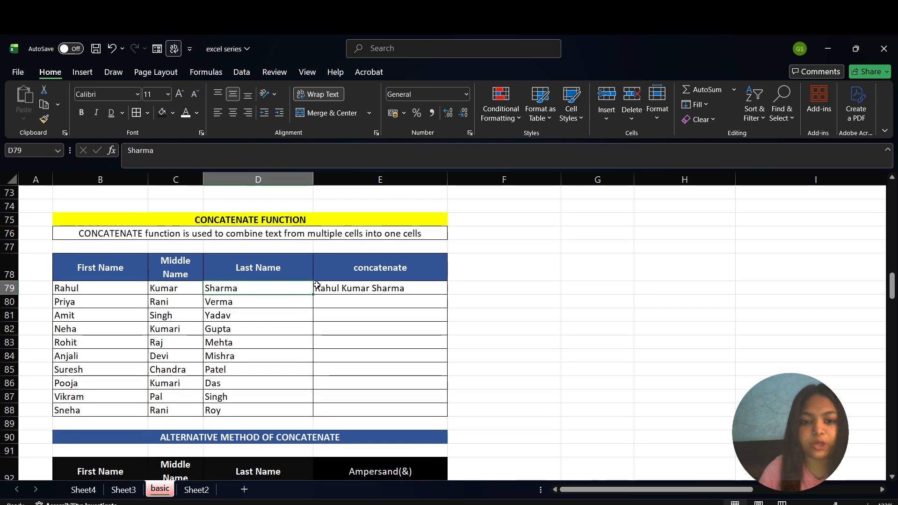
left_click(371, 289)
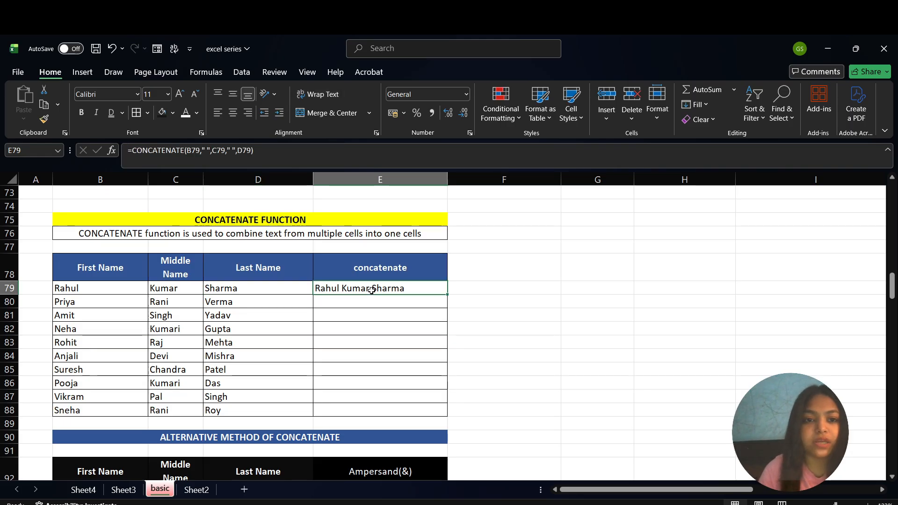
double_click(371, 289)
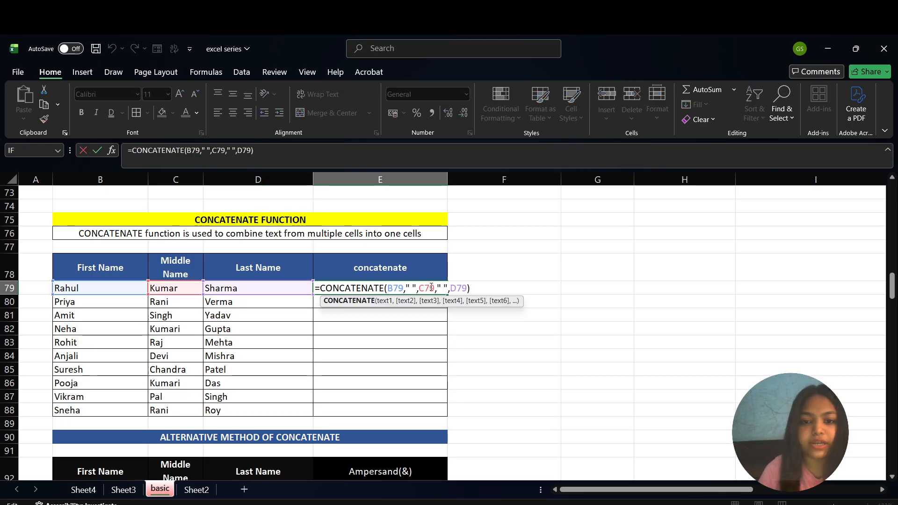
left_click(471, 290)
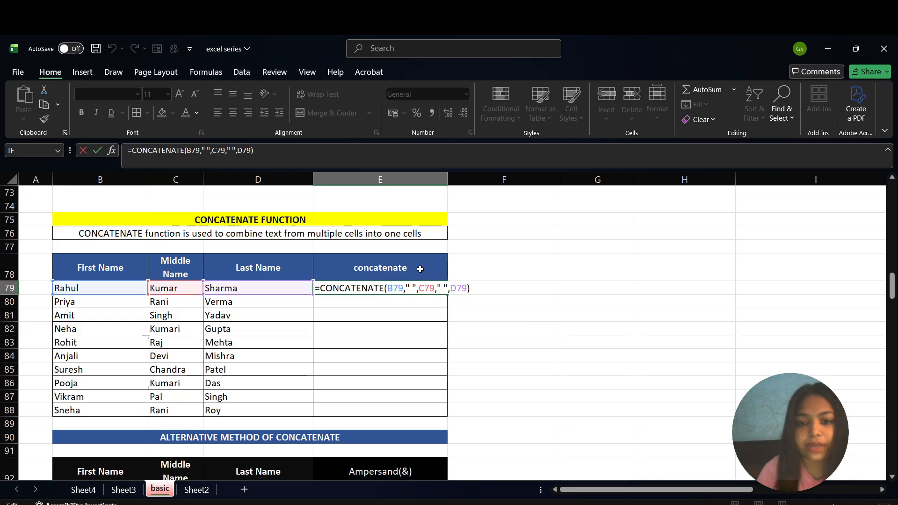
key("BackSpace")
key("BackSpace")
key("BackSpace")
key("BackSpace")
key("BackSpace")
key("BackSpace")
key("BackSpace")
key("BackSpace")
key("BackSpace")
key("BackSpace")
key("BackSpace")
key("BackSpace")
key("BackSpace")
key("BackSpace")
key("BackSpace")
key("BackSpace")
key("BackSpace")
key("BackSpace")
key("BackSpace")
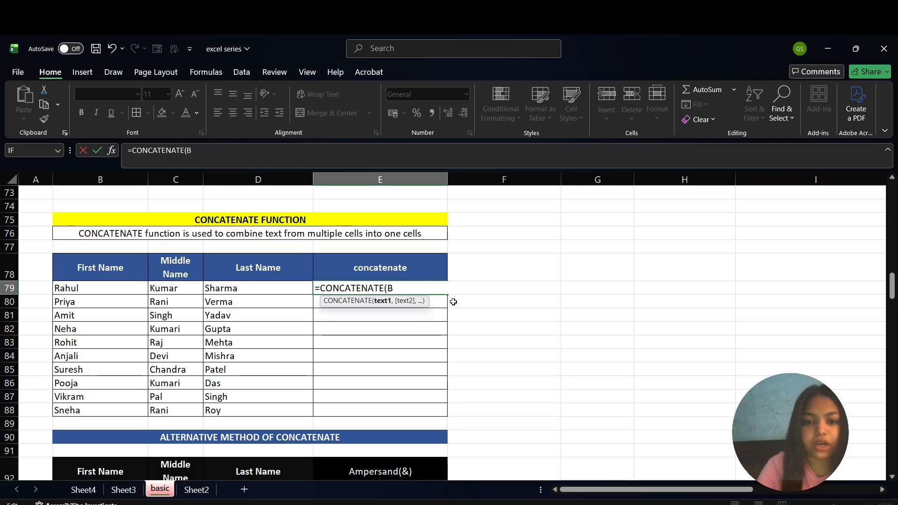
key("BackSpace")
key("BackSpace")
key("BackSpace")
key("BackSpace")
key("BackSpace")
key("BackSpace")
key("BackSpace")
key("BackSpace")
key("BackSpace")
key("BackSpace")
key("BackSpace")
key("BackSpace")
key("BackSpace")
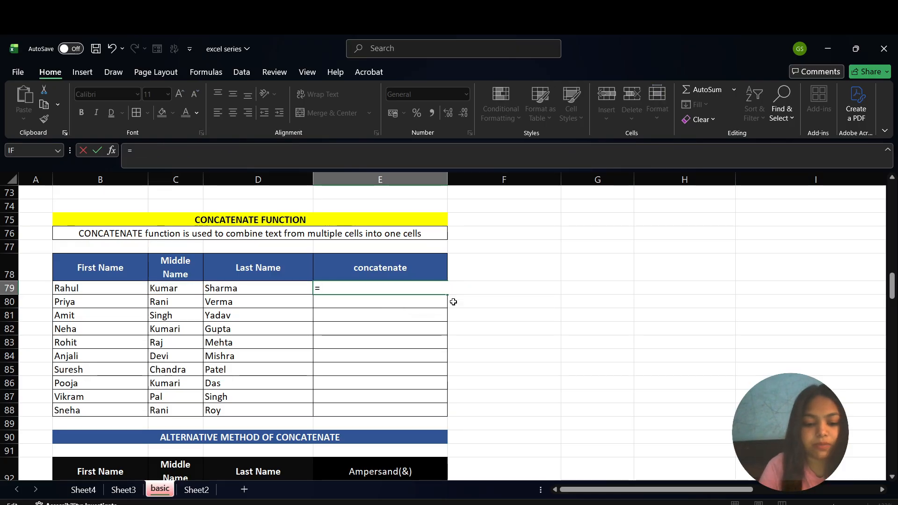
- Enter =CONCATENATE(B79," ",C79," ",D79) in E79 and fill it down through E88
type("concate")
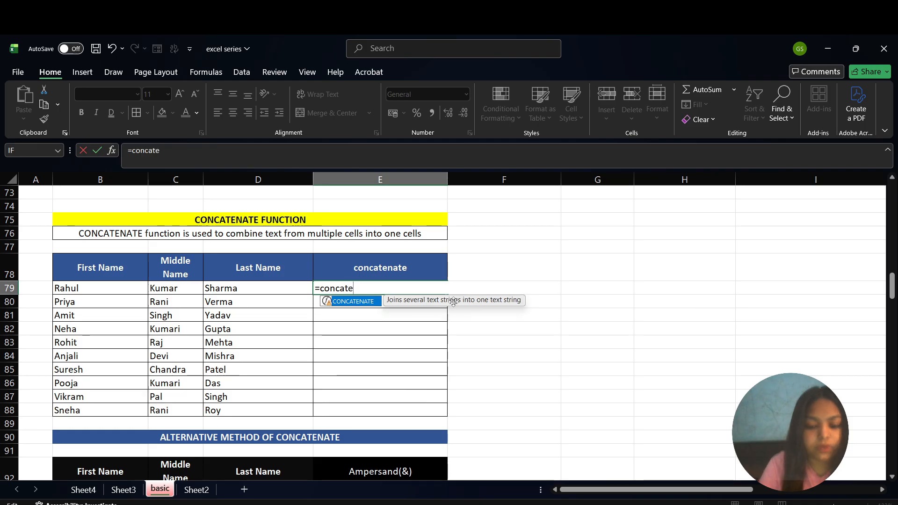
type("nate")
key("Tab")
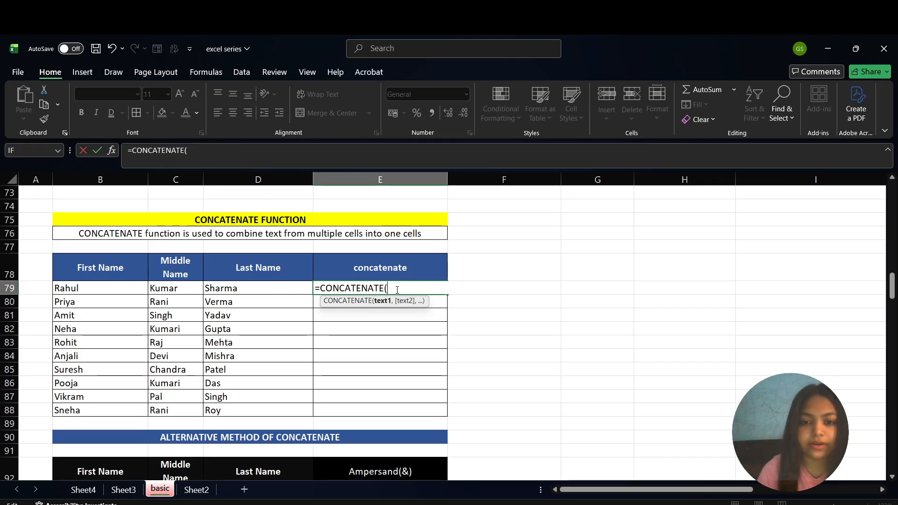
left_click(83, 289)
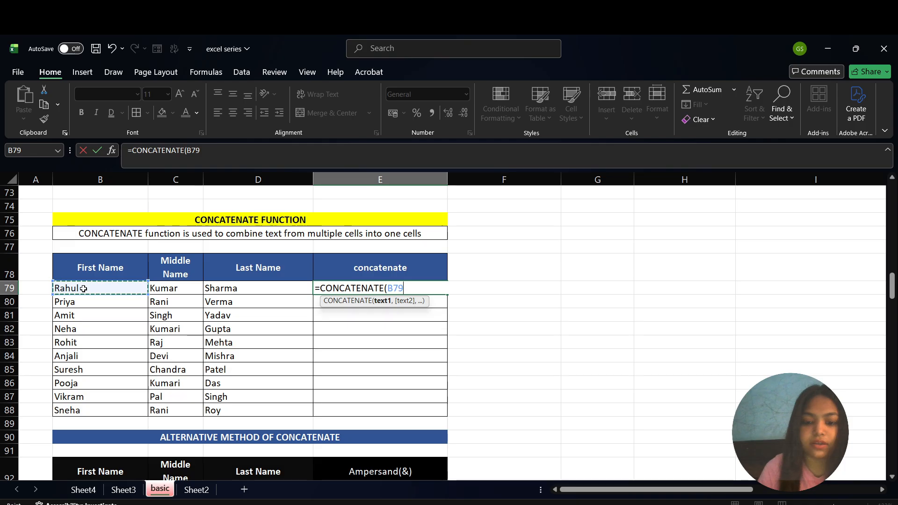
type(",")
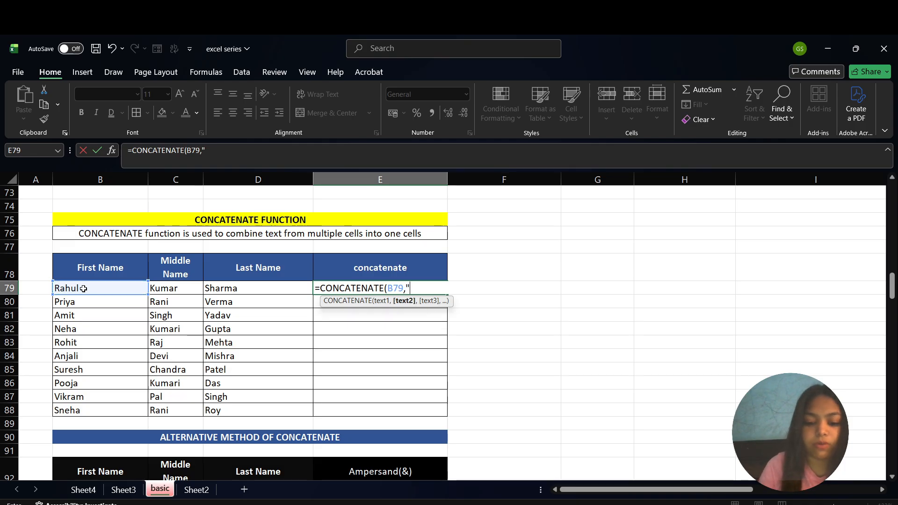
type("\" \",")
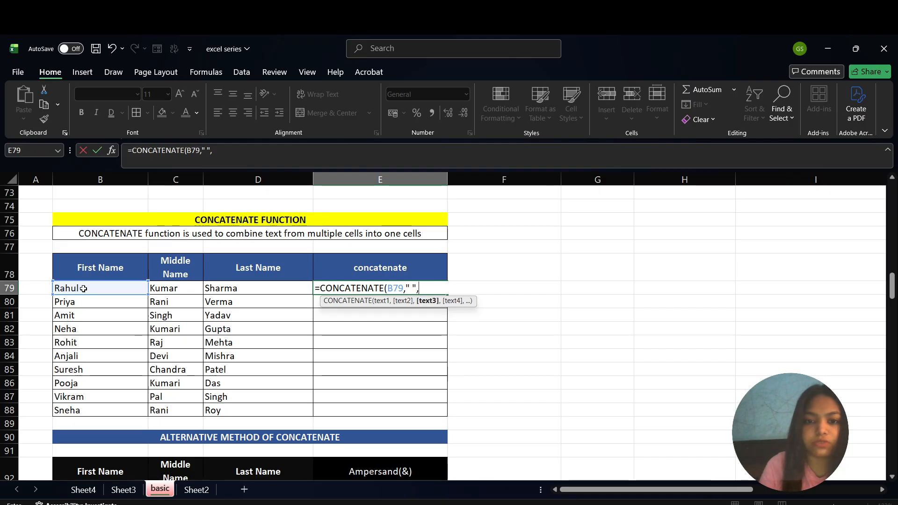
left_click(167, 287)
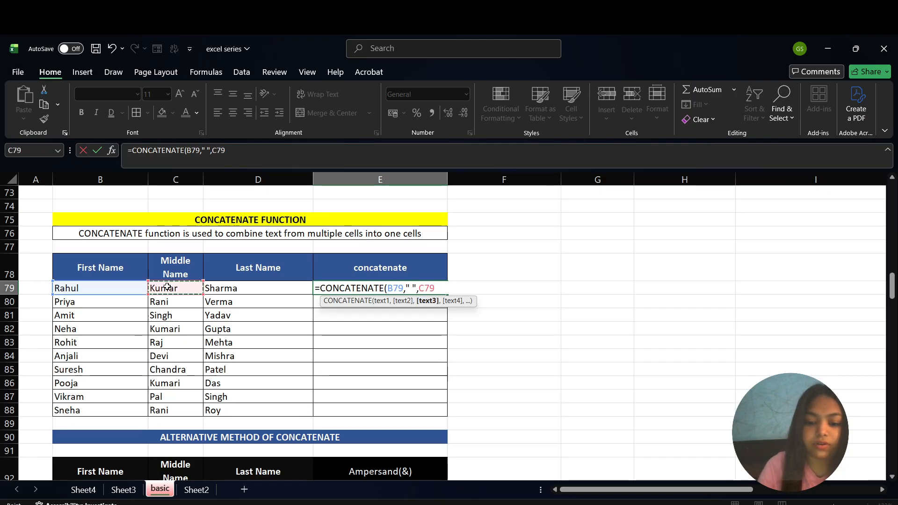
type(",\" \",")
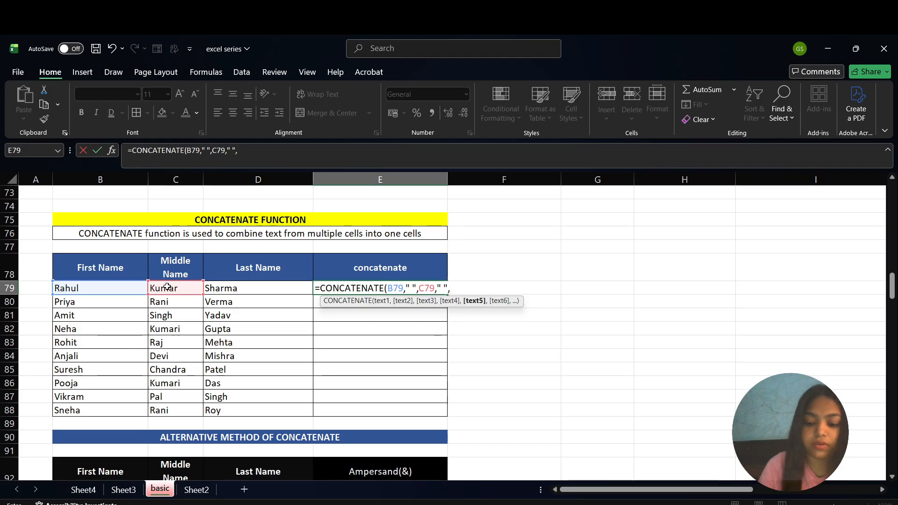
key("Left")
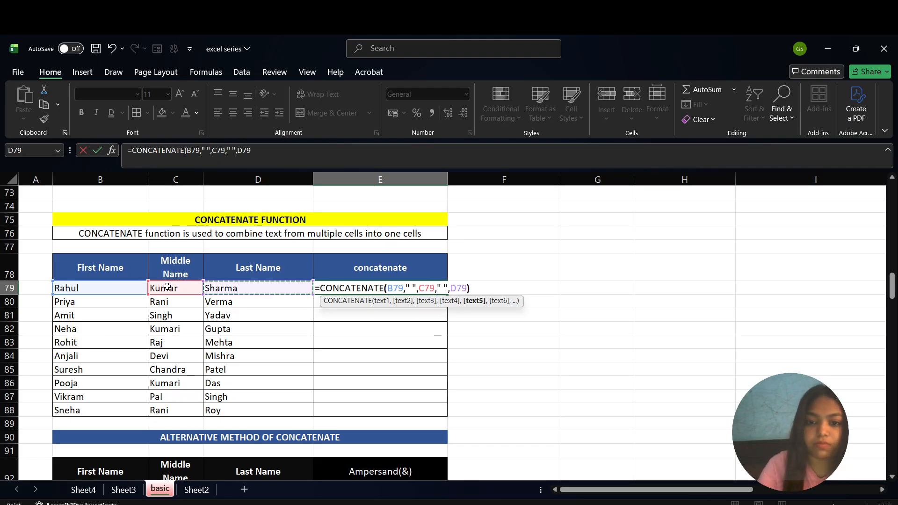
key("Return")
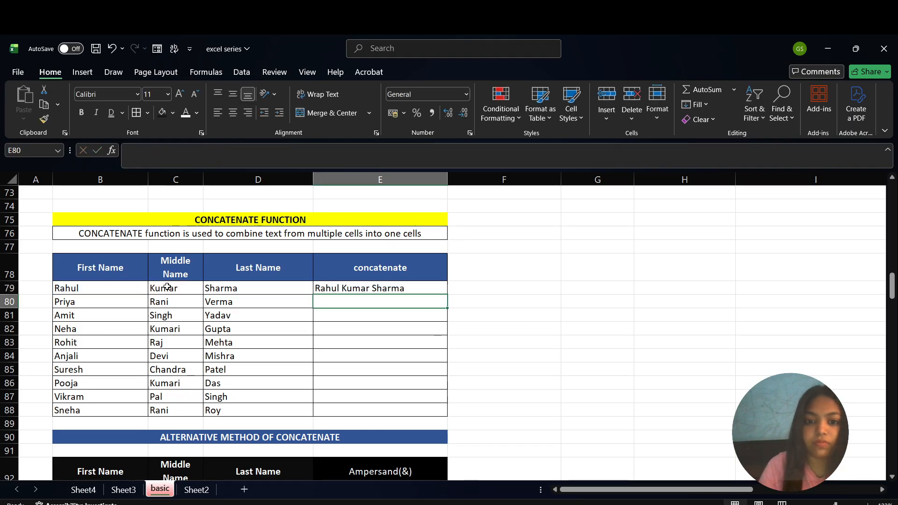
left_click(367, 290)
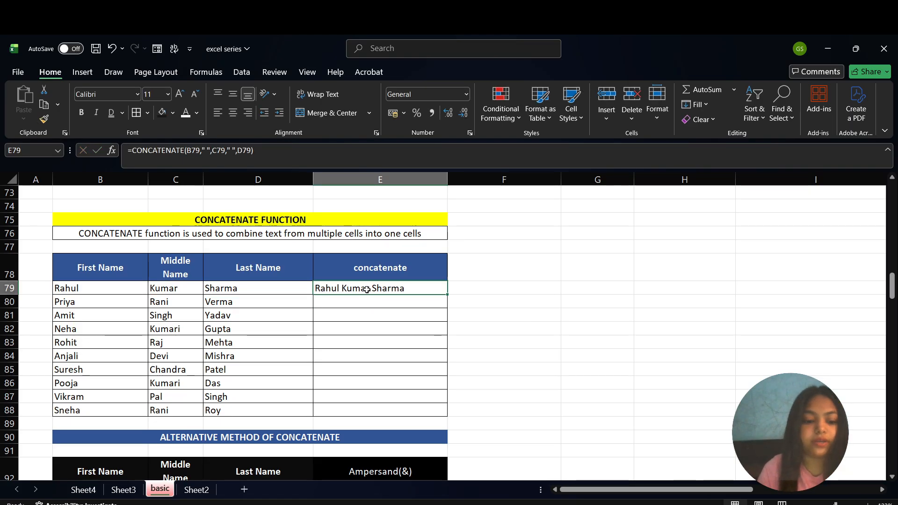
double_click(448, 296)
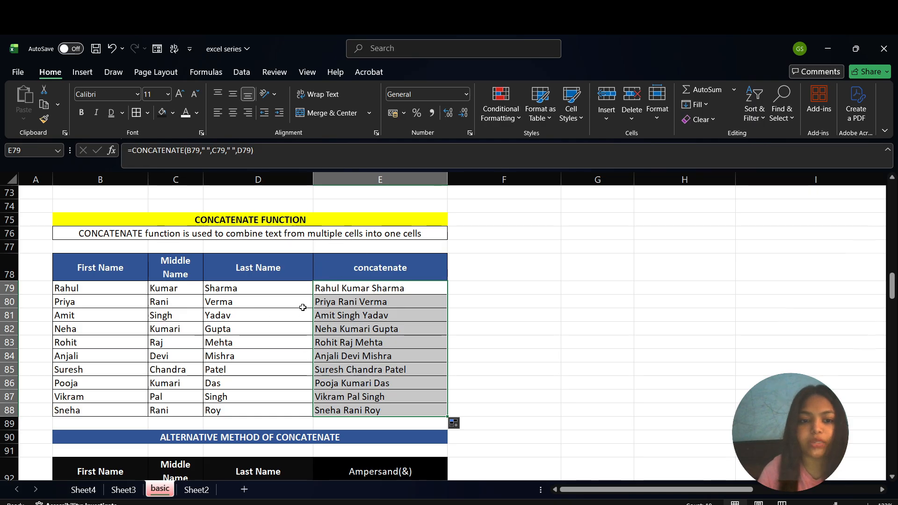
- Compare the ampersand formula in E93 of the ALTERNATIVE METHOD OF CONCATENATE table with the CONCATENATE formula in E79
scroll(302, 307, "down", 4)
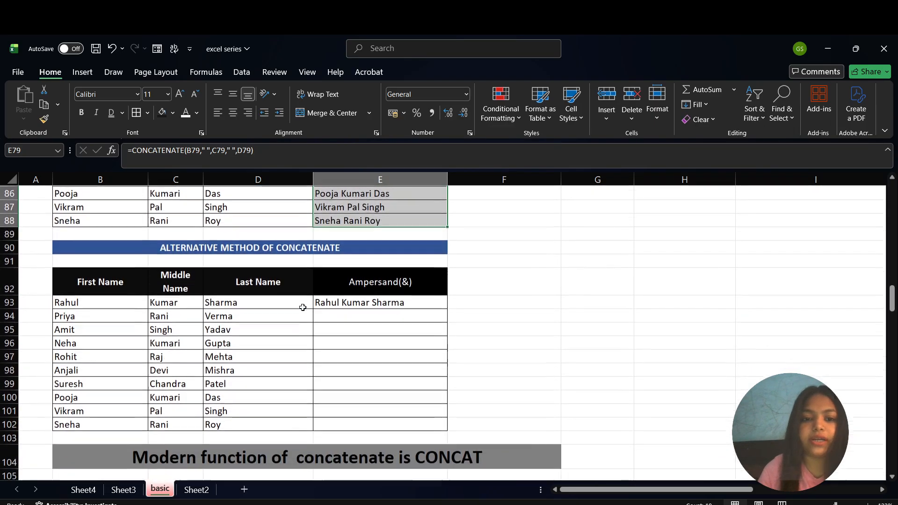
scroll(302, 308, "down", 1)
scroll(305, 309, "up", 2)
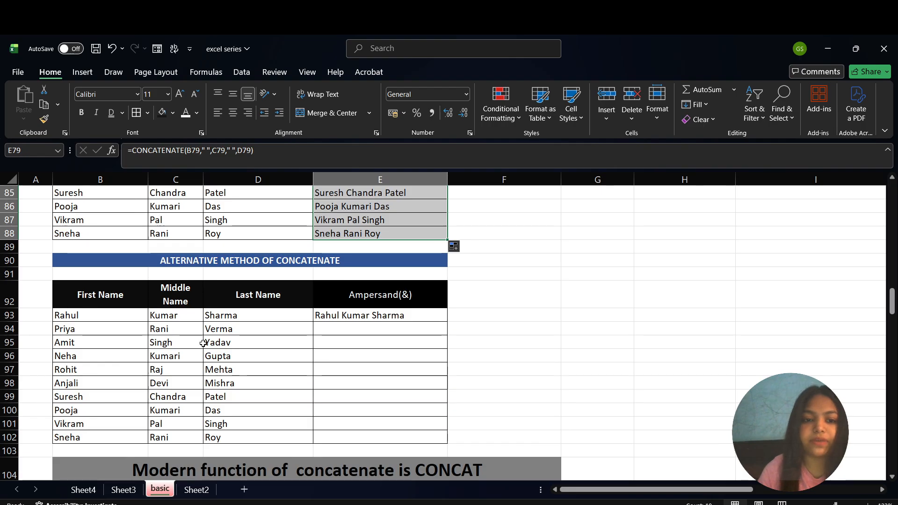
double_click(404, 317)
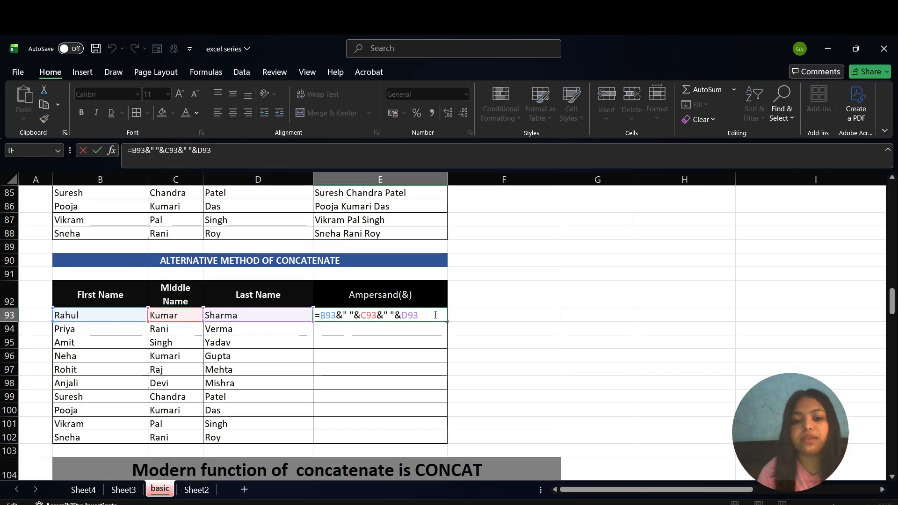
left_click(418, 328)
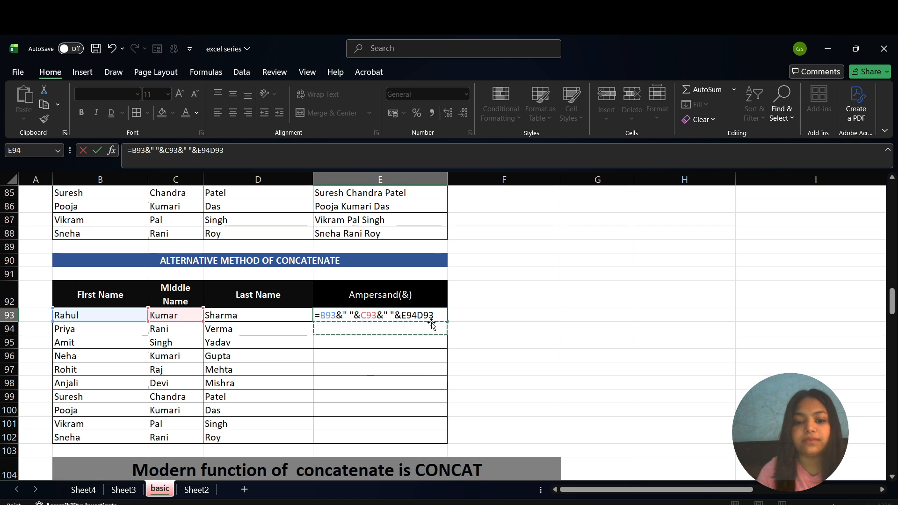
key("Escape")
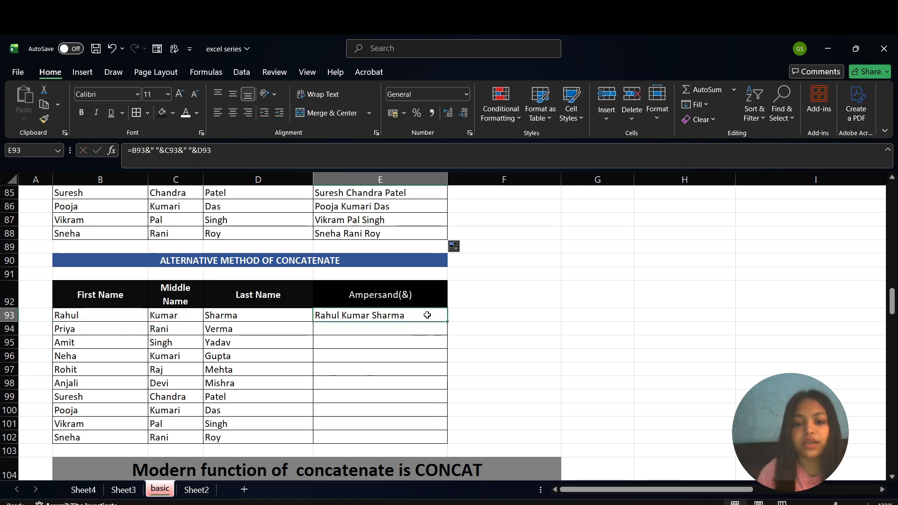
scroll(427, 314, "up", 3)
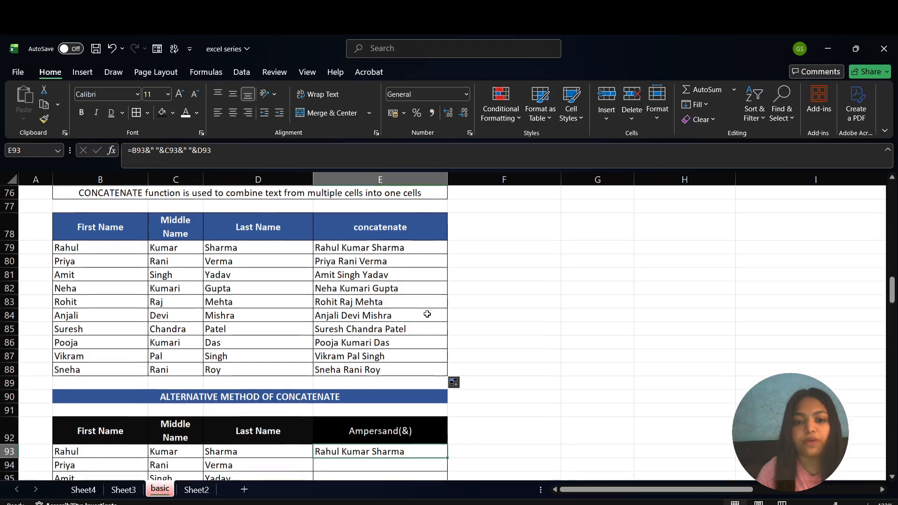
double_click(405, 248)
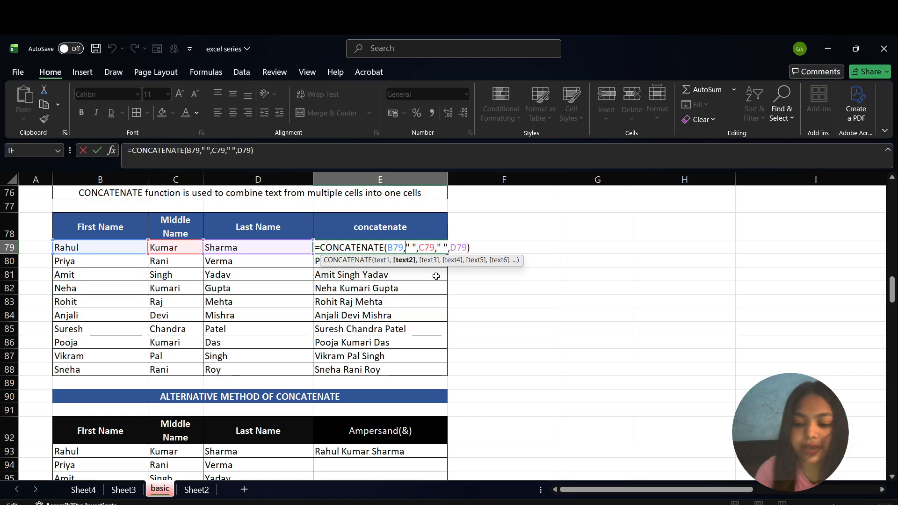
key("Return")
scroll(406, 397, "down", 2)
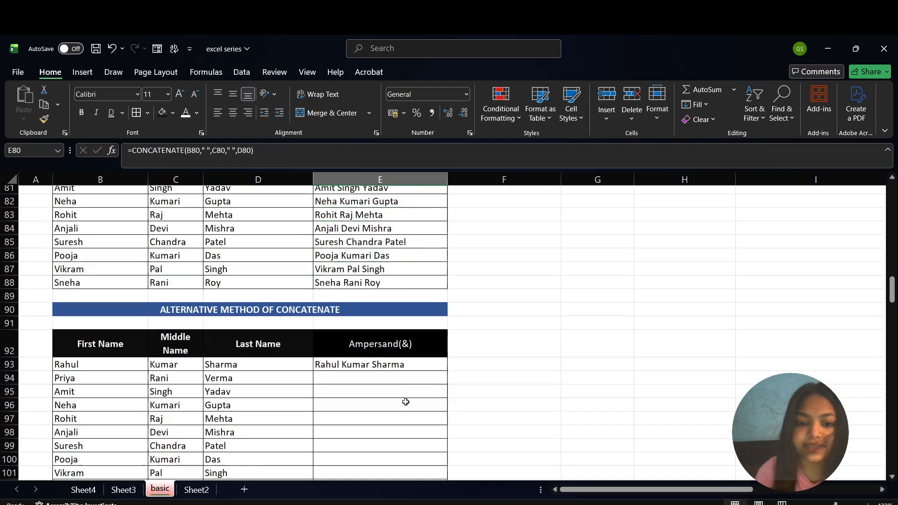
double_click(395, 344)
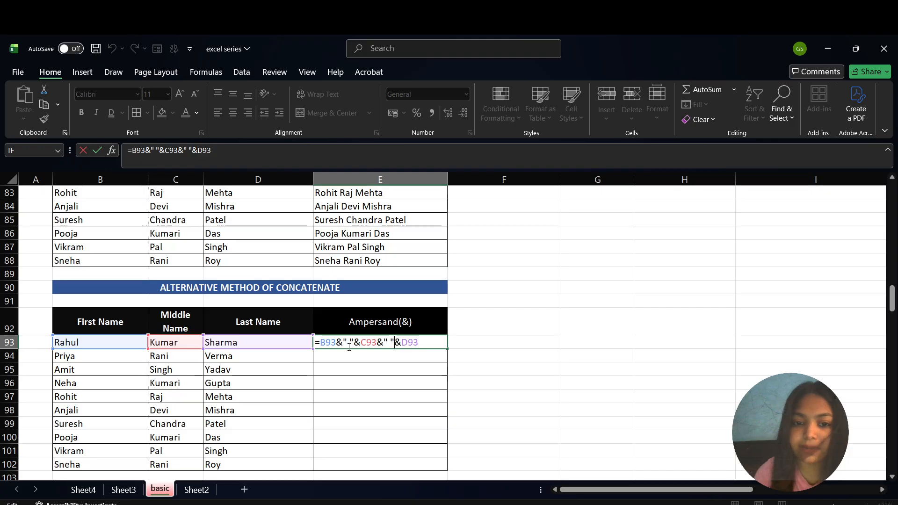
left_click(476, 339)
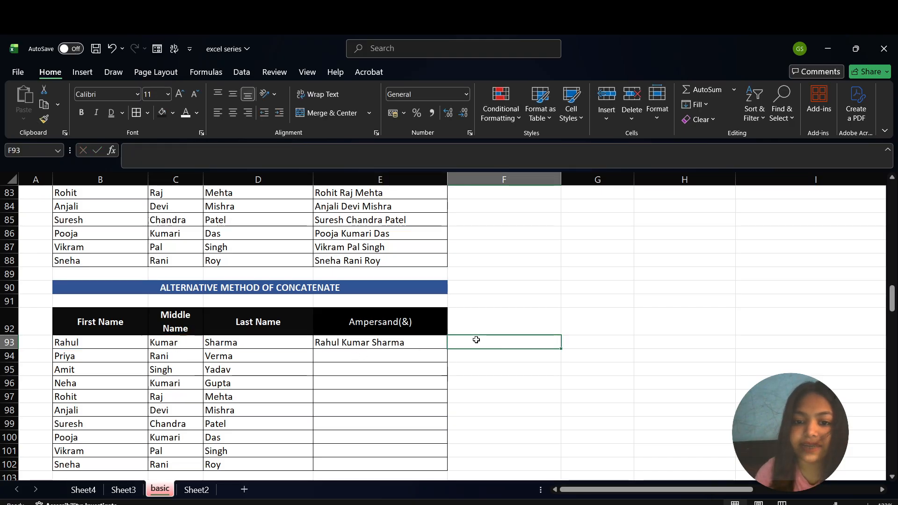
scroll(476, 339, "up", 3)
left_click(396, 260)
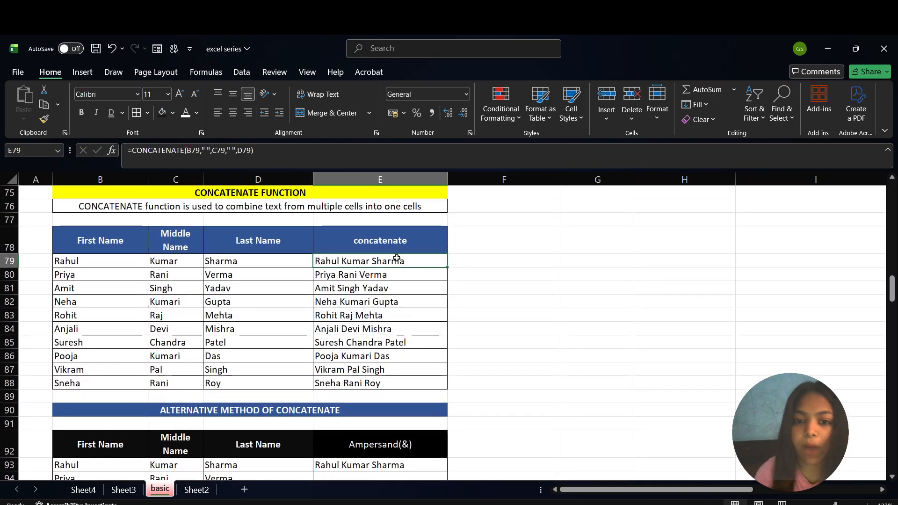
double_click(396, 260)
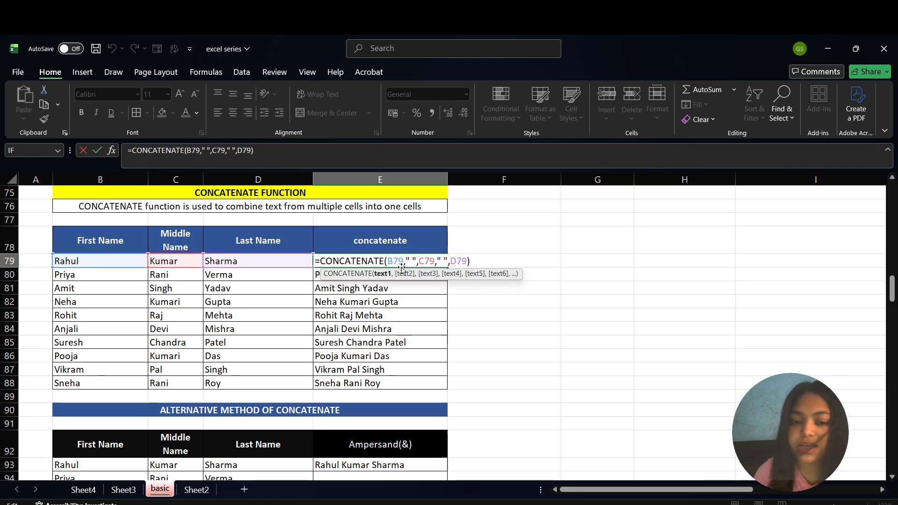
key("Return")
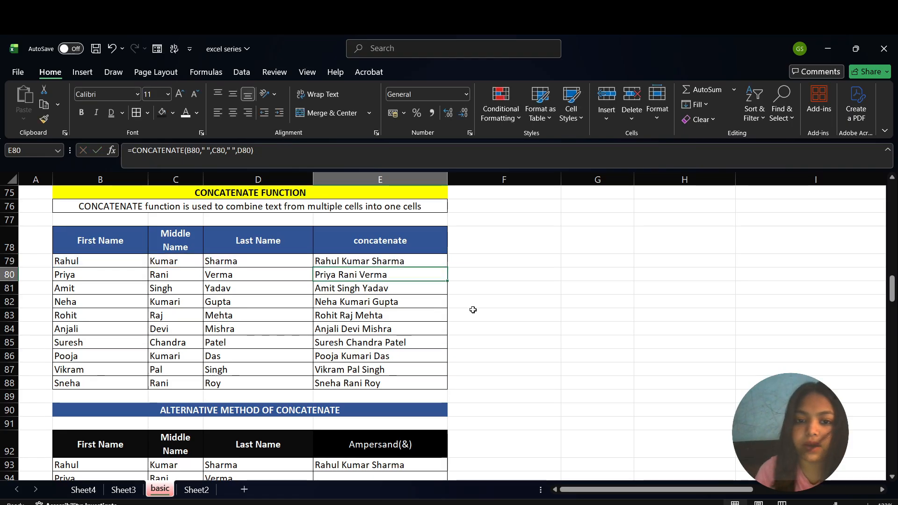
scroll(473, 309, "down", 4)
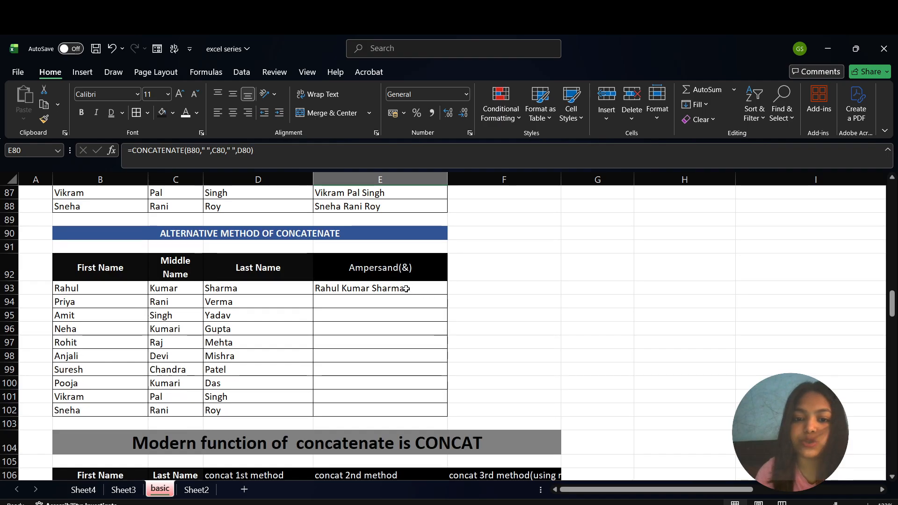
- Erase the existing formula in E93 under the Ampersand(&) heading
left_click(406, 288)
double_click(406, 289)
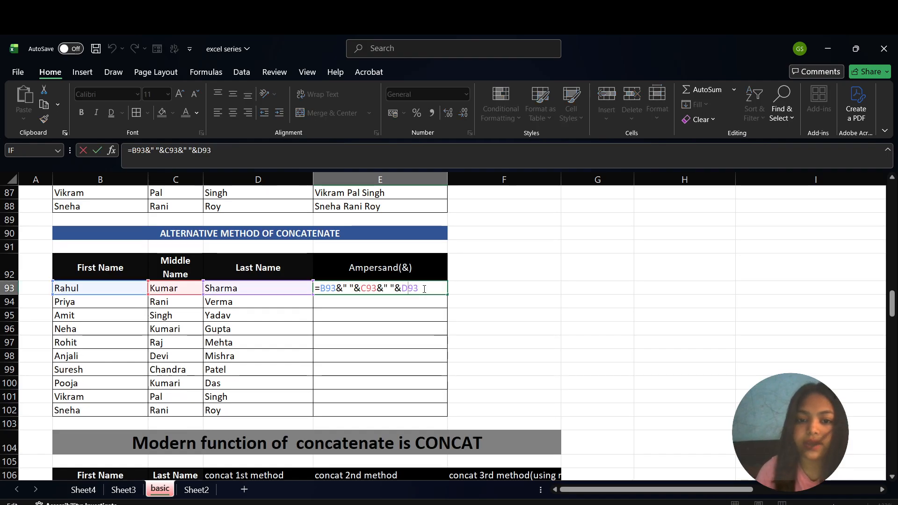
key("BackSpace")
key("BackSpace")
key("BackSpace")
key("BackSpace")
key("BackSpace")
key("BackSpace")
key("BackSpace")
key("BackSpace")
key("BackSpace")
key("BackSpace")
key("BackSpace")
key("BackSpace")
key("BackSpace")
key("BackSpace")
key("BackSpace")
key("BackSpace")
key("BackSpace")
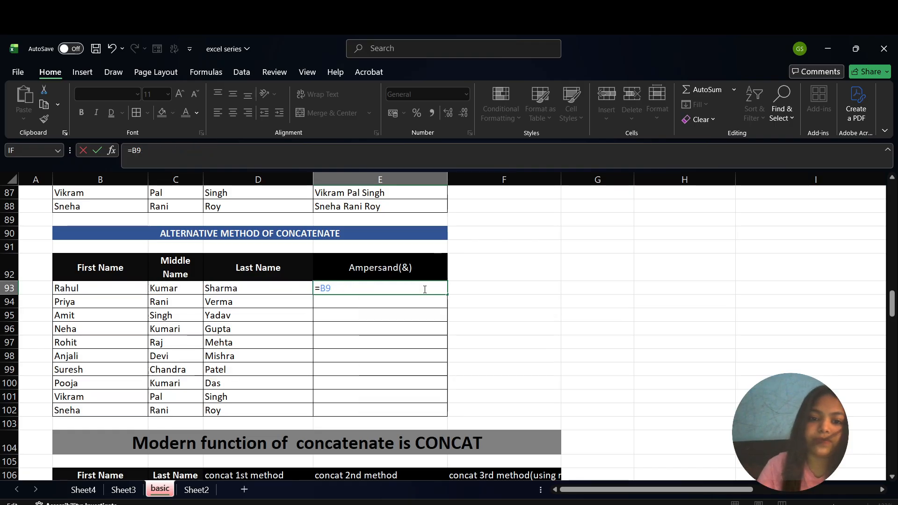
key("BackSpace")
key("BackSpace")
key("BackSpace")
- Enter =B93&" "&C93&" "&D93 in E93 to join the first, middle and last names with ampersands
type("=")
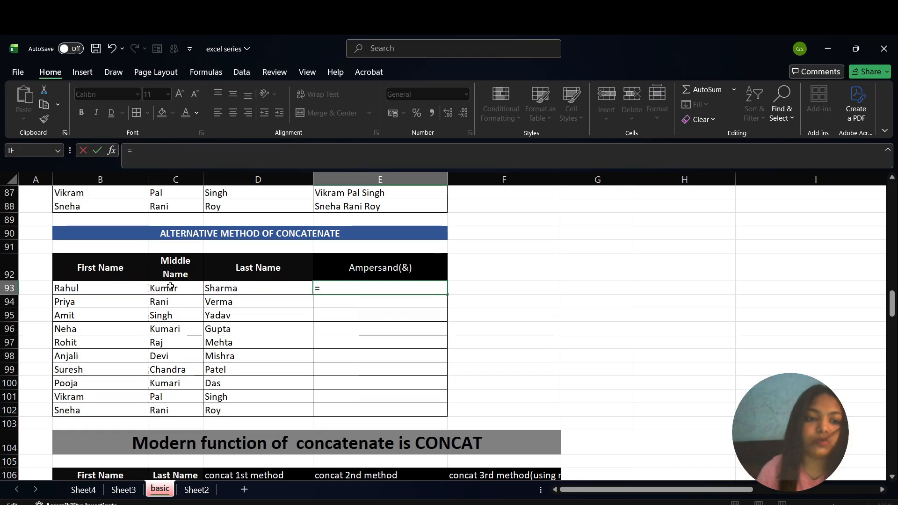
left_click(133, 293)
type(",\" \",")
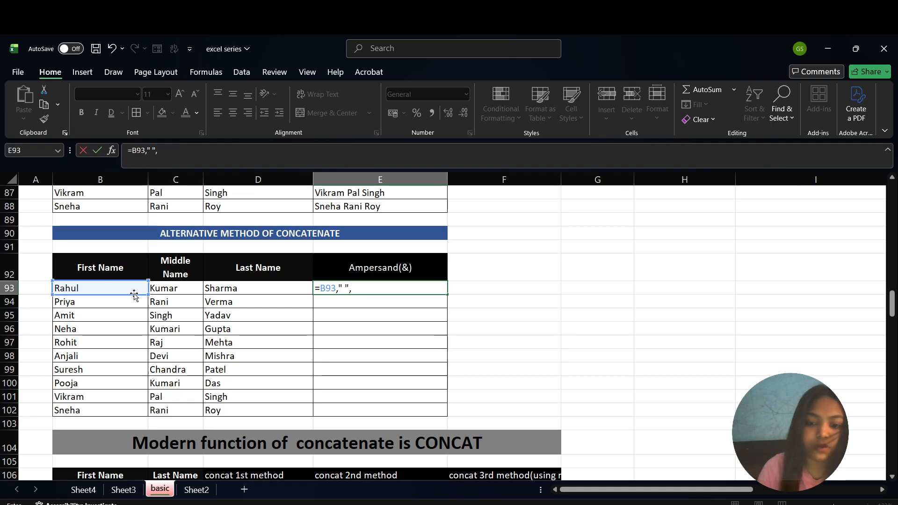
key("BackSpace")
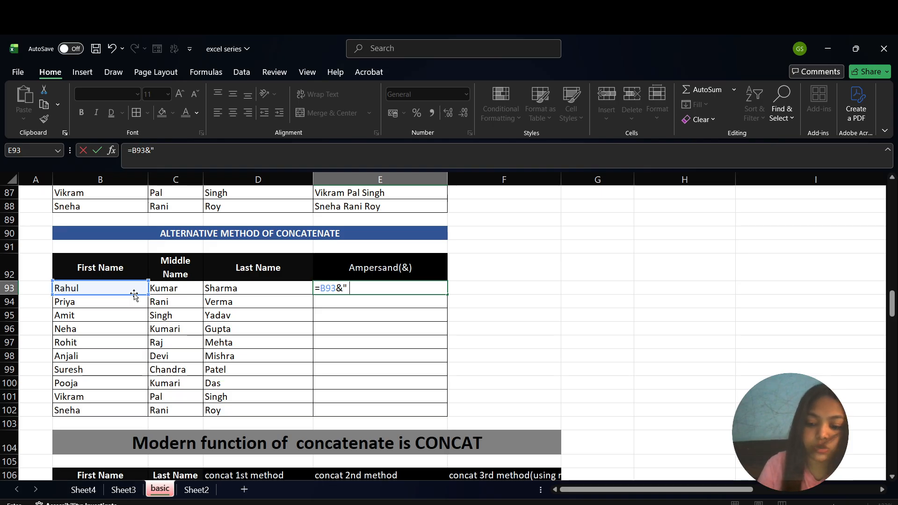
type("\" \"")
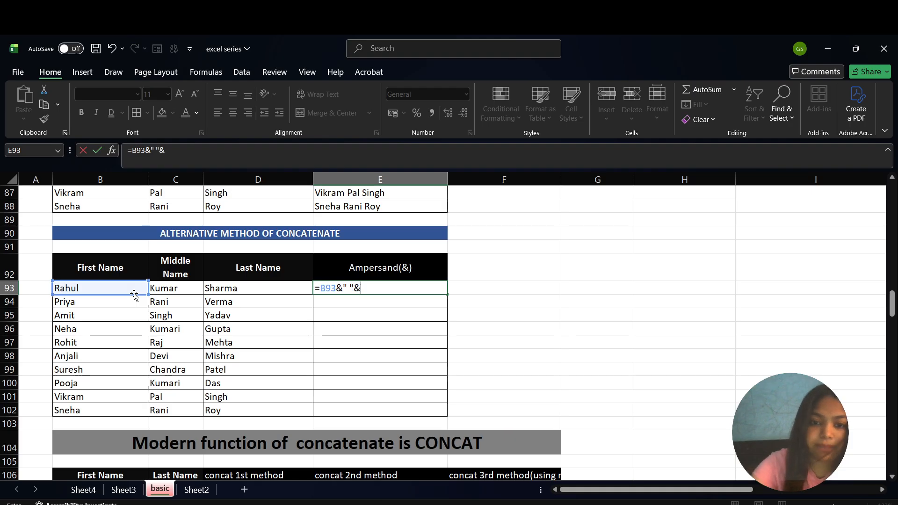
type("&")
key("Left")
key("Left")
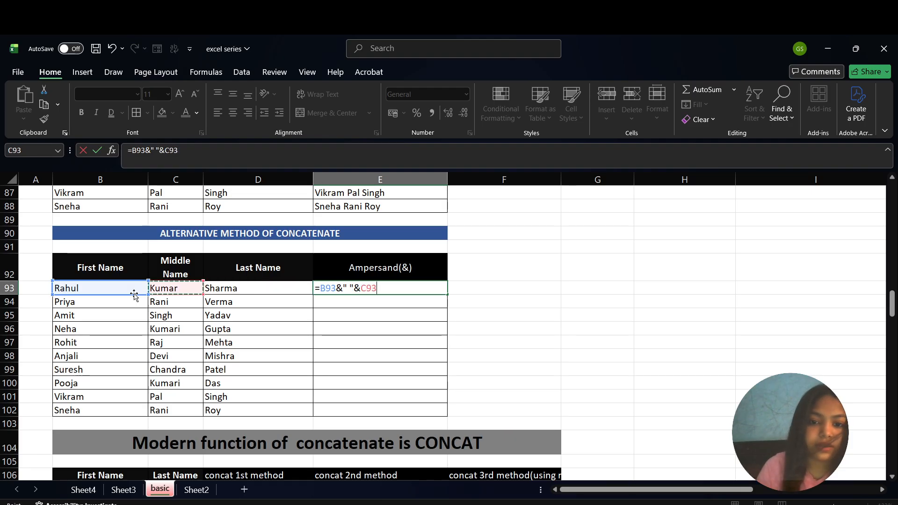
type("&")
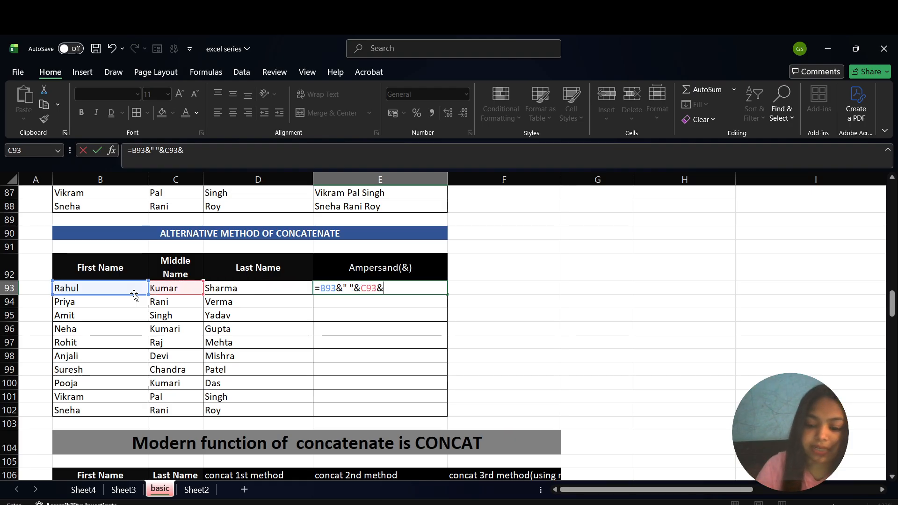
type("\" \"&")
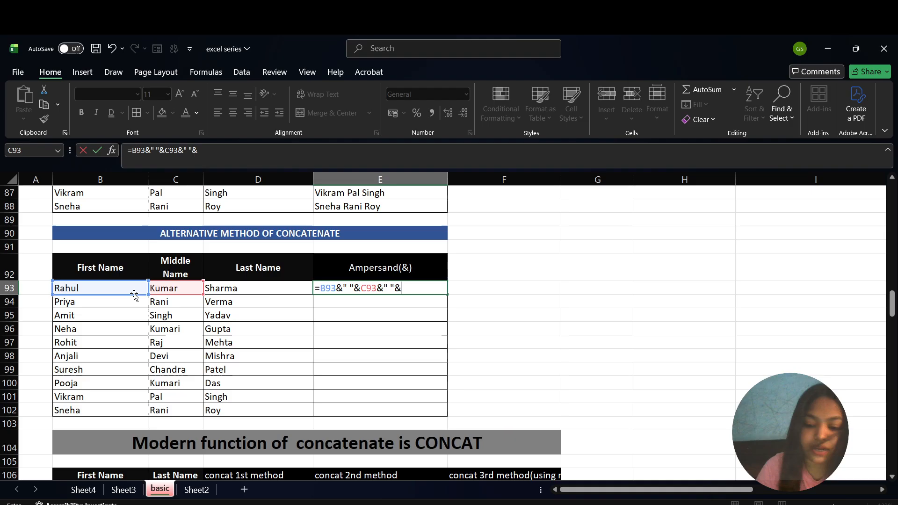
key("Left")
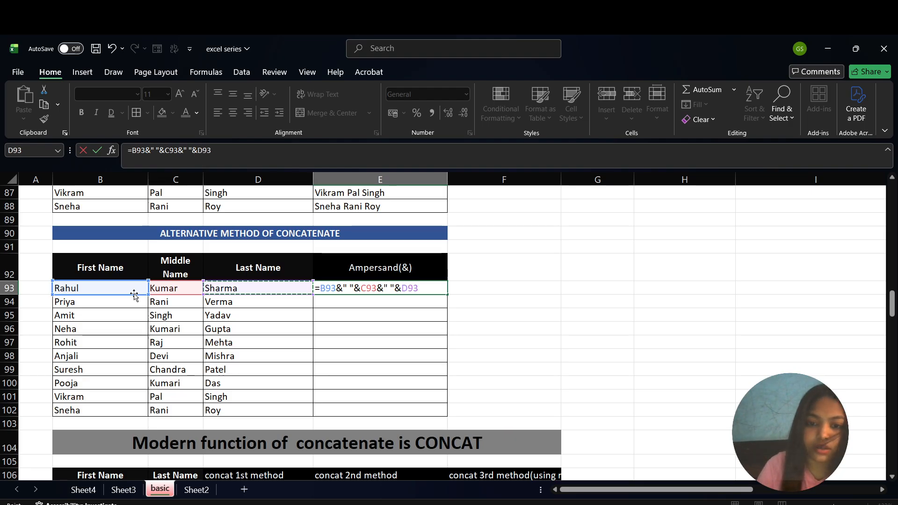
key("Return")
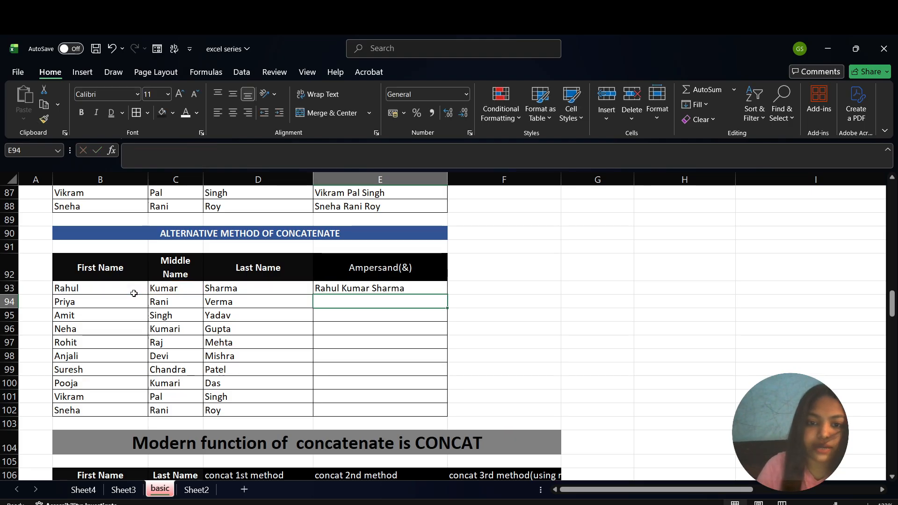
- Fill the ampersand formula from E93 down through E102
left_click(359, 291)
key("shift+Down")
key("shift+Down")
key("shift+Down")
key("shift+Down")
key("shift+Down")
key("shift+Down")
key("shift+Down")
key("shift+Down")
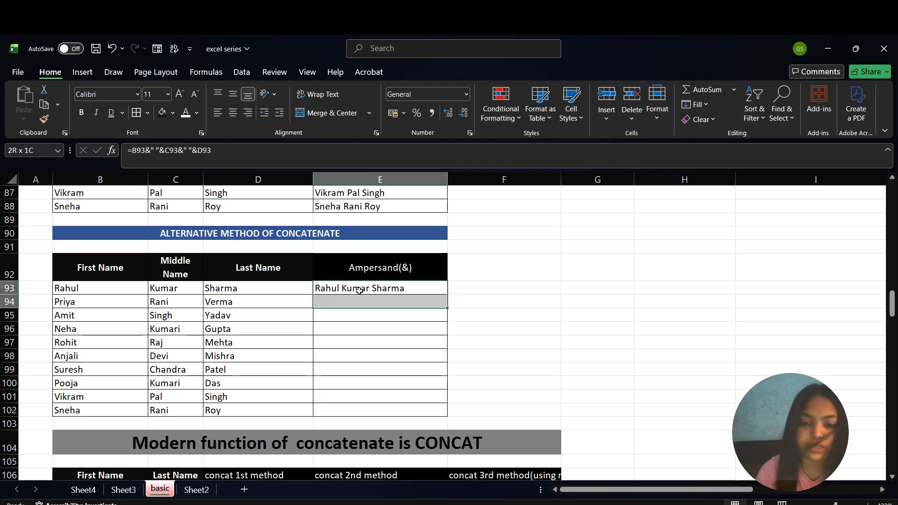
key("shift+Down")
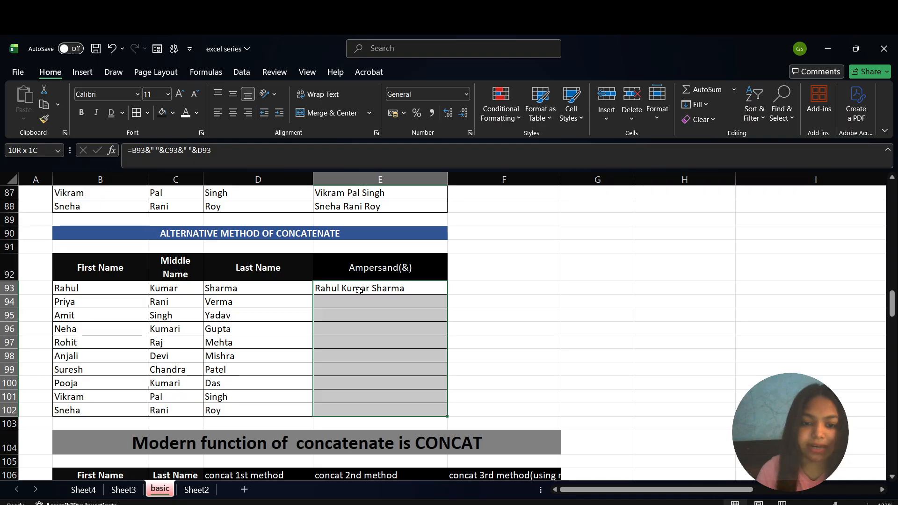
key("ctrl+d")
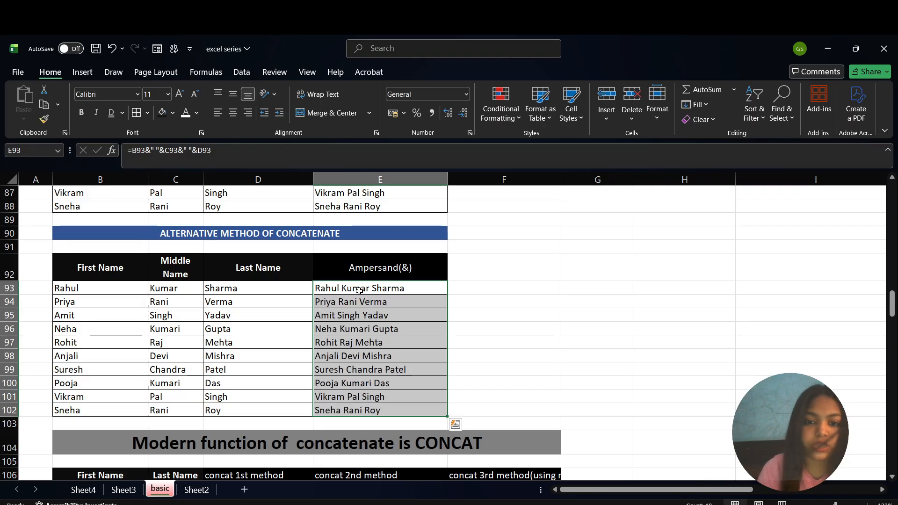
- Erase the existing CONCAT formula in D107 under the concat 1st method heading
scroll(359, 291, "down", 2)
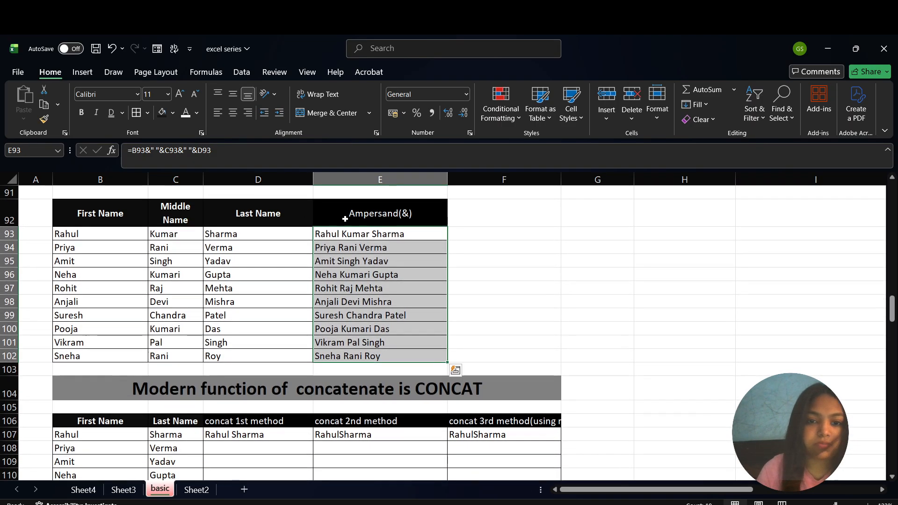
scroll(424, 357, "down", 2)
scroll(424, 357, "down", 1)
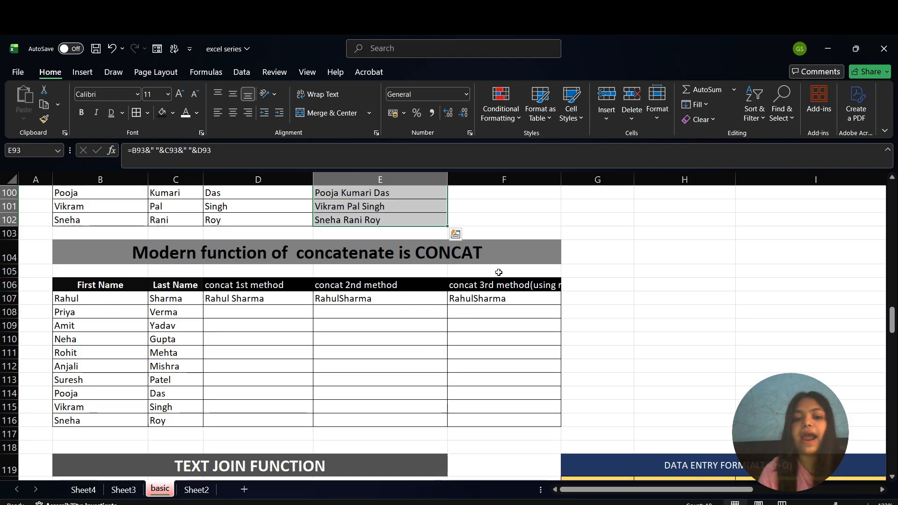
left_click(274, 301)
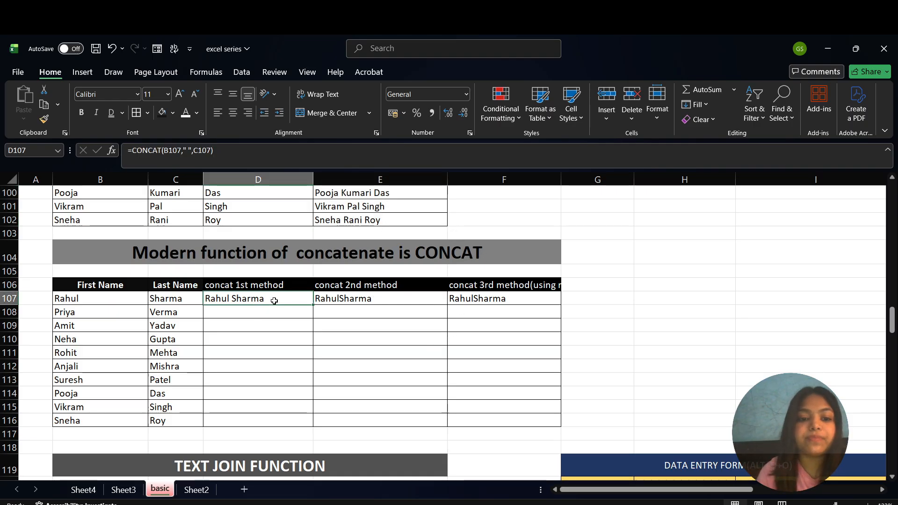
double_click(274, 302)
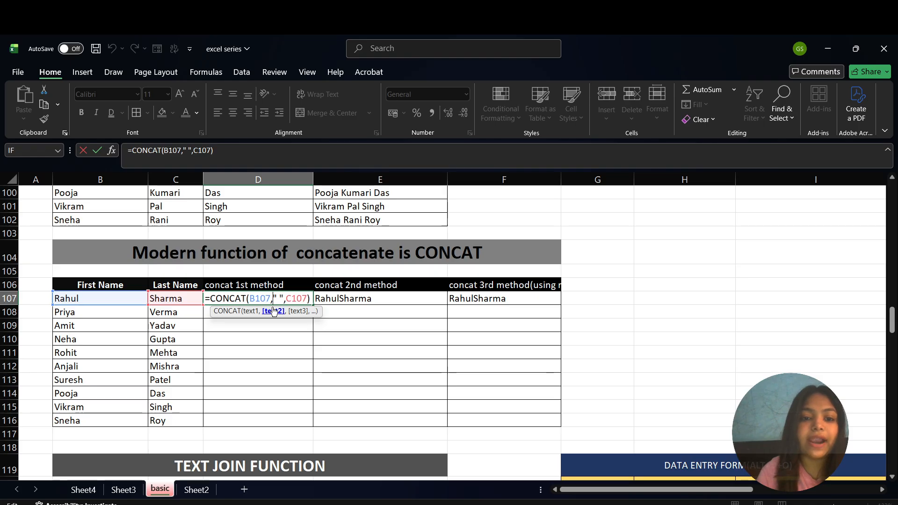
left_click(310, 299)
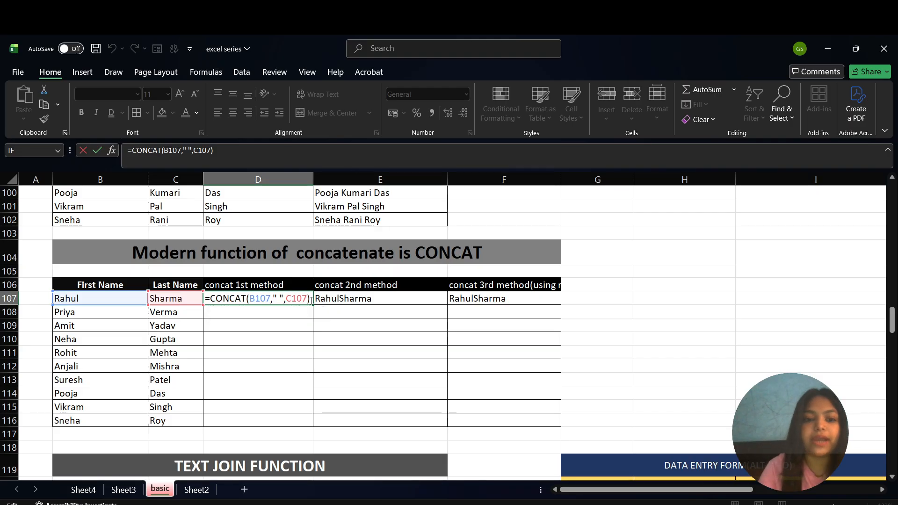
key("BackSpace")
key("BackSpace")
key("BackSpace")
key("BackSpace")
key("BackSpace")
key("BackSpace")
key("BackSpace")
key("BackSpace")
key("BackSpace")
key("BackSpace")
key("BackSpace")
key("BackSpace")
key("BackSpace")
key("BackSpace")
key("BackSpace")
key("BackSpace")
key("BackSpace")
key("BackSpace")
key("BackSpace")
key("BackSpace")
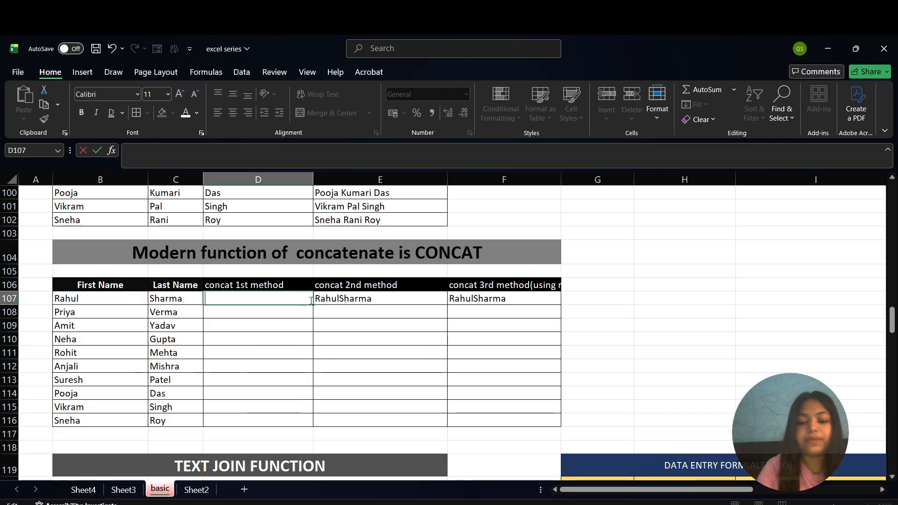
- Enter =CONCAT(B107," ",C107) in D107 to join the first and last names with a space
type("=conv")
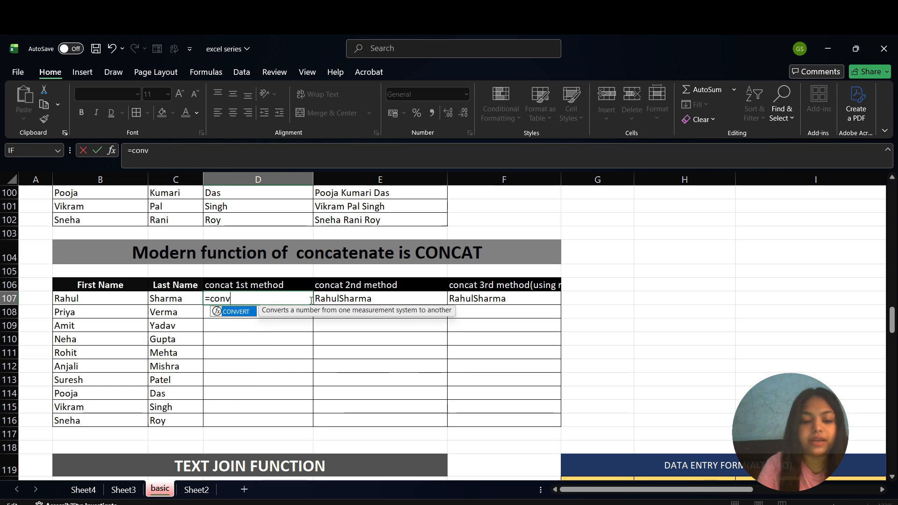
key("BackSpace")
type("c")
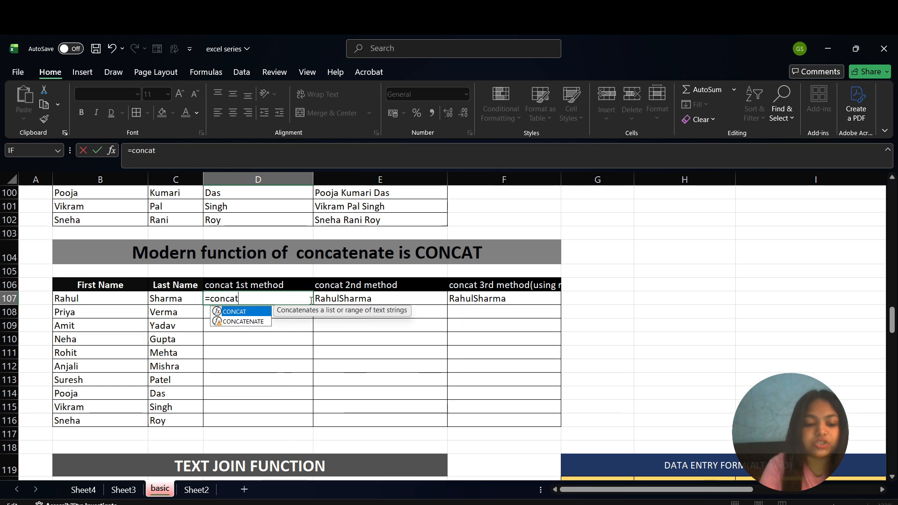
type("at")
key("Tab")
left_click(123, 299)
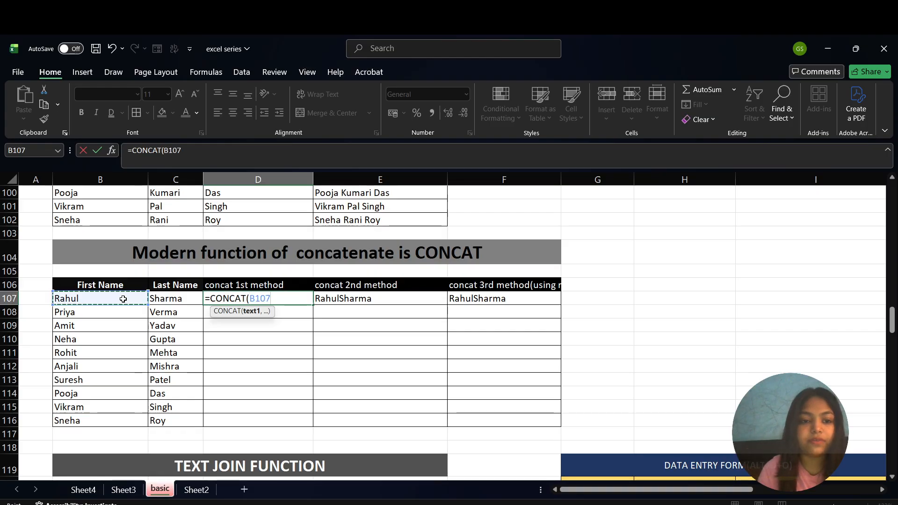
type(",")
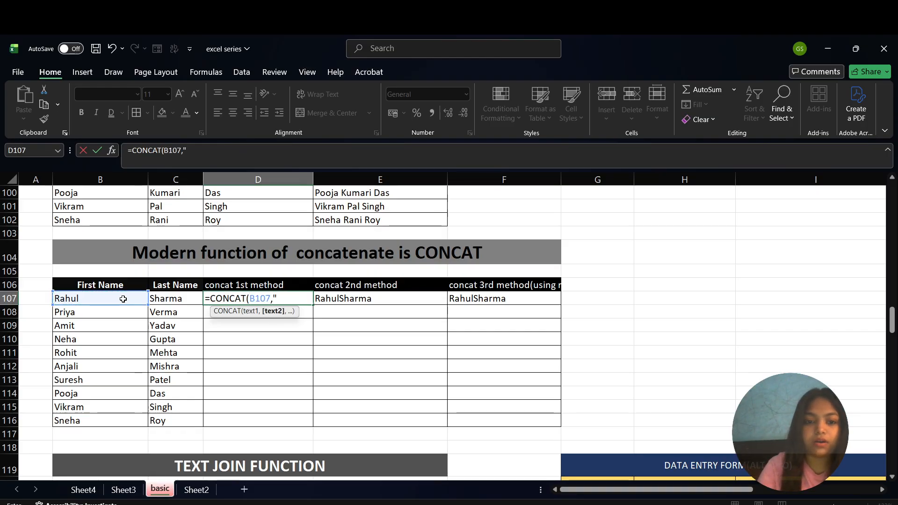
type("\" \"")
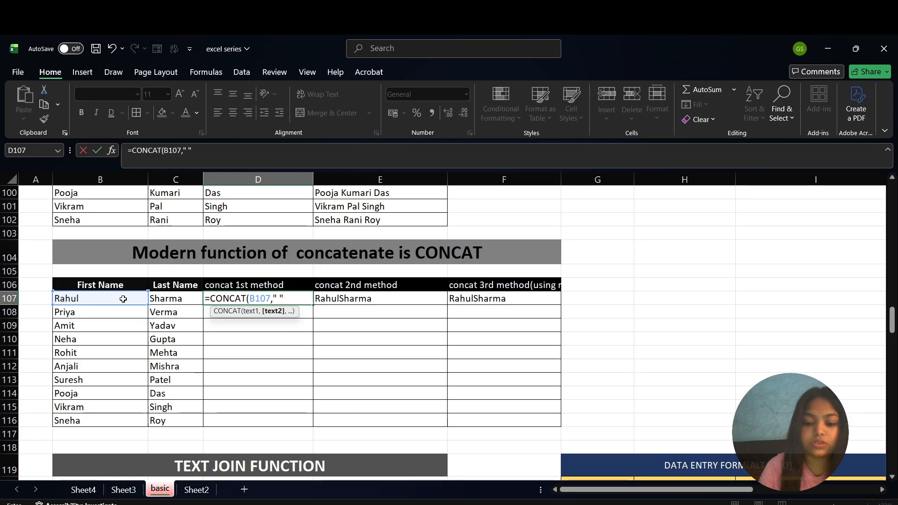
type(",")
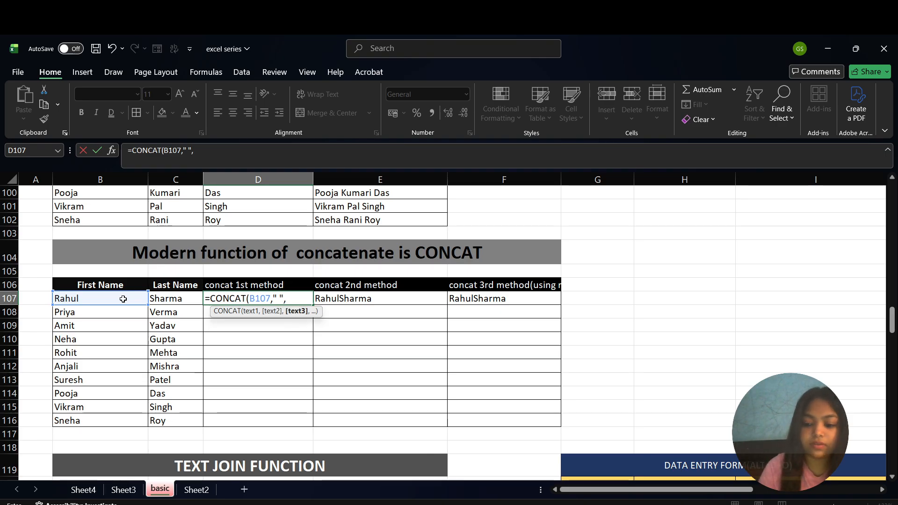
key("Left")
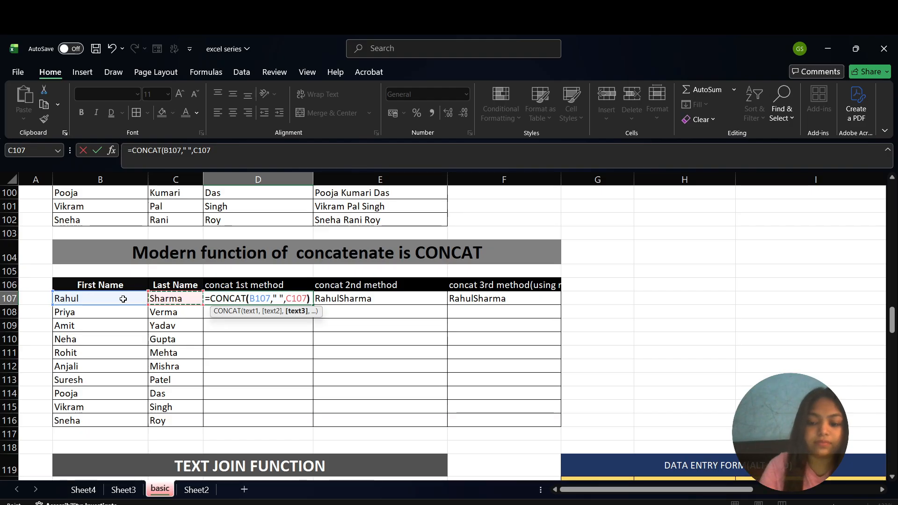
key("Return")
- Fill the CONCAT formula from D107 down through D116
left_click(264, 301)
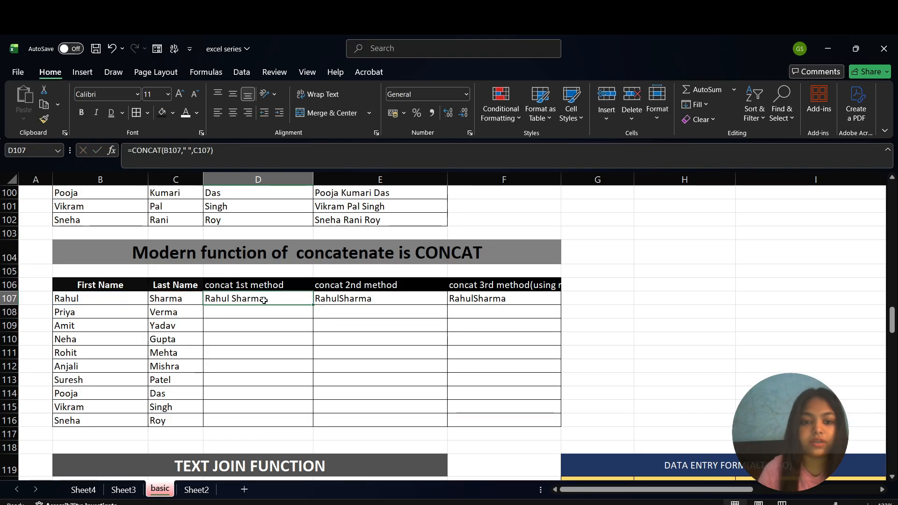
key("shift+Down")
key("shift+Down")
key("shift+Down")
key("shift+Down")
key("shift+Down")
key("shift+Down")
key("shift+Down")
key("shift+Down")
key("shift+Down")
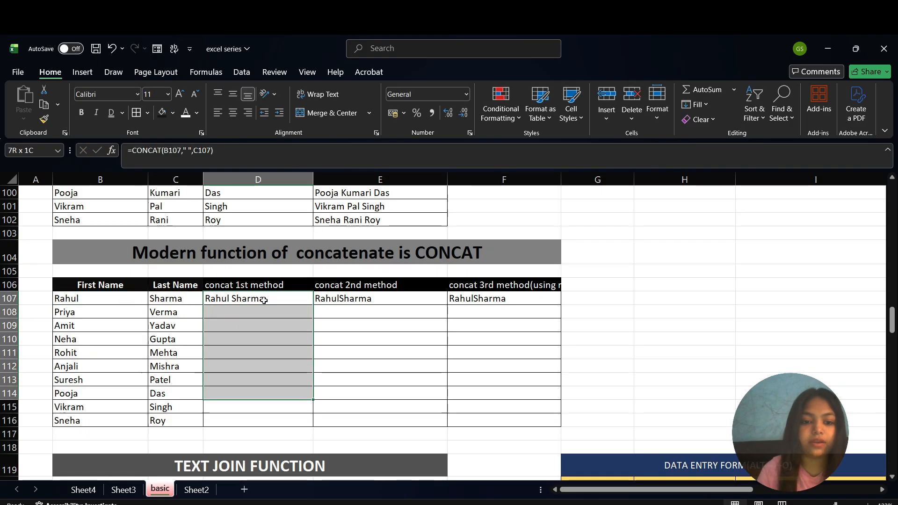
key("ctrl+d")
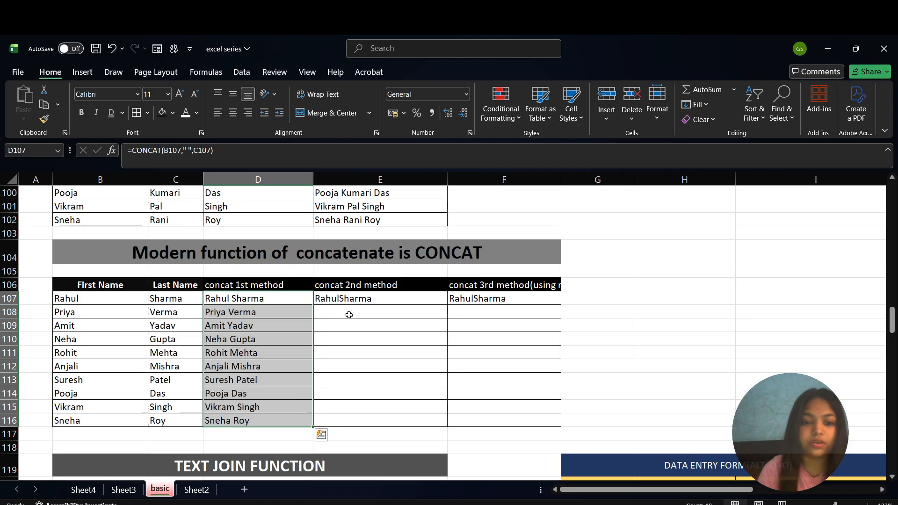
- Erase the existing CONCAT formula in E107 under the concat 2nd method heading
left_click(387, 301)
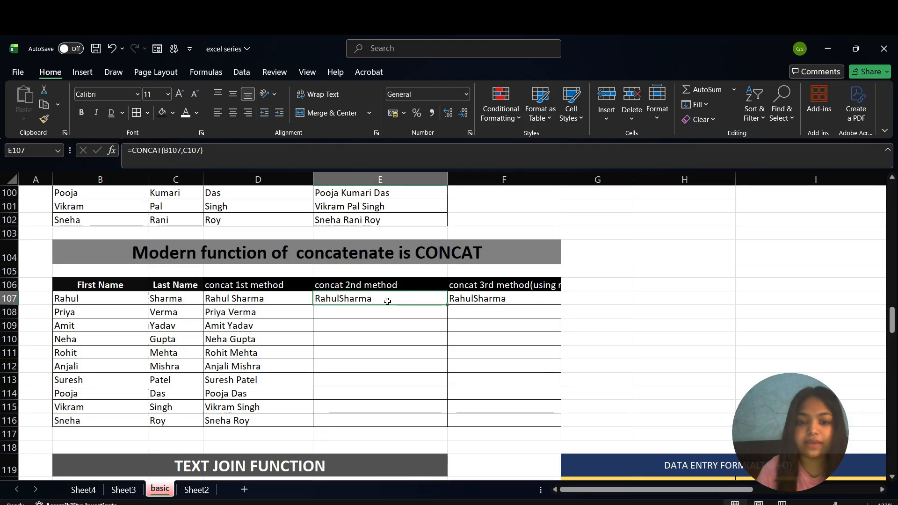
double_click(387, 301)
key("BackSpace")
key("BackSpace")
key("BackSpace")
key("BackSpace")
key("BackSpace")
key("BackSpace")
key("BackSpace")
key("BackSpace")
key("BackSpace")
key("BackSpace")
key("BackSpace")
key("BackSpace")
key("BackSpace")
key("BackSpace")
key("BackSpace")
key("BackSpace")
key("BackSpace")
key("BackSpace")
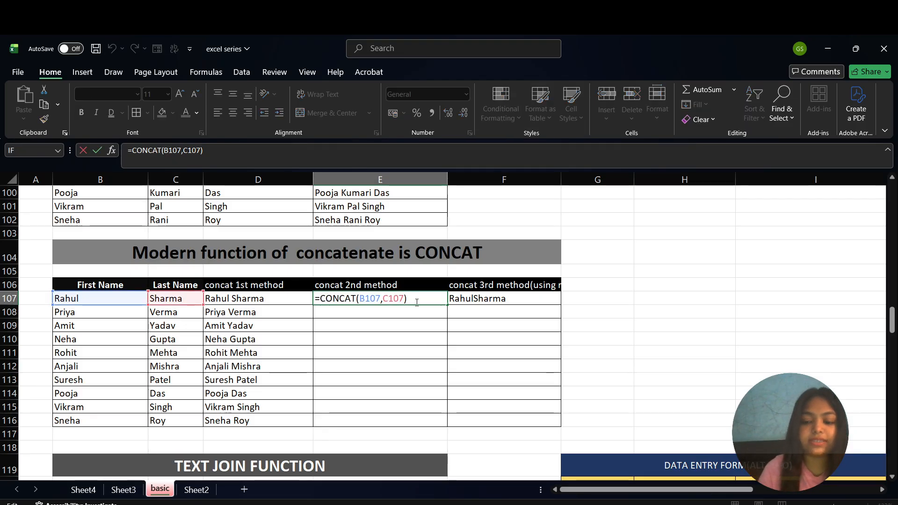
- Enter =CONCAT(B107,C107) in E107 to join the first and last names without a space
type("=concat")
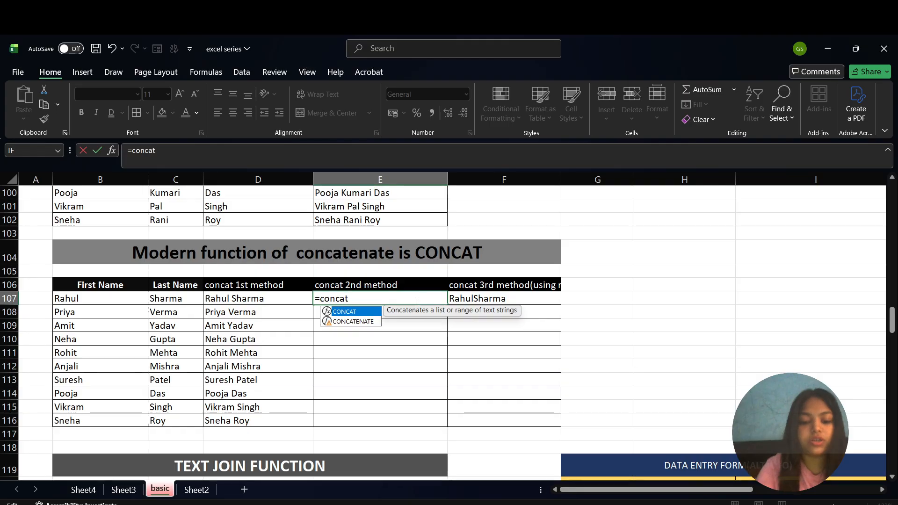
key("Tab")
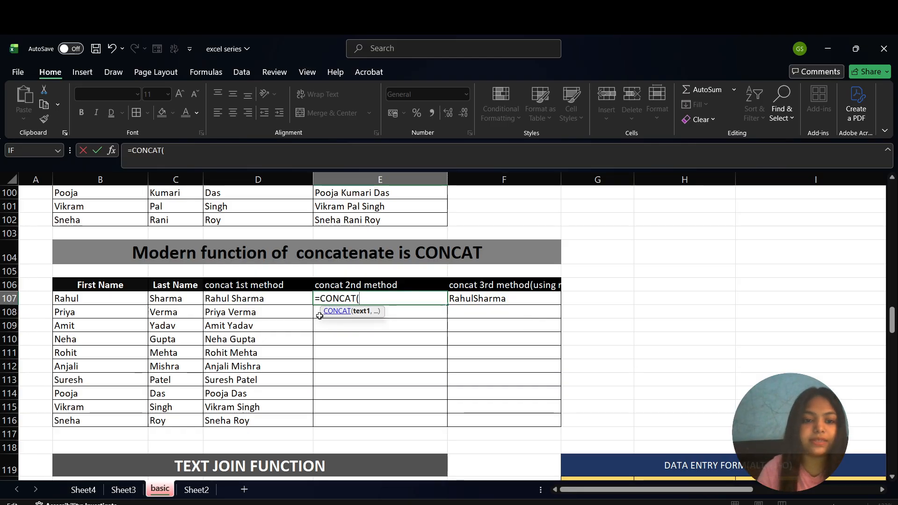
left_click(123, 300)
type(",")
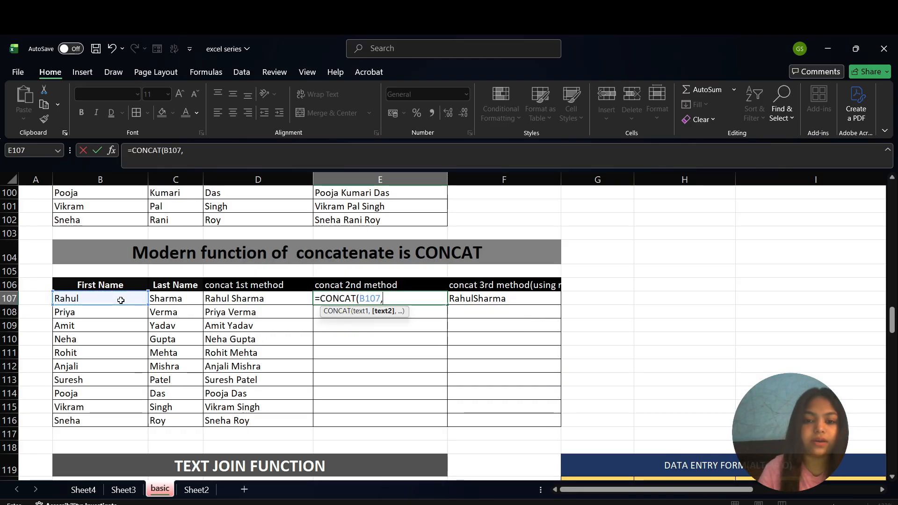
left_click(181, 306)
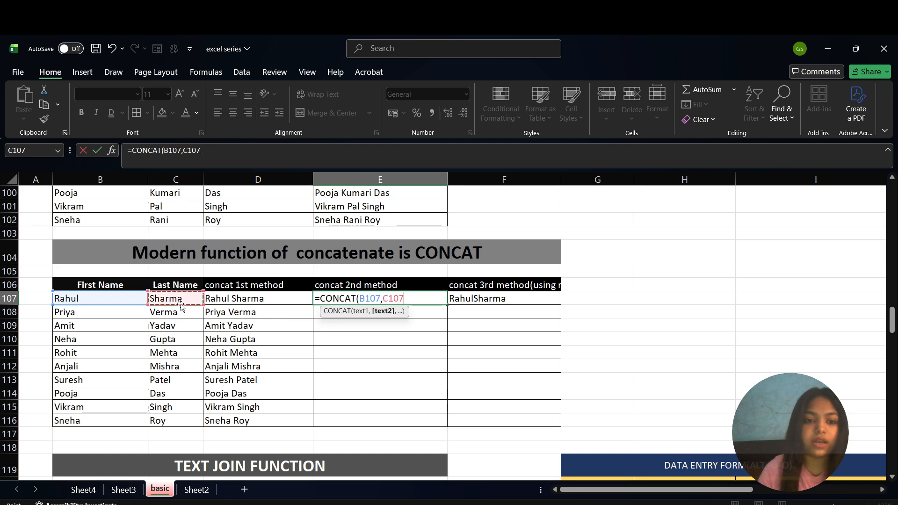
type(",")
left_click(213, 299)
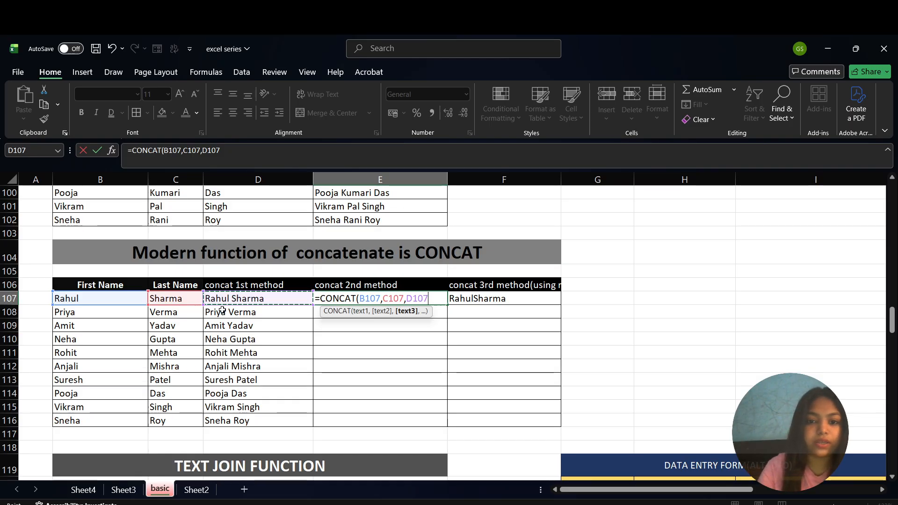
key("BackSpace")
key("BackSpace")
key("BackSpace")
key("BackSpace")
key("BackSpace")
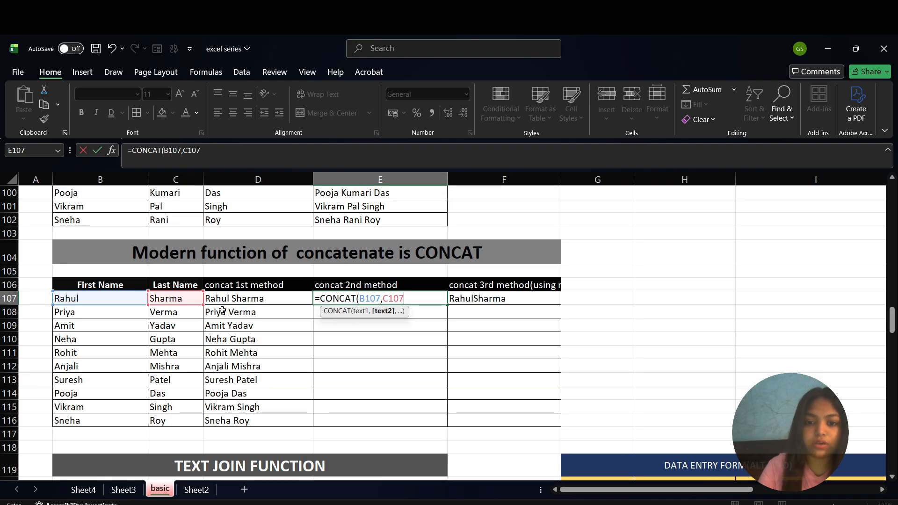
type(")")
key("Return")
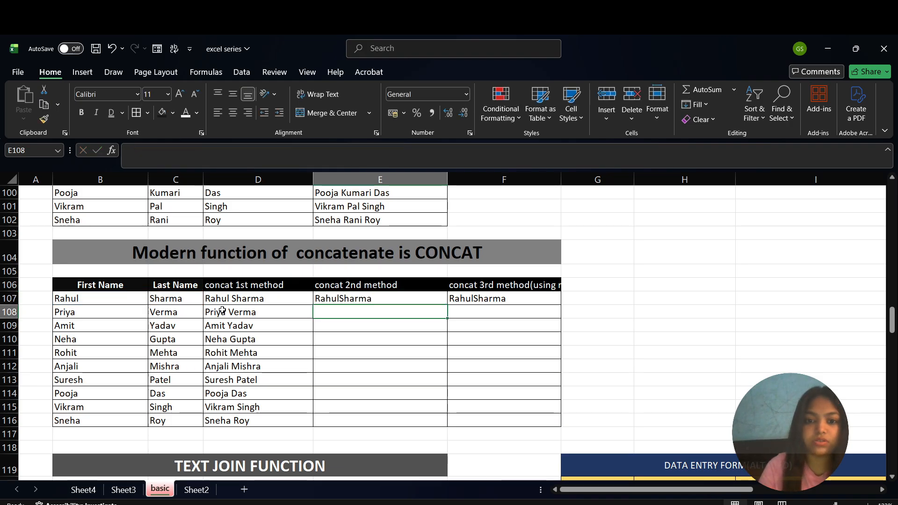
- Fill the CONCAT formula from E107 down through E116
left_click(409, 301)
key("shift+Down")
key("shift+Down")
key("shift+Down")
key("shift+Down")
key("shift+Down")
key("shift+Down")
key("shift+Down")
key("shift+Down")
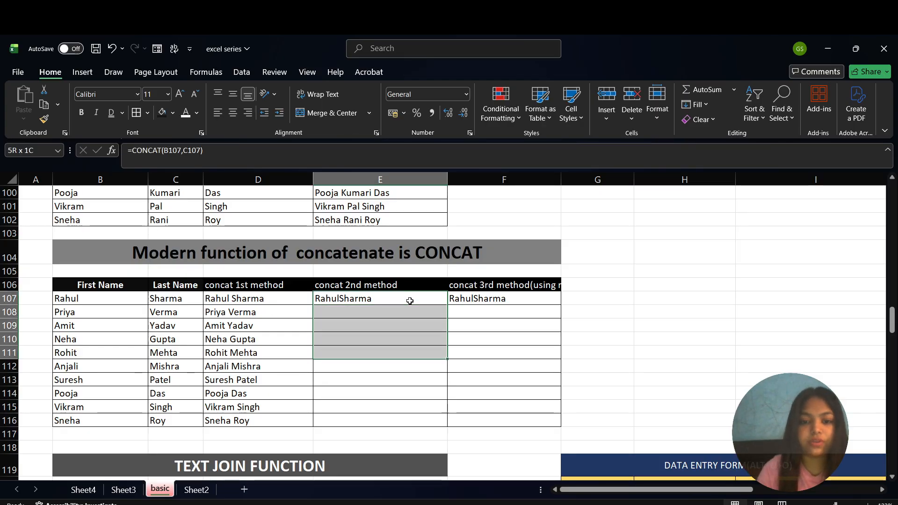
key("shift+Down")
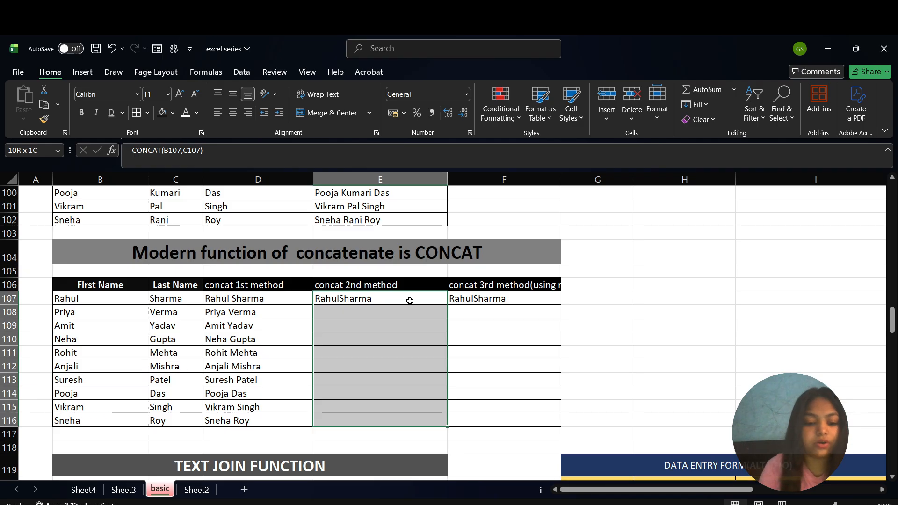
key("ctrl+d")
- Widen column F slightly and erase the existing CONCAT formula in F107 under the concat 3rd method heading
left_click(505, 302)
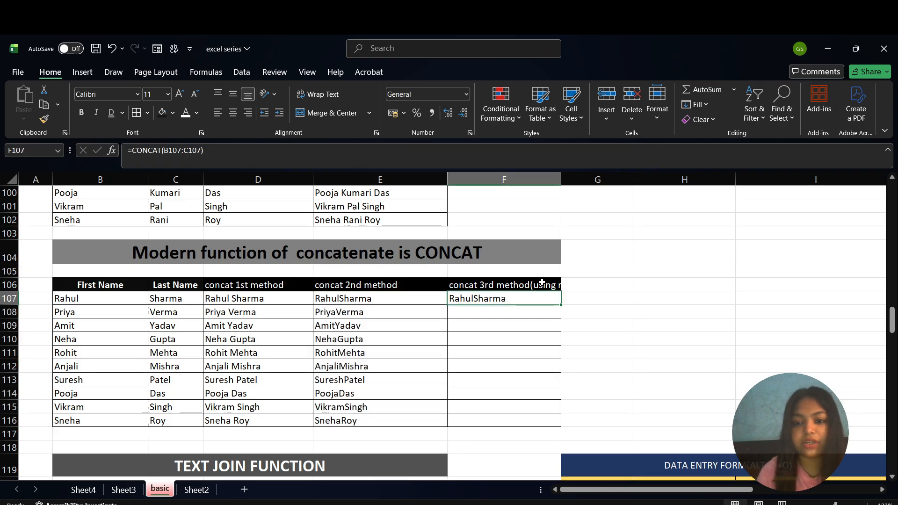
left_click_drag(561, 179, 579, 183)
double_click(517, 299)
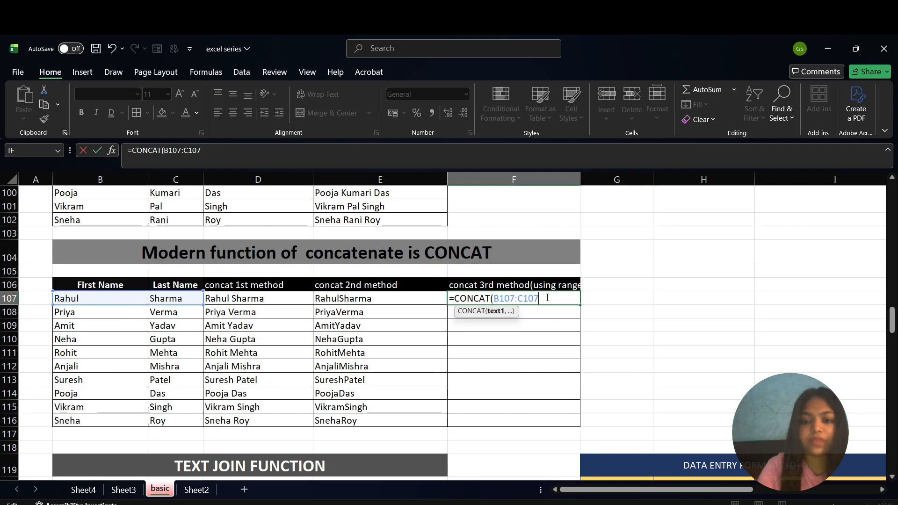
key("BackSpace")
key("BackSpace")
key("BackSpace")
key("BackSpace")
key("BackSpace")
key("BackSpace")
key("BackSpace")
key("BackSpace")
key("BackSpace")
key("BackSpace")
key("BackSpace")
key("BackSpace")
key("BackSpace")
key("BackSpace")
key("BackSpace")
key("BackSpace")
key("BackSpace")
key("BackSpace")
- Enter =CONCAT(B107:C107) in F107 to join the first and last names as a range
type("=")
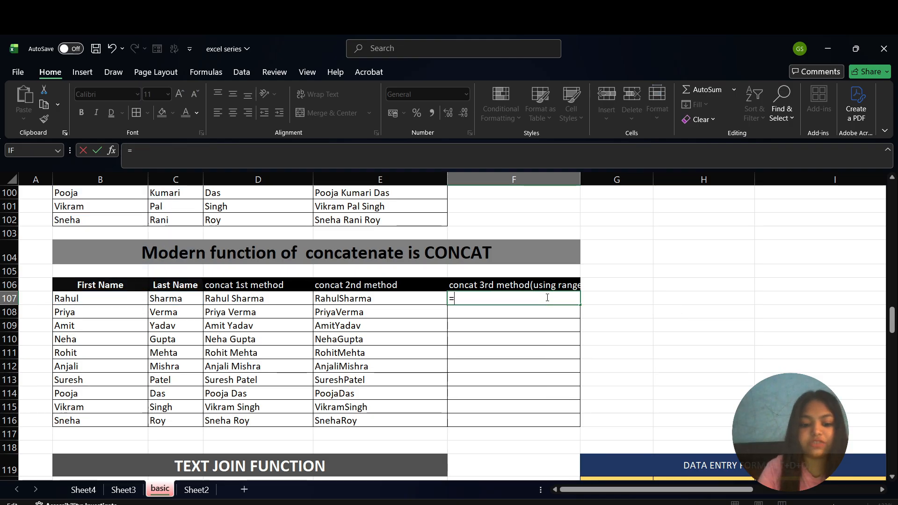
type("conca")
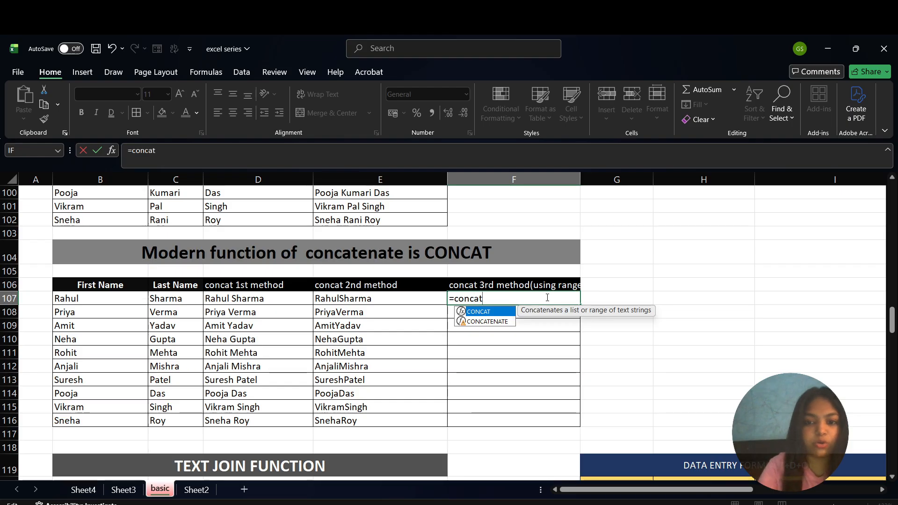
type("t")
key("Tab")
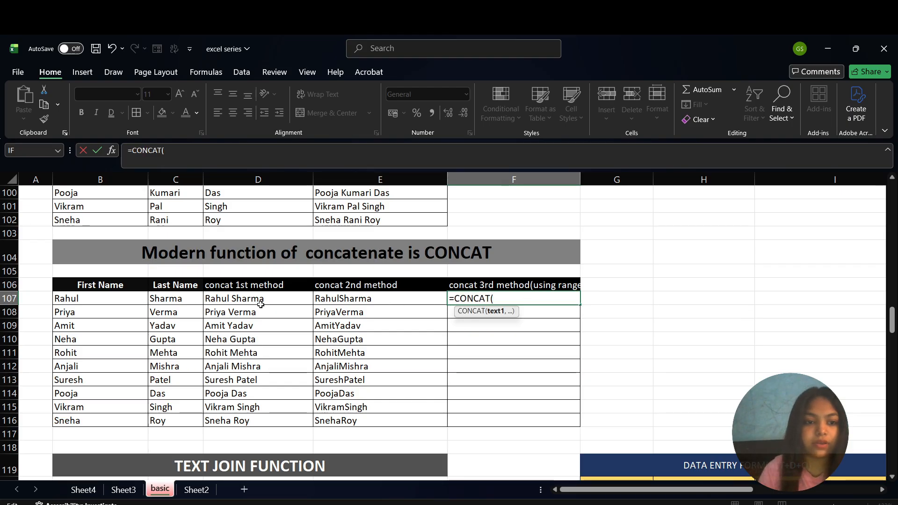
left_click(105, 301)
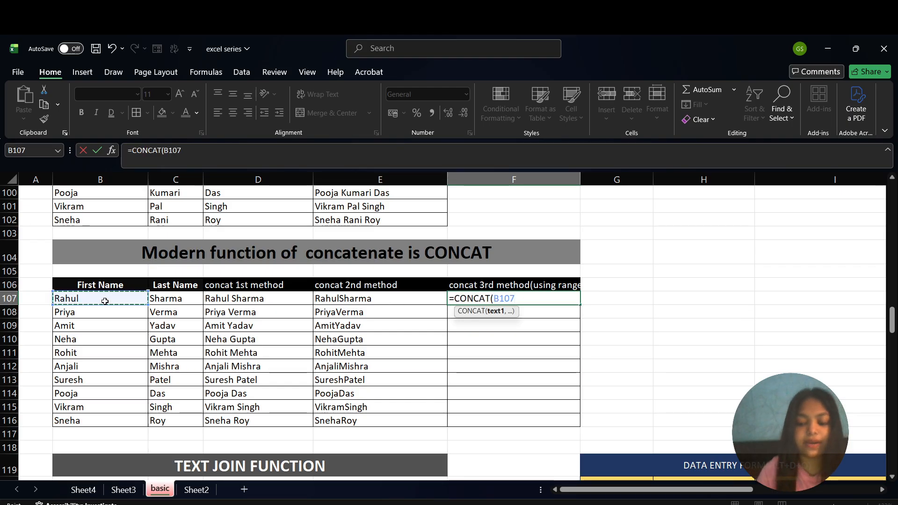
key("shift+Right")
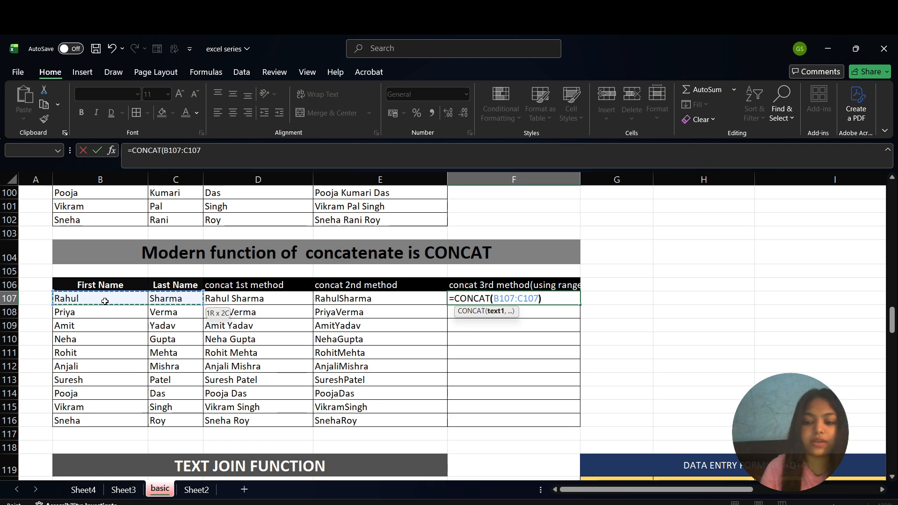
key("Return")
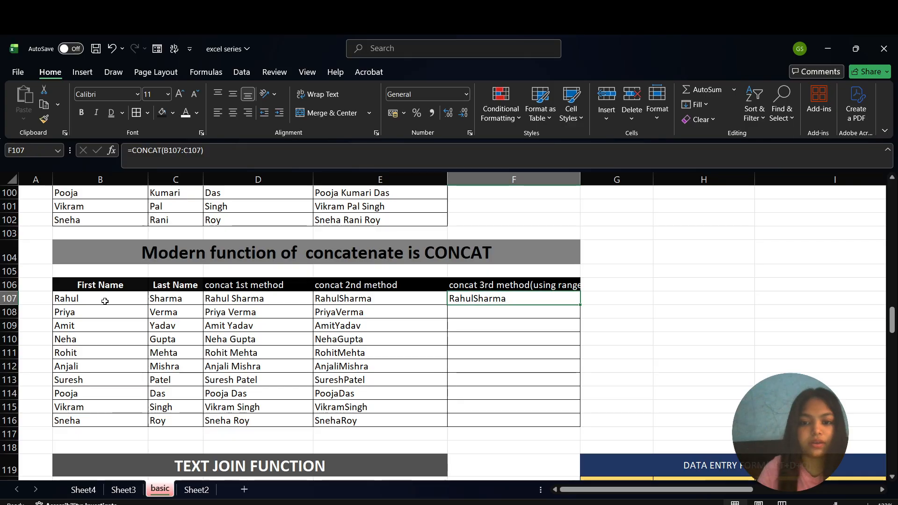
key("shift+Down")
key("shift+Down")
key("shift+Down")
key("shift+Down")
key("shift+Down")
key("shift+Down")
key("shift+Down")
key("shift+Down")
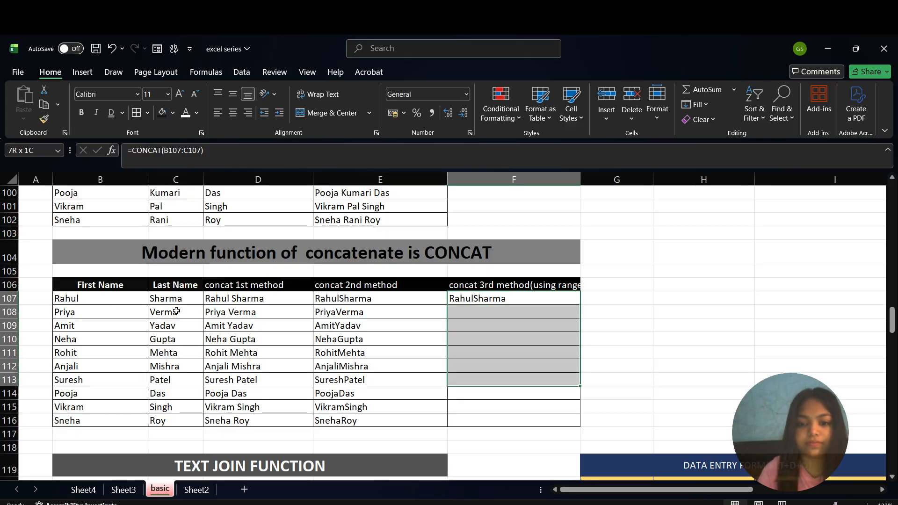
key("Down")
key("Up")
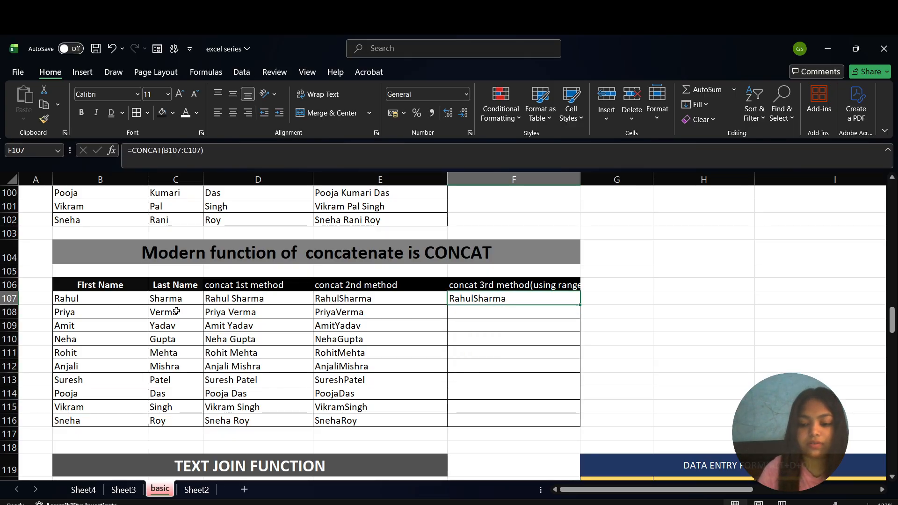
- Fill the range-based CONCAT formula from F107 down through F116
double_click(580, 304)
- Erase the existing TEXTJOIN formula in E122 of the TEXT JOIN FUNCTION table
scroll(495, 373, "down", 1)
scroll(495, 373, "down", 4)
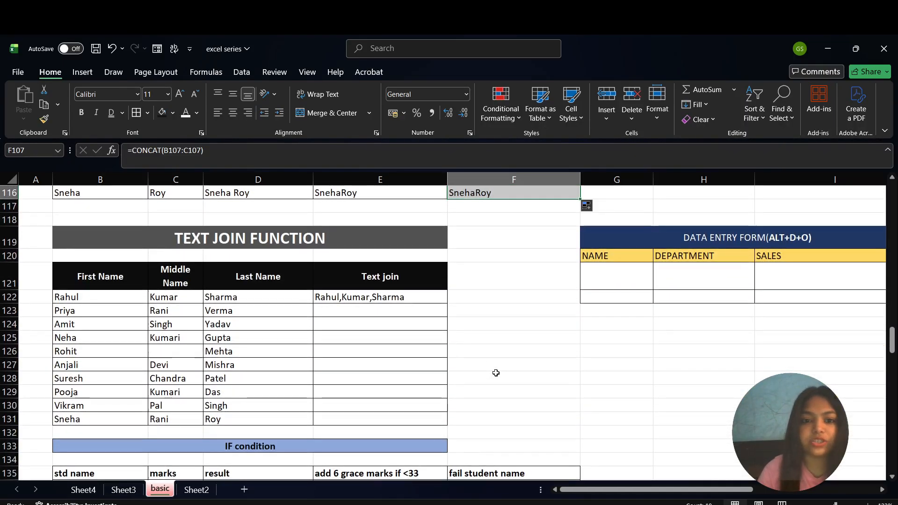
scroll(495, 372, "down", 1)
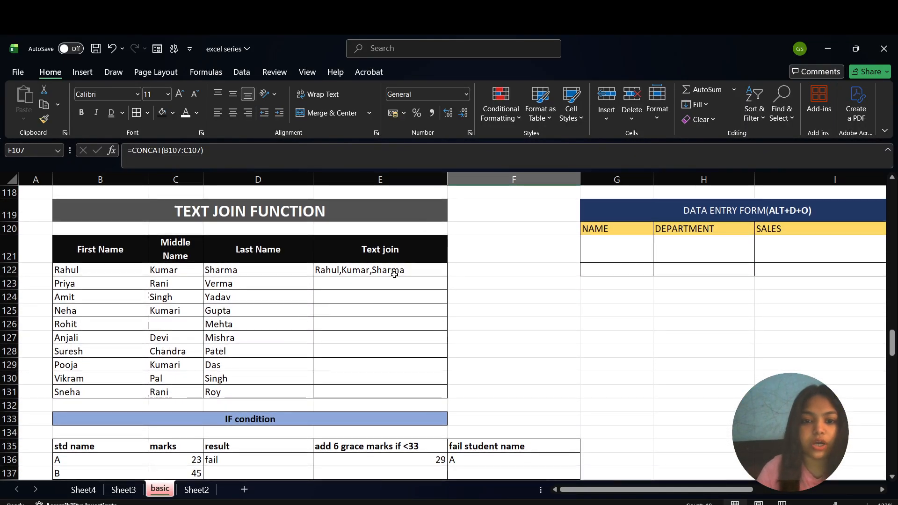
double_click(436, 270)
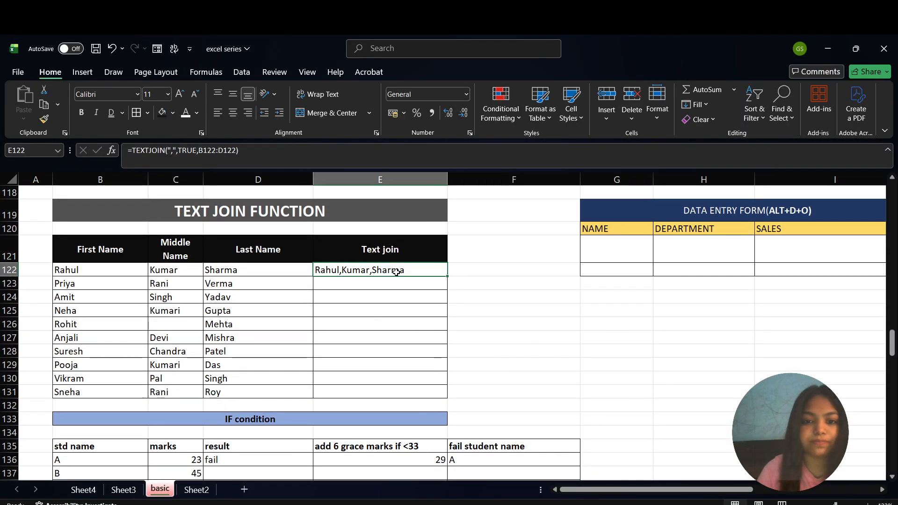
left_click(456, 271)
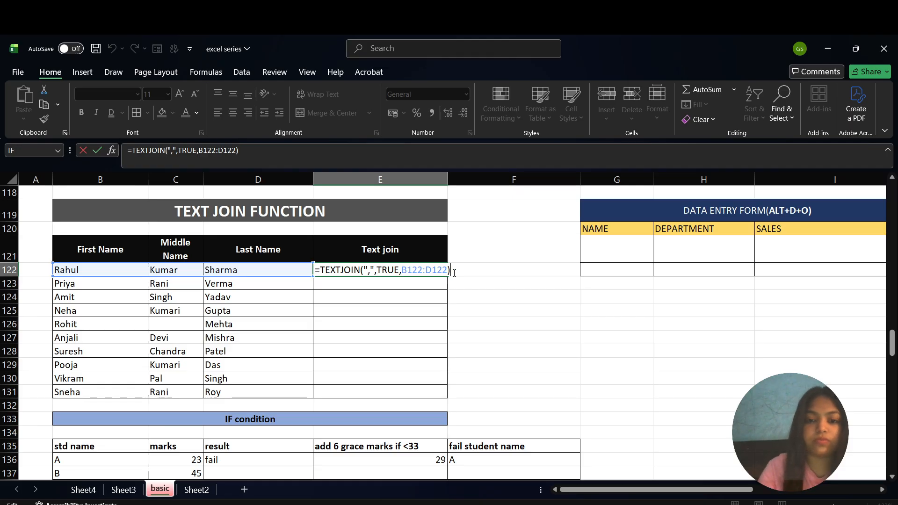
key("BackSpace")
key("BackSpace")
key("BackSpace")
key("BackSpace")
key("BackSpace")
key("BackSpace")
key("BackSpace")
key("BackSpace")
key("BackSpace")
key("BackSpace")
key("BackSpace")
key("BackSpace")
key("BackSpace")
key("BackSpace")
key("BackSpace")
key("BackSpace")
key("BackSpace")
key("BackSpace")
key("BackSpace")
key("BackSpace")
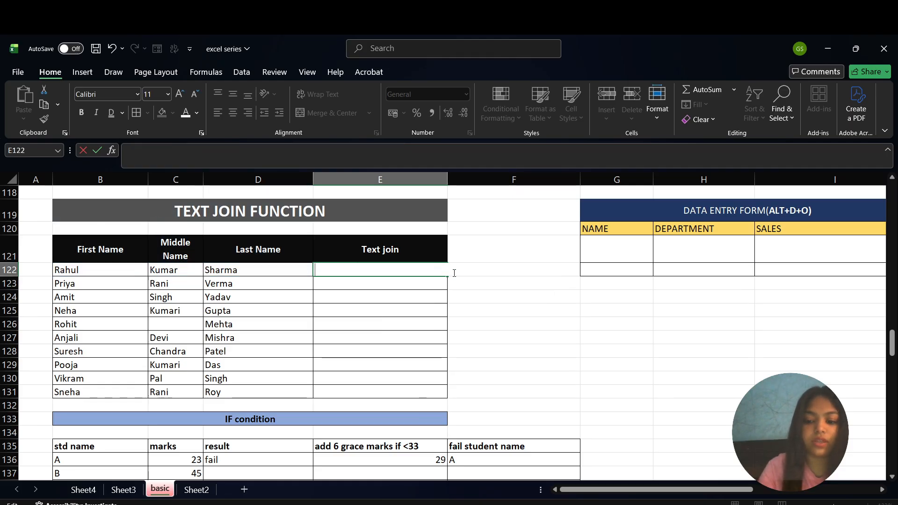
- Enter =TEXTJOIN(",",TRUE,B122:D122) in E122 to join the three name parts with commas, ignoring empty cells
type("=text")
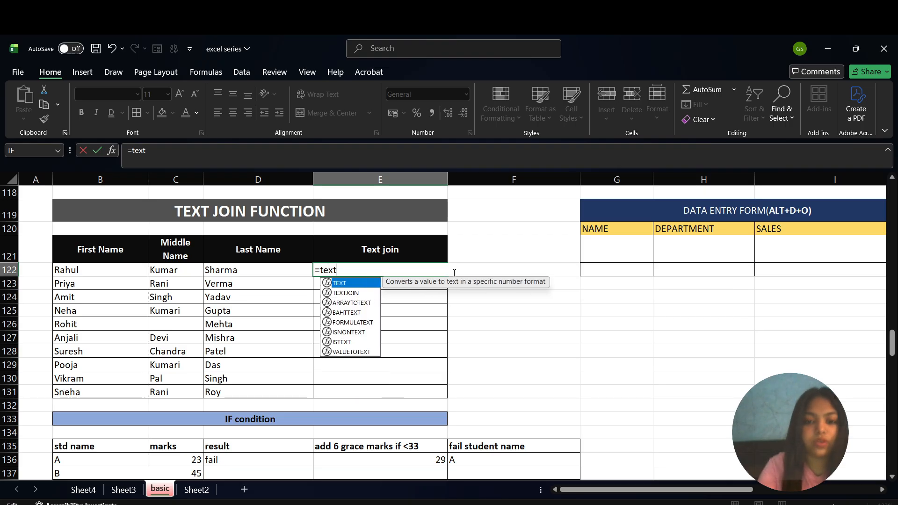
key("Down")
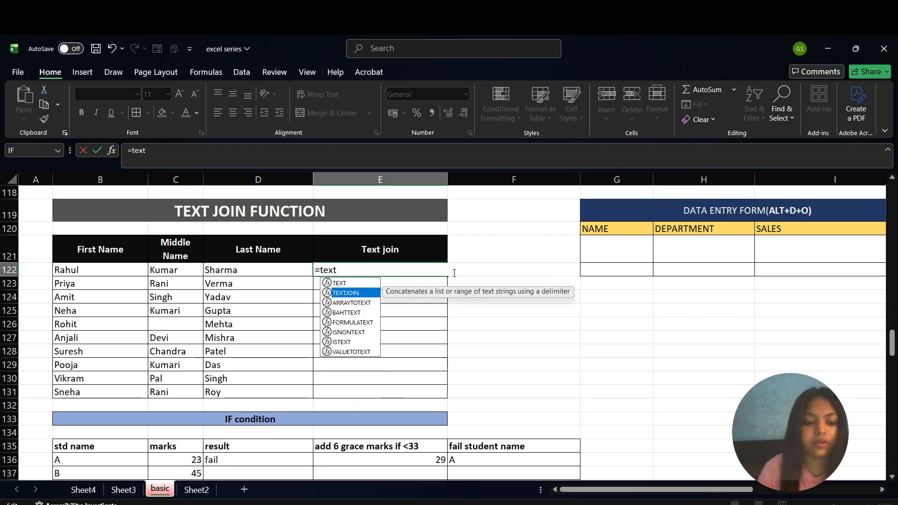
key("Tab")
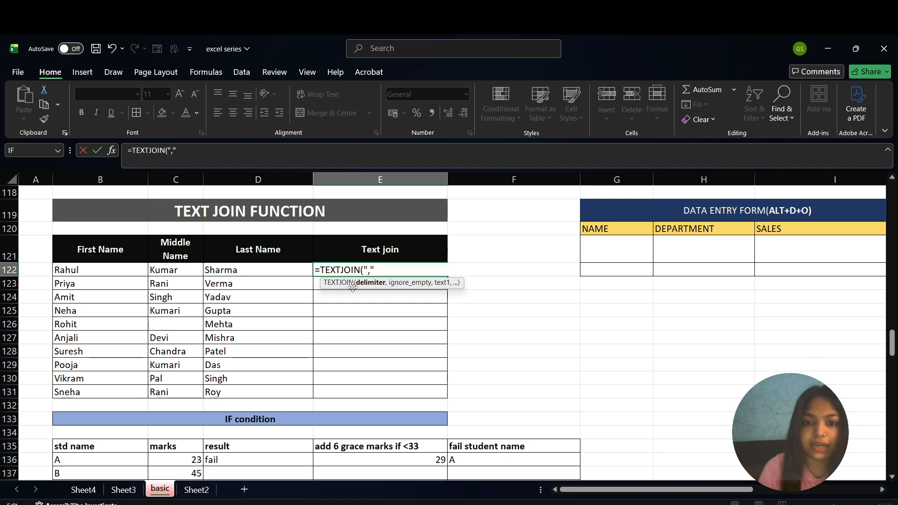
type("\",\",")
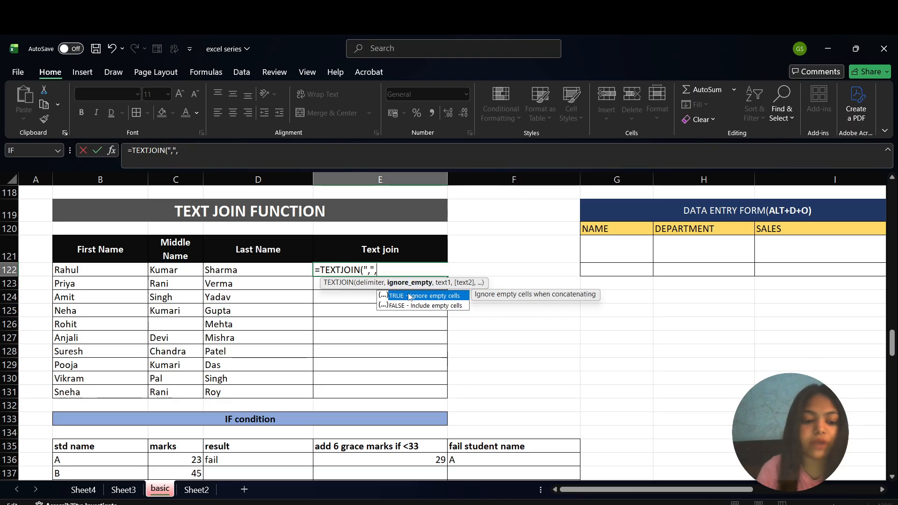
key("Caps_Lock")
type("TR")
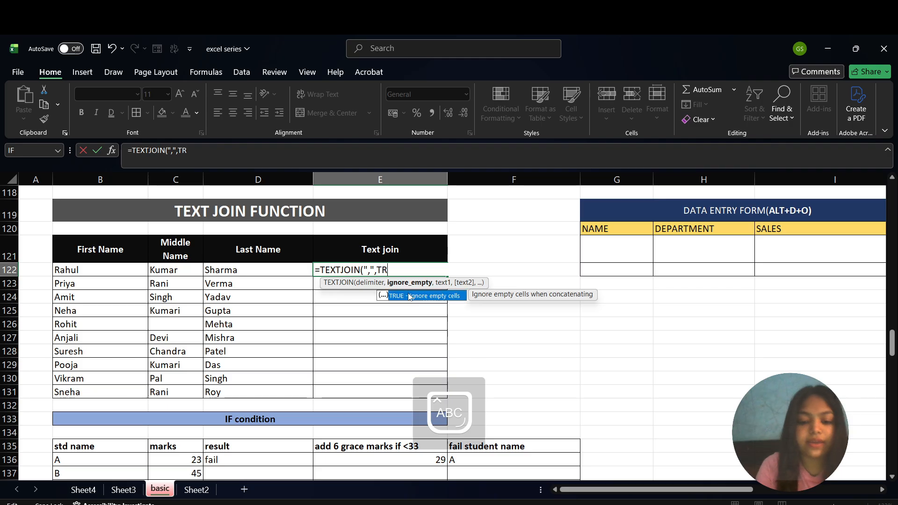
type("UE")
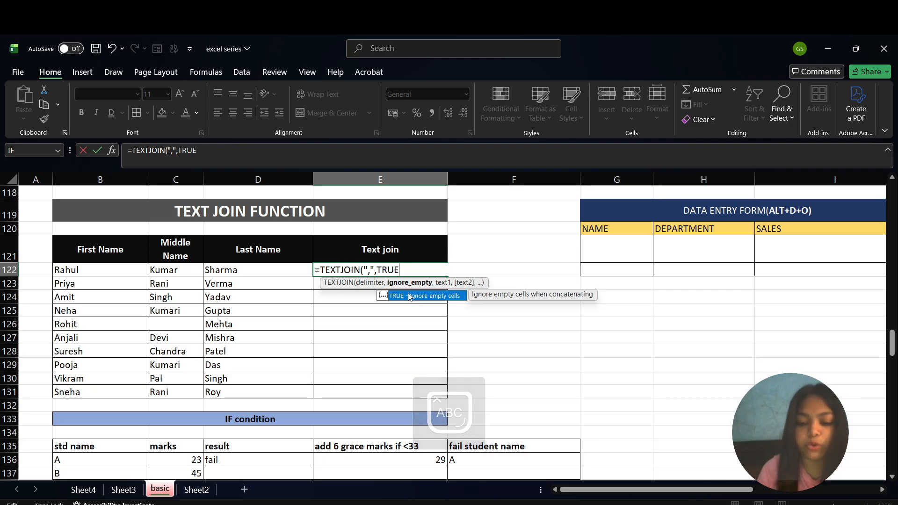
type(",")
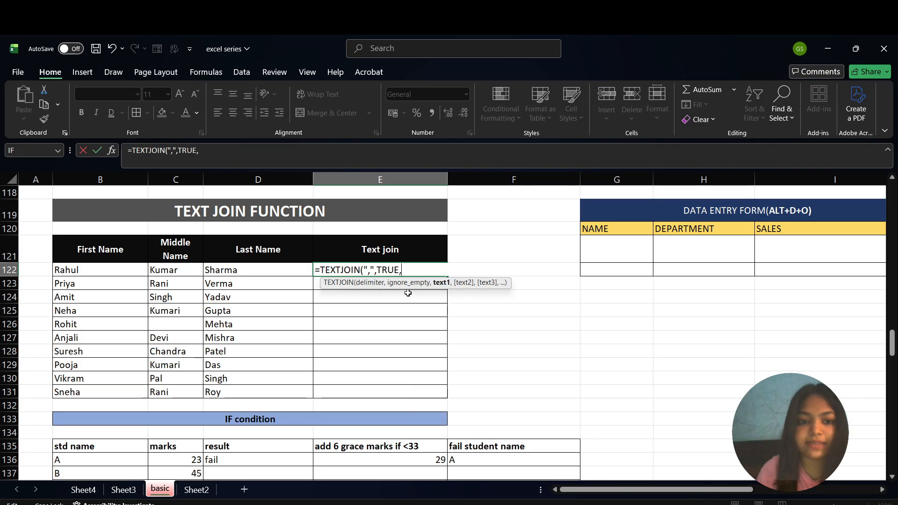
left_click(109, 275)
key("shift+Right")
key("shift+Right")
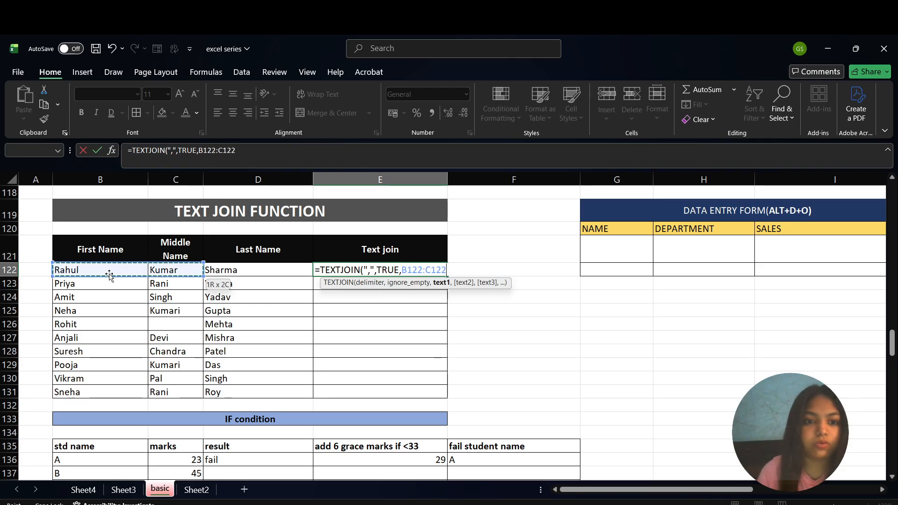
type(")")
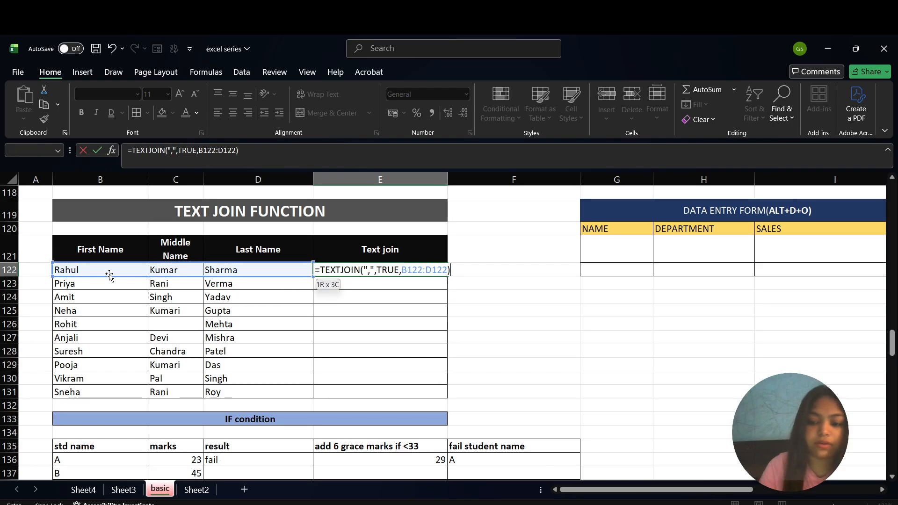
key("Return")
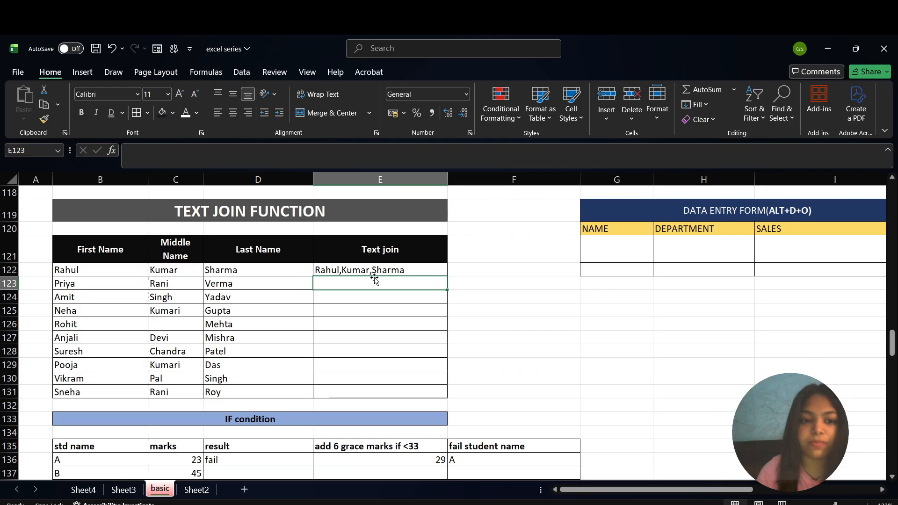
key("Caps_Lock")
- Fill the TEXTJOIN formula from E122 down through E131
left_click(403, 270)
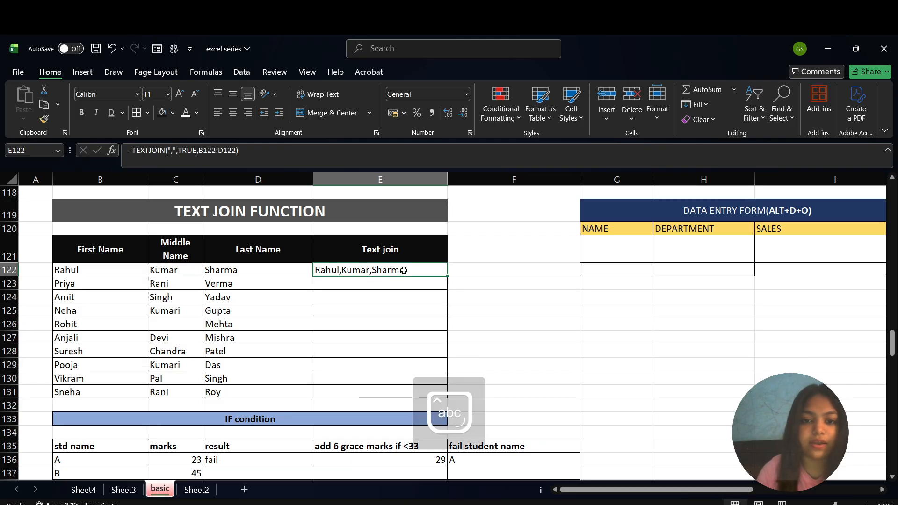
key("shift+Down")
key("shift+Down")
key("shift+Down")
key("shift+Down")
key("shift+Down")
key("shift+Down")
key("shift+Down")
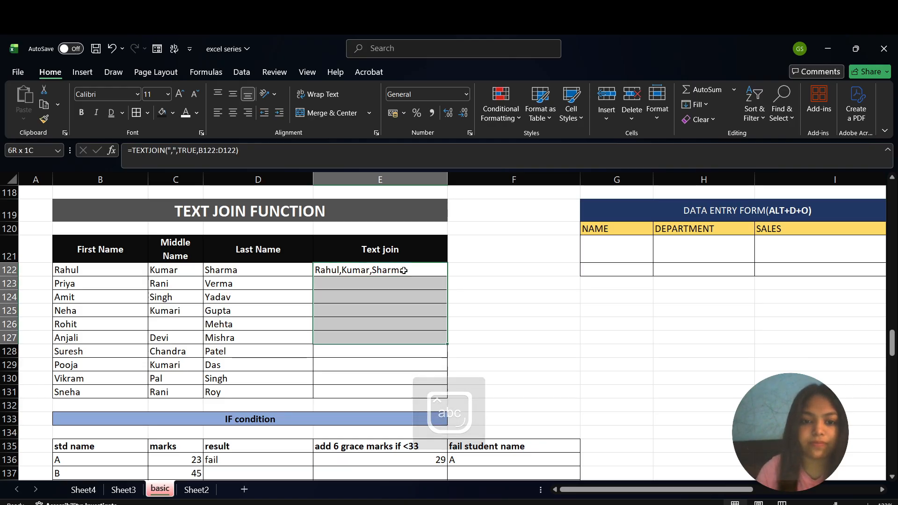
key("shift+Down")
key("shift+Down")
key("ctrl+d")
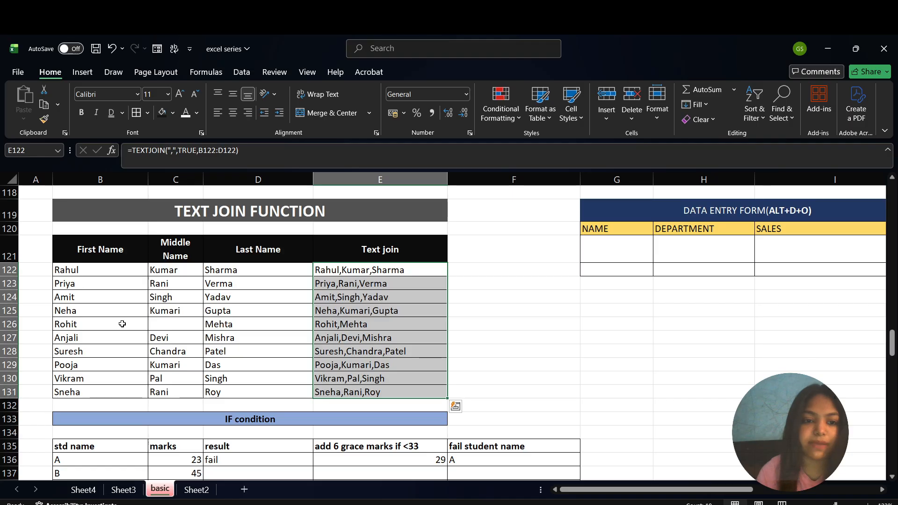
- Erase the last name in D129 to test how TEXTJOIN handles a missing name part
left_click(166, 326)
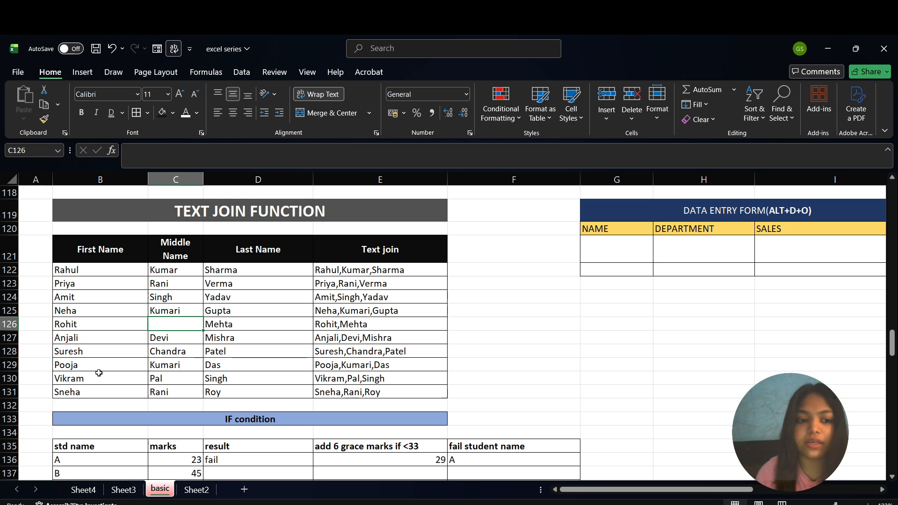
left_click(224, 365)
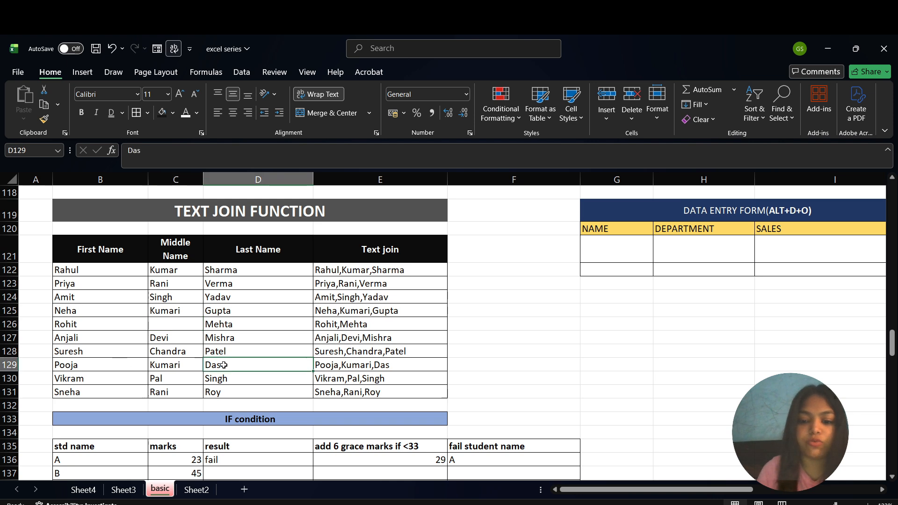
key("BackSpace")
left_click(457, 379)
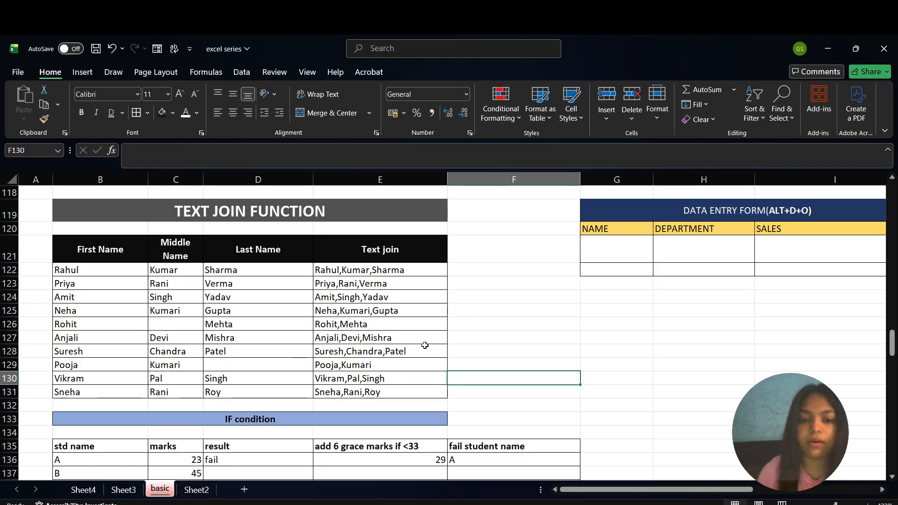
- Try to open a data entry form from F130 with the first row as column labels, and close it
scroll(326, 299, "right", 5)
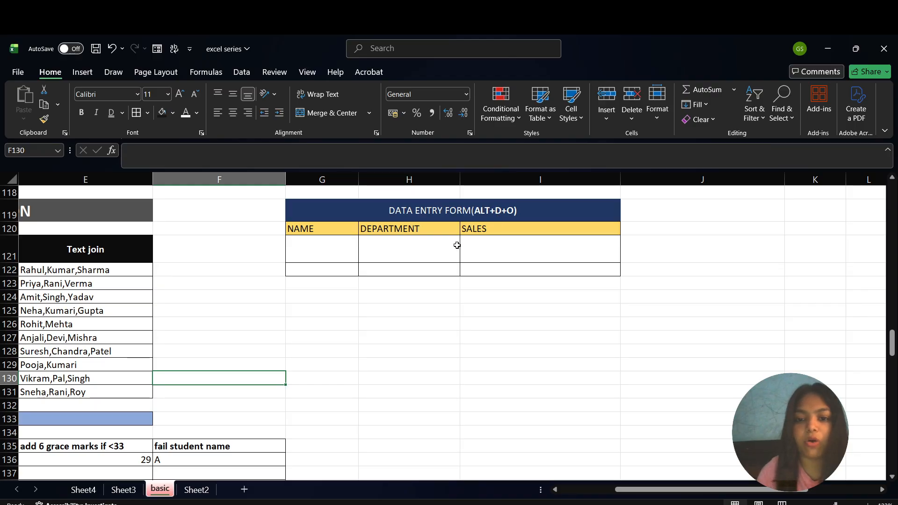
key("alt")
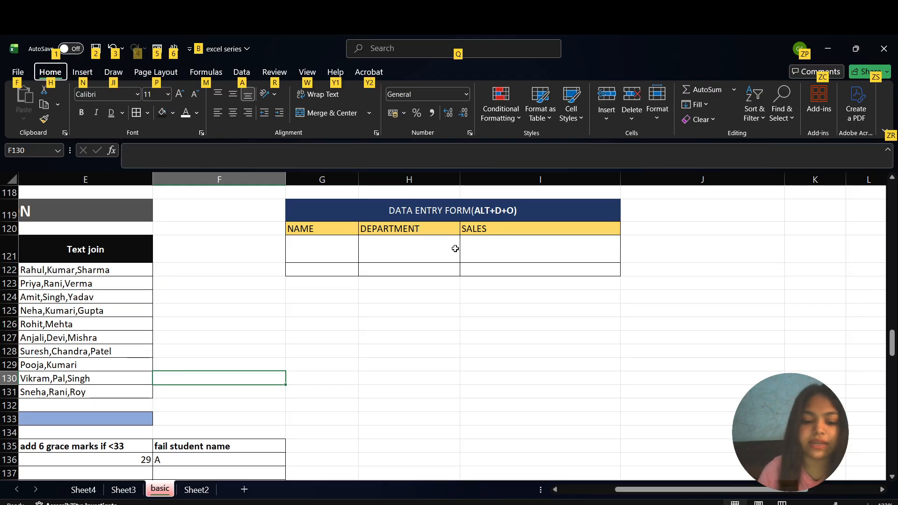
key("d")
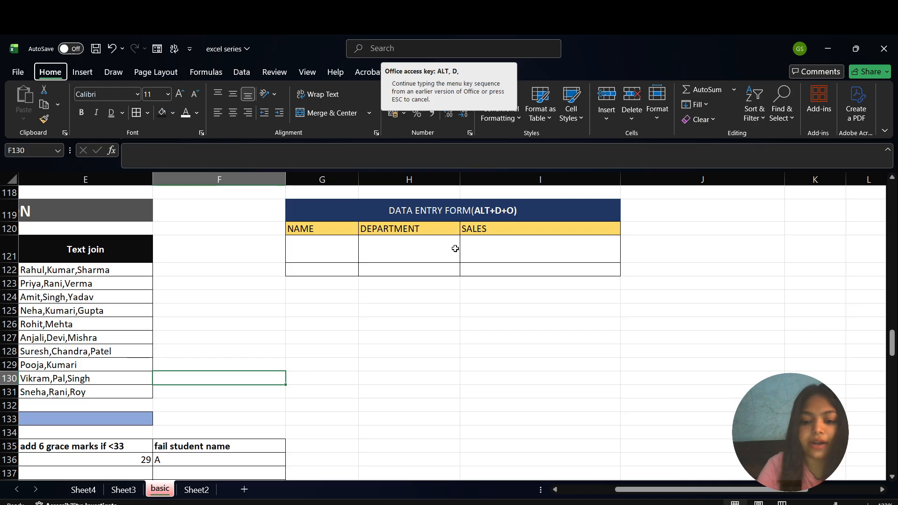
key("o")
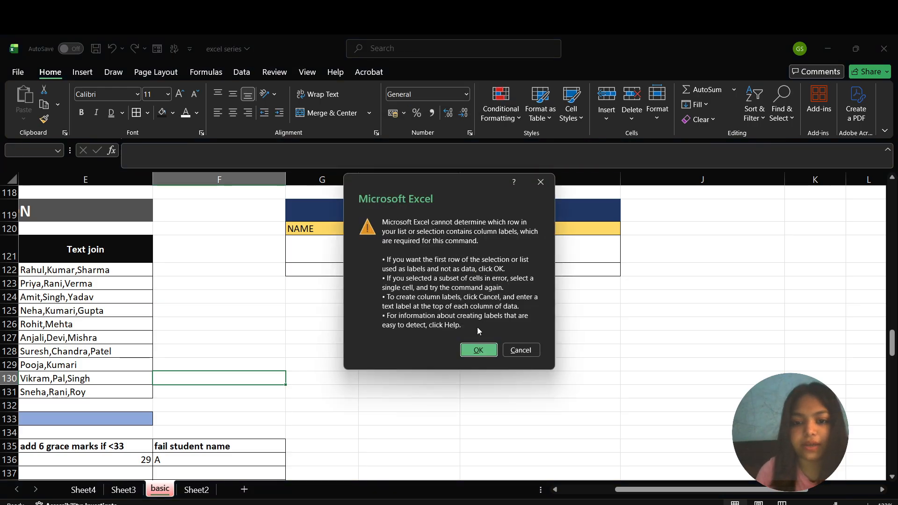
left_click(479, 351)
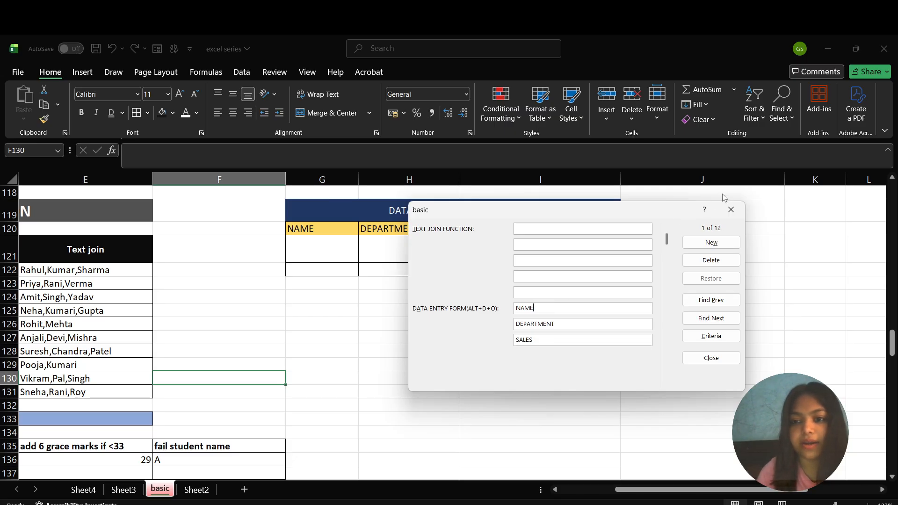
left_click(730, 209)
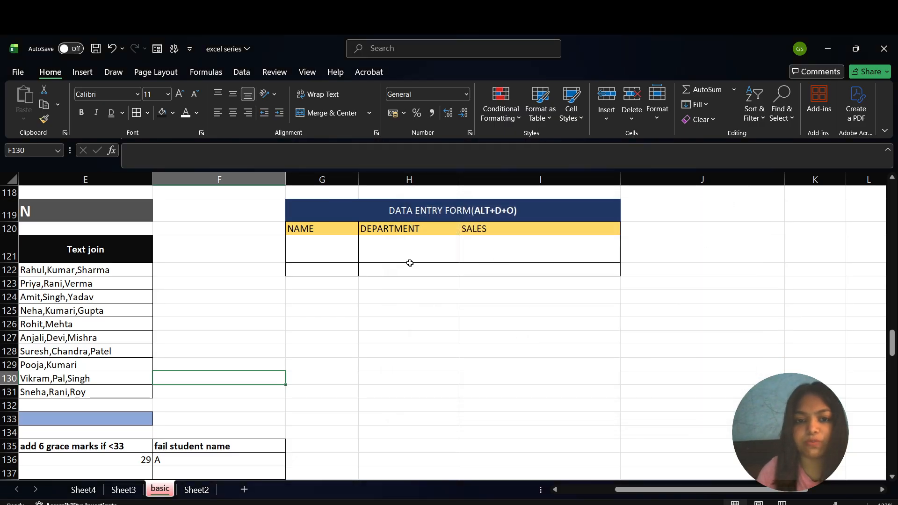
- Copy the DATA ENTRY FORM table G119:I122 from the basic sheet to cell A1 of Sheet3
left_click_drag(331, 214, 386, 266)
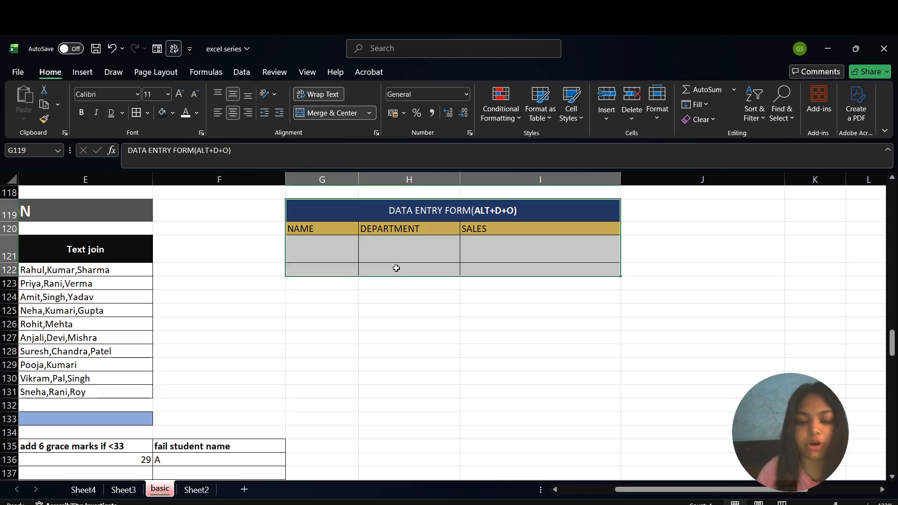
key("ctrl+c")
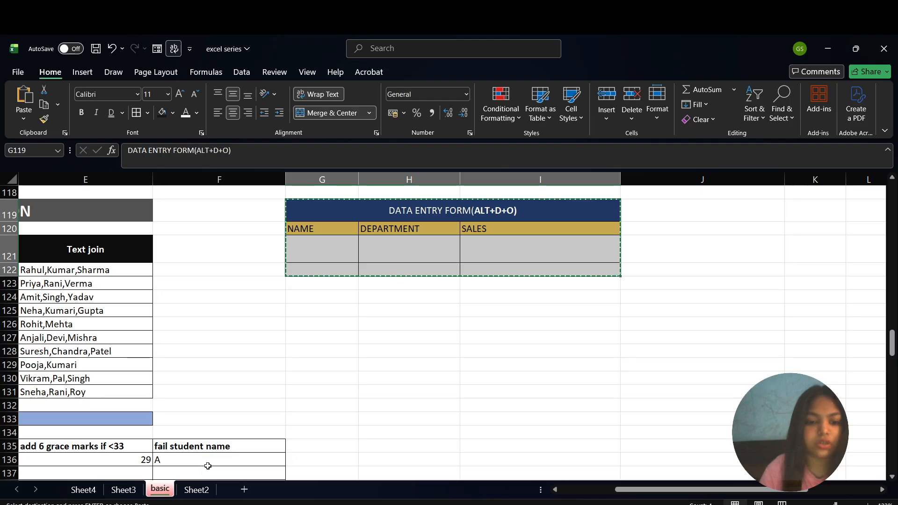
left_click(133, 494)
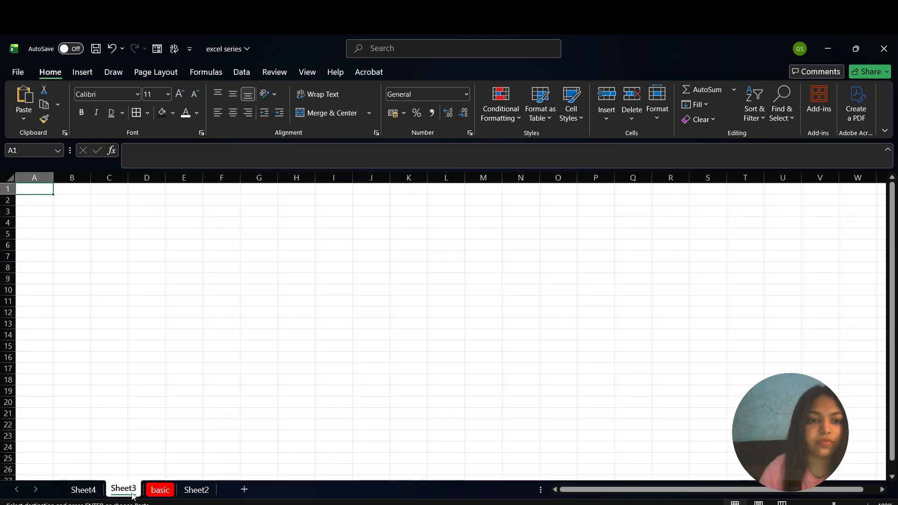
key("ctrl+v")
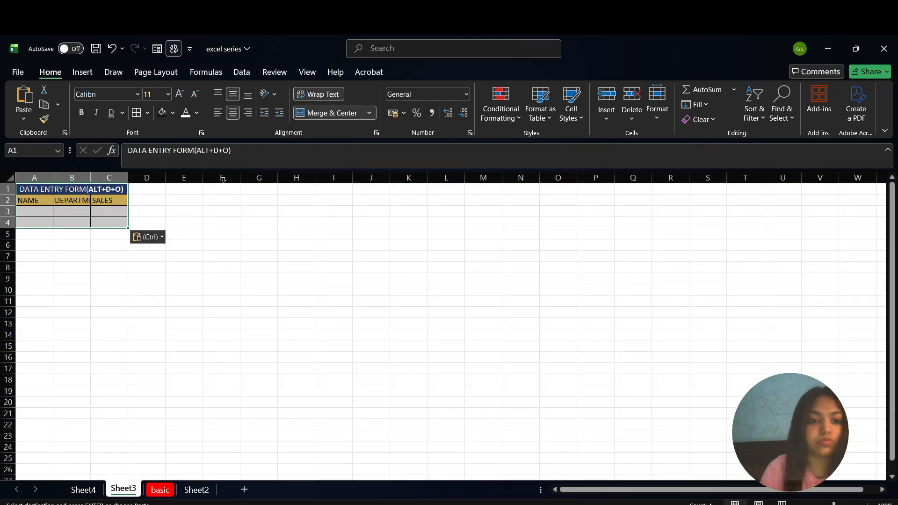
- Widen column B on Sheet3 to about 18.4 so the DEPARTMENT heading fits
left_click(138, 267)
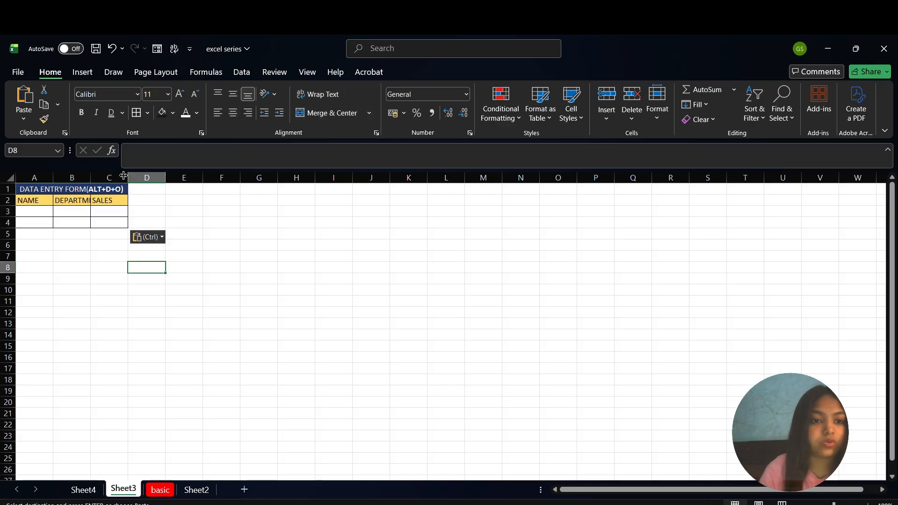
scroll(144, 240, "up", 7, "ctrl")
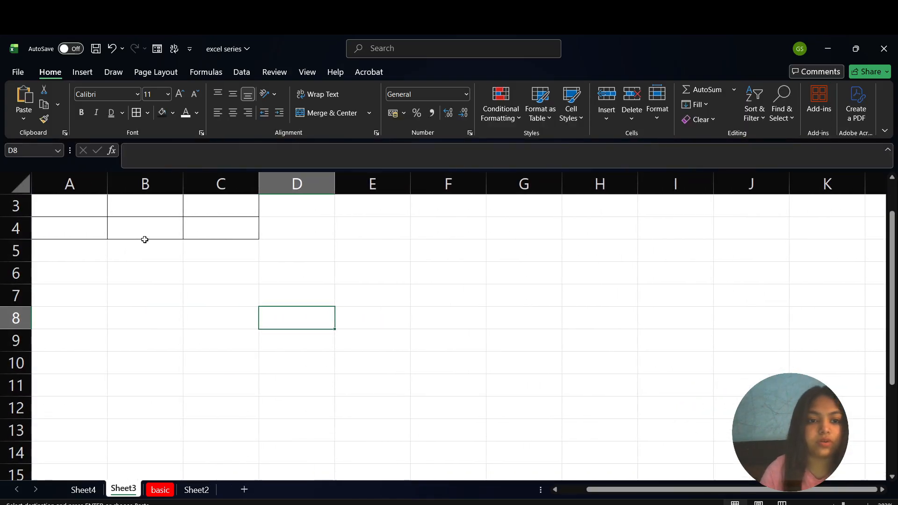
scroll(145, 239, "up", 1)
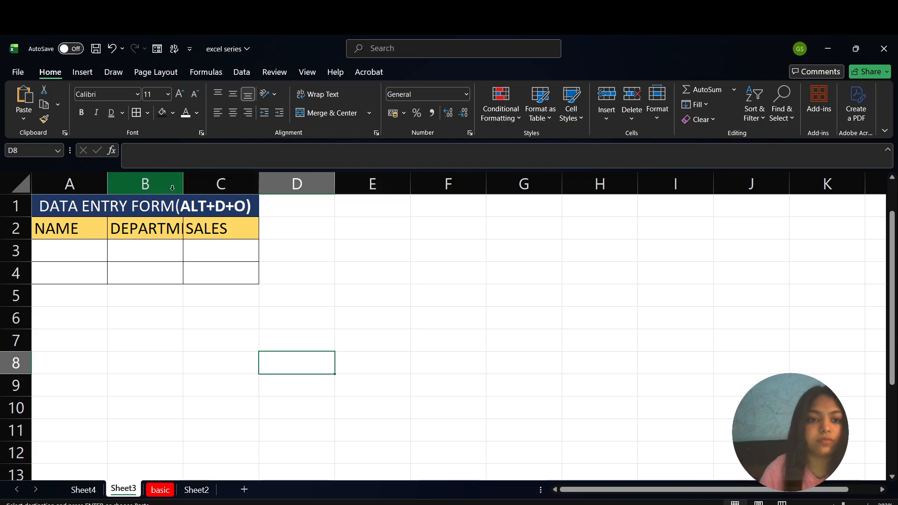
left_click_drag(185, 180, 270, 180)
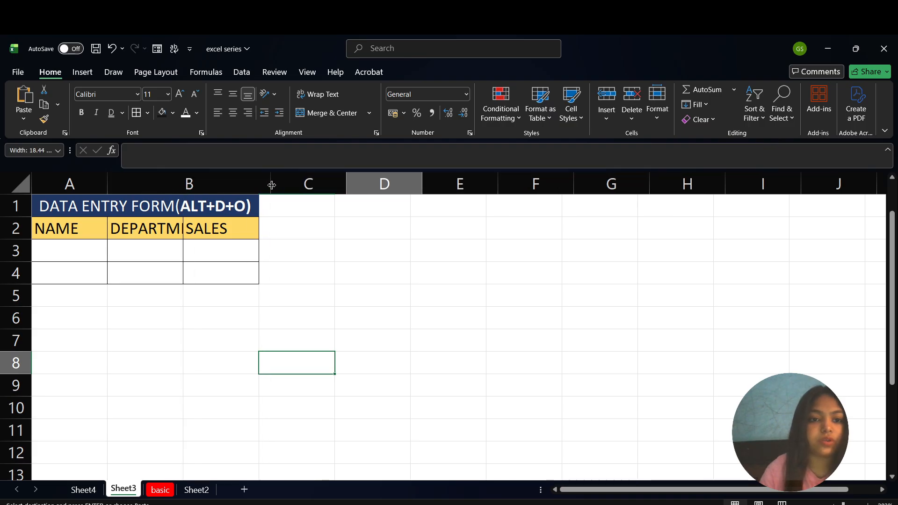
scroll(271, 238, "down", 1)
scroll(271, 238, "up", 1)
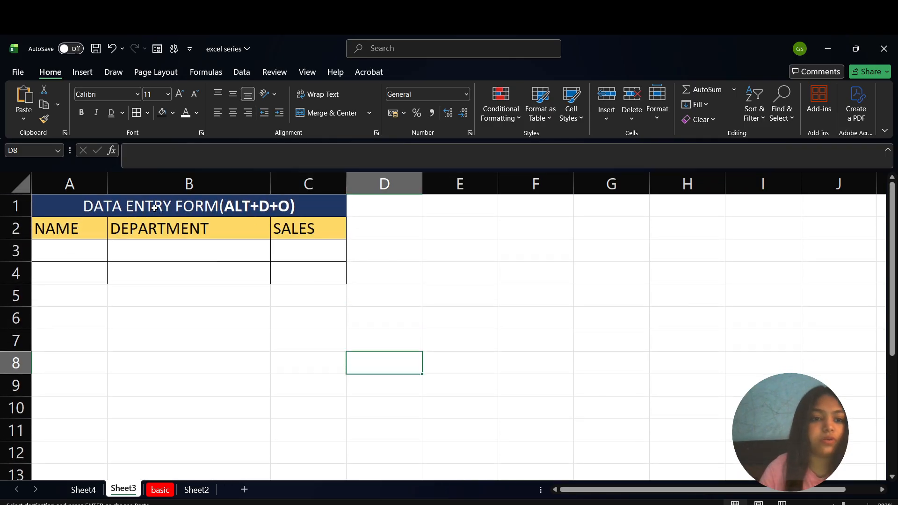
- Copy the DATA ENTRY FORM table in A1:C4 to cell D5 on the same sheet
left_click_drag(154, 207, 186, 275)
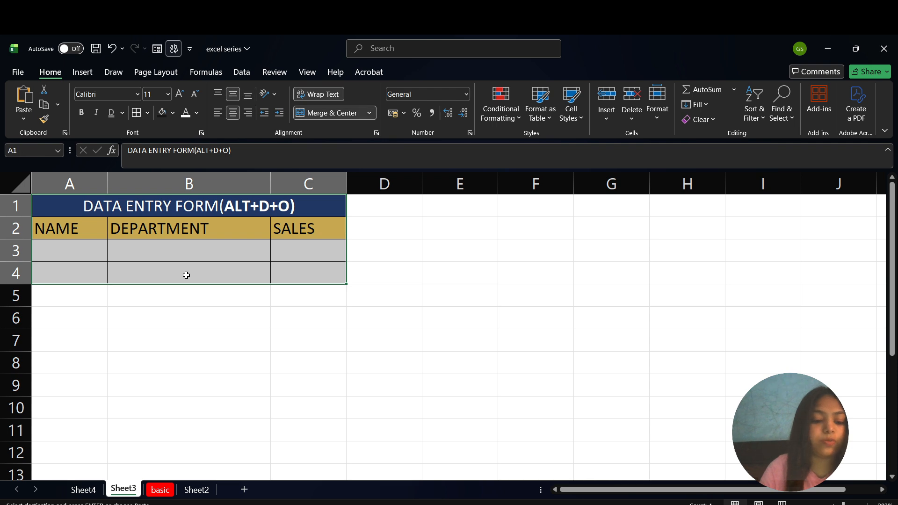
key("ctrl+c")
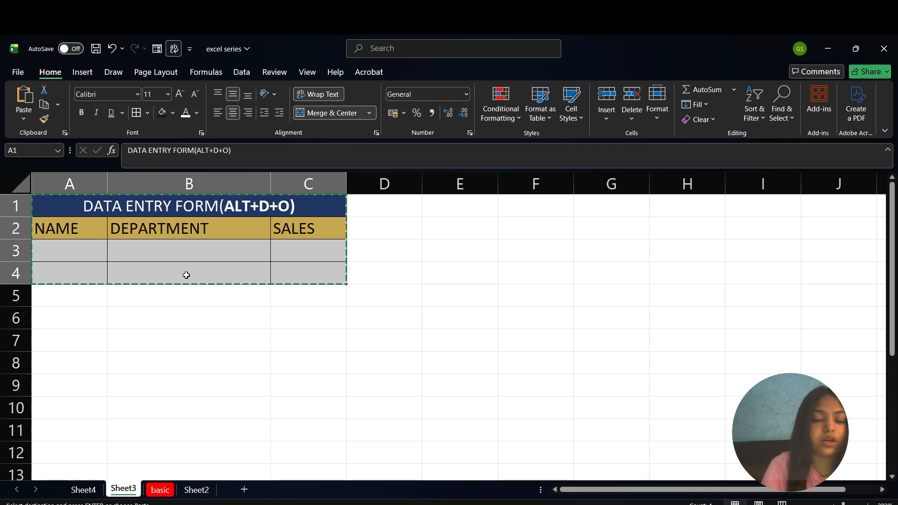
left_click(420, 298)
key("ctrl+v")
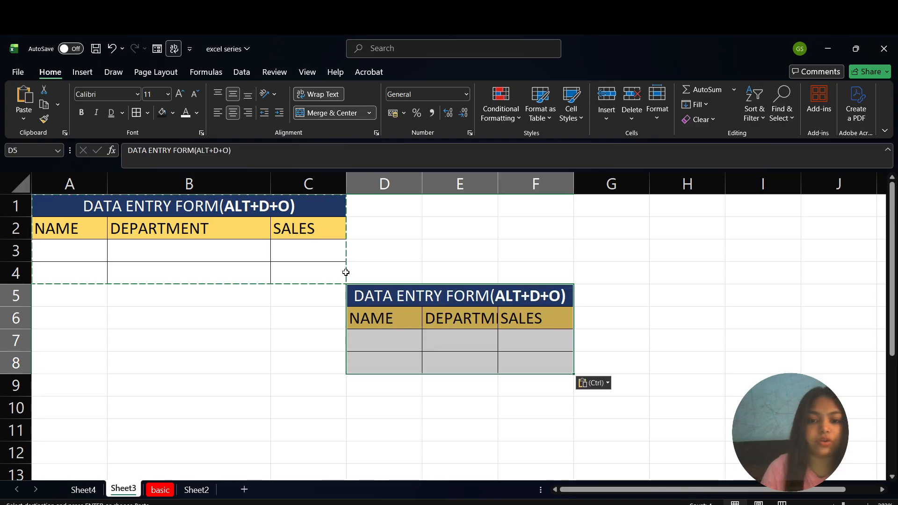
- Clear all contents and formatting from the original table in A1:C4
left_click_drag(206, 226, 86, 264)
key("Escape")
key("Delete")
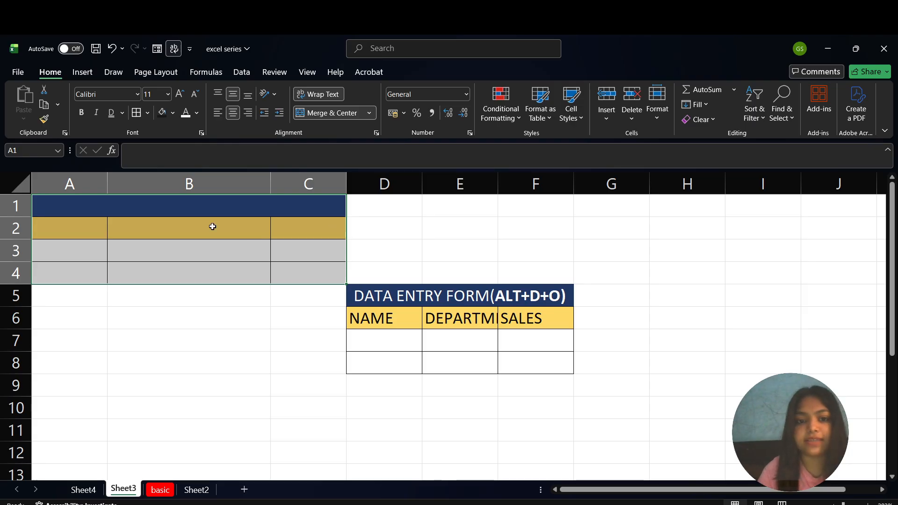
left_click(711, 119)
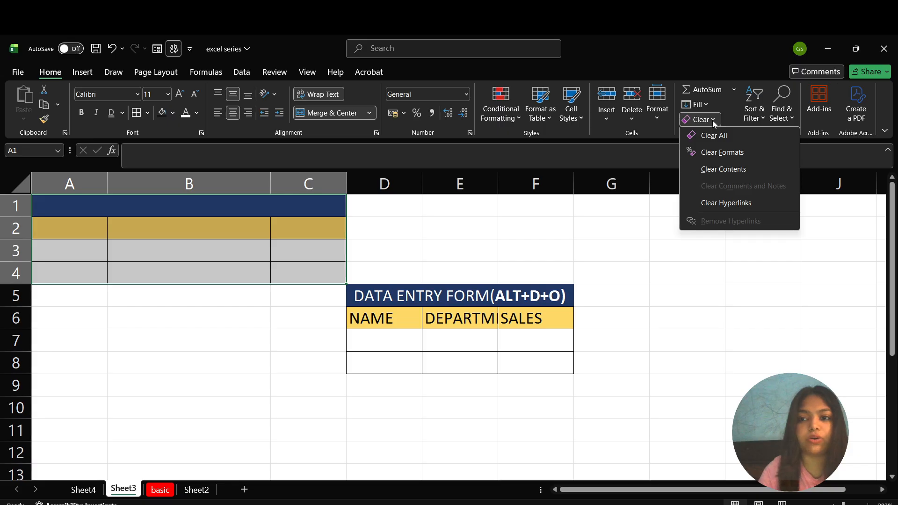
left_click(713, 135)
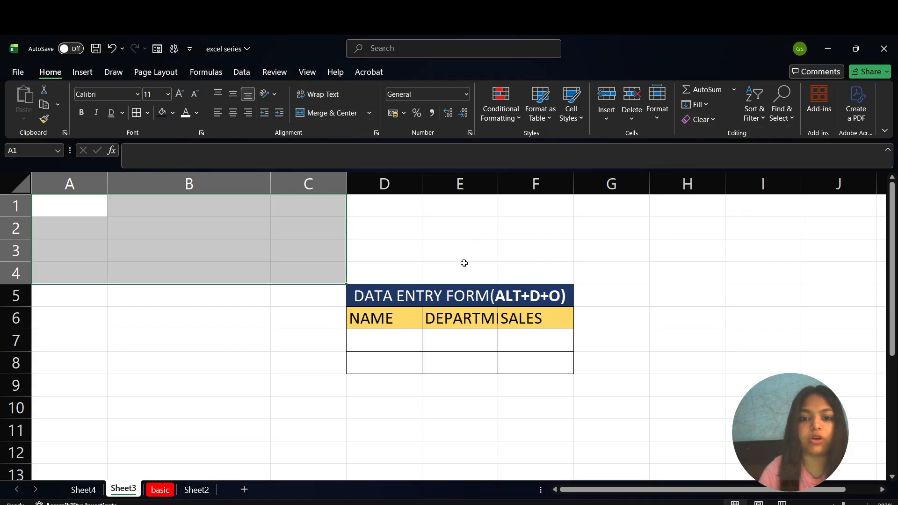
left_click(511, 246)
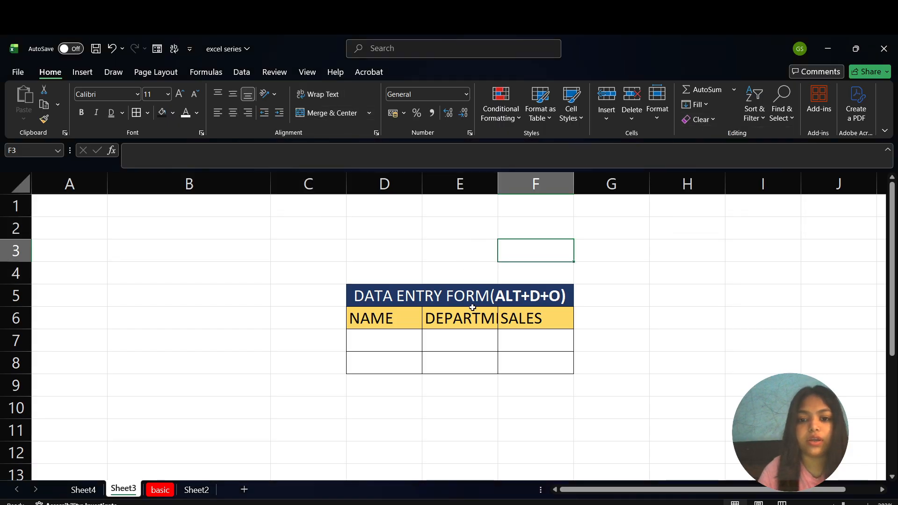
- Fill row 7 of the table with the person's first name, department hr and sales 234
left_click(378, 339)
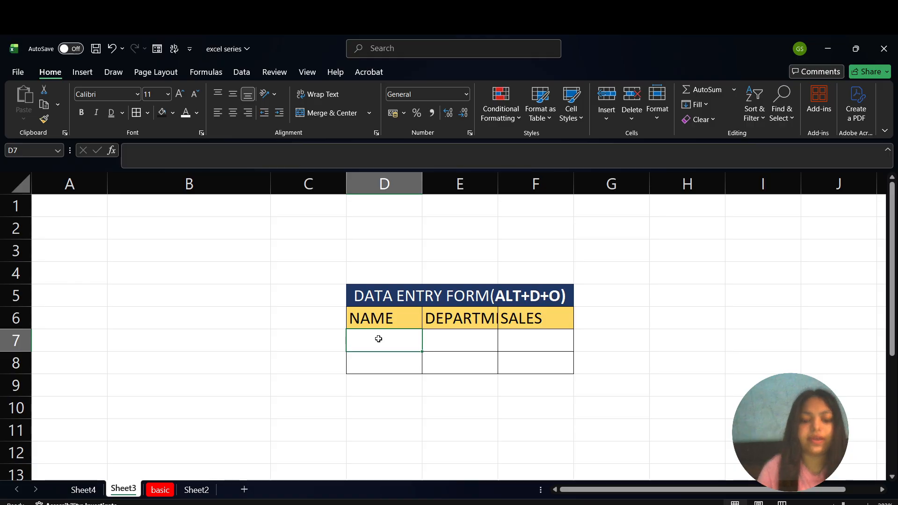
type("guddi")
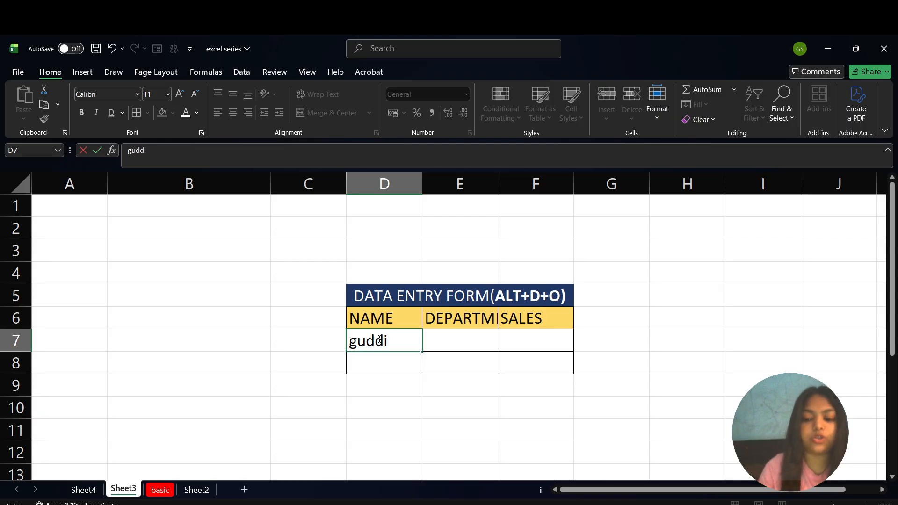
key("Tab")
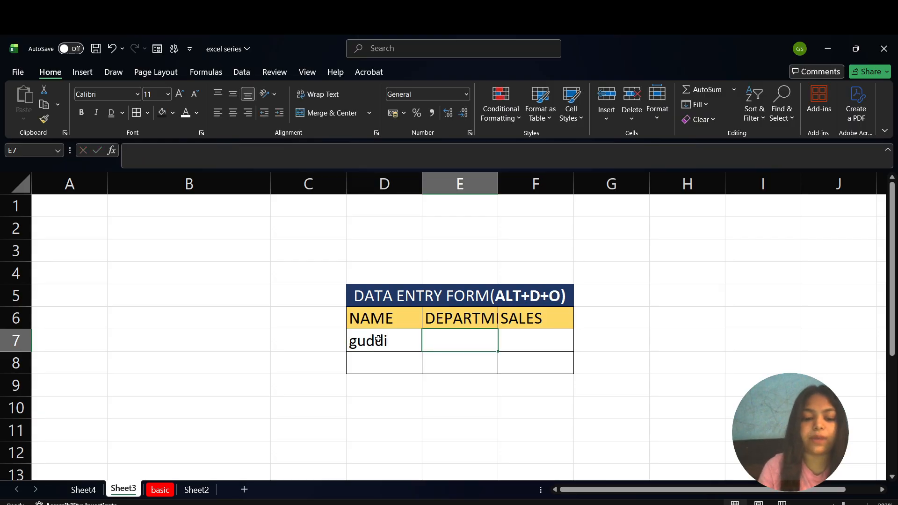
type("hr")
key("Tab")
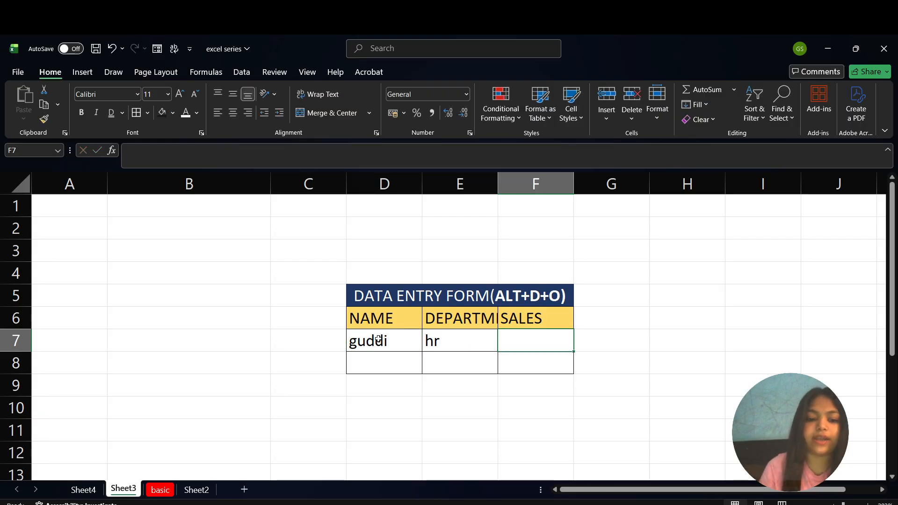
type("234")
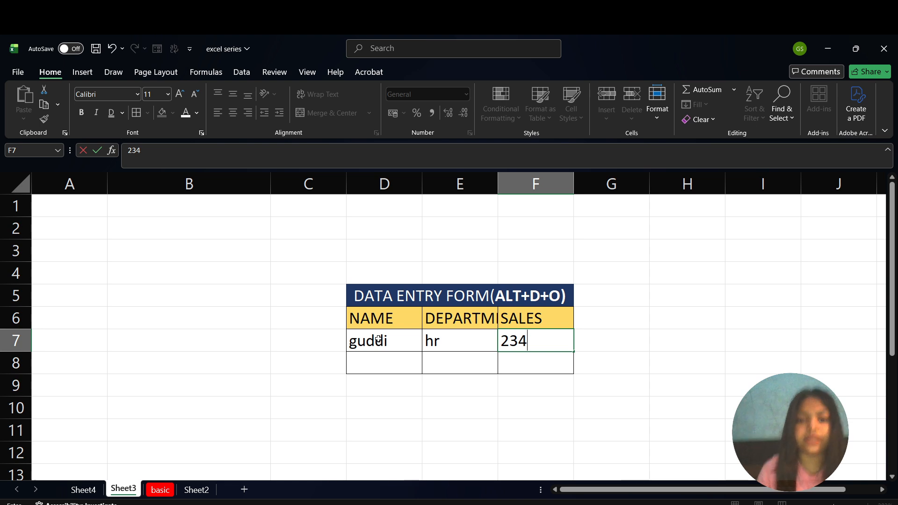
left_click(614, 344)
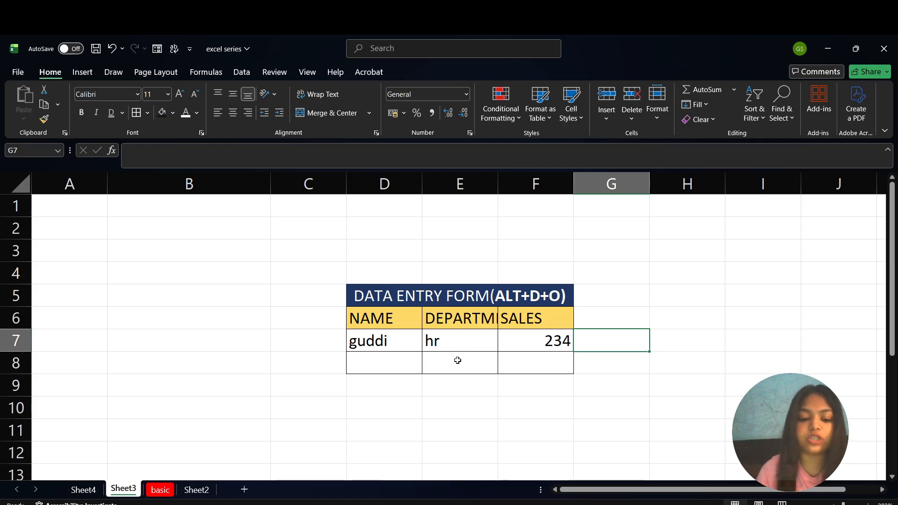
- Open the table's data entry form and re-enter the first record with another person's first name, department hr and sales 234
key("alt")
key("d")
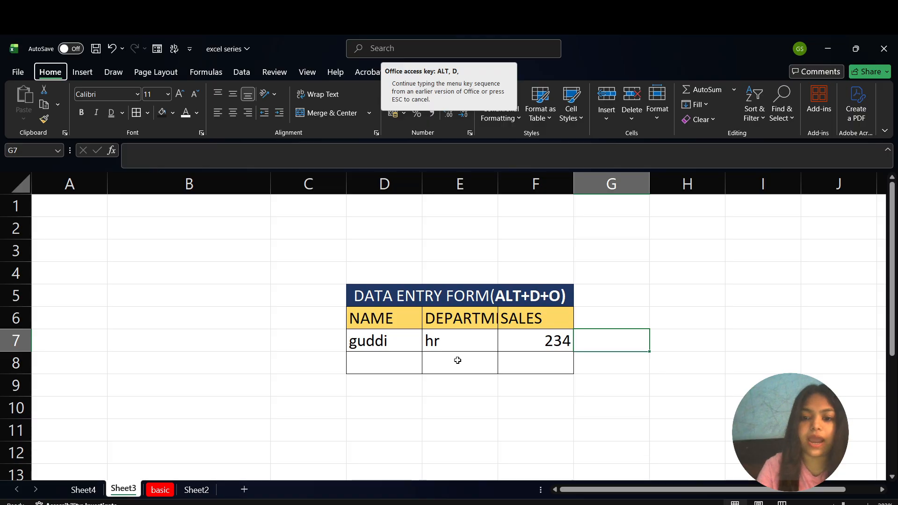
key("o")
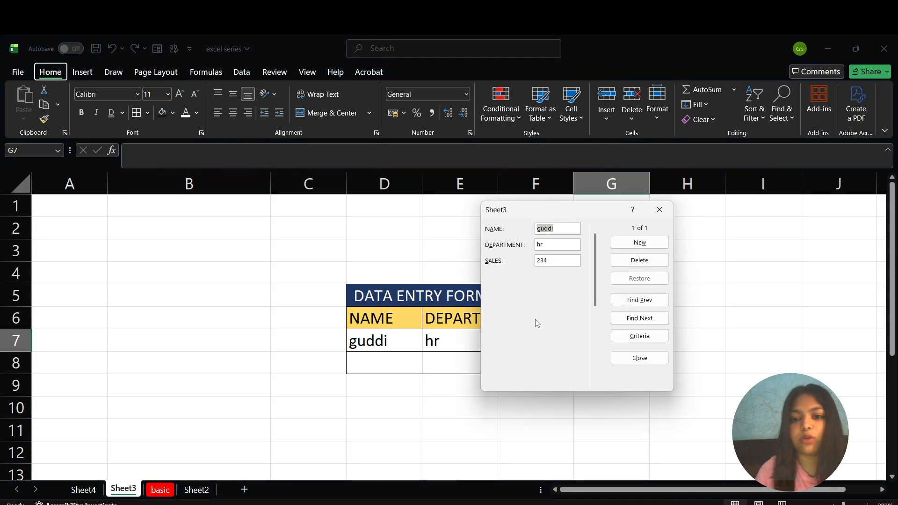
key("BackSpace")
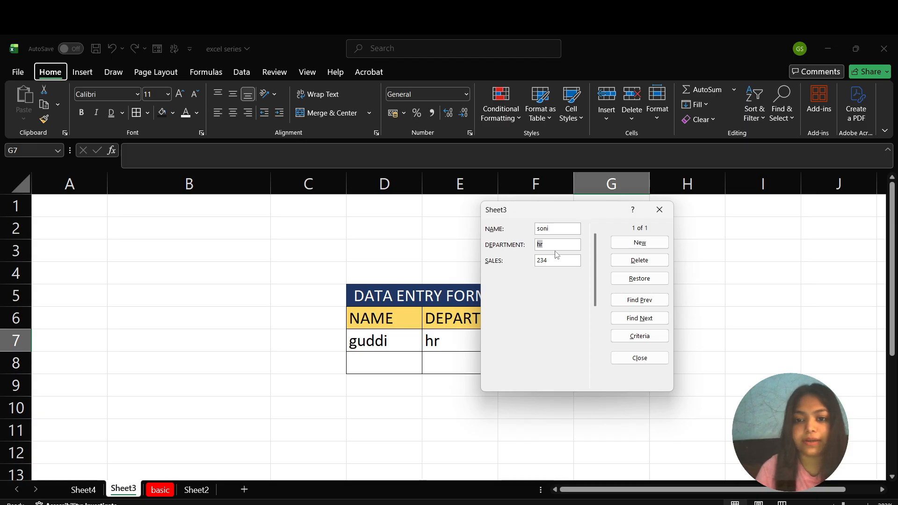
key("Tab")
key("BackSpace")
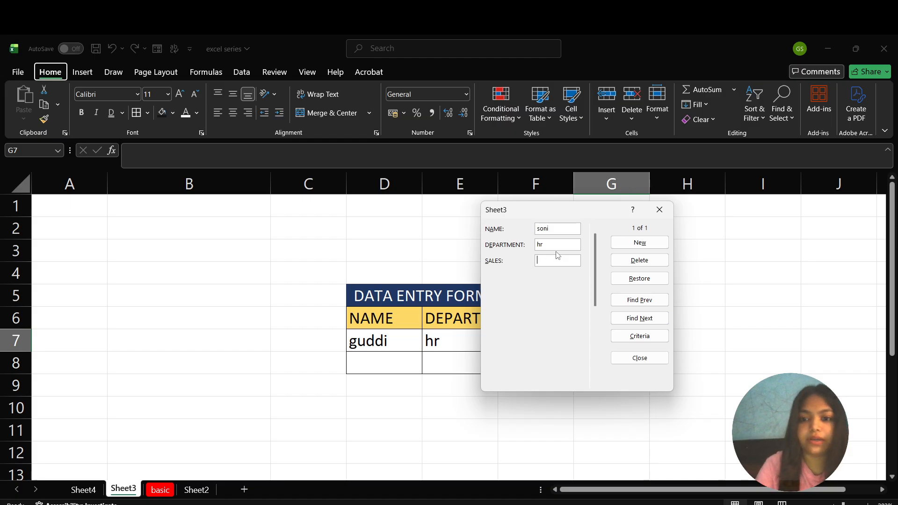
left_click(640, 242)
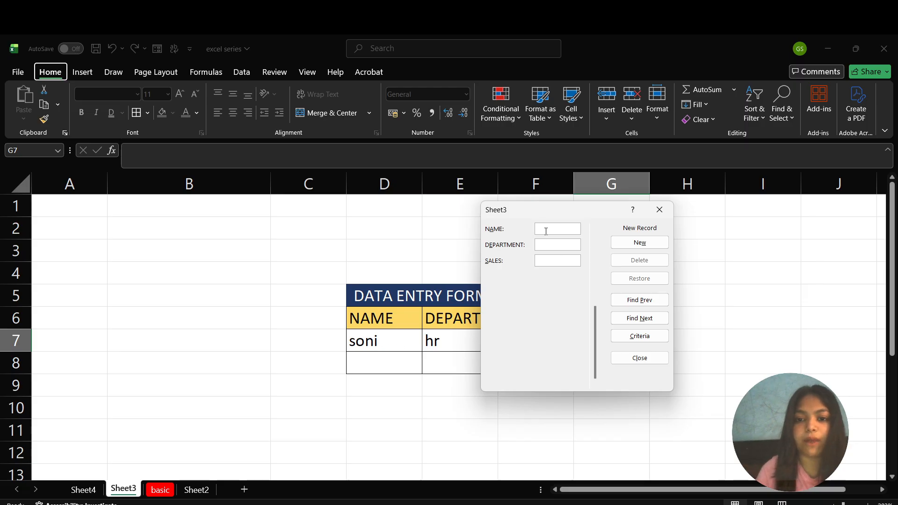
- Add a new record through the form with a person's first name, department purchase and sales 456, and close the form
type("mehak")
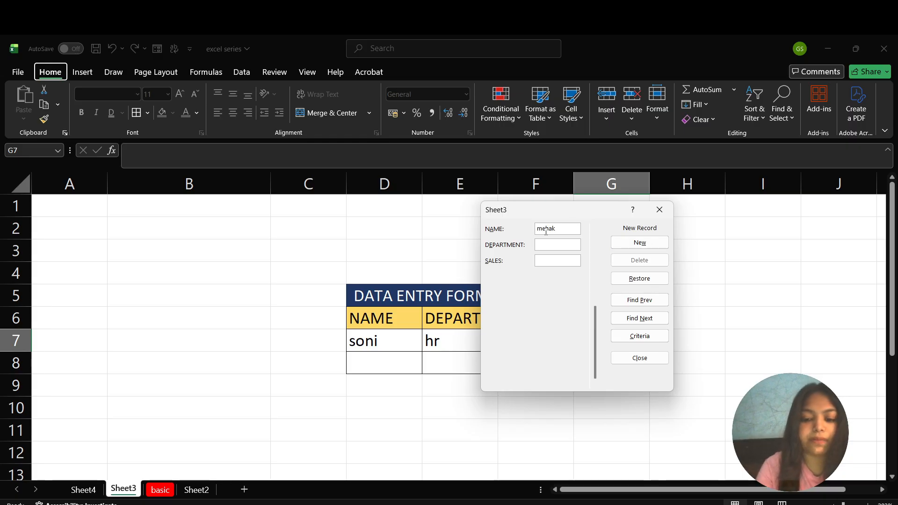
key("Tab")
type("pur")
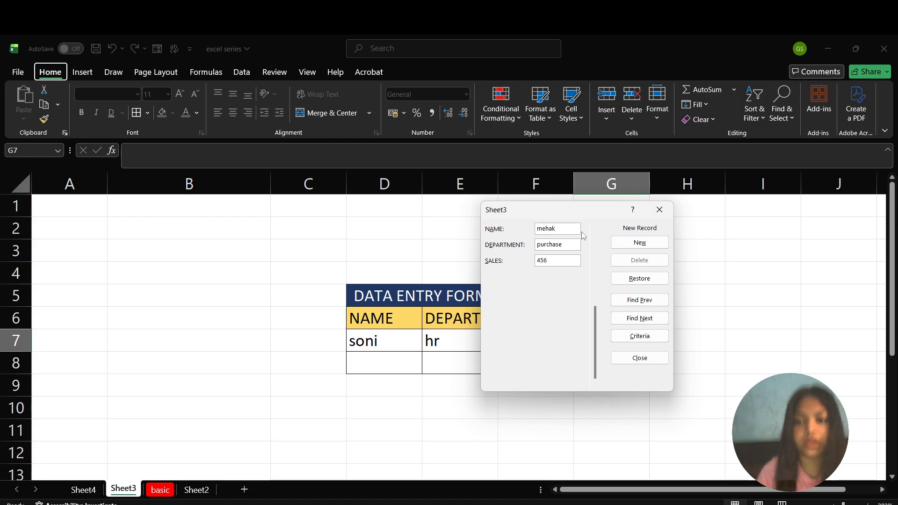
left_click(636, 243)
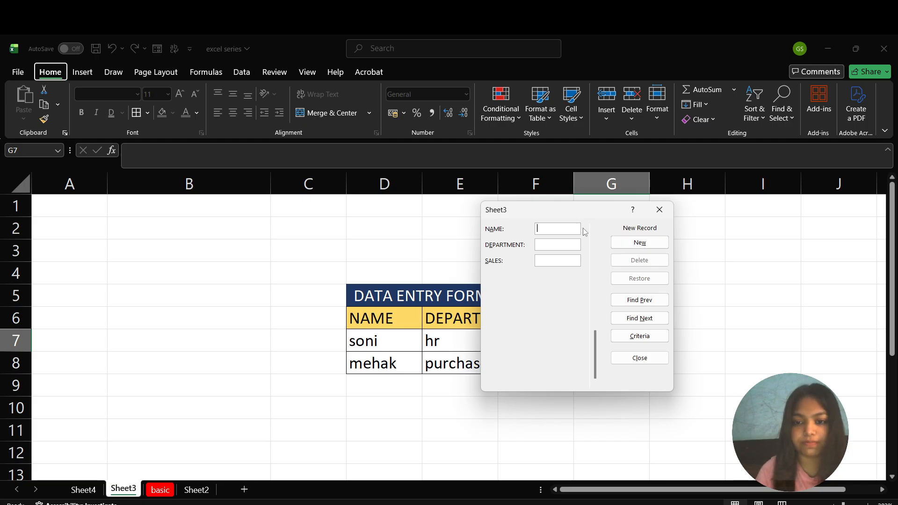
left_click(663, 210)
scroll(489, 363, "down", 1)
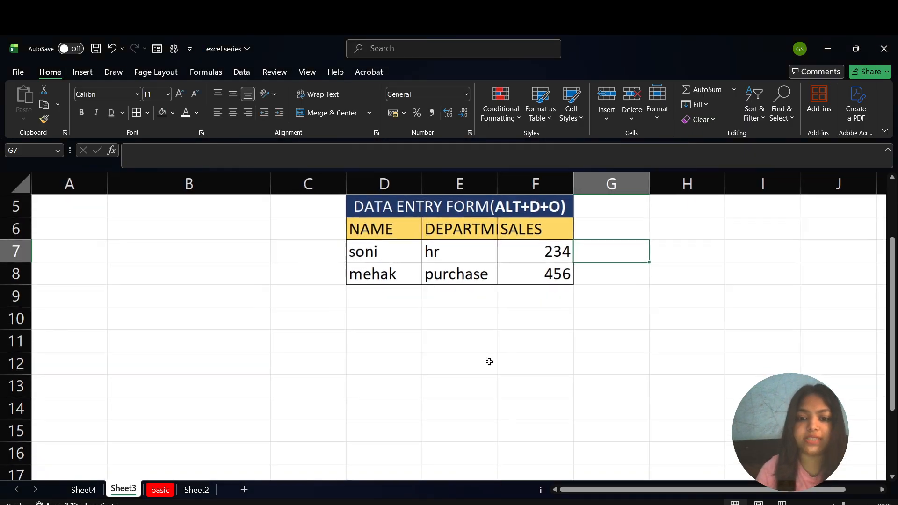
- On the basic sheet, erase the existing formula in result cell D136 of the IF condition table
left_click(160, 490)
left_click(294, 350)
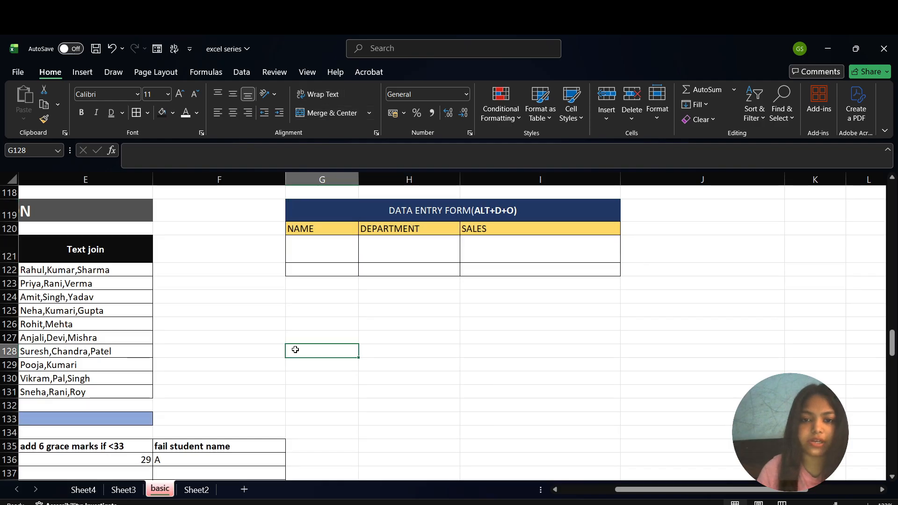
scroll(295, 350, "left", 3)
scroll(295, 350, "left", 1)
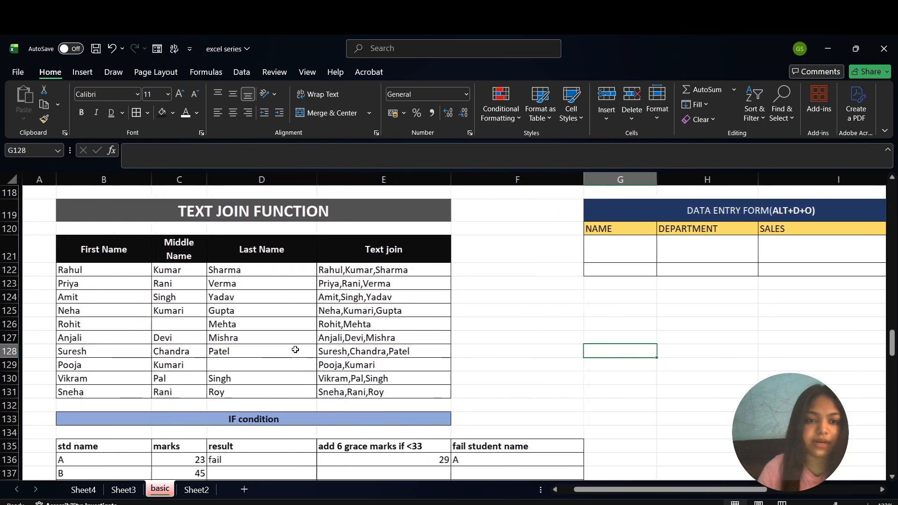
scroll(294, 349, "down", 3)
scroll(295, 350, "down", 1)
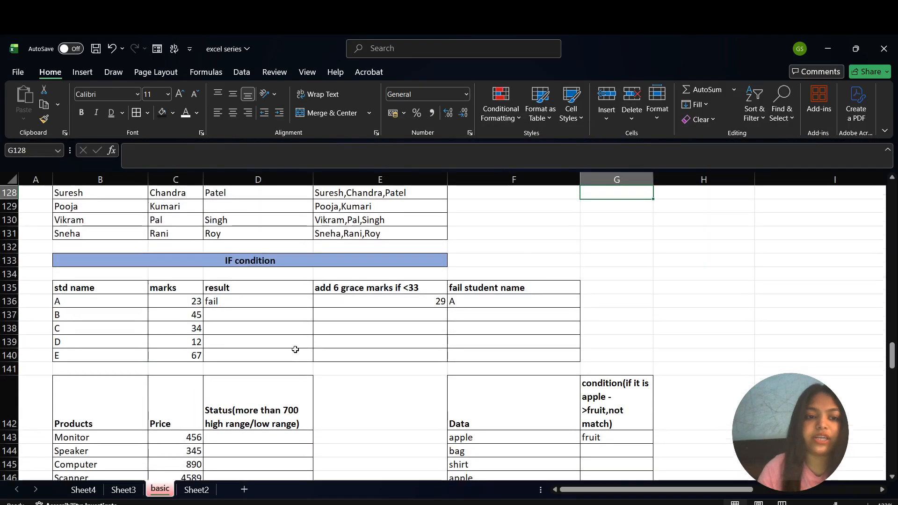
scroll(295, 349, "down", 1)
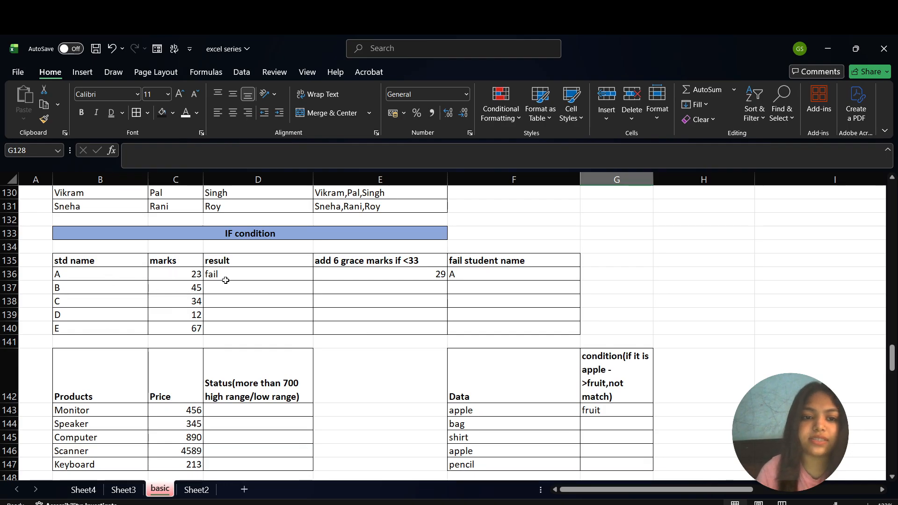
left_click(242, 276)
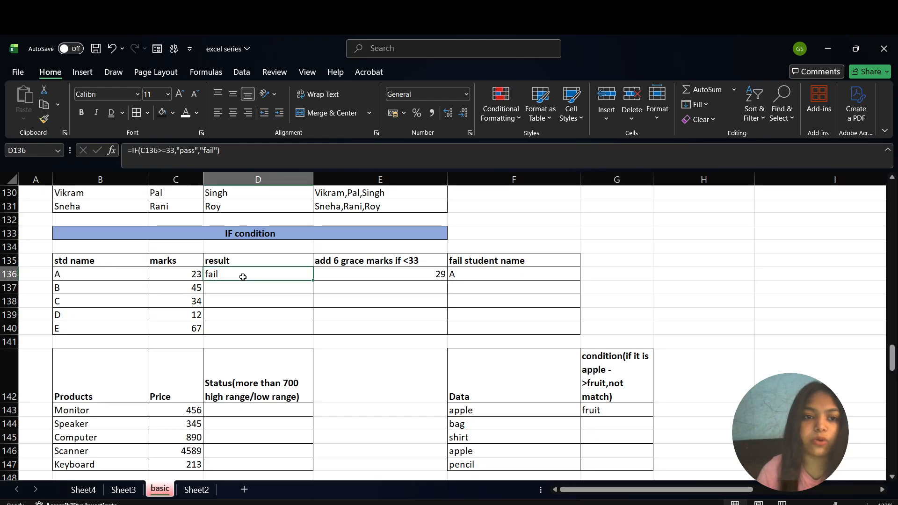
double_click(243, 276)
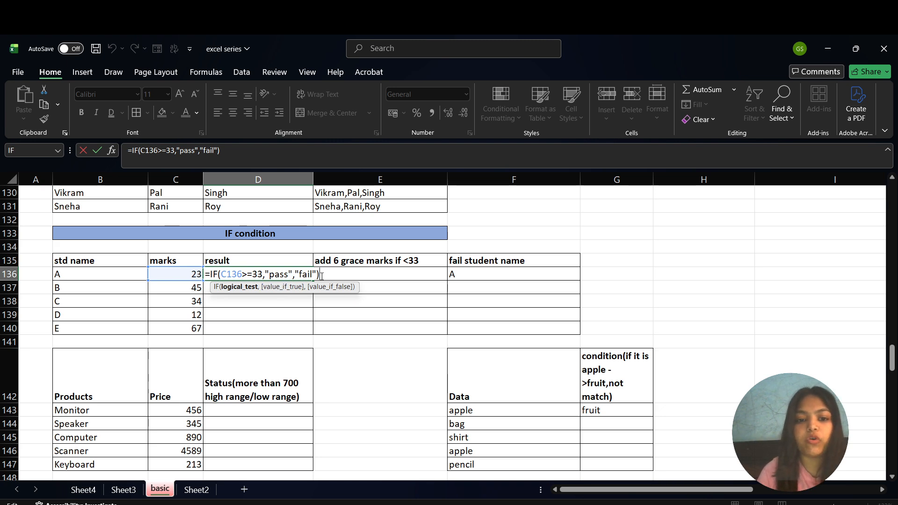
key("BackSpace")
key("BackSpace")
key("BackSpace")
key("BackSpace")
key("BackSpace")
key("BackSpace")
key("BackSpace")
key("BackSpace")
key("BackSpace")
key("BackSpace")
key("BackSpace")
key("BackSpace")
key("BackSpace")
key("BackSpace")
key("BackSpace")
key("BackSpace")
key("BackSpace")
key("BackSpace")
key("BackSpace")
key("BackSpace")
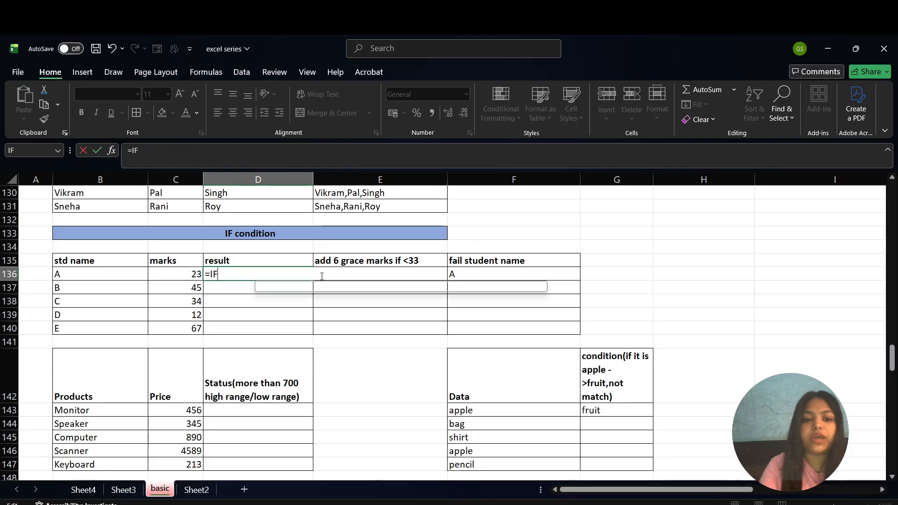
key("BackSpace")
key("BackSpace")
key("BackSpace")
- Enter the formula =IF(C136>=33,"pass","fail") in D136 for student A's result
type("=IF(")
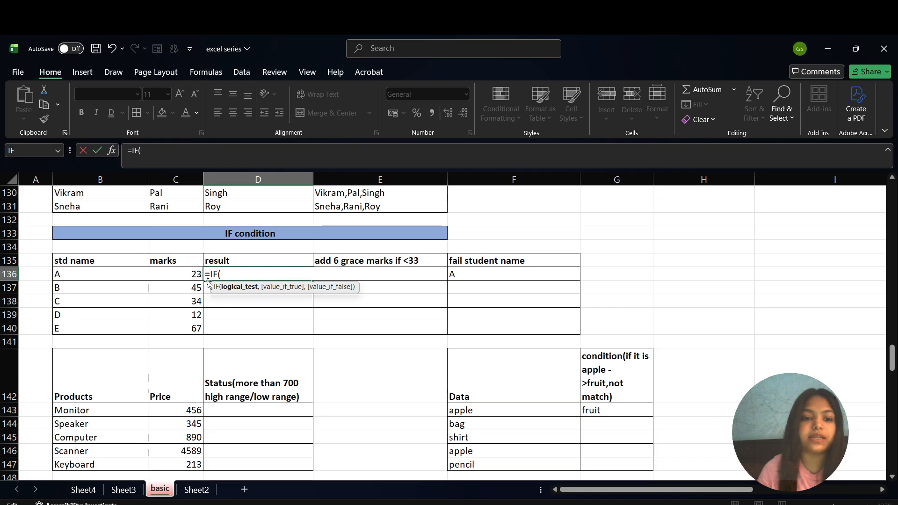
left_click(166, 279)
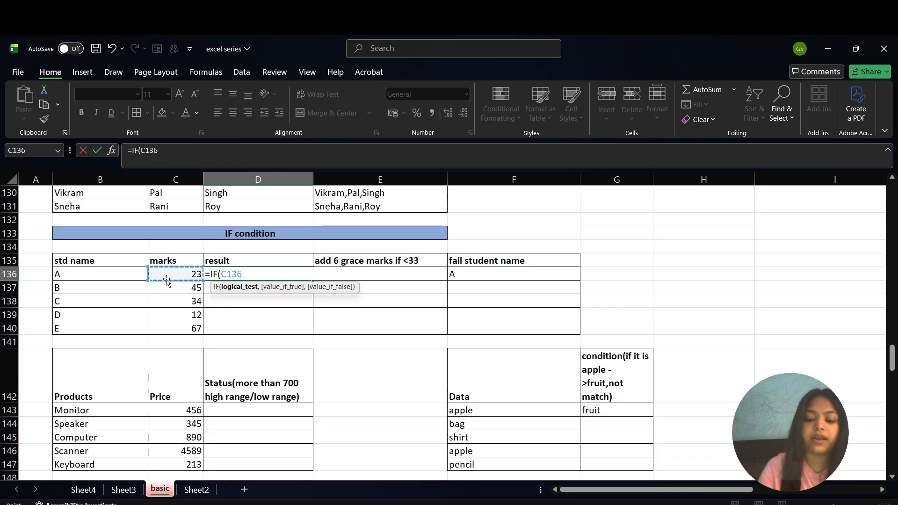
type(">=3")
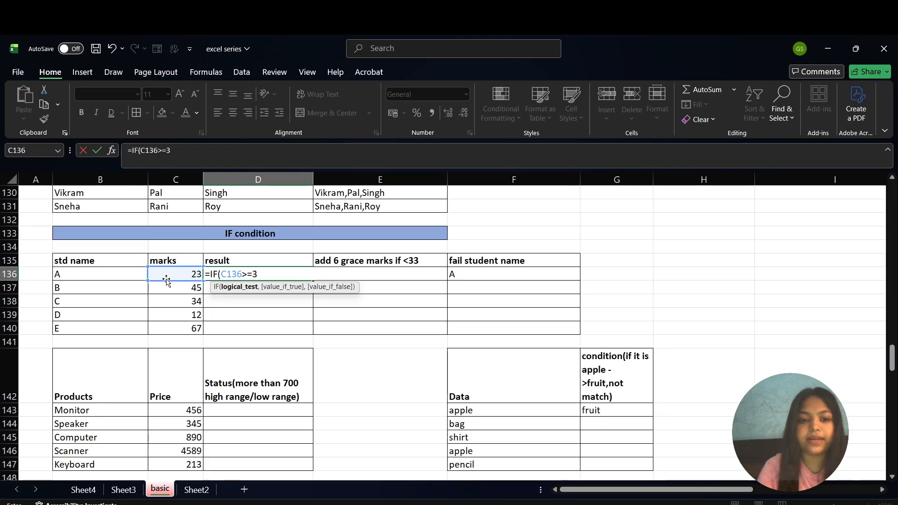
type("3,")
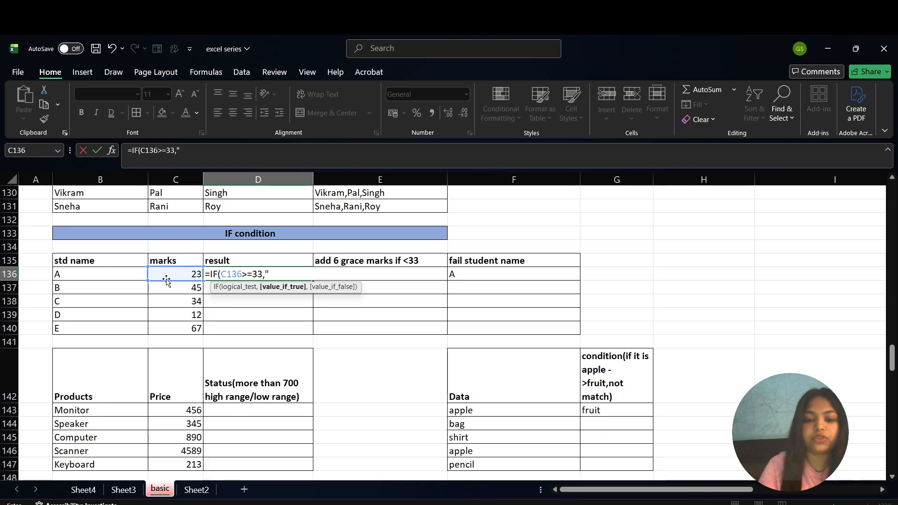
type("\"pass")
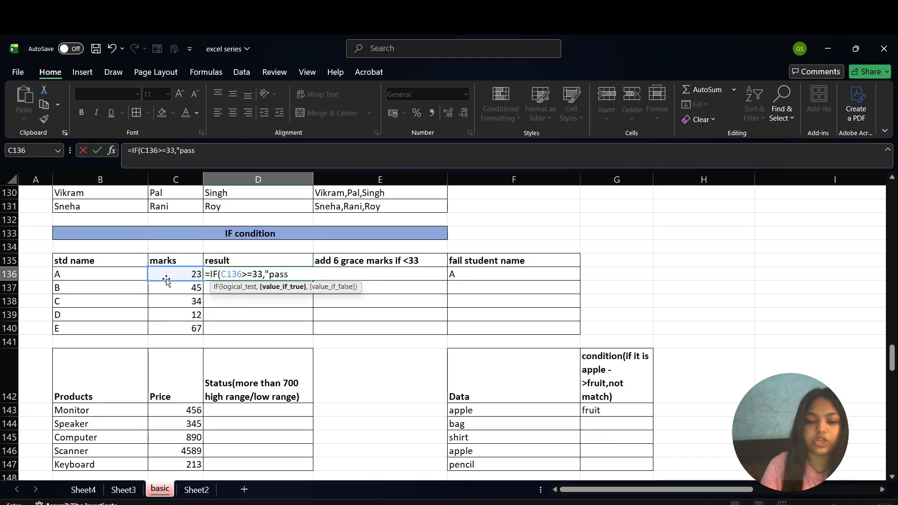
type("\",")
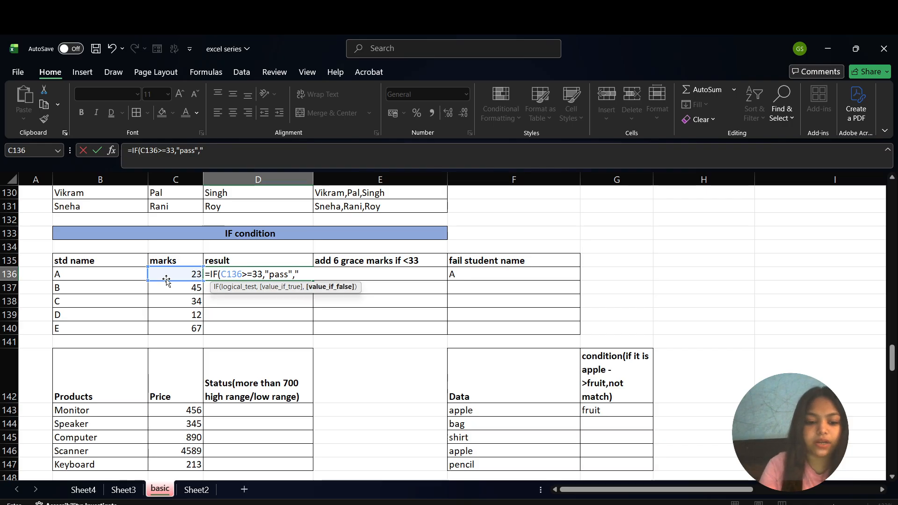
type("\"fail")
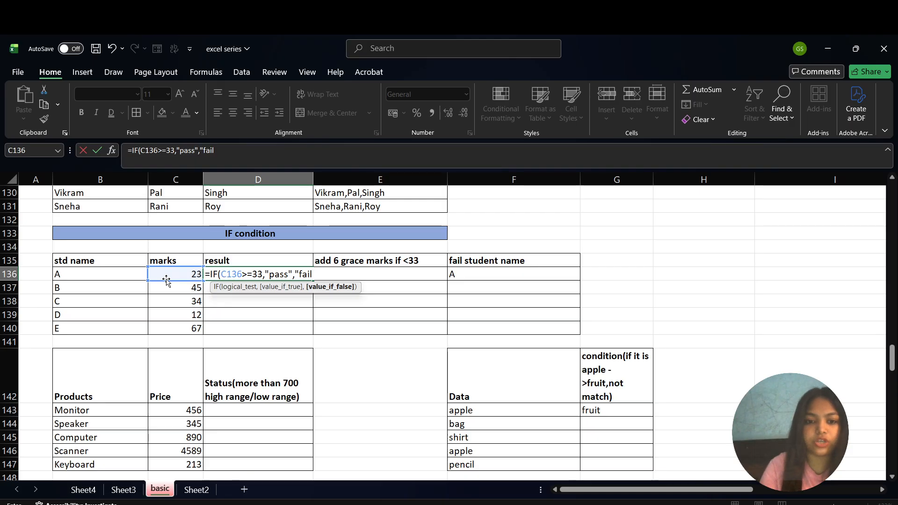
type("\"")
key("ctrl+Return")
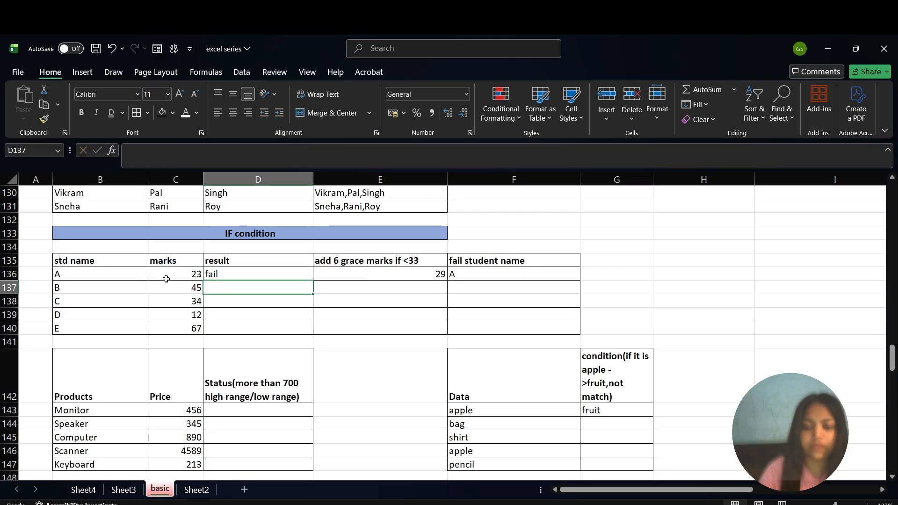
- Fill the result formula from D136 down to D140 for the remaining students
key("shift+Down")
key("shift+Down")
key("shift+Down")
key("shift+Down")
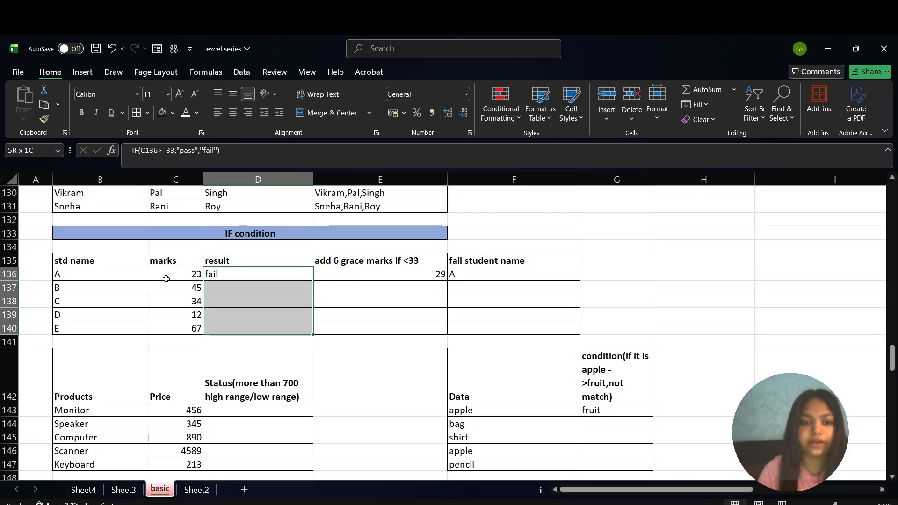
key("ctrl+d")
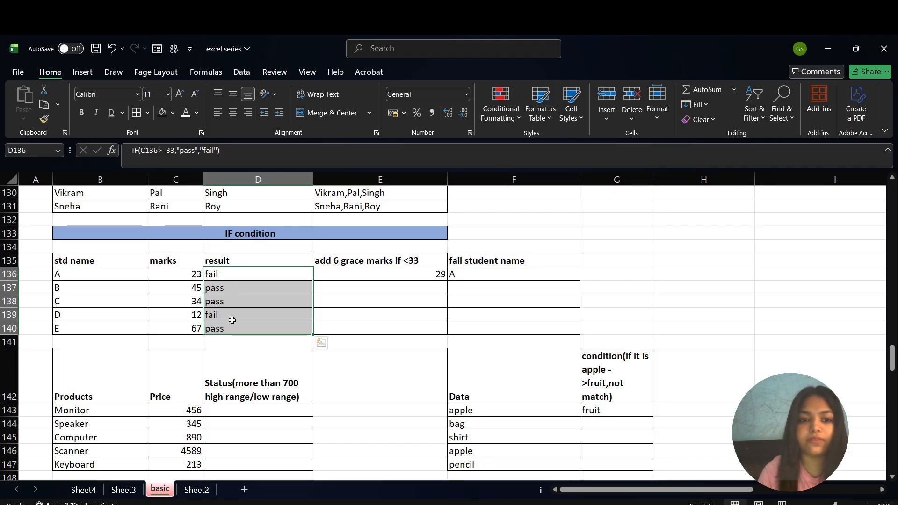
- Erase the existing formula in E136 of the grace marks column
left_click(351, 273)
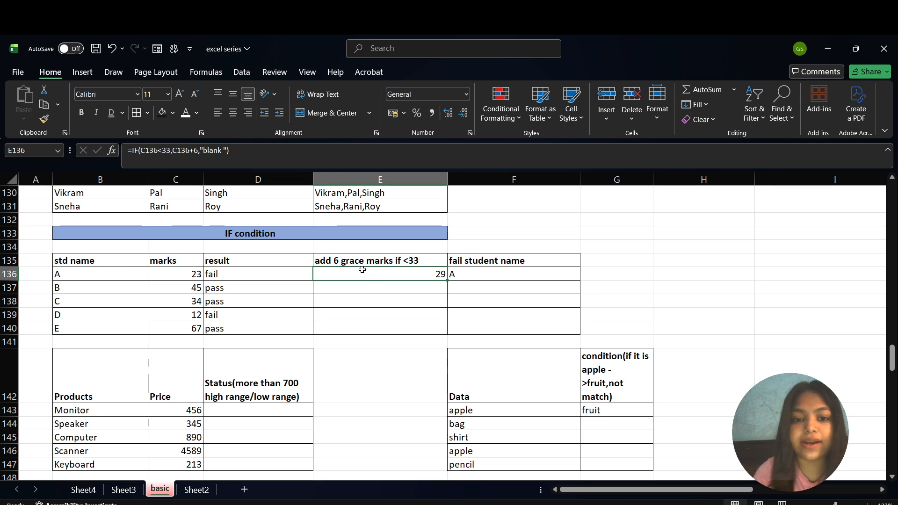
double_click(414, 277)
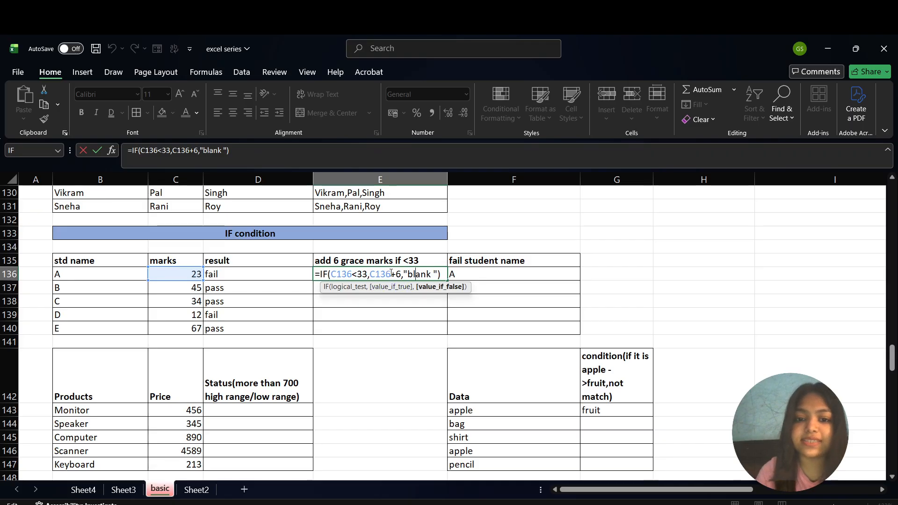
left_click(445, 277)
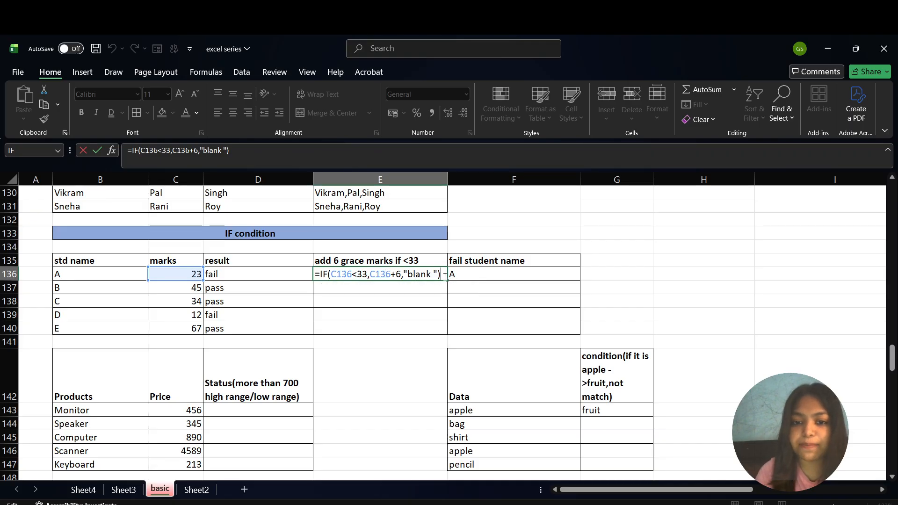
key("BackSpace")
key("BackSpace")
key("BackSpace")
key("BackSpace")
key("BackSpace")
key("BackSpace")
key("BackSpace")
key("BackSpace")
key("BackSpace")
key("BackSpace")
key("BackSpace")
key("BackSpace")
key("BackSpace")
key("BackSpace")
key("BackSpace")
key("BackSpace")
key("BackSpace")
key("BackSpace")
key("BackSpace")
key("BackSpace")
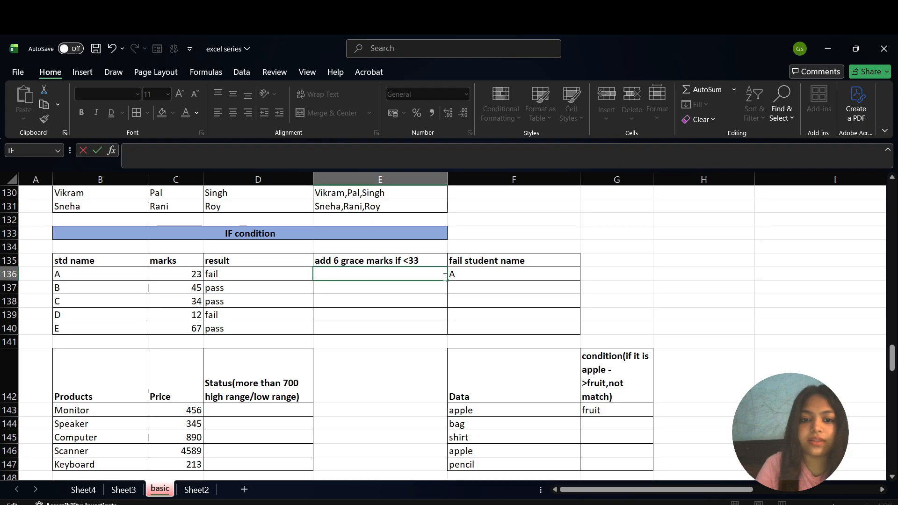
key("Escape")
- Enter the formula =IF(C136<33,C136+6," ") in E136 to add 6 grace marks for student A
type("=if")
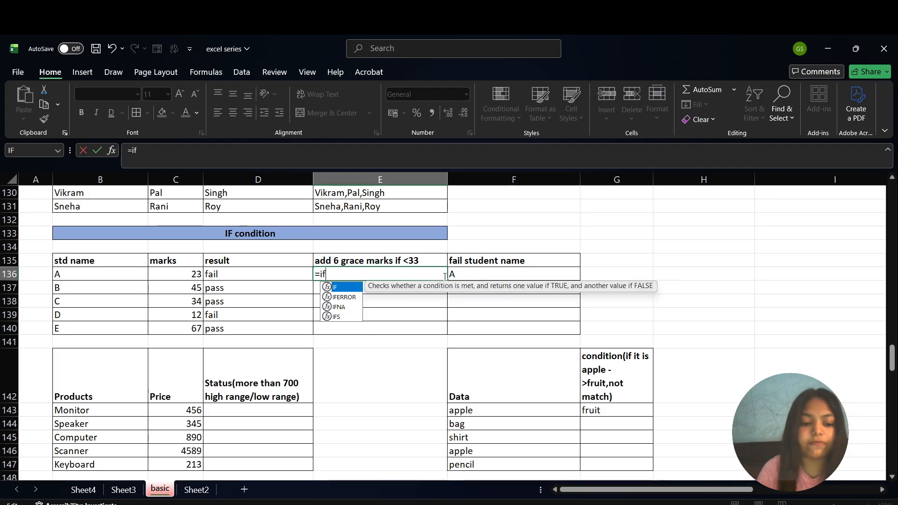
key("Tab")
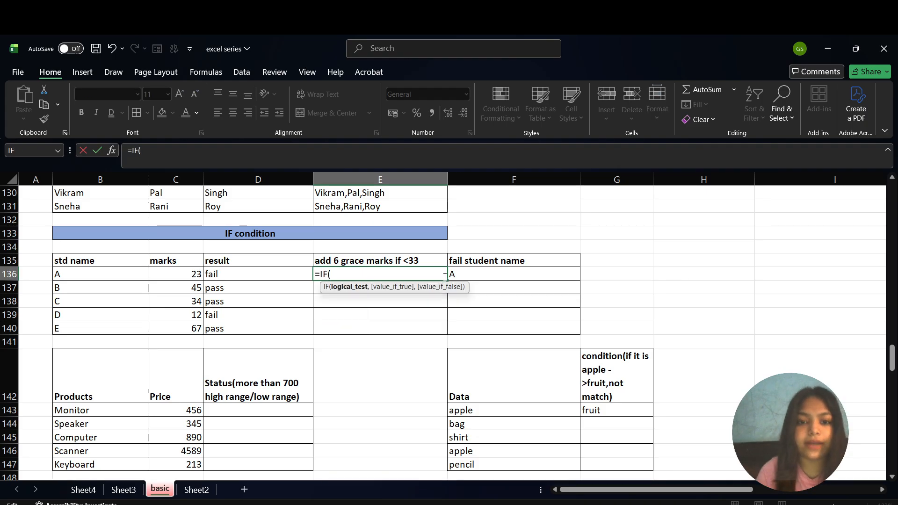
left_click(187, 276)
type("<")
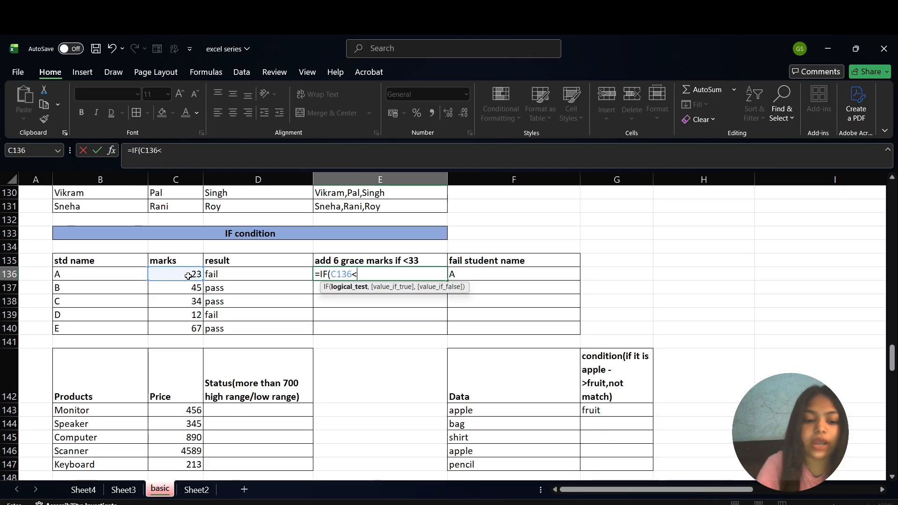
type("33,")
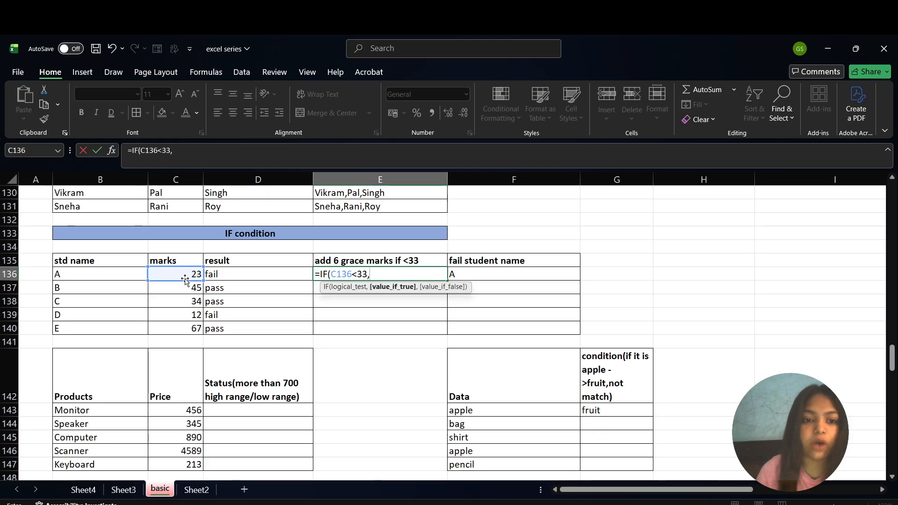
left_click(186, 277)
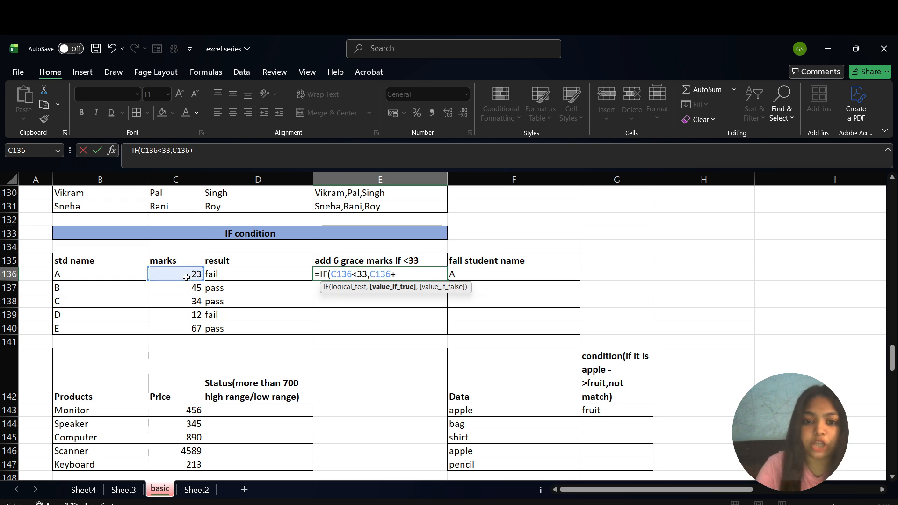
type("+6,")
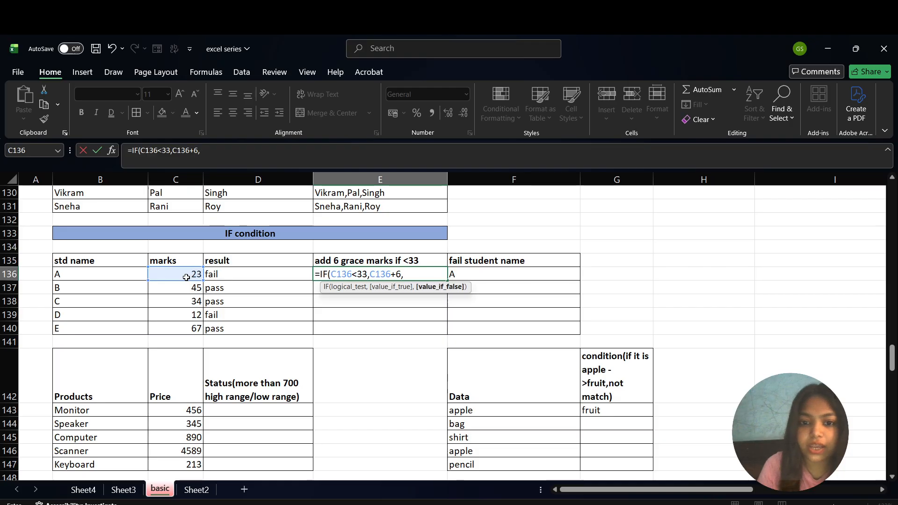
type("\"")
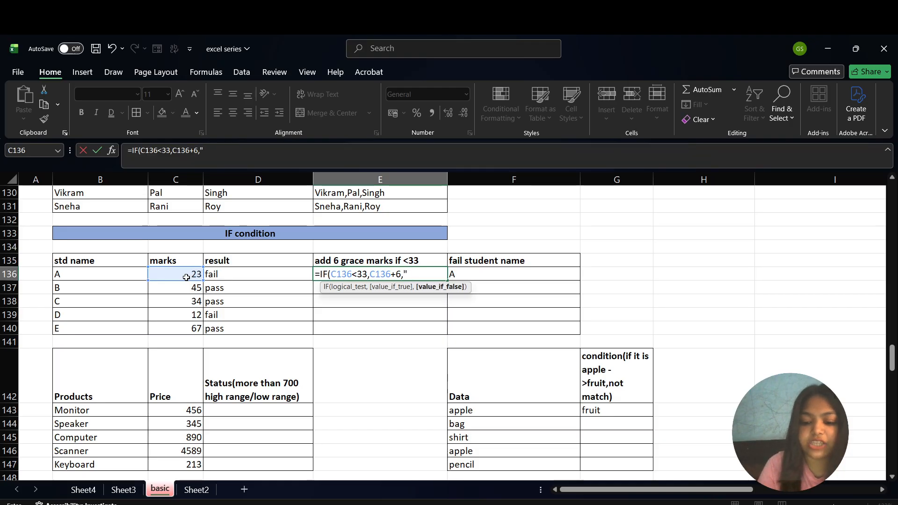
type(" \"")
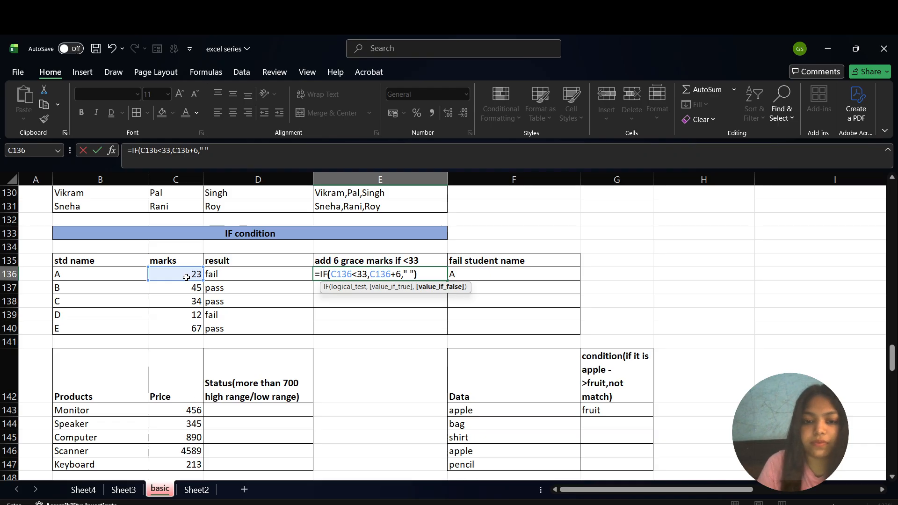
type(")")
key("Return")
- Fill the grace marks formula from E136 down to E140 and check the cells of the passing students
key("Up")
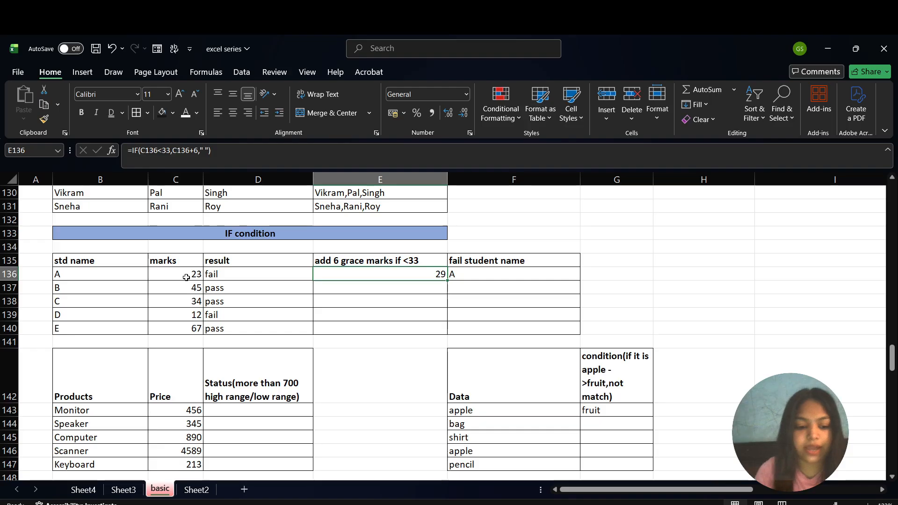
key("shift+Down")
key("shift+Down")
key("shift+Down")
key("shift+Down")
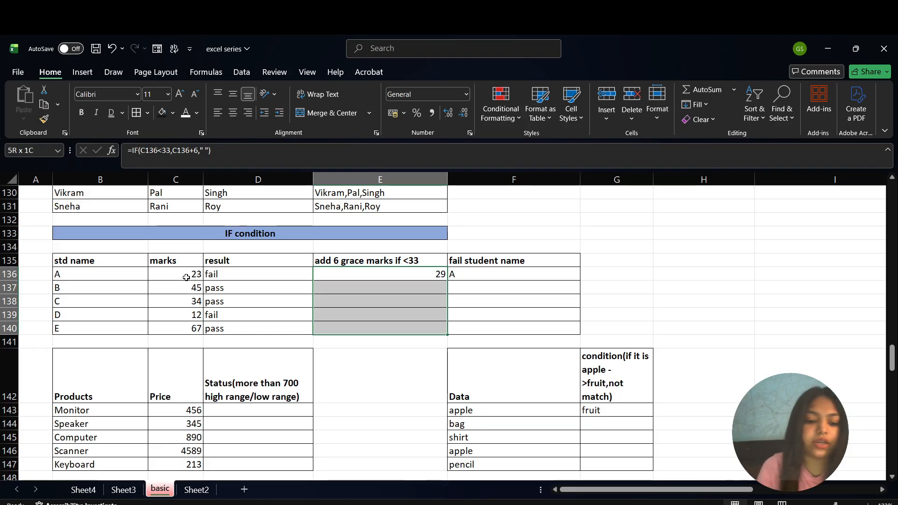
key("ctrl+d")
left_click(370, 362)
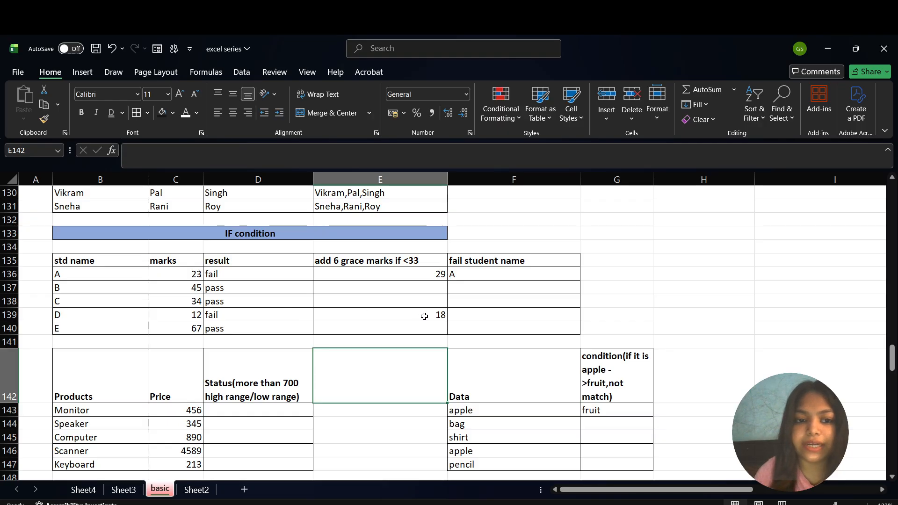
left_click(420, 288)
left_click(418, 301)
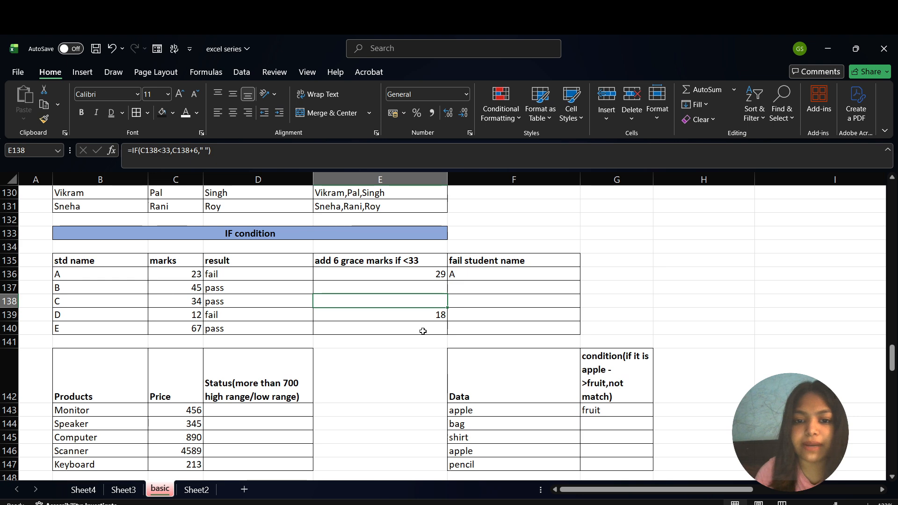
mouse_move(424, 329)
left_mouse_down()
mouse_move(440, 273)
mouse_move(432, 323)
left_mouse_up()
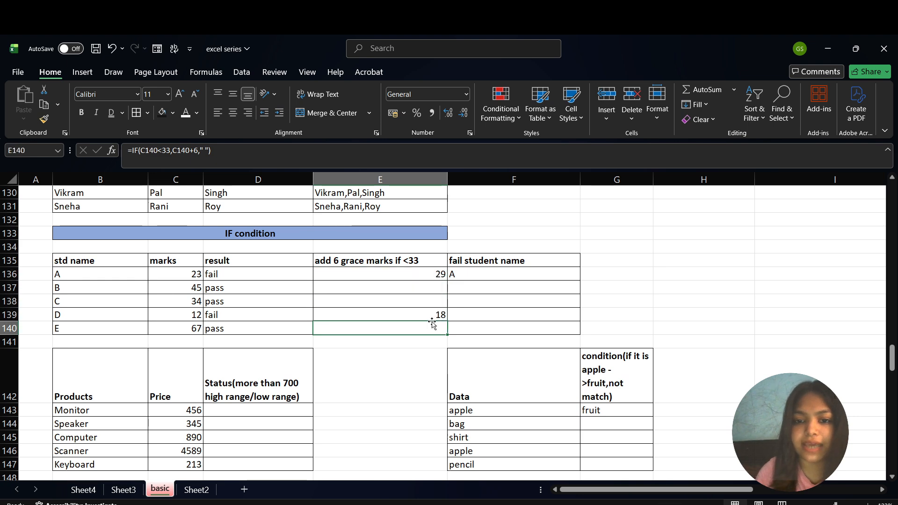
- Erase the existing formula in F136 of the fail student name column
left_click(509, 279)
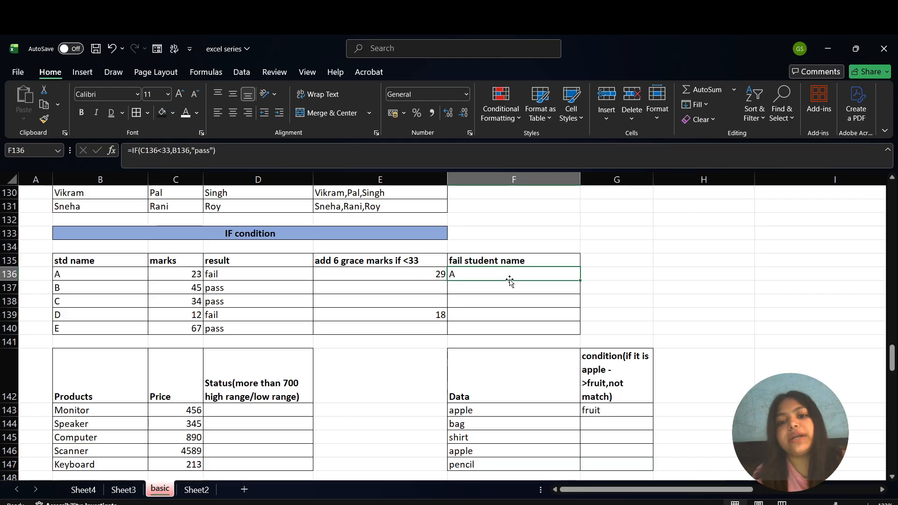
double_click(495, 276)
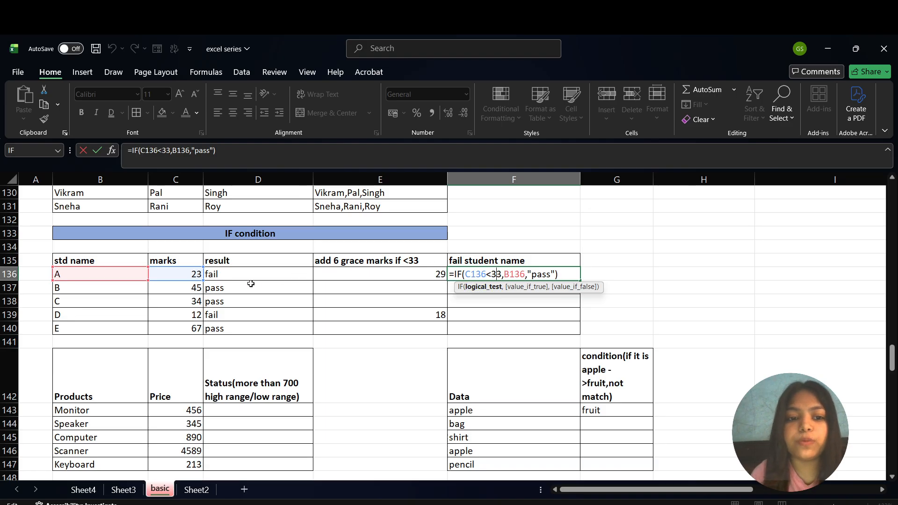
left_click(566, 274)
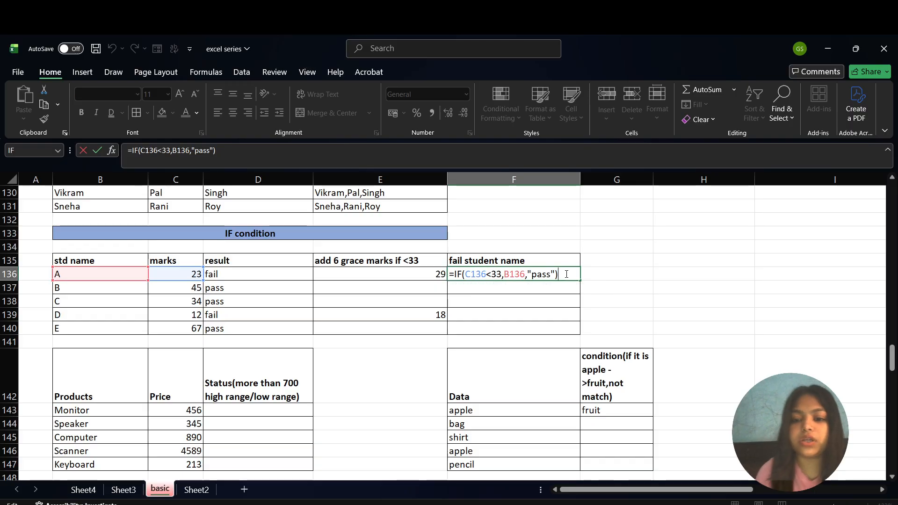
key("BackSpace")
key("BackSpace")
key("BackSpace")
key("BackSpace")
key("BackSpace")
key("BackSpace")
key("BackSpace")
key("BackSpace")
key("BackSpace")
key("BackSpace")
key("BackSpace")
key("BackSpace")
key("BackSpace")
key("BackSpace")
key("BackSpace")
key("BackSpace")
key("BackSpace")
key("BackSpace")
key("BackSpace")
key("BackSpace")
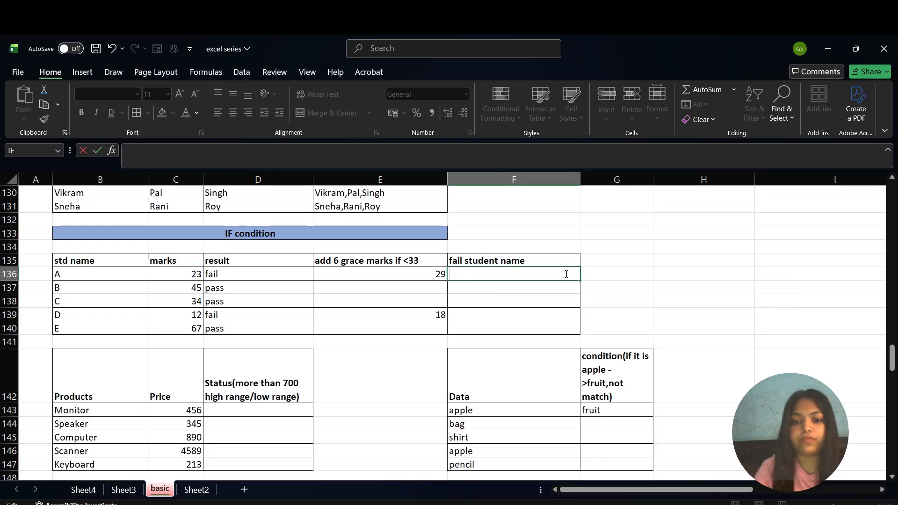
key("Escape")
- Enter the formula =IF(C136<33,B136,"pass") in F136 to return the failing student's name
type("=IF(")
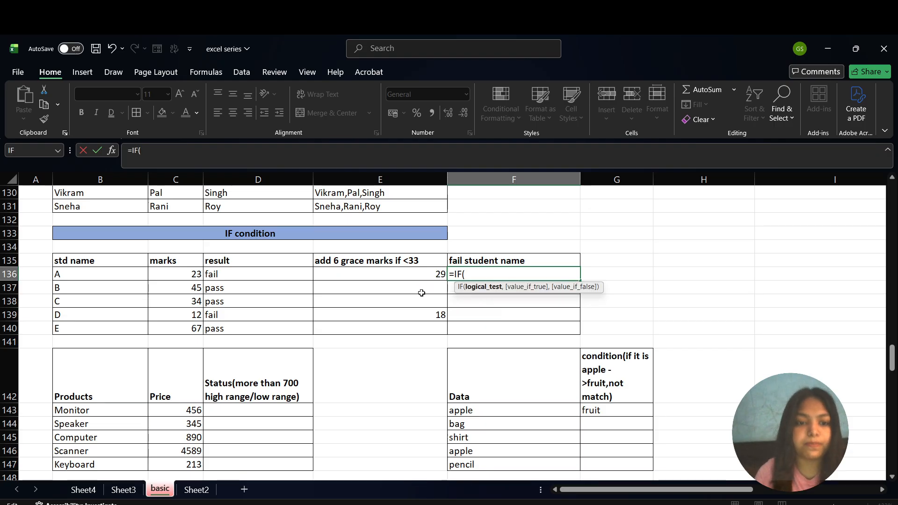
left_click(188, 274)
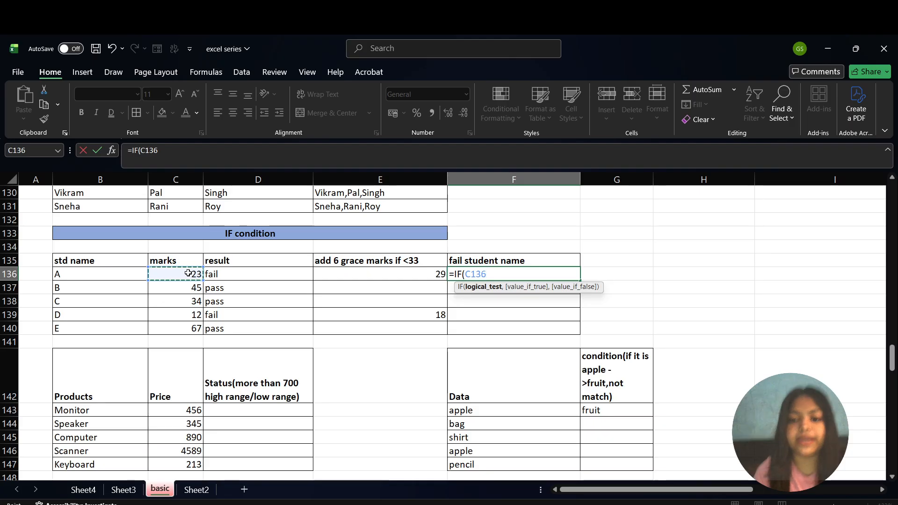
type("<")
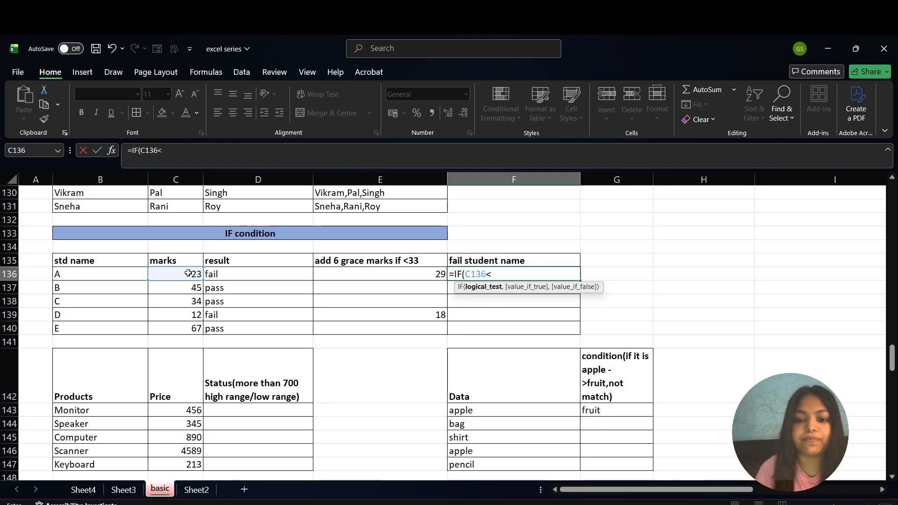
type("33")
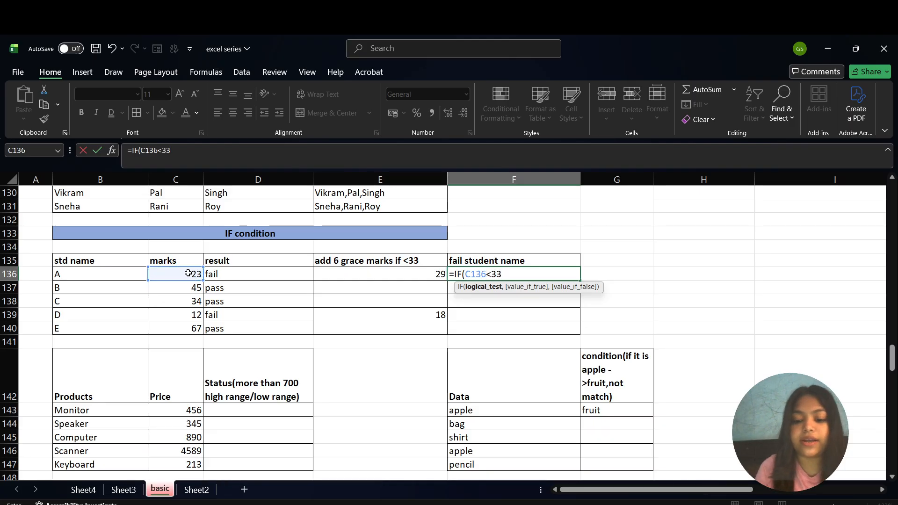
type(",")
key("Left")
key("Left")
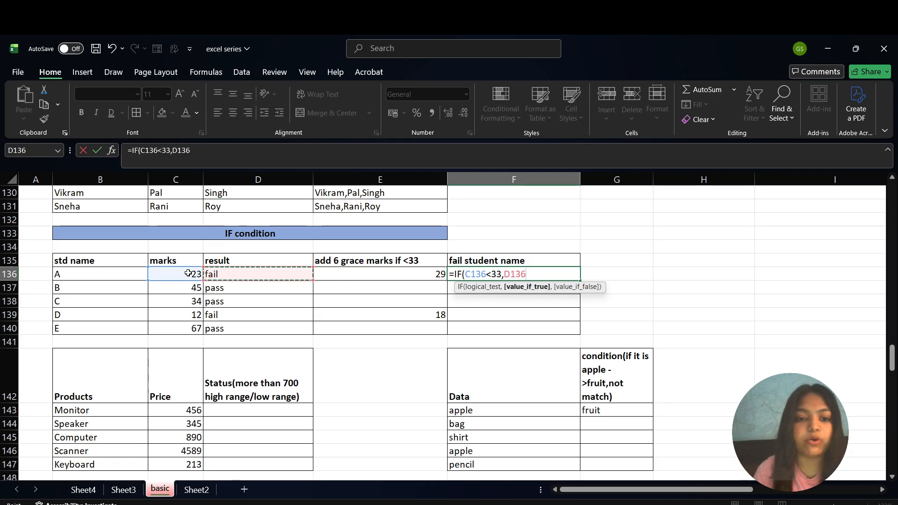
key("Left")
key("Left")
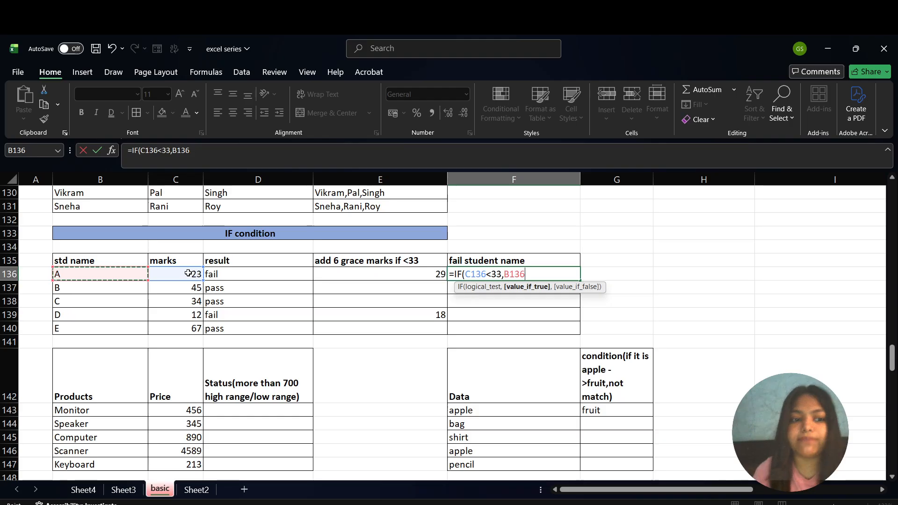
type(",\"pass")
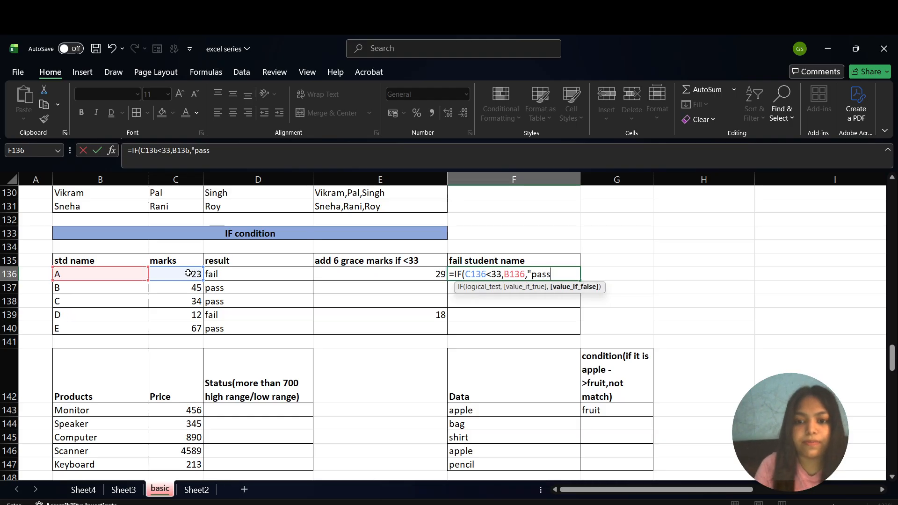
type("\")")
key("Return")
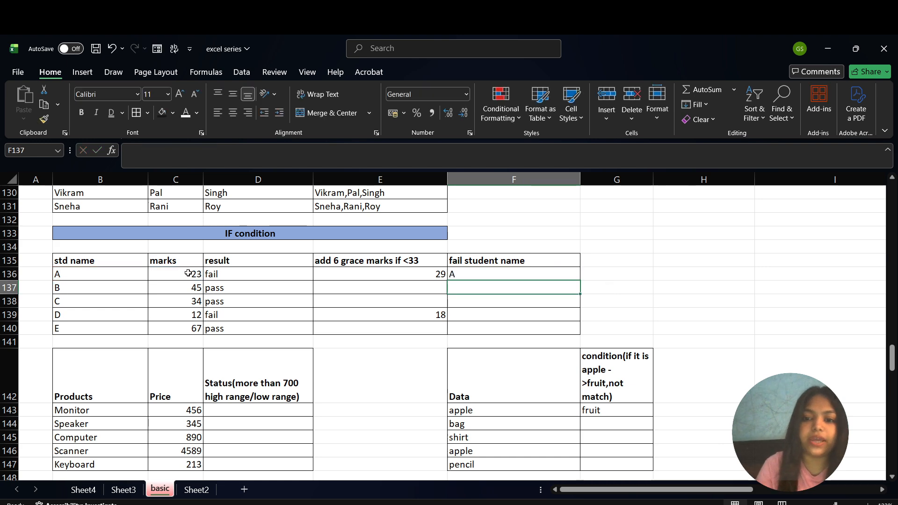
- Fill the fail student name formula from F136 down to F140 for the remaining students
key("Up")
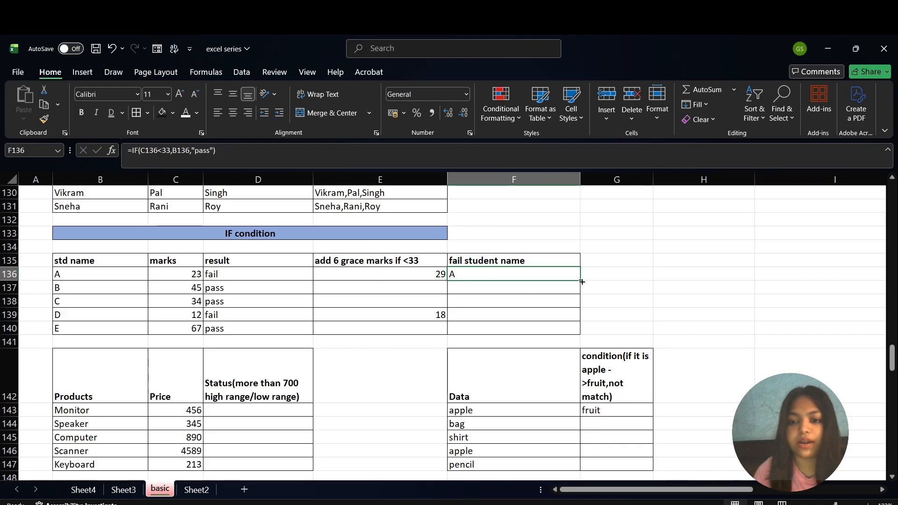
left_click_drag(582, 282, 581, 331)
left_click(623, 287)
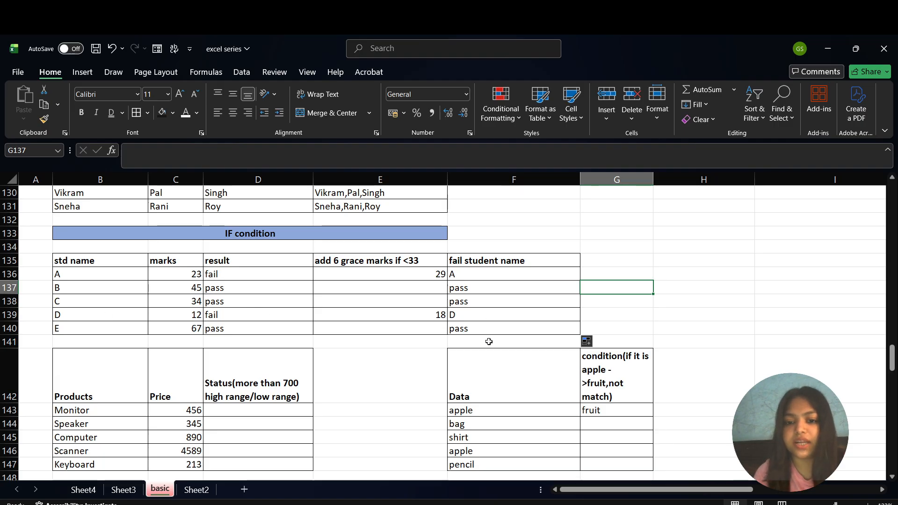
scroll(488, 341, "down", 2)
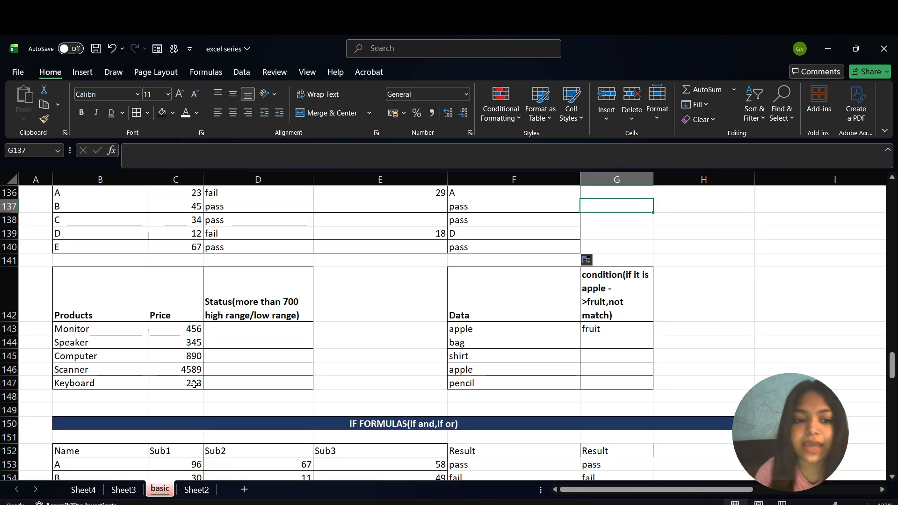
- Enter =IF(C143>=700,"high range","low range") in D143 as the Monitor's price status
left_click(261, 328)
type("=if")
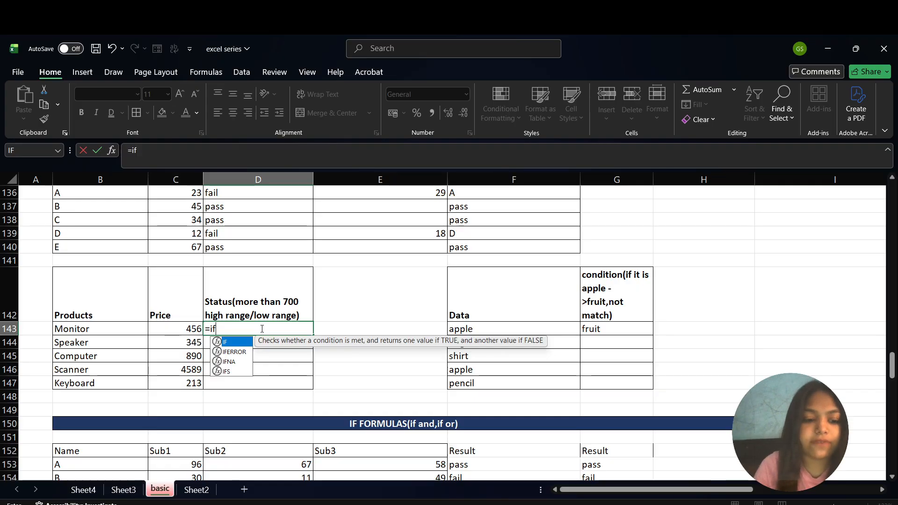
key("Tab")
key("Left")
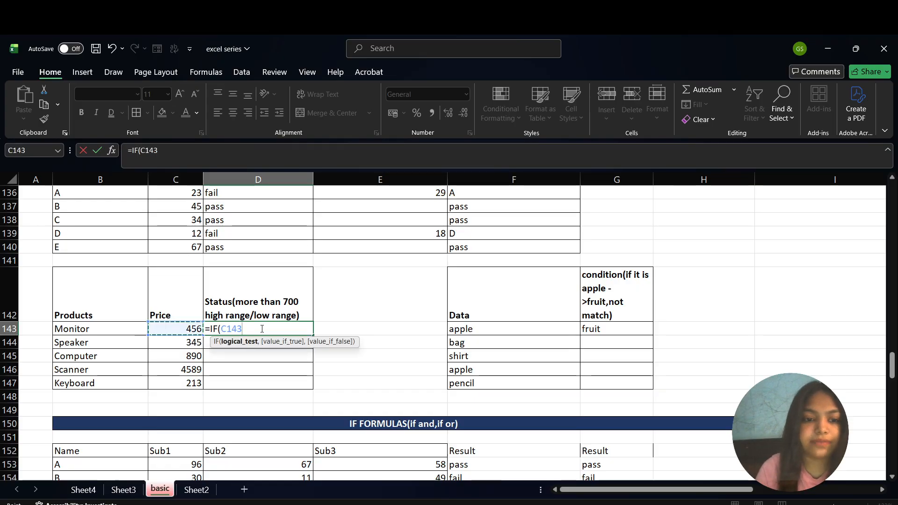
type(">")
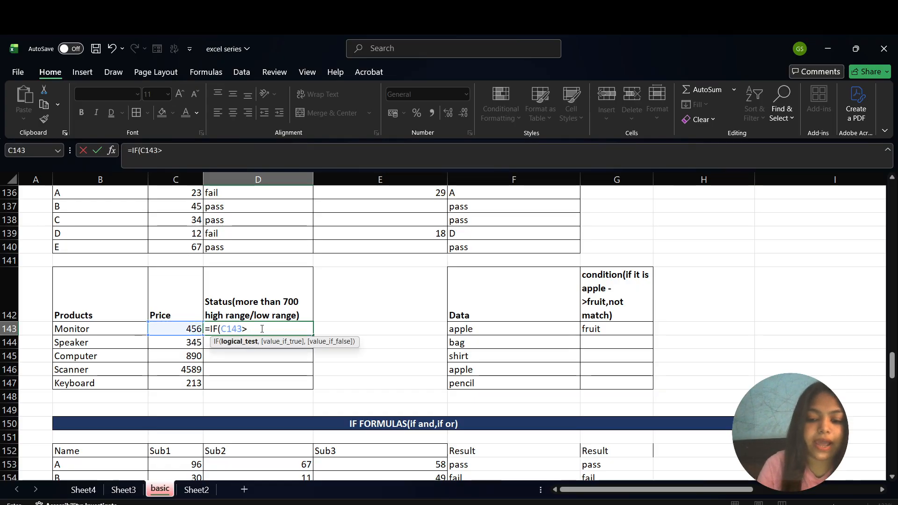
type("=700")
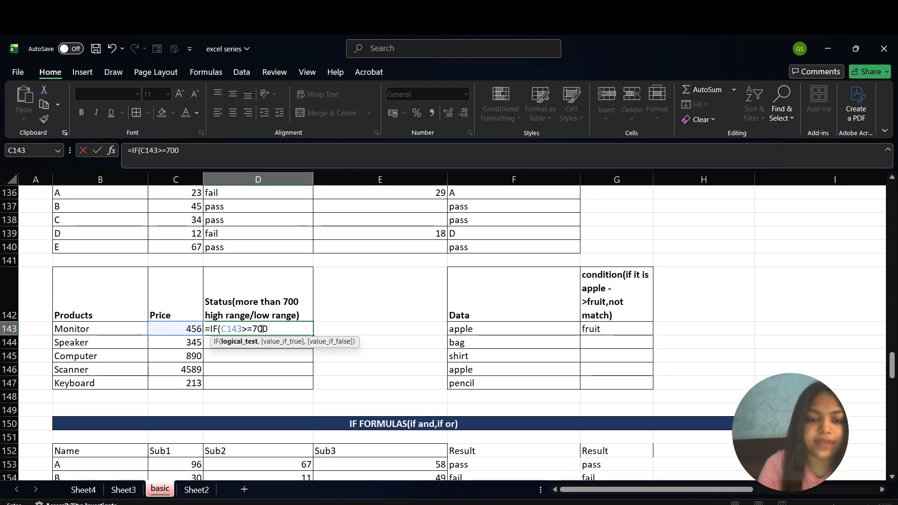
type(",")
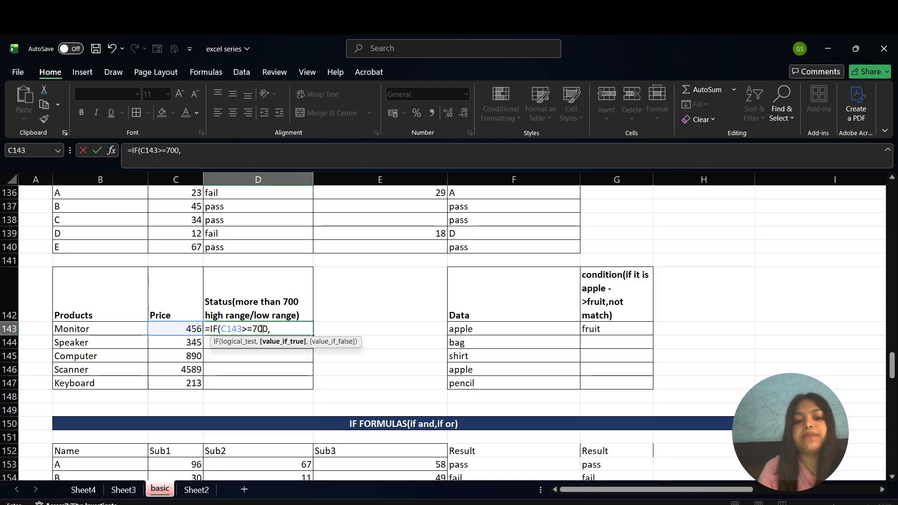
type("\"higg")
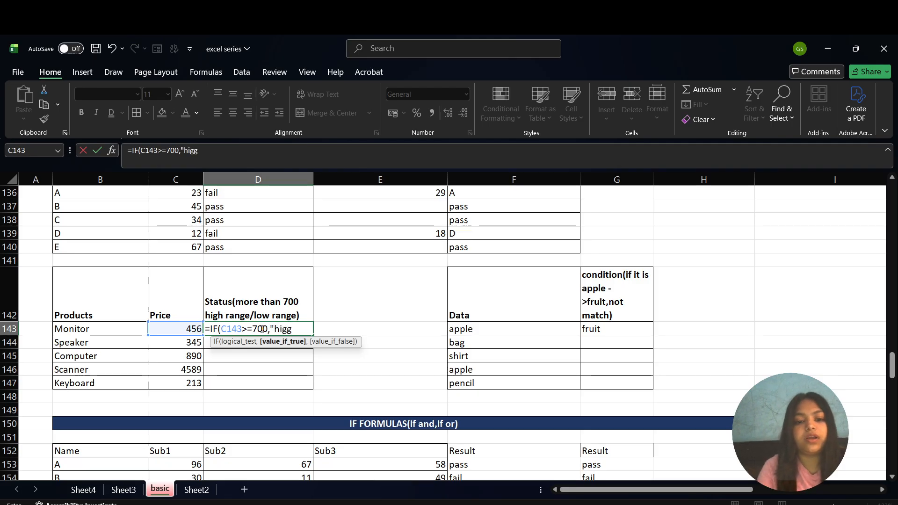
key("BackSpace")
type("h ran")
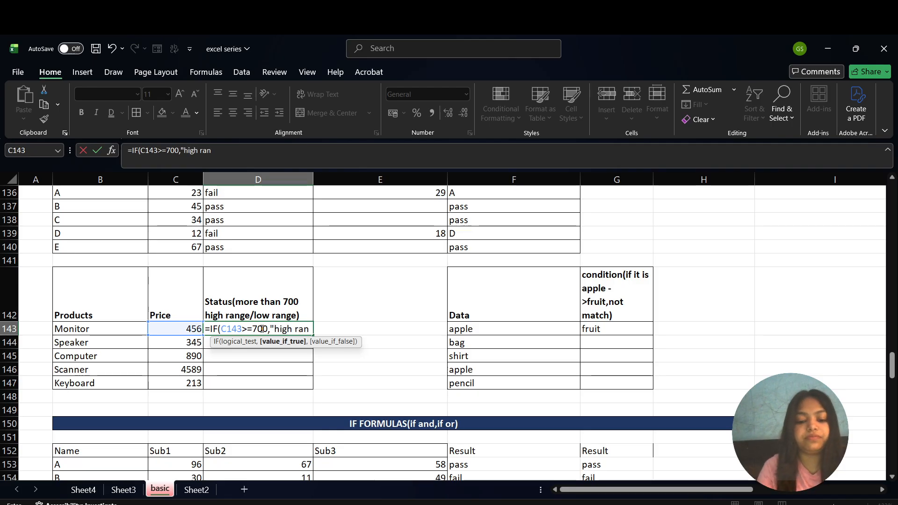
type("ge\",")
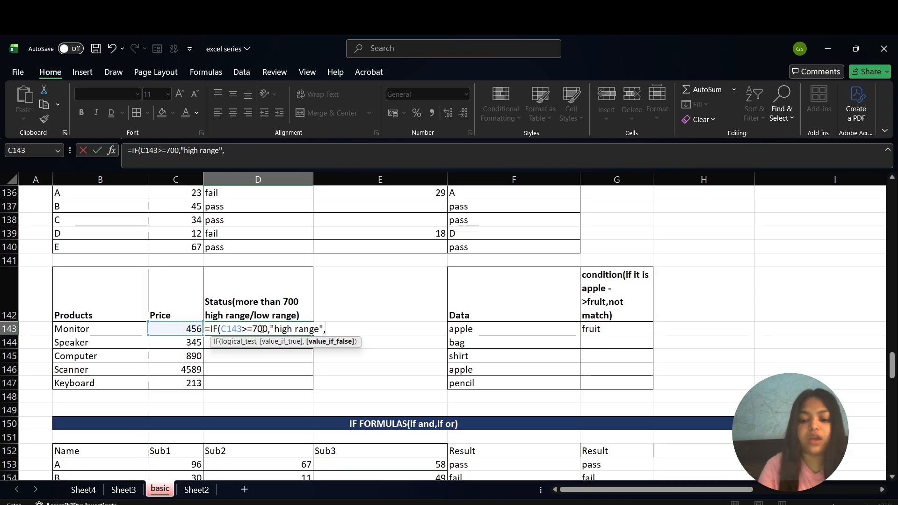
type("\"low ")
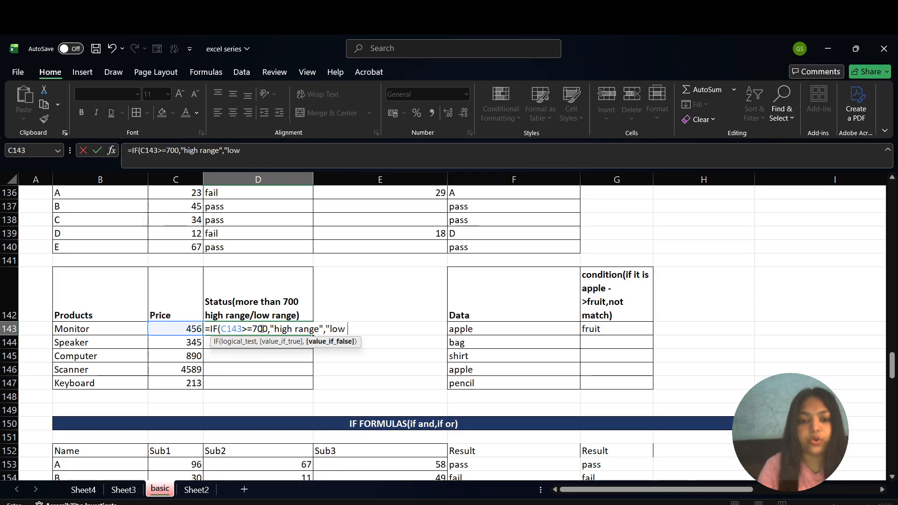
type("range")
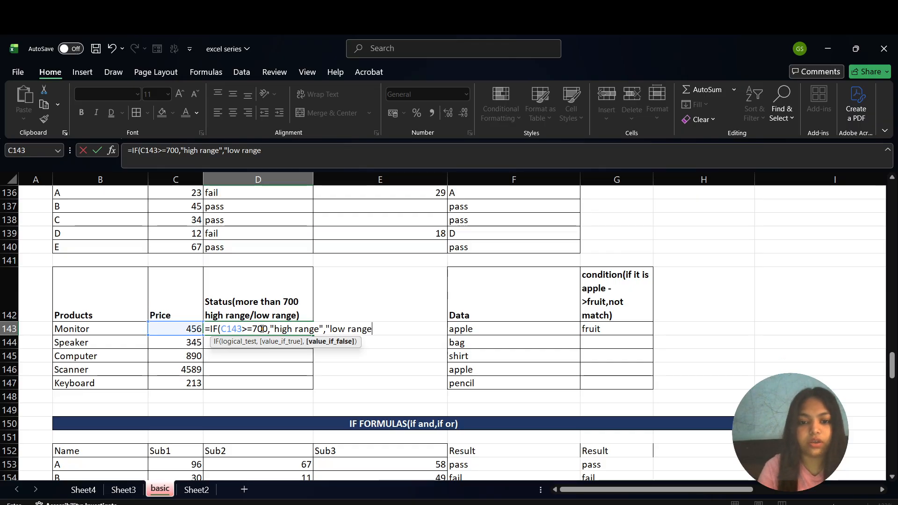
type("\")")
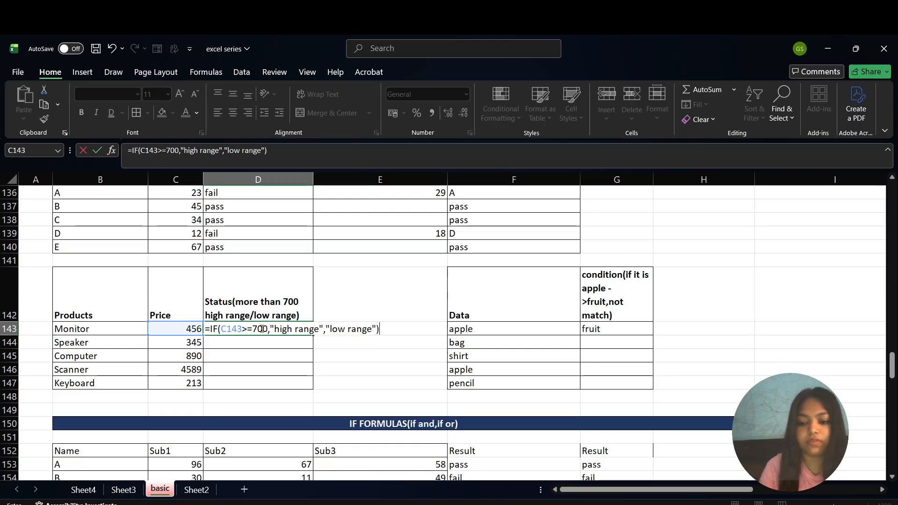
key("Return")
- Fill the status formula from D143 down to D147 and inspect the copied formula in the Computer row
left_click(270, 328)
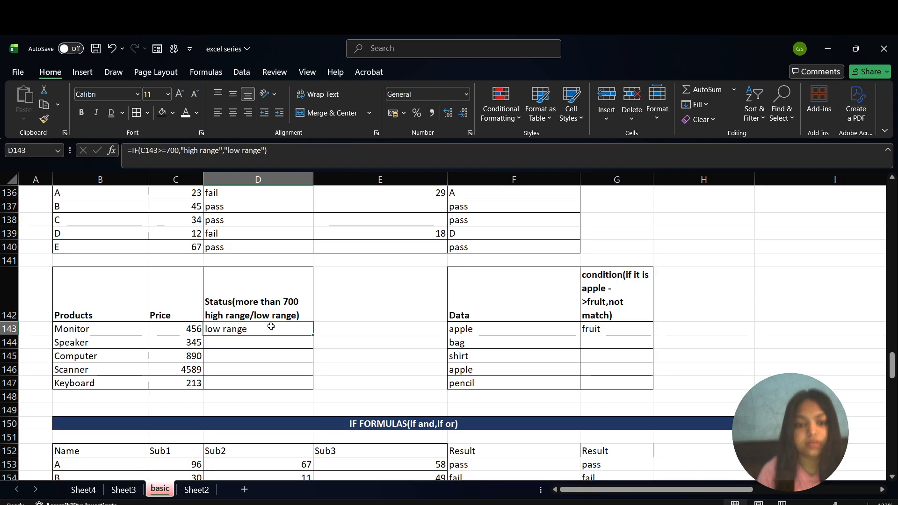
key("shift+Down")
key("shift+Down")
key("shift+Down")
key("shift+Down")
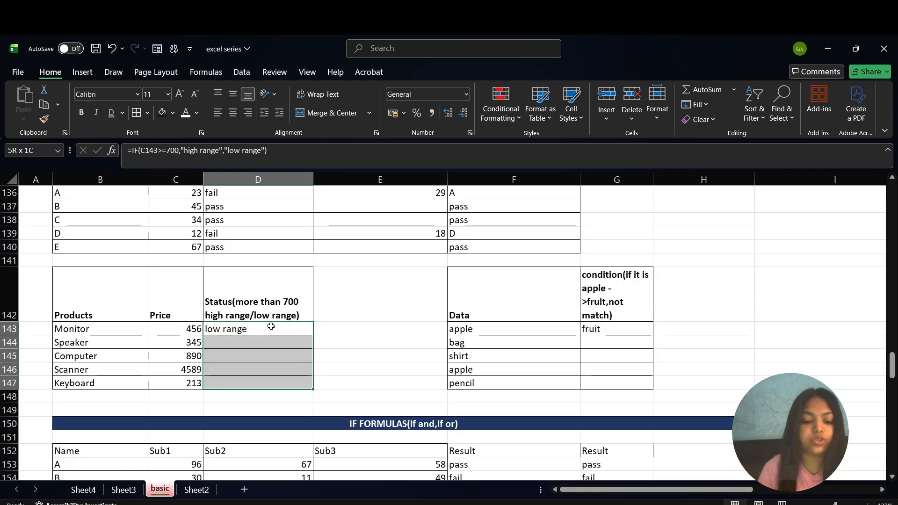
key("ctrl+d")
left_click(261, 356)
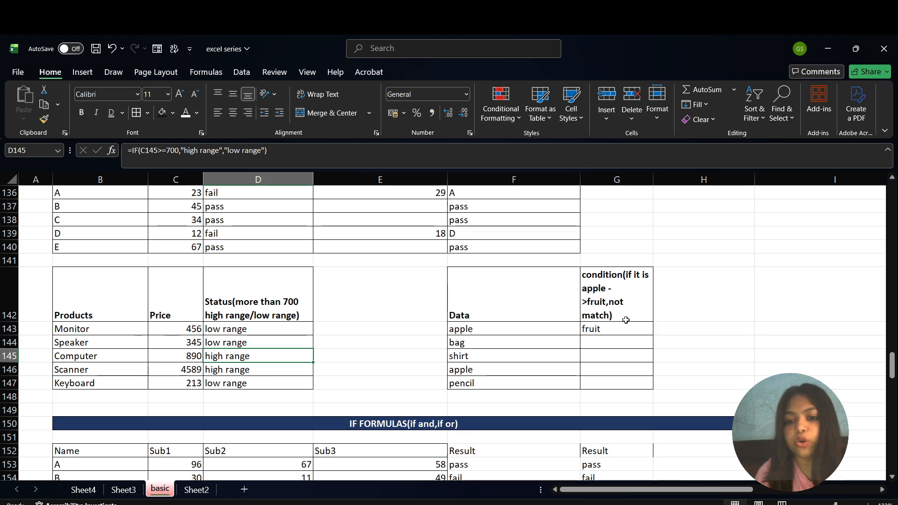
- Erase the existing IF formula from G143, the first condition cell of the Data table
scroll(625, 320, "right", 2)
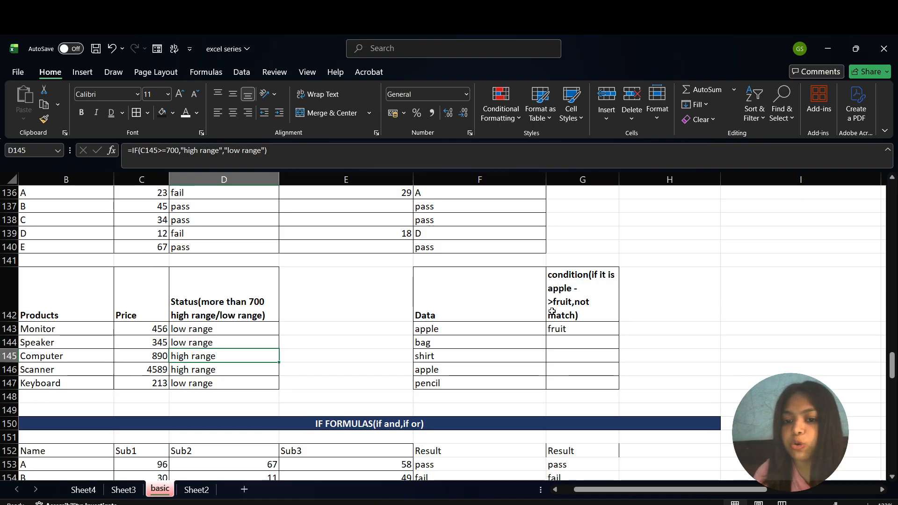
double_click(587, 330)
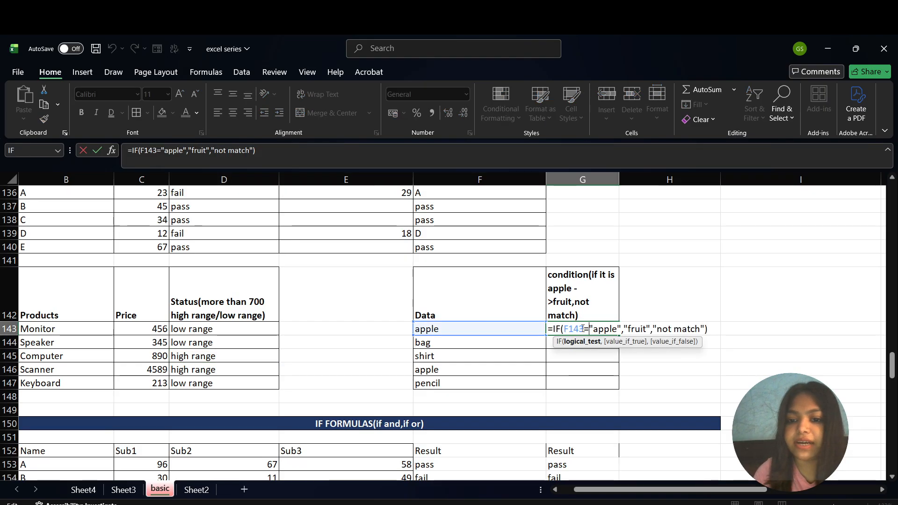
left_click(719, 327)
key("BackSpace")
key("BackSpace")
key("BackSpace")
key("BackSpace")
key("BackSpace")
key("BackSpace")
key("BackSpace")
key("BackSpace")
key("BackSpace")
key("BackSpace")
key("BackSpace")
key("BackSpace")
key("BackSpace")
key("BackSpace")
key("BackSpace")
key("BackSpace")
key("BackSpace")
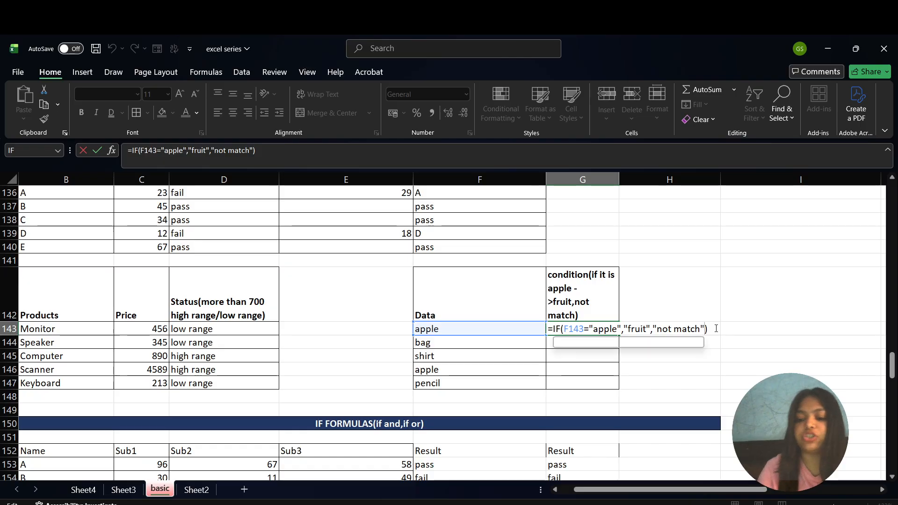
key("BackSpace")
key("BackSpace")
key("BackSpace")
key("BackSpace")
key("BackSpace")
key("BackSpace")
key("BackSpace")
key("BackSpace")
key("BackSpace")
key("BackSpace")
key("BackSpace")
key("BackSpace")
key("BackSpace")
key("BackSpace")
key("BackSpace")
key("BackSpace")
key("BackSpace")
key("BackSpace")
key("BackSpace")
key("BackSpace")
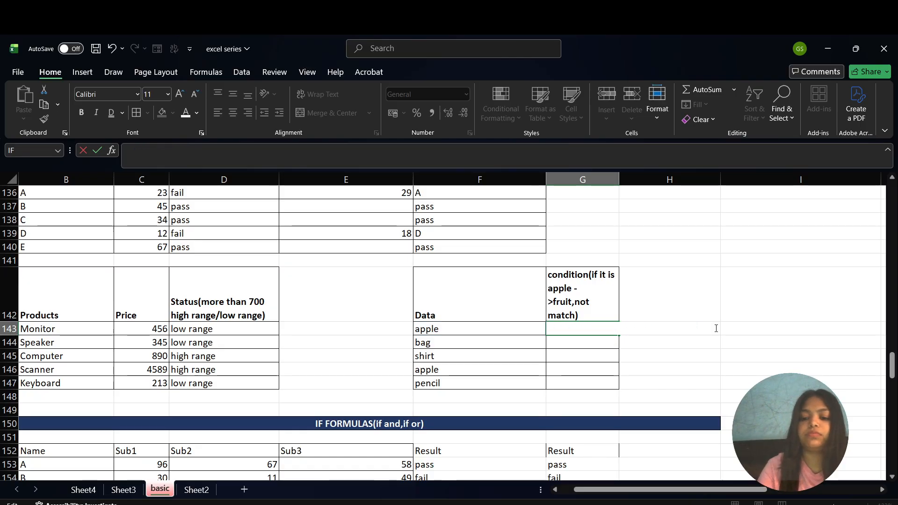
- Enter =IF(F143="apple","fruit","not match") in G143 to classify the first Data entry
type("=if")
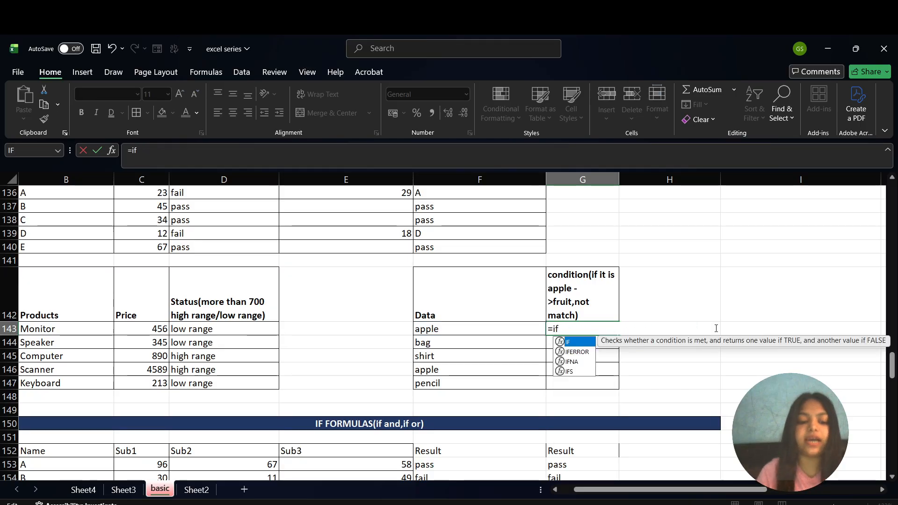
key("Tab")
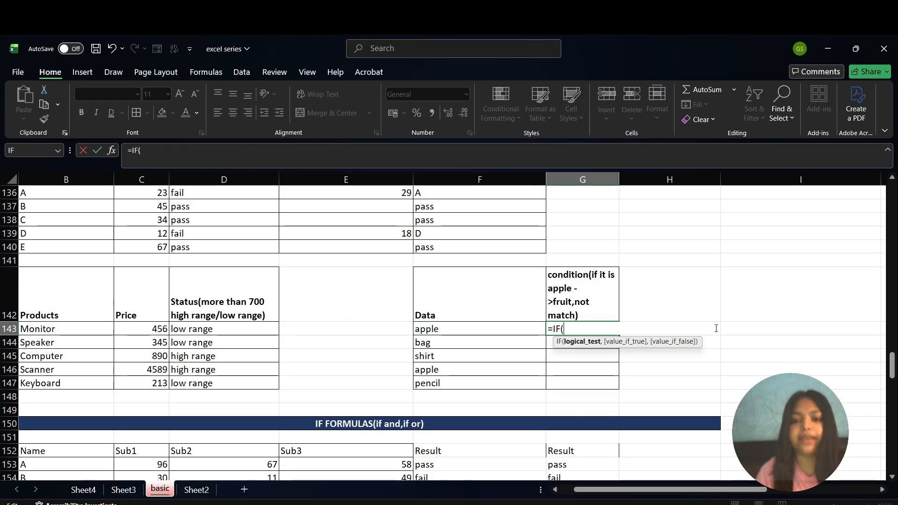
left_click(519, 325)
type("=")
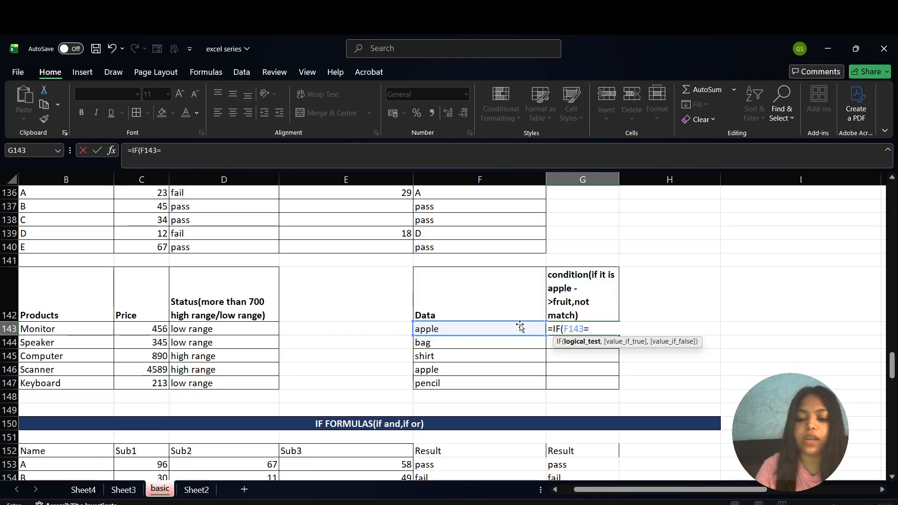
type("\"apple")
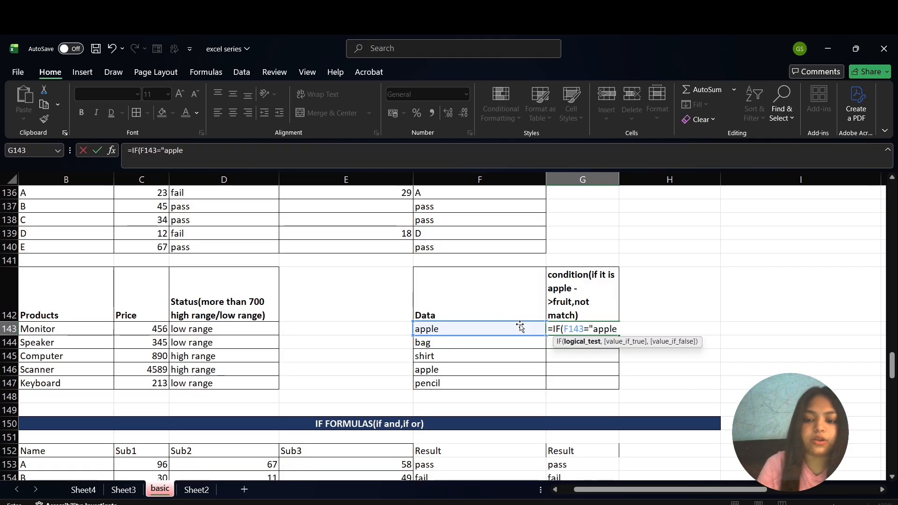
type("\"")
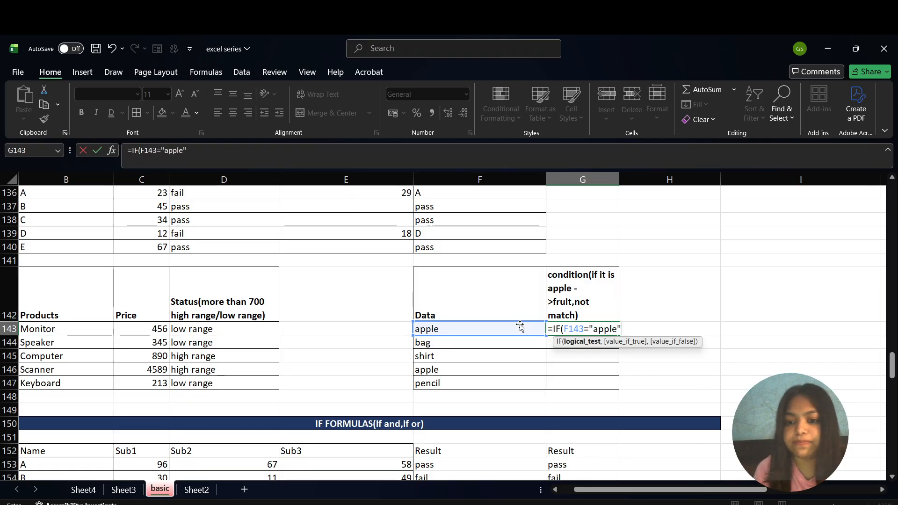
type(",\"f")
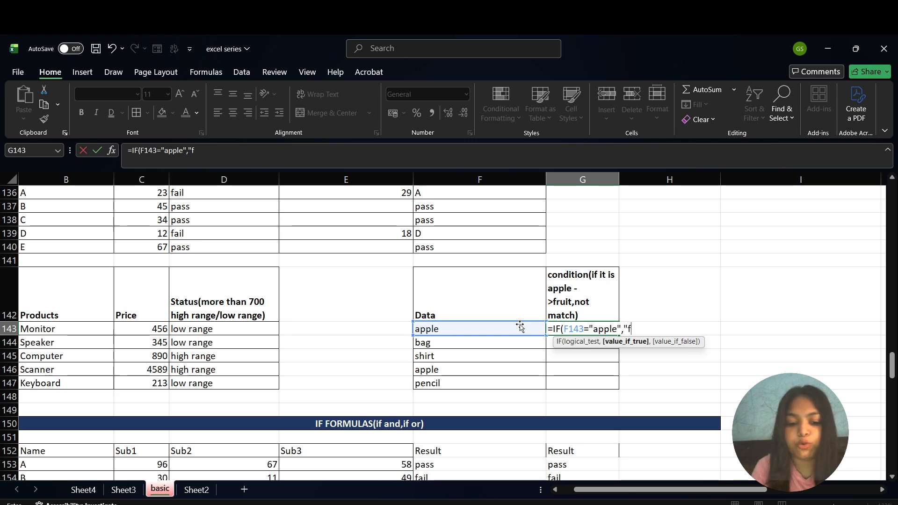
type("ruit\",\"")
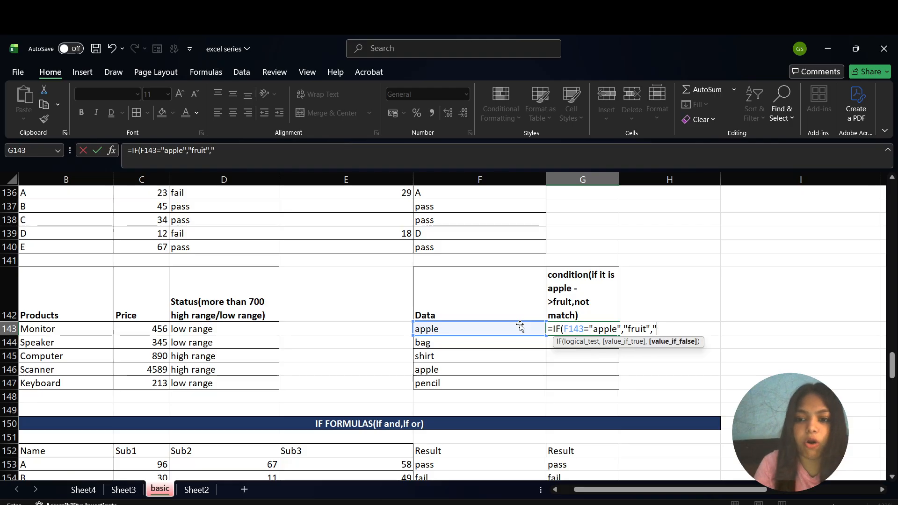
type("not ")
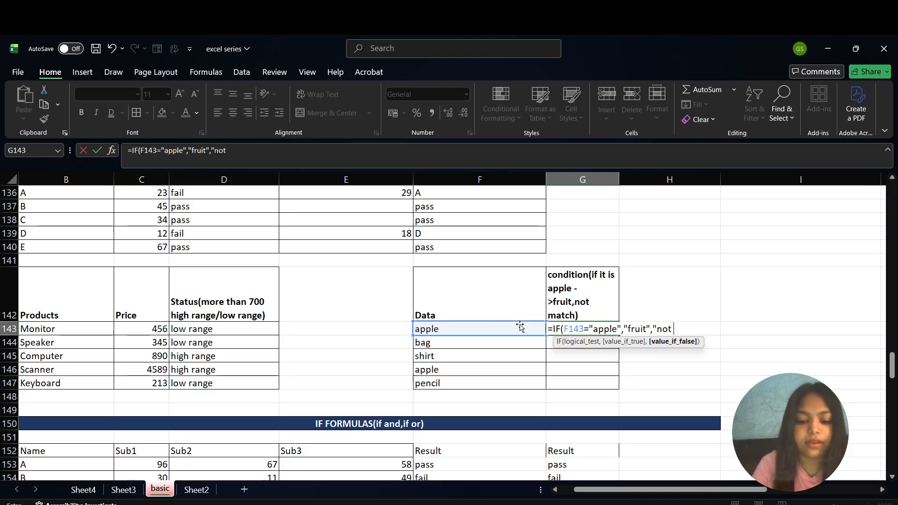
type("match")
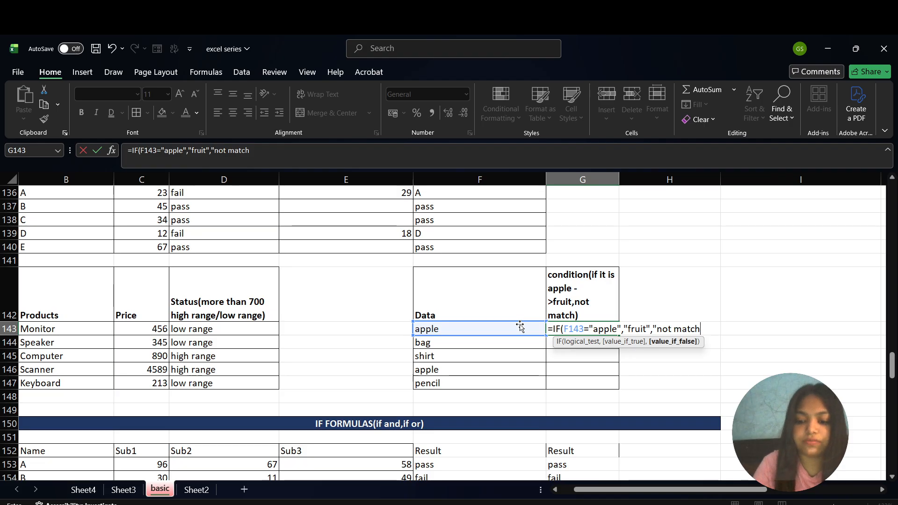
type(")")
key("Return")
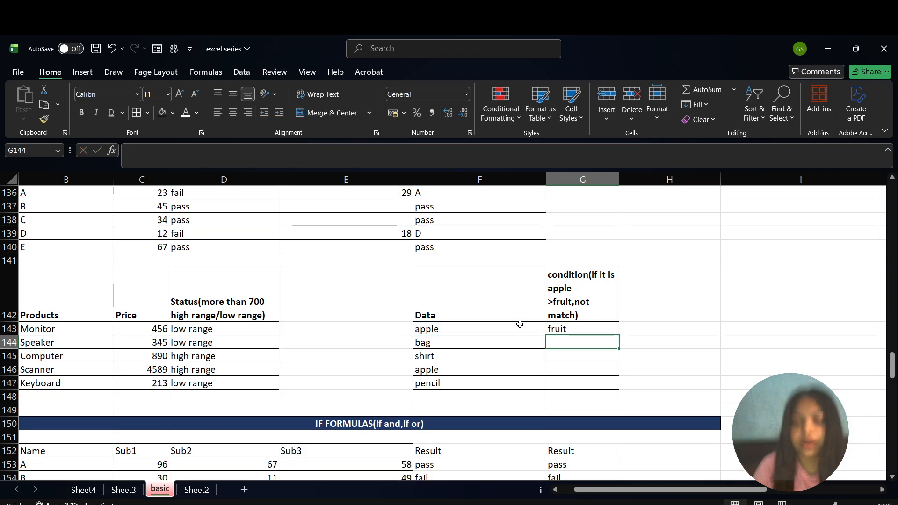
- Copy the fruit condition formula from G143 down through G147
key("Up")
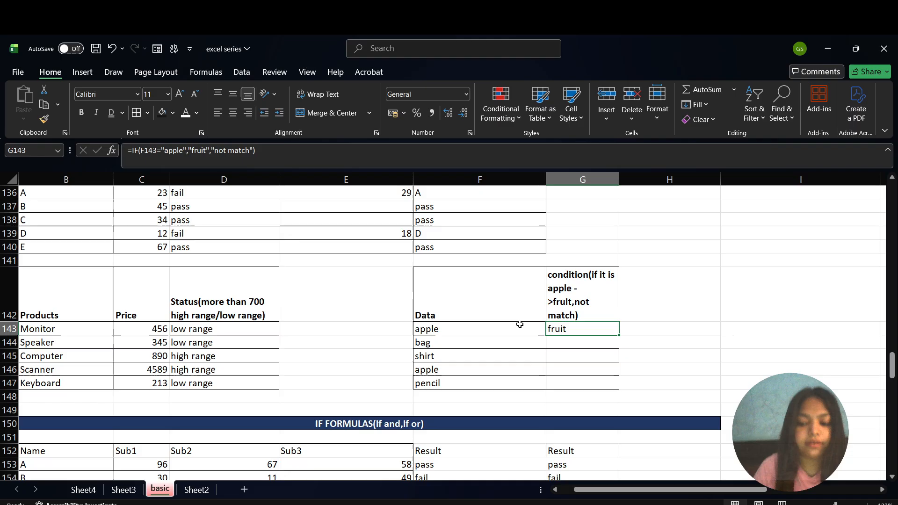
double_click(620, 335)
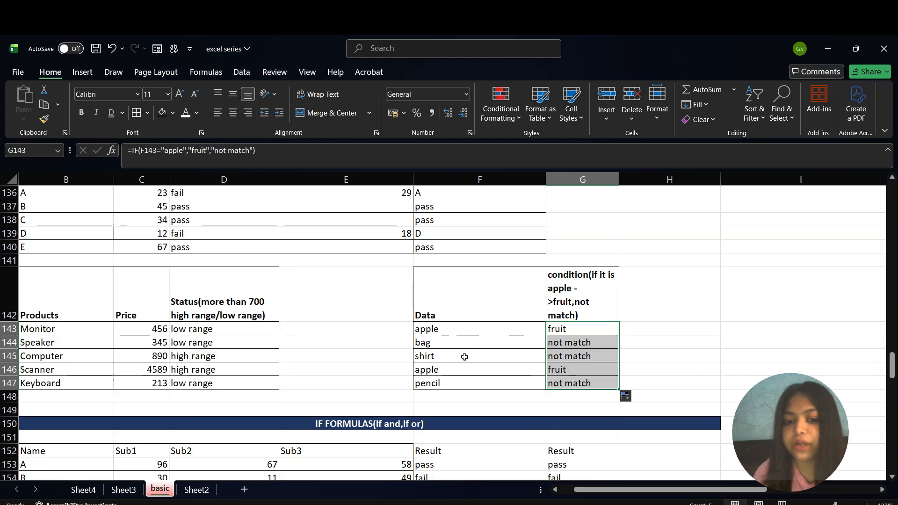
- Review the IF FORMULAS(if and,if or) table of subject marks and the compulsory and optional notes below it
scroll(568, 364, "down", 2)
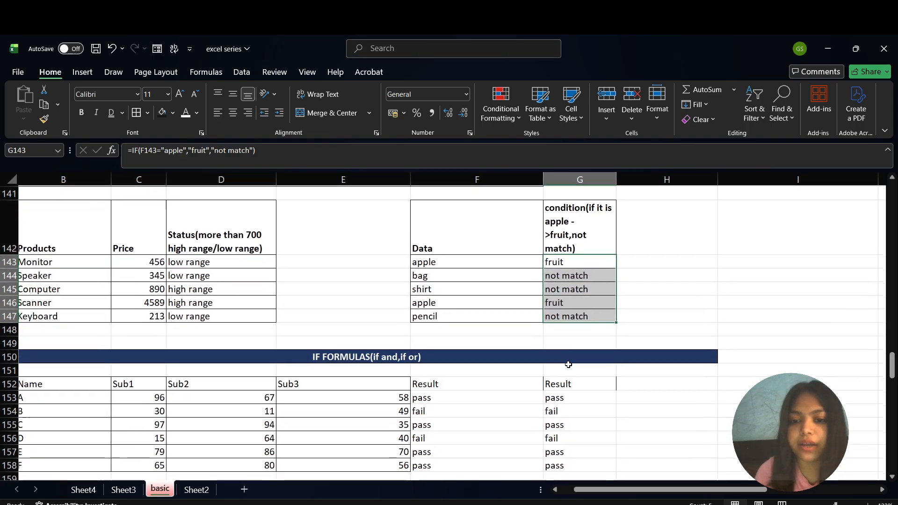
scroll(568, 364, "left", 2)
scroll(568, 365, "down", 2)
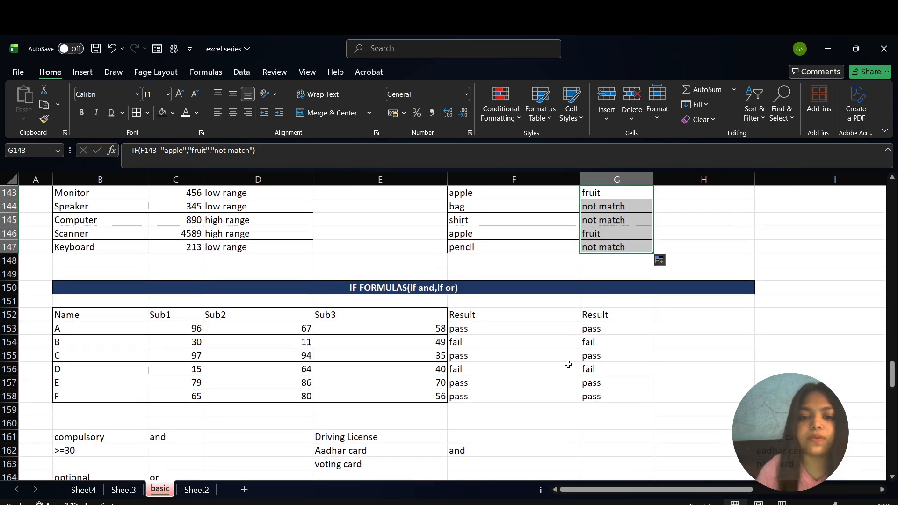
scroll(568, 365, "down", 1)
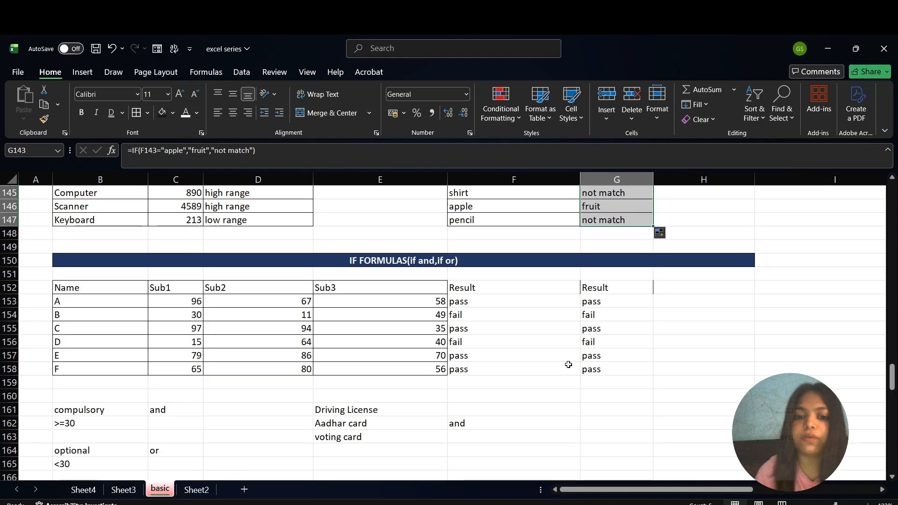
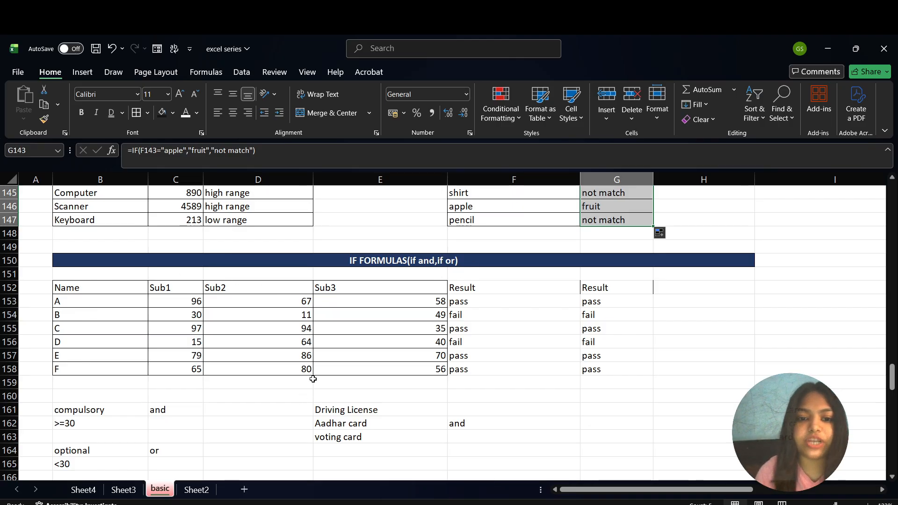
scroll(399, 378, "down", 1)
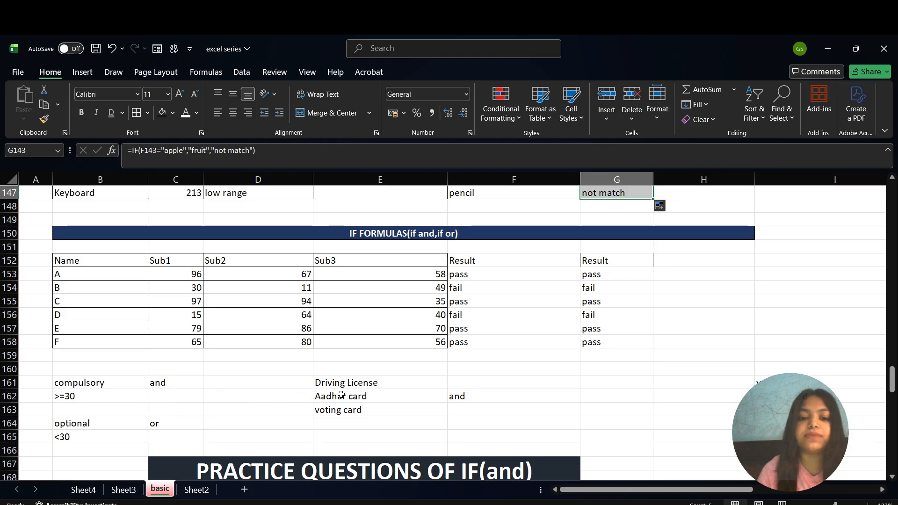
- Examine the compulsory and optional notes alongside the AND example listing Driving License, Aadhar card and voting card
left_click(355, 396)
left_click(353, 409)
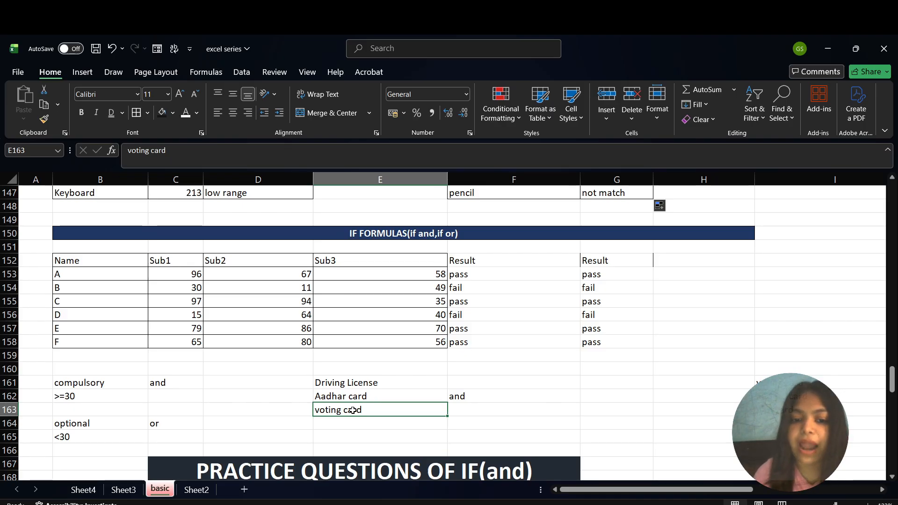
scroll(353, 410, "right", 1)
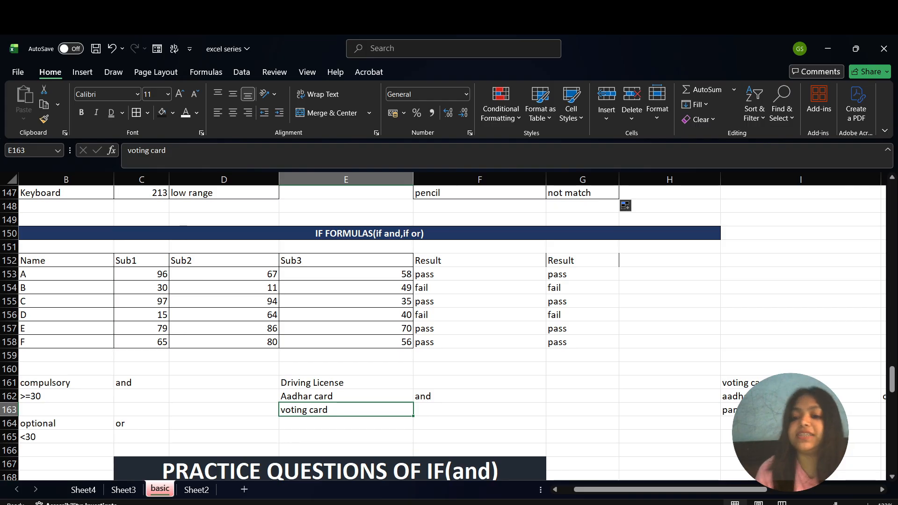
left_click(790, 409)
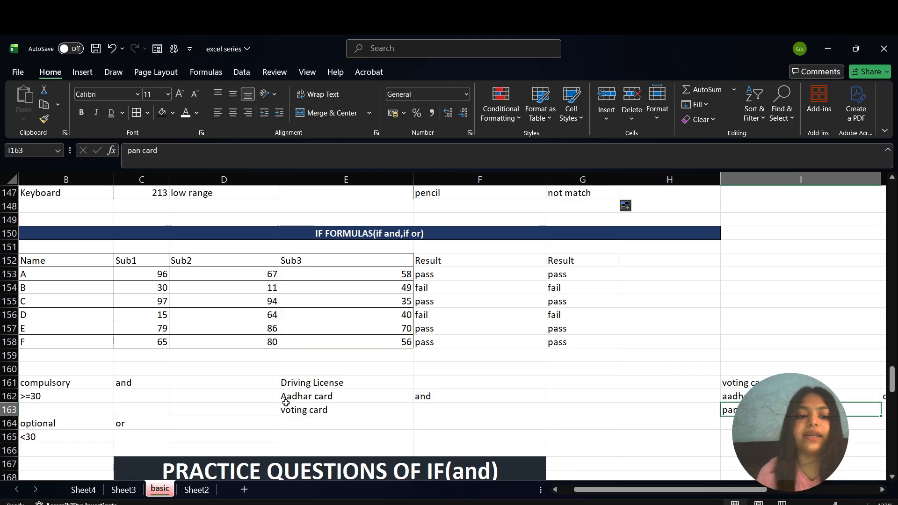
scroll(286, 397, "left", 1)
left_click(77, 386)
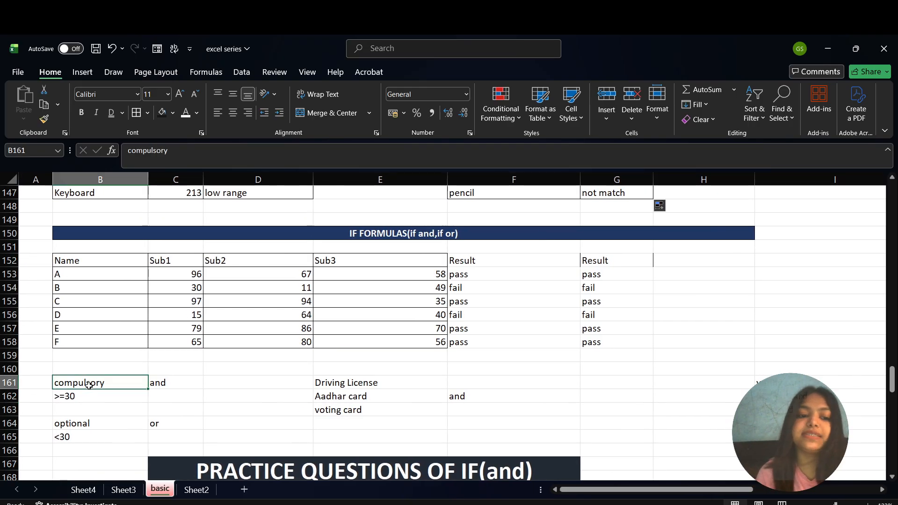
left_click(112, 434)
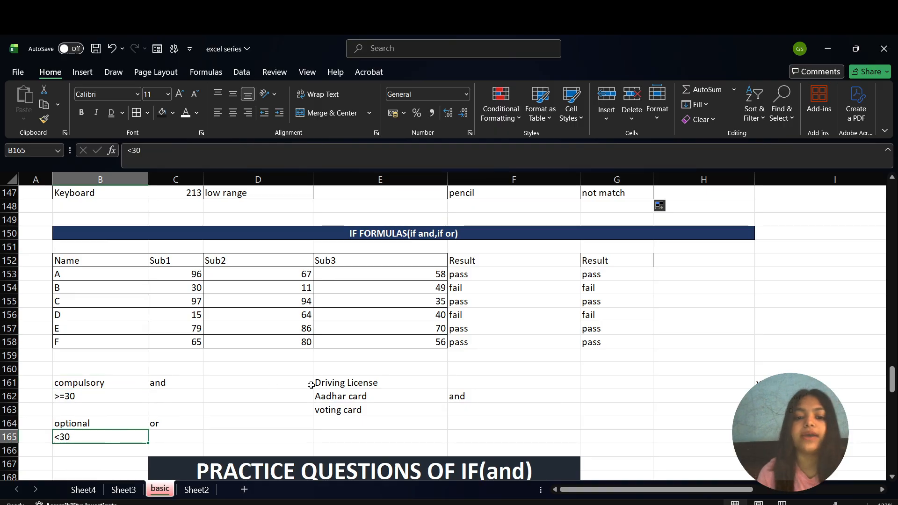
left_click(360, 398)
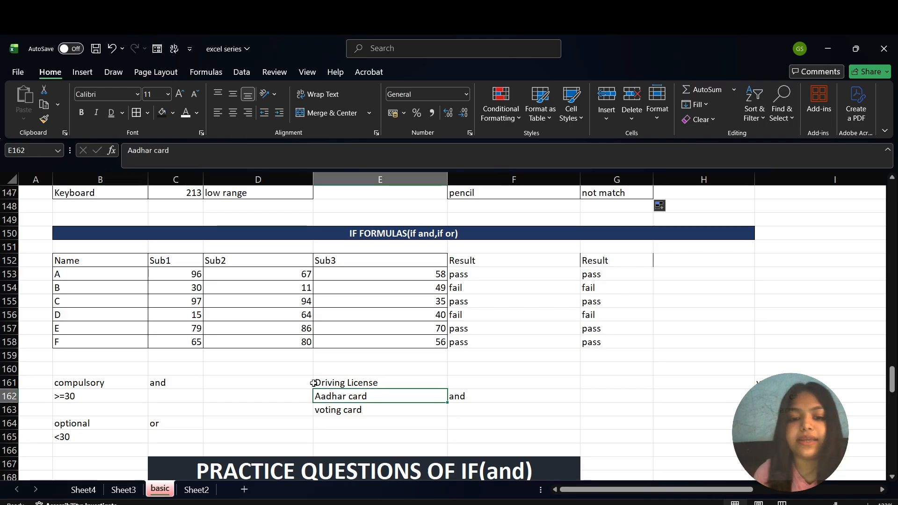
left_click(350, 413)
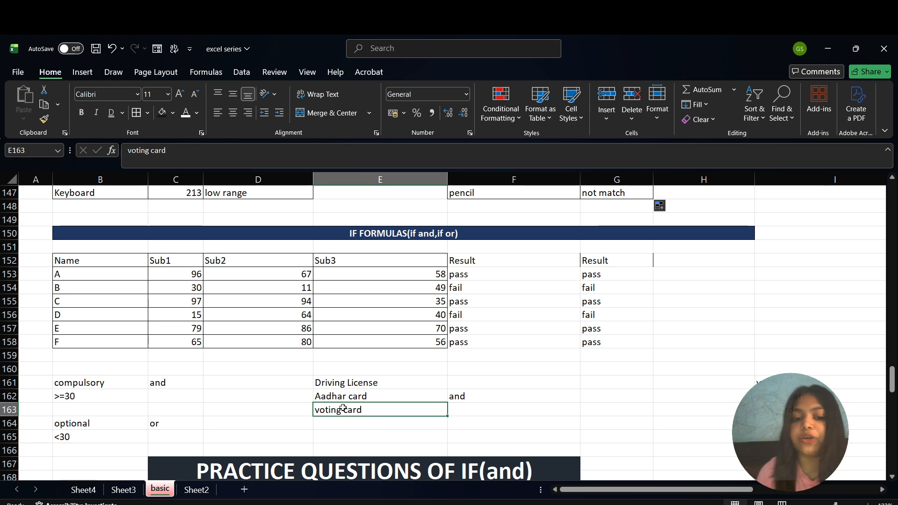
left_click(365, 396)
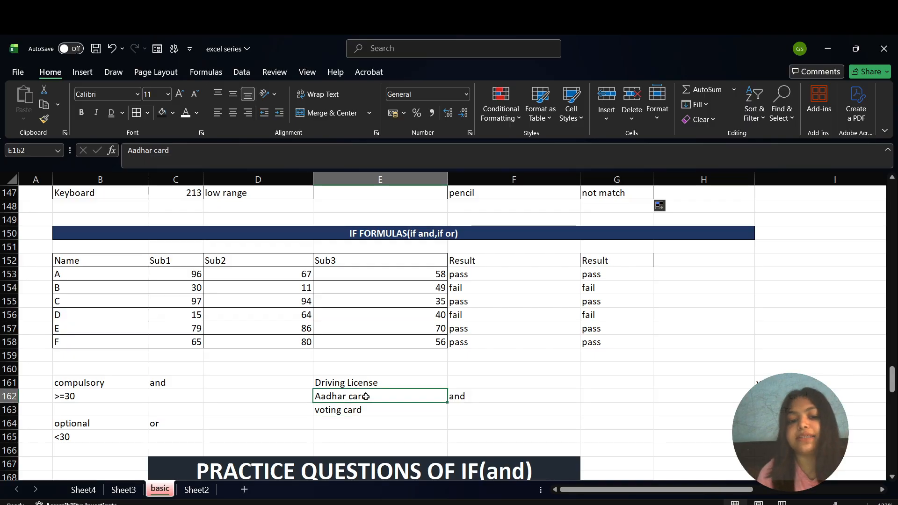
left_click(366, 409)
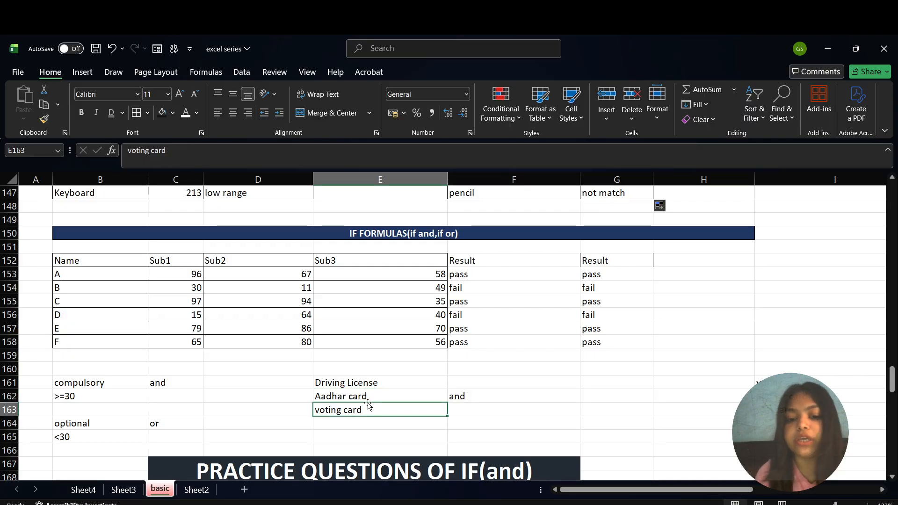
- Examine the OR example in column I listing voting card, aadhar card and pan card
scroll(453, 389, "right", 5)
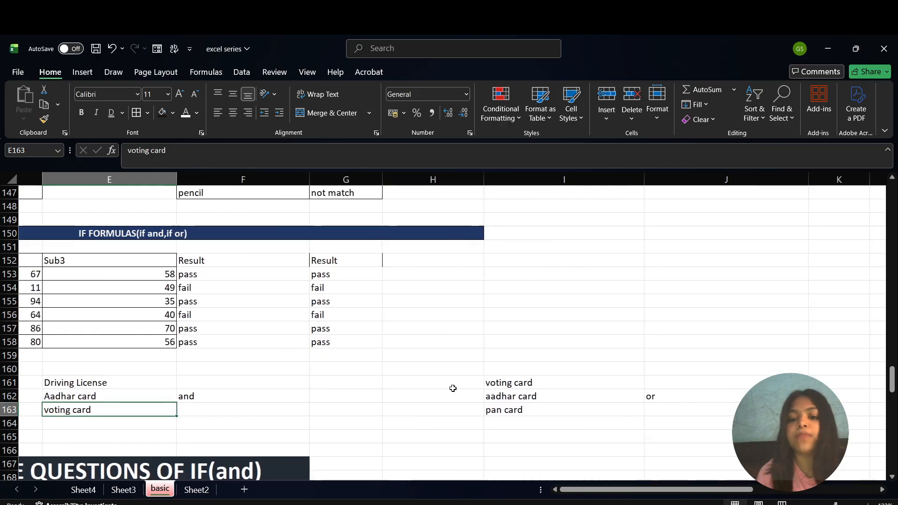
left_click(510, 383)
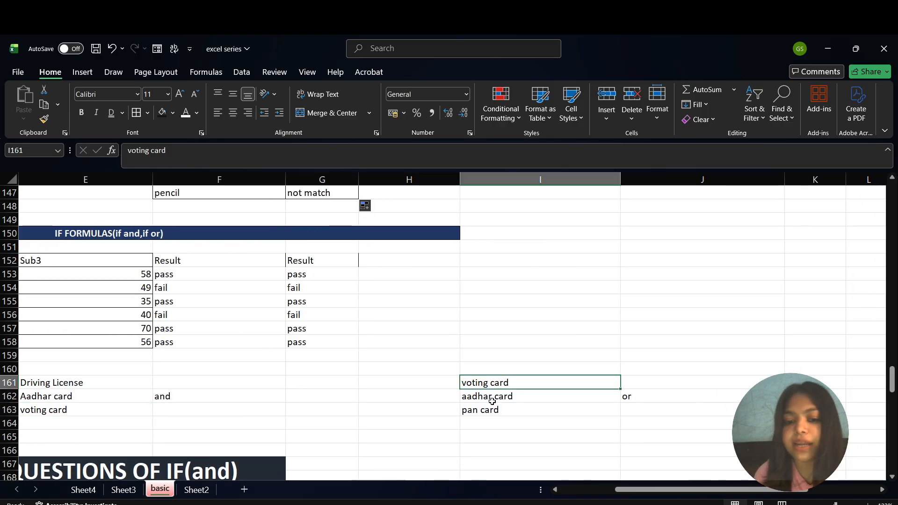
left_click(501, 397)
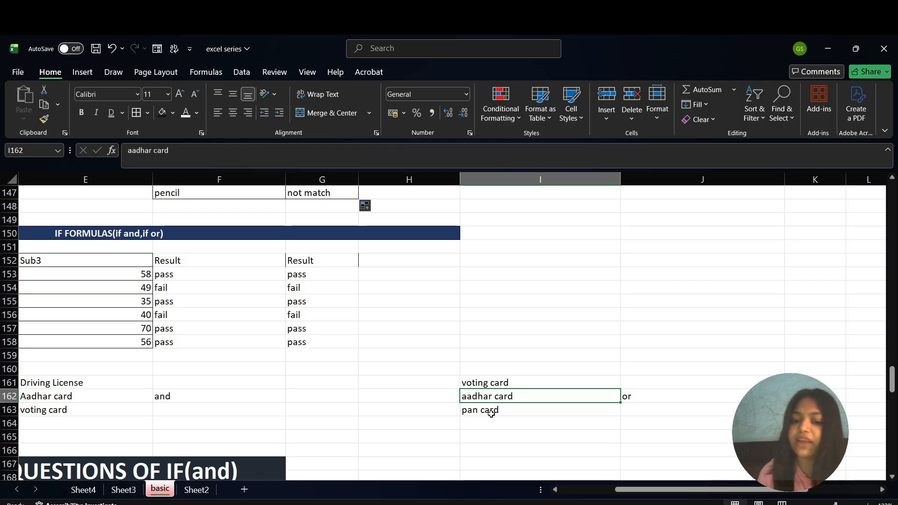
left_click(491, 413)
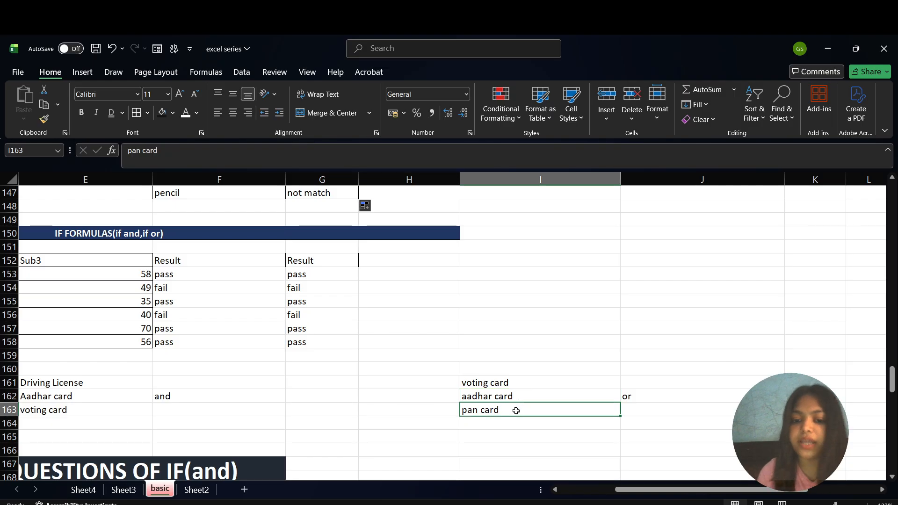
left_click(536, 397)
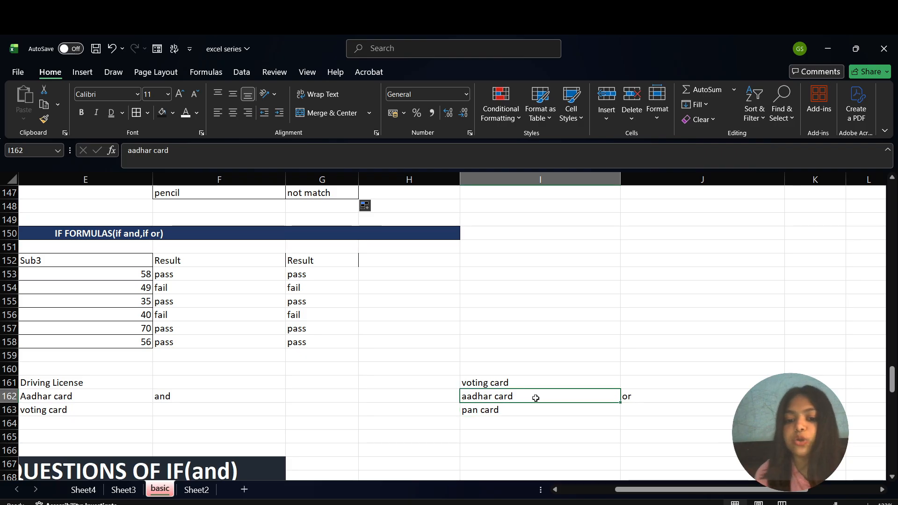
scroll(535, 398, "left", 3)
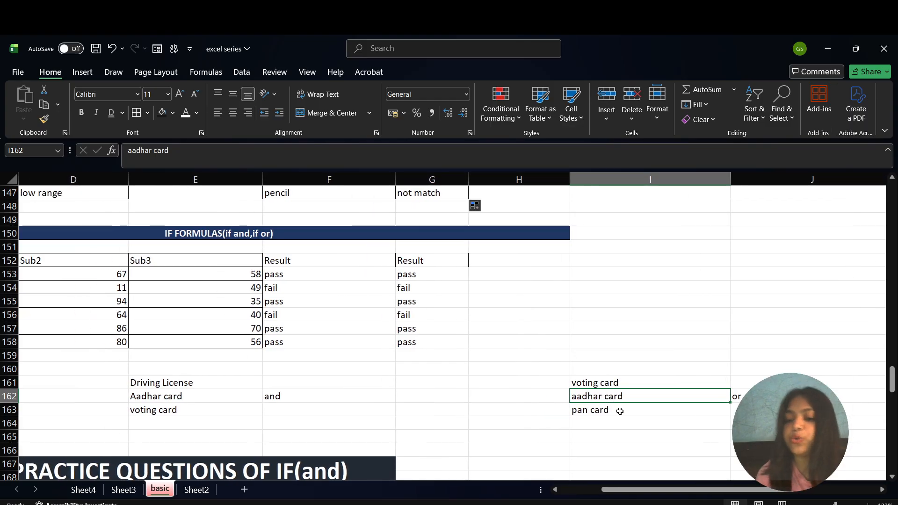
scroll(619, 411, "left", 4)
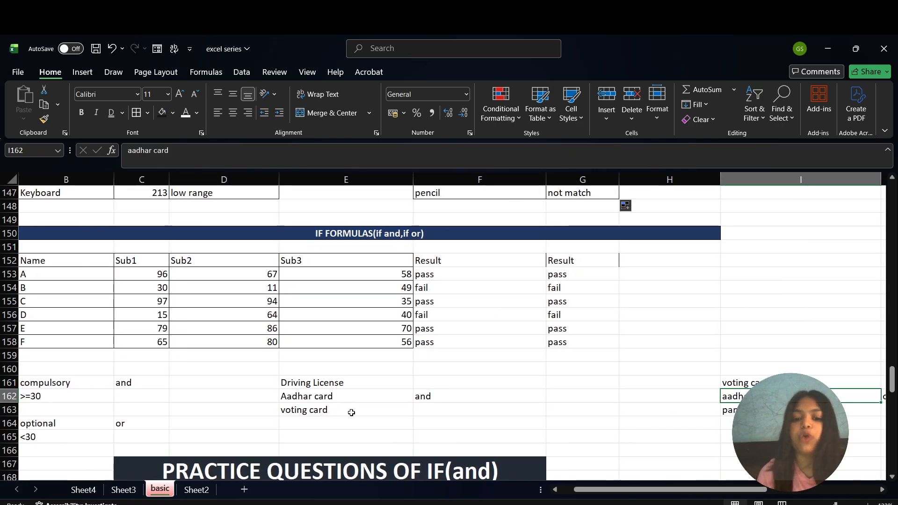
scroll(351, 412, "left", 2)
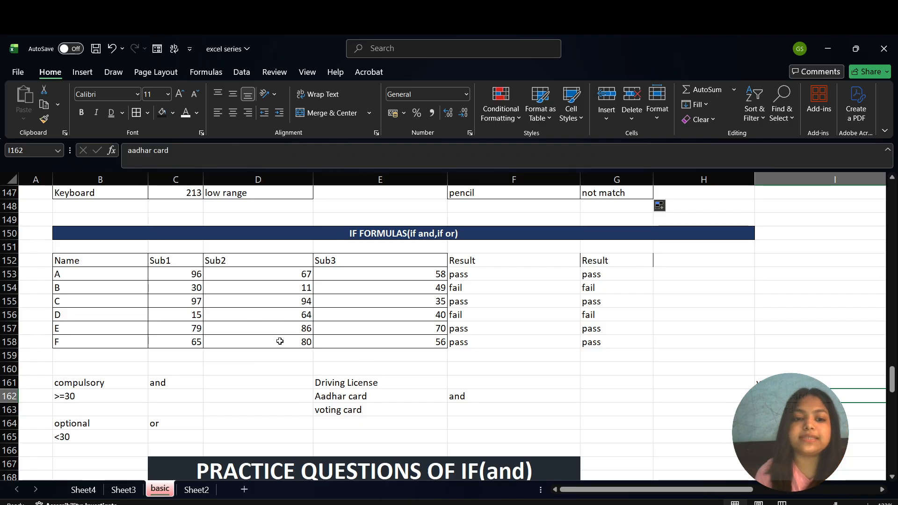
- Erase the existing IF(AND) formula from F153, the first cell of the first Result column
double_click(495, 274)
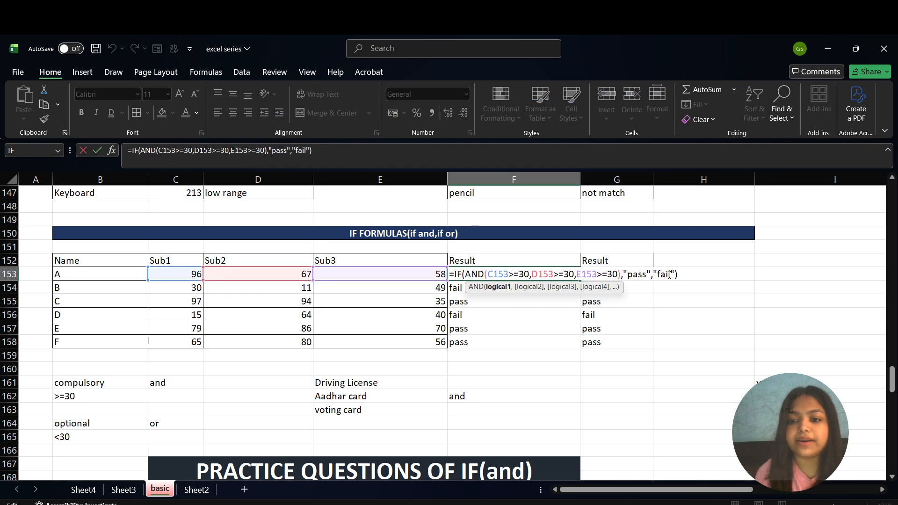
left_click(684, 274)
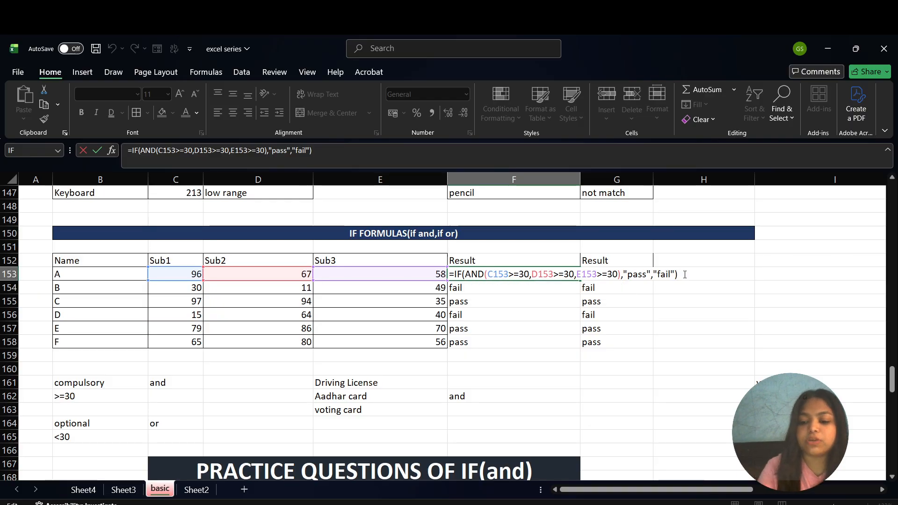
key("Left")
key("BackSpace")
key("BackSpace")
key("BackSpace")
key("BackSpace")
key("BackSpace")
key("BackSpace")
key("BackSpace")
key("BackSpace")
key("BackSpace")
key("BackSpace")
key("BackSpace")
key("BackSpace")
key("BackSpace")
key("BackSpace")
key("BackSpace")
key("BackSpace")
key("BackSpace")
key("BackSpace")
key("BackSpace")
key("BackSpace")
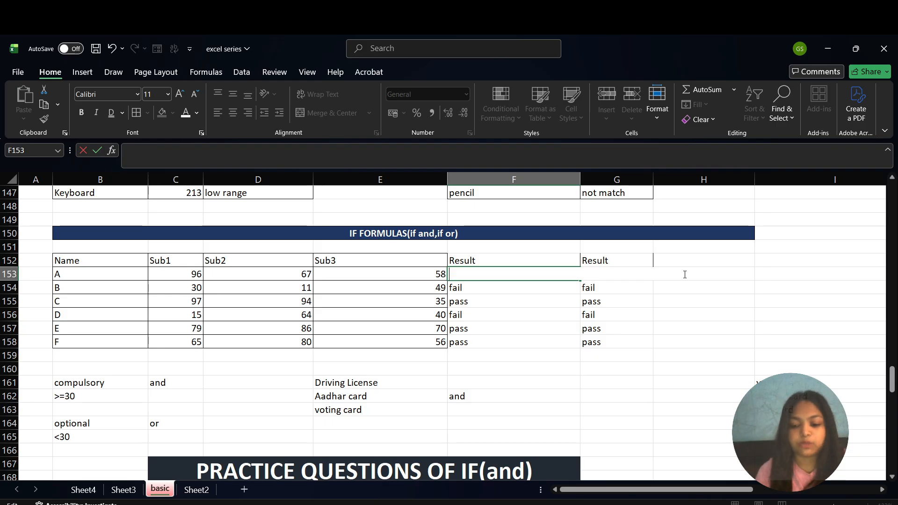
left_click(490, 303)
- Clear the remaining results in the first Result column, covering F153 through F158
key("Up")
key("Up")
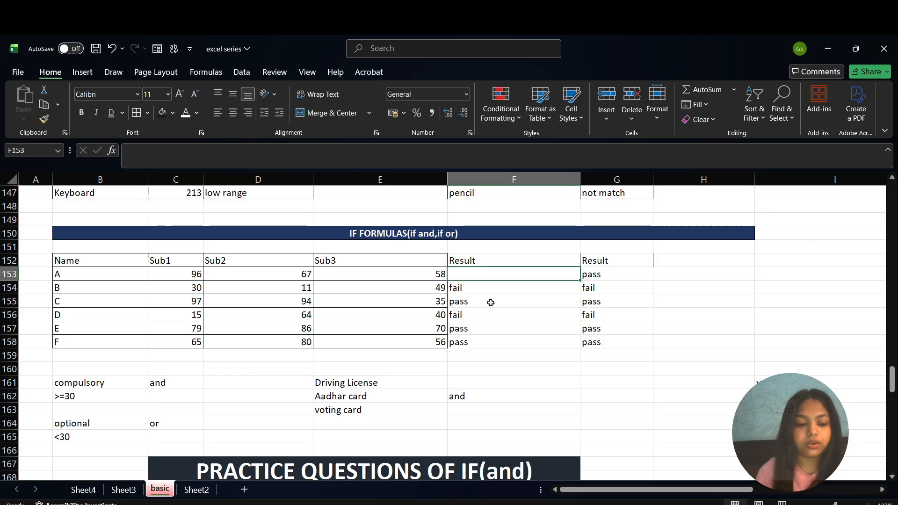
key("shift+Down")
key("shift+Down")
key("shift+Down")
key("shift+Down")
key("shift+Down")
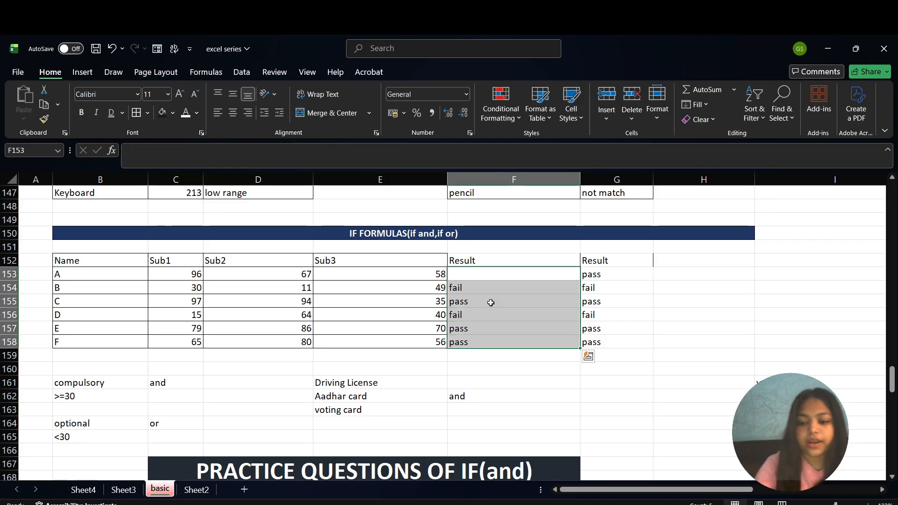
key("Delete")
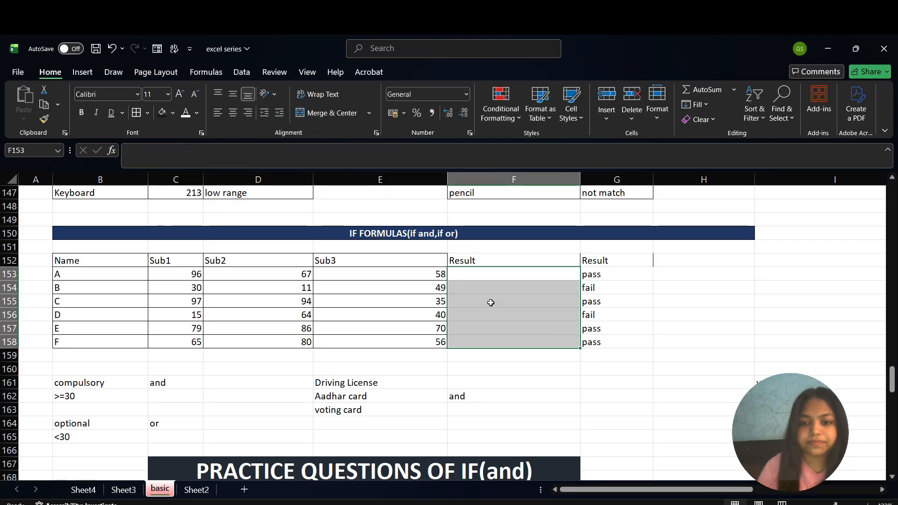
- Start an IF formula with a nested AND in F153, using C153>=30 as its first condition
left_click(507, 262)
left_click(475, 275)
type("=")
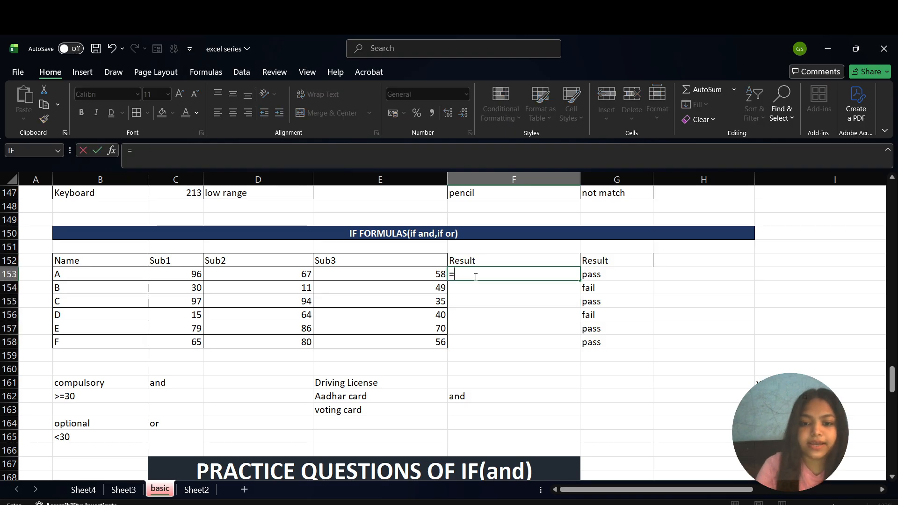
type("if")
key("Tab")
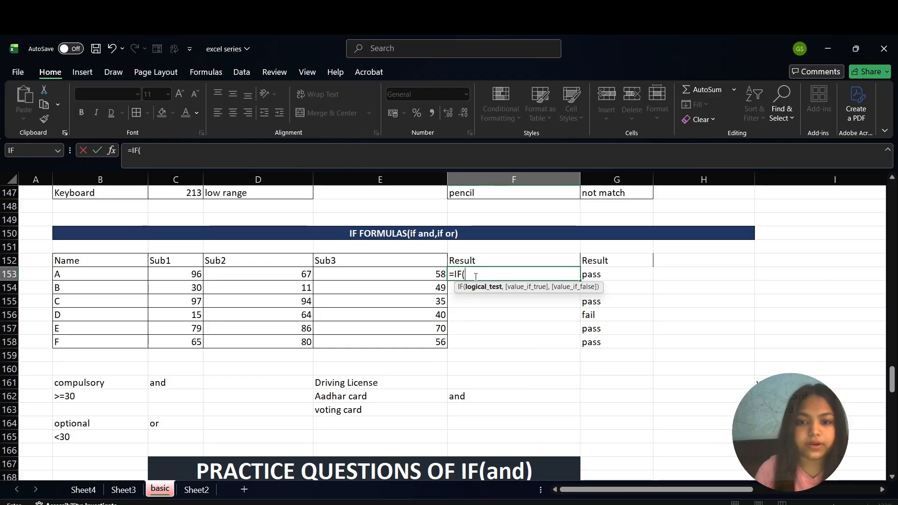
type("and")
key("Tab")
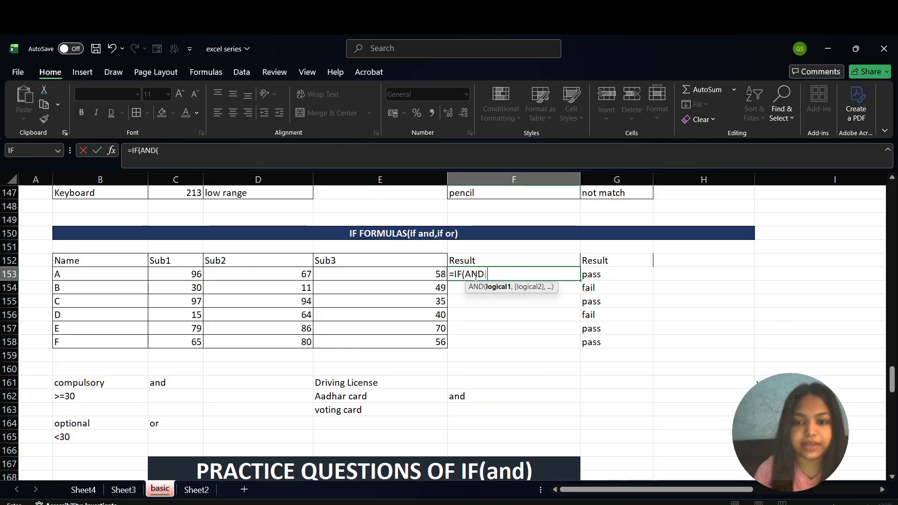
left_click(175, 272)
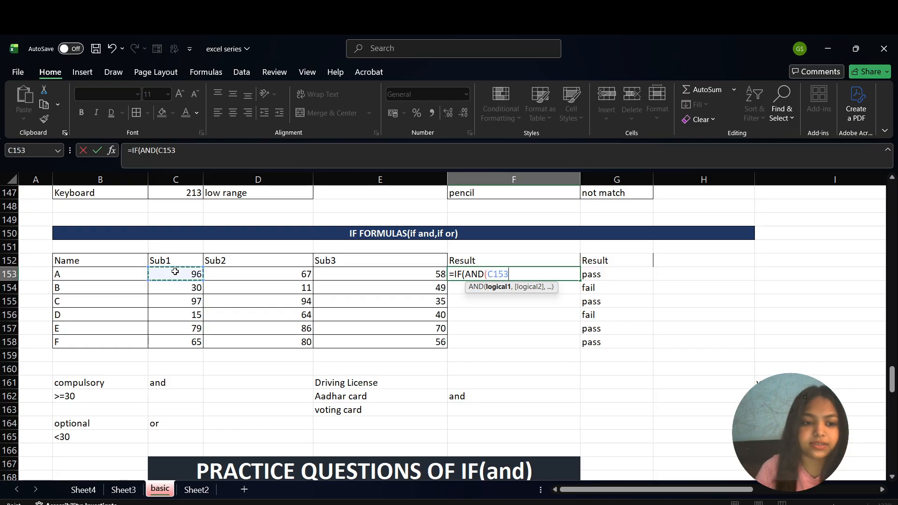
type(">=30")
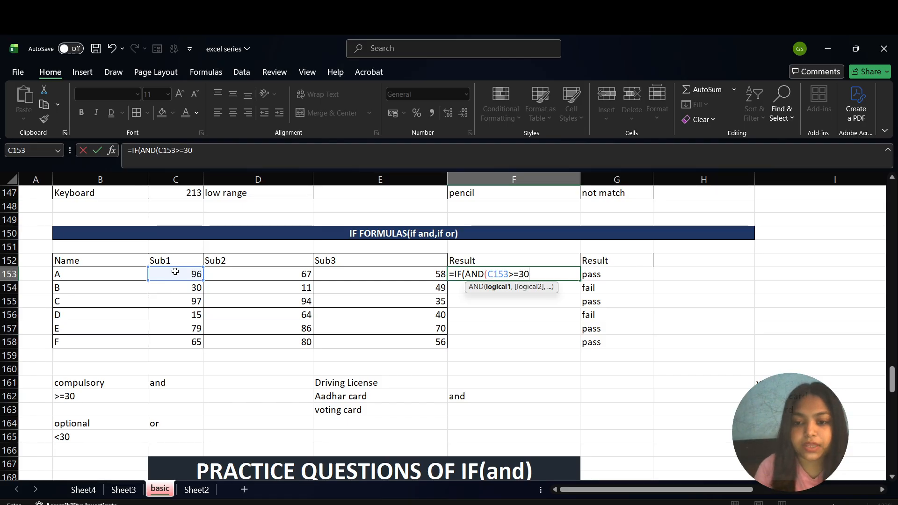
- Add D153>=30 and E153>=30 as the second and third conditions of the AND in F153's formula
type(",")
key("Left")
key("Left")
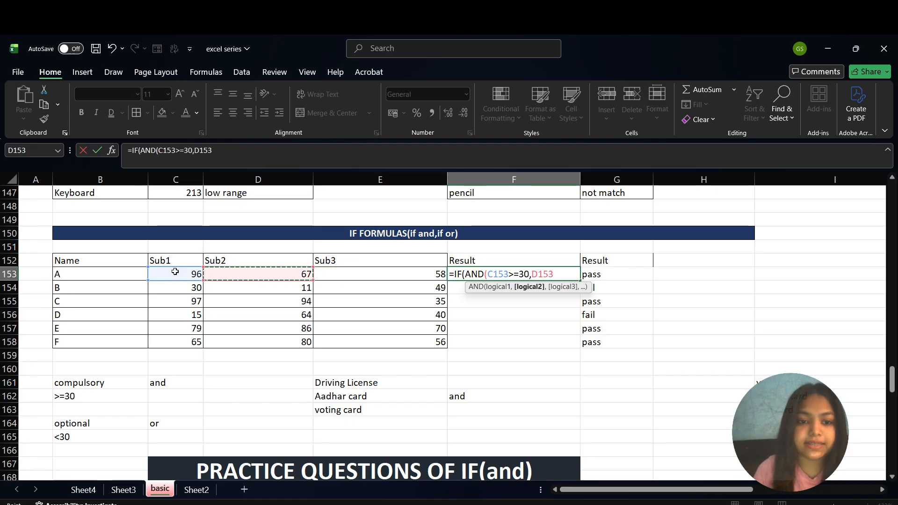
type(">=")
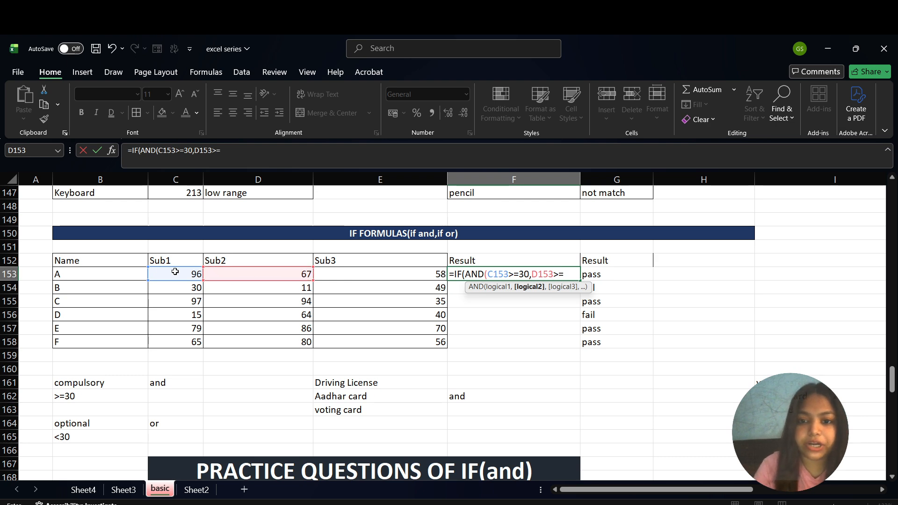
type("30")
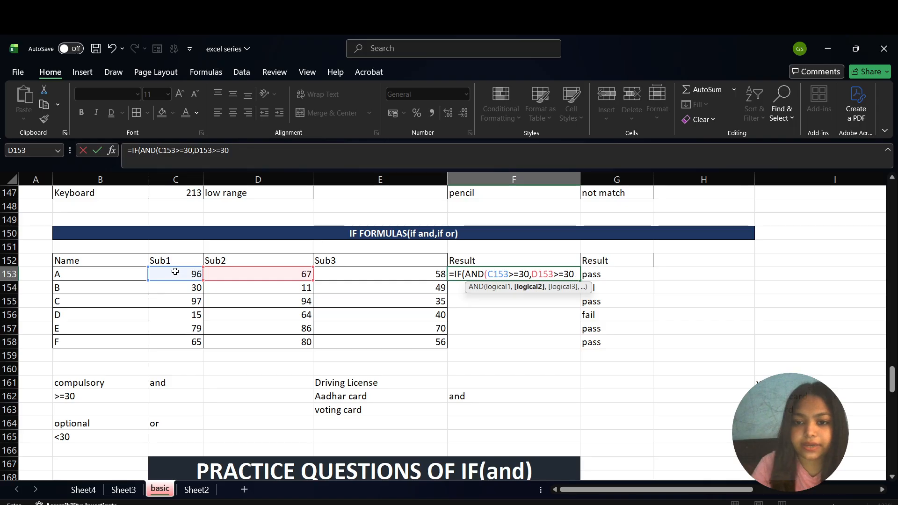
type(",")
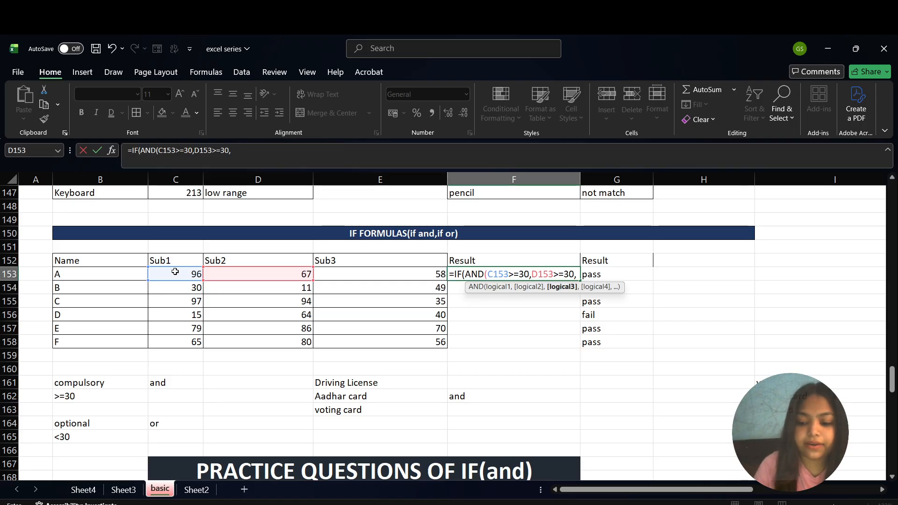
key("Left")
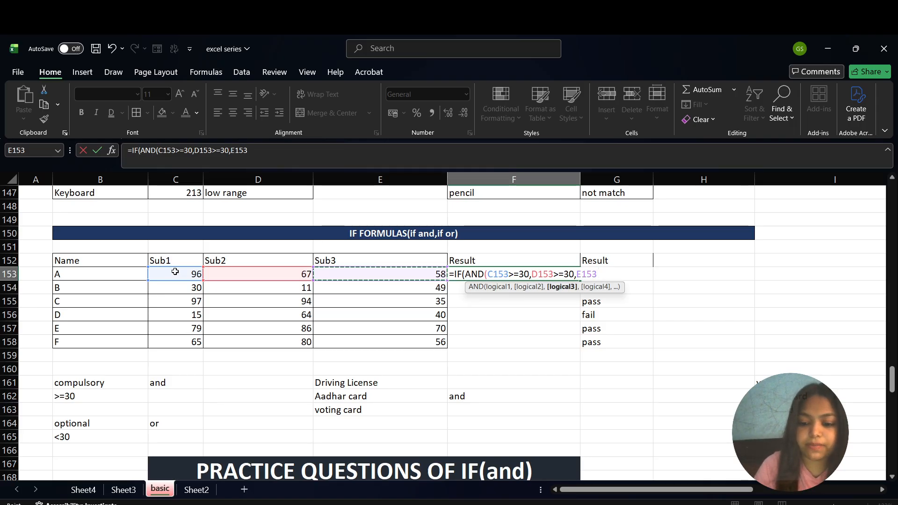
type(">=30")
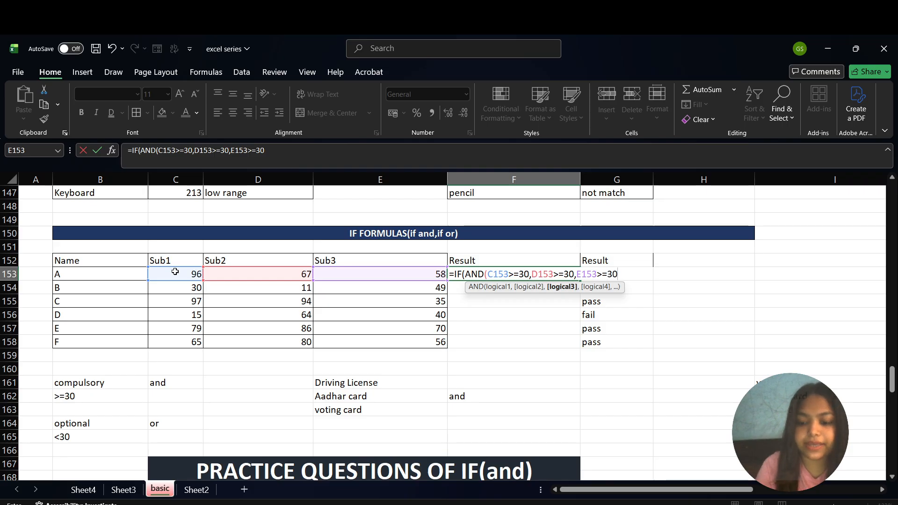
- Complete the IF(AND) formula in F153 so it returns "pass" when true and "fail" when false
type("),")
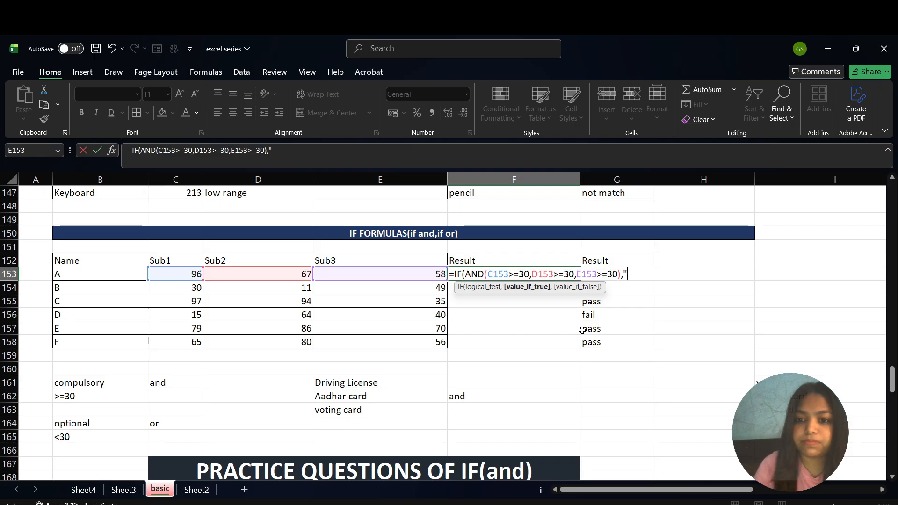
type("pass")
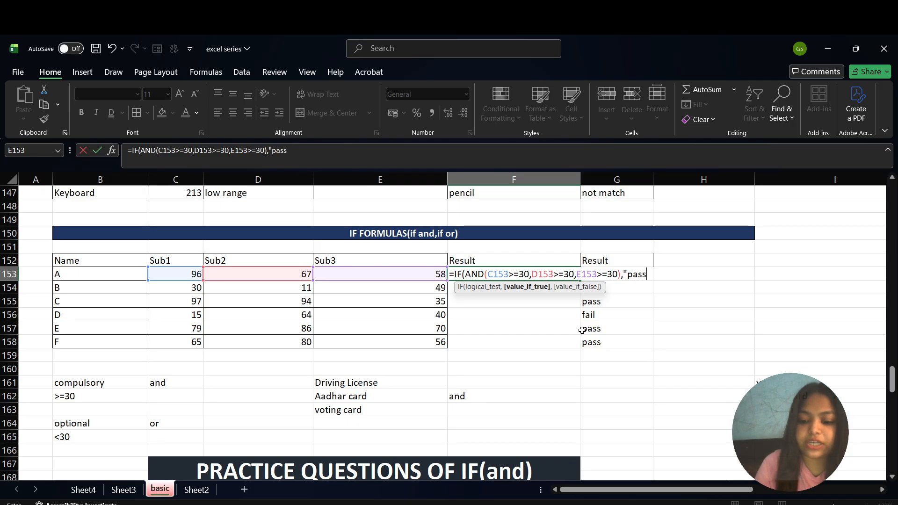
type("\",")
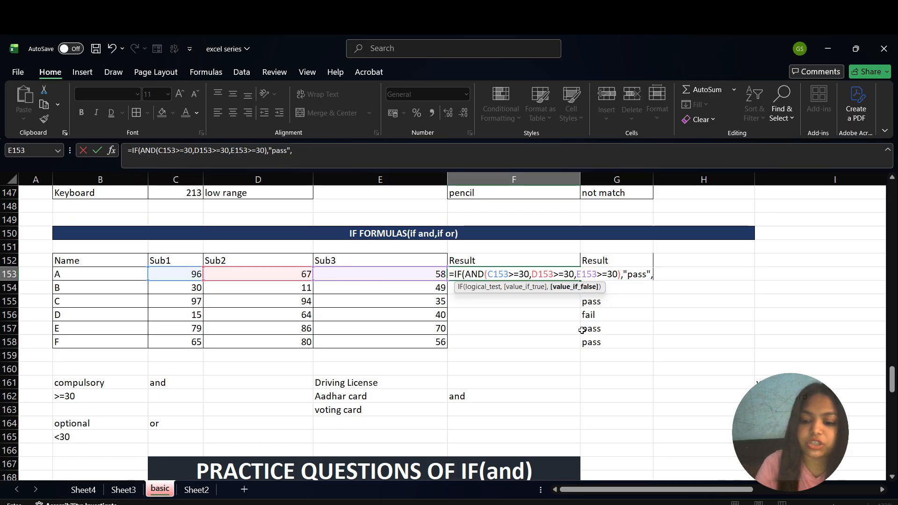
type("\"fail\")")
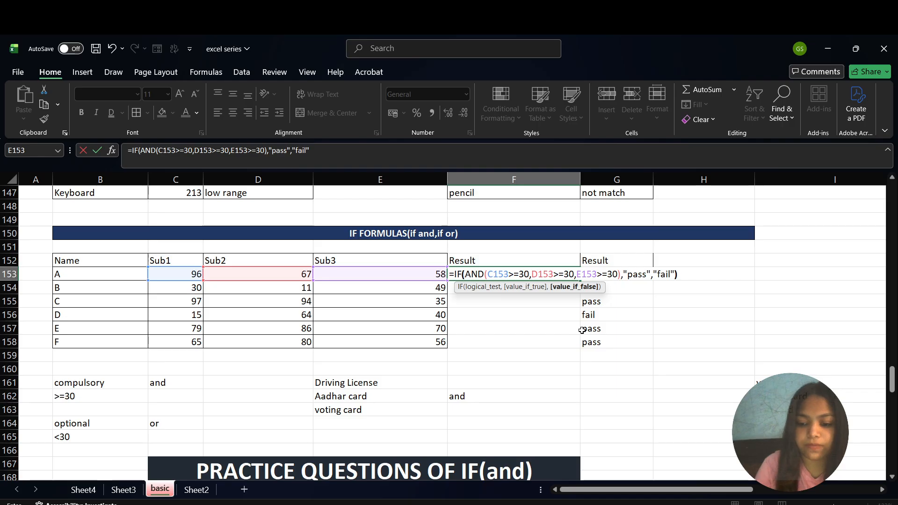
key("Return")
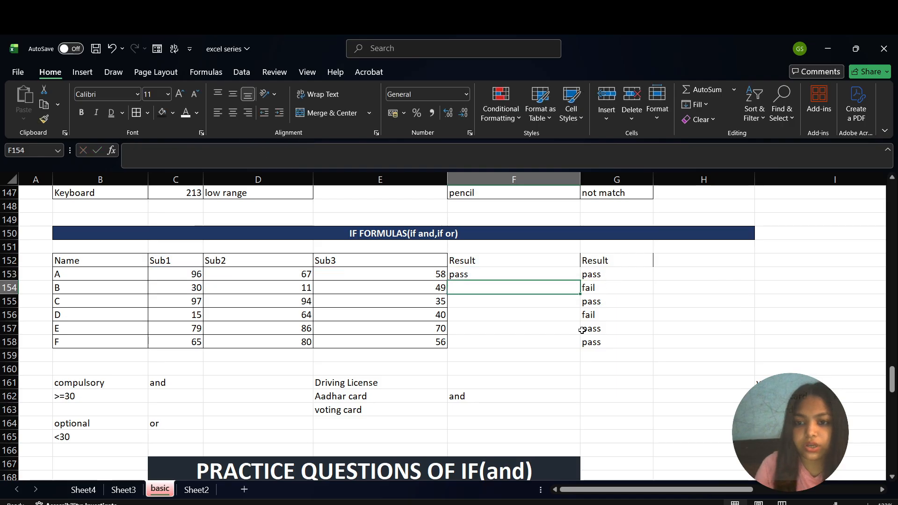
- Fill the IF(AND) formula from F153 down through F158 for the remaining students
key("Up")
key("shift+Down")
key("shift+Down")
key("shift+Down")
key("shift+Down")
key("shift+Down")
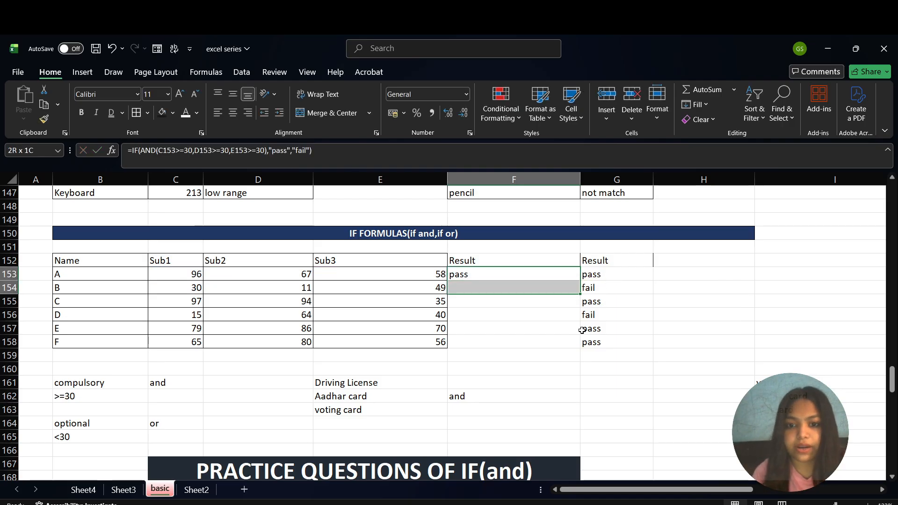
key("ctrl+d")
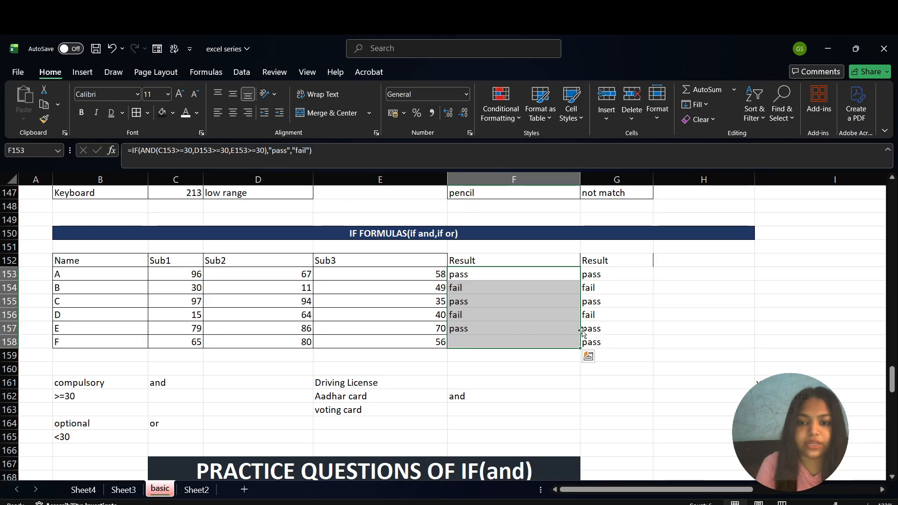
- Examine the first Result column's formulas for students A and B against student B's three subject marks
left_click(517, 357)
left_click(476, 271)
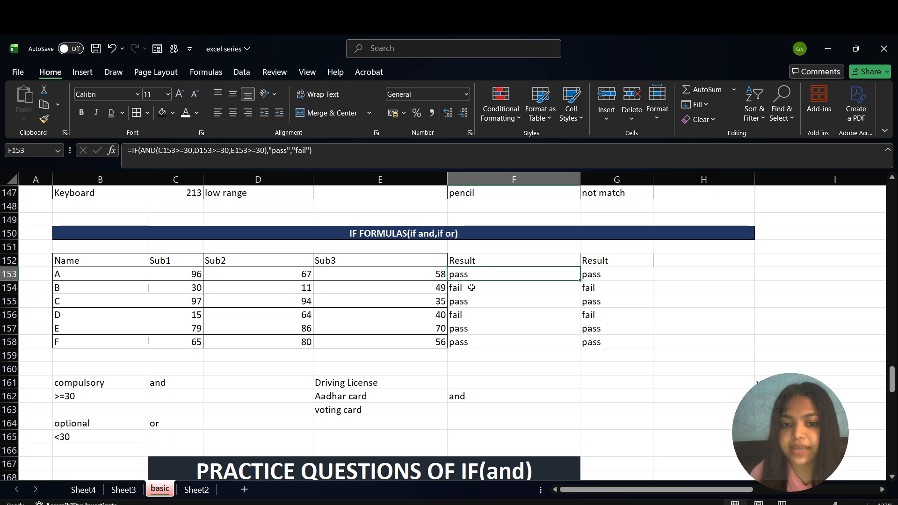
left_click(471, 287)
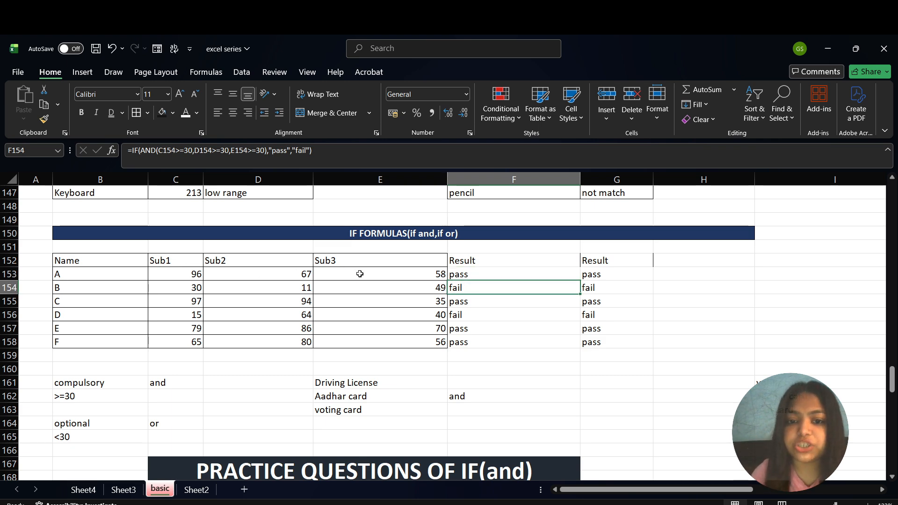
left_click(457, 274)
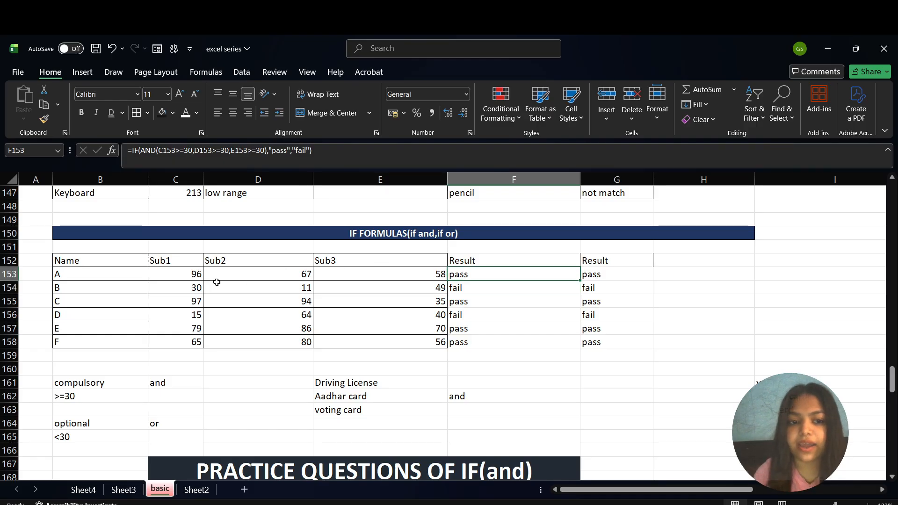
left_click(200, 289)
left_click(281, 290)
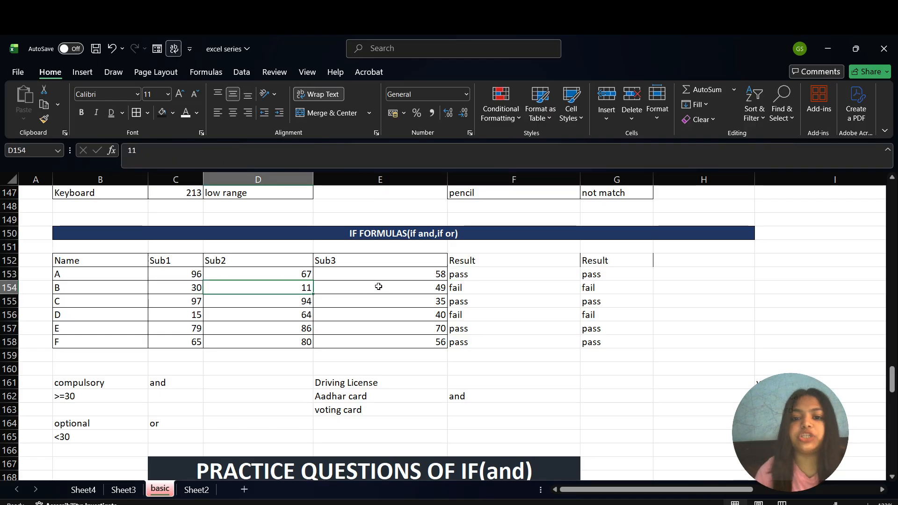
left_click(393, 288)
left_click(477, 287)
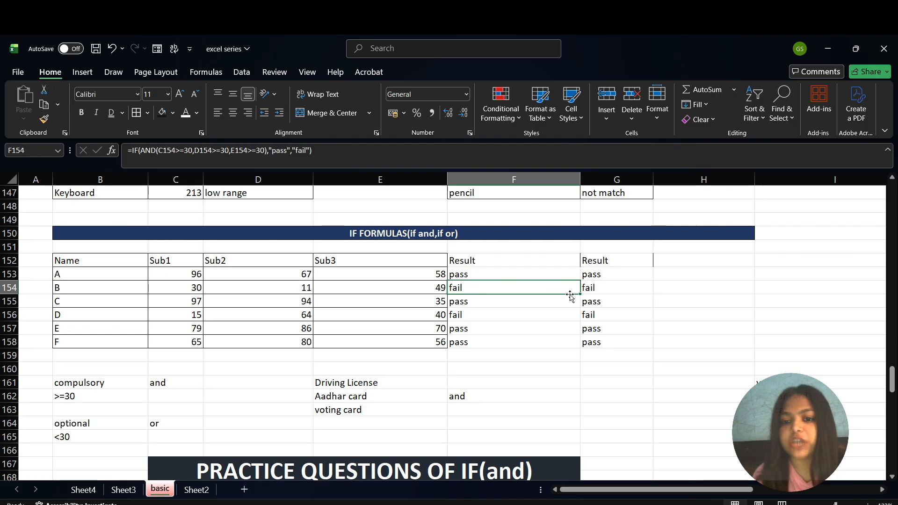
- Clear the existing IF(OR) results in the second Result column, G153 through G158
left_click(611, 280)
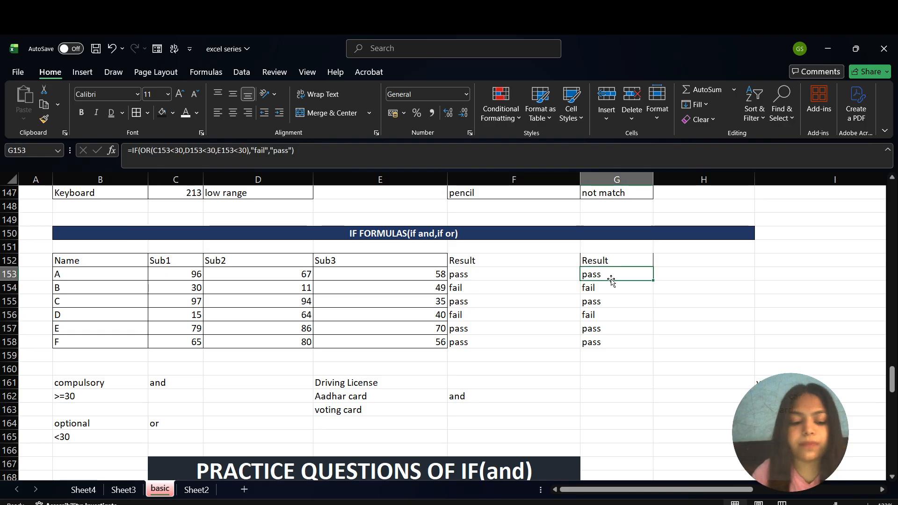
key("shift+Down")
key("shift+Down")
key("shift+Down")
key("shift+Down")
key("shift+Down")
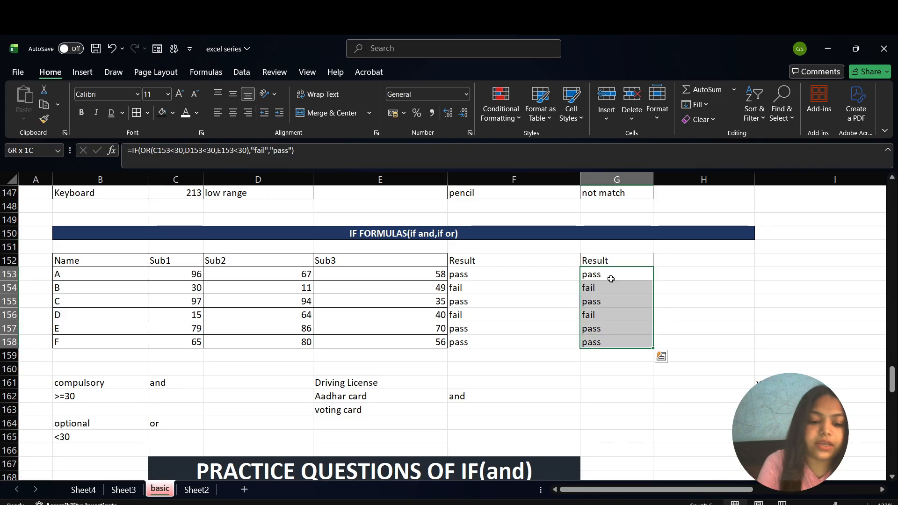
key("Delete")
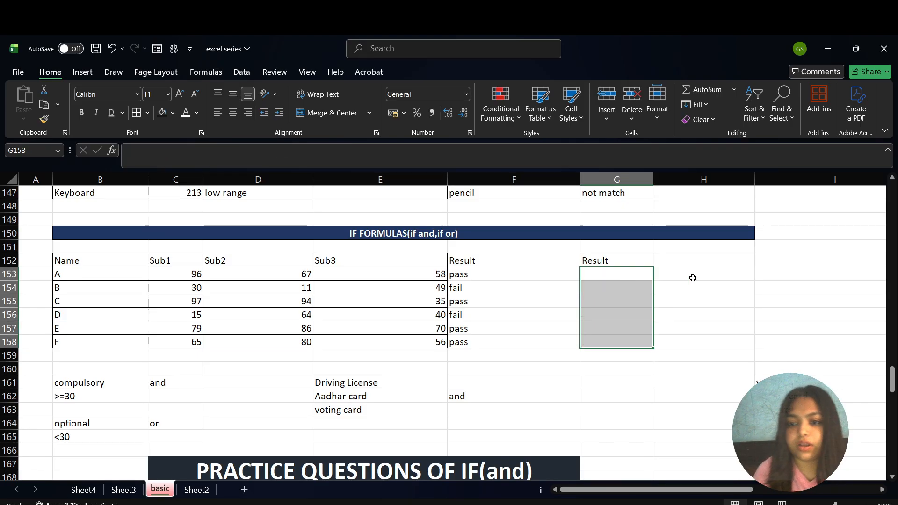
- Start an IF formula with a nested OR in G153, using C153<30 as its first condition
key("Right")
left_click(609, 274)
type("=")
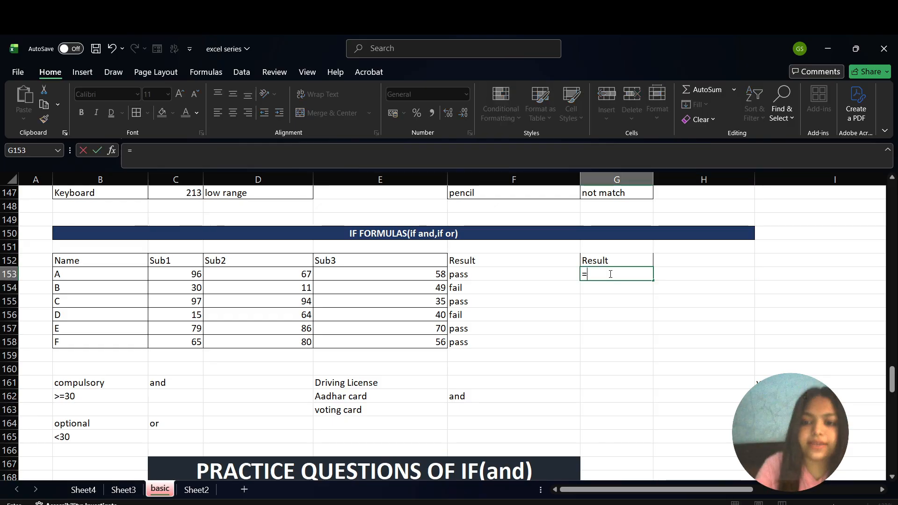
type("if")
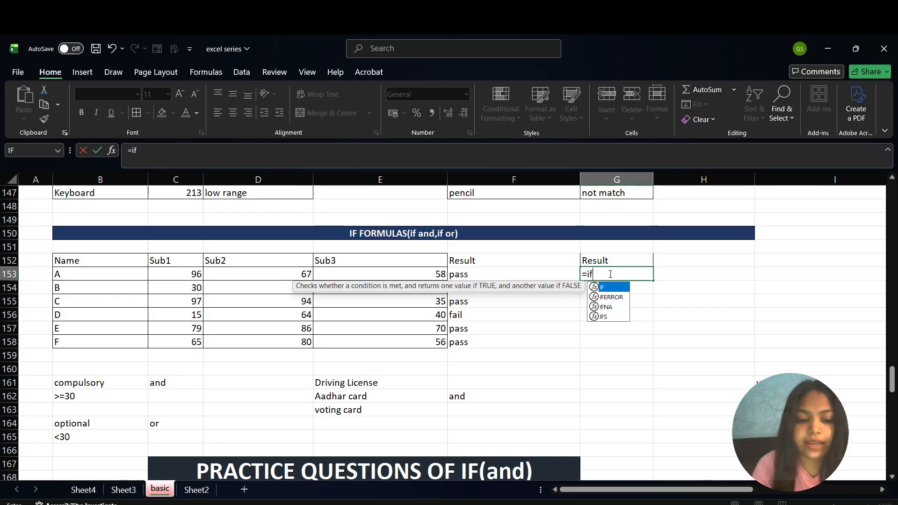
key("Tab")
type("or")
key("Tab")
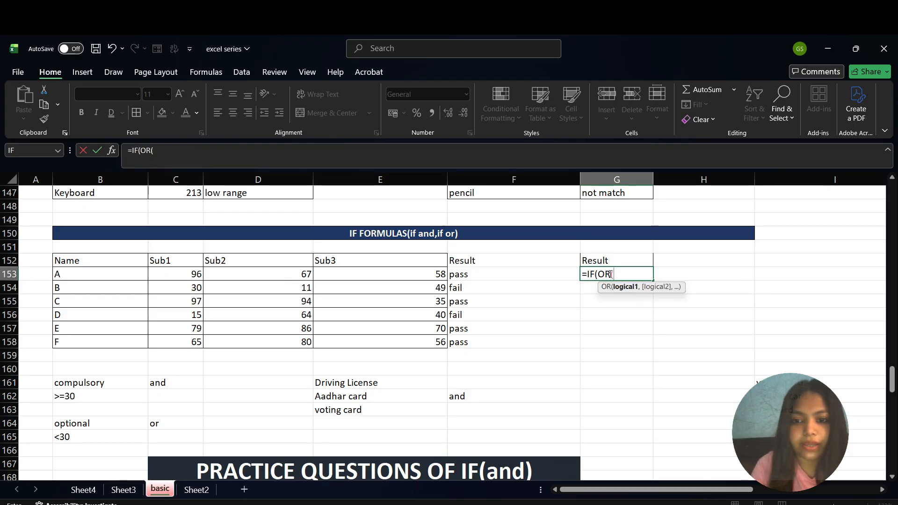
left_click(191, 275)
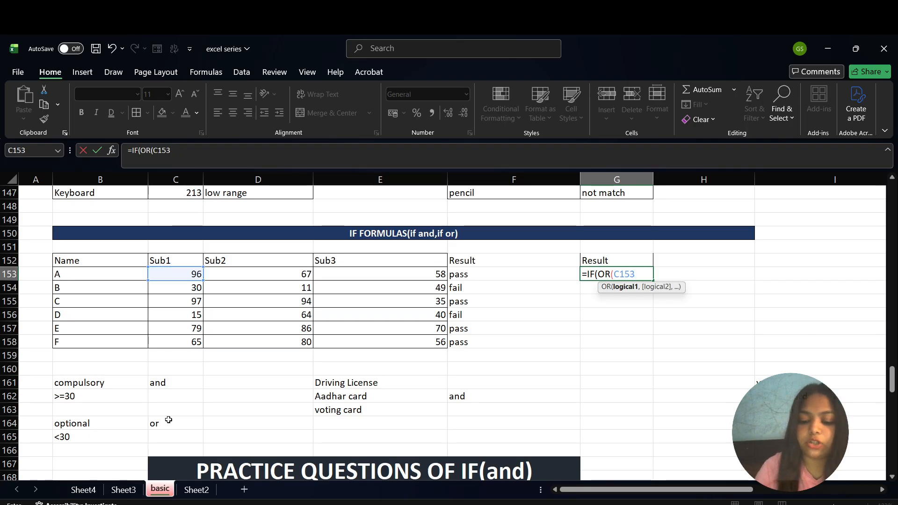
type("<30")
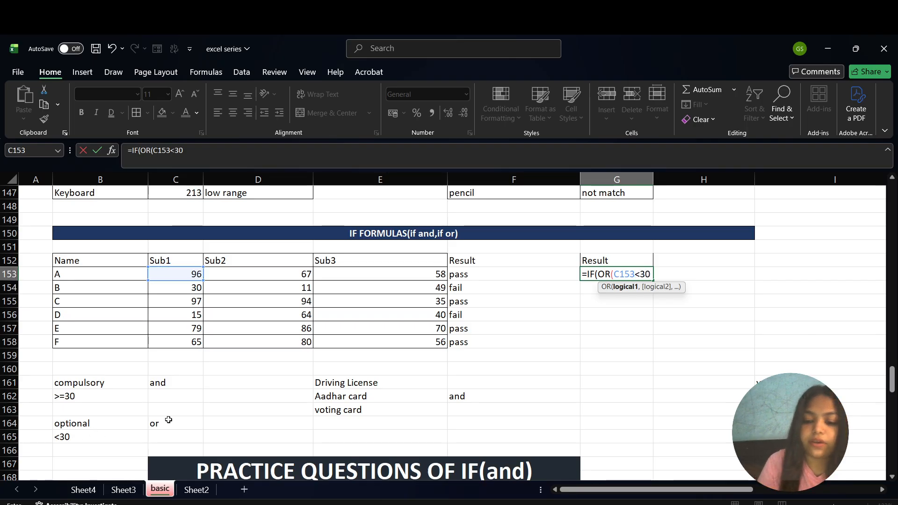
- Add D153<30 and E153<30 as the second and third conditions of the OR in G153's formula
type(",")
key("Left")
key("Left")
key("Left")
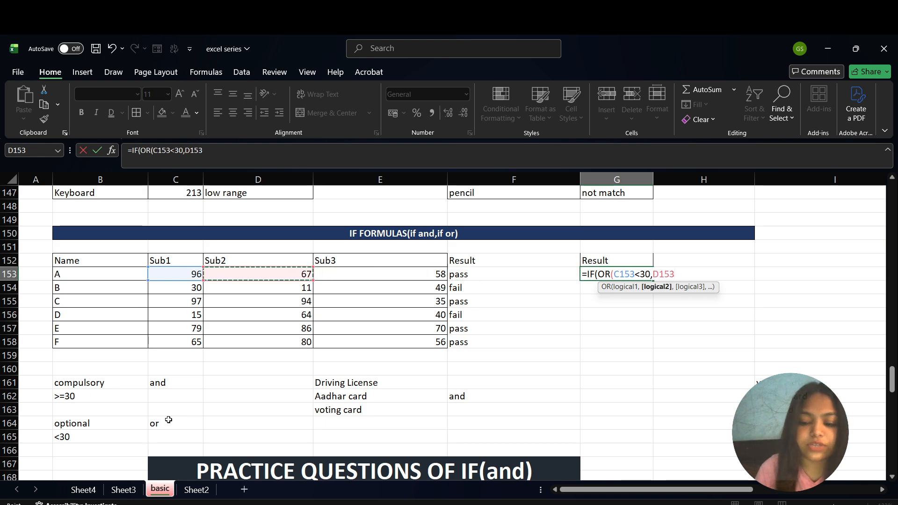
type("<30,")
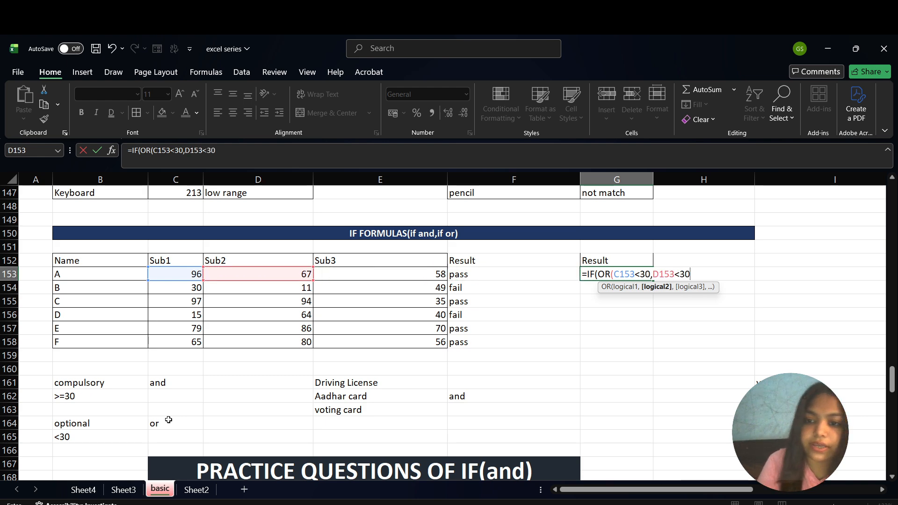
key("Left")
key("Left")
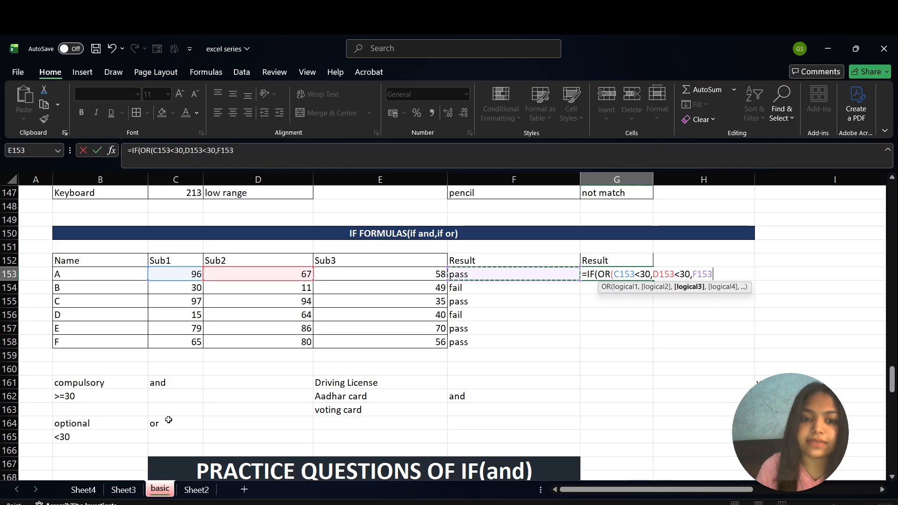
type("<")
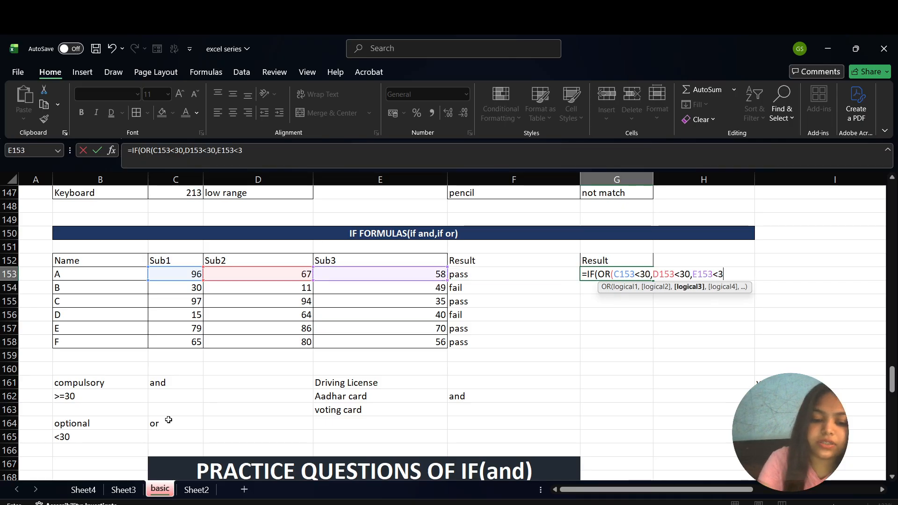
type("309")
key("BackSpace")
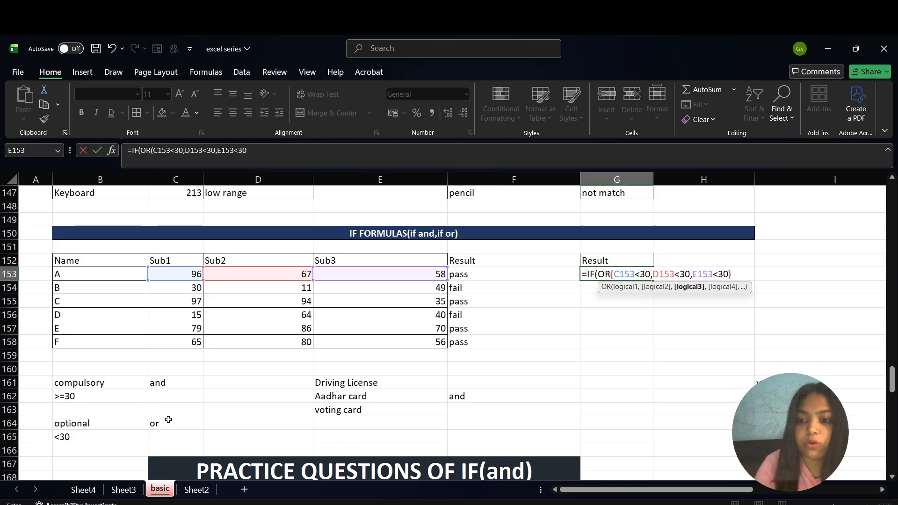
- Complete the IF(OR) formula in G153 so it returns "fail" when true and "pass" when false
type("),\"fail")
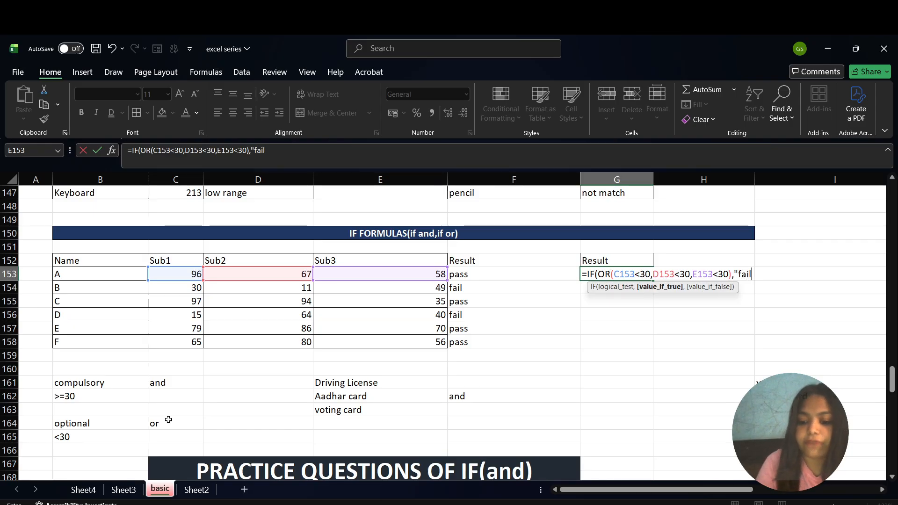
type("\",\"")
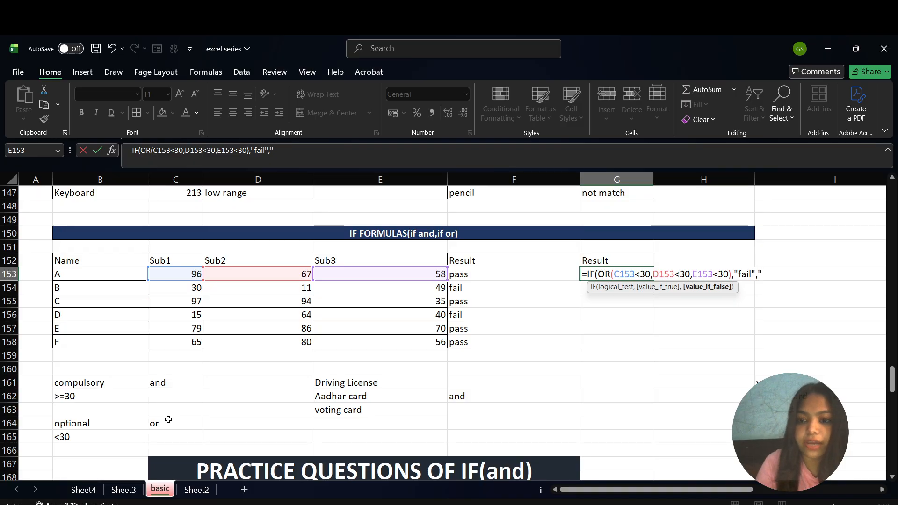
type("pass\"")
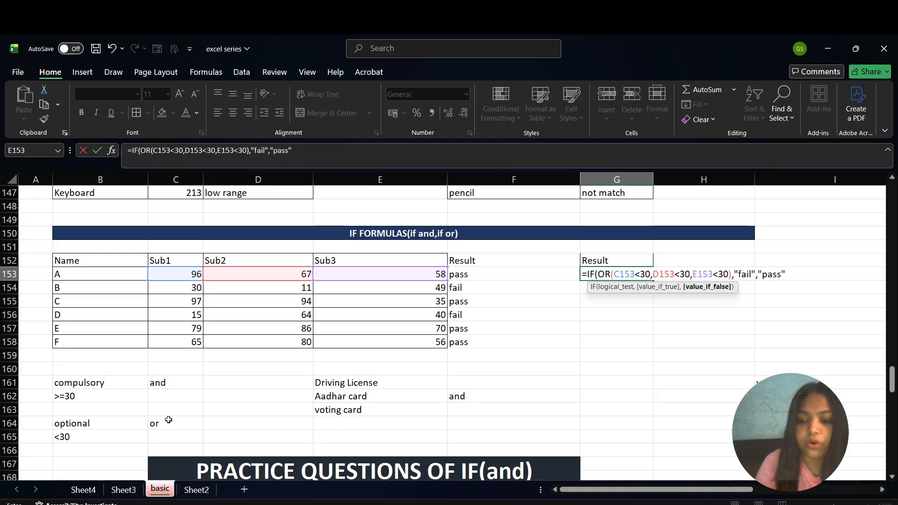
type(")")
key("Return")
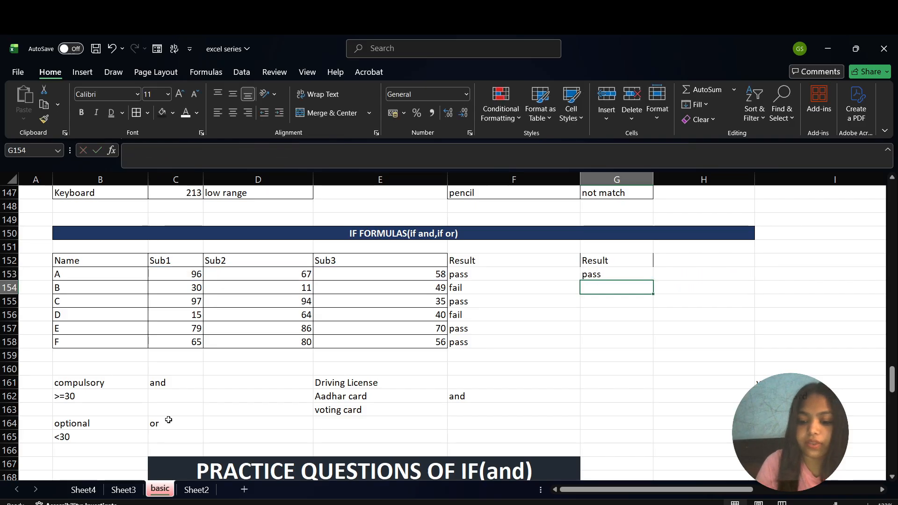
- Fill the IF(OR) formula from G153 down through G158 in the second Result column
key("Up")
key("shift+Down")
key("shift+Down")
key("shift+Down")
key("shift+Down")
key("shift+Down")
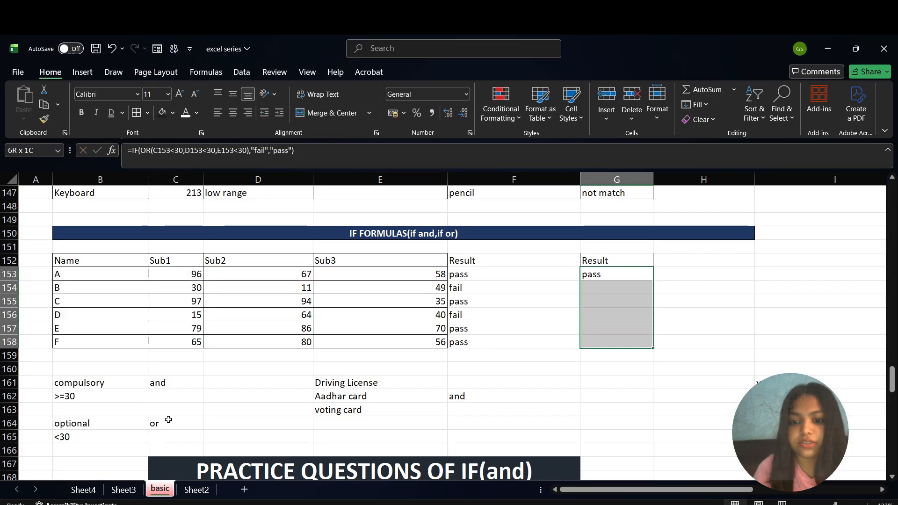
key("ctrl+d")
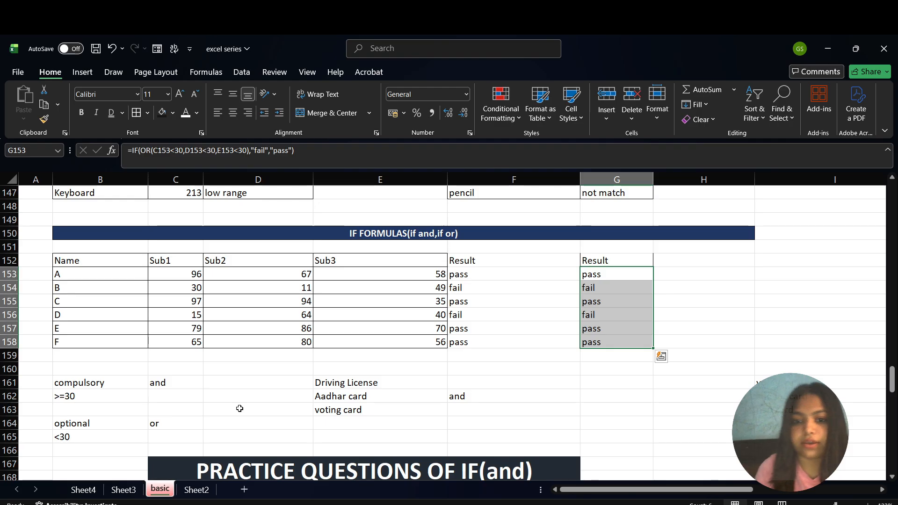
- Add borders around all cells of the two Result columns, F152 through G158
left_click(510, 260)
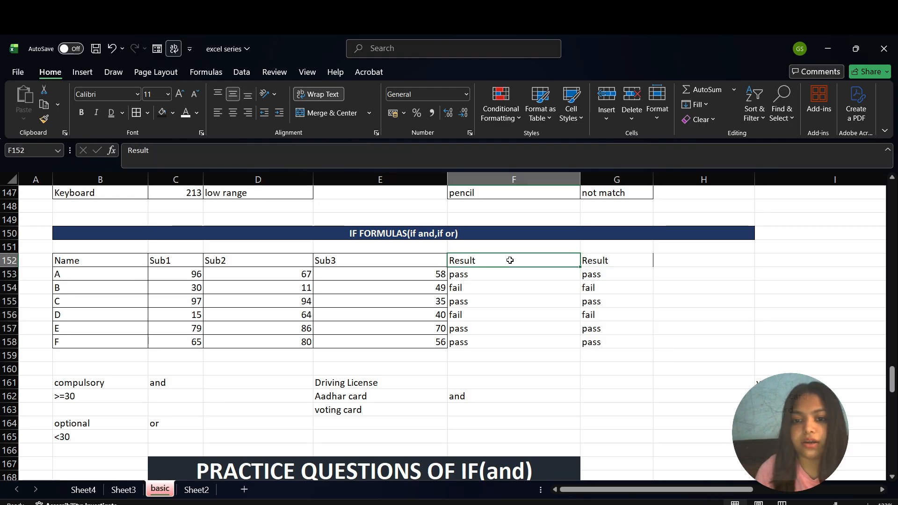
left_click(530, 283)
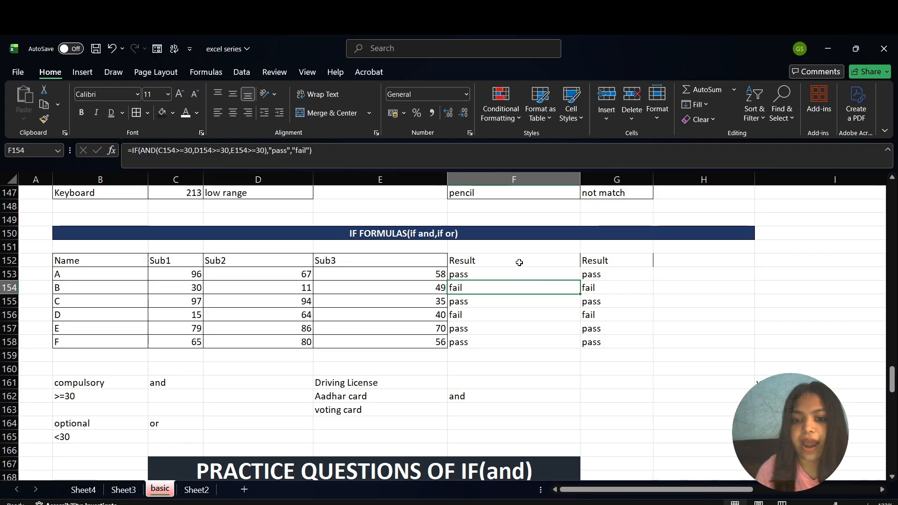
left_click(524, 262)
left_click_drag(524, 262, 595, 344)
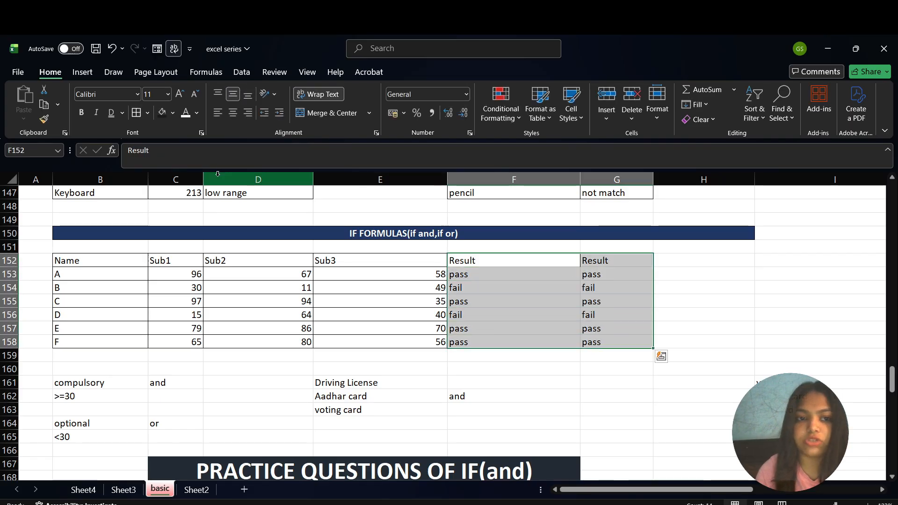
left_click(136, 113)
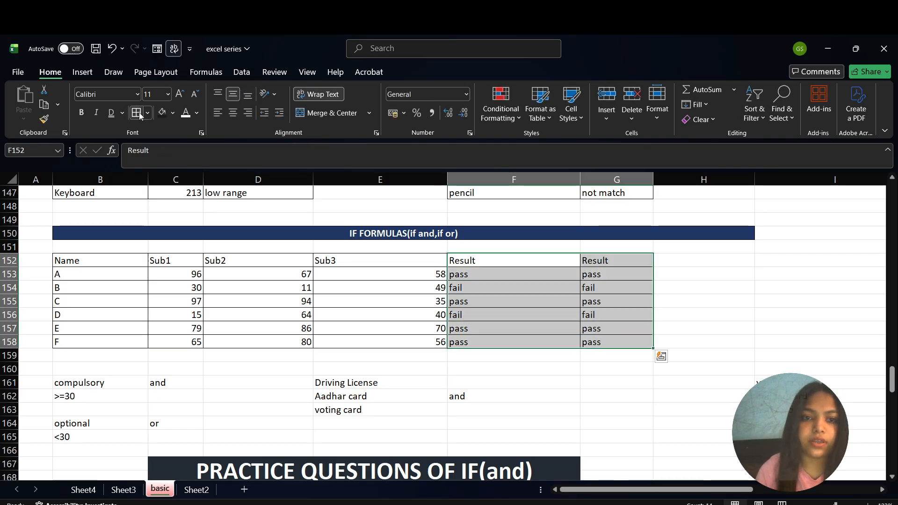
left_click(616, 376)
- Examine the headers of the Test 1 and Test 2 practice table and the existing pass/fail formula in E171
scroll(631, 382, "down", 4)
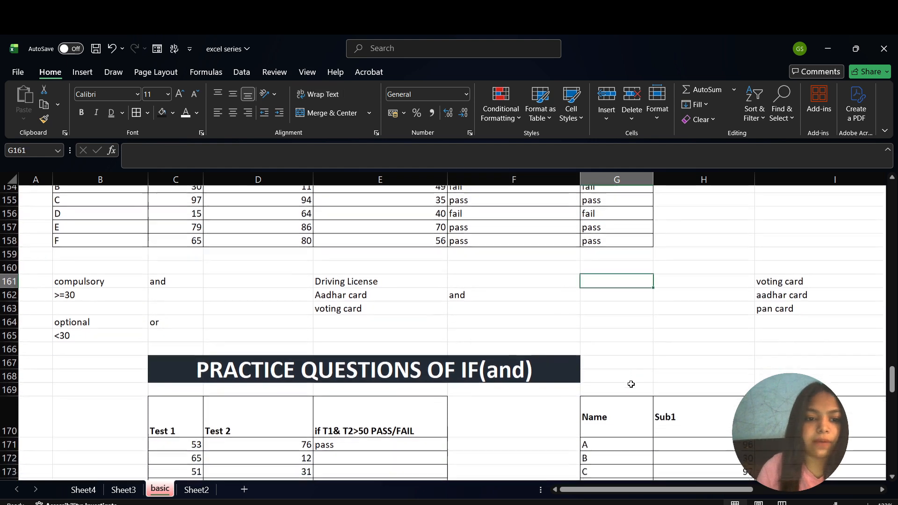
scroll(631, 384, "down", 1)
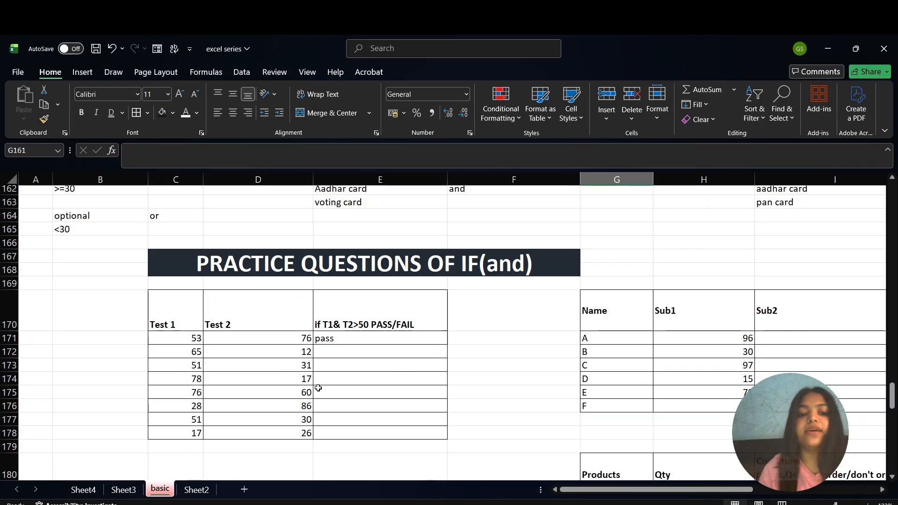
scroll(304, 388, "down", 1)
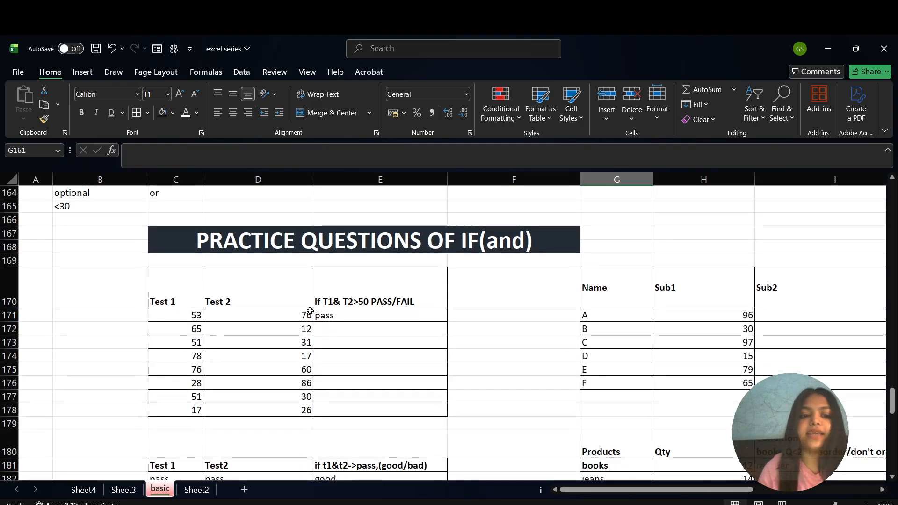
left_click(181, 301)
left_click(260, 302)
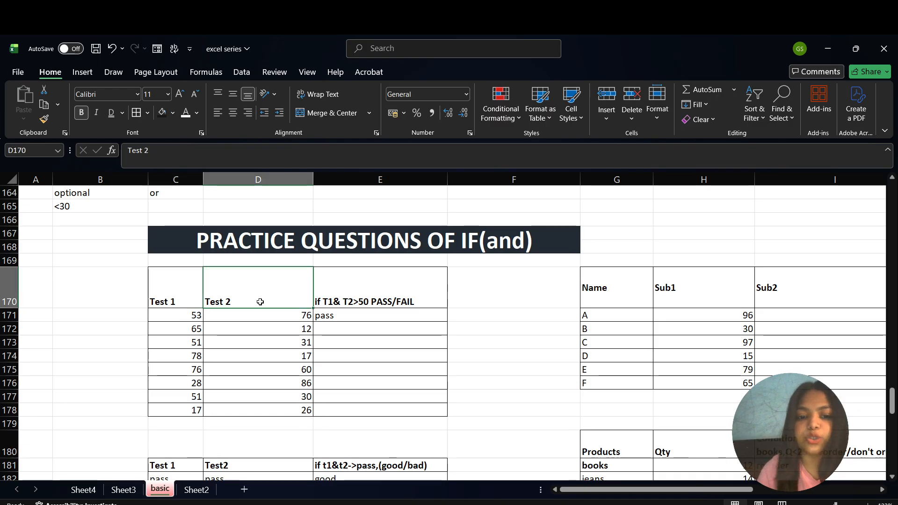
left_click(351, 299)
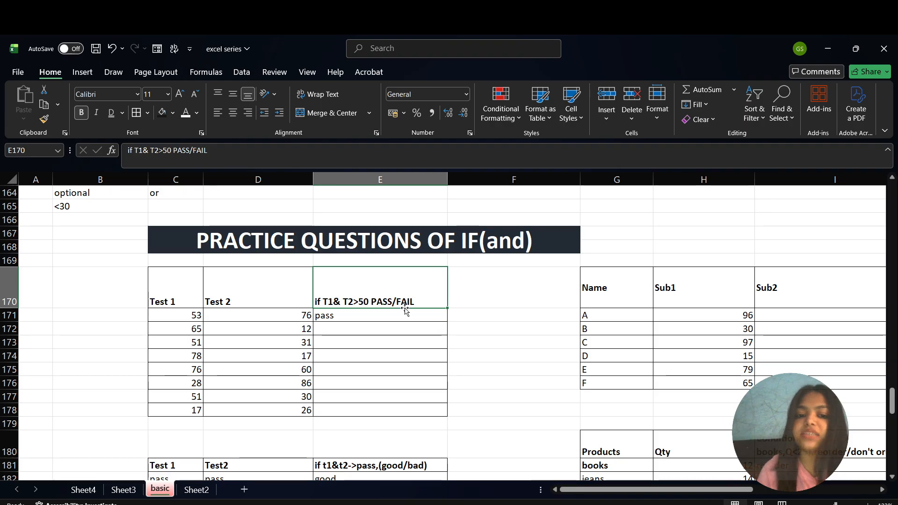
double_click(370, 321)
left_click(382, 315)
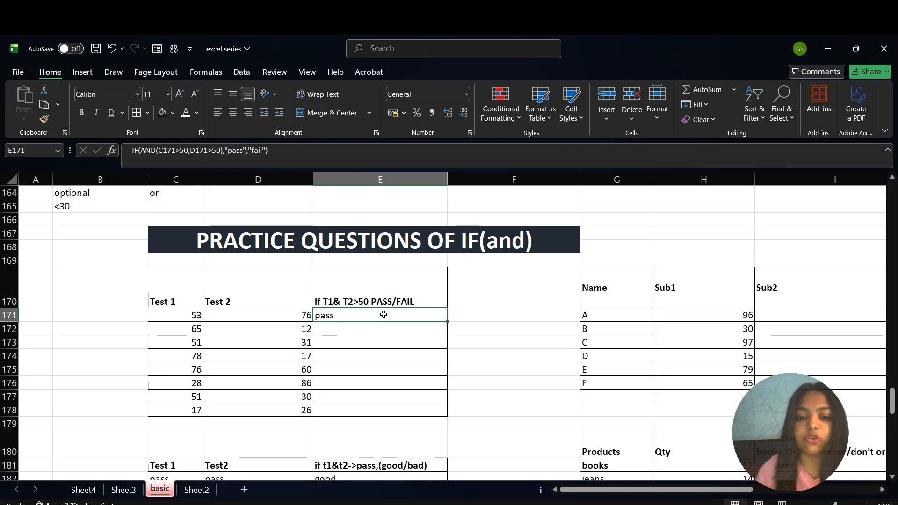
- Erase the existing formula in E171 down to its equals sign
double_click(382, 315)
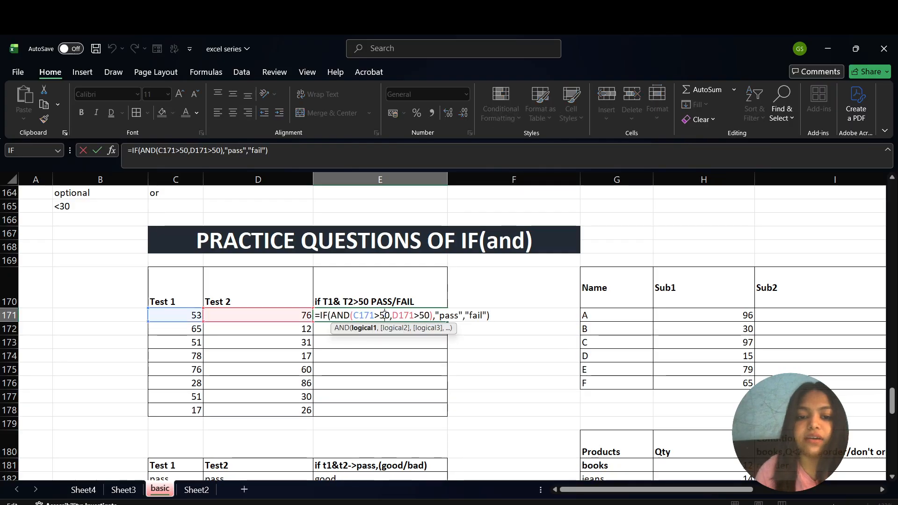
left_click(497, 317)
key("BackSpace")
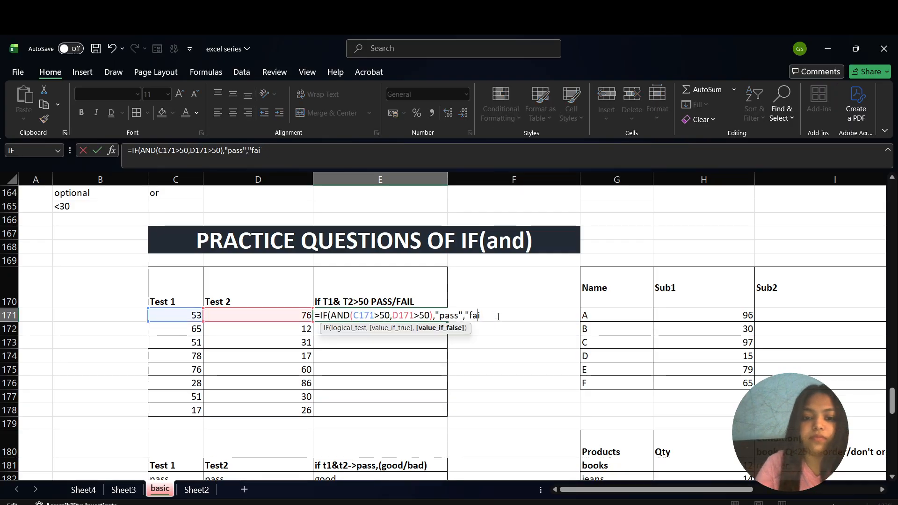
key("BackSpace")
key("BackSpace")
key("BackSpace")
key("BackSpace")
key("BackSpace")
key("BackSpace")
key("BackSpace")
key("BackSpace")
key("BackSpace")
key("BackSpace")
key("BackSpace")
key("BackSpace")
key("BackSpace")
key("BackSpace")
key("BackSpace")
key("BackSpace")
key("BackSpace")
key("BackSpace")
key("BackSpace")
key("BackSpace")
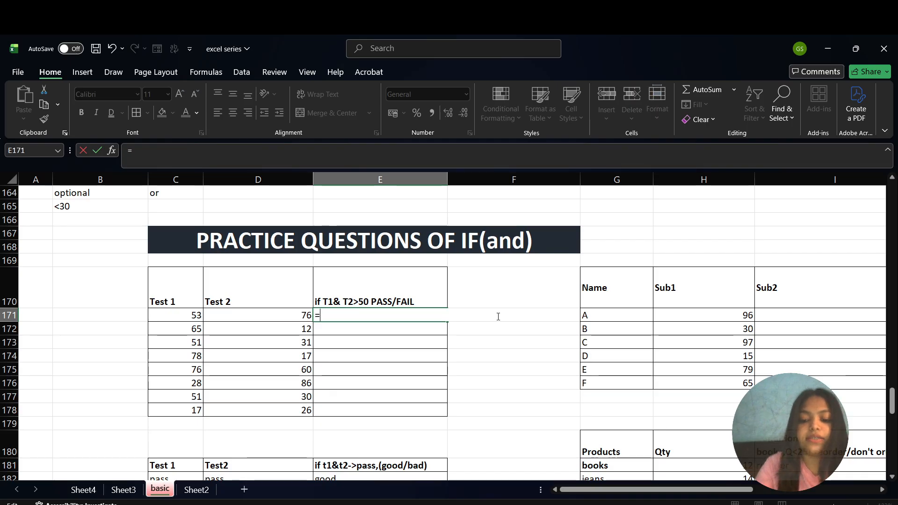
- Enter an IF with a nested AND in E171, using C171>50 as its first condition
type("IF(")
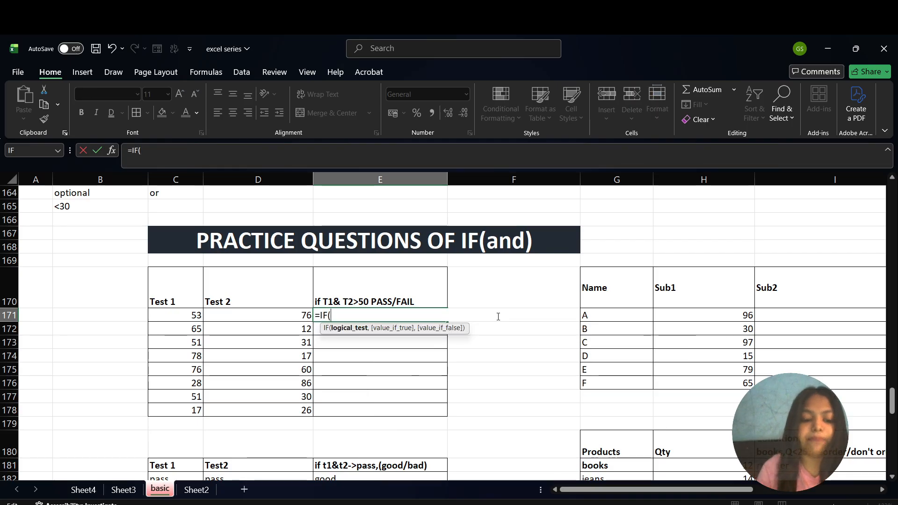
type("and")
key("Tab")
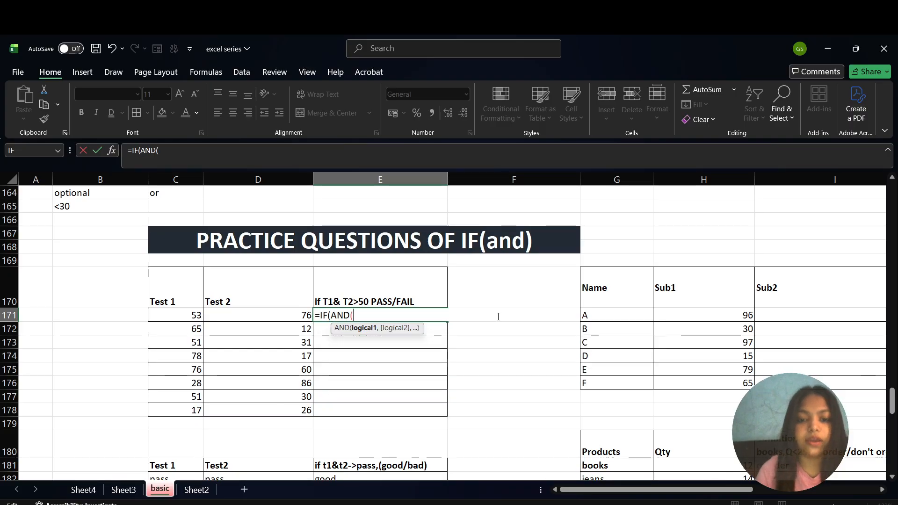
left_click(197, 319)
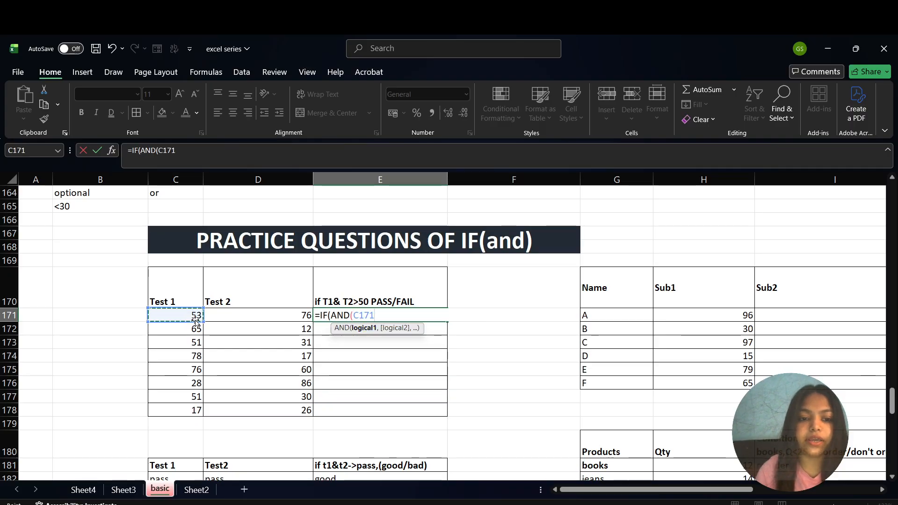
type(">5")
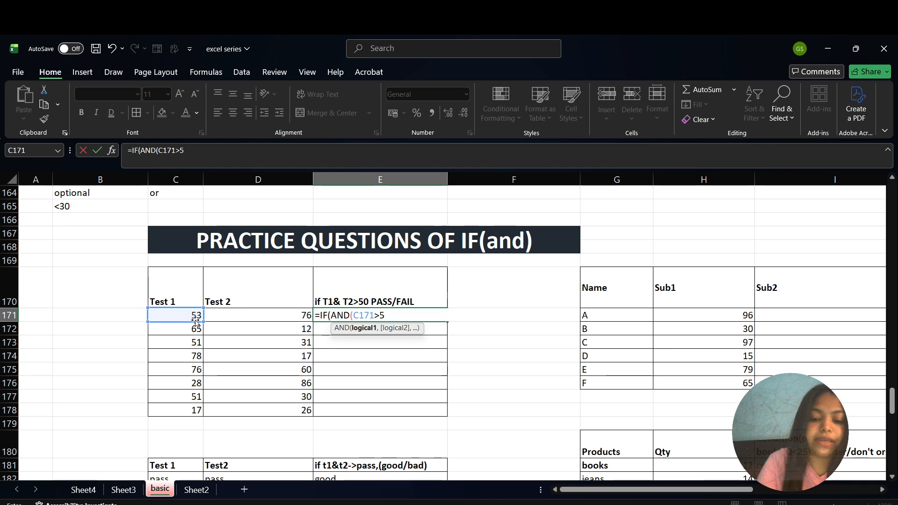
type("0,")
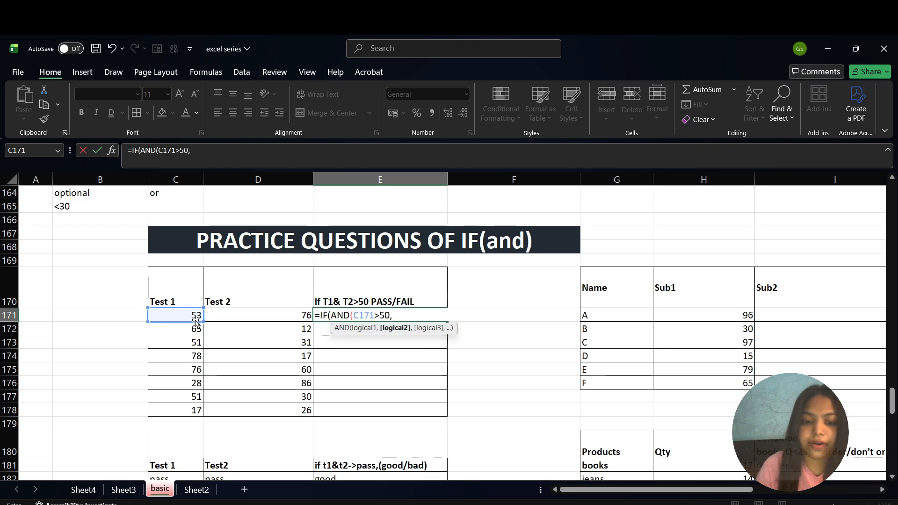
- Complete E171's formula with D171>50 as second condition and the results "pass" and "fail", and fill it down to E178
key("Left")
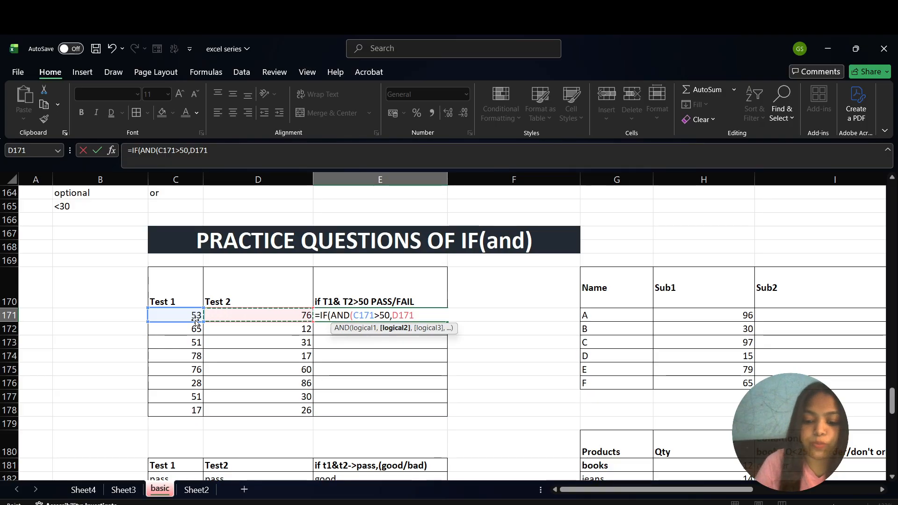
type(">50")
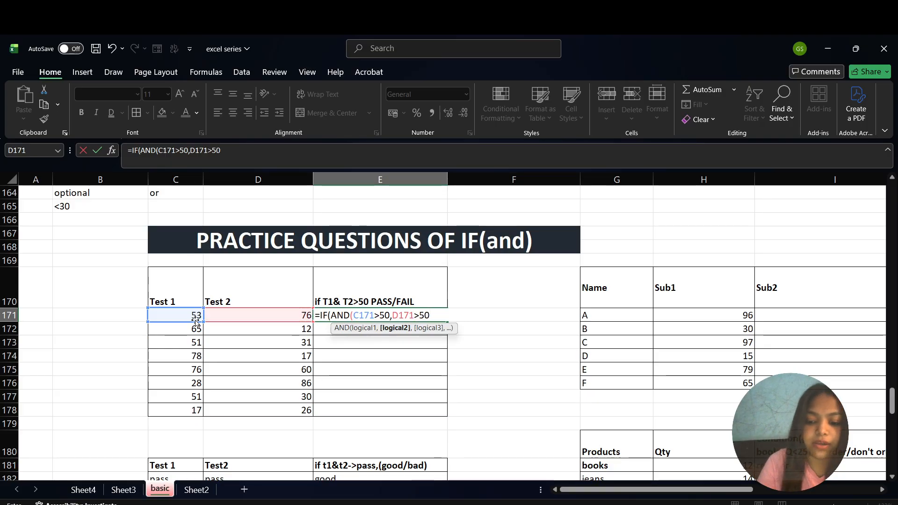
type("),\"")
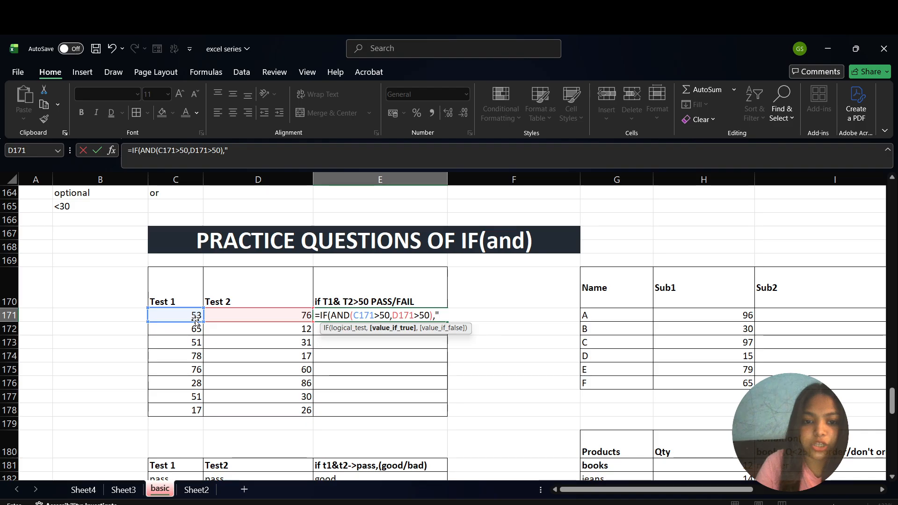
type("pass\"")
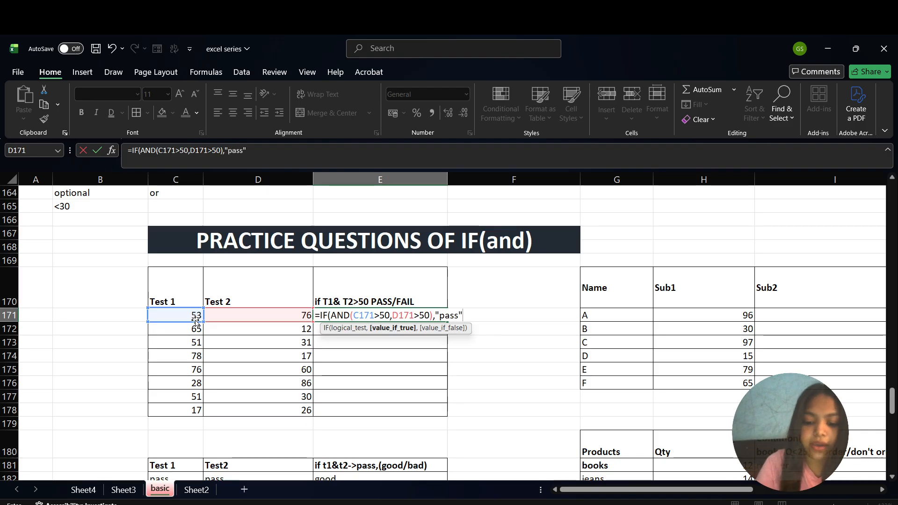
type(",\"fai")
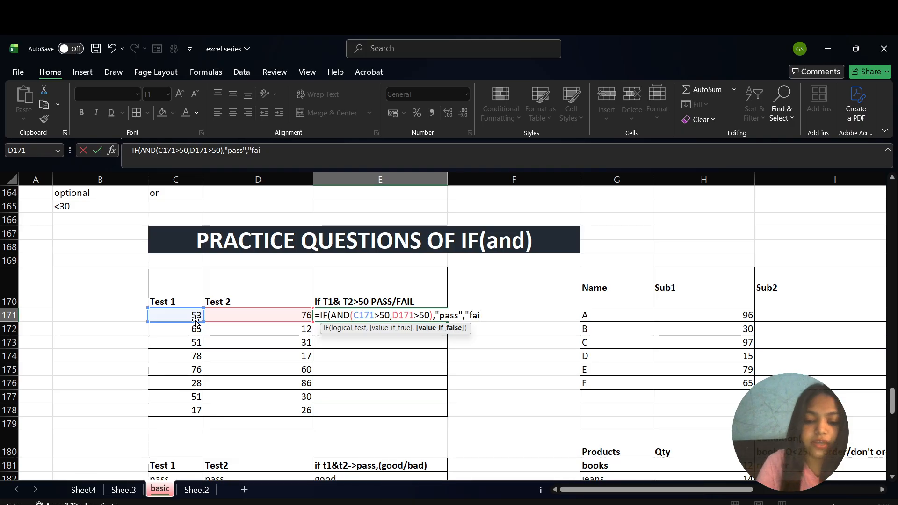
type("l\"")
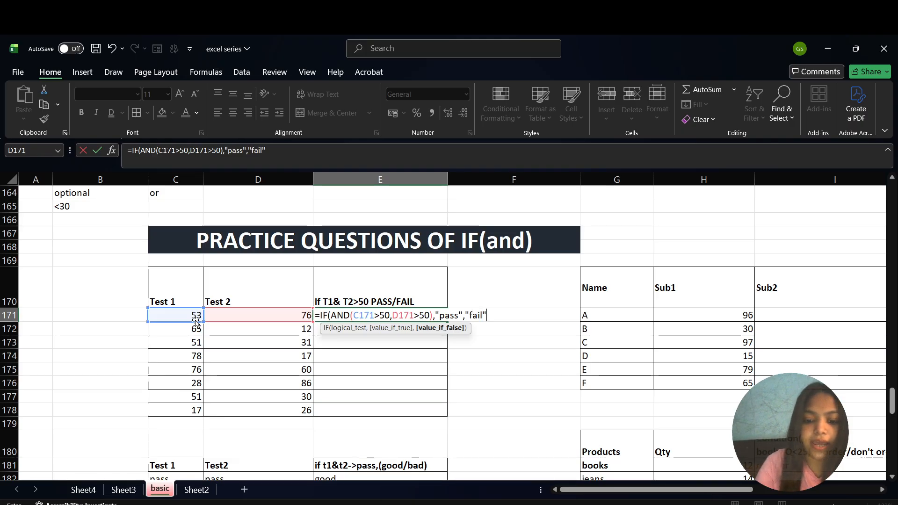
key("ctrl+Return")
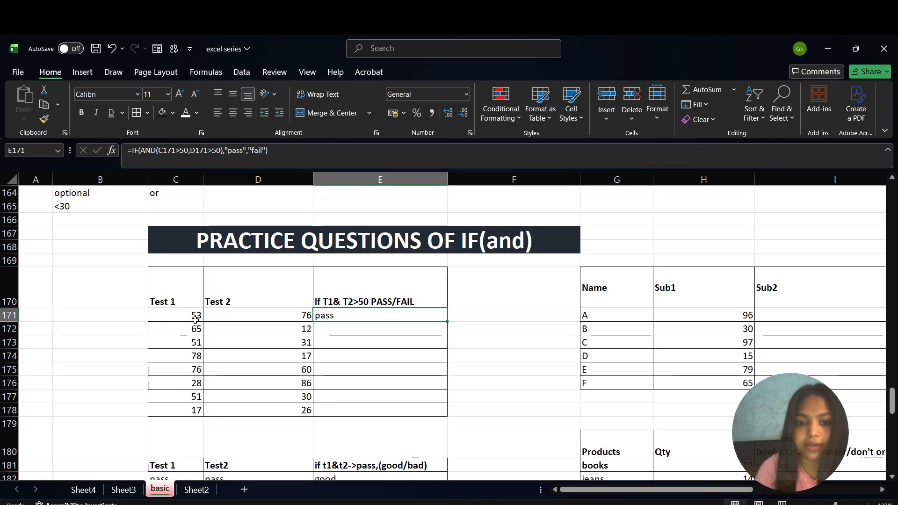
double_click(447, 322)
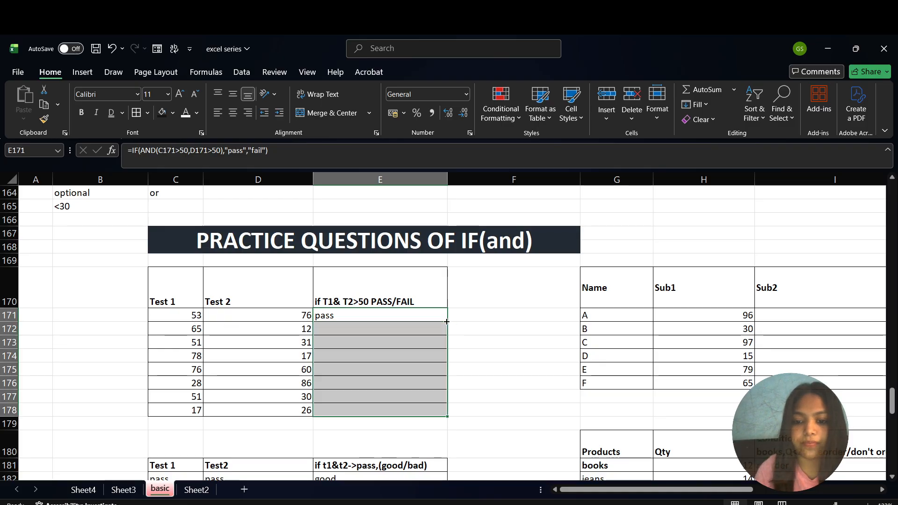
scroll(521, 363, "right", 5)
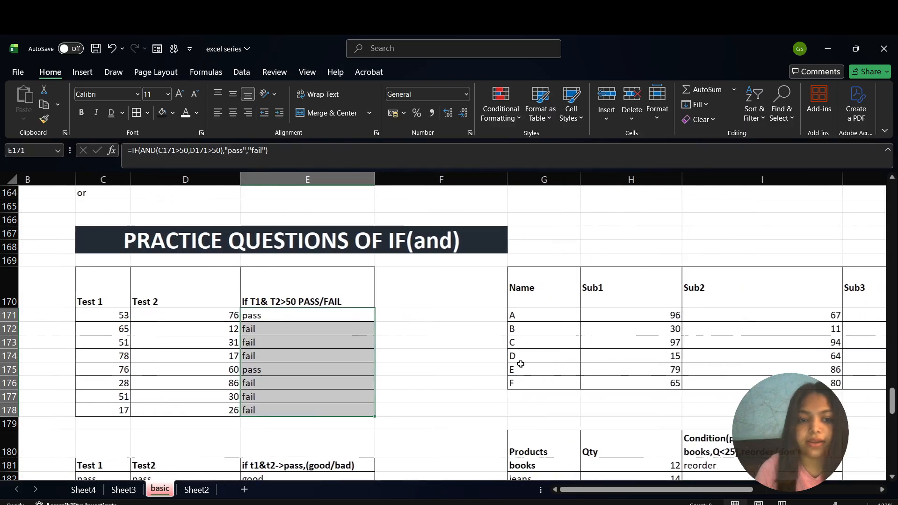
scroll(520, 364, "right", 3)
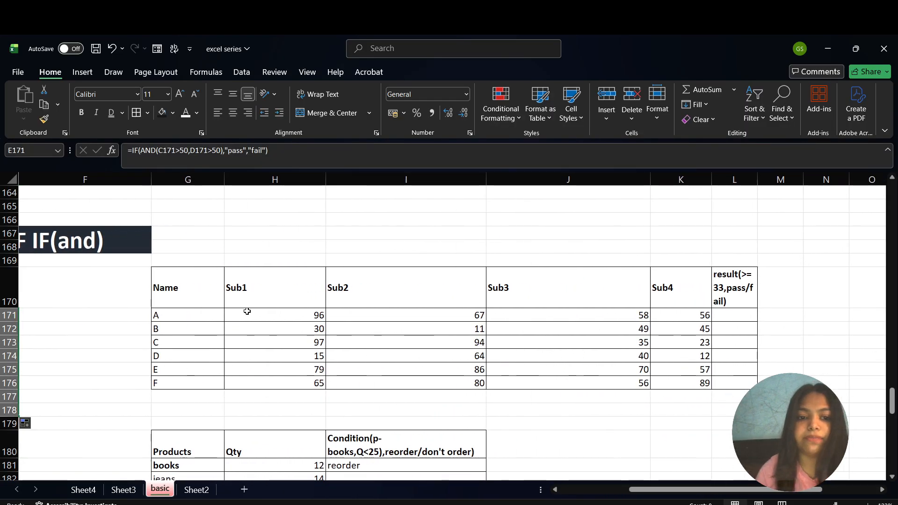
left_click(733, 317)
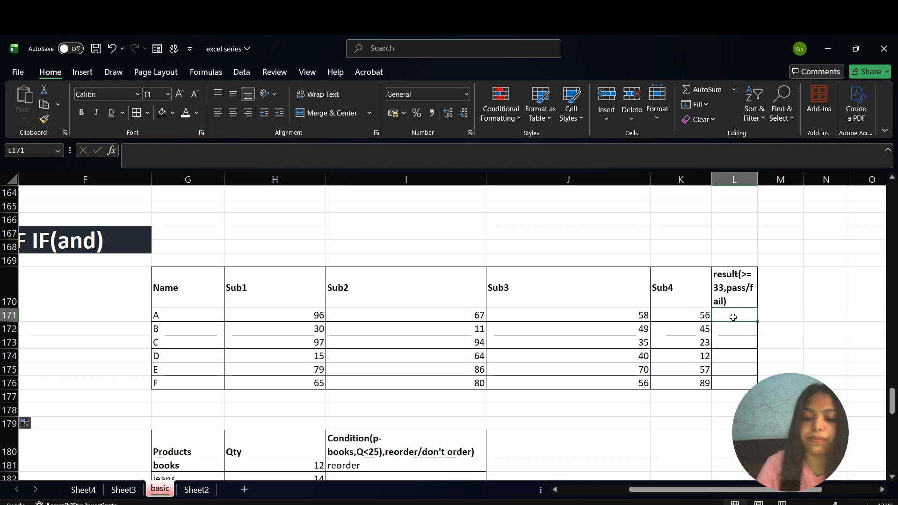
type("=if")
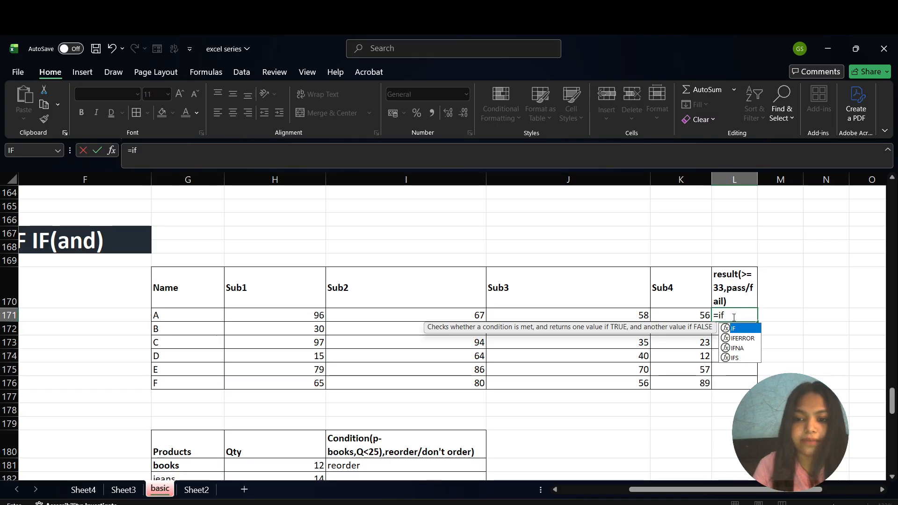
key("Tab")
type("a")
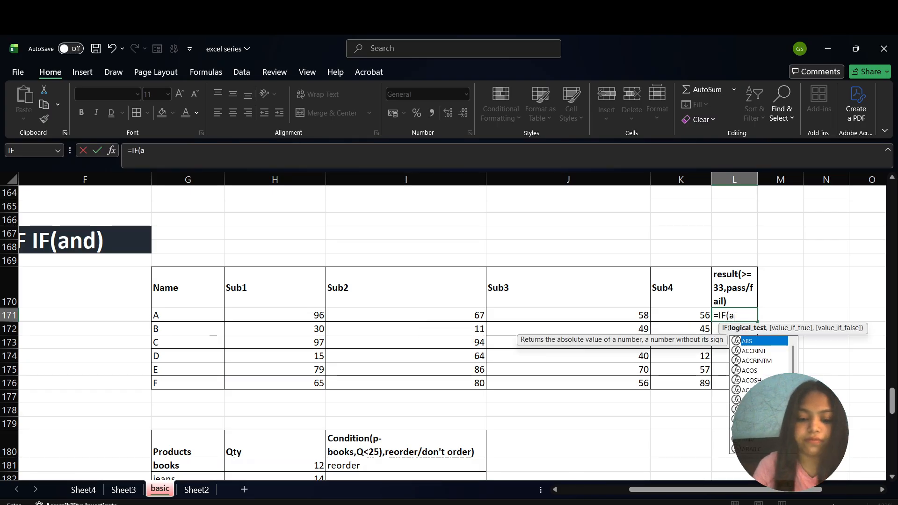
type("nd")
key("Tab")
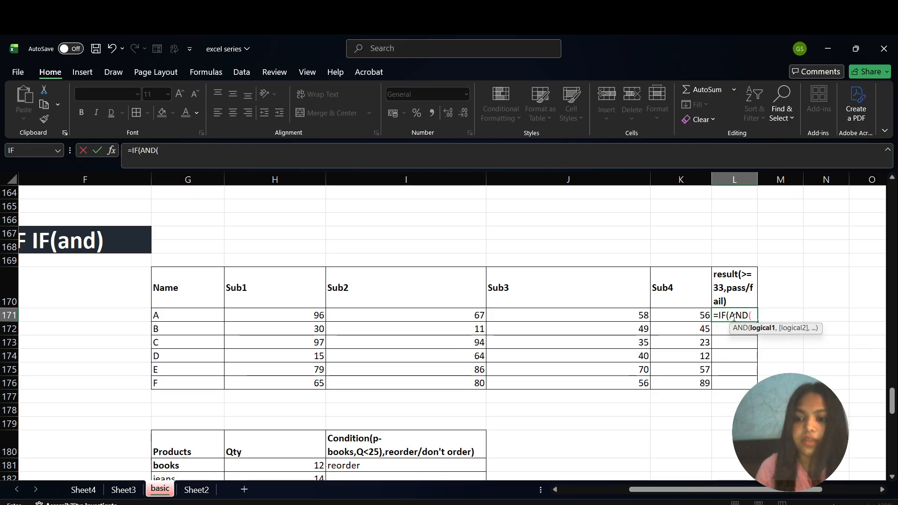
left_click(755, 176)
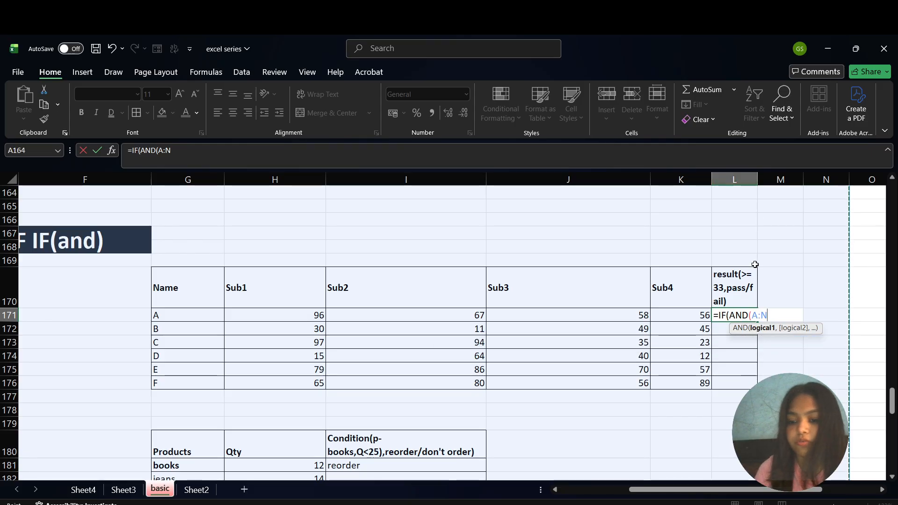
key("BackSpace")
key("BackSpace")
key("BackSpace")
key("BackSpace")
key("BackSpace")
key("BackSpace")
key("BackSpace")
key("BackSpace")
key("BackSpace")
key("BackSpace")
key("BackSpace")
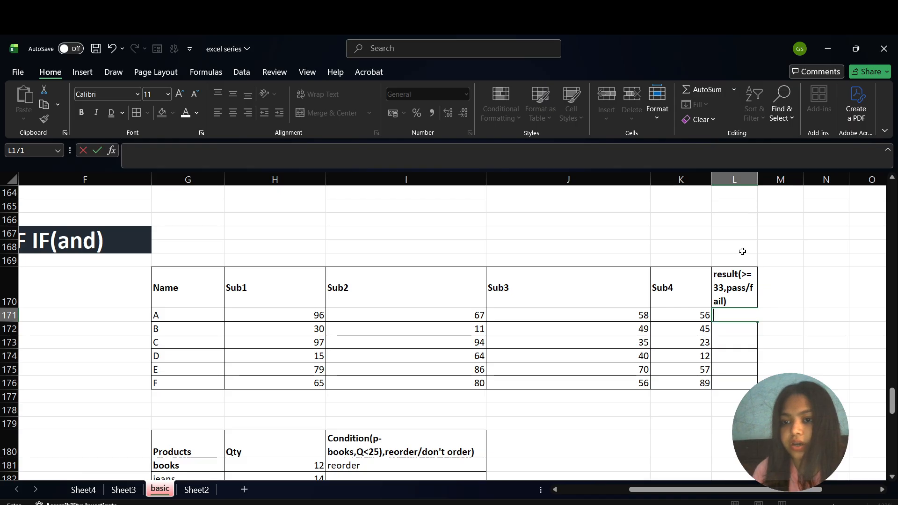
- Widen column L to fit its result header on one line, and start an IF with a nested AND in L171
left_click(743, 251)
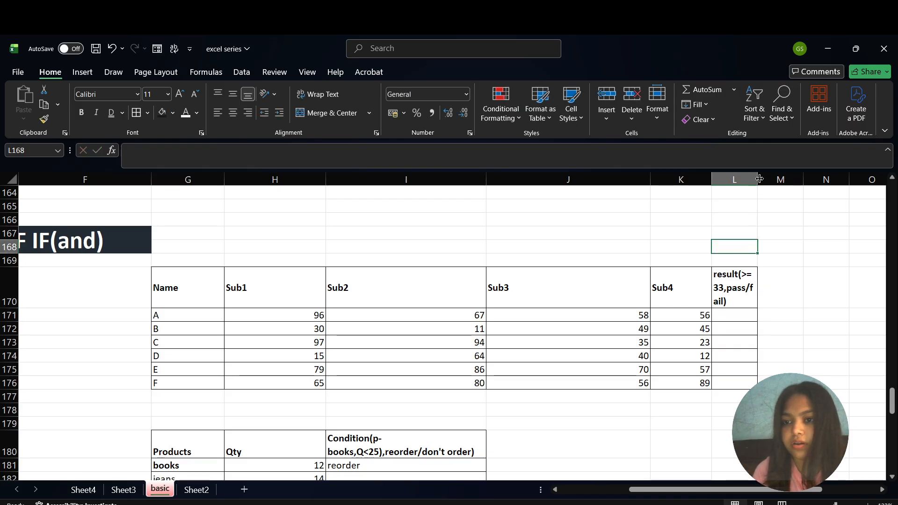
left_click_drag(758, 180, 835, 180)
left_click(732, 316)
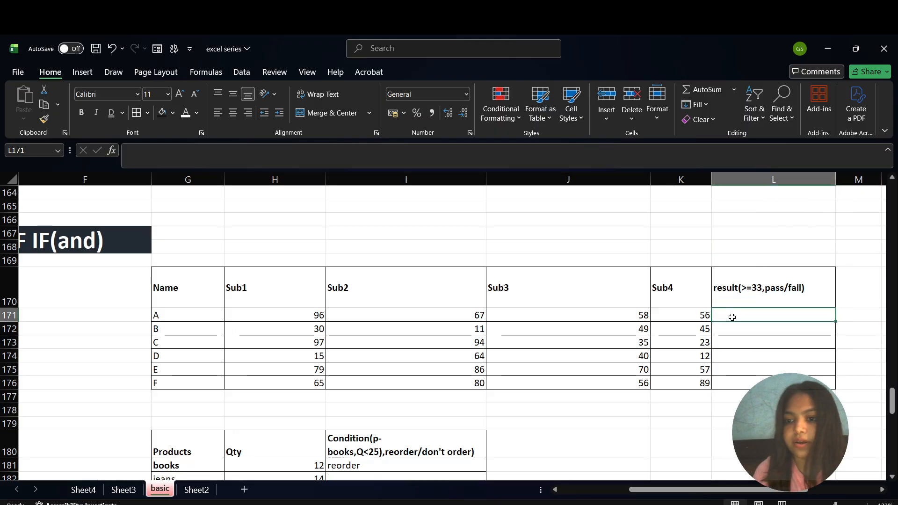
type("=IF(a")
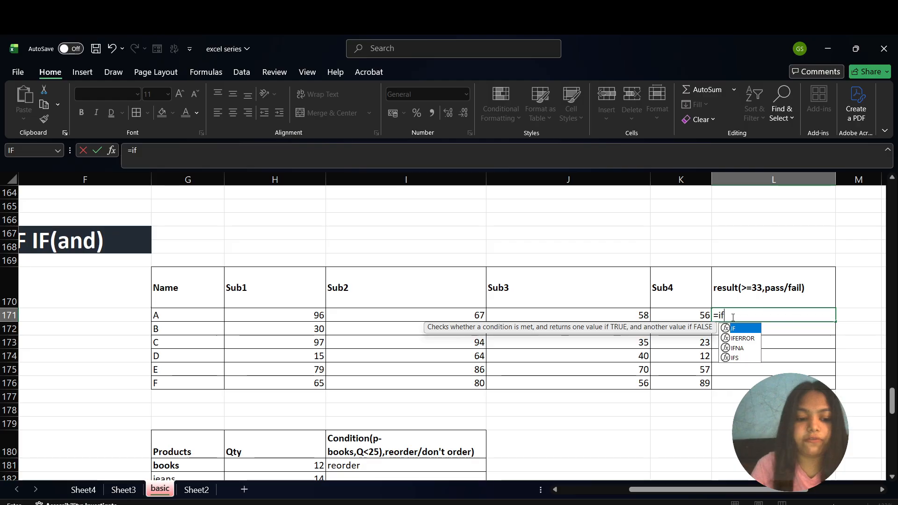
type("nd")
key("Tab")
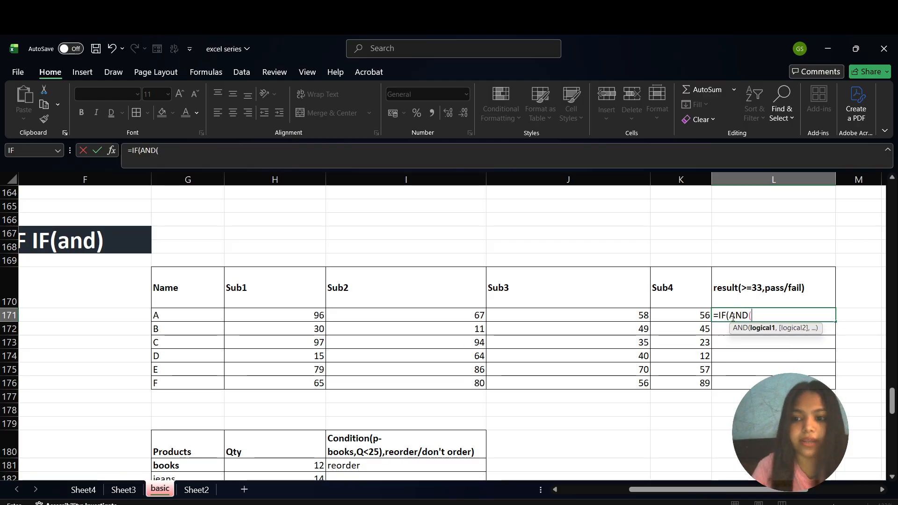
- Add H171>=33 and I171>=33 as the first two AND conditions of L171's formula
left_click(299, 317)
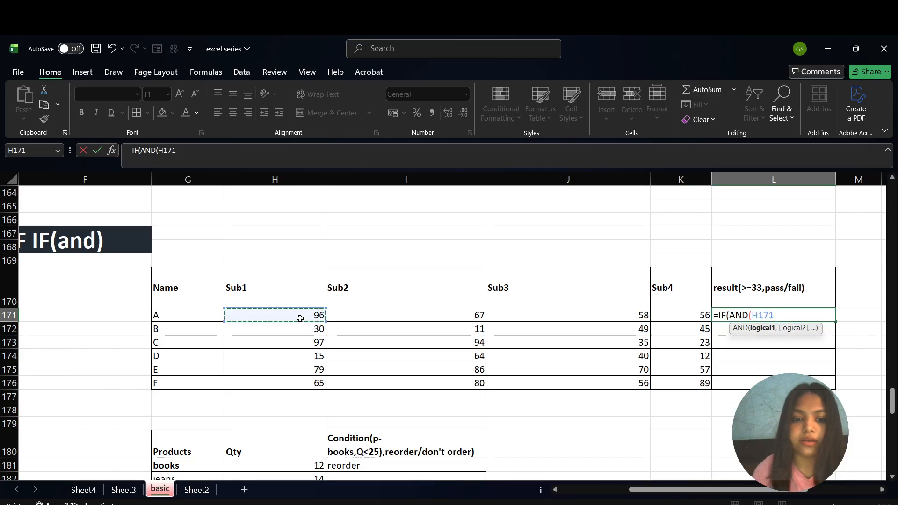
type(">")
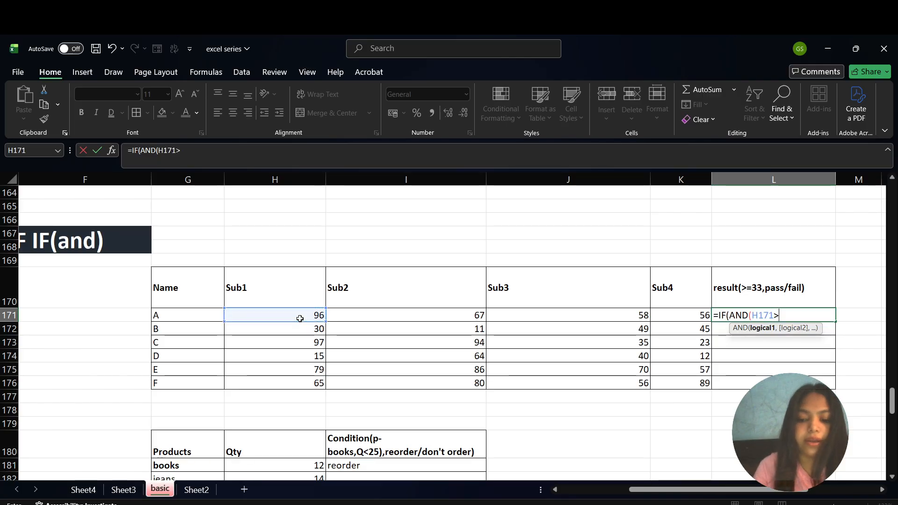
type("=33")
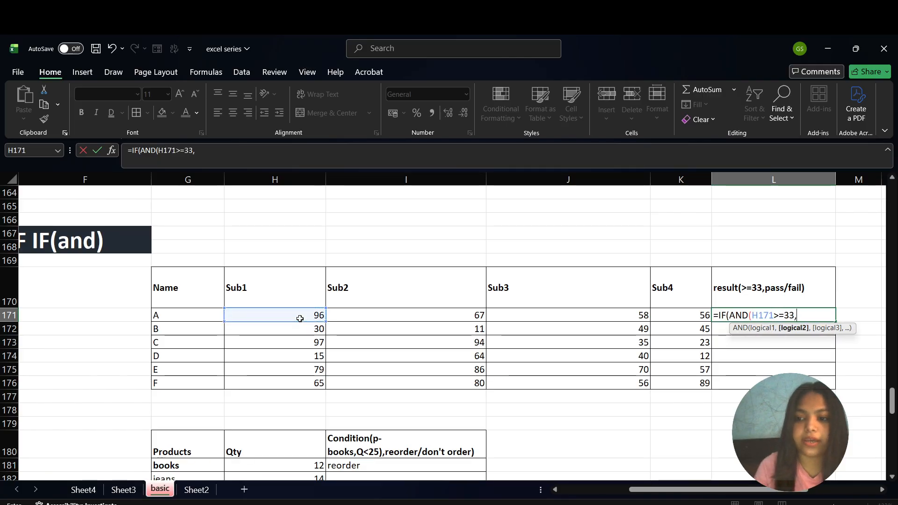
type(",")
key("Left")
key("Left")
key("Left")
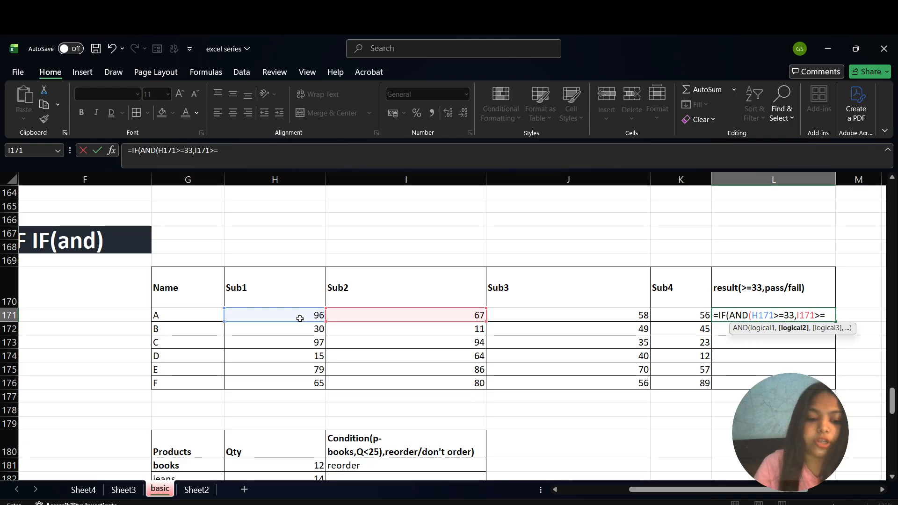
type("=33,")
- Add J171>=33 and K171>=33 as the third and fourth AND conditions of L171's formula
key("Left")
key("Left")
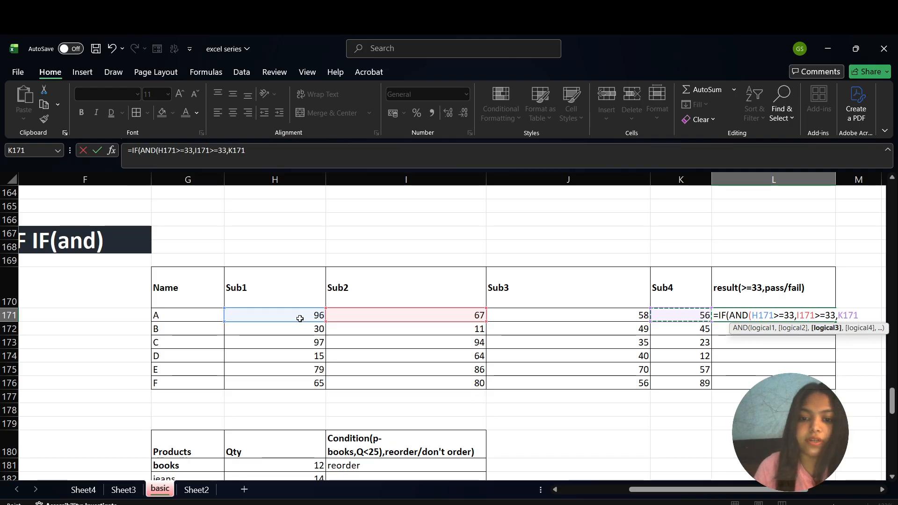
type(">=33")
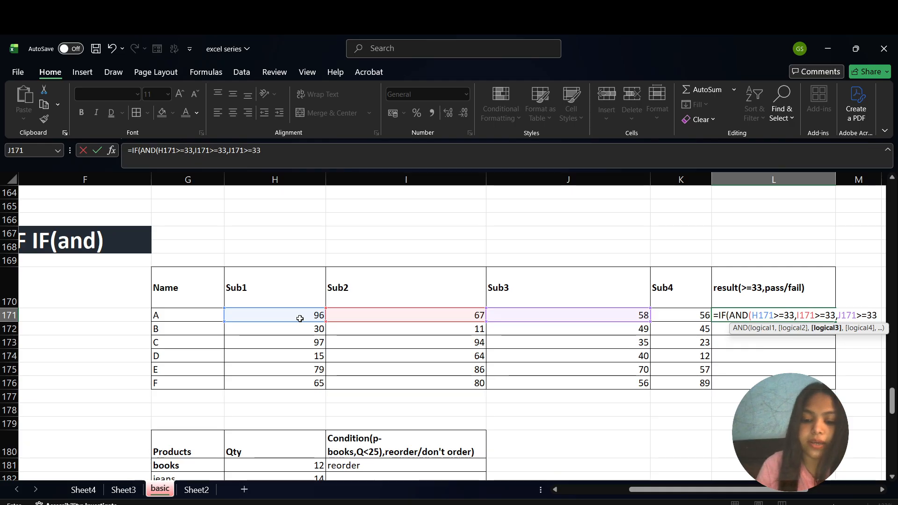
type(",")
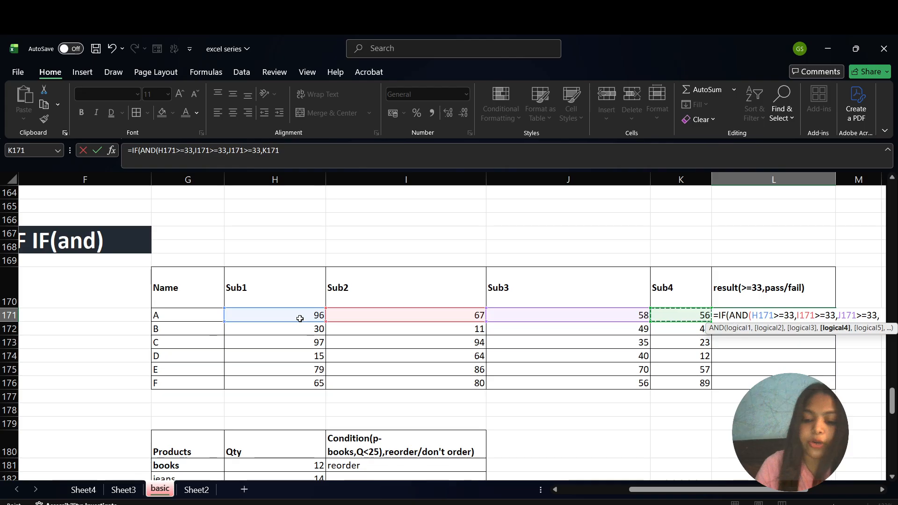
key("Left")
type(">=33")
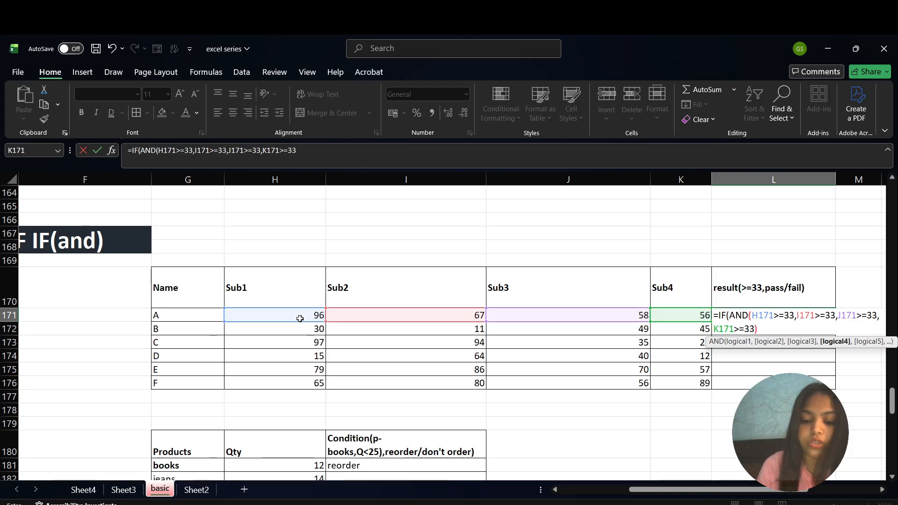
- Close the AND in L171's formula and complete the IF with the results "pass" and "fail"
type("),\"")
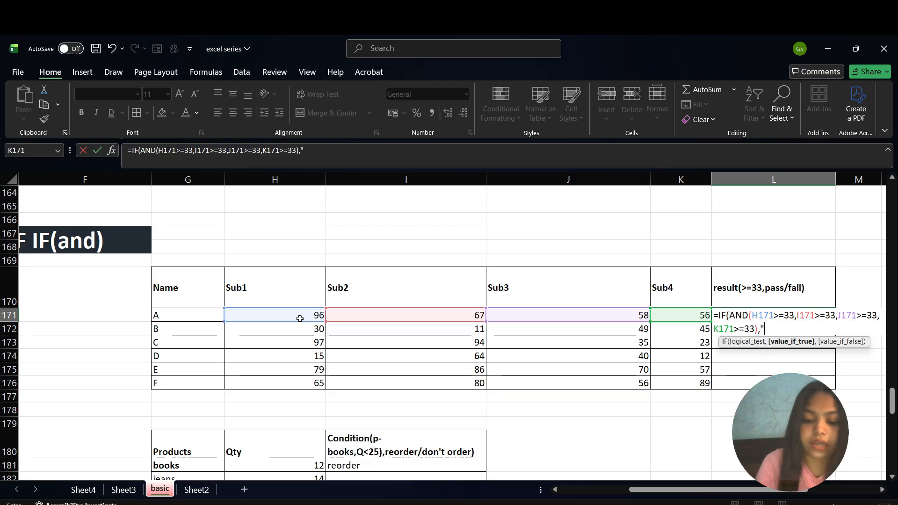
type("pass\"")
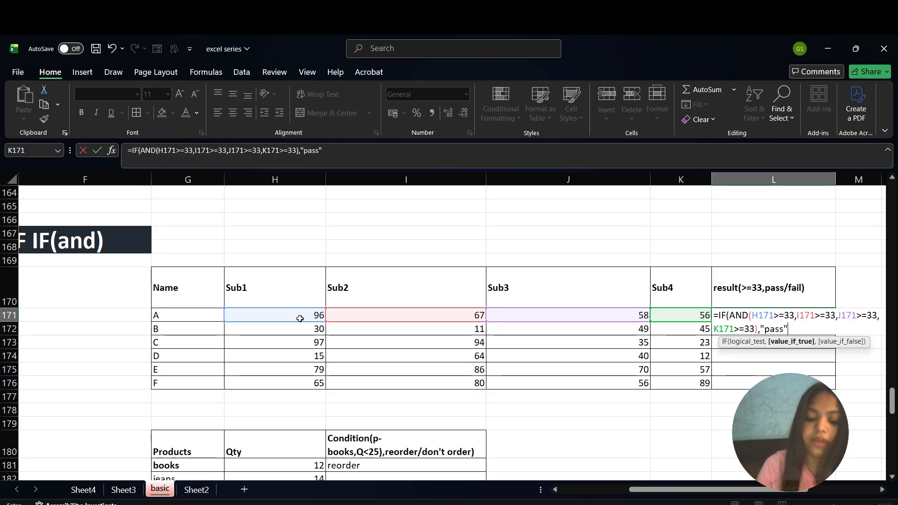
type(",\"fa")
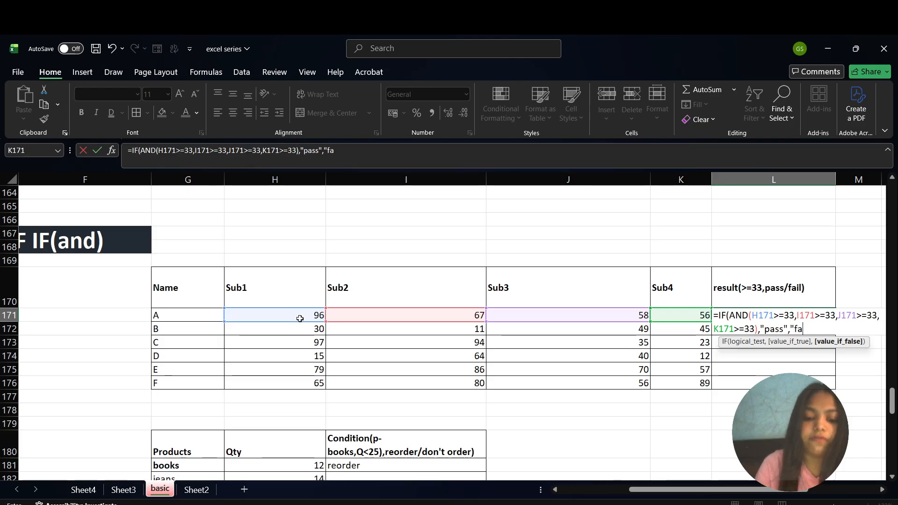
type("il\")")
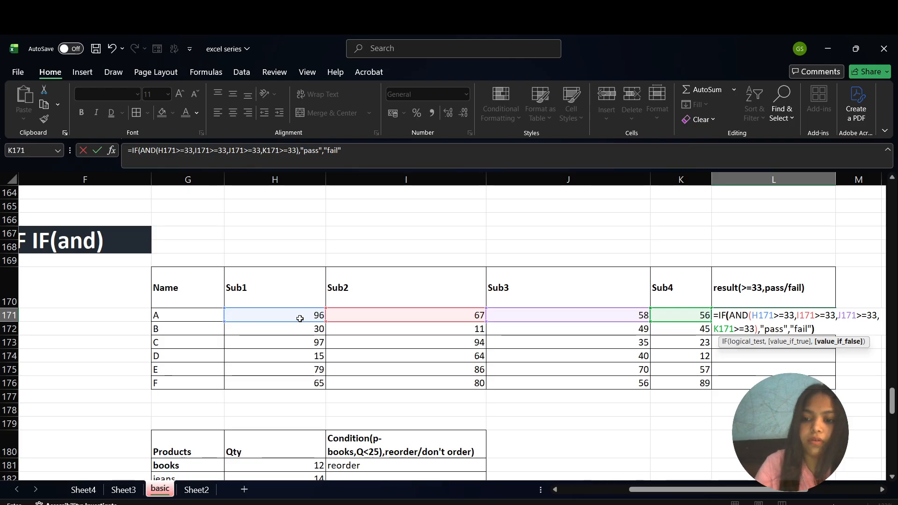
key("ctrl+Return")
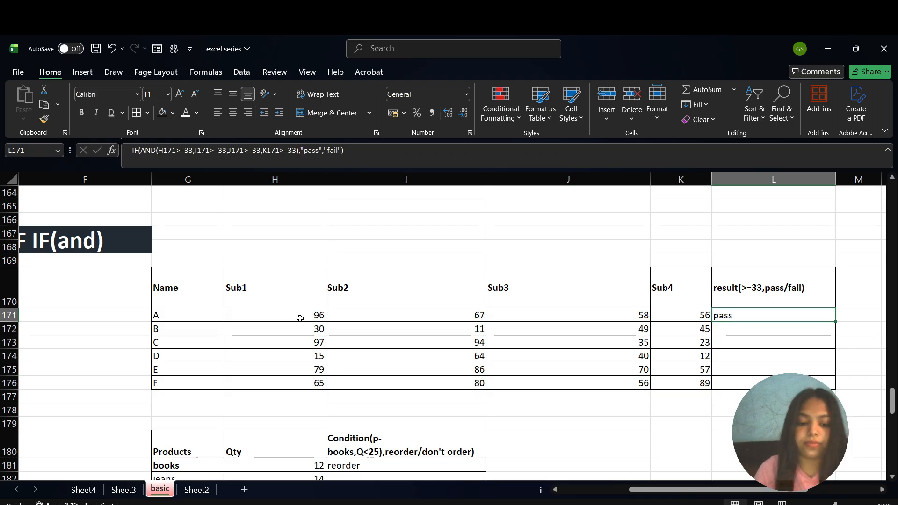
- Fill L171's pass/fail formula down to L176
key("shift+Down")
key("shift+Down")
key("shift+Down")
key("shift+Down")
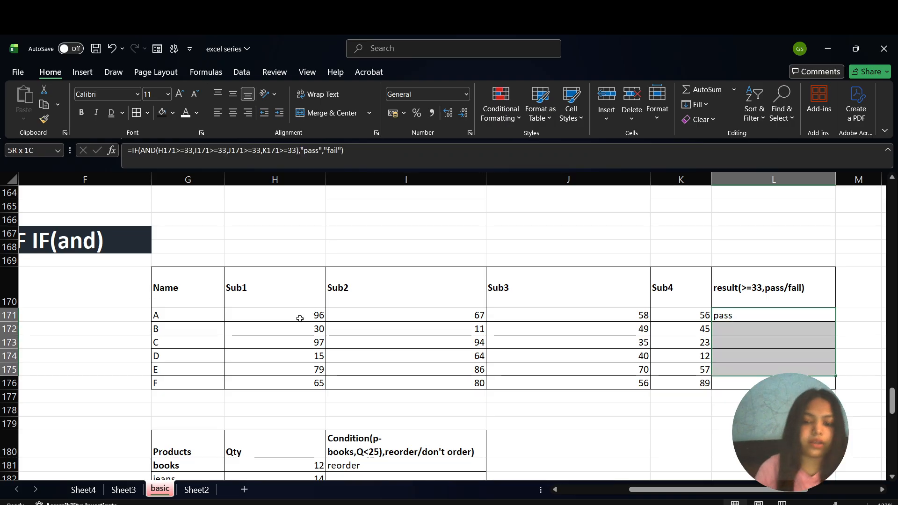
key("shift+Down")
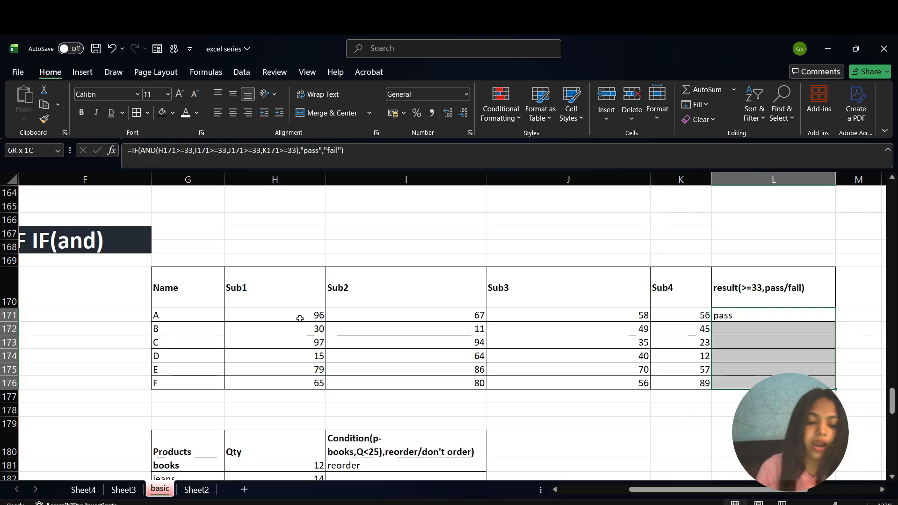
key("ctrl+d")
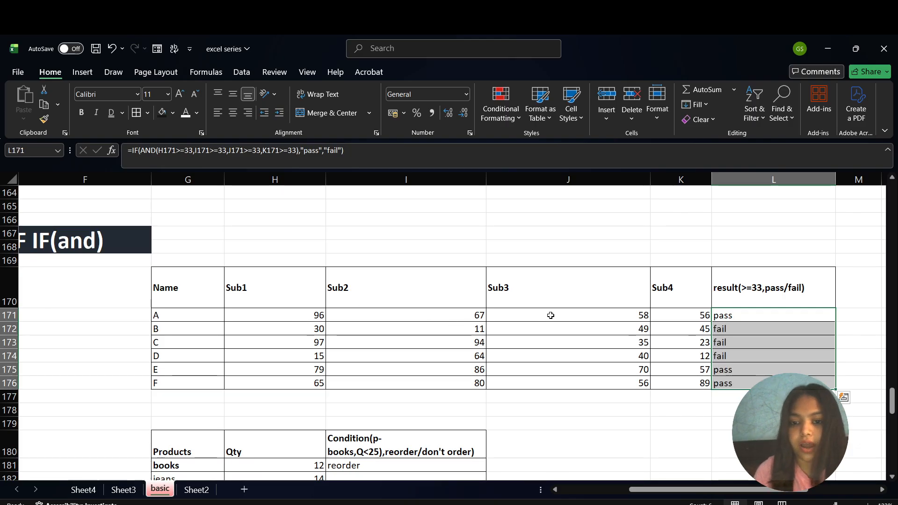
left_click(551, 316)
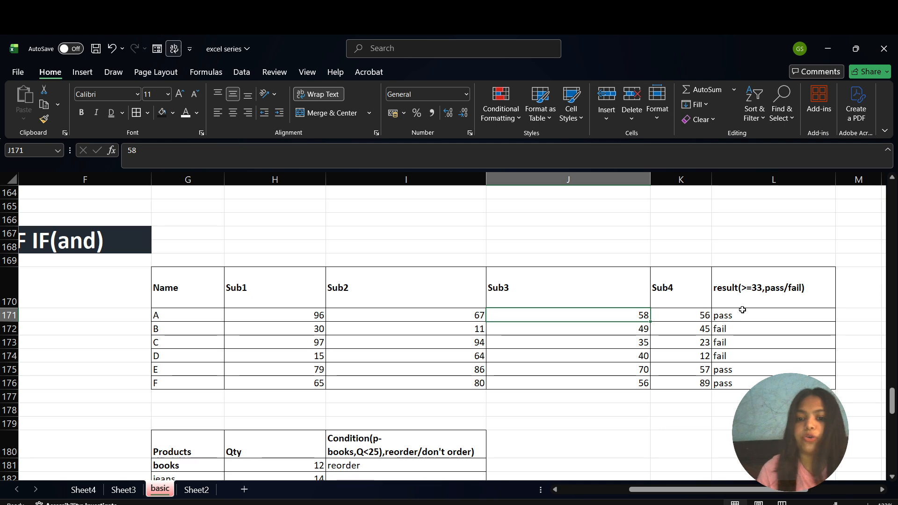
- Erase the existing good/bad formula in E182 of the second Test 1 and Test2 practice table
scroll(597, 347, "left", 3)
scroll(600, 350, "left", 4)
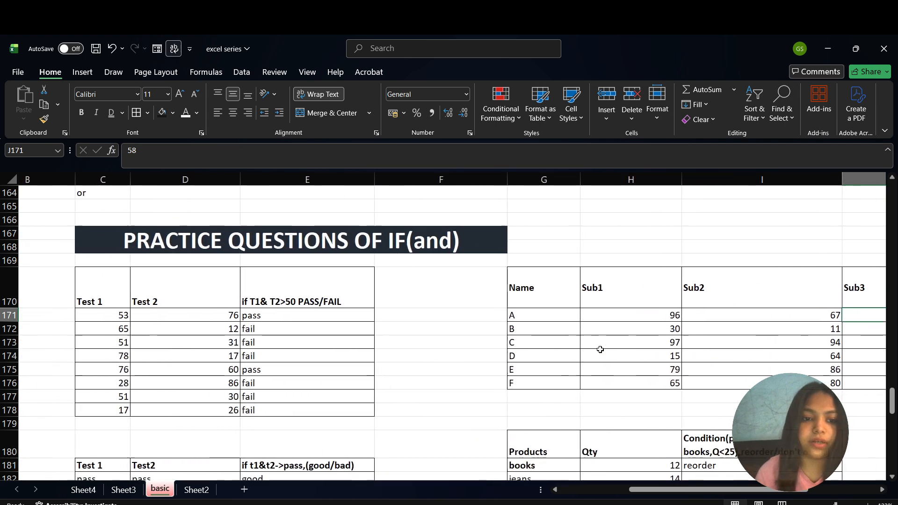
scroll(601, 350, "down", 3)
scroll(600, 350, "down", 1)
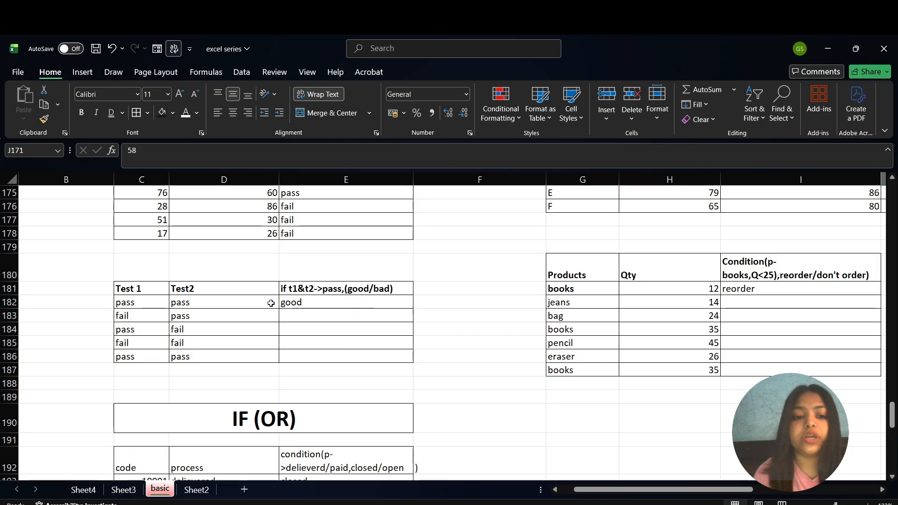
left_click(329, 304)
double_click(329, 304)
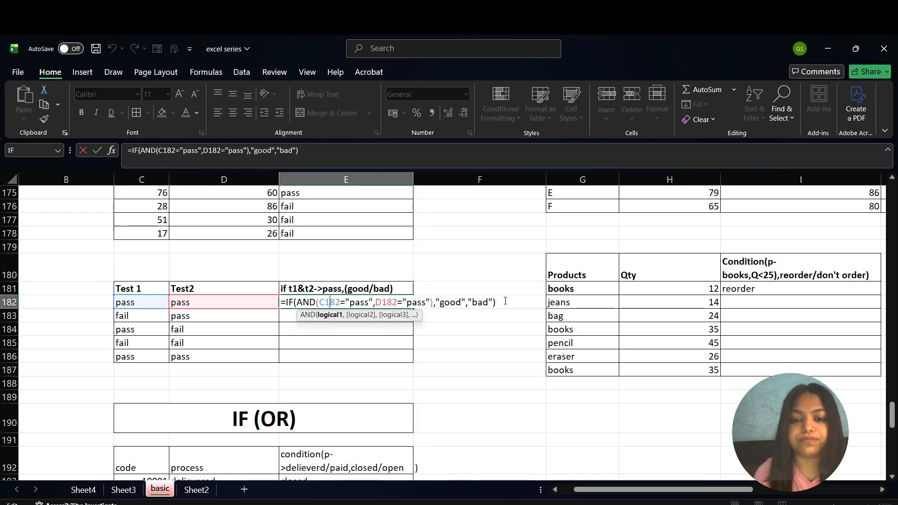
key("BackSpace")
key("BackSpace")
key("BackSpace")
key("BackSpace")
key("BackSpace")
key("BackSpace")
key("BackSpace")
key("BackSpace")
key("BackSpace")
key("BackSpace")
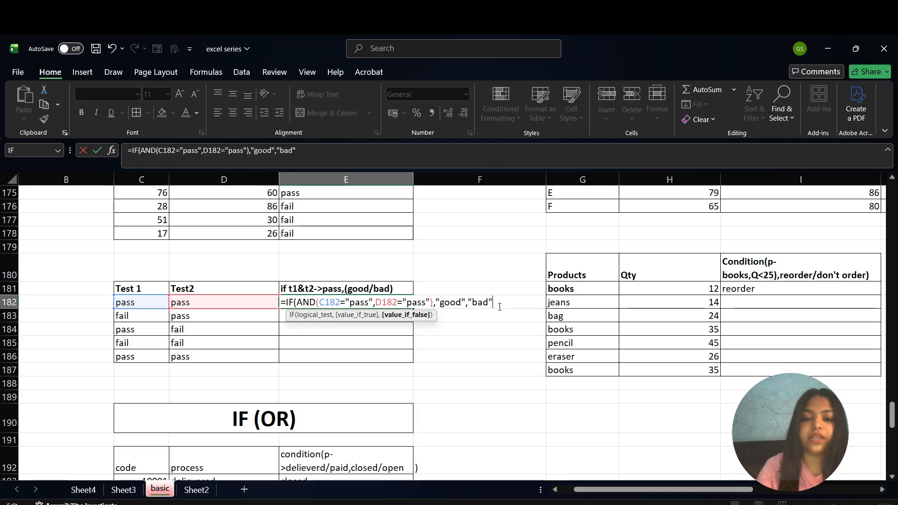
key("BackSpace")
key("BackSpace")
key("BackSpace")
key("BackSpace")
key("BackSpace")
key("BackSpace")
key("BackSpace")
key("BackSpace")
key("BackSpace")
key("BackSpace")
key("BackSpace")
key("BackSpace")
key("BackSpace")
key("BackSpace")
key("BackSpace")
key("BackSpace")
key("BackSpace")
key("BackSpace")
key("BackSpace")
key("BackSpace")
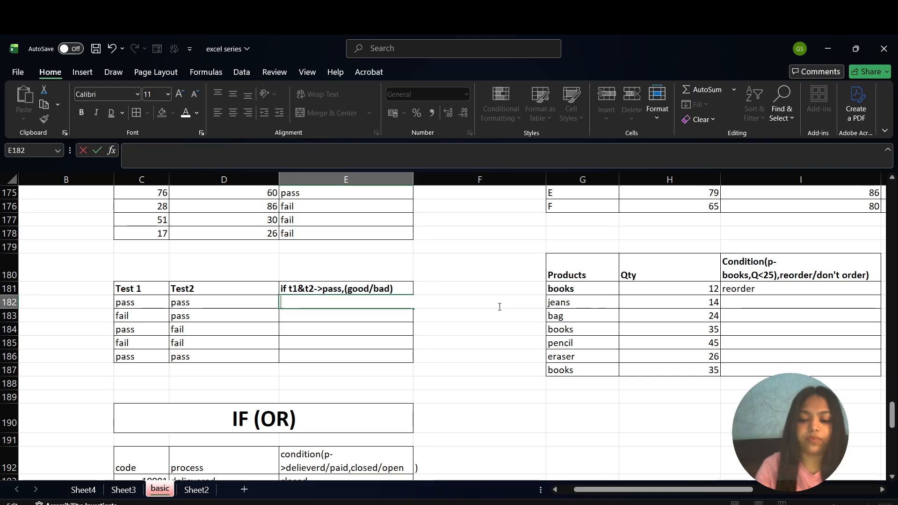
- Start an IF formula with a nested AND in E182, using C182="pass" as the first condition
type("=IF(a")
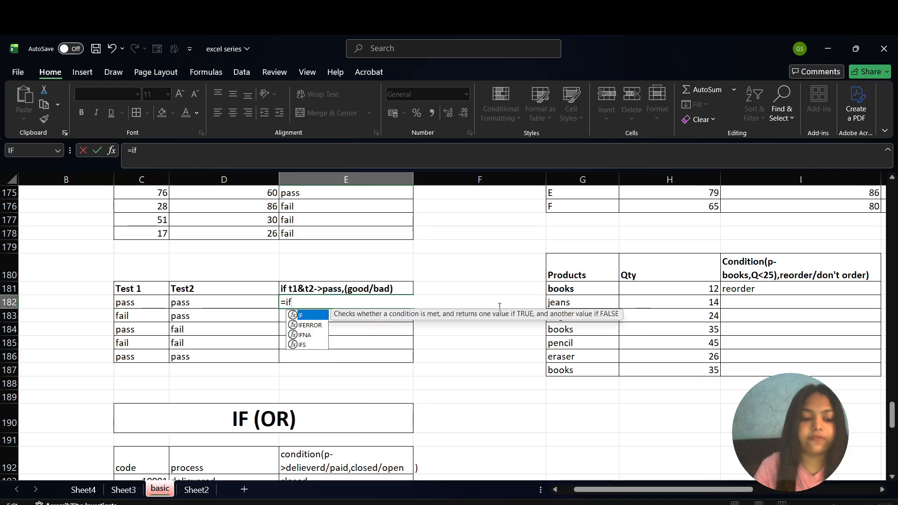
type("nd")
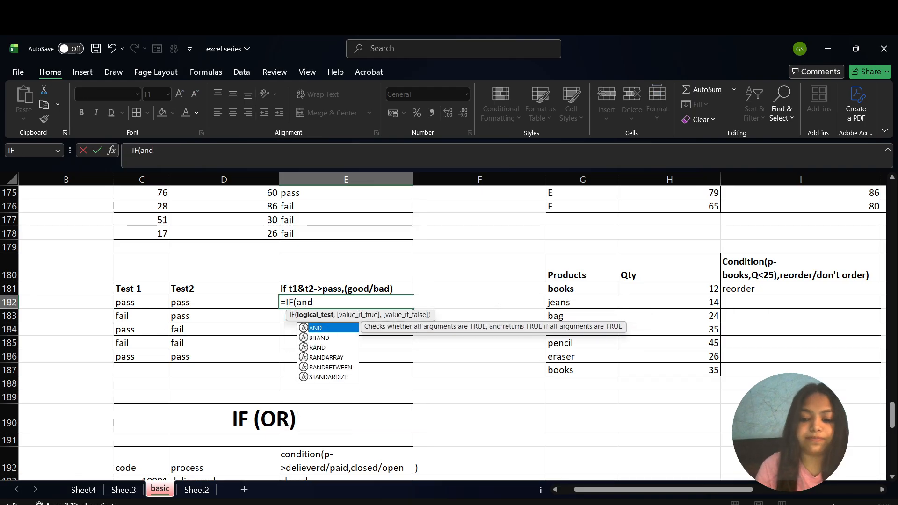
key("Tab")
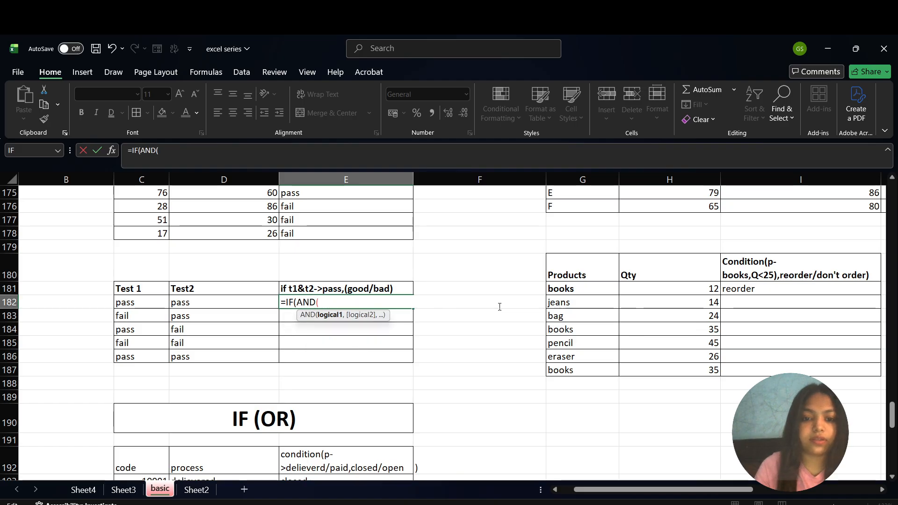
key("Left")
key("Left")
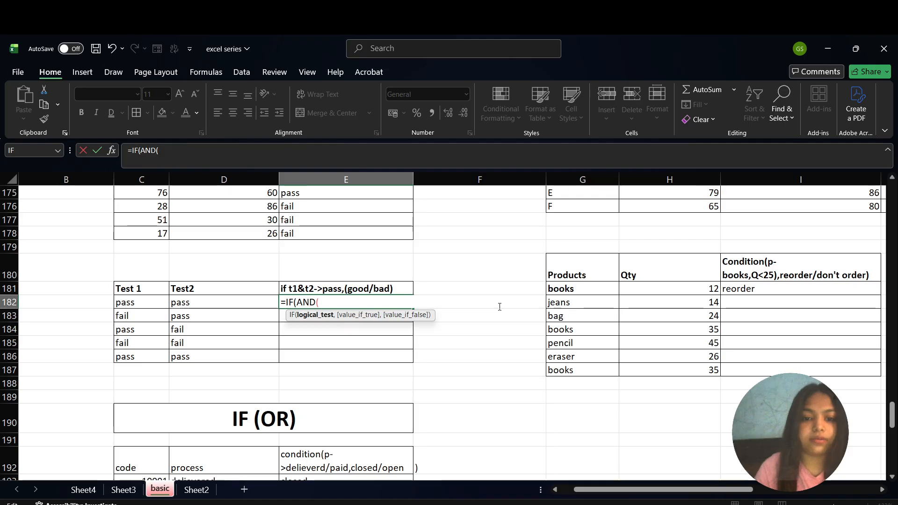
key("Right")
key("Right")
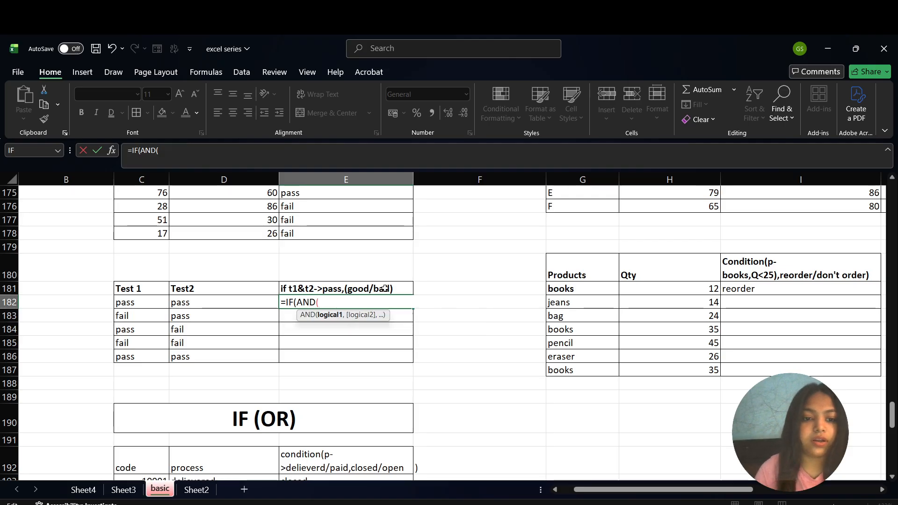
left_click(134, 306)
type("=")
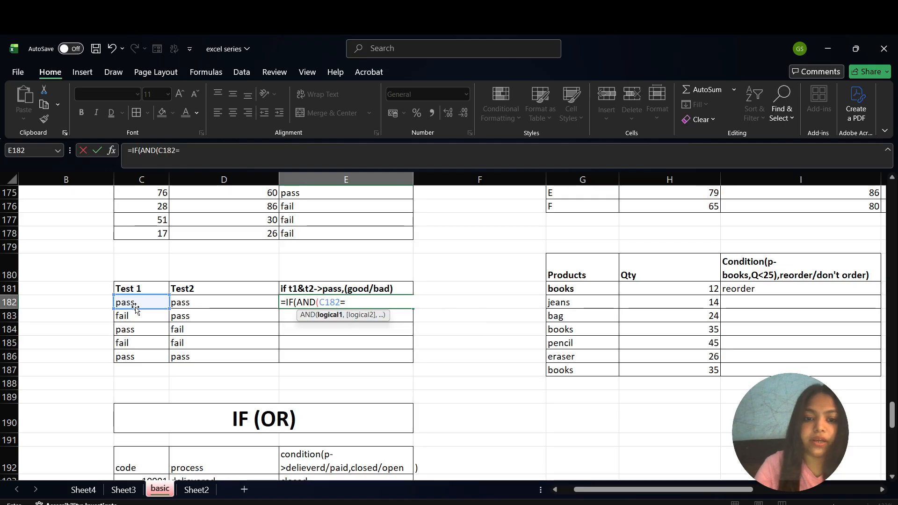
type("\"pass")
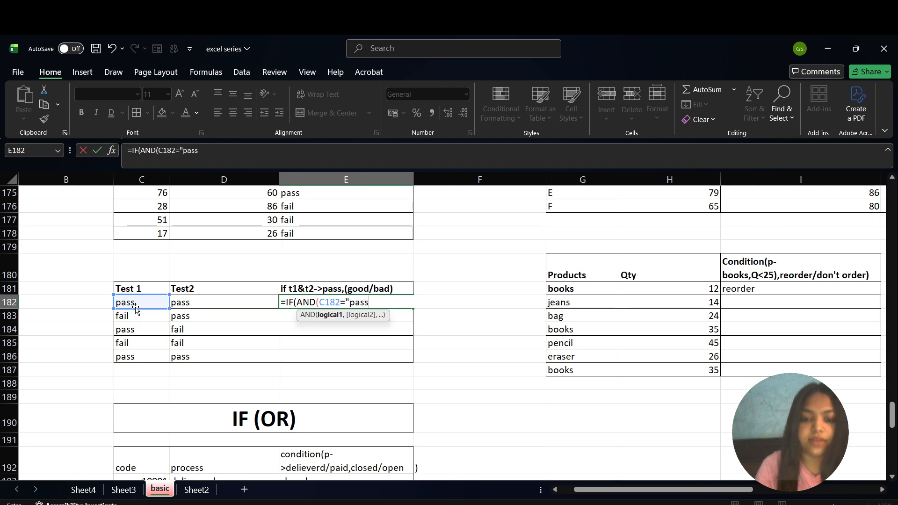
type("\",")
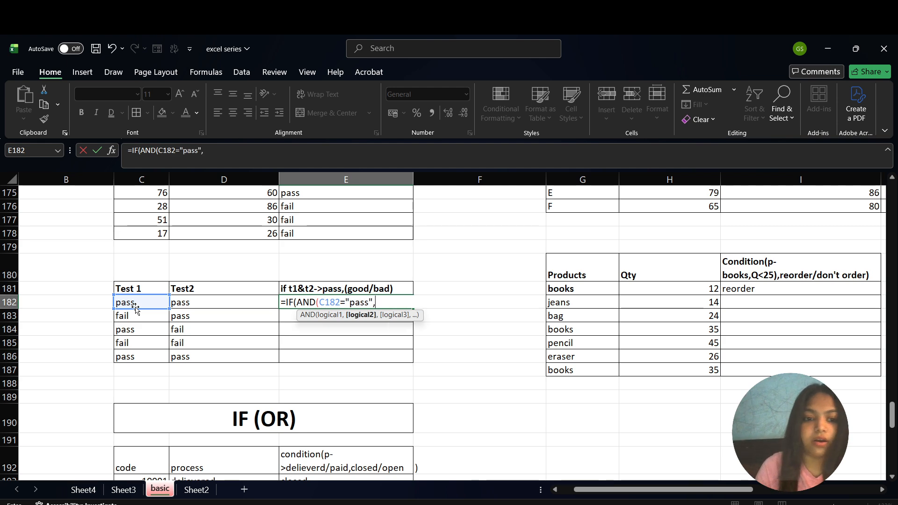
- Add D182="pass" as the second condition in E182's formula and close the AND
left_click(205, 299)
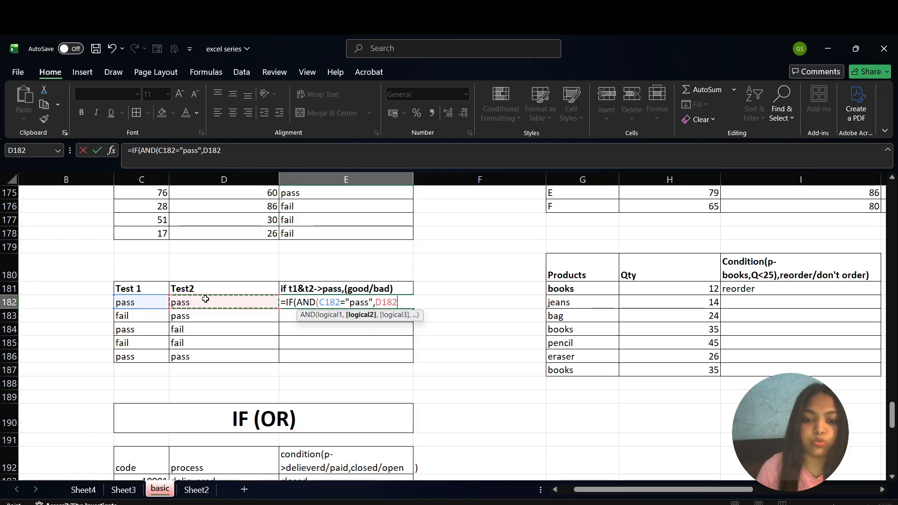
type("=\"p")
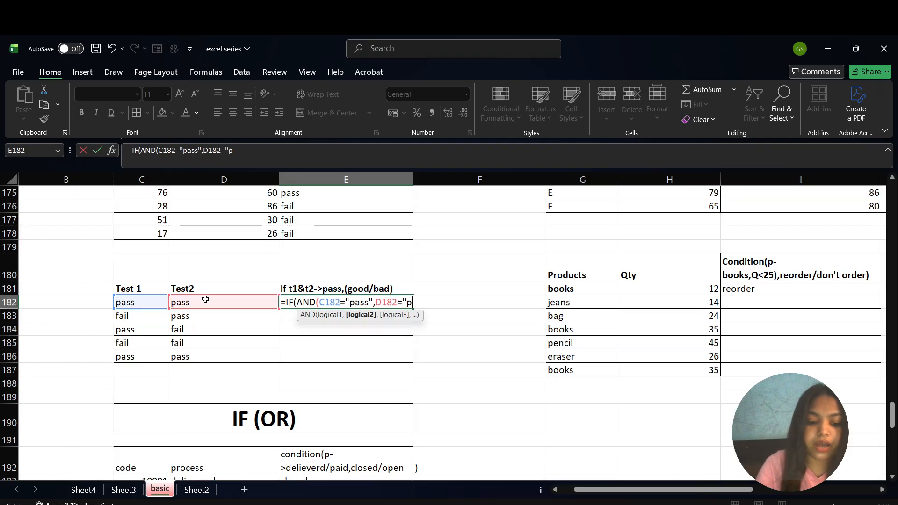
type("ass\"")
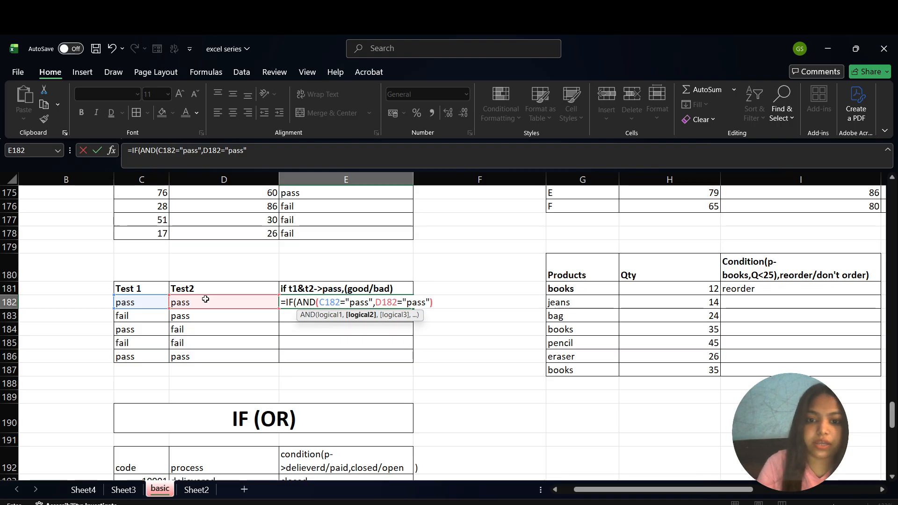
type("),")
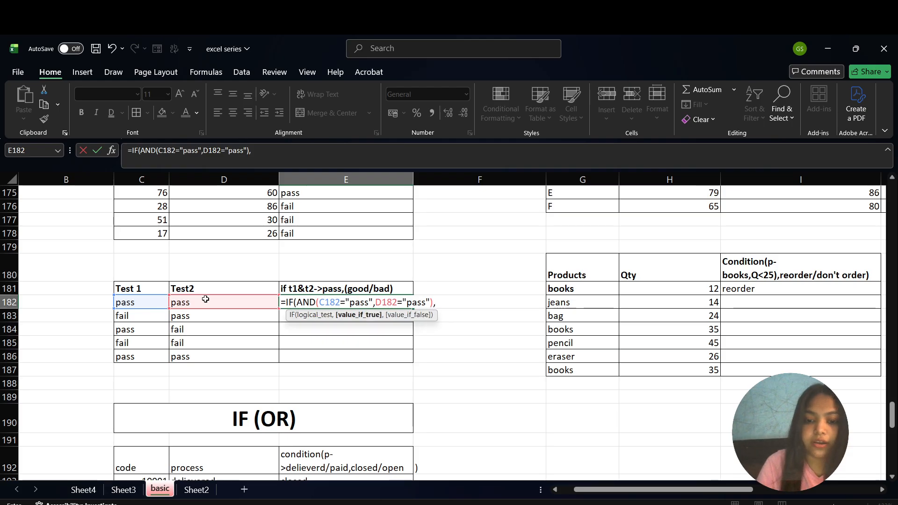
- Complete E182's IF formula with the results "good" and "bad"
type("\"good")
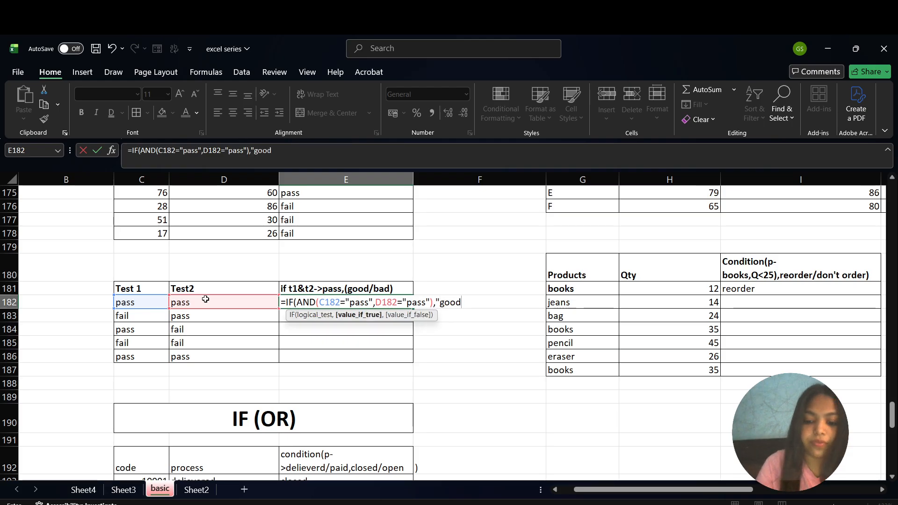
type("\",\"ba")
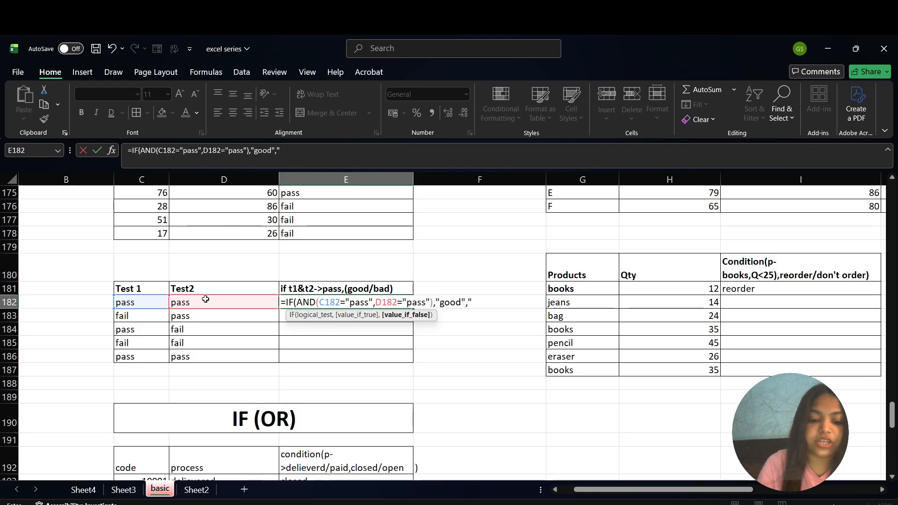
type("d\"")
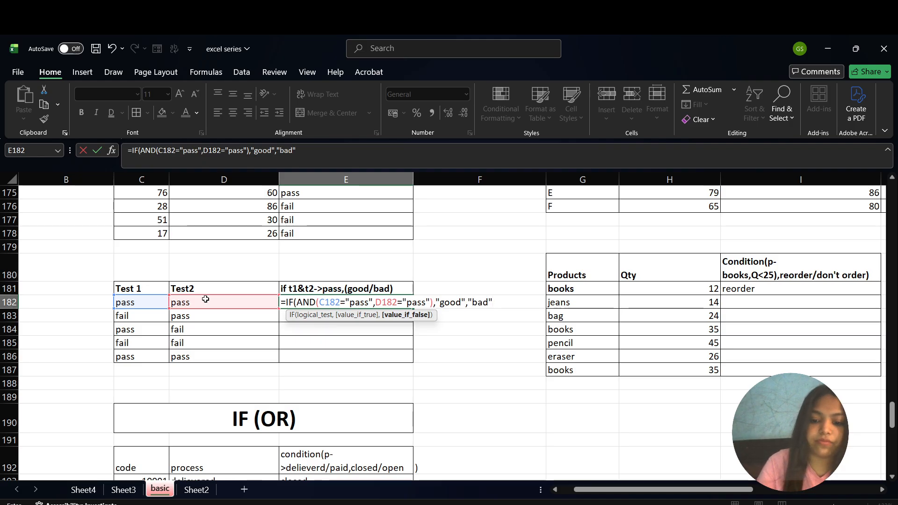
type(")")
key("Return")
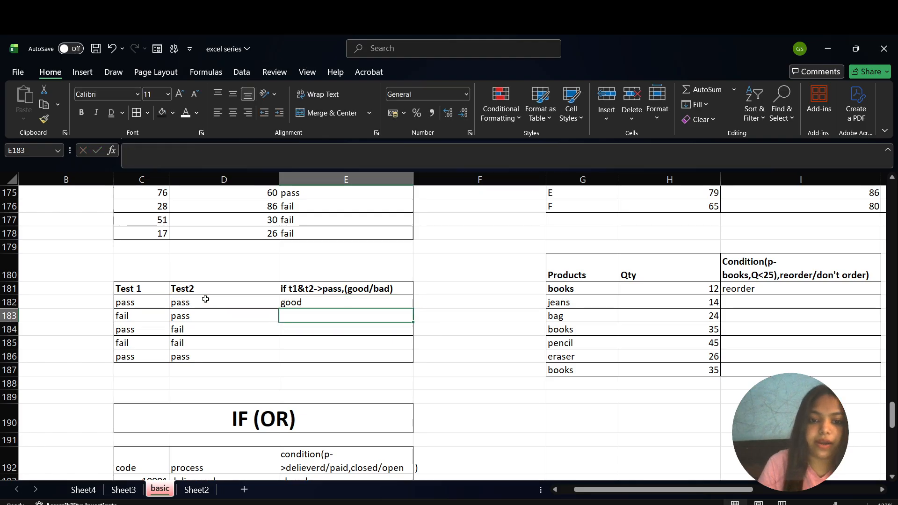
- Fill E182's good/bad formula down to E186
key("Up")
key("shift+Down")
key("shift+Down")
key("shift+Down")
key("shift+Down")
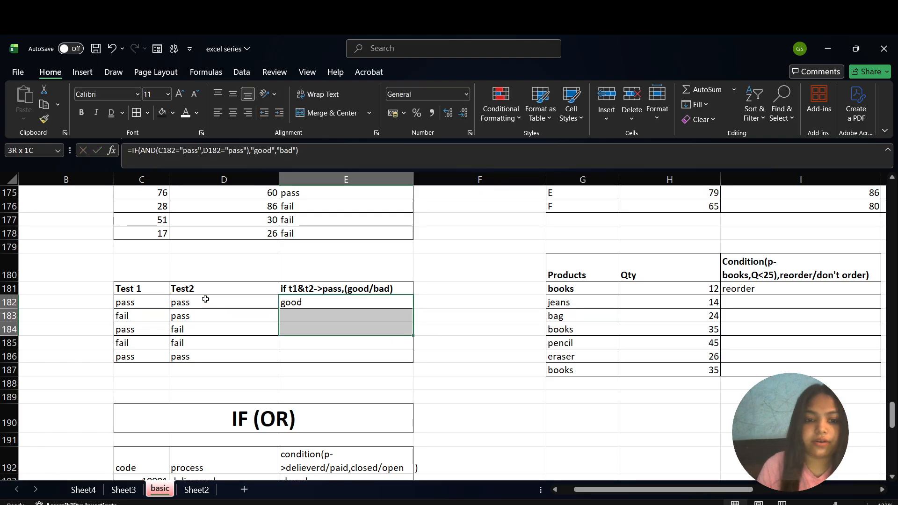
key("ctrl+d")
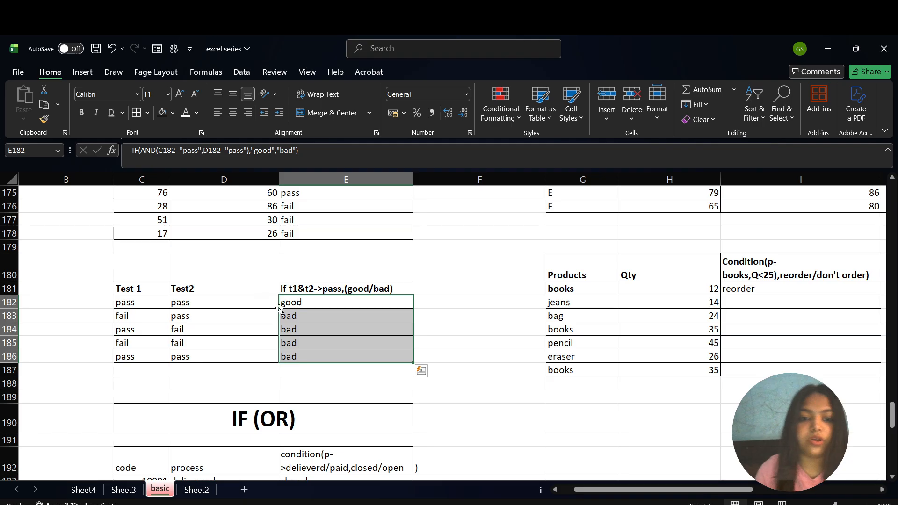
- Review the good/bad formula in E182 without changing it
left_click(251, 319)
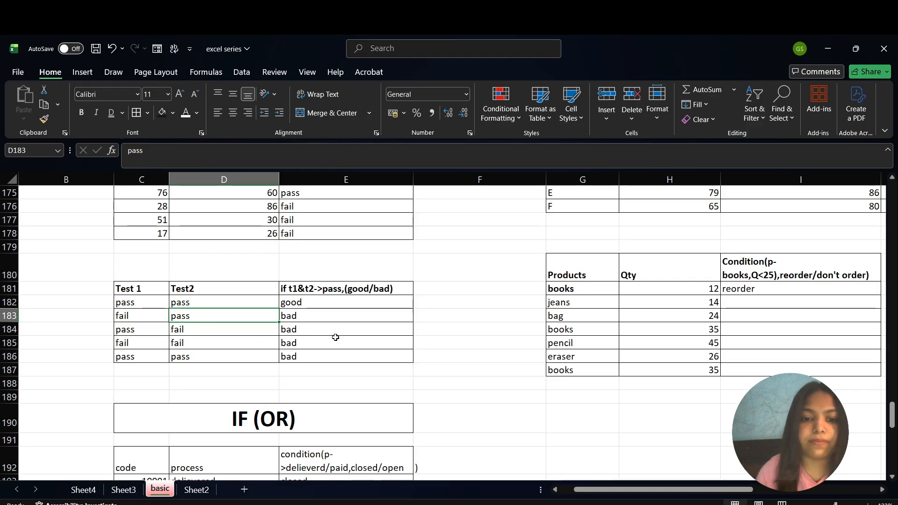
double_click(326, 305)
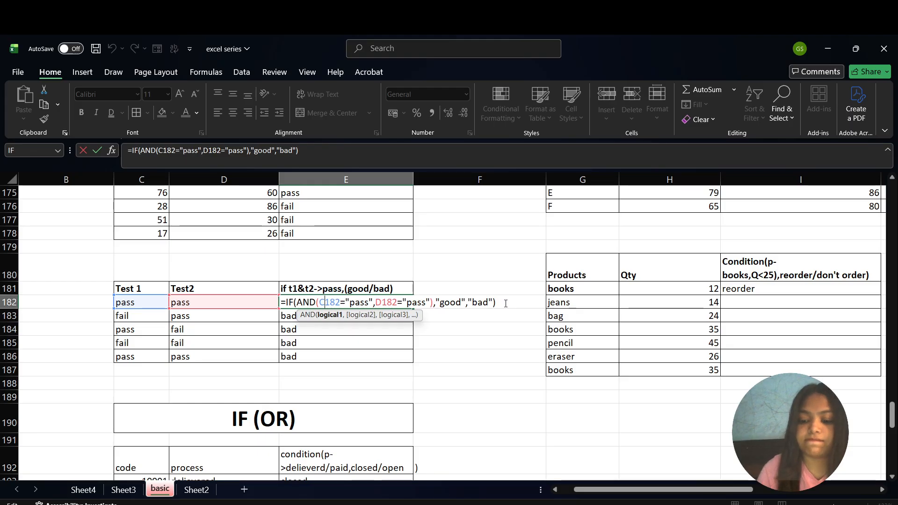
key("Return")
- Erase the existing reorder/don't order formula in I181 of the Products and Qty table
scroll(504, 302, "right", 6)
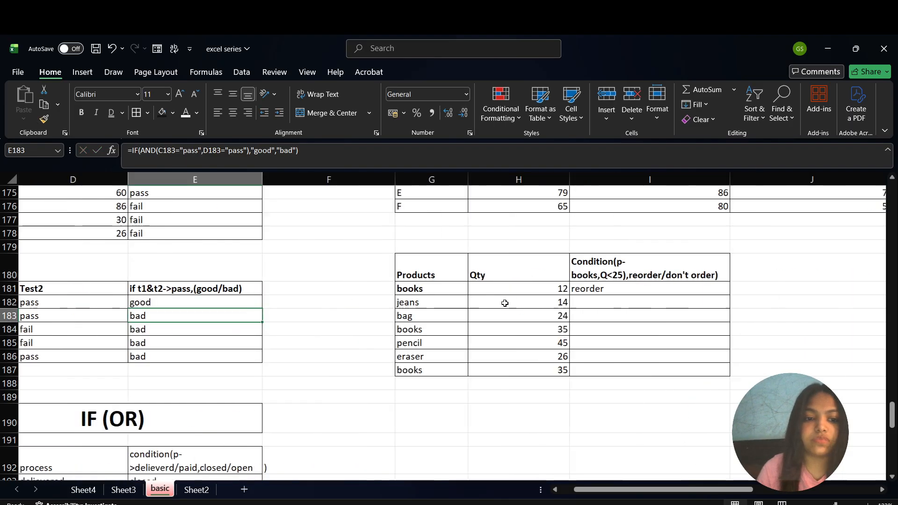
scroll(505, 303, "left", 6)
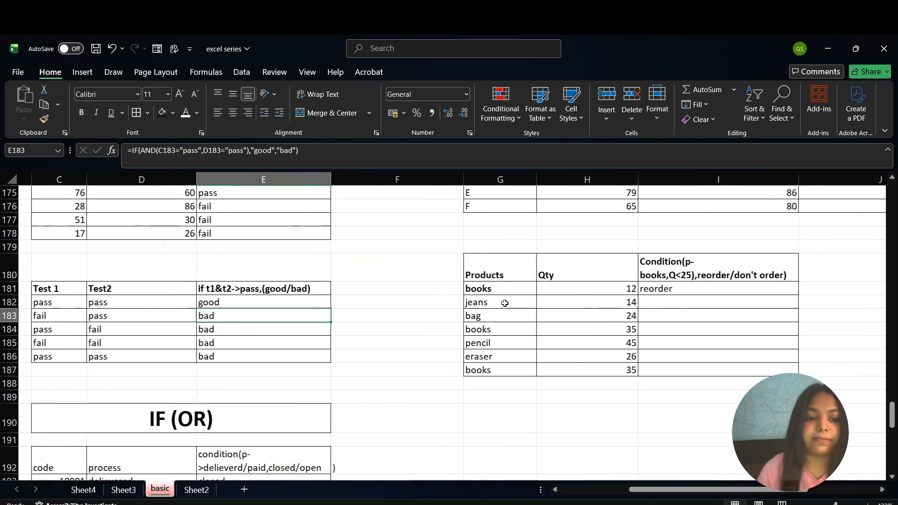
scroll(430, 291, "right", 6)
scroll(176, 321, "right", 3)
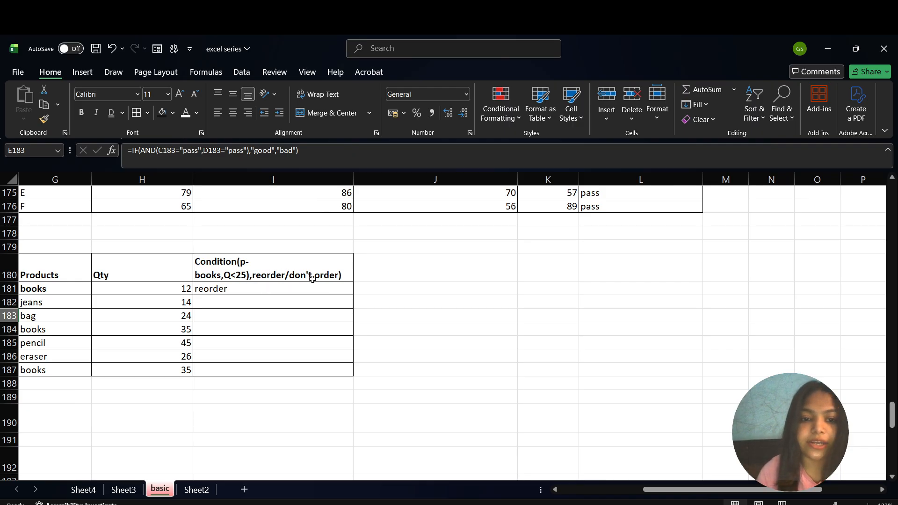
double_click(262, 288)
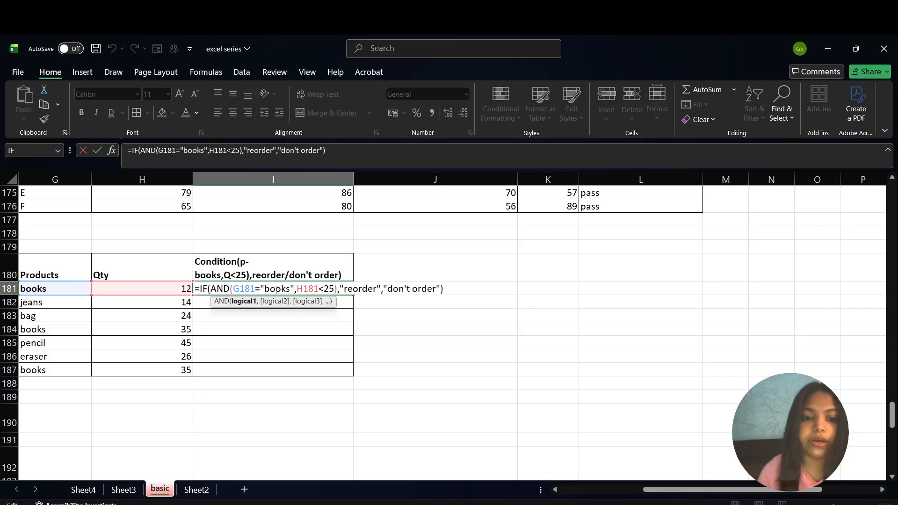
left_click(449, 289)
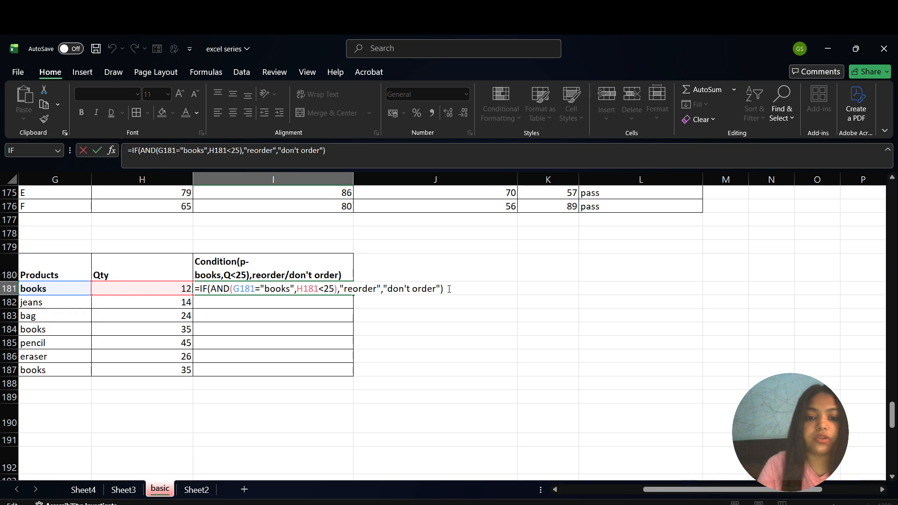
key("BackSpace")
key("BackSpace")
key("BackSpace")
key("BackSpace")
key("BackSpace")
key("BackSpace")
key("BackSpace")
key("BackSpace")
key("BackSpace")
key("BackSpace")
key("BackSpace")
key("BackSpace")
key("BackSpace")
key("BackSpace")
key("BackSpace")
key("BackSpace")
key("BackSpace")
key("BackSpace")
key("BackSpace")
key("BackSpace")
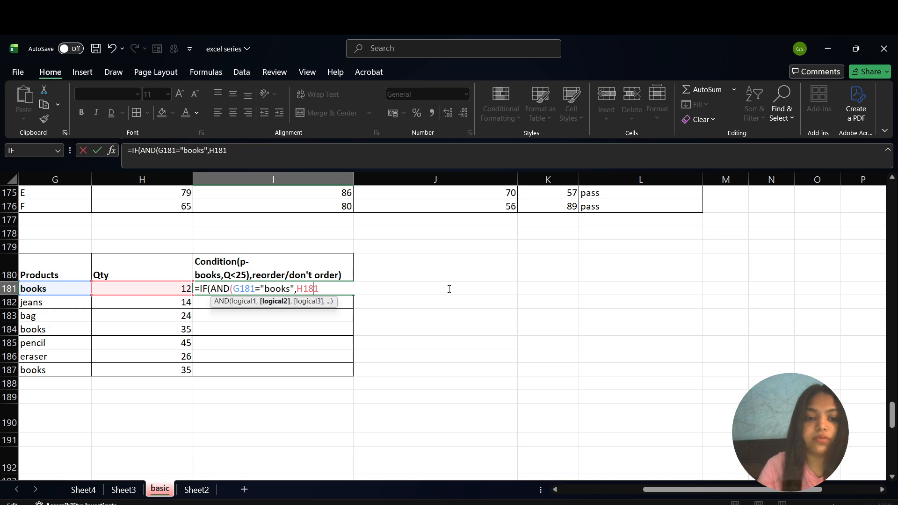
key("BackSpace")
key("BackSpace")
key("BackSpace")
key("BackSpace")
key("BackSpace")
key("BackSpace")
key("BackSpace")
key("BackSpace")
key("BackSpace")
- Start an IF formula with a nested AND in I181, using G181="books" as the first condition
type("=")
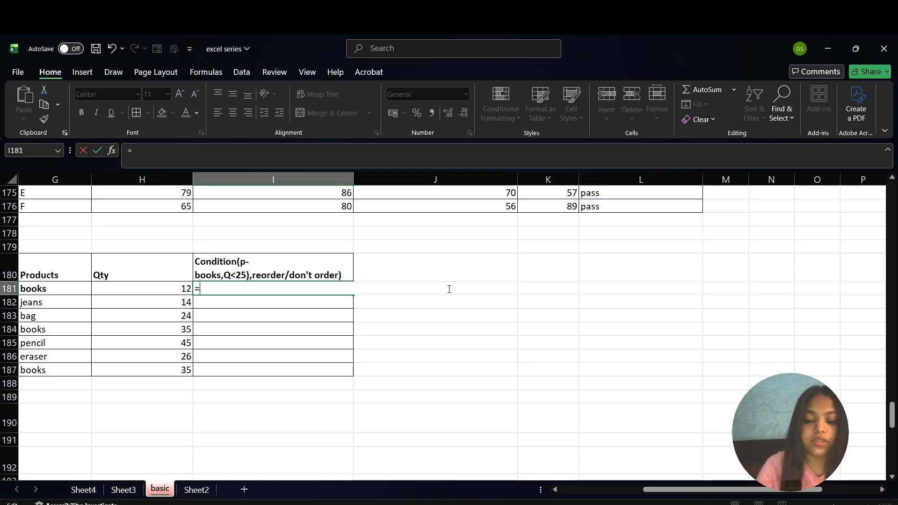
type("IF(and")
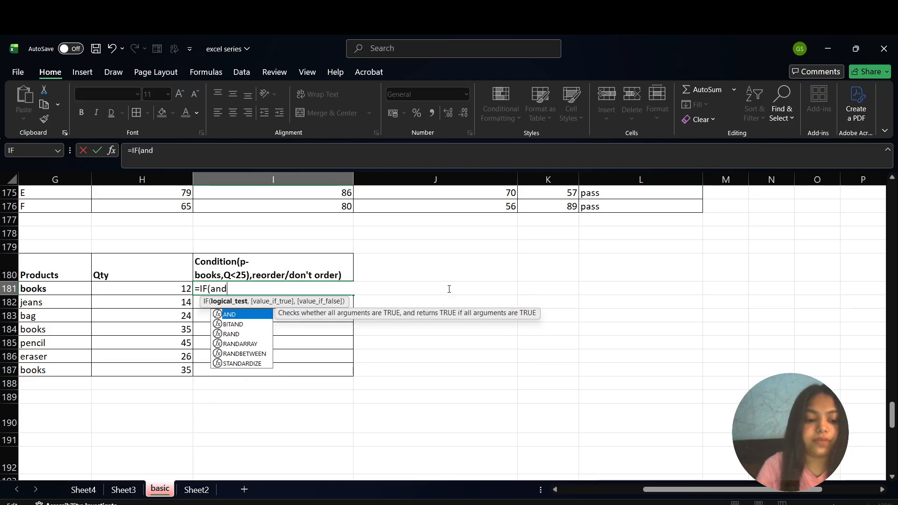
key("Tab")
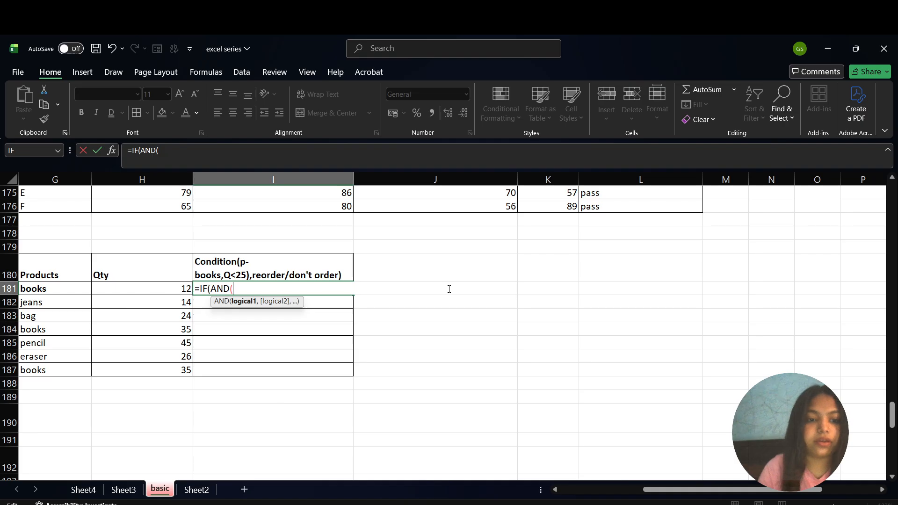
left_click(52, 292)
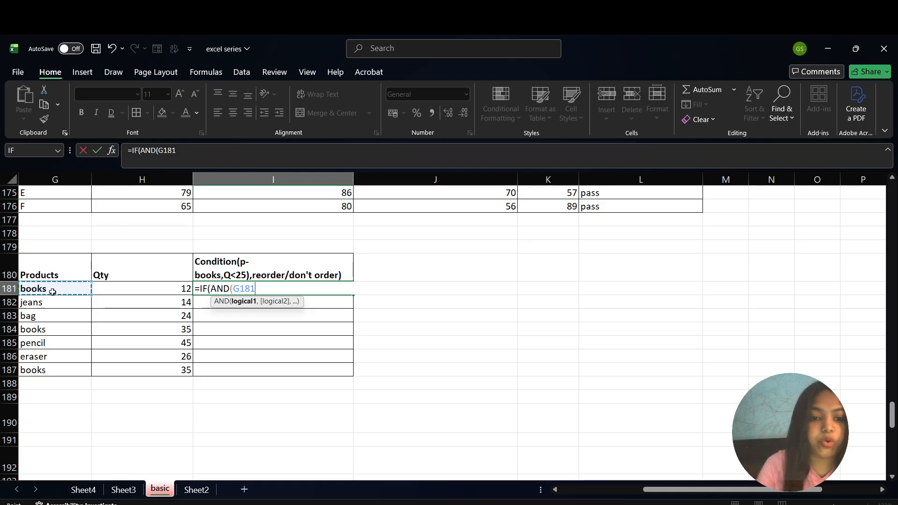
type("=\"books")
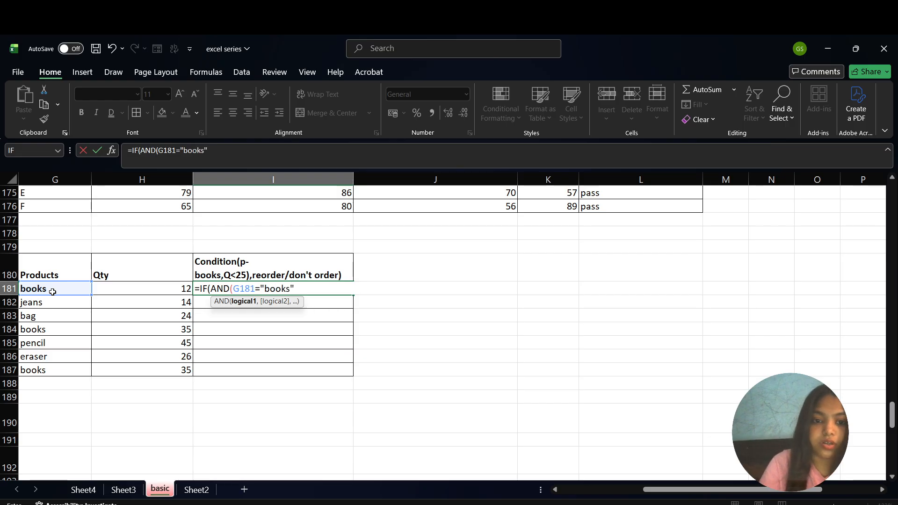
type("\",")
- Add H181<25 as the second condition in I181's formula and close the AND
key("Left")
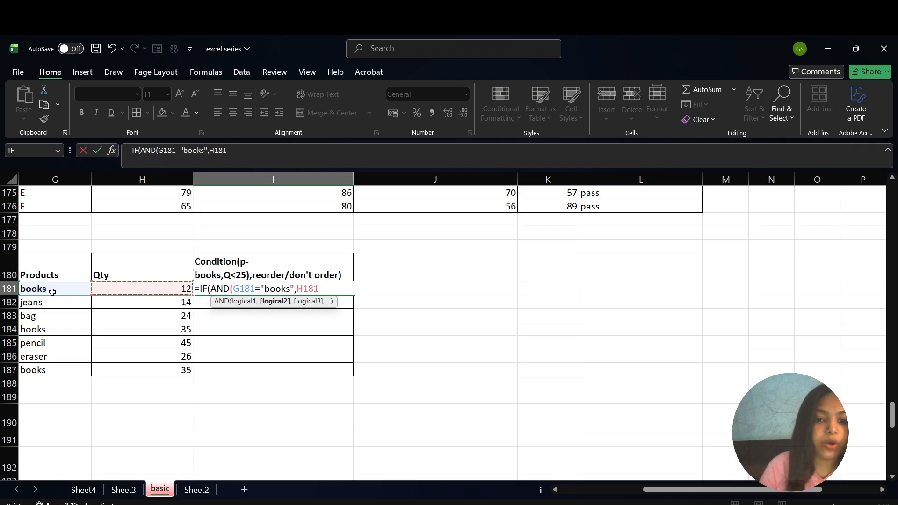
type("<")
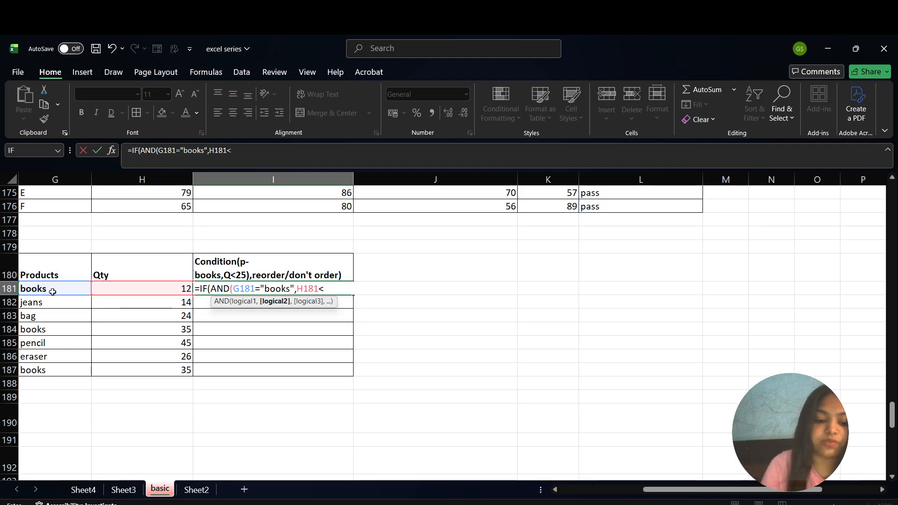
type("25")
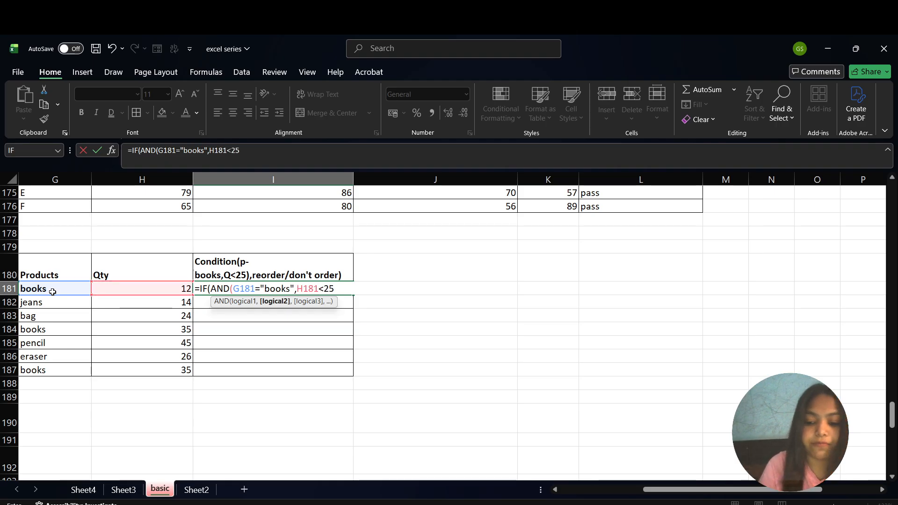
type("),")
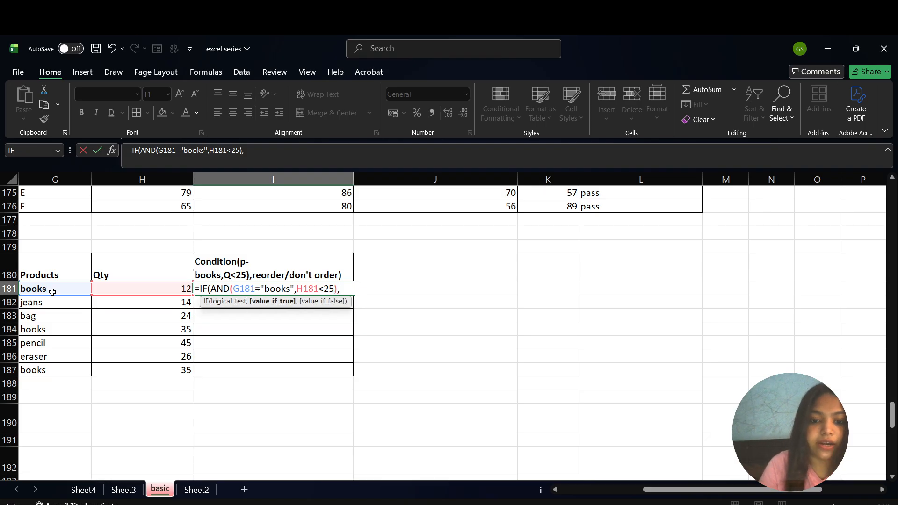
- Try to complete I181's IF(AND) formula with "reorder" as the true result and "don't order" as the false result
type("\"reo")
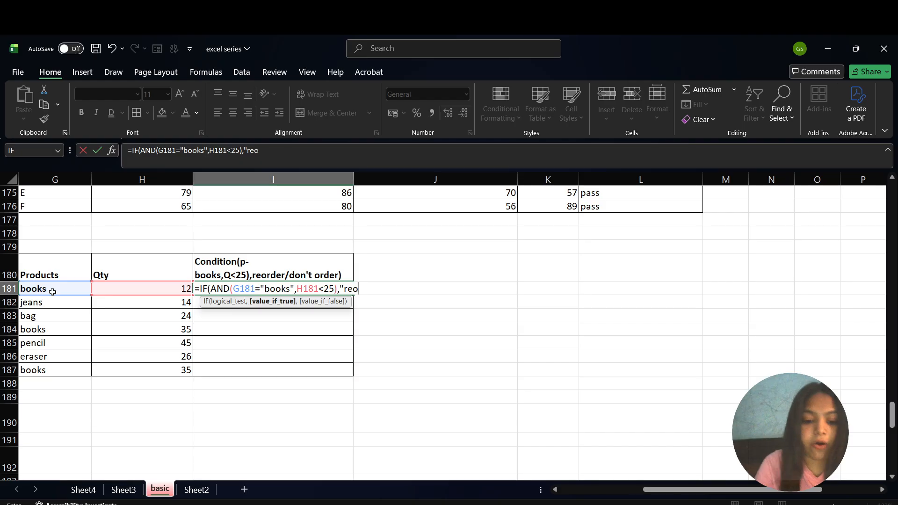
type("rder\"")
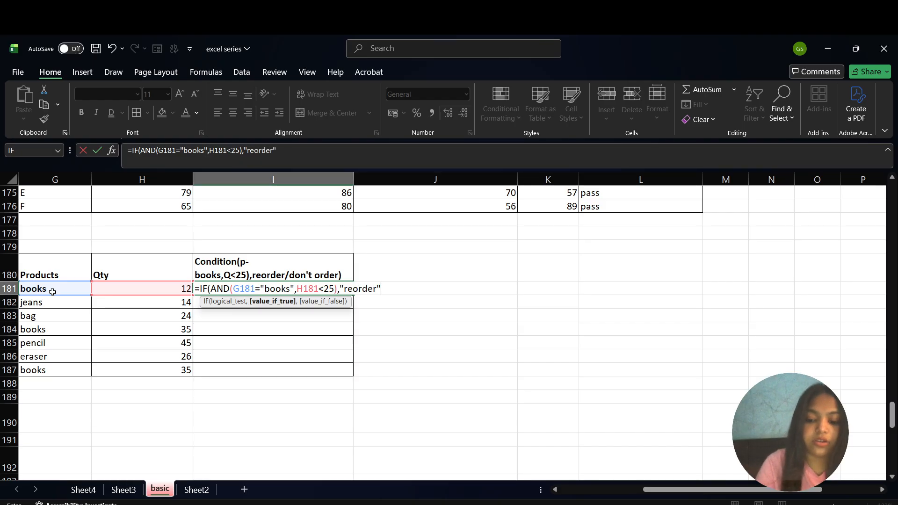
type(",")
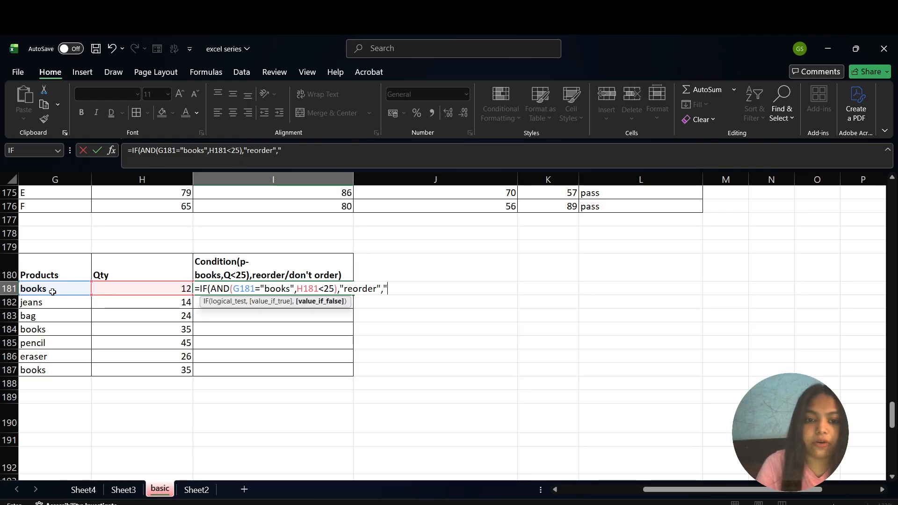
type("\"don")
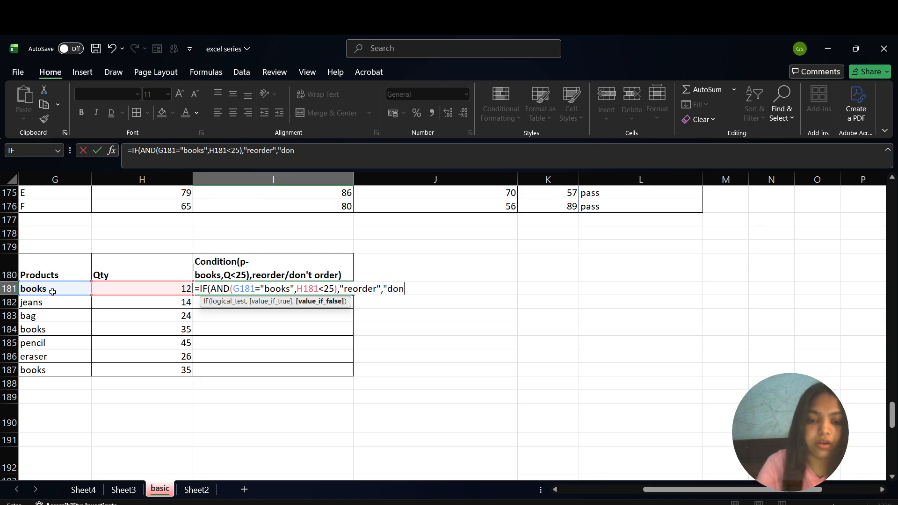
type("'t")
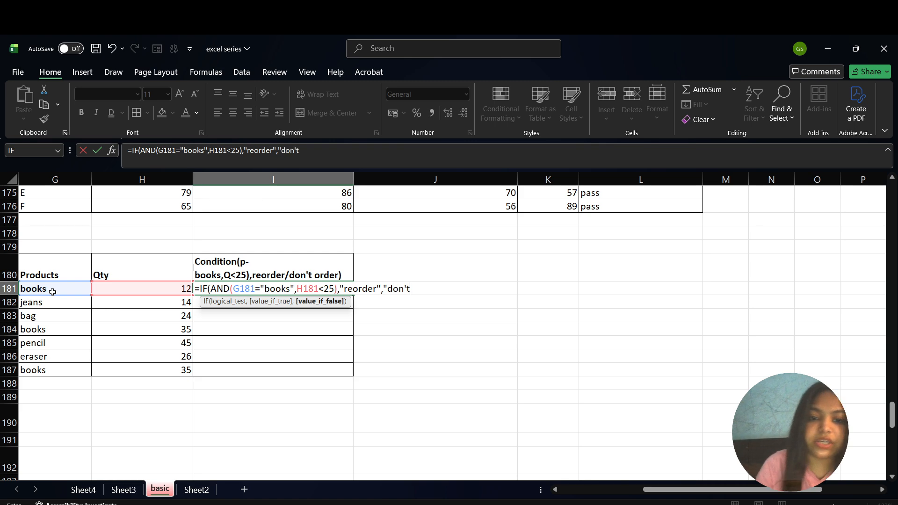
type(" orde")
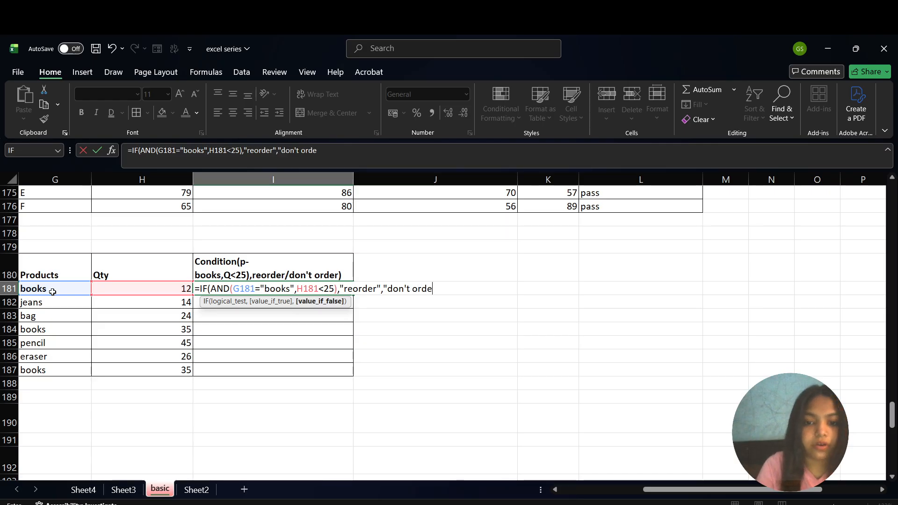
type("r\")")
key("Return")
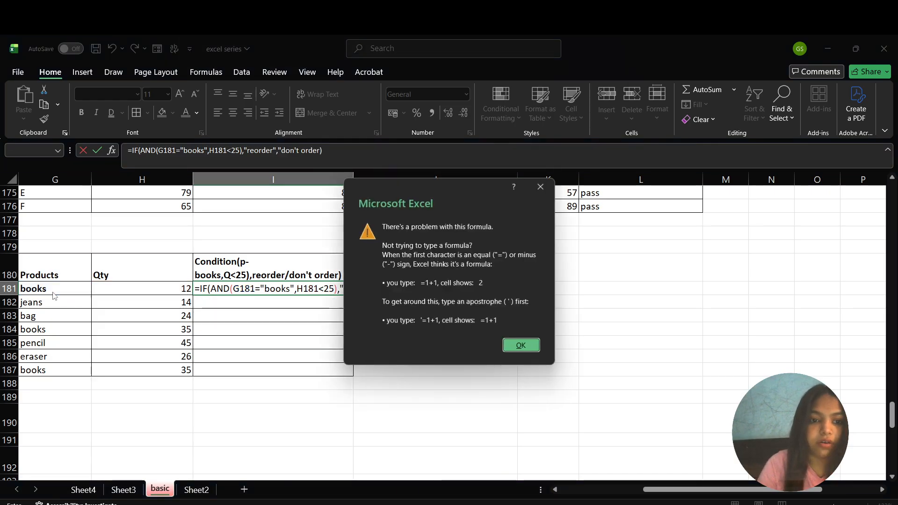
key("Return")
key("Return")
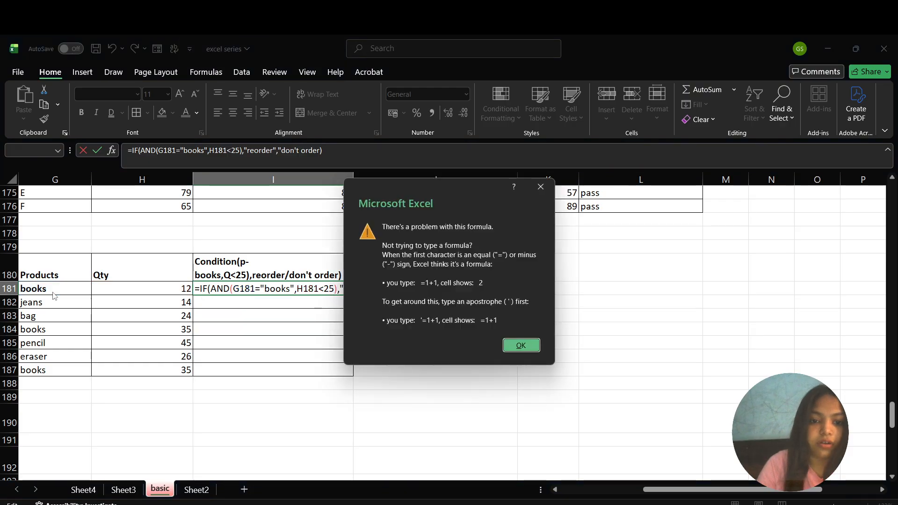
key("Return")
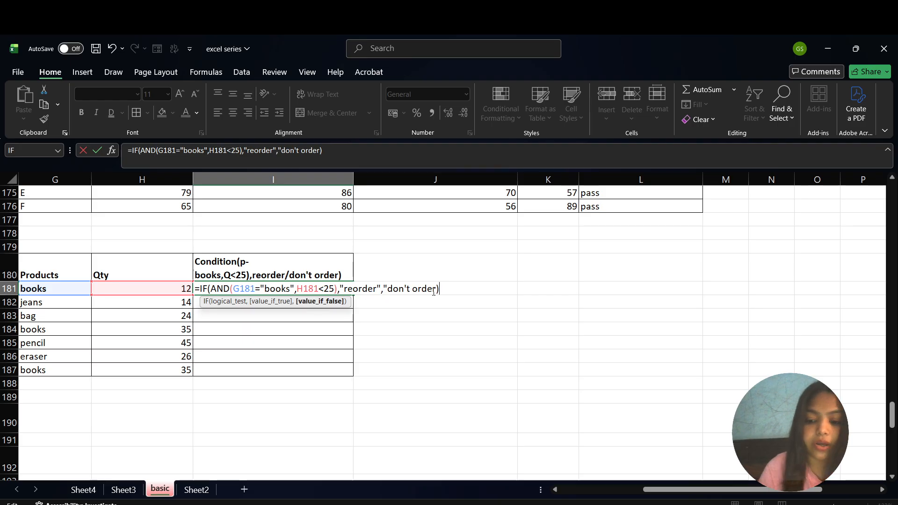
key("Return")
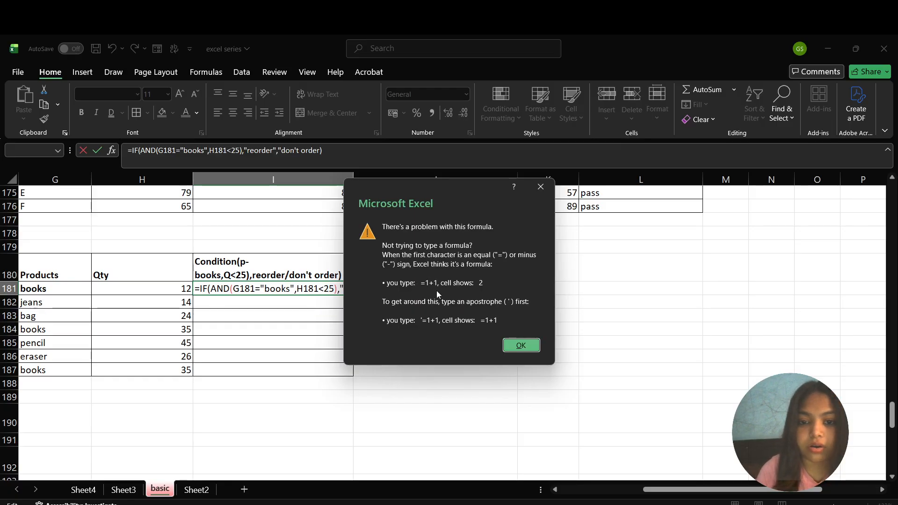
- Discard the rejected IF(AND) formula from cell I181, leaving the cell empty
left_click(521, 346)
key("ctrl+z")
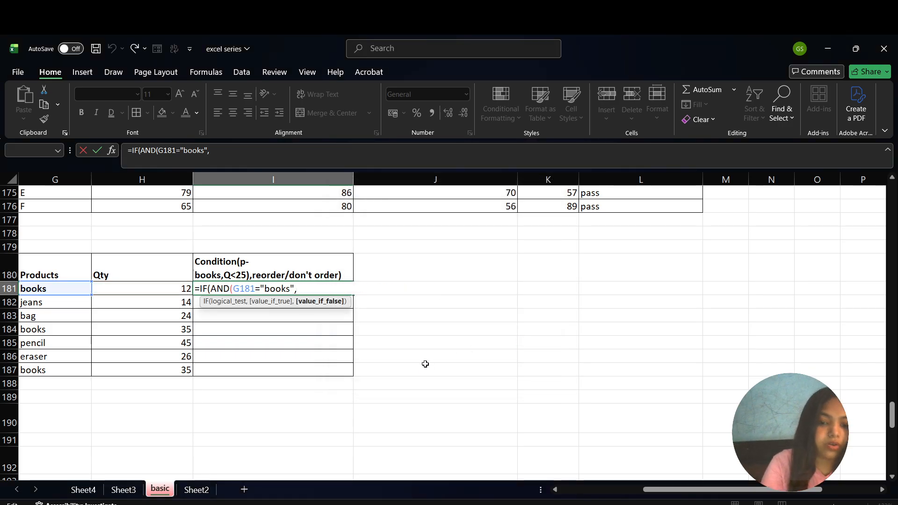
key("ctrl+y")
key("ctrl+z")
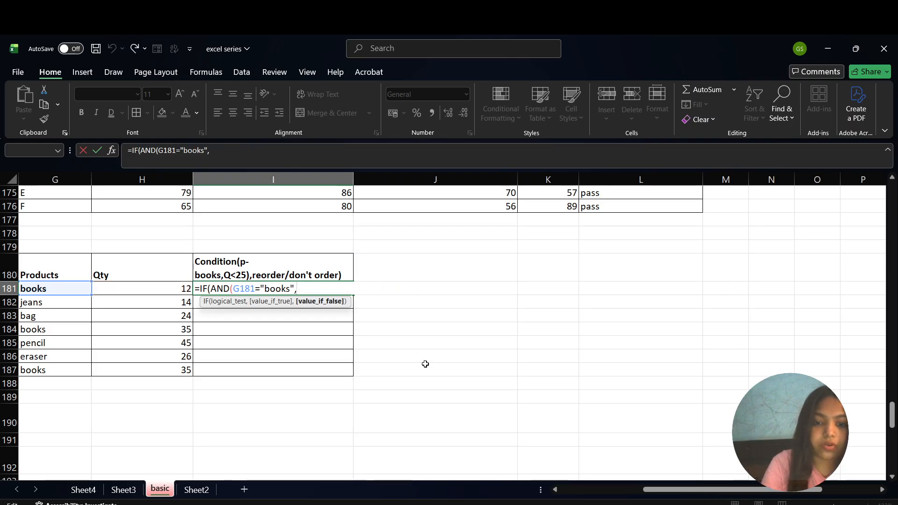
key("BackSpace")
key("BackSpace")
key("BackSpace")
key("BackSpace")
key("BackSpace")
key("BackSpace")
key("BackSpace")
key("BackSpace")
key("BackSpace")
key("BackSpace")
key("BackSpace")
key("BackSpace")
key("BackSpace")
key("BackSpace")
key("BackSpace")
key("BackSpace")
key("BackSpace")
key("BackSpace")
key("BackSpace")
key("BackSpace")
key("Escape")
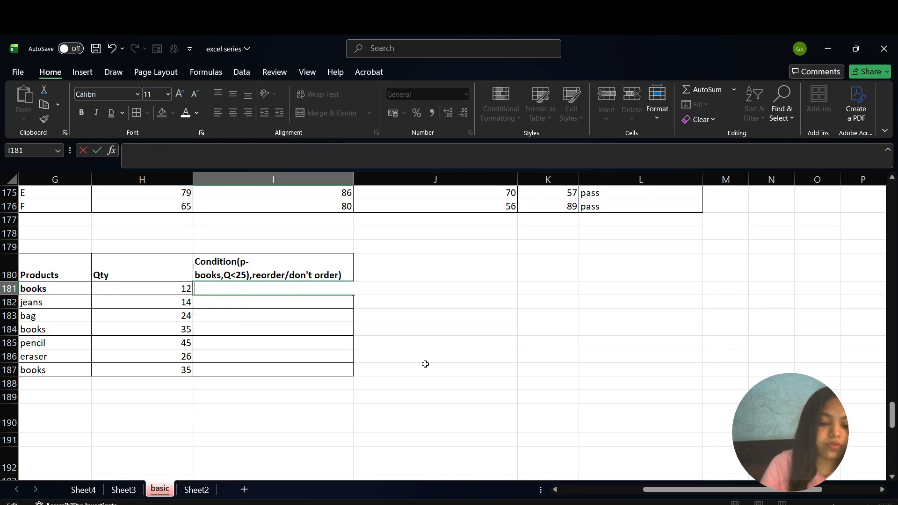
- Undo the earlier erasure of the reorder/don't order formula in I181
key("ctrl+z")
key("ctrl+y")
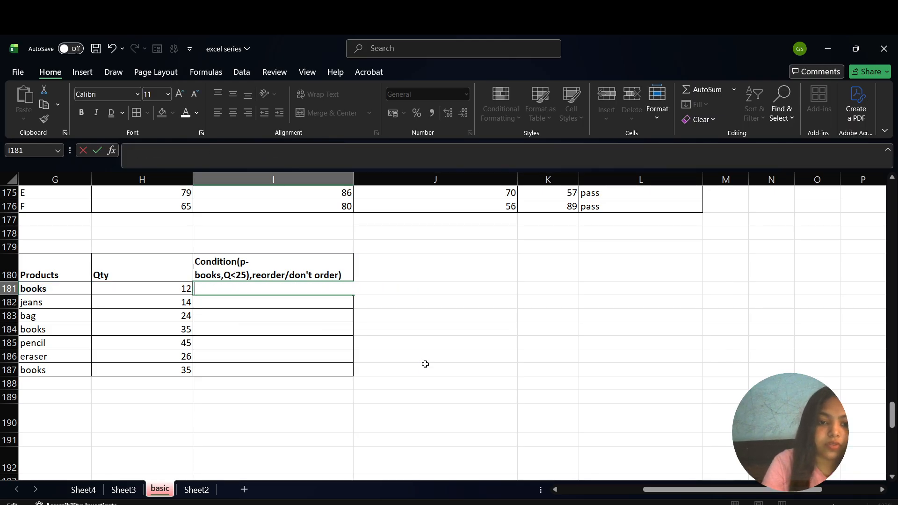
key("Return")
key("ctrl+z")
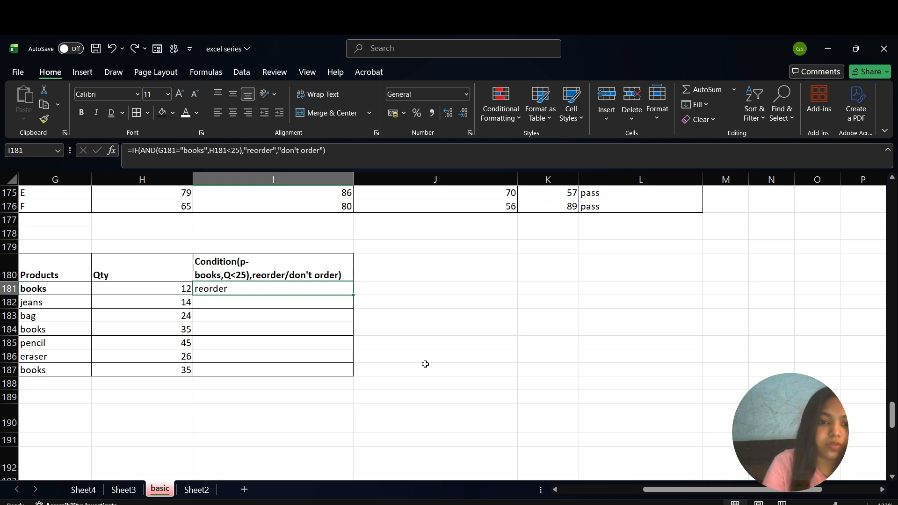
- Review the reorder/don't order formula in I181 without changing it, keeping that cell selected
double_click(237, 291)
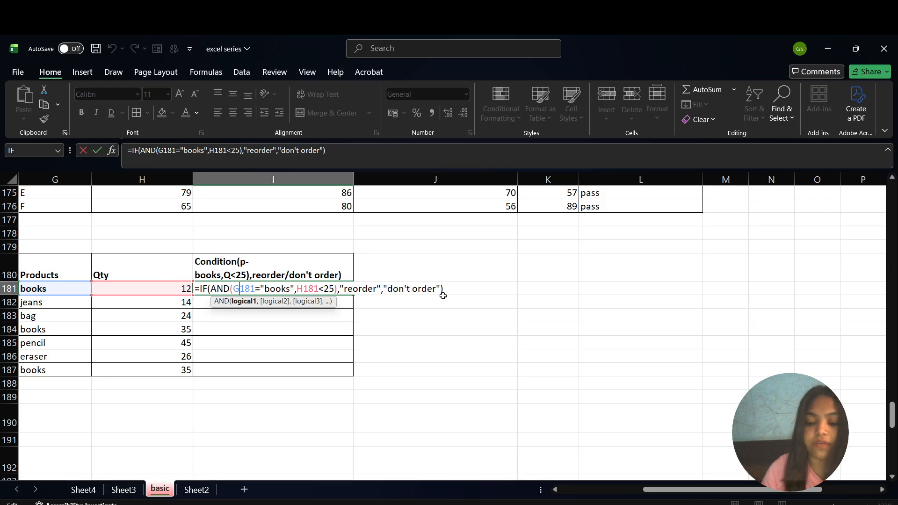
key("Return")
key("Up")
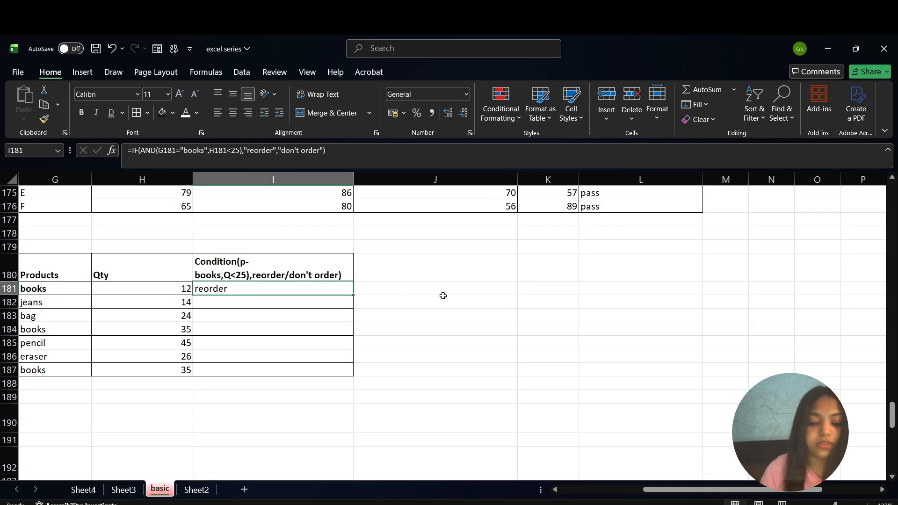
- Fill the reorder/don't order formula from I181 down through I187 for all products
key("shift+Down")
key("shift+Down")
key("shift+Down")
key("shift+Down")
key("shift+Down")
key("shift+Down")
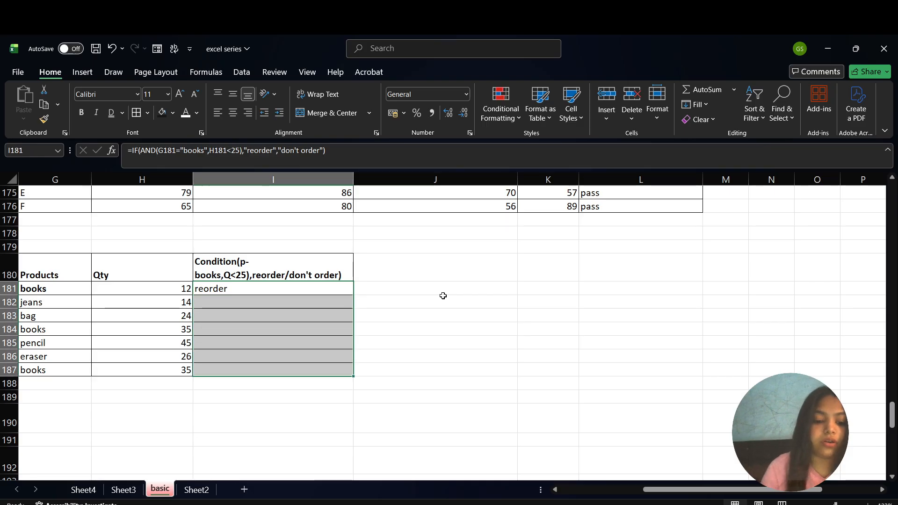
key("ctrl+d")
- Review the closed/open formula in E193 of the IF (OR) table without changing it
scroll(509, 323, "left", 2)
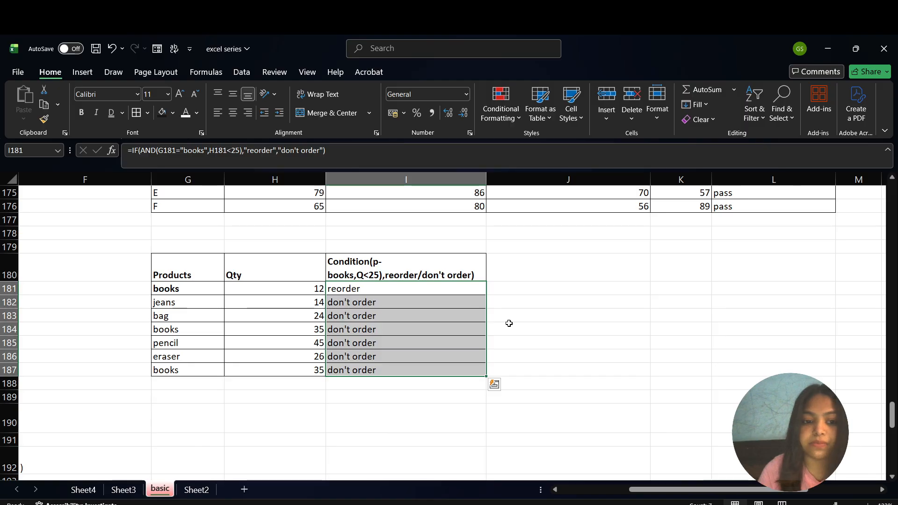
scroll(509, 324, "down", 4)
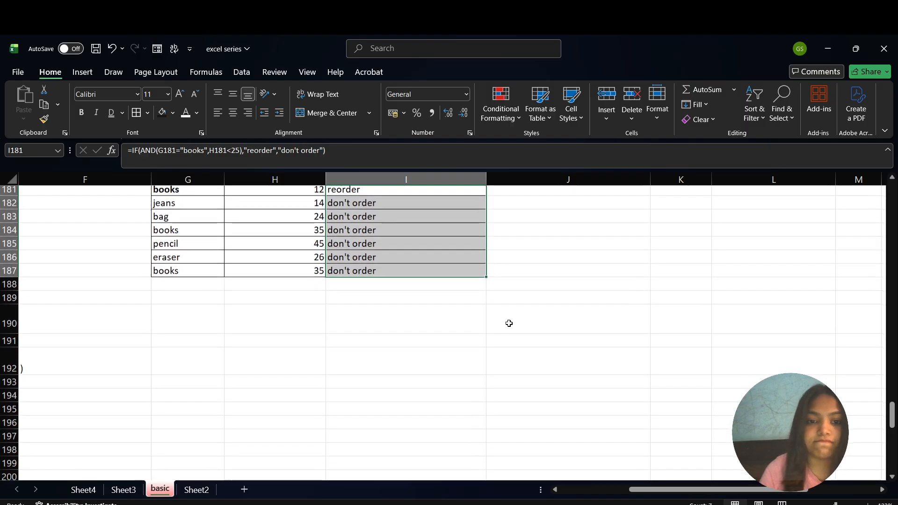
scroll(508, 323, "left", 1)
scroll(509, 323, "left", 3)
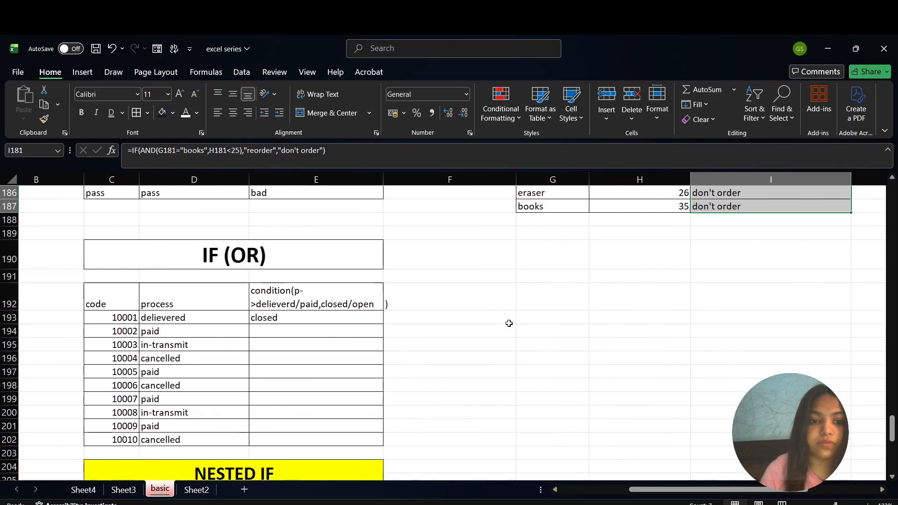
scroll(509, 323, "down", 1)
scroll(508, 323, "up", 1)
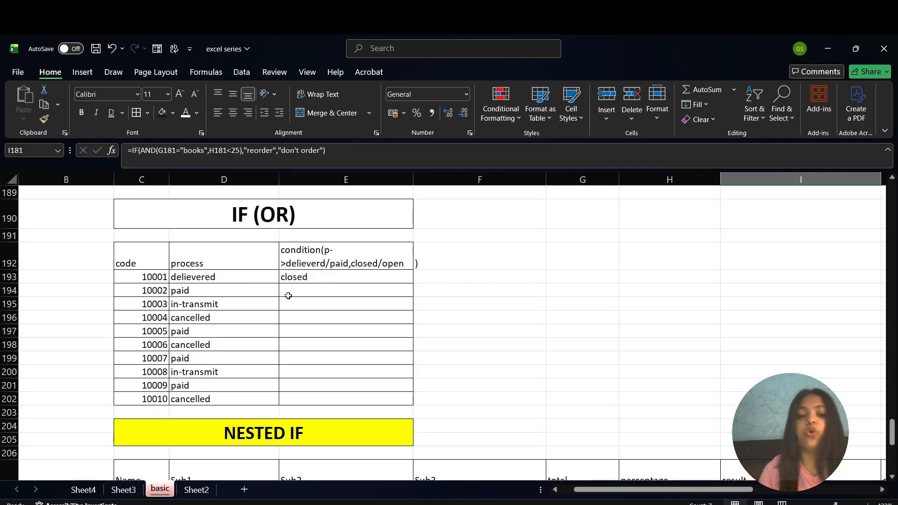
left_click(327, 280)
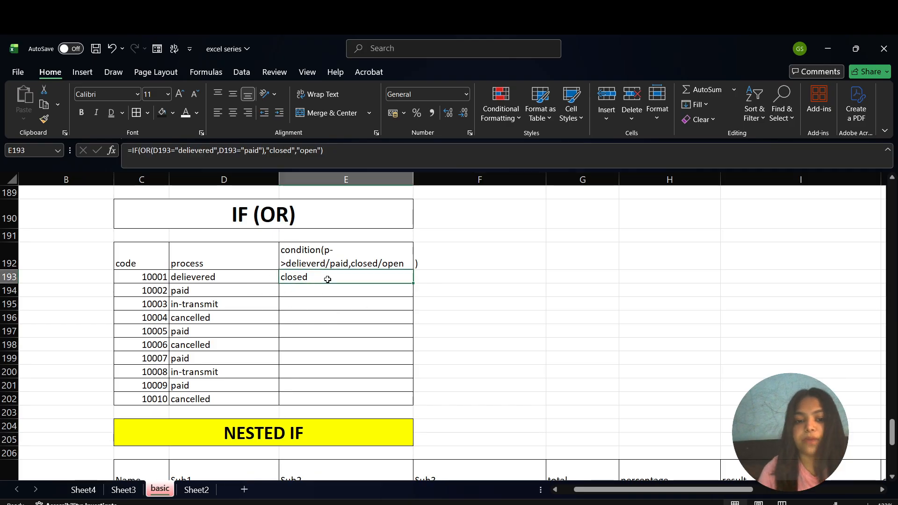
double_click(326, 280)
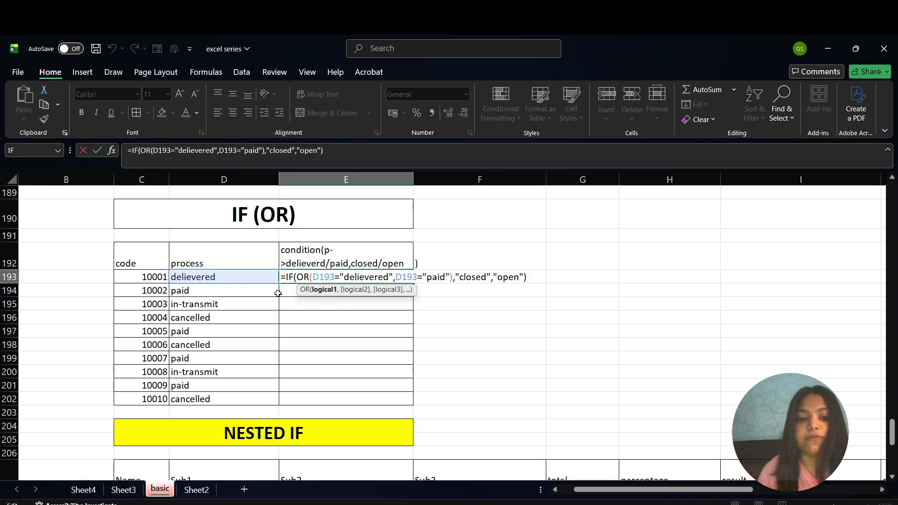
scroll(307, 302, "up", 1)
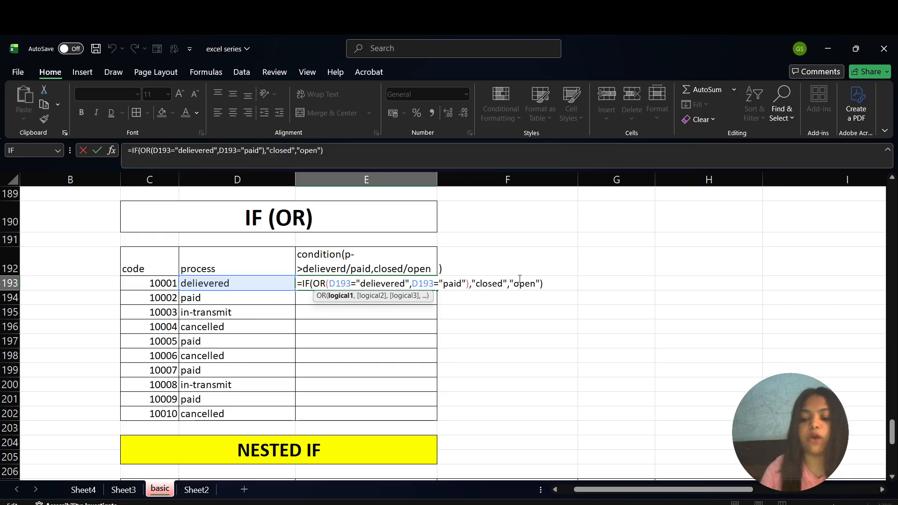
key("Return")
- Fill the closed/open formula from E193 down through E202 and check the result for the in-transmit process in row 195
key("Up")
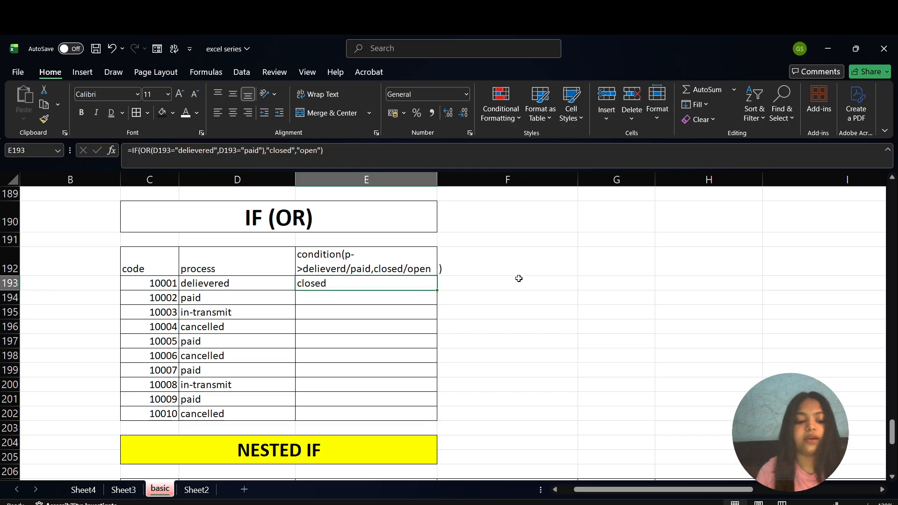
key("shift+Down")
key("shift+Down")
key("shift+Down")
key("shift+Down")
key("shift+Down")
key("shift+Down")
key("shift+Down")
key("shift+Down")
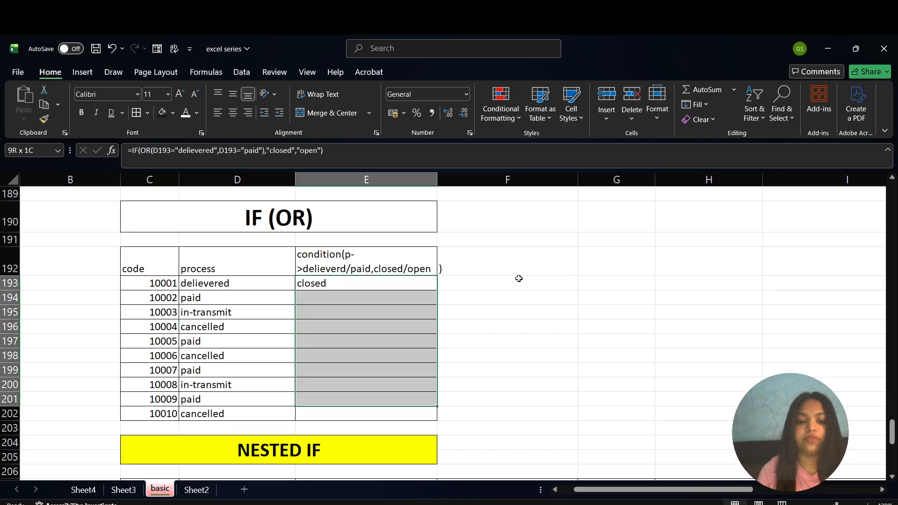
key("shift+Down")
key("ctrl+d")
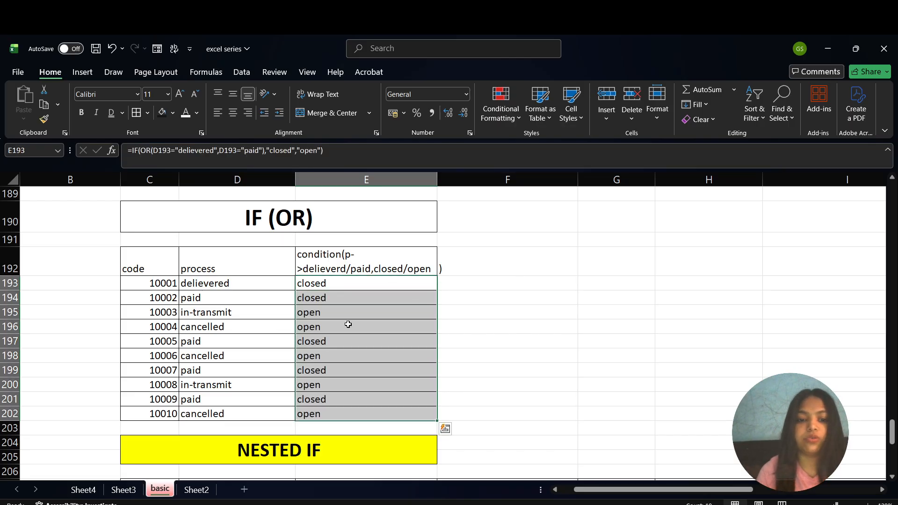
left_click(238, 320)
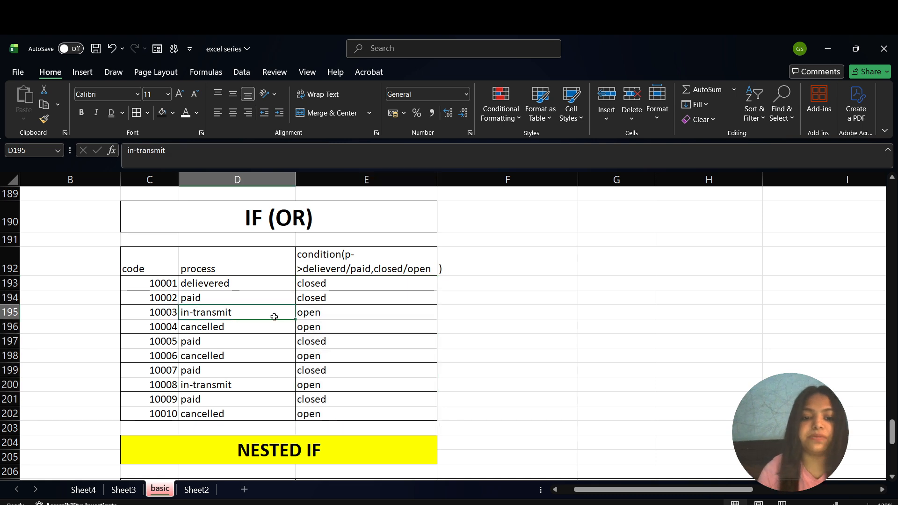
left_click(312, 315)
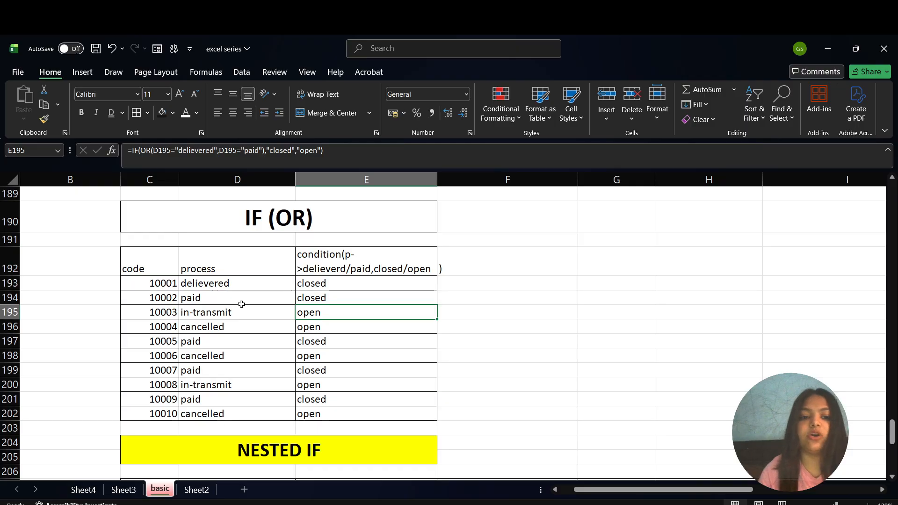
- Examine the NESTED IF table with its grade criteria and the result formula in I208
scroll(333, 291, "down", 5)
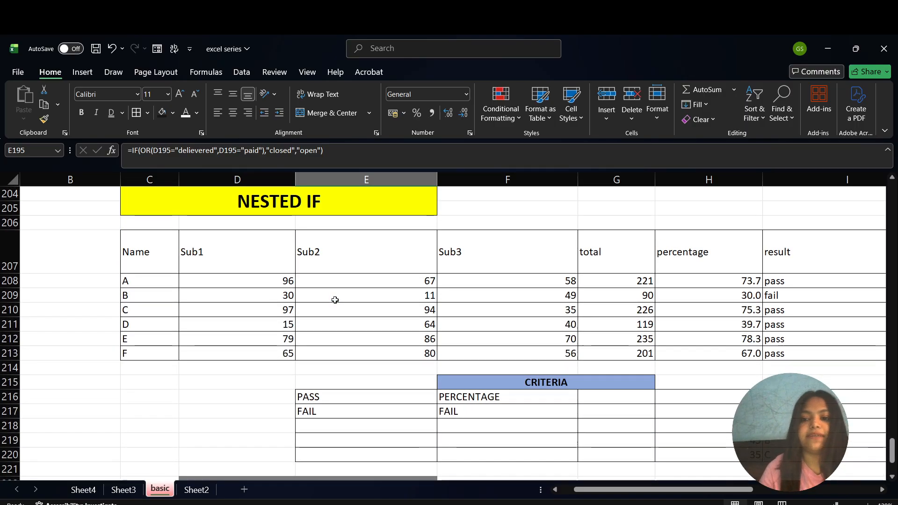
scroll(335, 299, "right", 2)
scroll(333, 301, "left", 2)
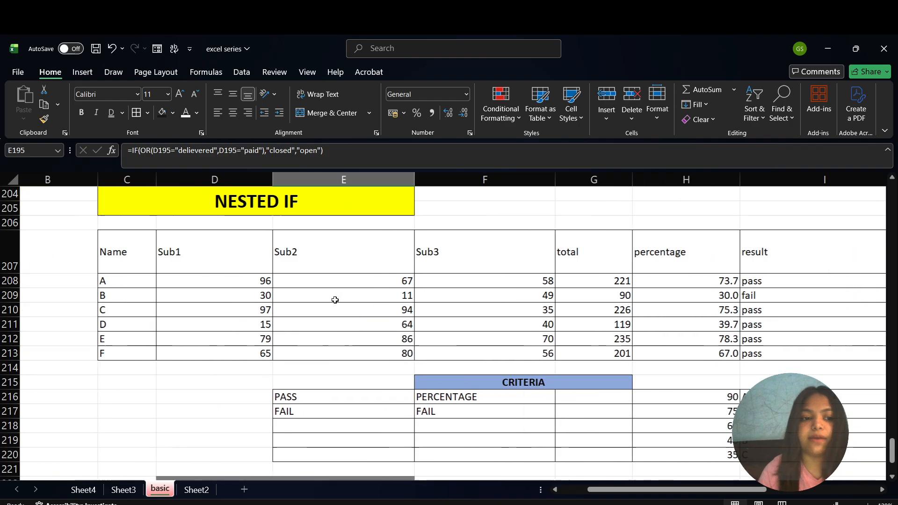
scroll(332, 301, "right", 2)
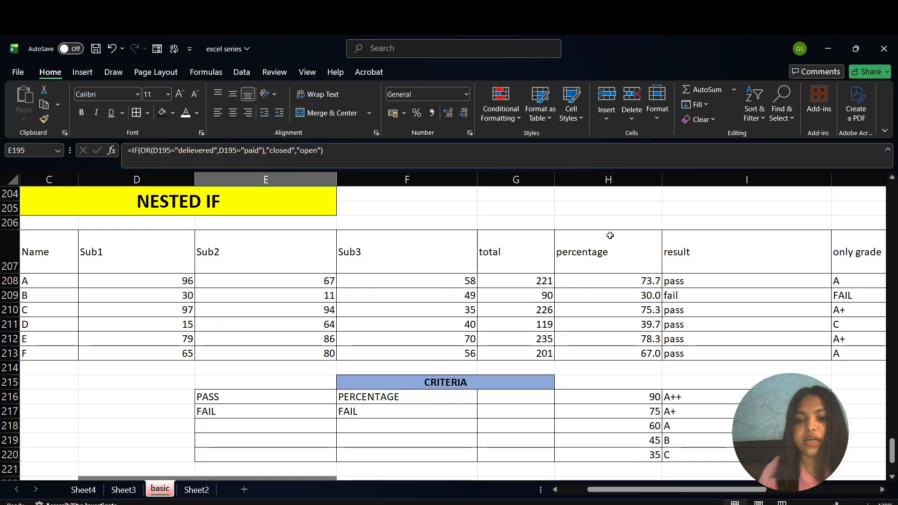
scroll(724, 376, "right", 3)
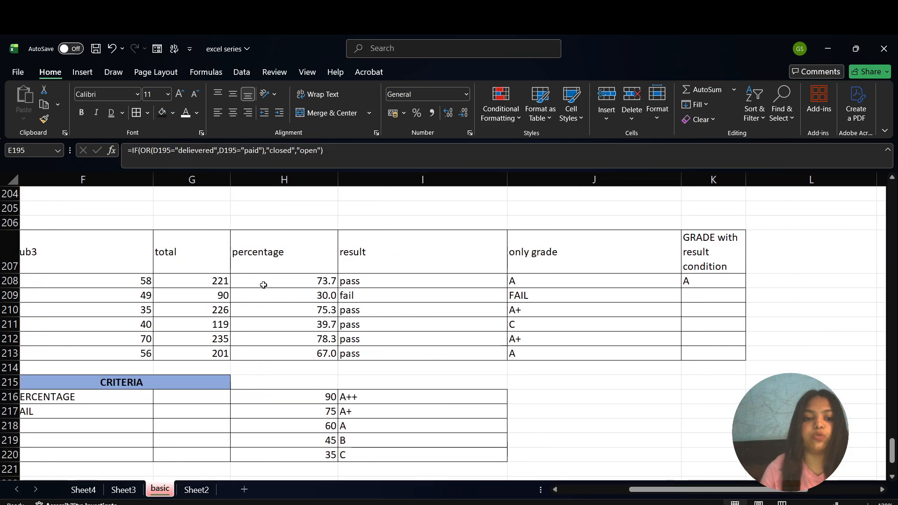
left_click(464, 284)
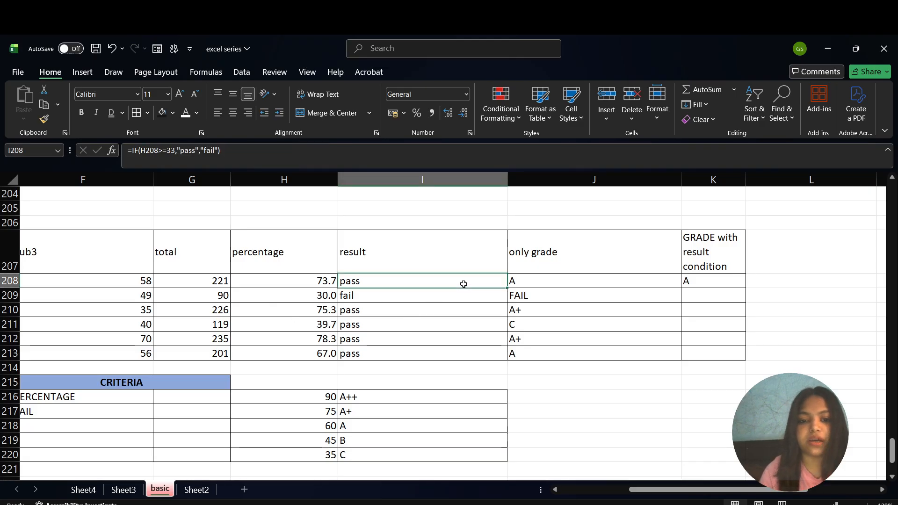
- Examine the only grade formula in J208 alongside the pass/fail and percentage criteria in rows 216 to 220
left_click(557, 279)
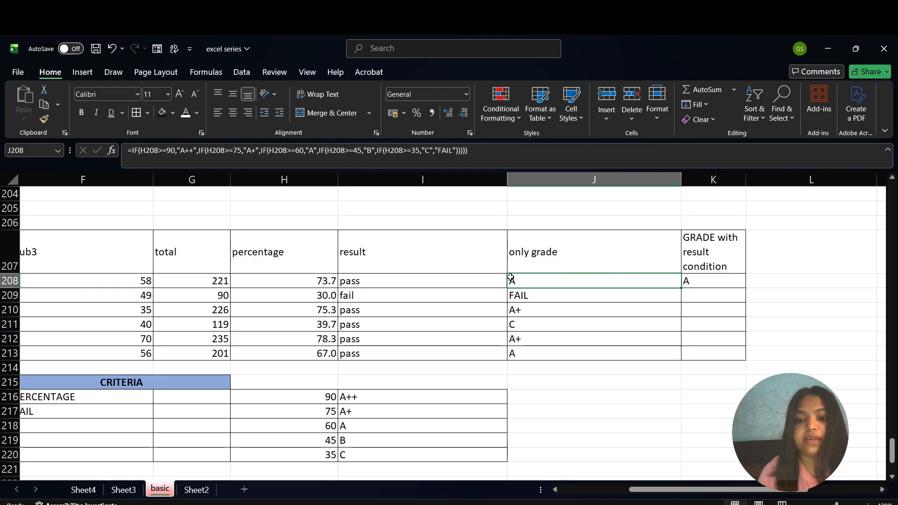
scroll(541, 276, "left", 3)
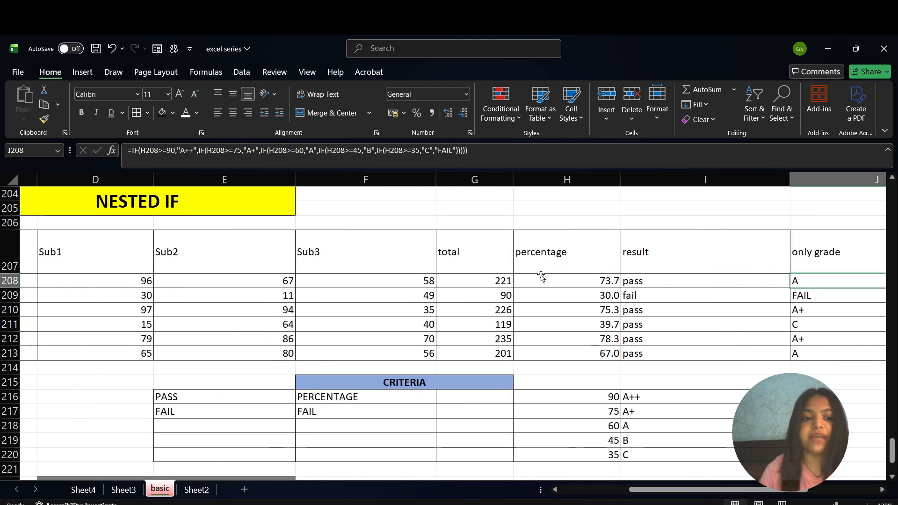
scroll(541, 276, "right", 2)
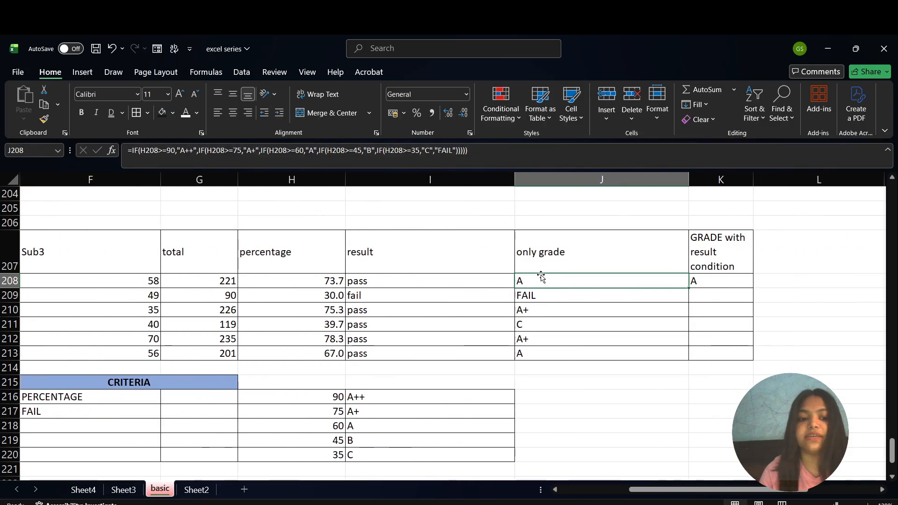
scroll(541, 276, "left", 4)
scroll(541, 276, "down", 1)
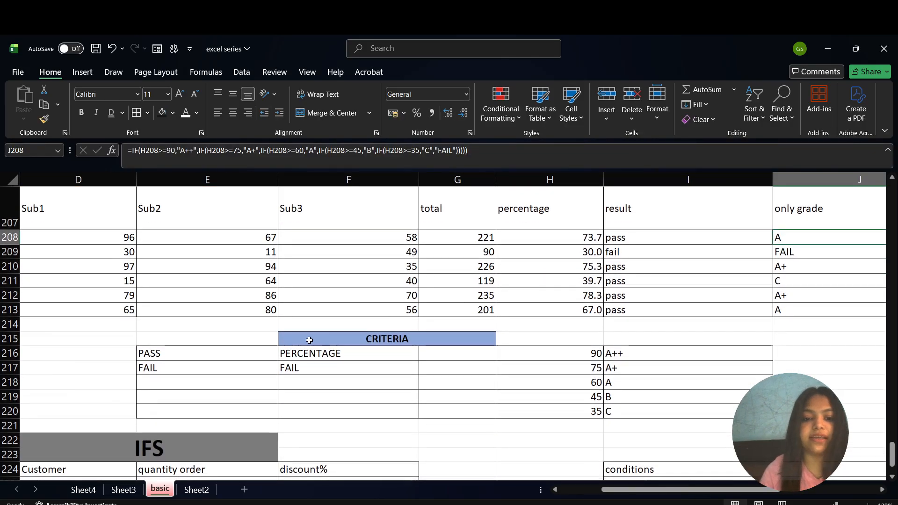
left_click(188, 357)
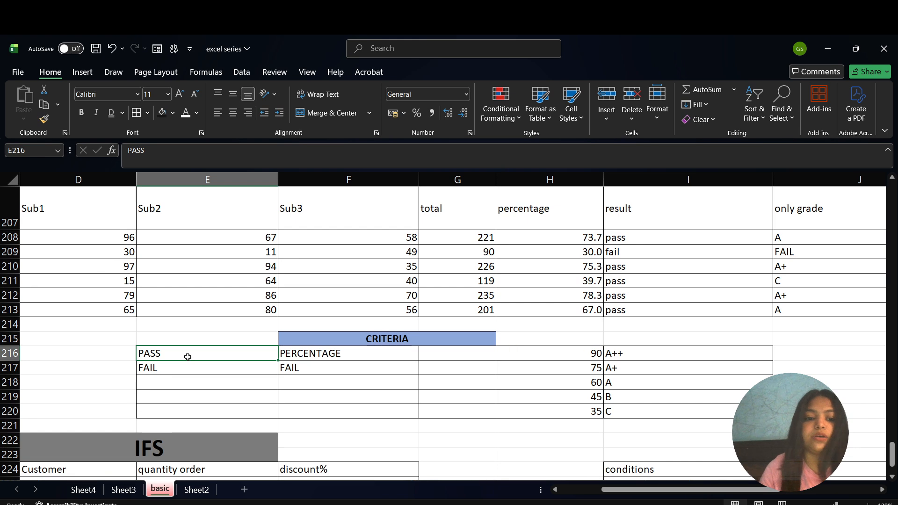
left_click(325, 359)
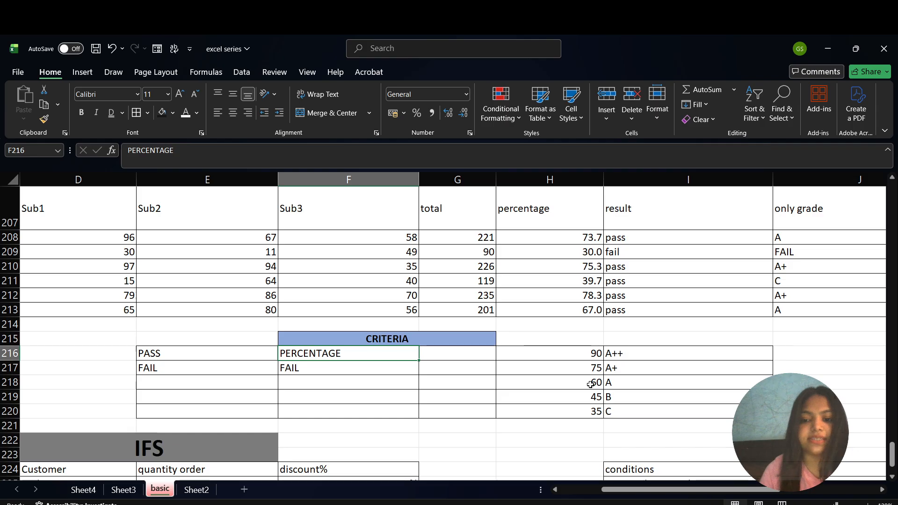
scroll(600, 398, "right", 2)
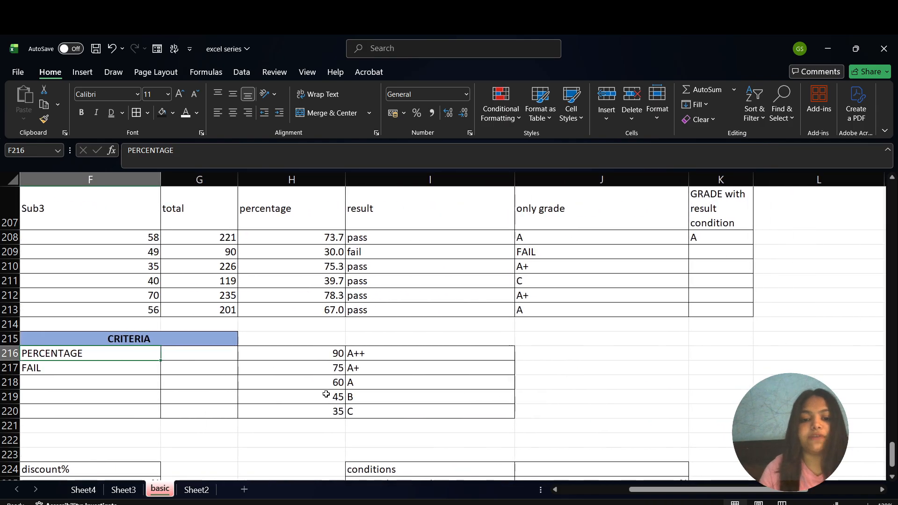
scroll(385, 418, "left", 1)
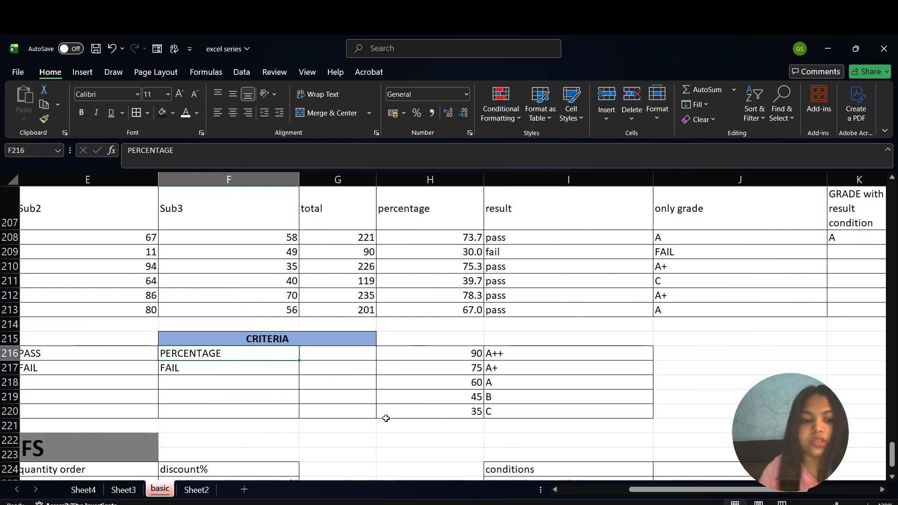
left_click(49, 368)
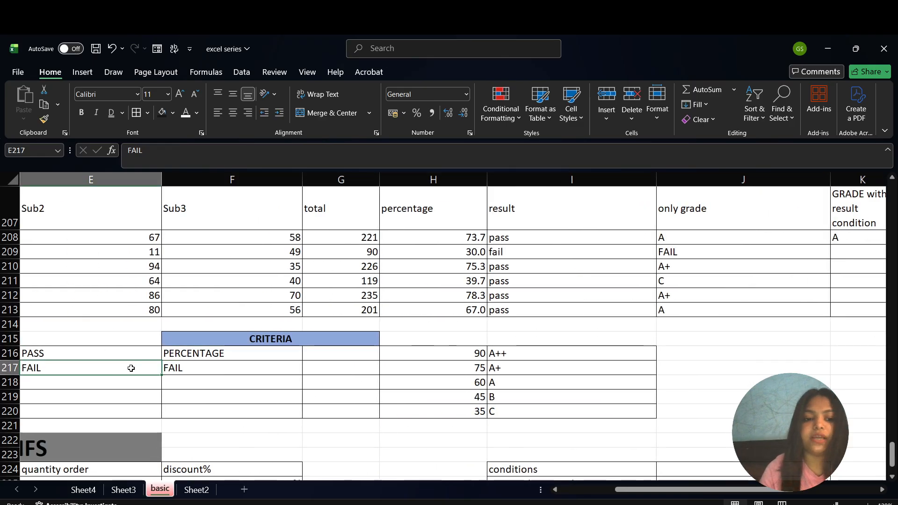
left_click(191, 369)
scroll(193, 369, "up", 1)
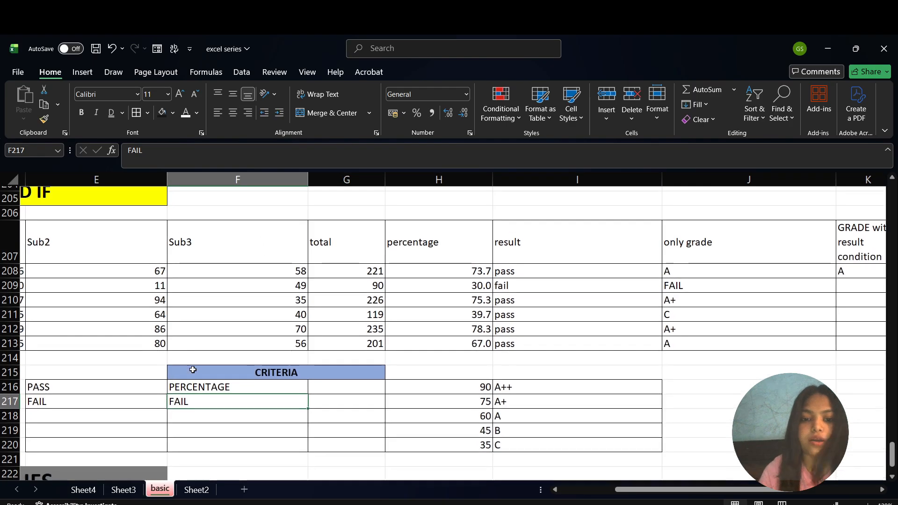
scroll(193, 369, "right", 2)
scroll(192, 369, "right", 1)
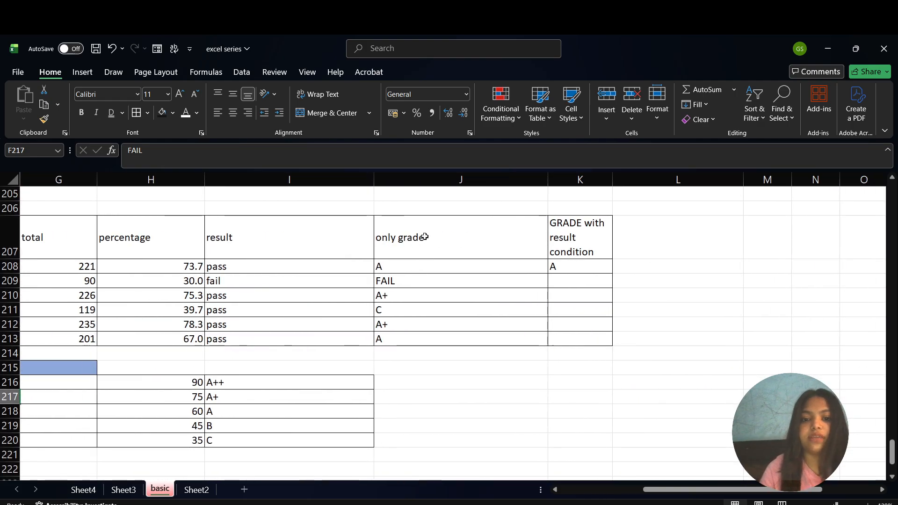
scroll(124, 299, "left", 4)
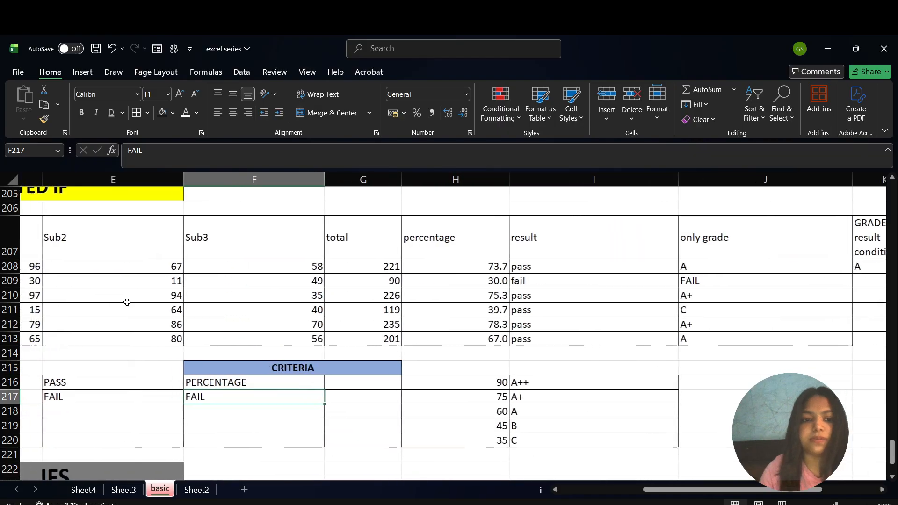
- AutoFit the column widths of the whole NESTED IF table from Name to GRADE with result condition
left_click(115, 243)
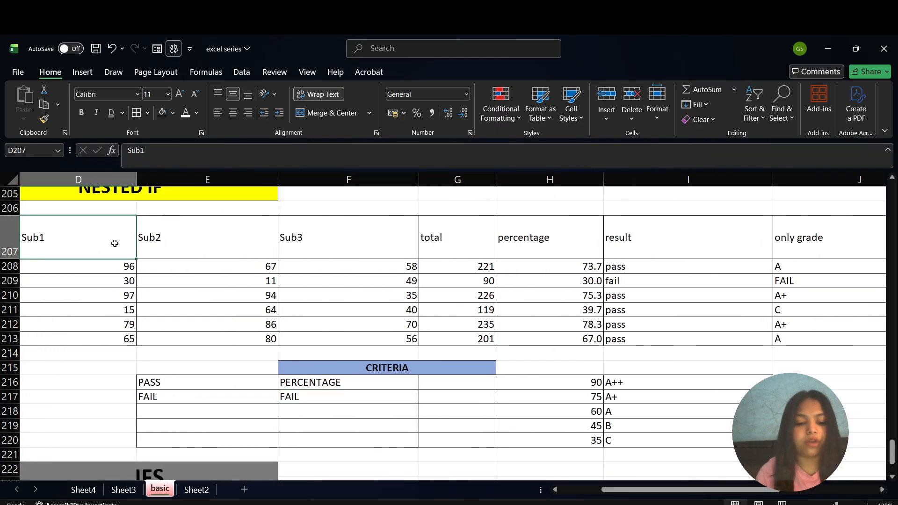
key("ctrl+a")
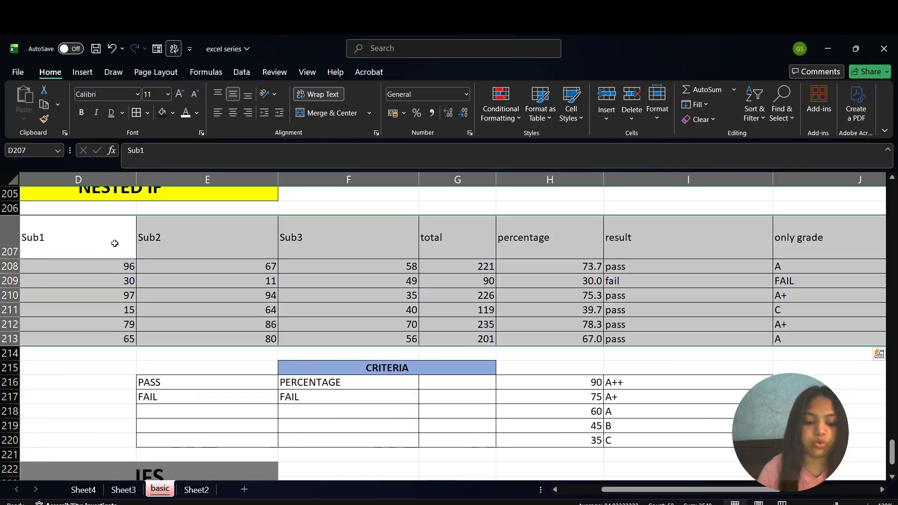
key("alt")
key("h")
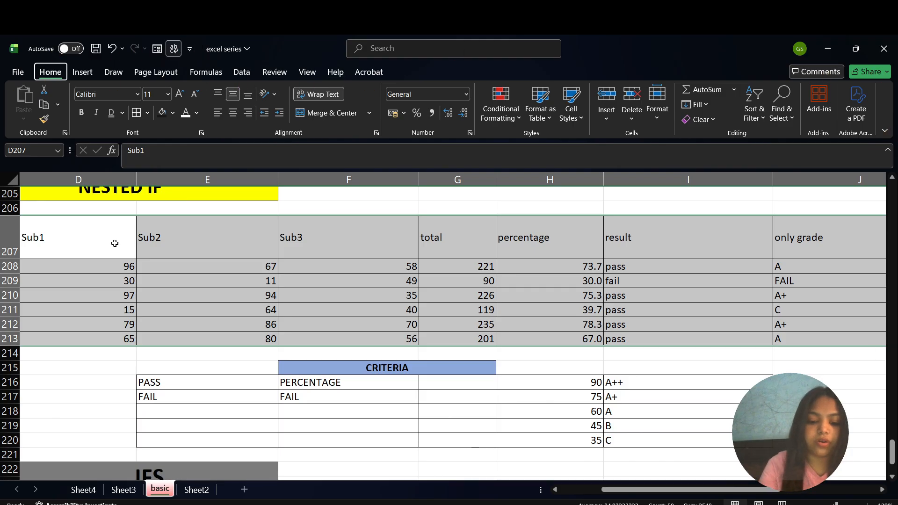
key("o")
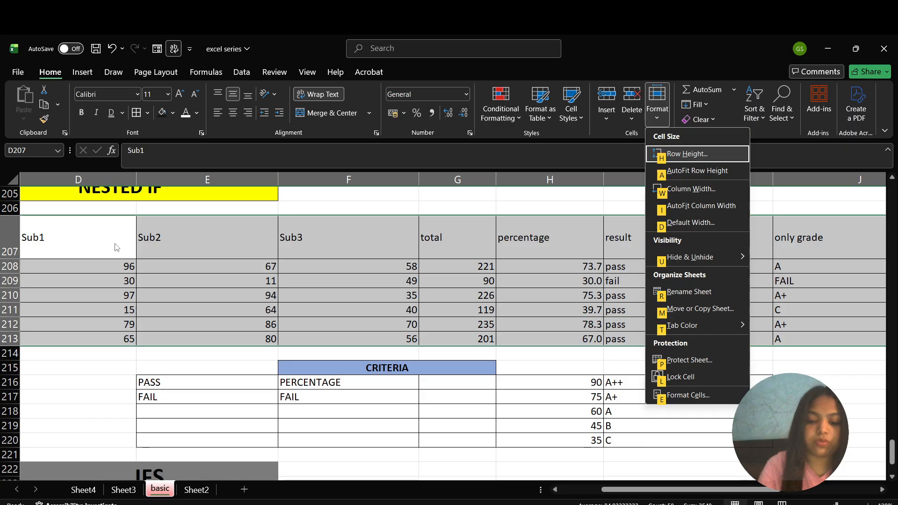
key("i")
scroll(187, 262, "left", 3)
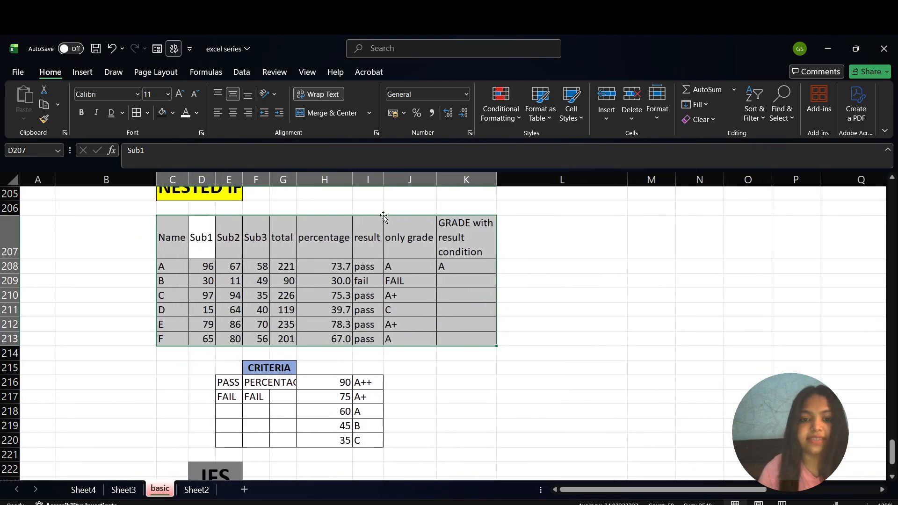
left_click(530, 296)
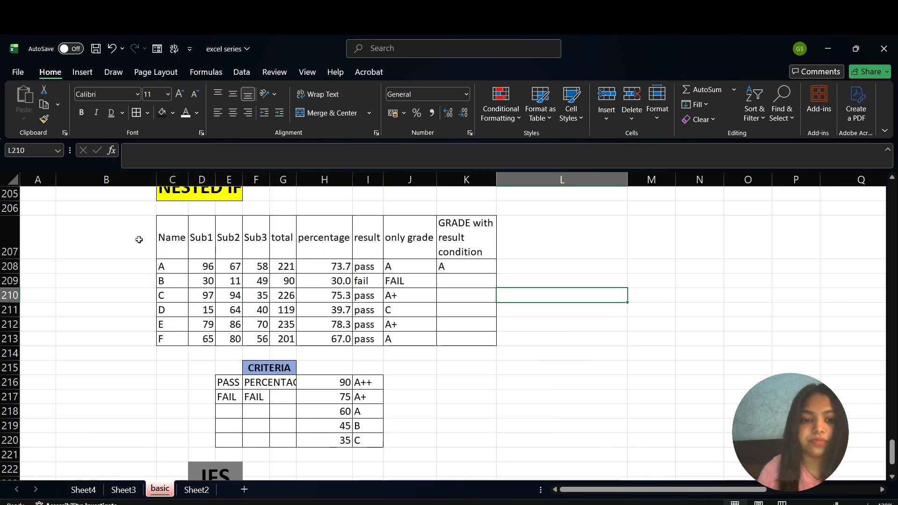
- Review the nested IF grade formula in J208 without changing it
left_click(408, 270)
double_click(406, 267)
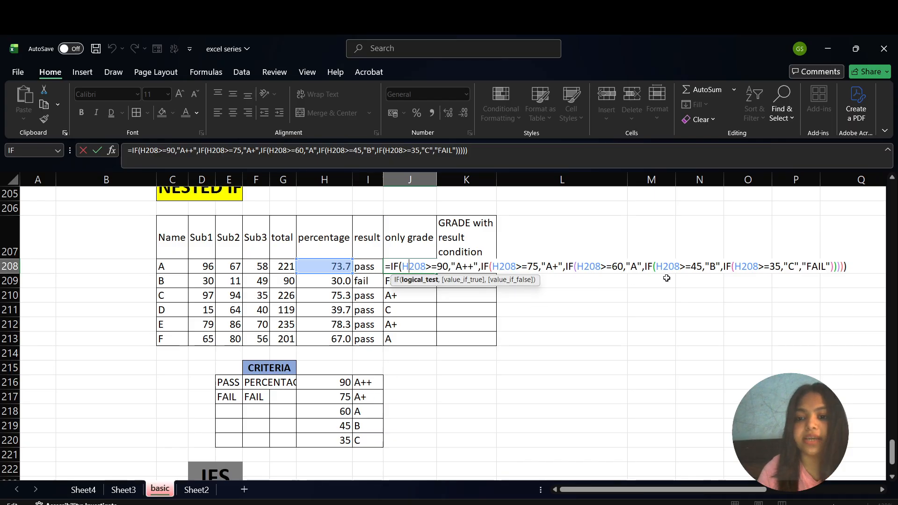
scroll(514, 303, "right", 3)
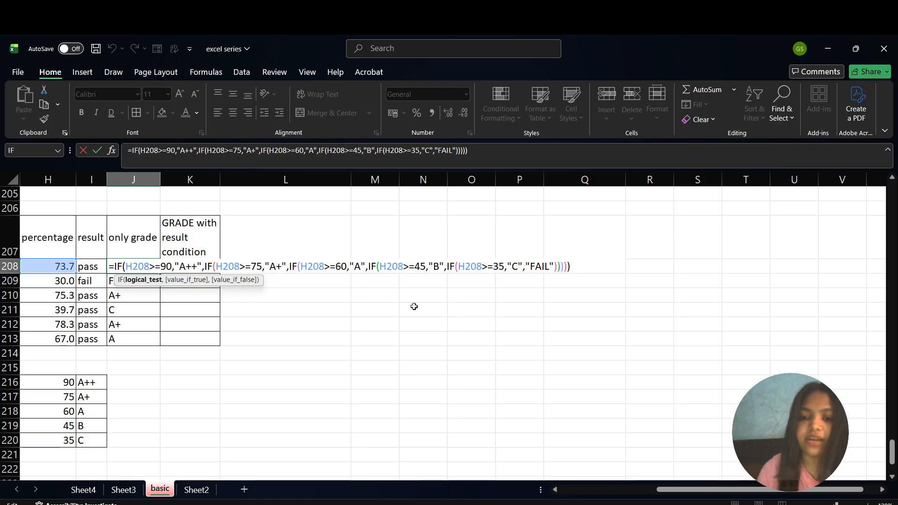
key("Return")
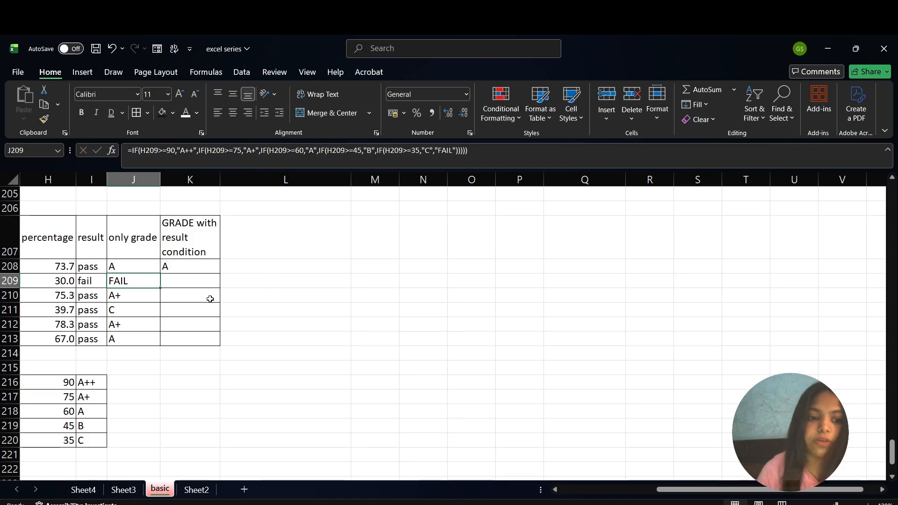
left_click(122, 267)
scroll(122, 267, "left", 2)
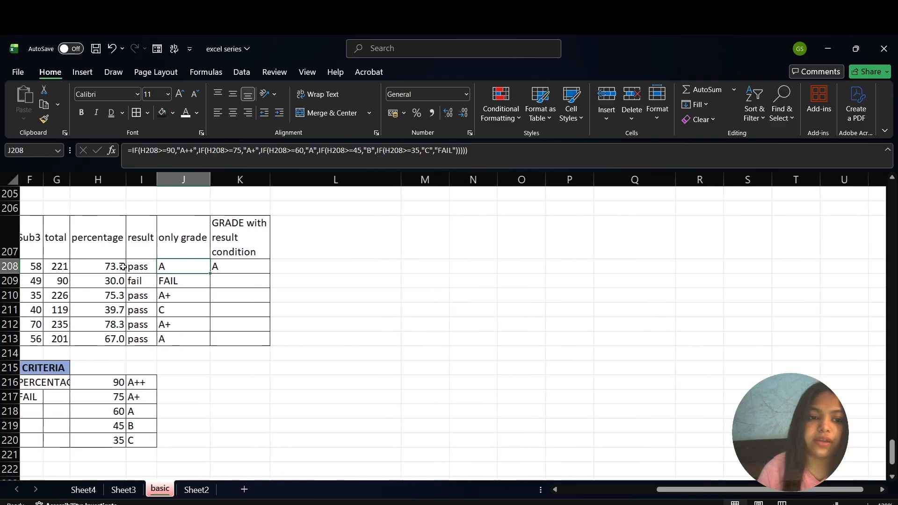
- Review the IF formula in K208 that combines the result and only grade columns, leaving it as it is
double_click(252, 267)
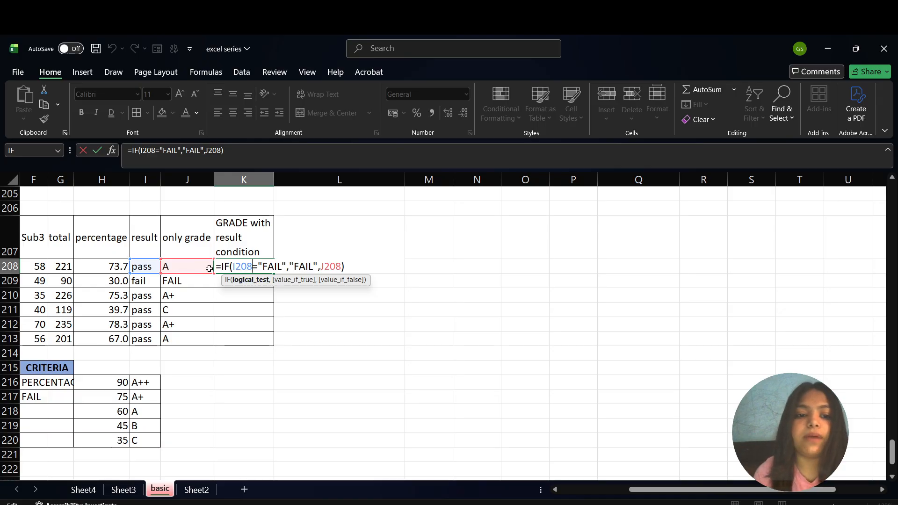
scroll(209, 268, "left", 2)
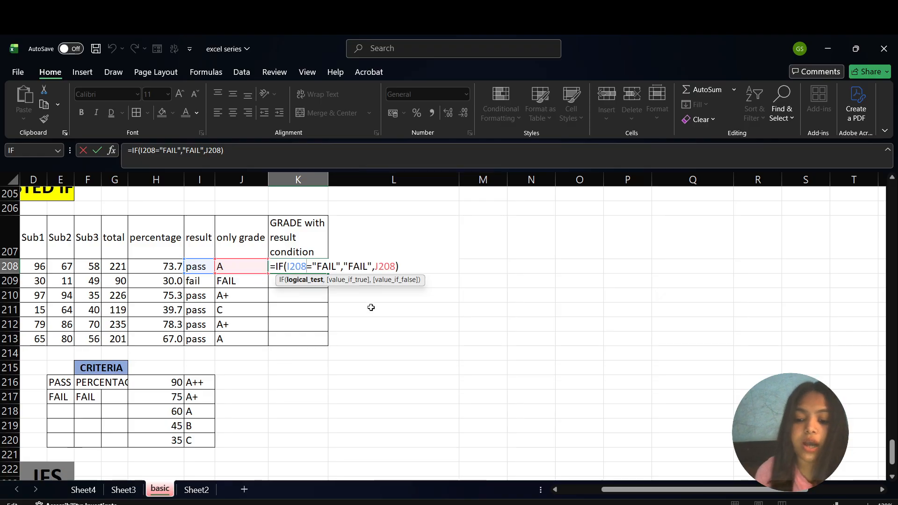
key("Return")
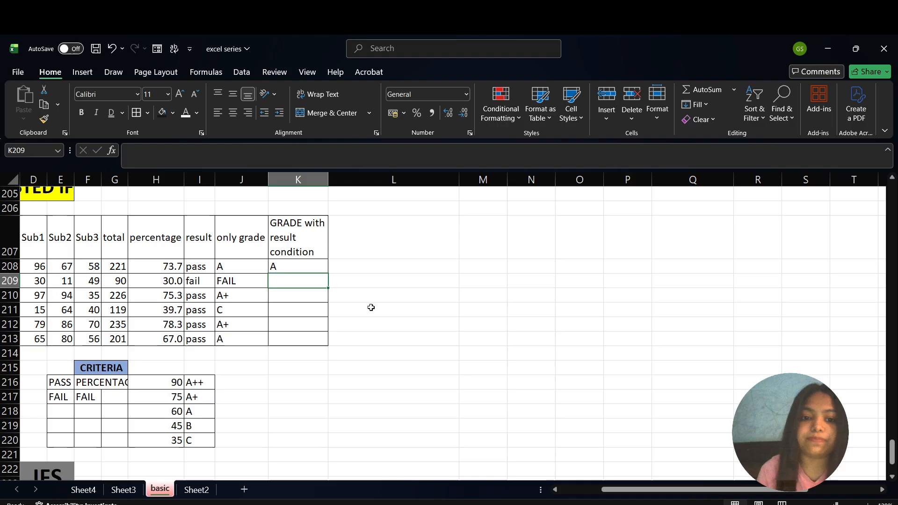
- Fill the grade-with-result-condition formula from K208 down through K213
left_click(305, 270)
key("shift+Down")
key("shift+Down")
key("shift+Down")
key("shift+Down")
key("shift+Down")
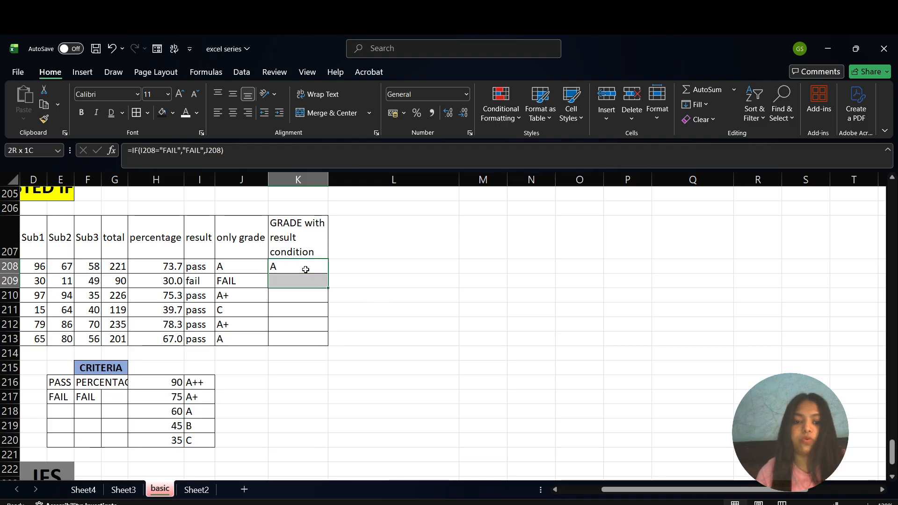
key("ctrl+d")
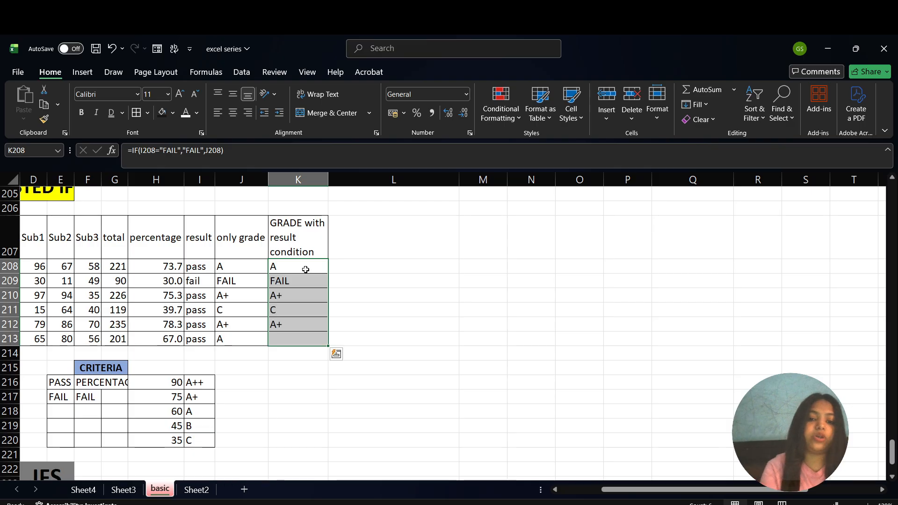
left_click(368, 292)
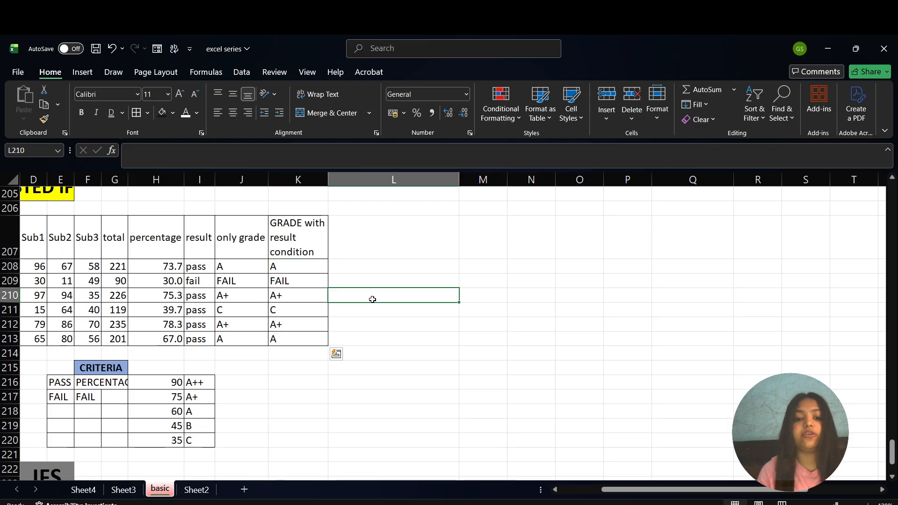
- Compare the only grade and GRADE with result condition cells in rows 209 and 208
left_click(239, 280)
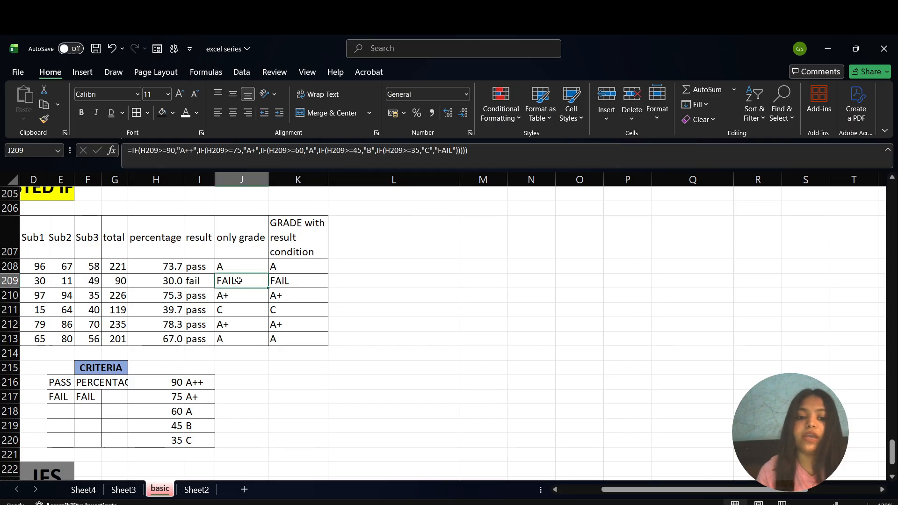
left_click(306, 285)
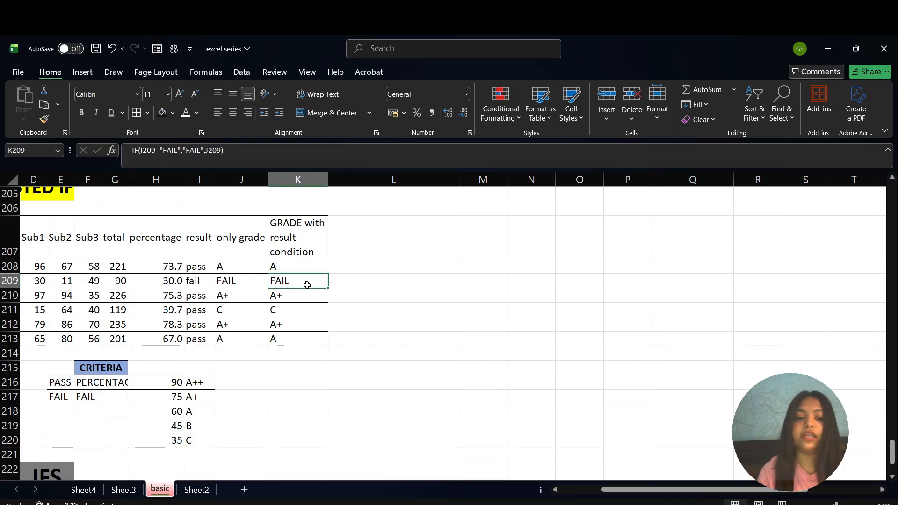
left_click(247, 268)
left_click(286, 269)
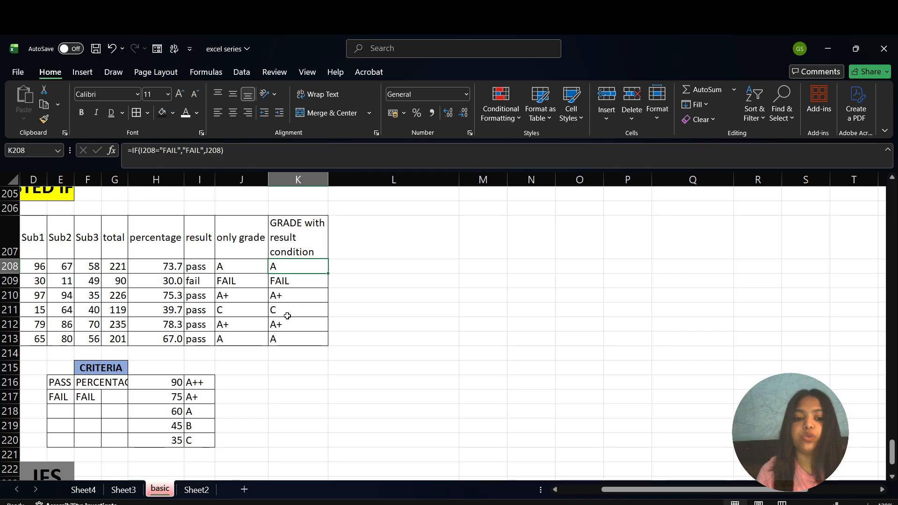
- Clear the value-if-false argument of the IF formula in K208 and re-enter it as J208
double_click(297, 267)
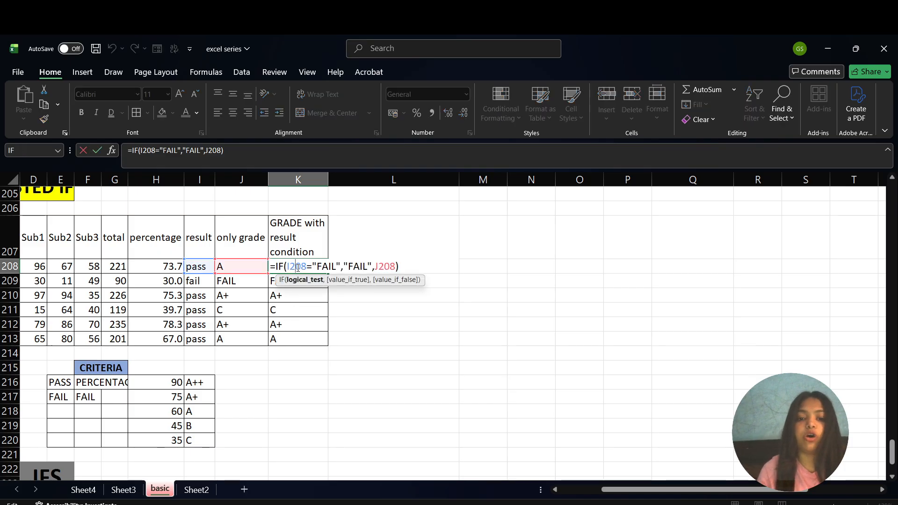
left_click(394, 267)
key("BackSpace")
key("BackSpace")
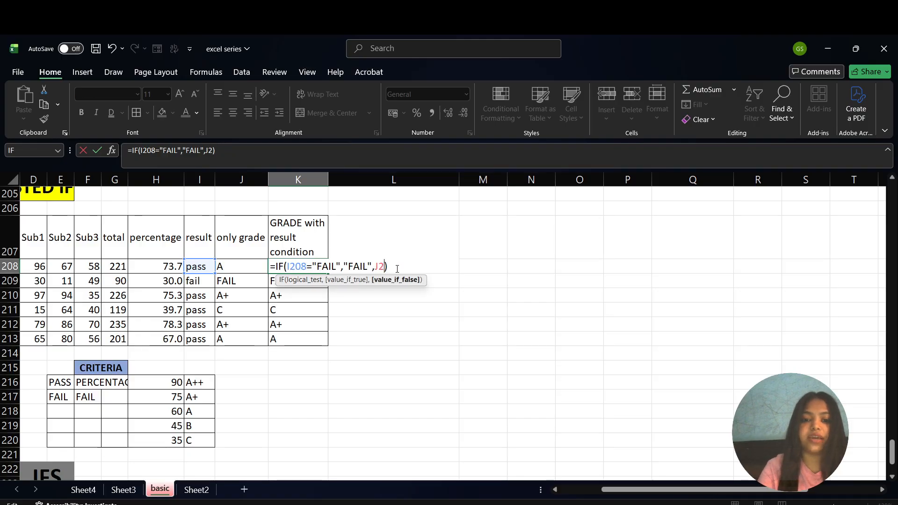
key("BackSpace")
key("BackSpace")
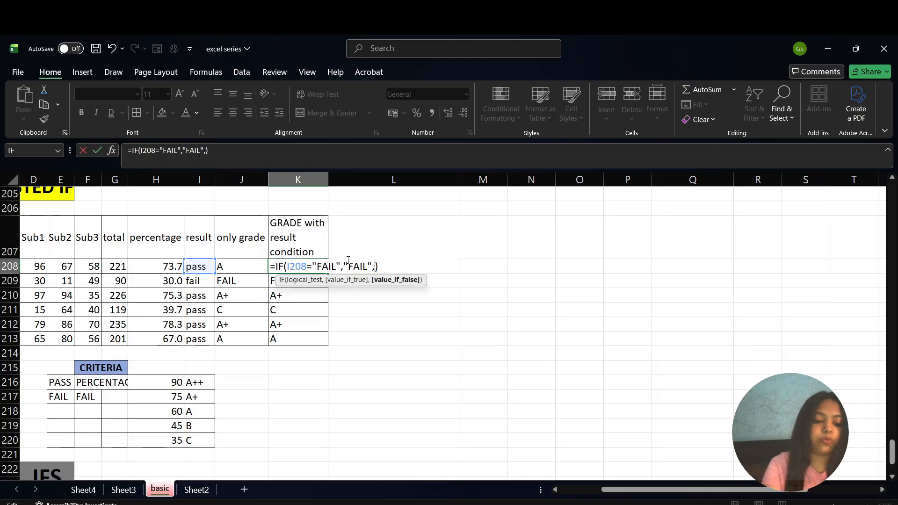
type("J208")
key("Return")
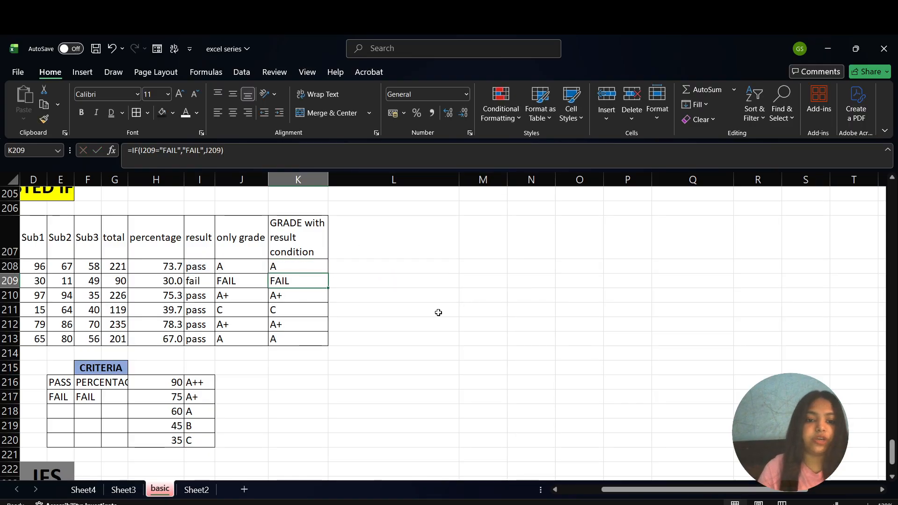
- Copy the nested IF grade expression from the formula in J208, without the equals sign, leaving that formula as it is
double_click(235, 267)
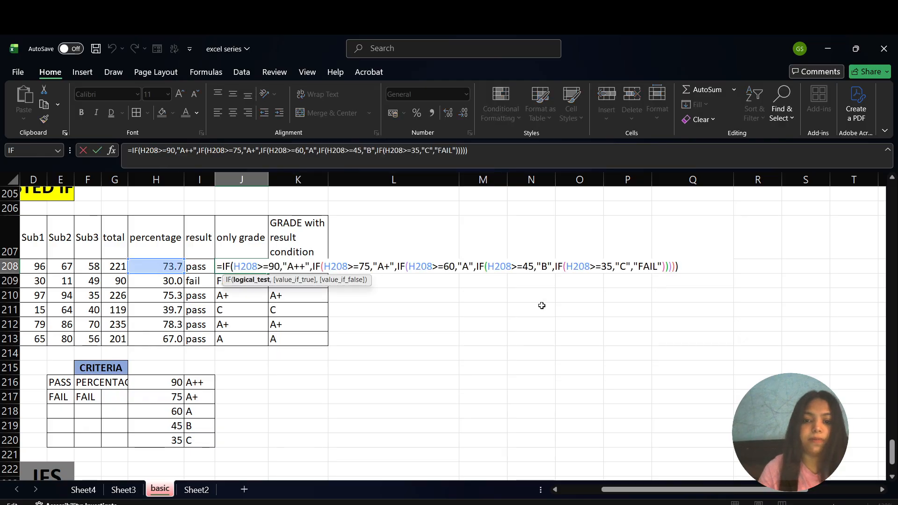
left_click(660, 266)
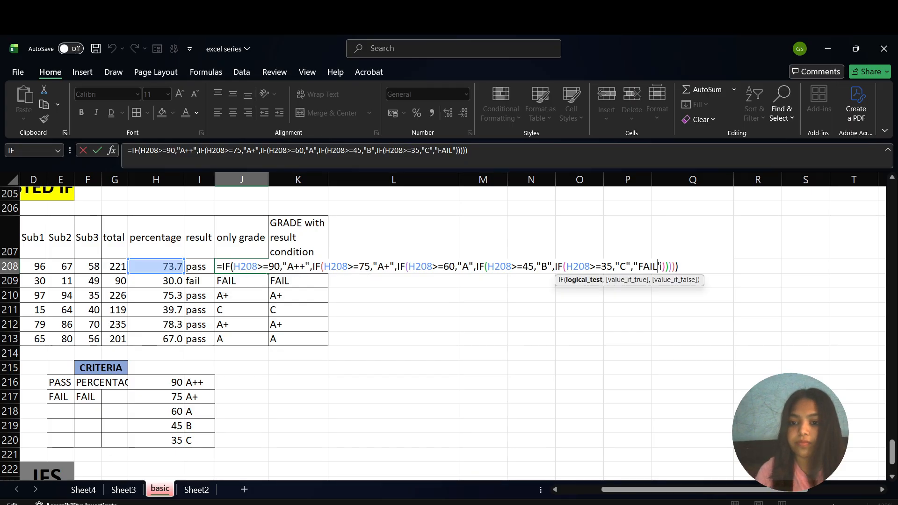
key("shift+Left")
key("shift+Left")
key("shift+Left")
key("shift+Left")
key("shift+Left")
key("shift+Left")
key("shift+Left")
key("shift+Left")
key("shift+Left")
key("shift+Left")
key("shift+Left")
key("shift+Left")
key("shift+Left")
key("shift+Left")
key("shift+Left")
key("shift+Left")
key("shift+Left")
key("shift+Left")
key("shift+Left")
key("shift+Left")
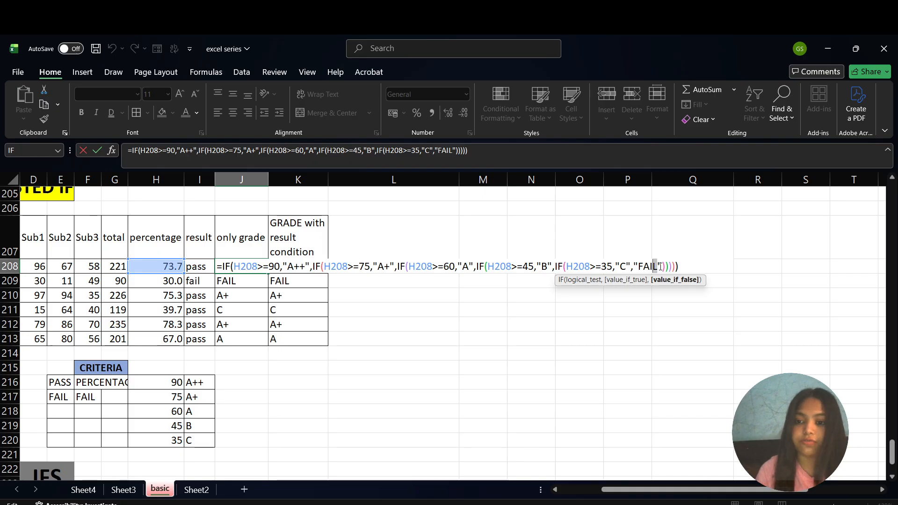
key("shift+Left")
key("shift+Left")
key("shift+Left")
key("shift+Left")
key("shift+Left")
key("shift+Left")
key("shift+Left")
key("shift+Left")
key("shift+Left")
key("shift+Left")
key("shift+Left")
key("shift+Left")
key("shift+Left")
key("shift+Left")
key("shift+Left")
key("shift+Left")
key("shift+Left")
key("shift+Left")
key("shift+Left")
key("shift+Left")
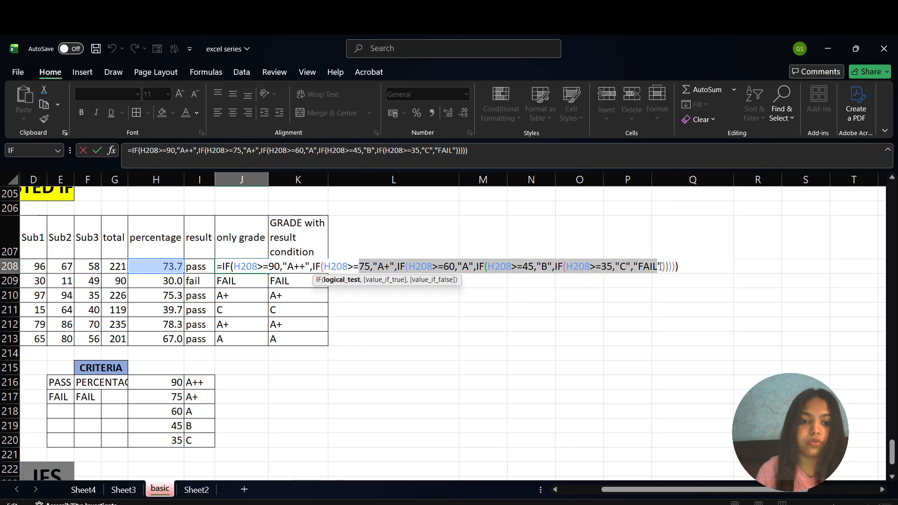
key("shift+Left")
key("shift+Left")
key("shift+Left")
key("shift+Left")
key("shift+Left")
key("shift+Left")
key("shift+Left")
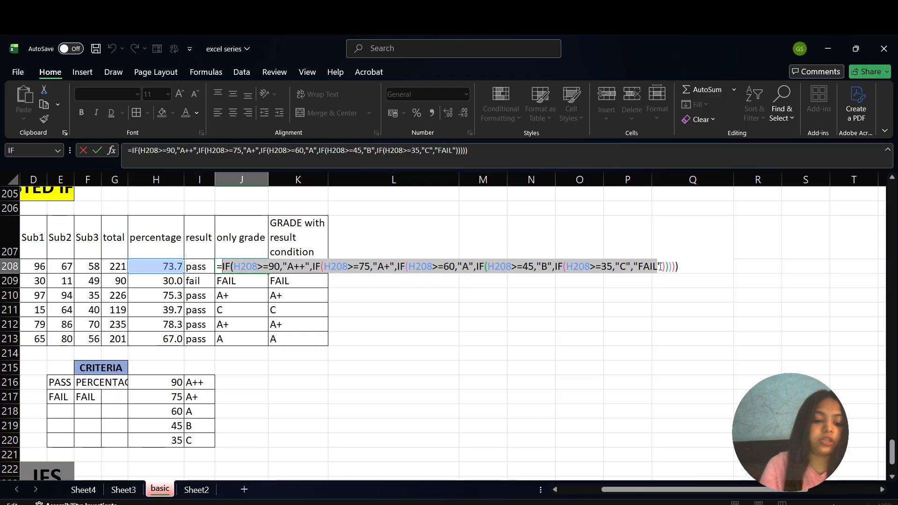
key("ctrl+c")
key("Return")
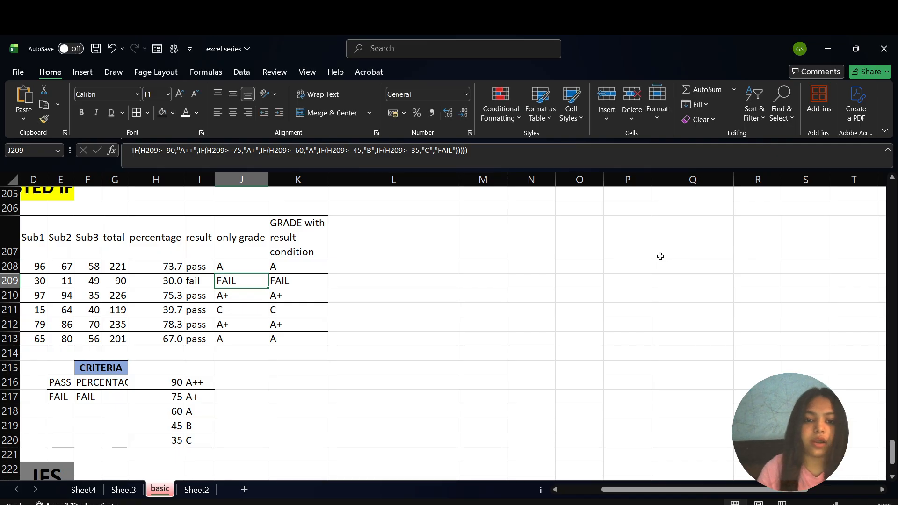
- Replace the J208 reference in K208's formula with the copied nested IF expression, close the "FAIL" quotation and accept the formula
double_click(285, 266)
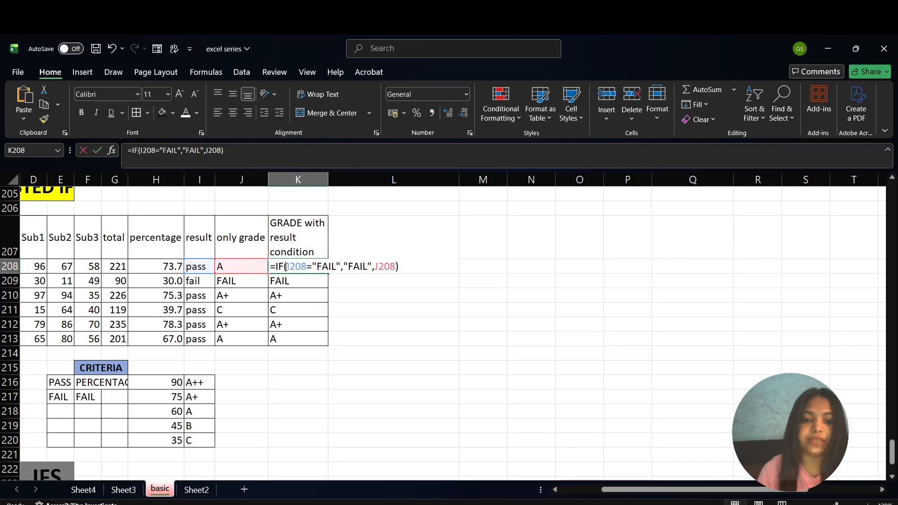
left_click(396, 267)
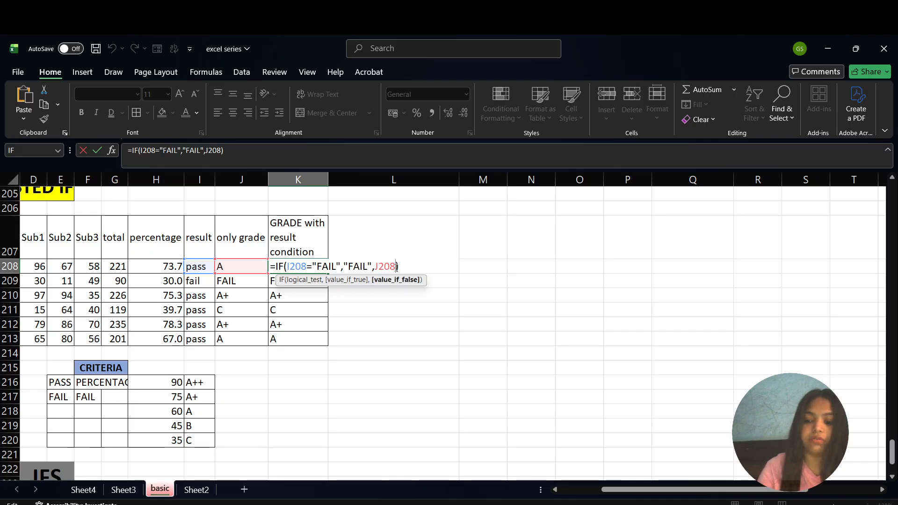
key("BackSpace")
key("BackSpace")
key("BackSpace")
key("BackSpace")
type("IF(H208>=90,\"A++\",IF(H208>=75,\"A+\",IF(H208>=60,\"A\",IF(H208>=45,\"B\",IF(H208>=35,\"C\",\"FAIL")
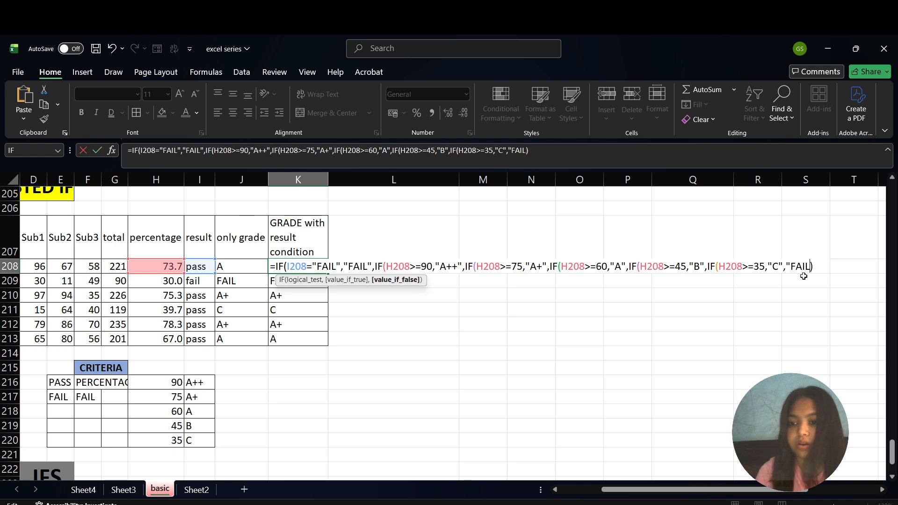
type("\"")
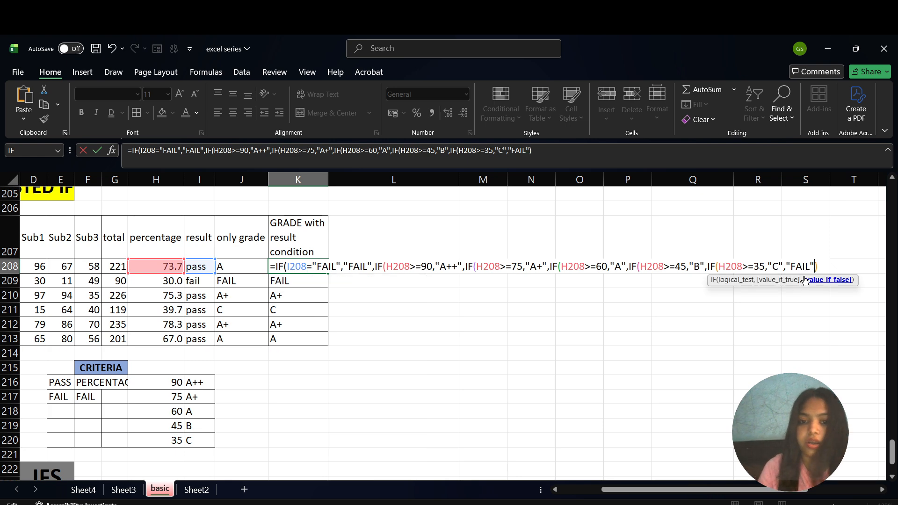
key("Return")
key("Return")
key("Return")
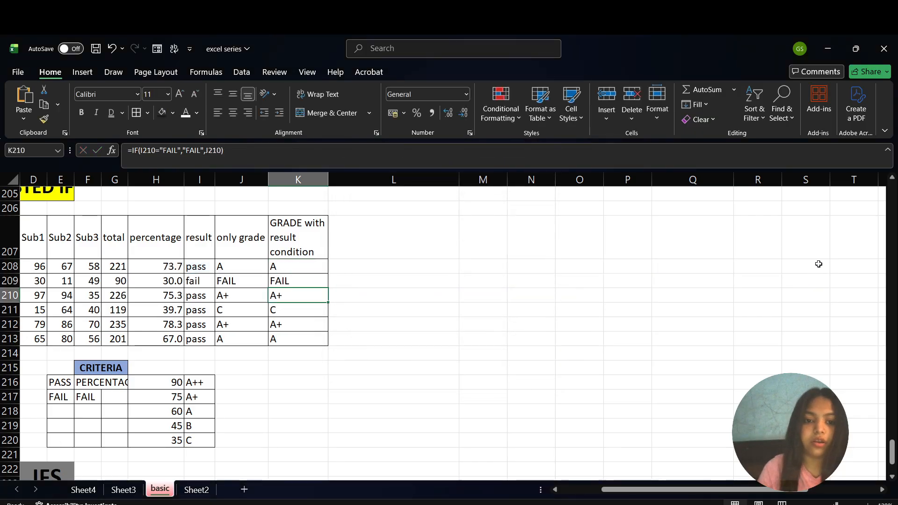
- Inspect the GRADE with result condition cells K208 through K213 and review the combined nested formula in K208
left_click(314, 269)
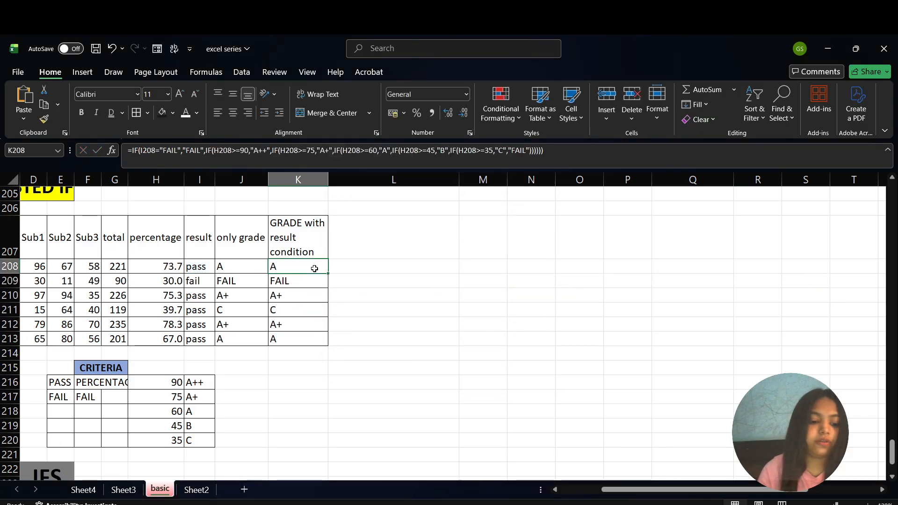
key("shift+Down")
key("shift+Down")
key("shift+Down")
key("shift+Down")
key("shift+Down")
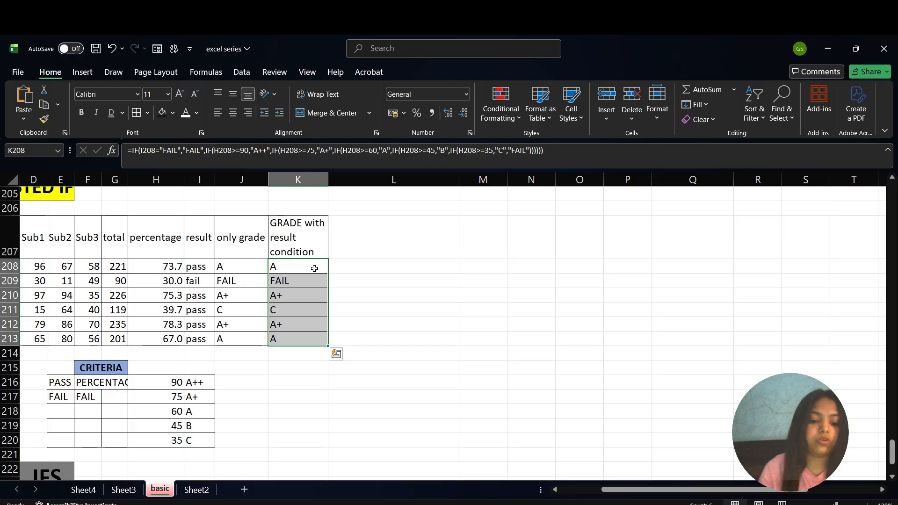
left_click(396, 291)
scroll(396, 290, "left", 3)
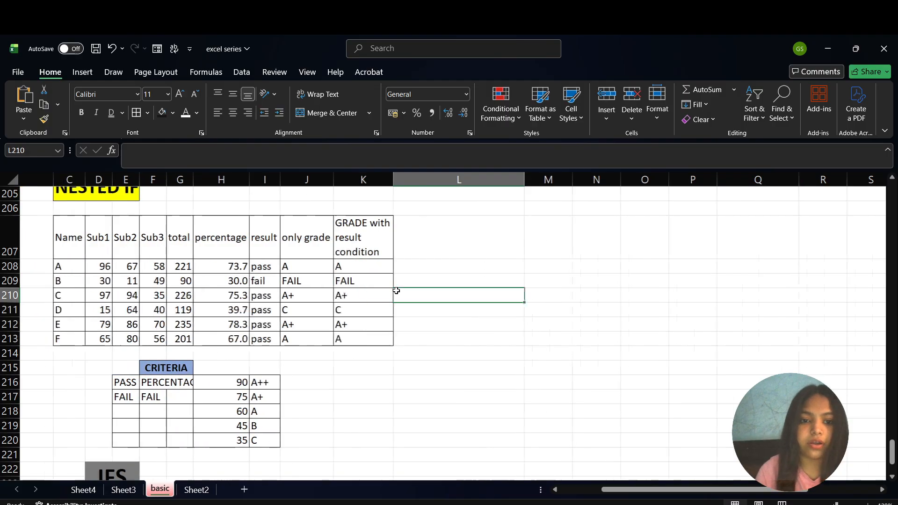
left_click(421, 267)
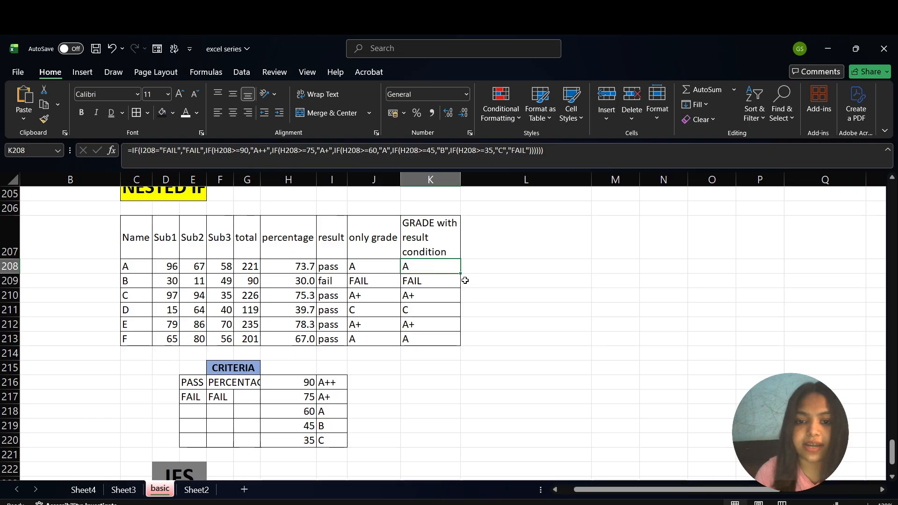
double_click(443, 270)
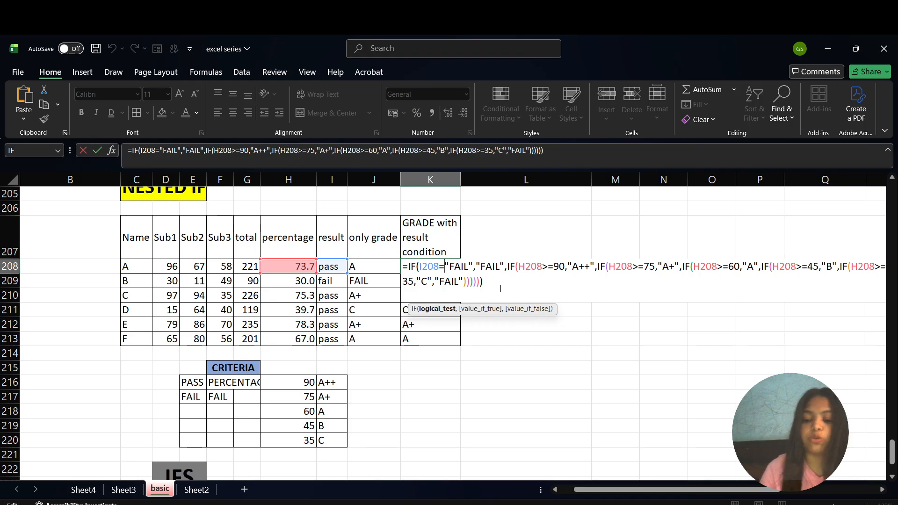
key("Return")
left_click(429, 270)
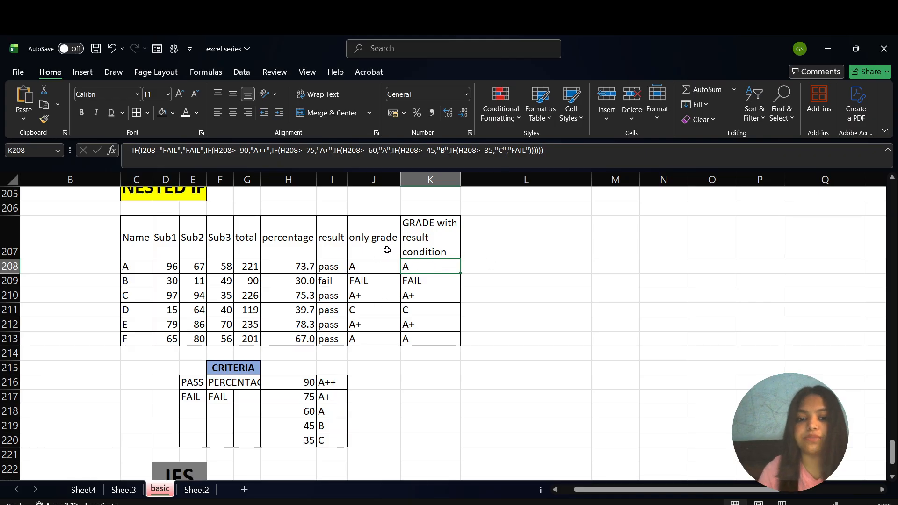
- Widen columns G and F so the criteria text and the IFS table's discount% values fit
scroll(378, 321, "down", 2)
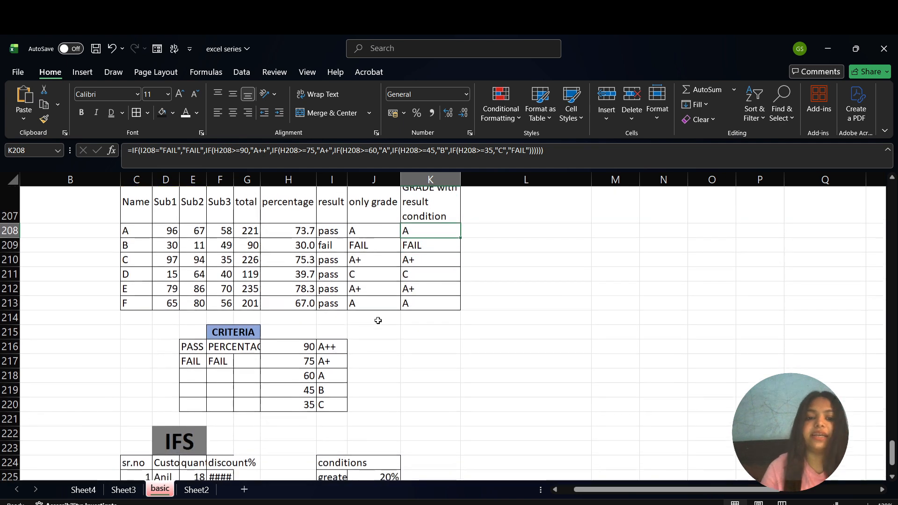
scroll(378, 321, "down", 3)
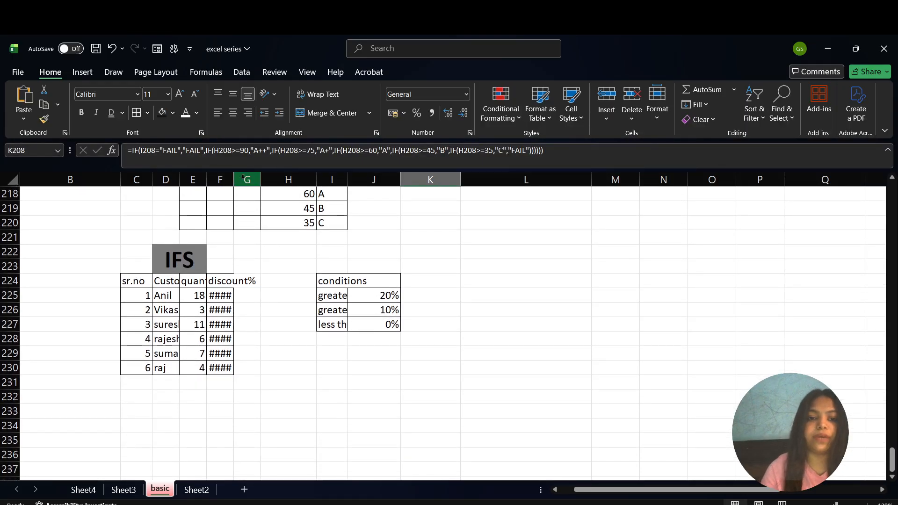
left_click_drag(276, 173, 290, 183)
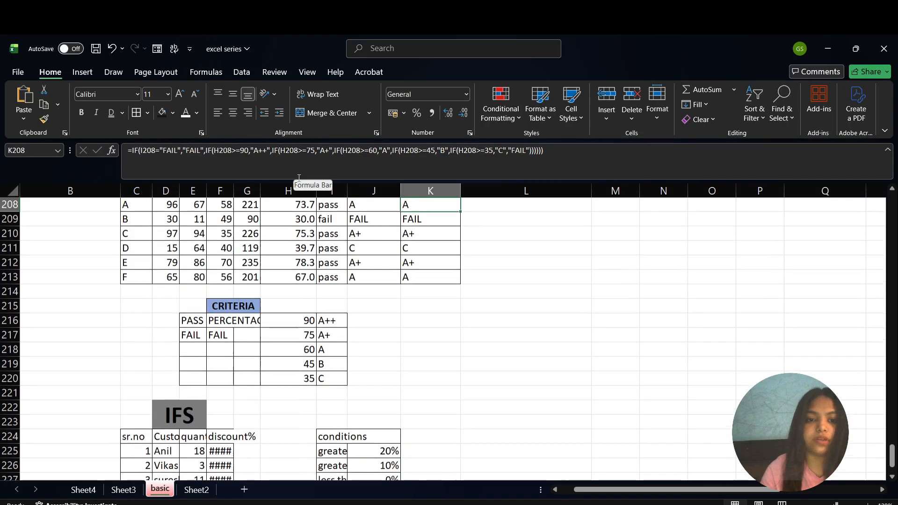
left_click(286, 363)
left_click_drag(481, 362, 220, 290)
left_click(252, 417)
scroll(255, 420, "down", 3)
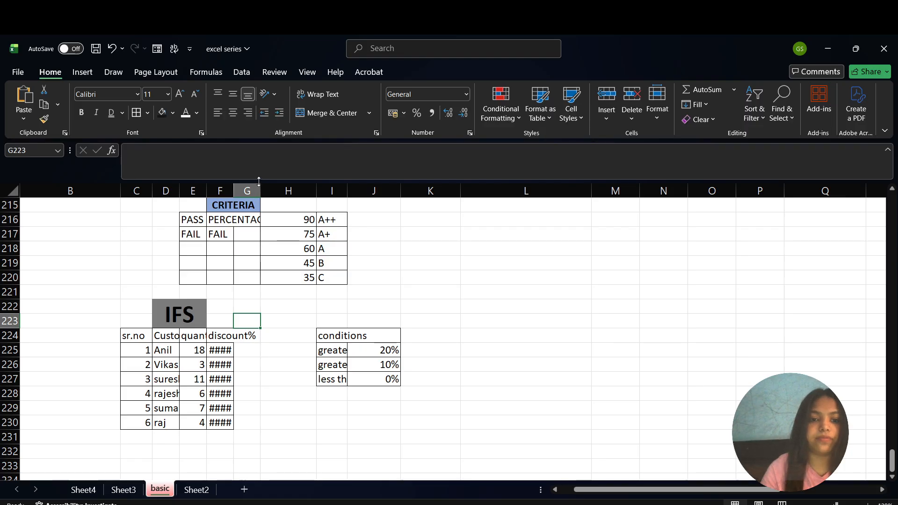
left_click_drag(260, 190, 305, 191)
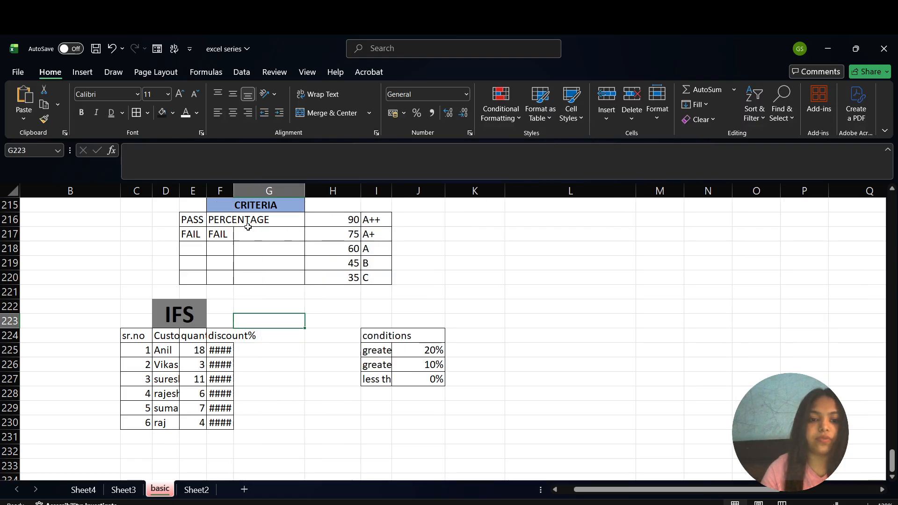
left_click_drag(233, 187, 292, 189)
- Widen columns I, D and E so the IFS conditions, customer names and quantity order header fit
scroll(341, 365, "down", 2)
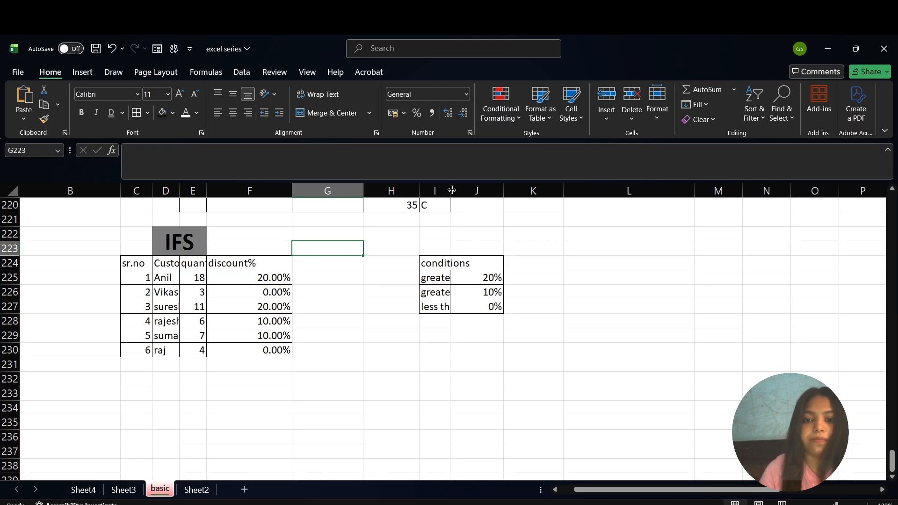
left_click_drag(450, 191, 566, 192)
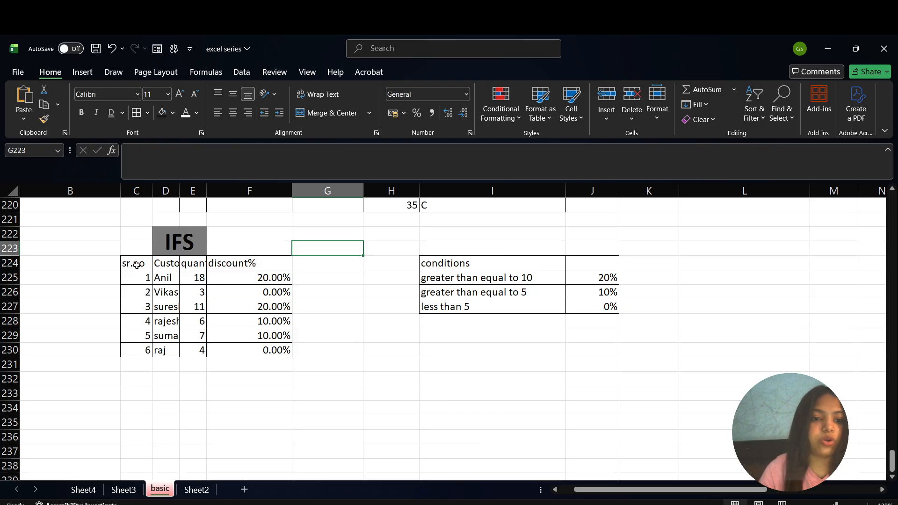
left_click(177, 186)
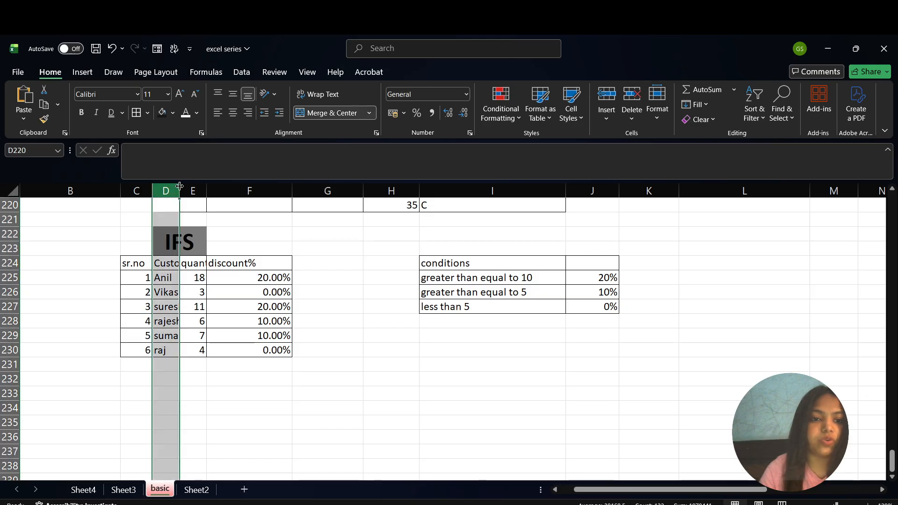
left_click_drag(180, 186, 316, 194)
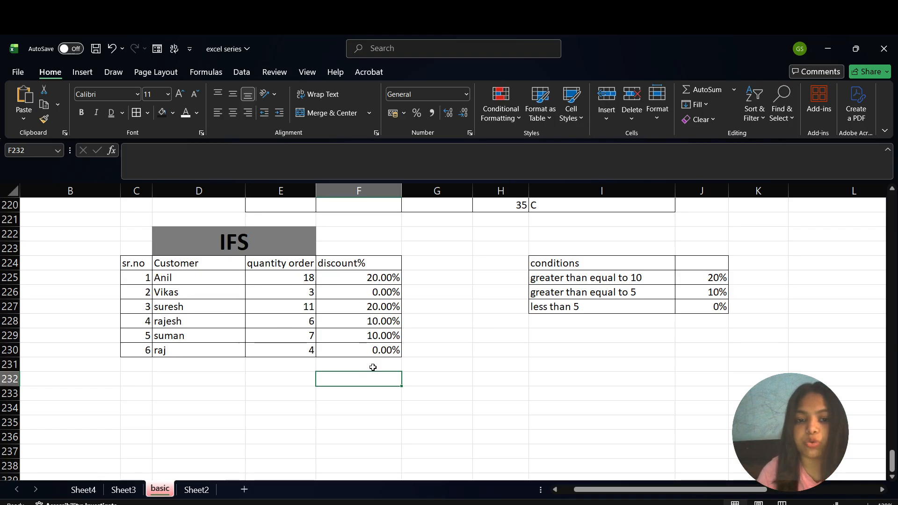
- Clear the existing IFS formula from the first discount% cell, F225
left_click(347, 280)
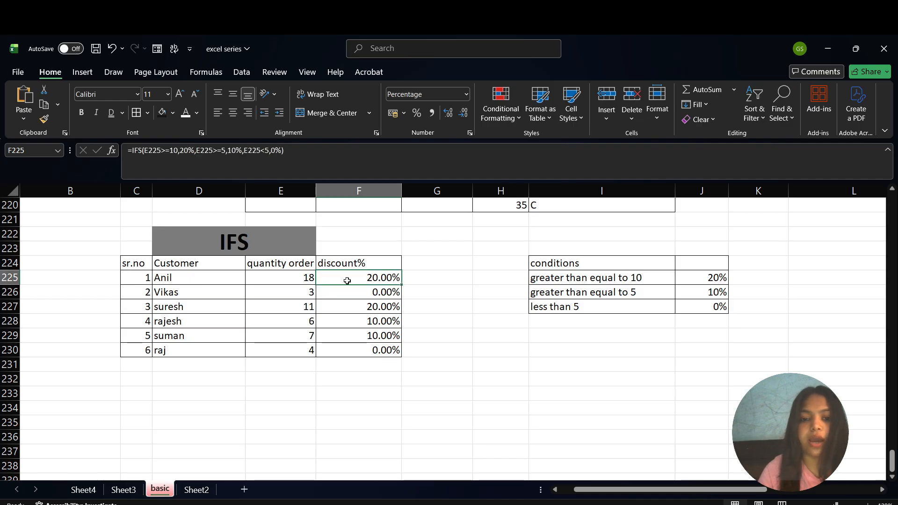
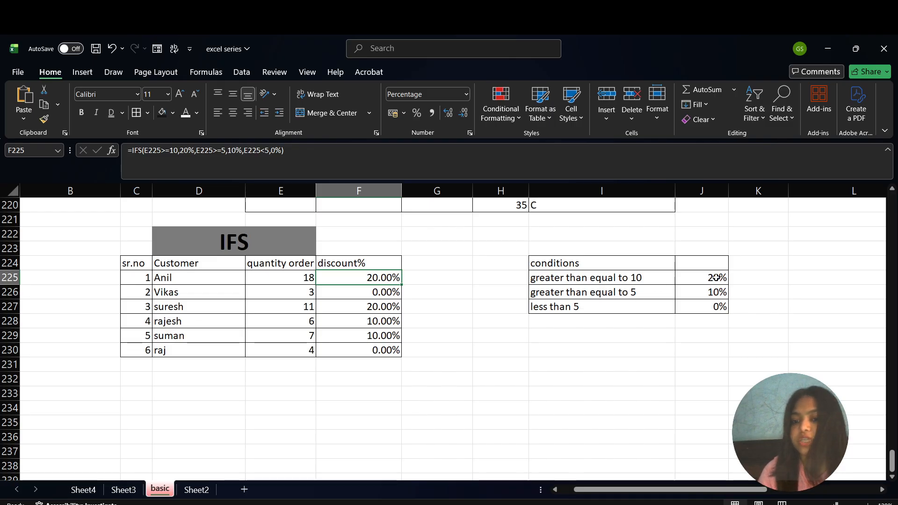
double_click(354, 280)
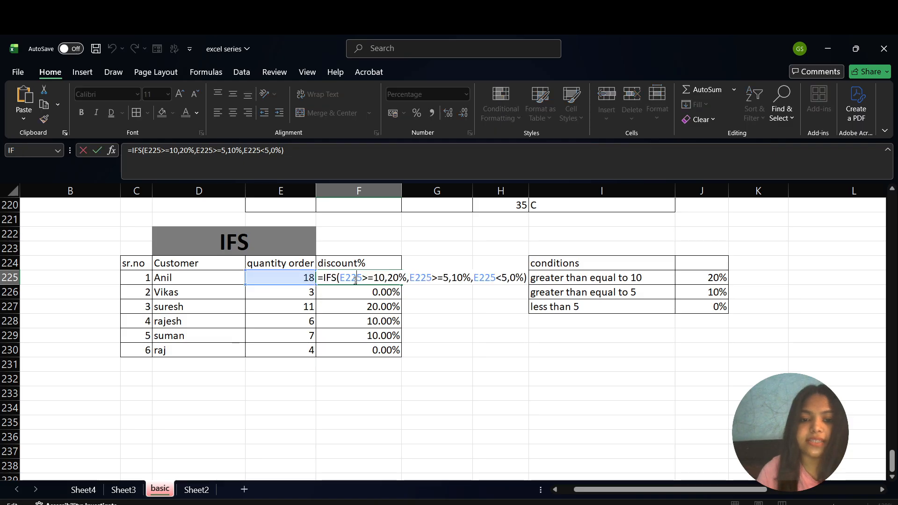
left_click(529, 277)
key("BackSpace")
key("BackSpace")
key("BackSpace")
key("BackSpace")
key("BackSpace")
key("BackSpace")
key("BackSpace")
key("BackSpace")
key("BackSpace")
key("BackSpace")
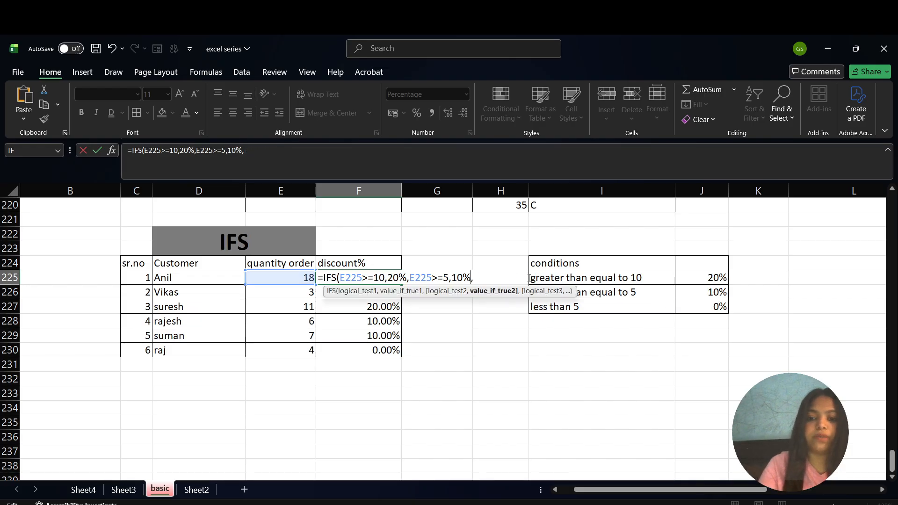
key("BackSpace")
key("BackSpace")
key("BackSpace")
key("BackSpace")
key("BackSpace")
key("BackSpace")
key("BackSpace")
key("BackSpace")
key("BackSpace")
key("BackSpace")
key("BackSpace")
key("BackSpace")
key("BackSpace")
key("BackSpace")
key("BackSpace")
key("BackSpace")
key("BackSpace")
key("BackSpace")
key("BackSpace")
key("BackSpace")
- Start an IFS formula in F225 with the first test E225>=10 returning 20%
type("=")
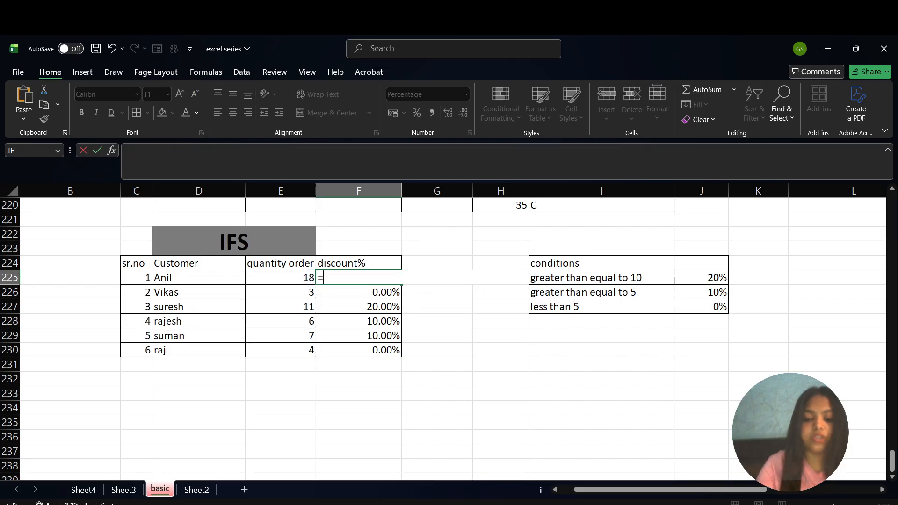
type("ifs")
key("Tab")
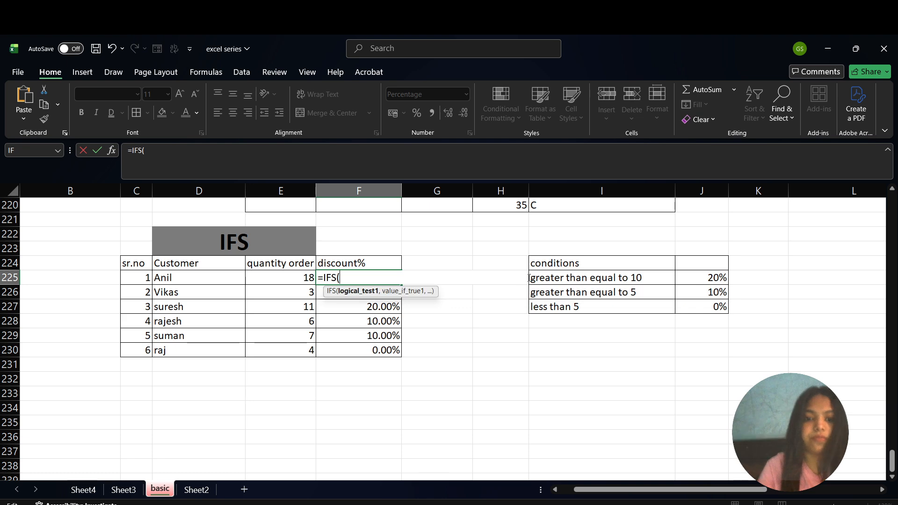
left_click(301, 277)
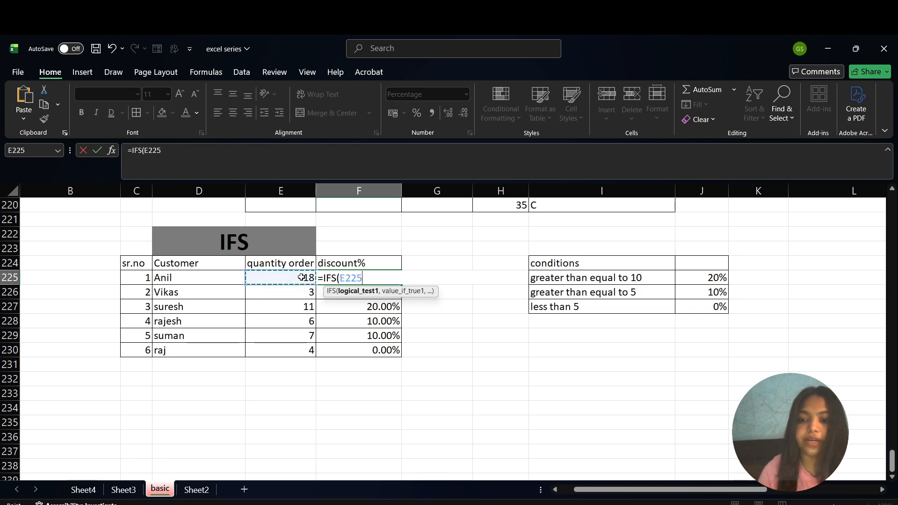
type(">=")
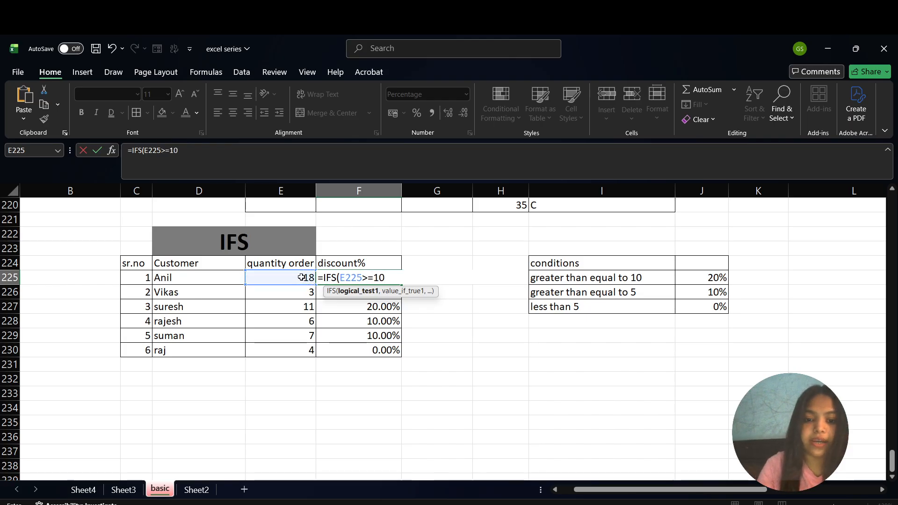
type("10")
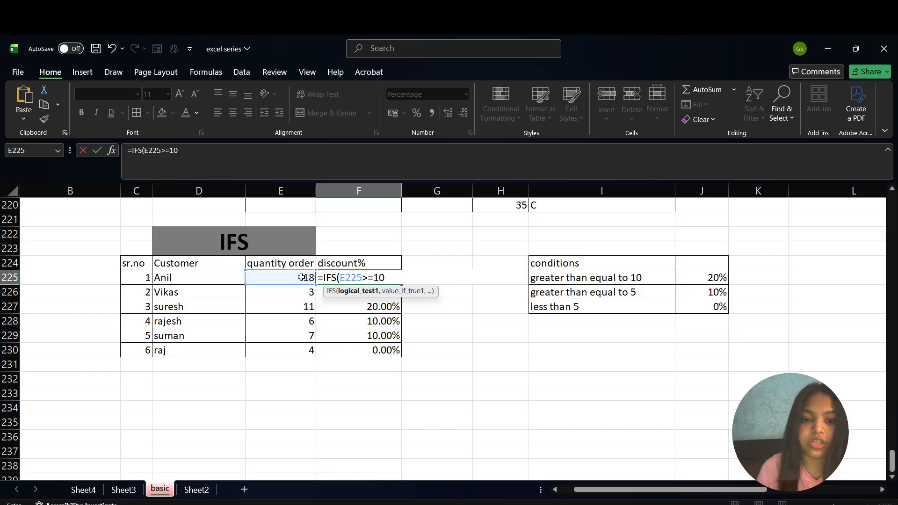
type(",20")
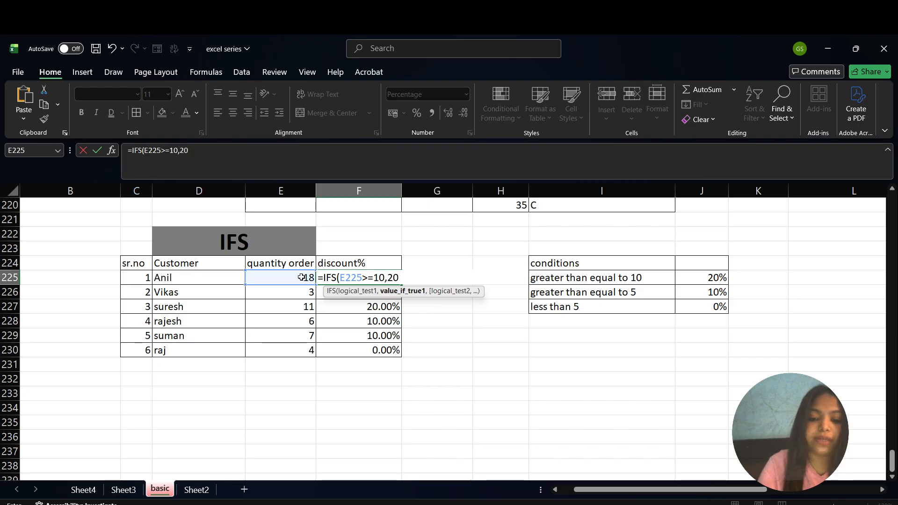
type("%")
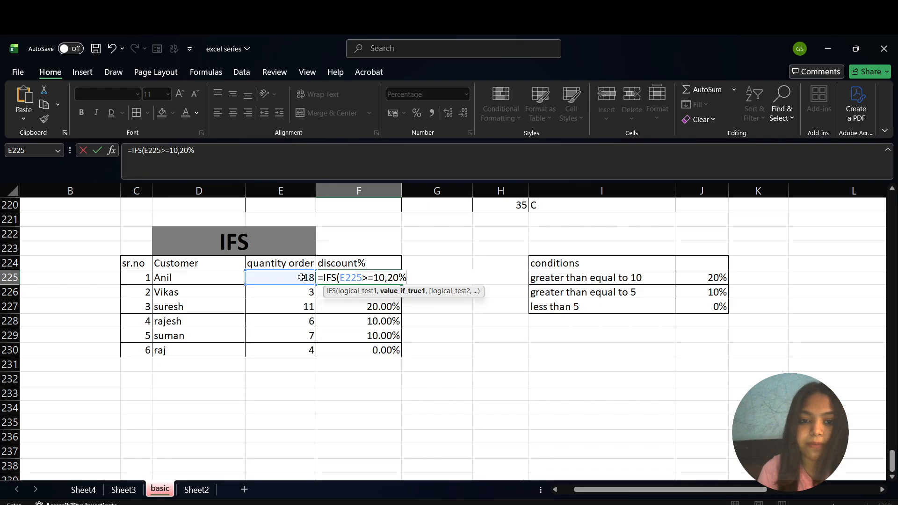
type(",")
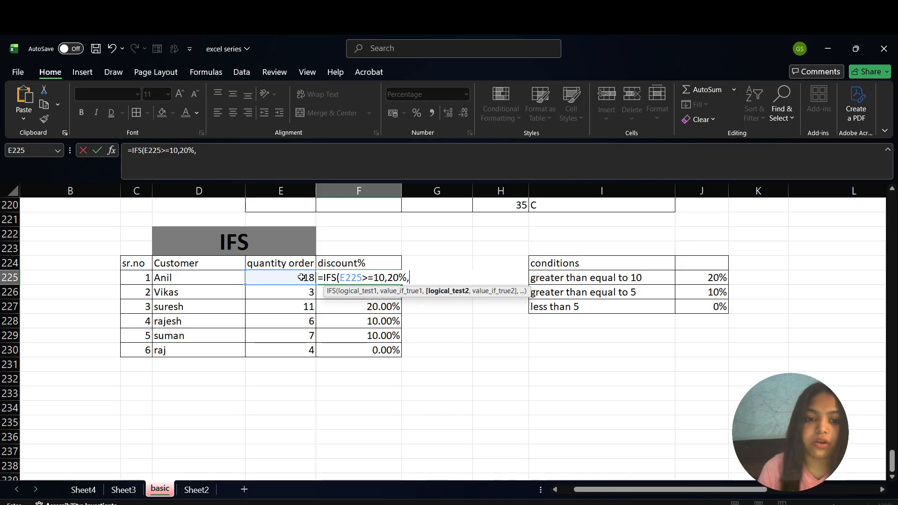
- Add the second IFS test E225>=5 returning 10% to the formula in F225
left_click(302, 277)
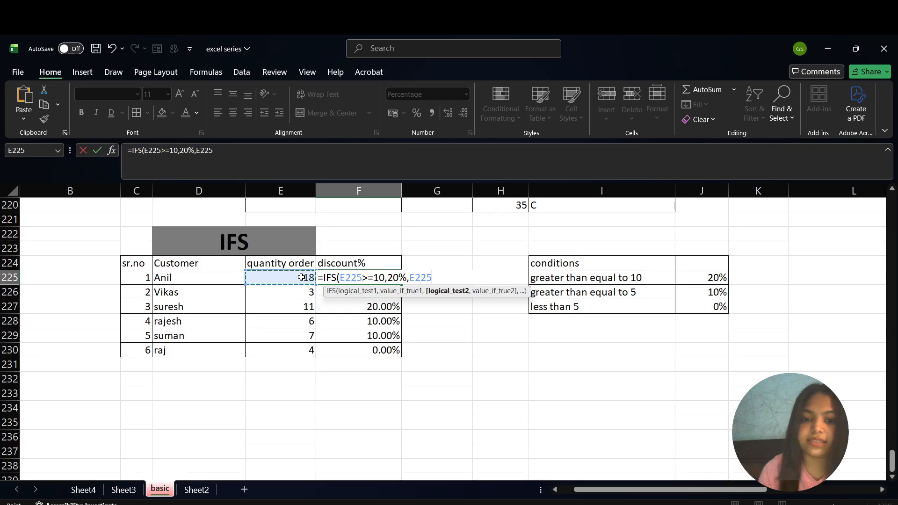
type(">=")
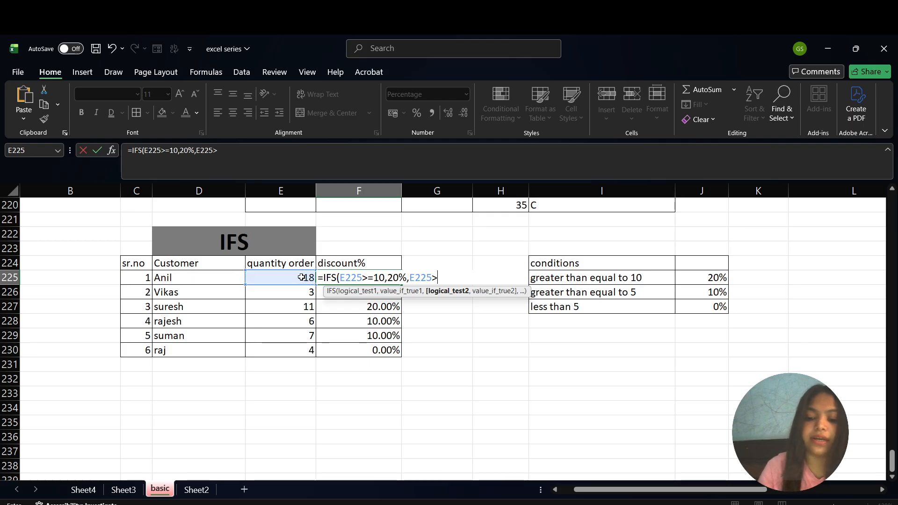
type("5")
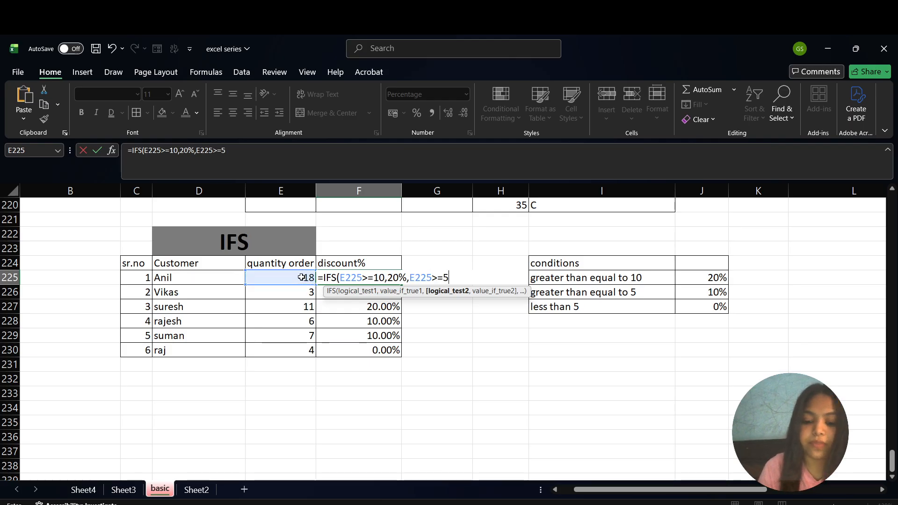
type(",10")
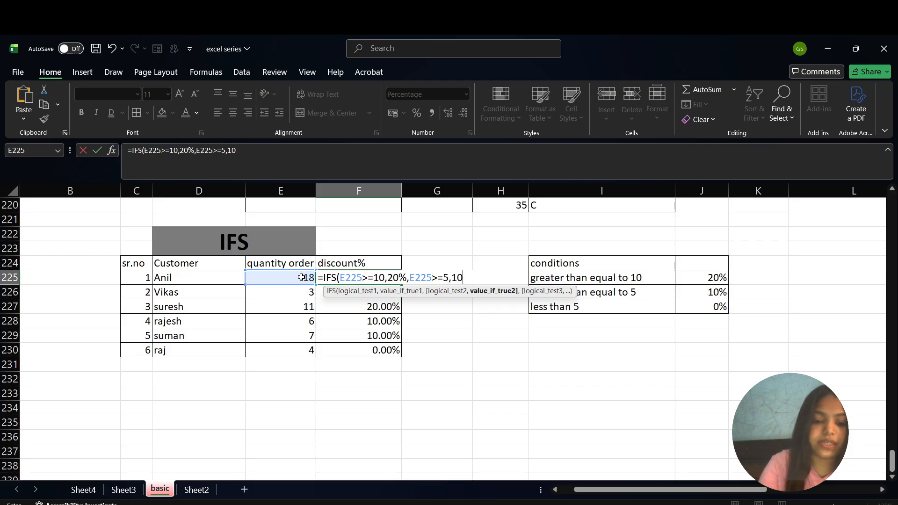
type("%,")
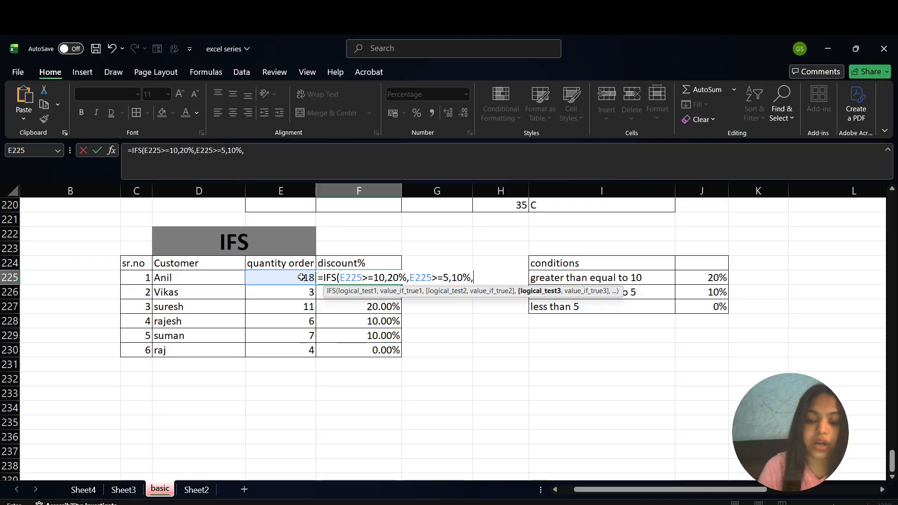
- Complete the IFS formula in F225 with the third test E225<5 returning 0% and enter it
left_click(301, 277)
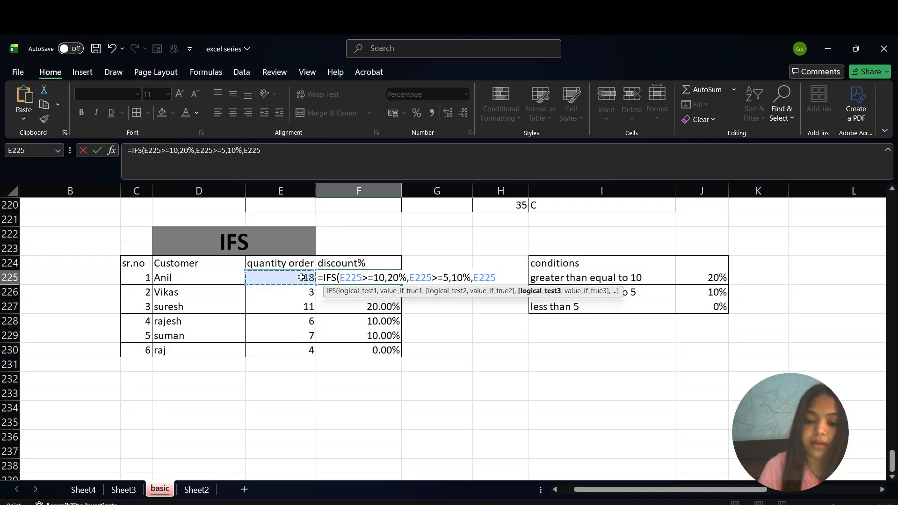
type("<")
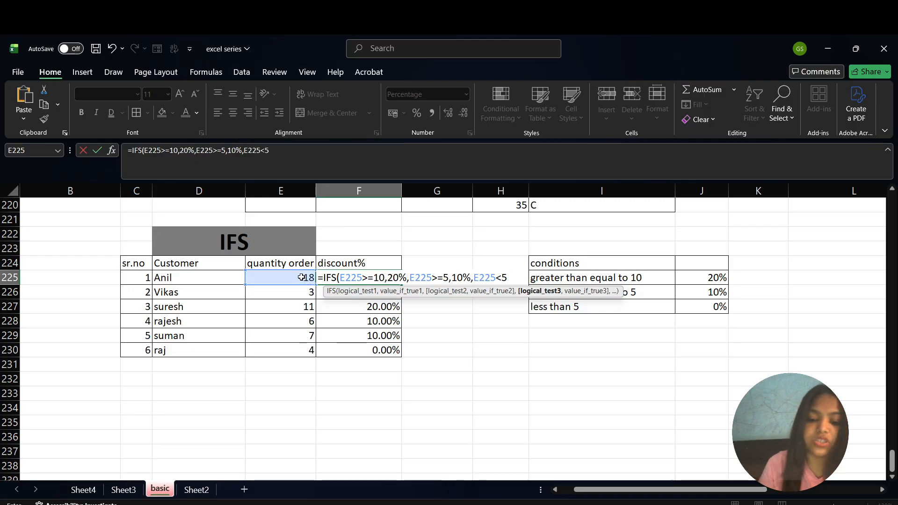
type("5,")
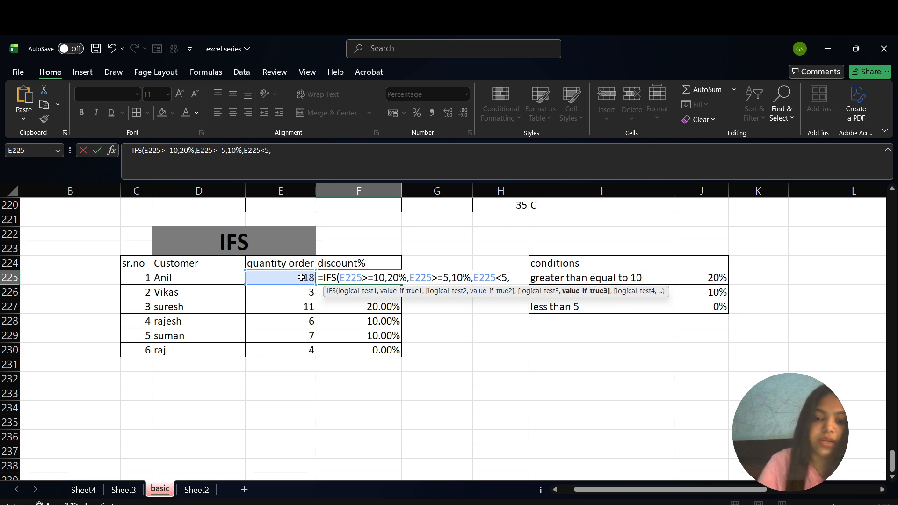
type("0%)")
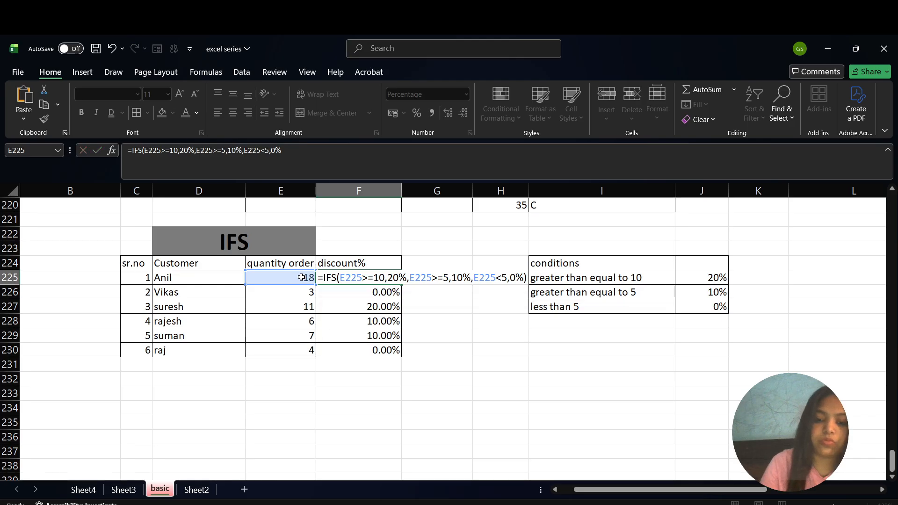
key("Return")
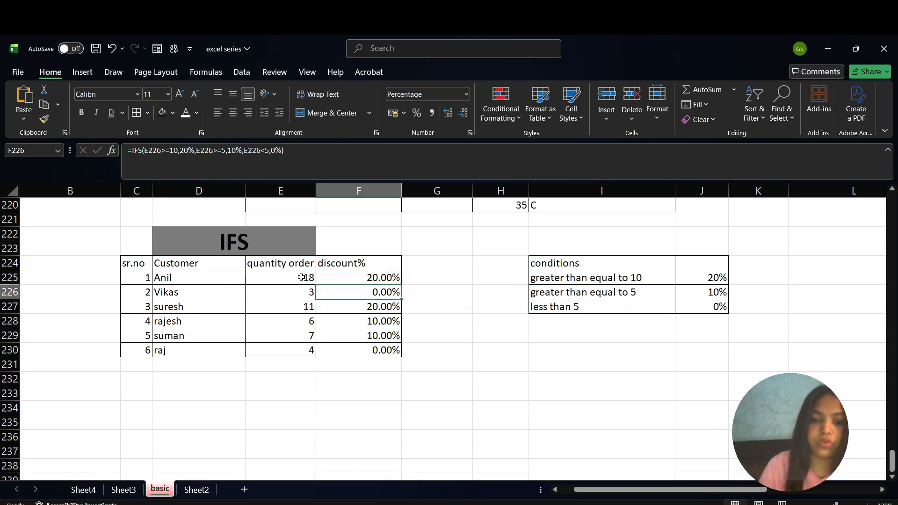
- Select the discount% cells F225 through F230 to review the IFS results for all customers
left_click(368, 279)
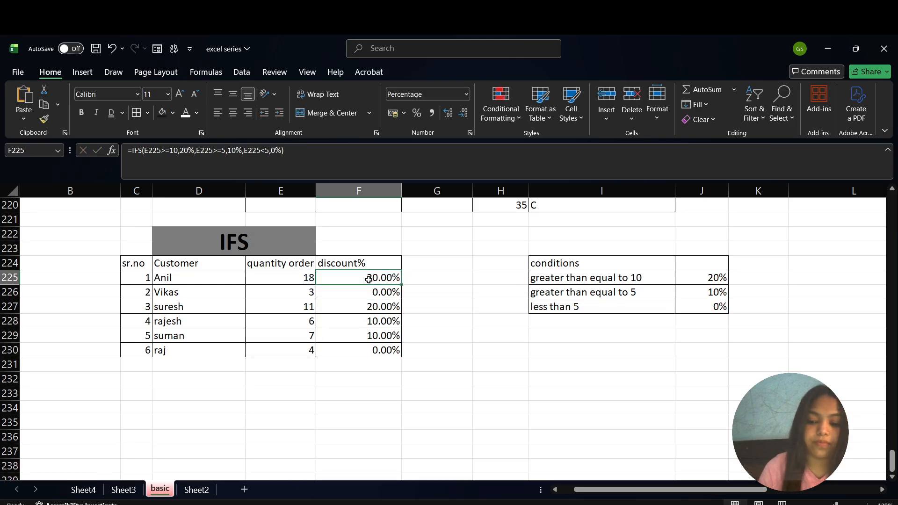
key("shift+Down")
key("shift+Down")
key("shift+Down")
key("shift+Down")
key("shift+Down")
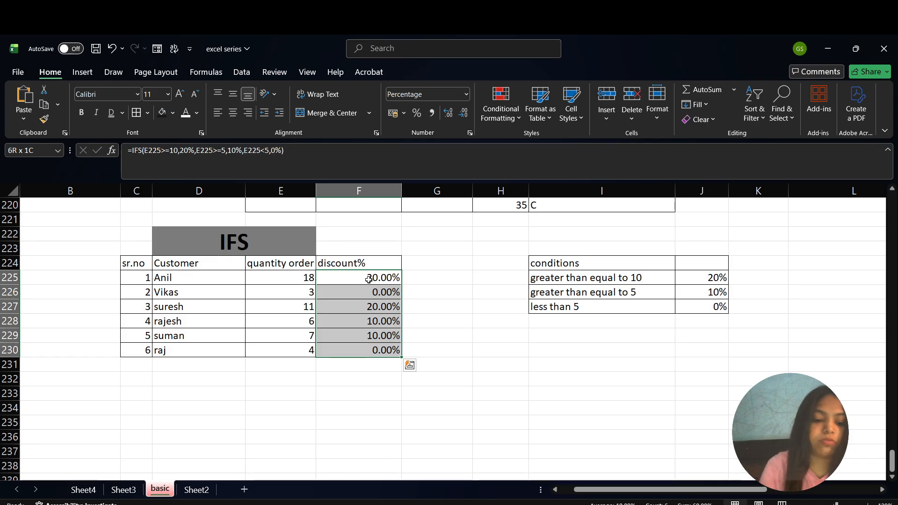
left_click(419, 317)
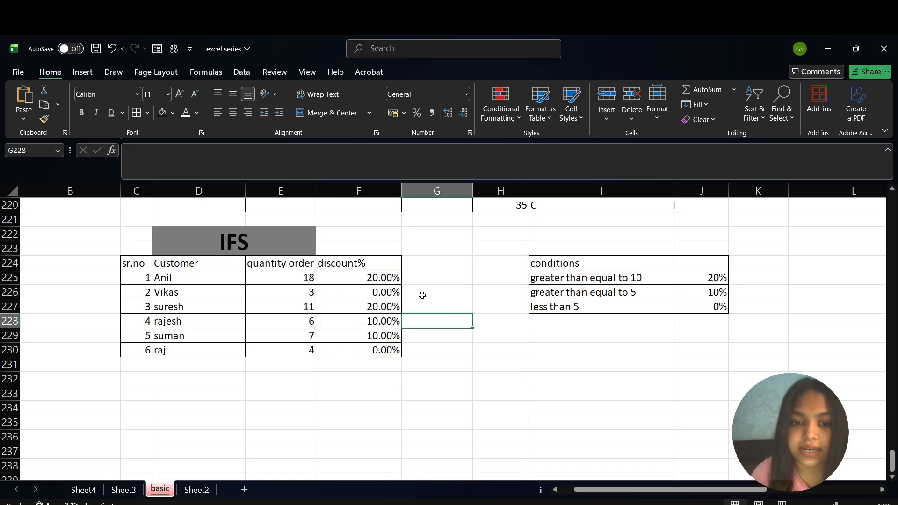
- Look back over the basic sheet's sections, from the IFS table up to the shortcut keys notes and down to the CONCATENATE table
scroll(306, 345, "down", 1)
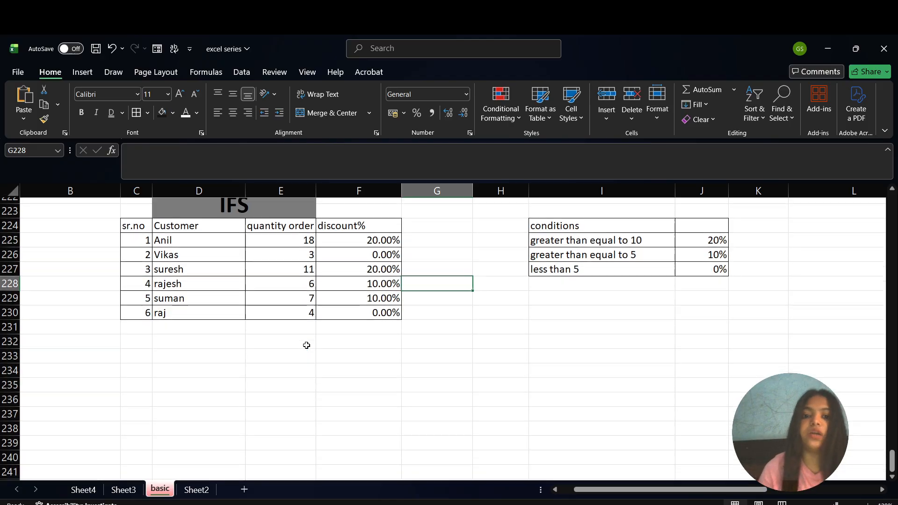
scroll(306, 345, "right", 3)
scroll(306, 345, "down", 3)
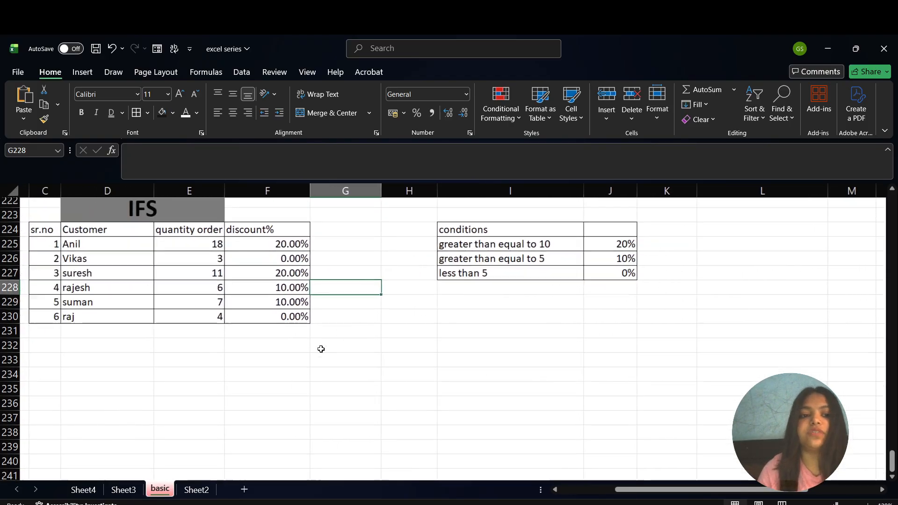
scroll(321, 349, "up", 11)
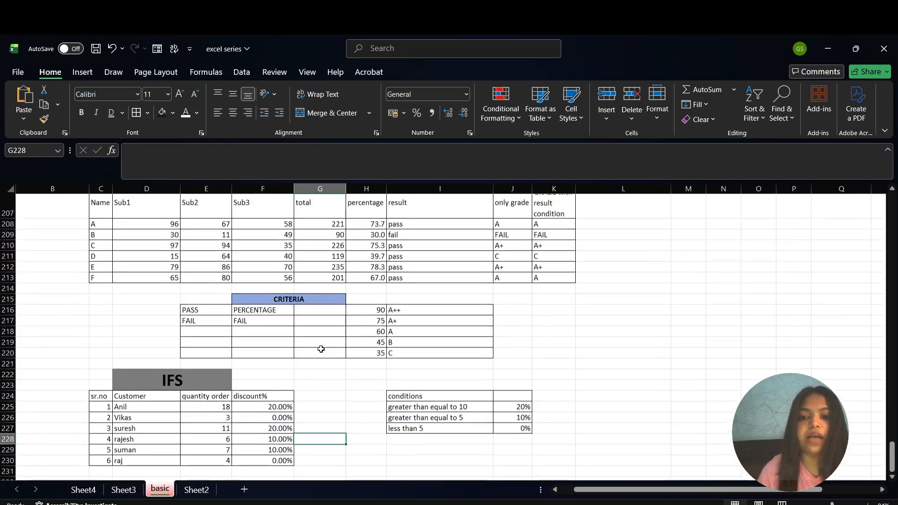
scroll(321, 349, "up", 20)
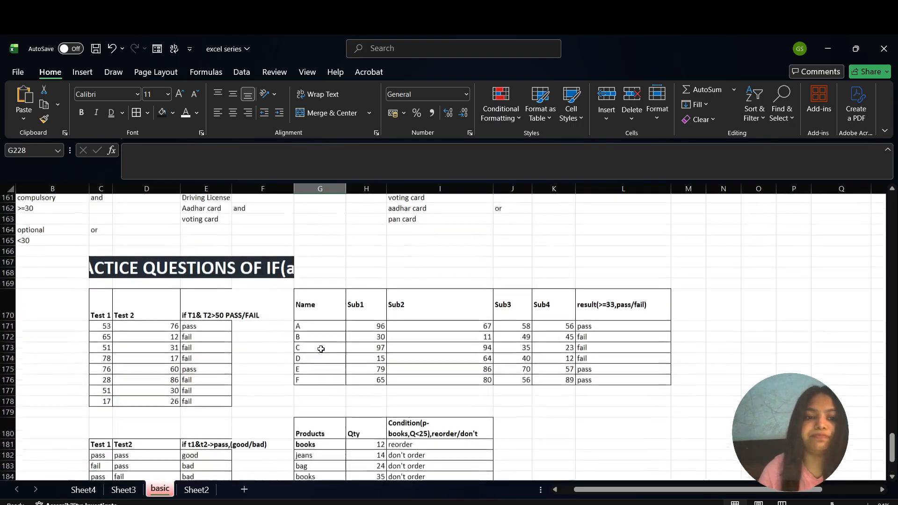
scroll(320, 348, "up", 20)
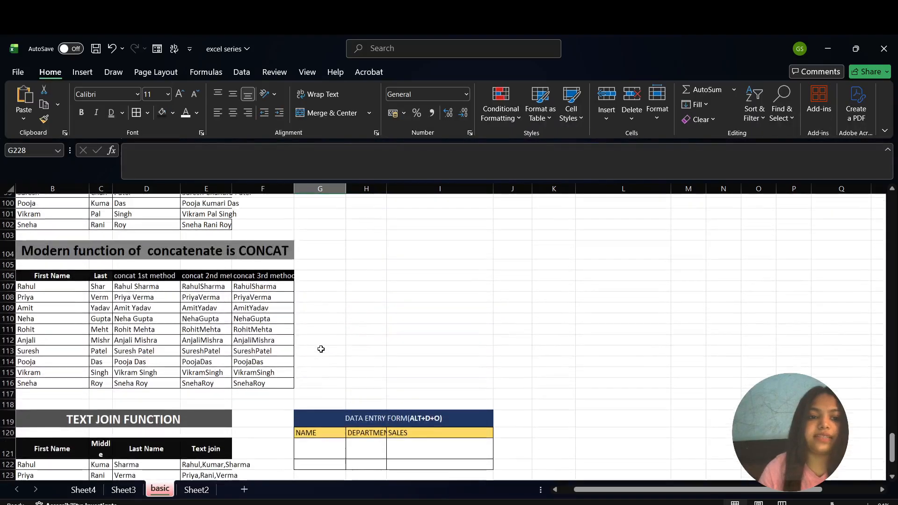
scroll(320, 349, "up", 12)
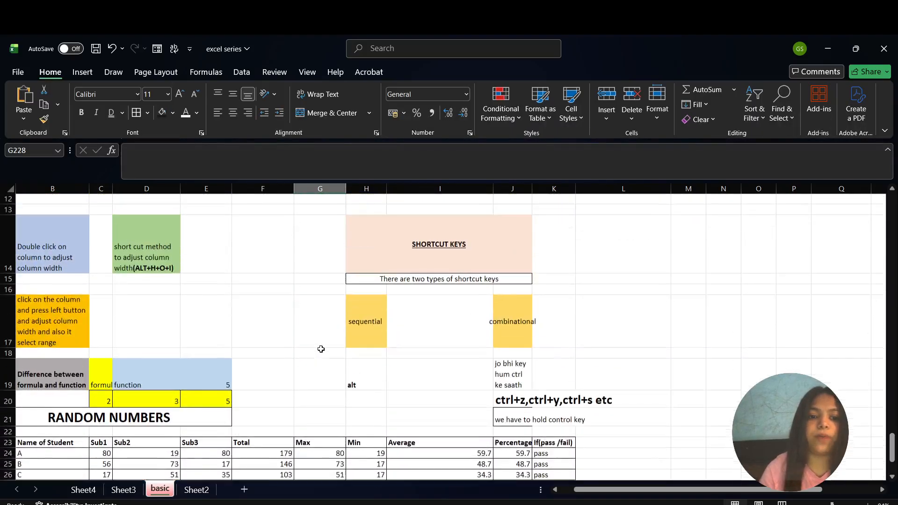
scroll(321, 349, "down", 18)
scroll(321, 349, "down", 8)
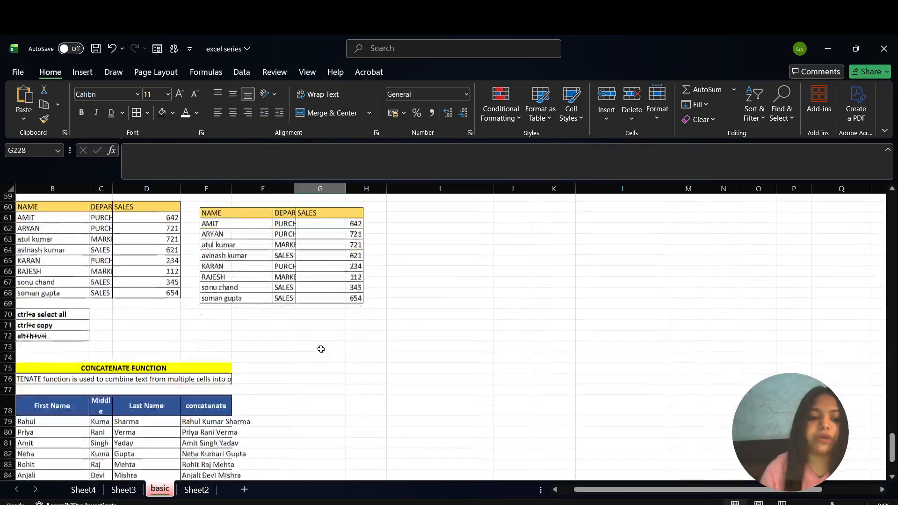
- Switch to Sheet2 and insert the current date, 13-06-2026, as a static value in cell F8
left_click(199, 489)
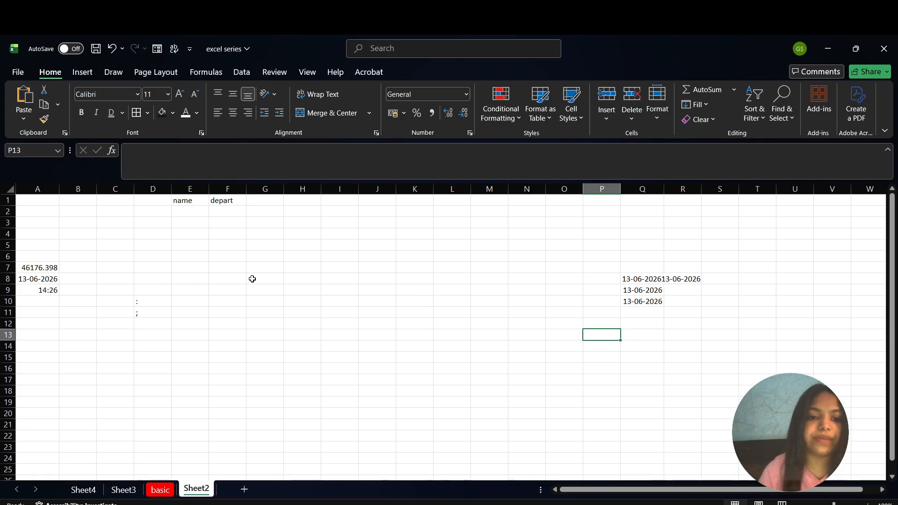
left_click(231, 282)
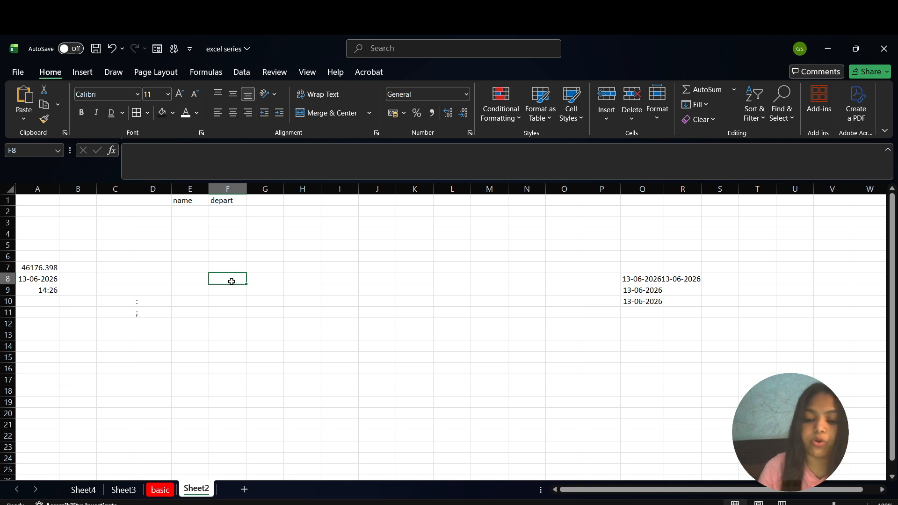
key("ctrl+semicolon")
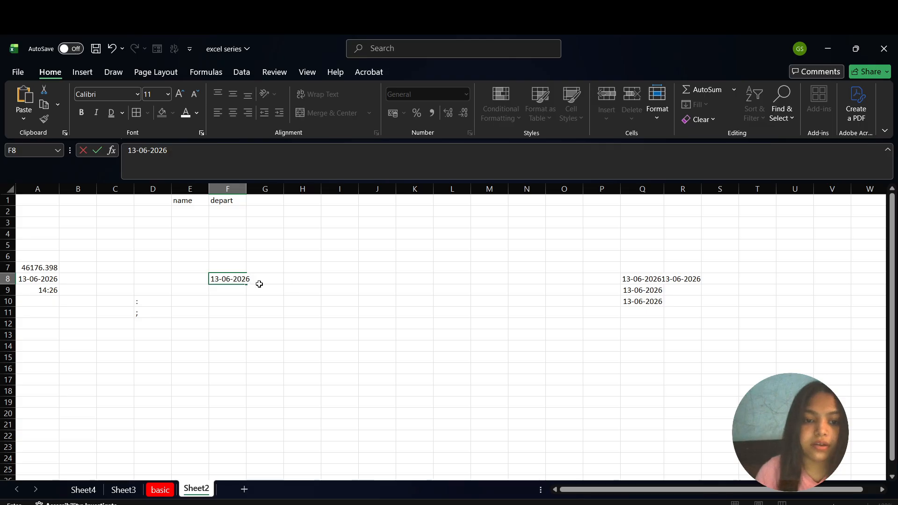
- Widen column F on Sheet2 so the date fits with room to spare, and check the entry in F8
left_click(245, 188)
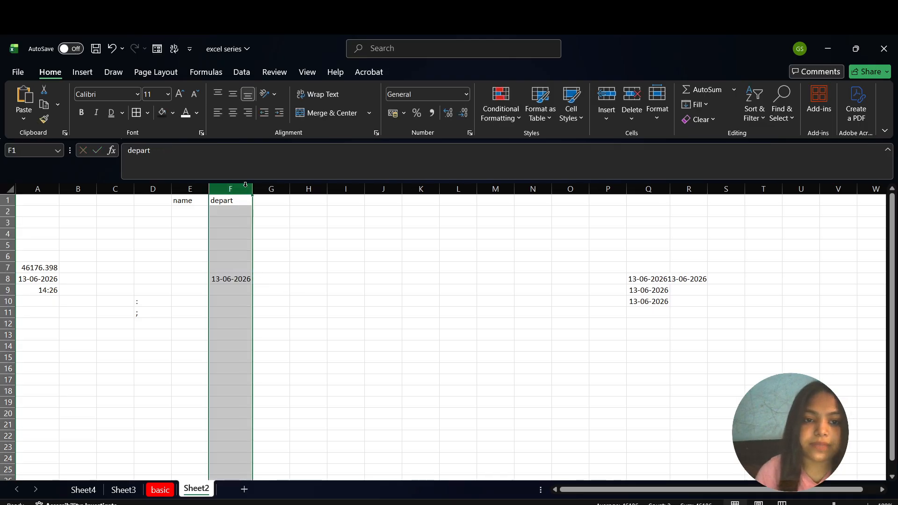
left_click(286, 256)
left_click_drag(252, 189, 279, 189)
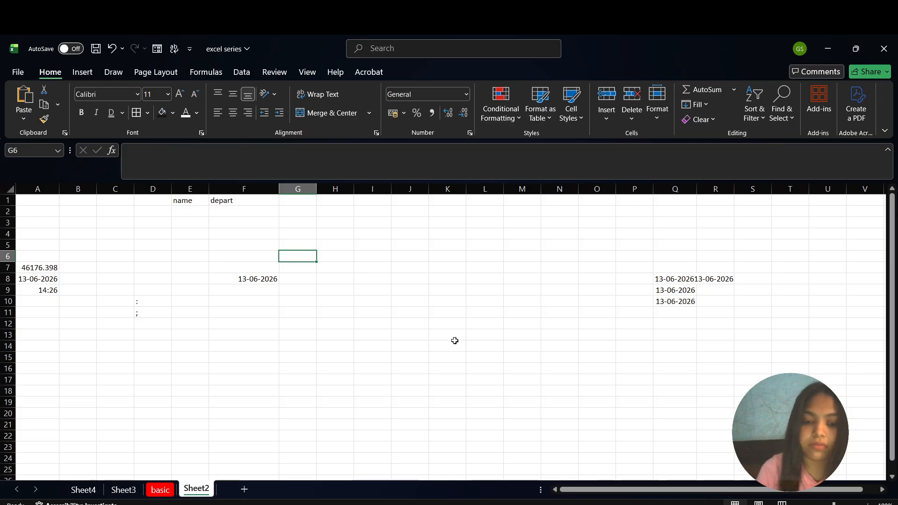
left_click(261, 281)
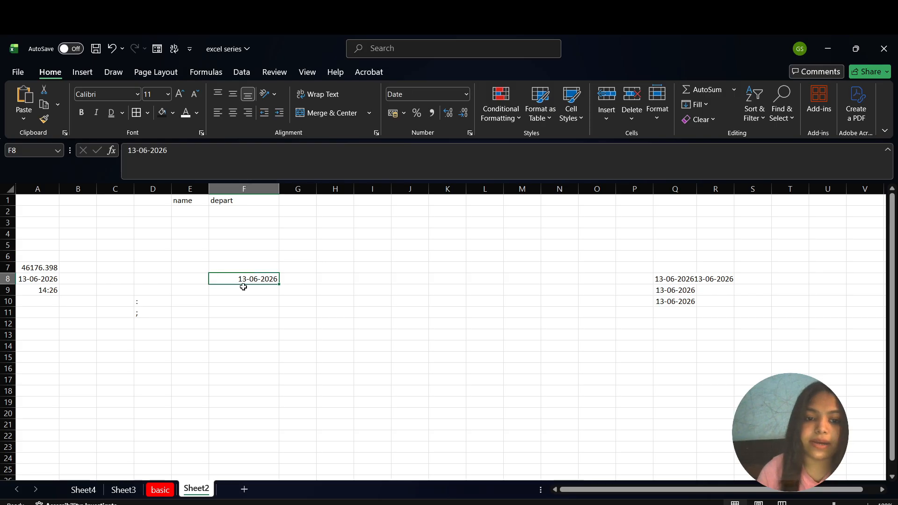
left_click(339, 283)
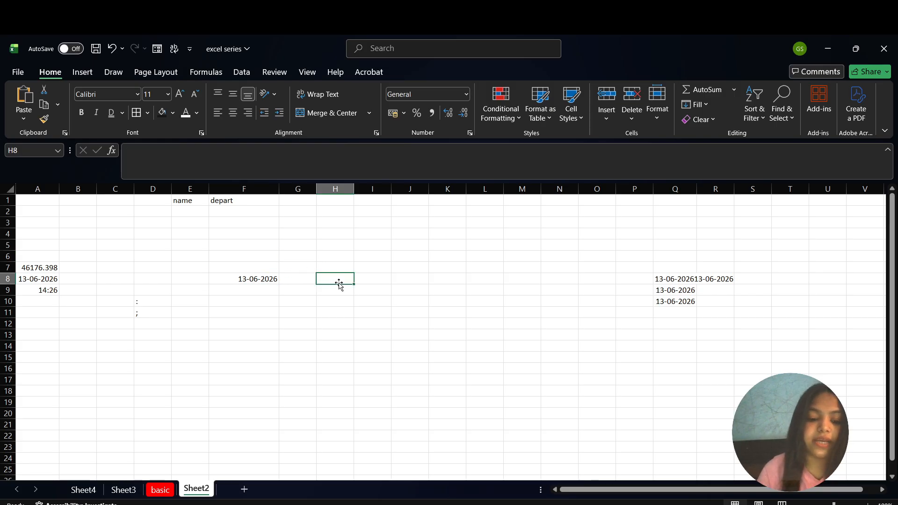
- Enter the note "ctrl+;" in cell H8 beside the date, and select F8 to check the date it refers to
type("ctr")
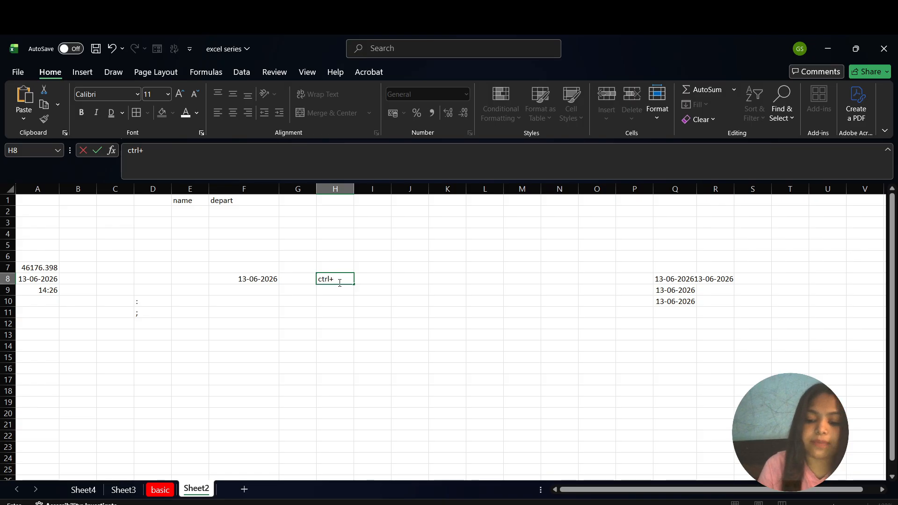
type("l+;")
left_click(296, 300)
left_click(258, 279)
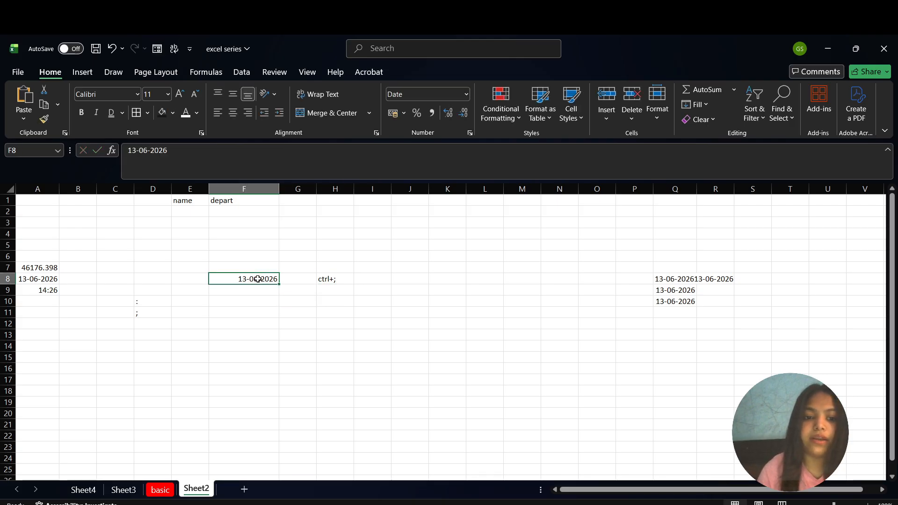
- Insert the current time, 16:34, as a static value in F10 and enter the note "ctrl+shift+:" beside it in H10
left_click(252, 301)
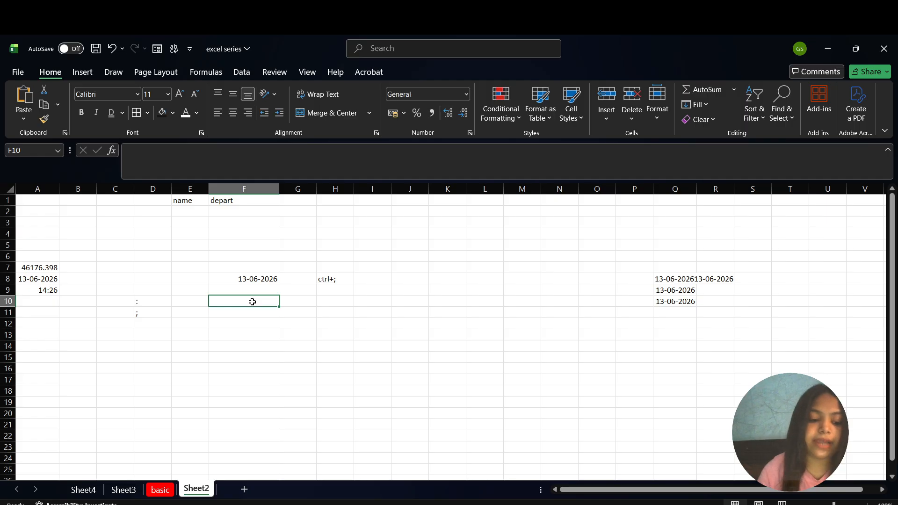
key("ctrl+shift+semicolon")
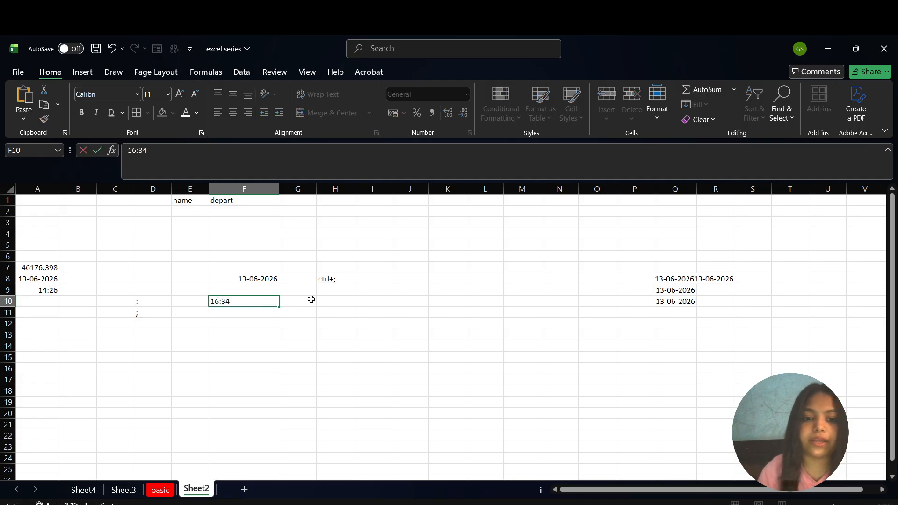
left_click(329, 300)
type("ctrl+s")
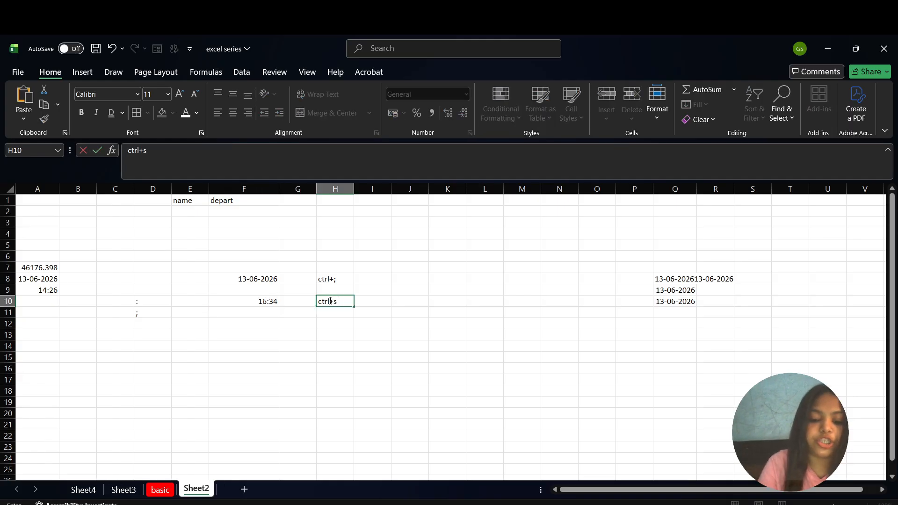
type("hift+:")
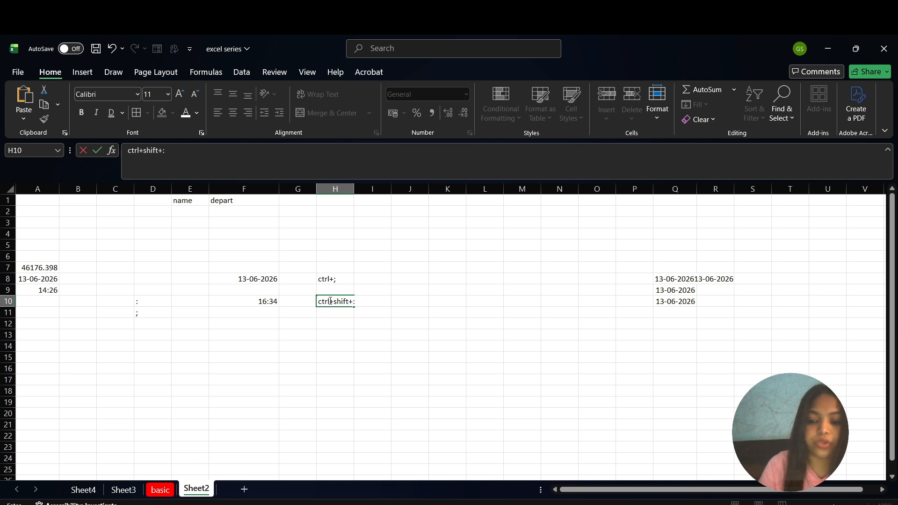
key("Return")
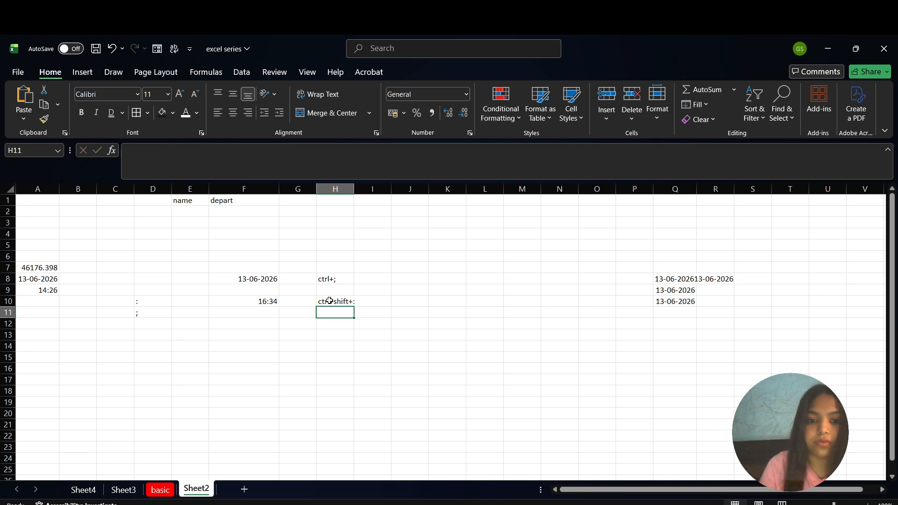
- Check the stored values of the time in F10 and the date in F8
left_click(264, 305)
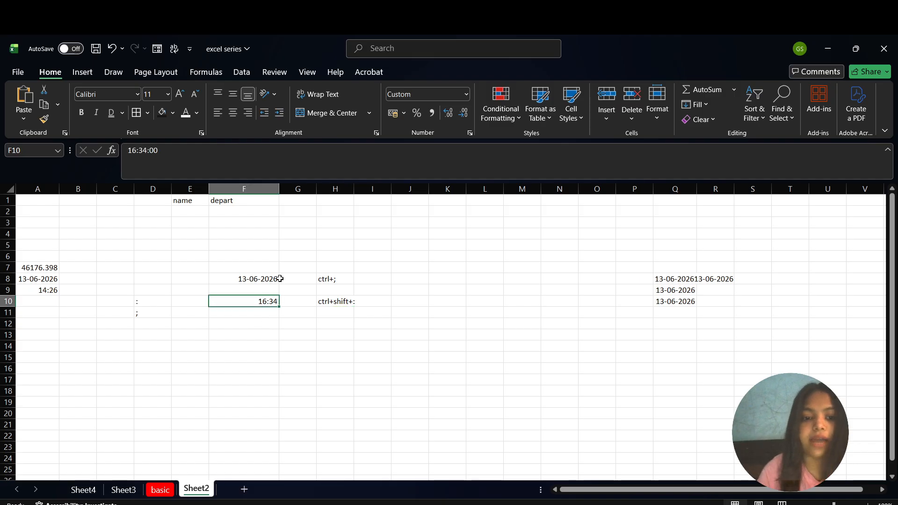
left_click(269, 279)
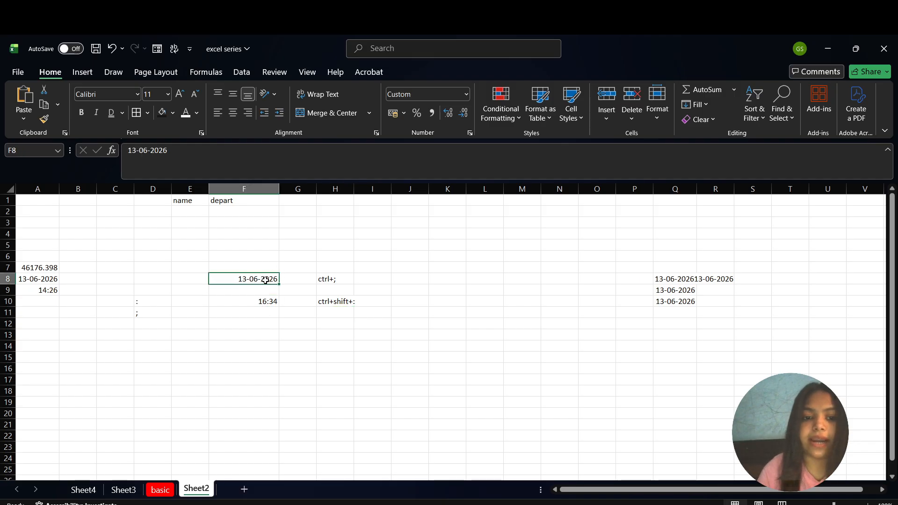
left_click(263, 306)
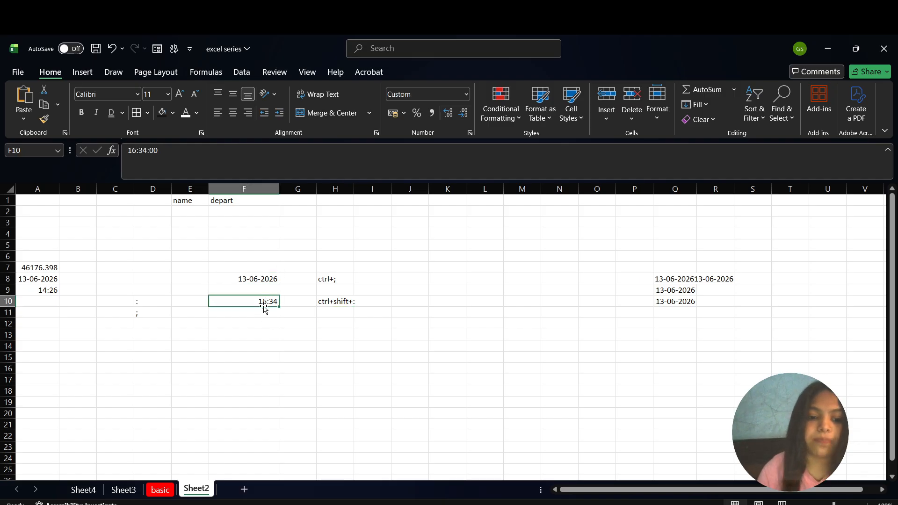
- Return to the basic sheet and look over its tables, from the IFS section up to the shortcut keys notes near the beginning
left_click(161, 491)
scroll(297, 373, "down", 20)
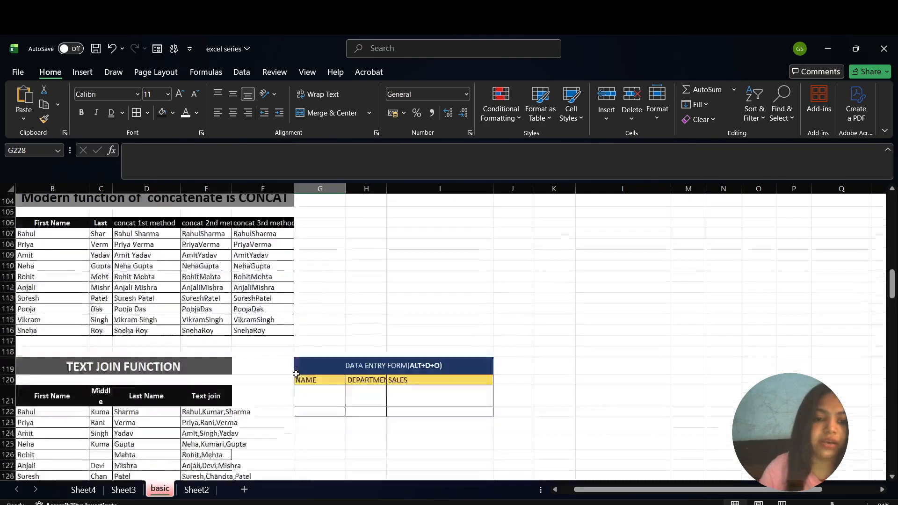
scroll(296, 373, "down", 20)
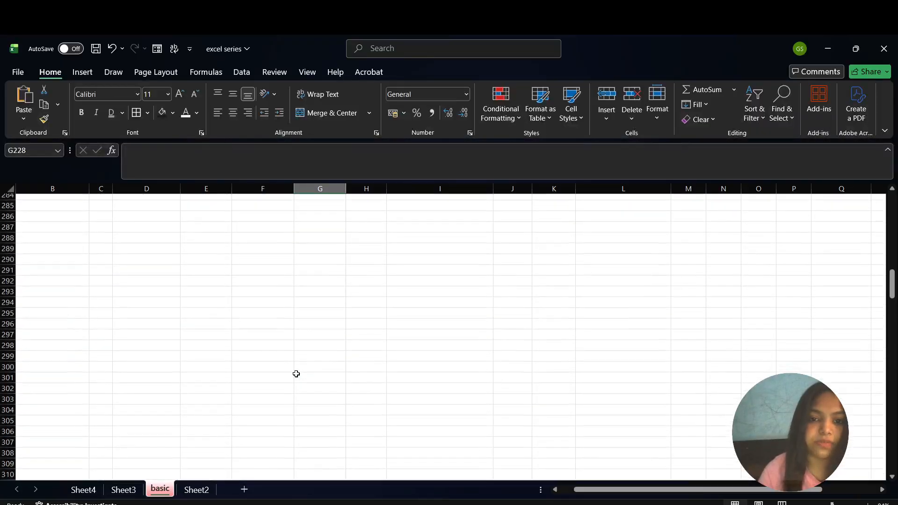
scroll(296, 373, "up", 15)
scroll(297, 374, "down", 6)
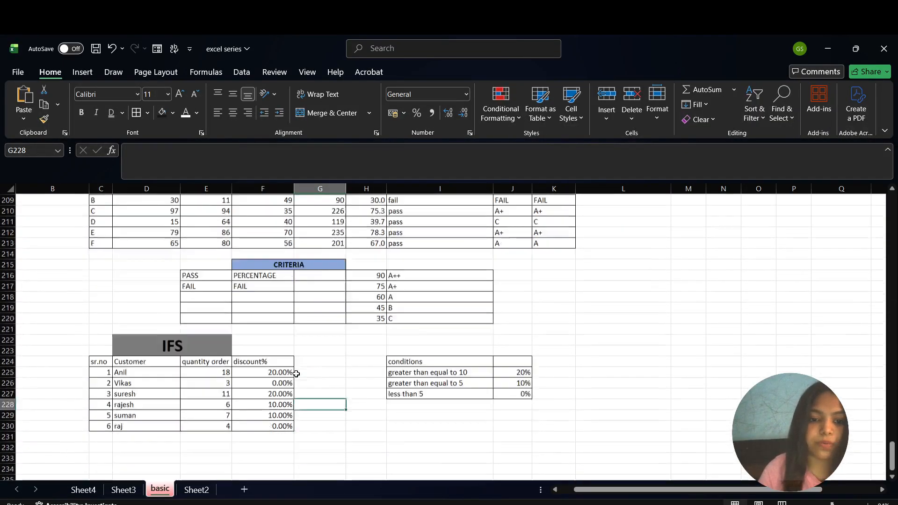
scroll(296, 373, "up", 20)
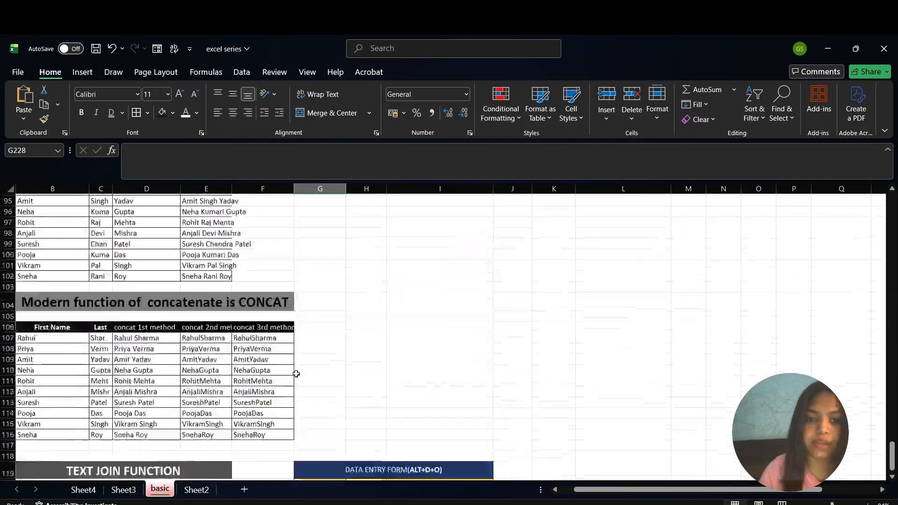
scroll(296, 374, "up", 2)
scroll(297, 373, "left", 1)
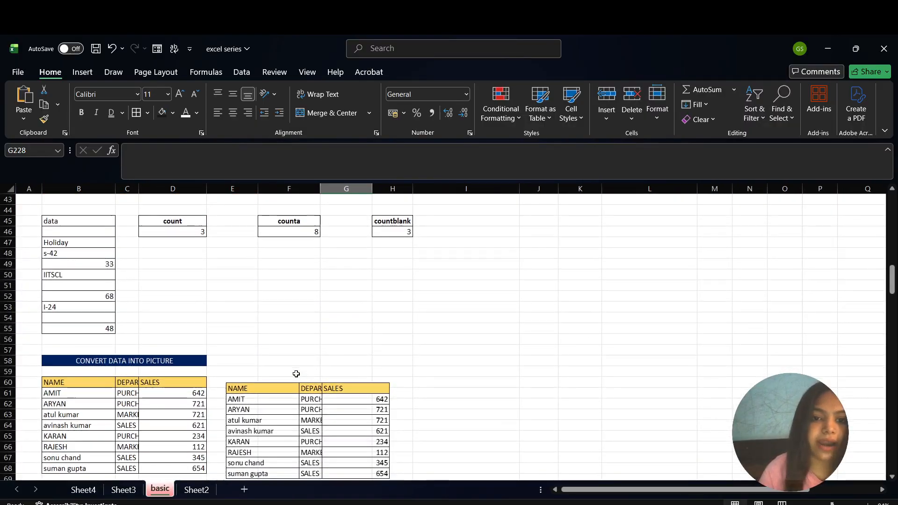
scroll(297, 374, "down", 2)
scroll(296, 374, "up", 17)
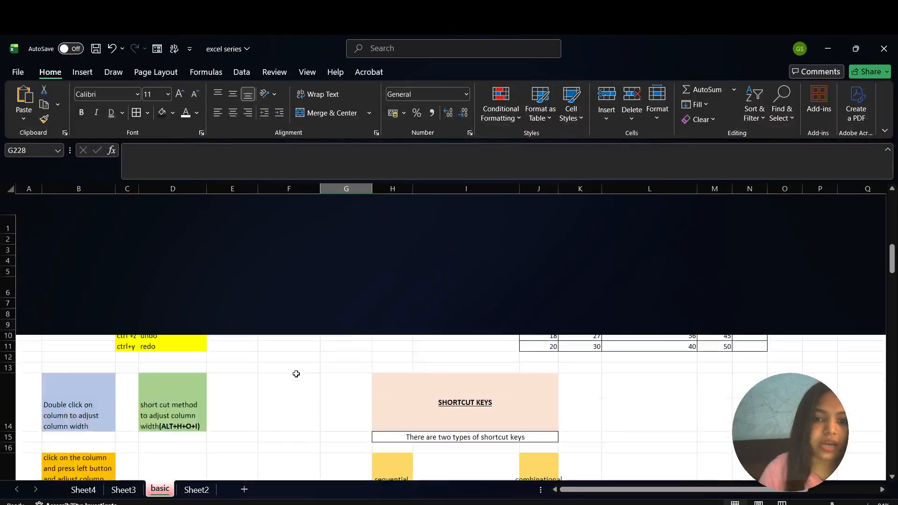
scroll(296, 373, "down", 1)
scroll(296, 374, "right", 3)
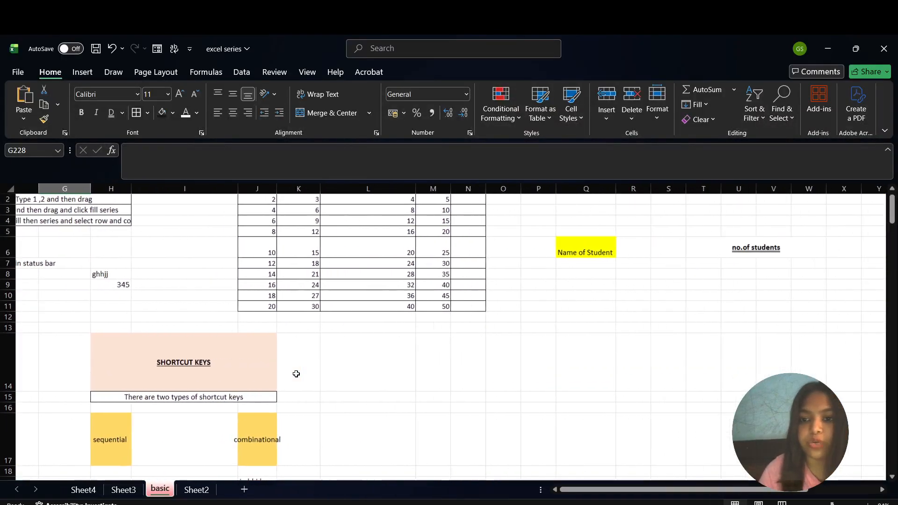
right_click(295, 375)
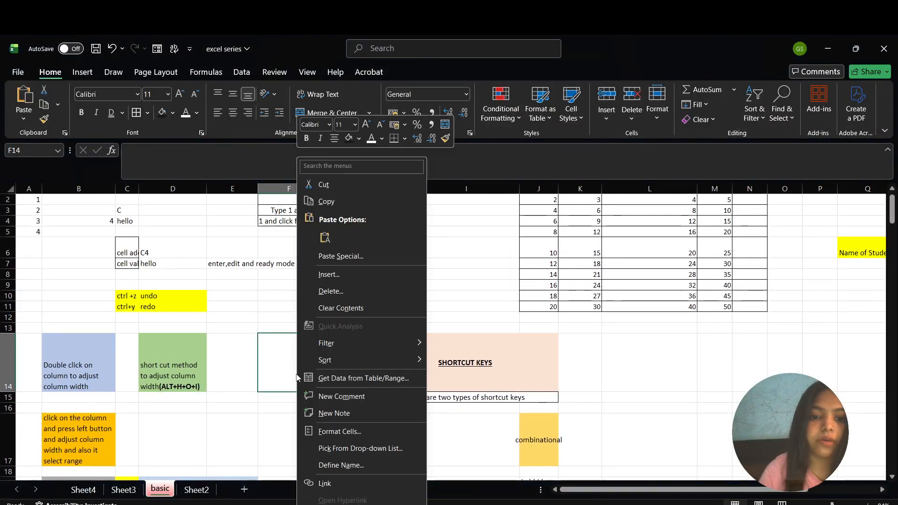
left_click(233, 376)
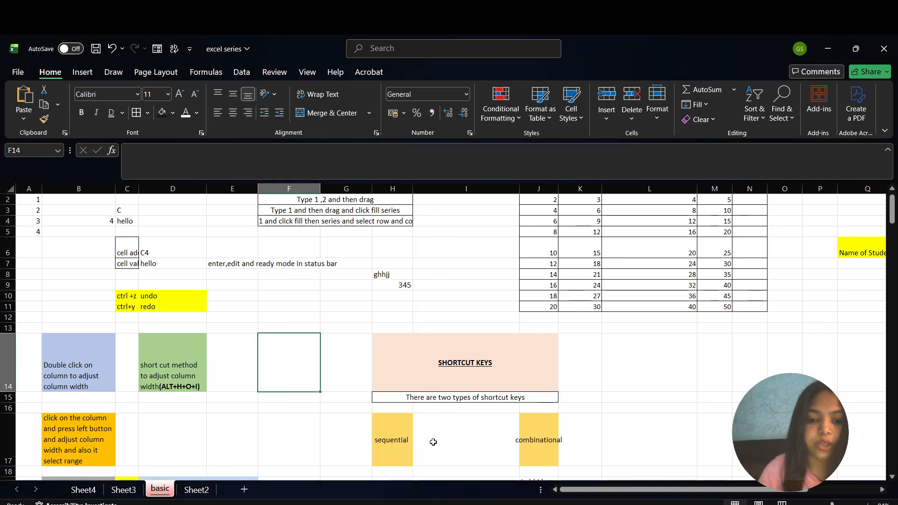